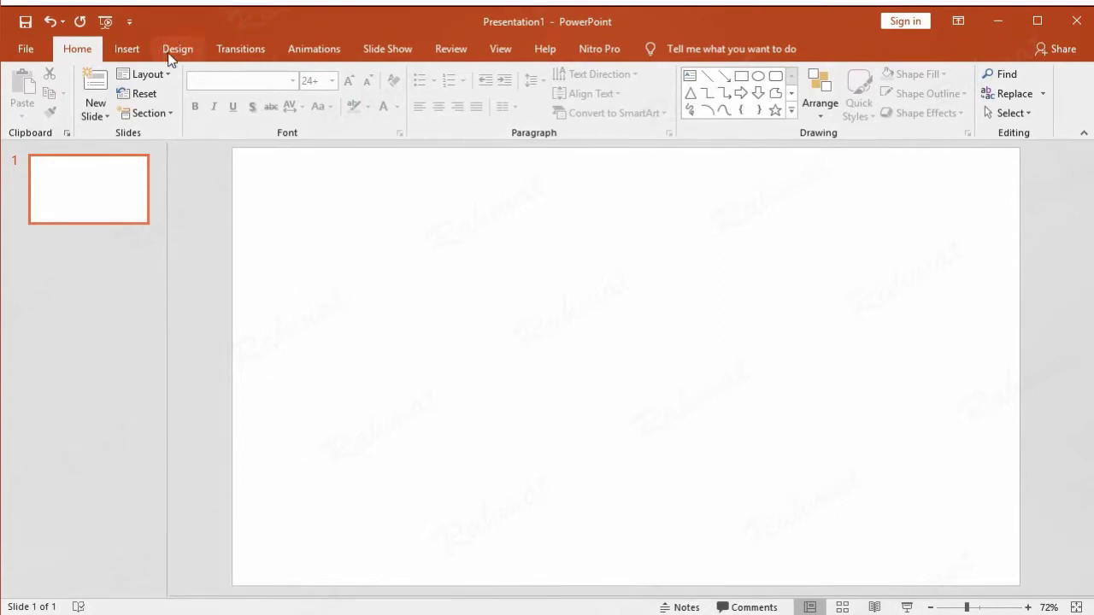
Apply the wood-floor theme with its dark charcoal variant to the blank slide.
left_click(169, 55)
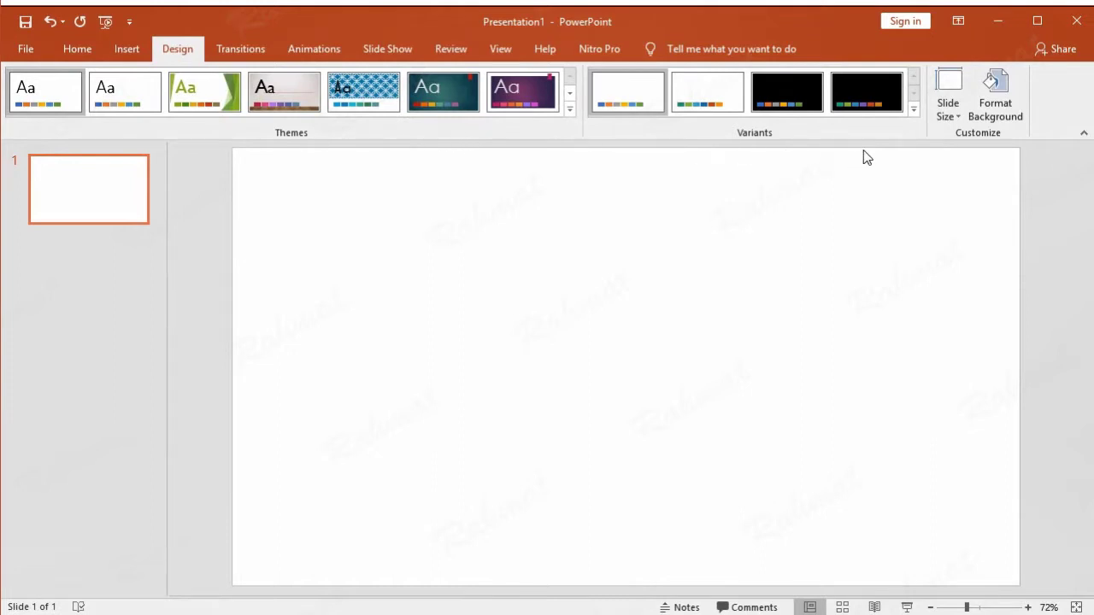
left_click(946, 118)
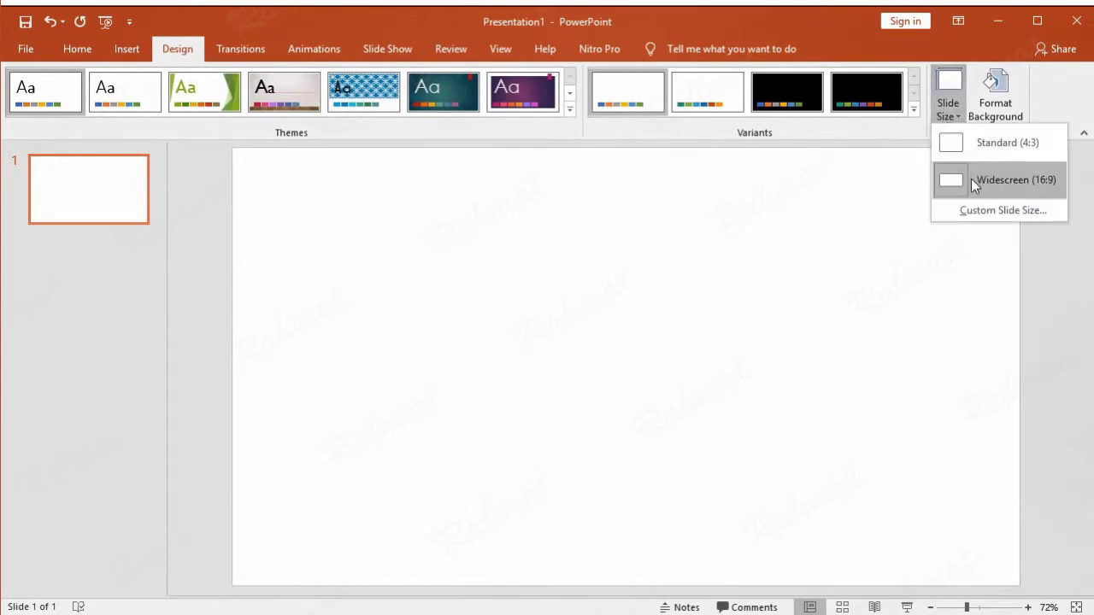
left_click(791, 206)
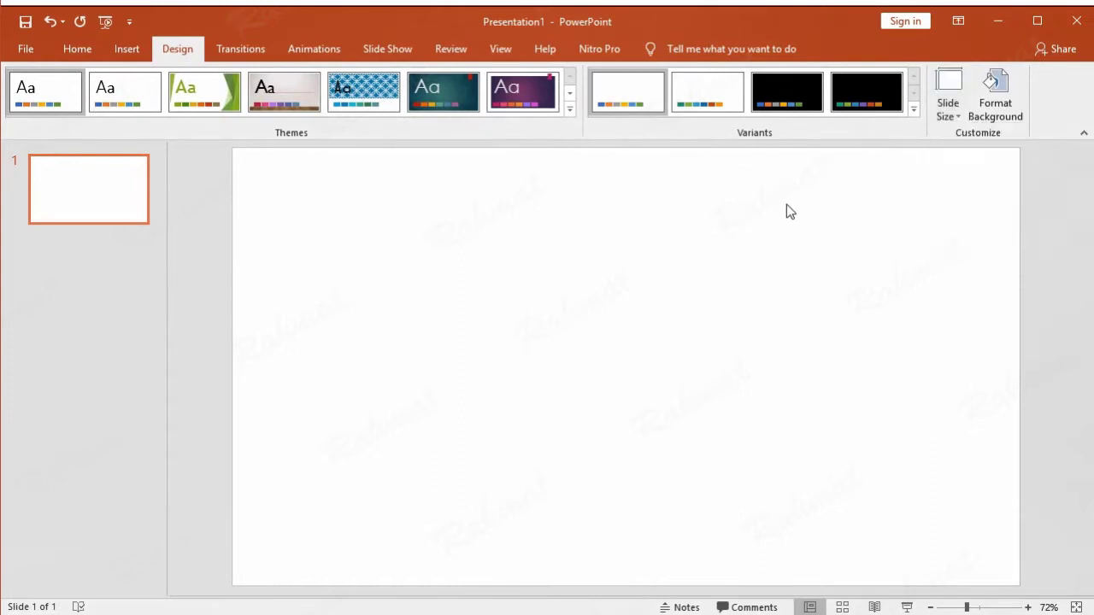
left_click(281, 93)
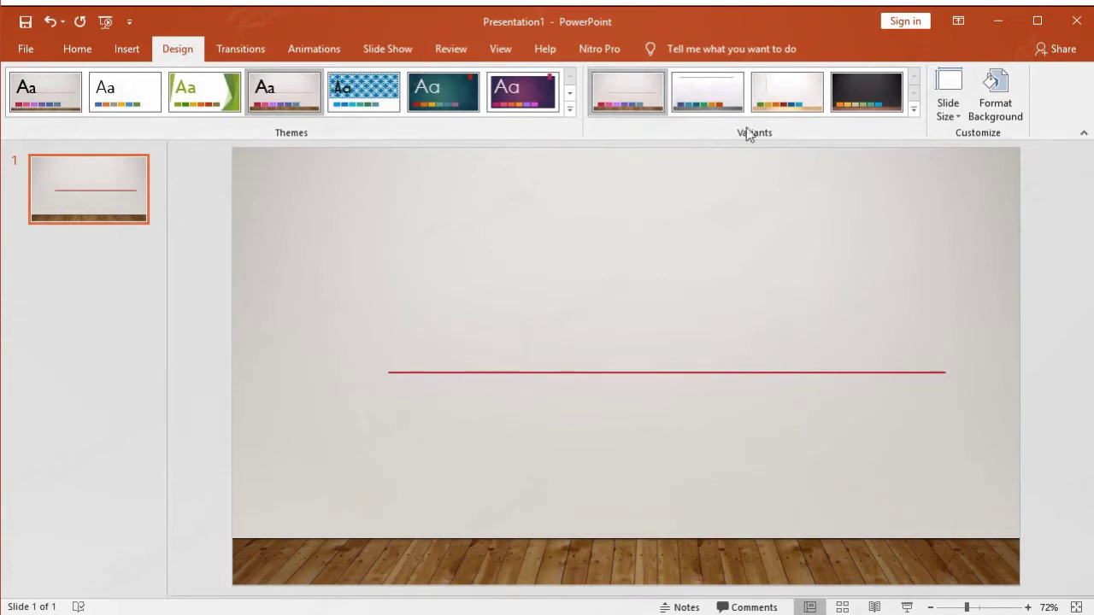
left_click(864, 94)
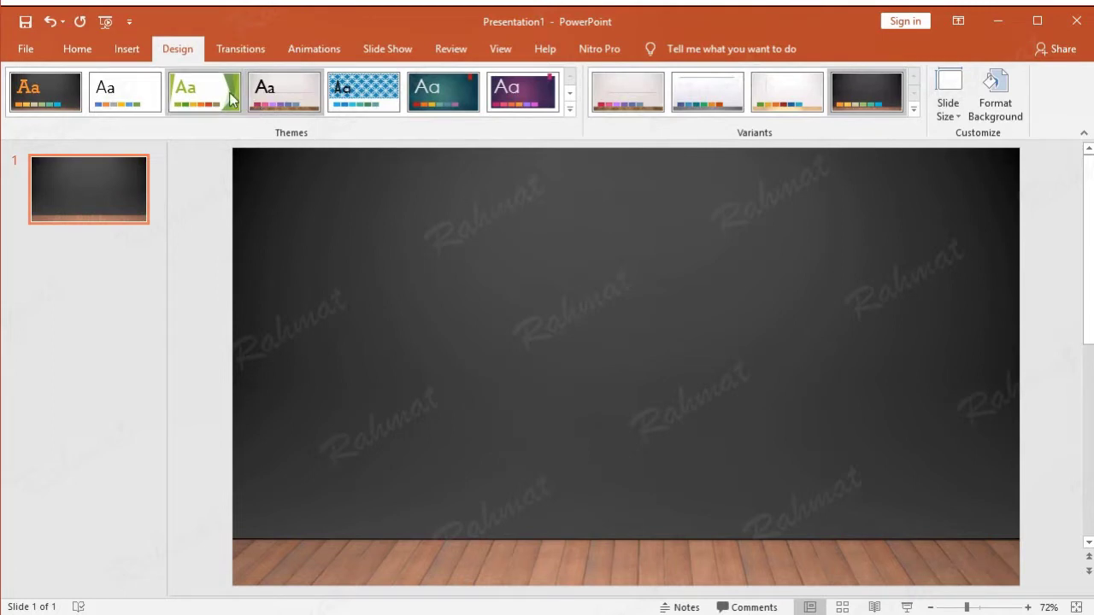
left_click(146, 57)
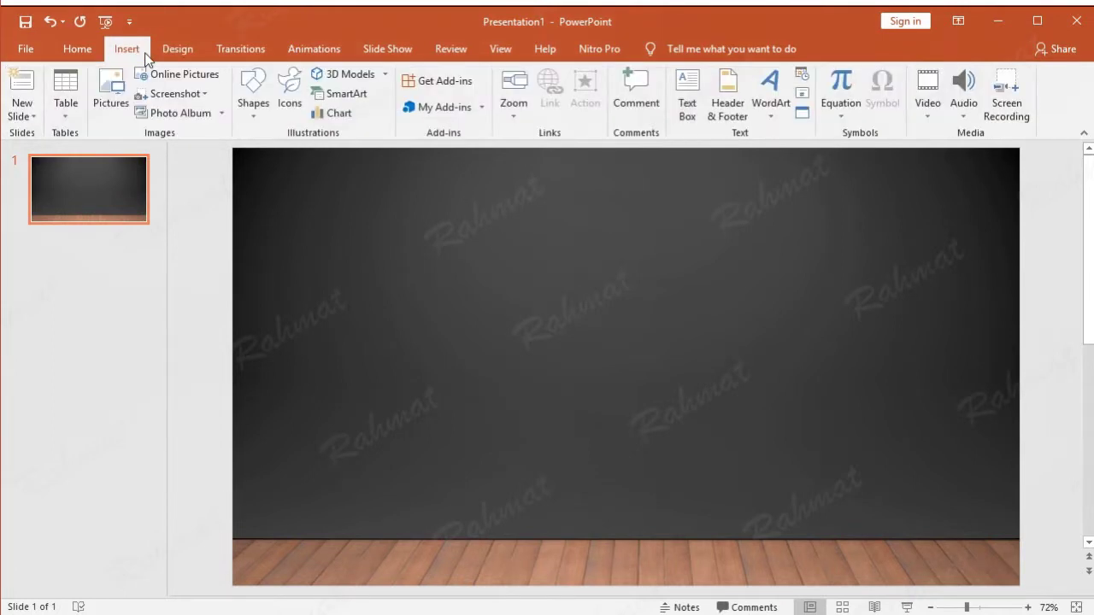
Draw a Can shape near the slide centre and size it 3.09" high by 2.75" wide.
left_click(253, 111)
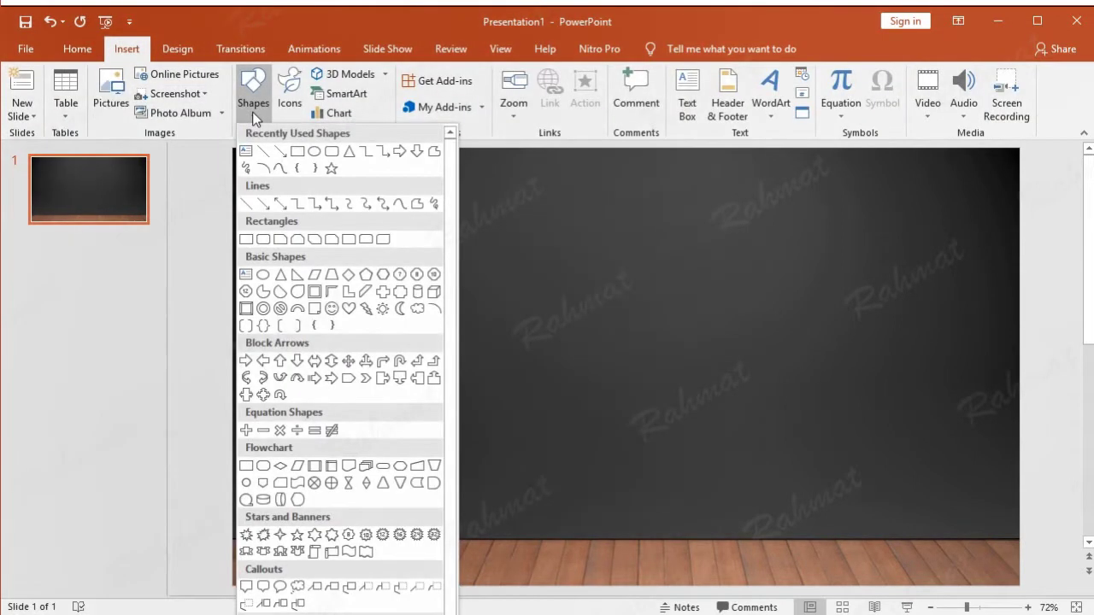
left_click(416, 291)
left_click_drag(479, 285, 524, 357)
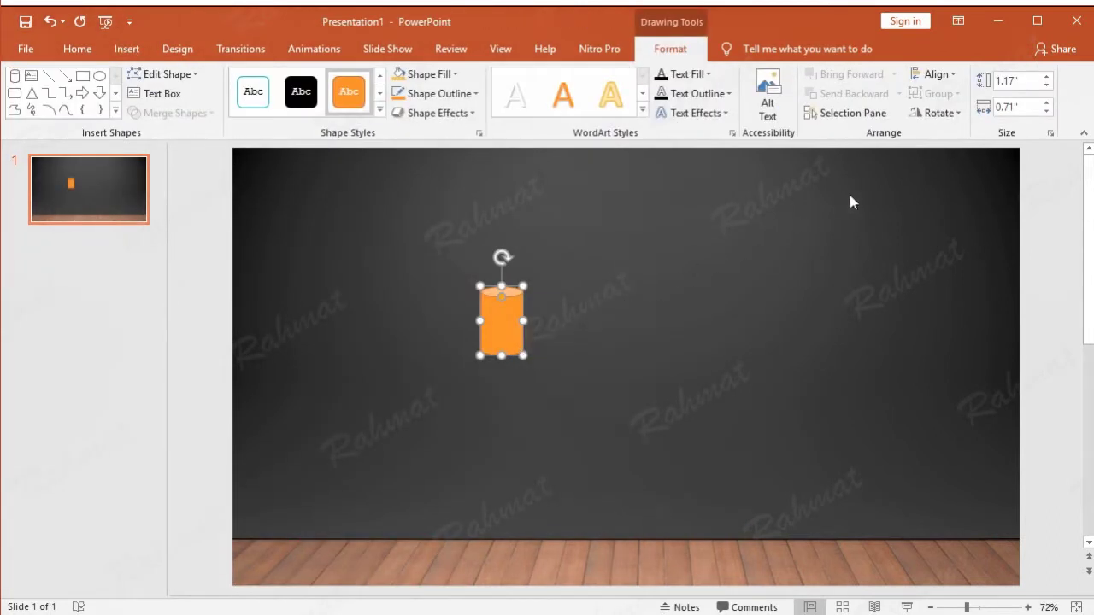
left_click(1027, 81)
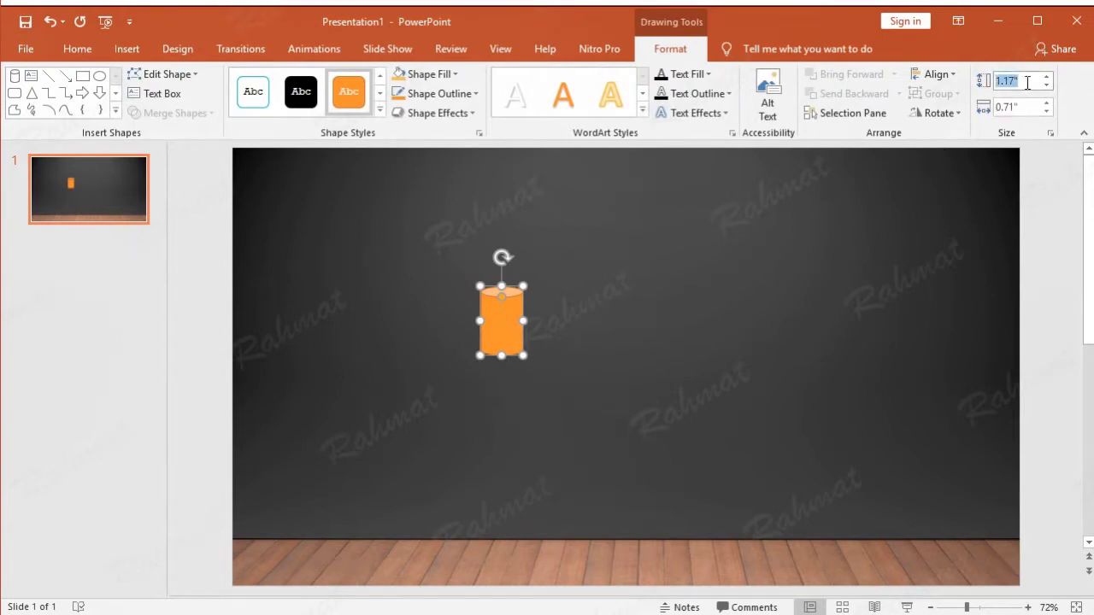
type("3.09")
left_click(1022, 108)
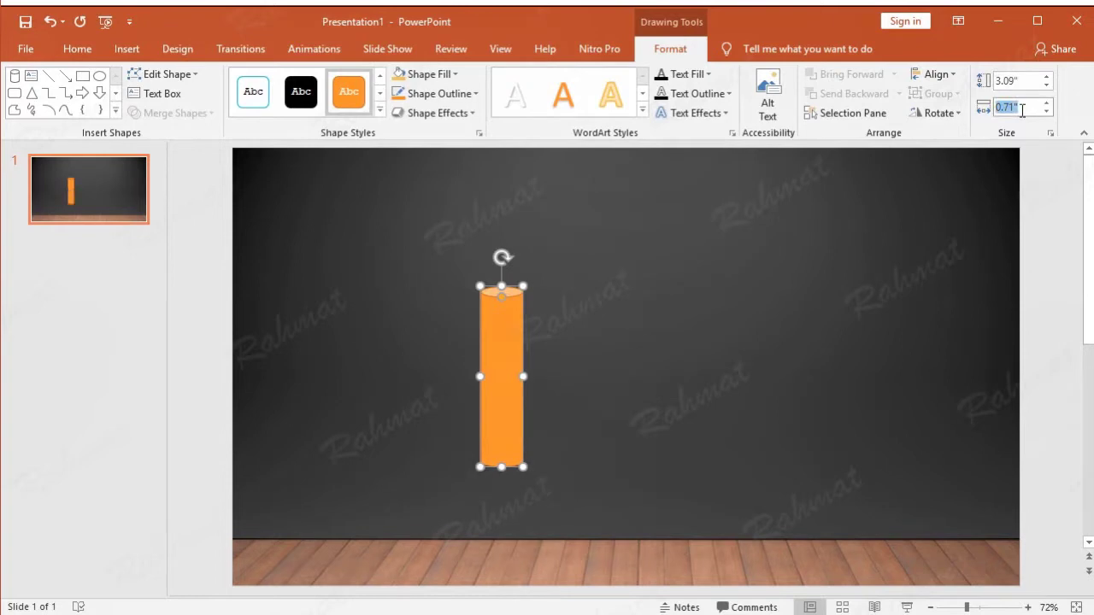
type("2.75")
key("Return")
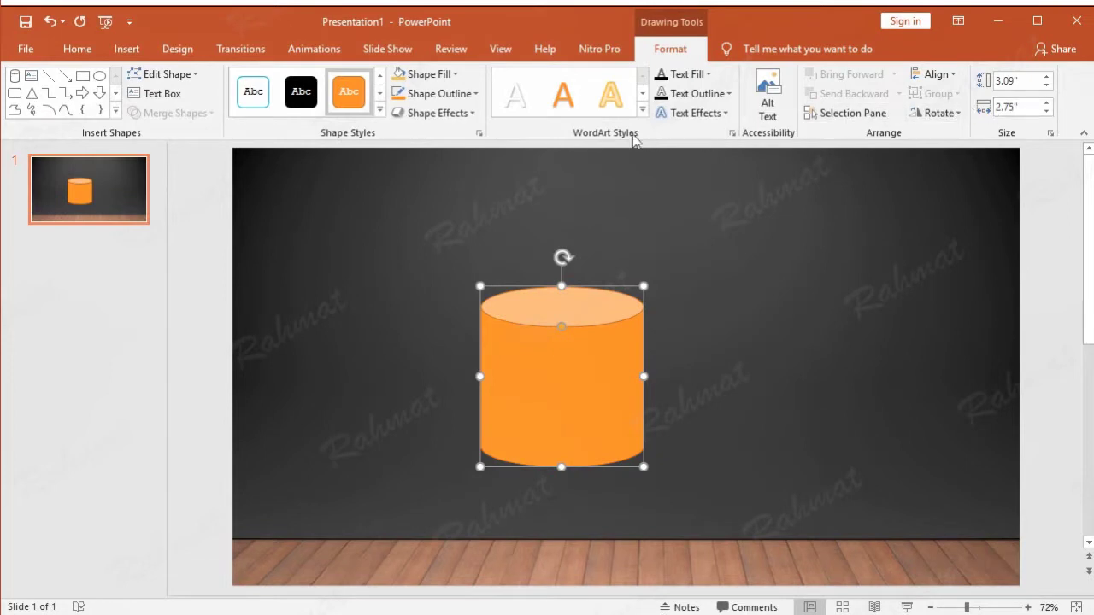
Set the cylinder to No Outline and give it the Cork texture fill.
left_click(475, 96)
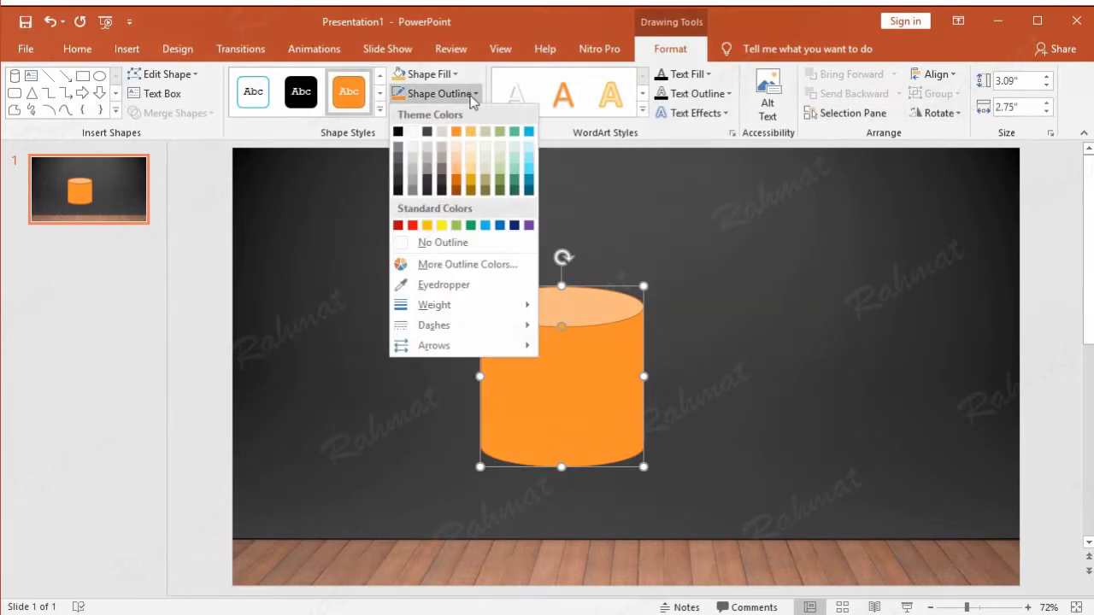
left_click(472, 244)
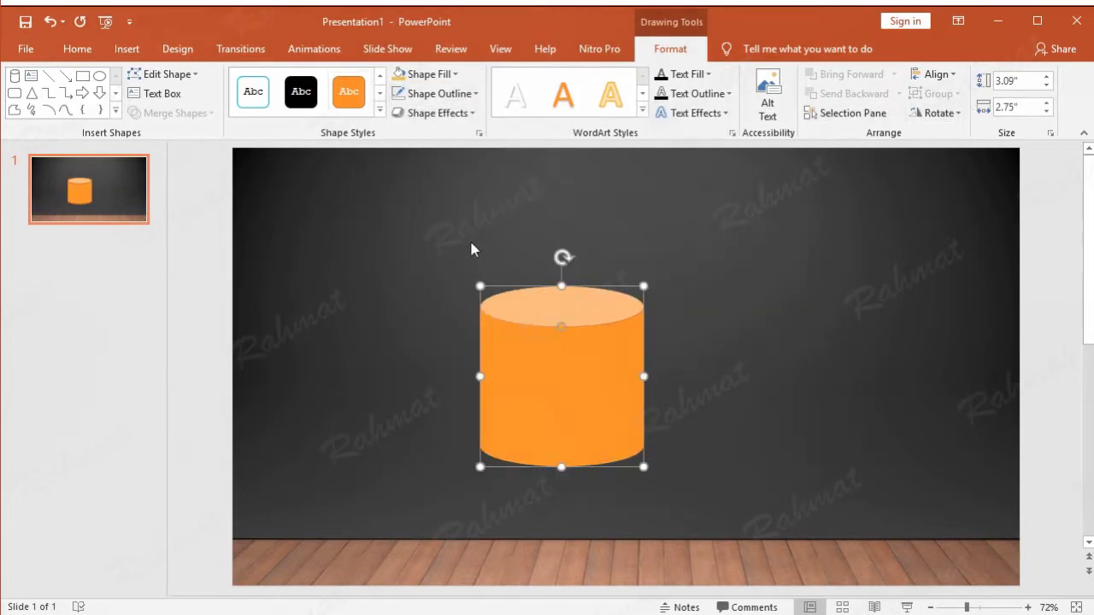
left_click(458, 82)
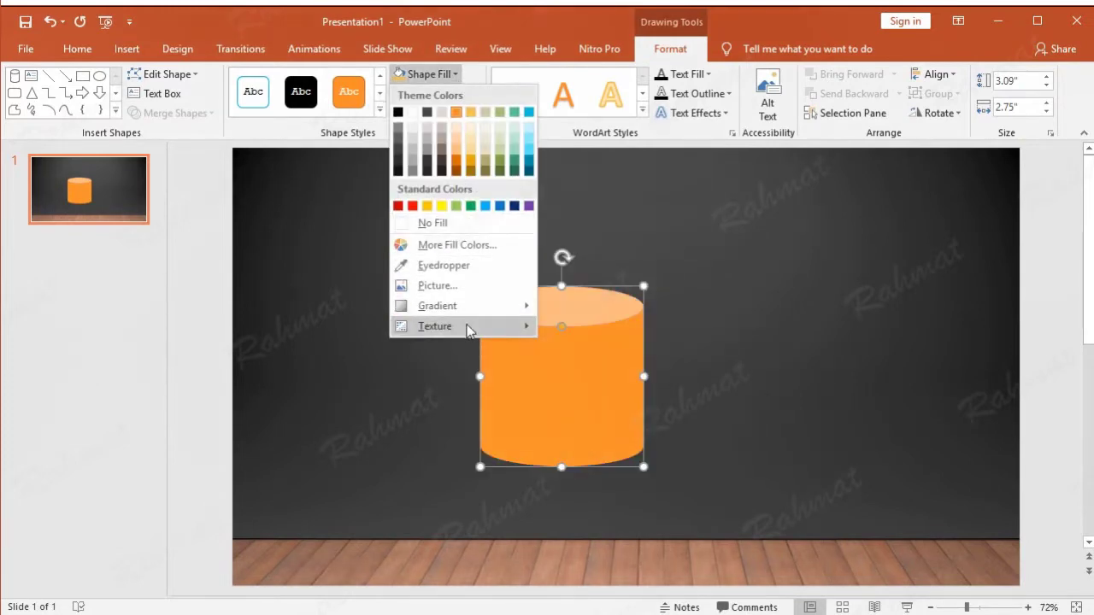
mouse_move(468, 330)
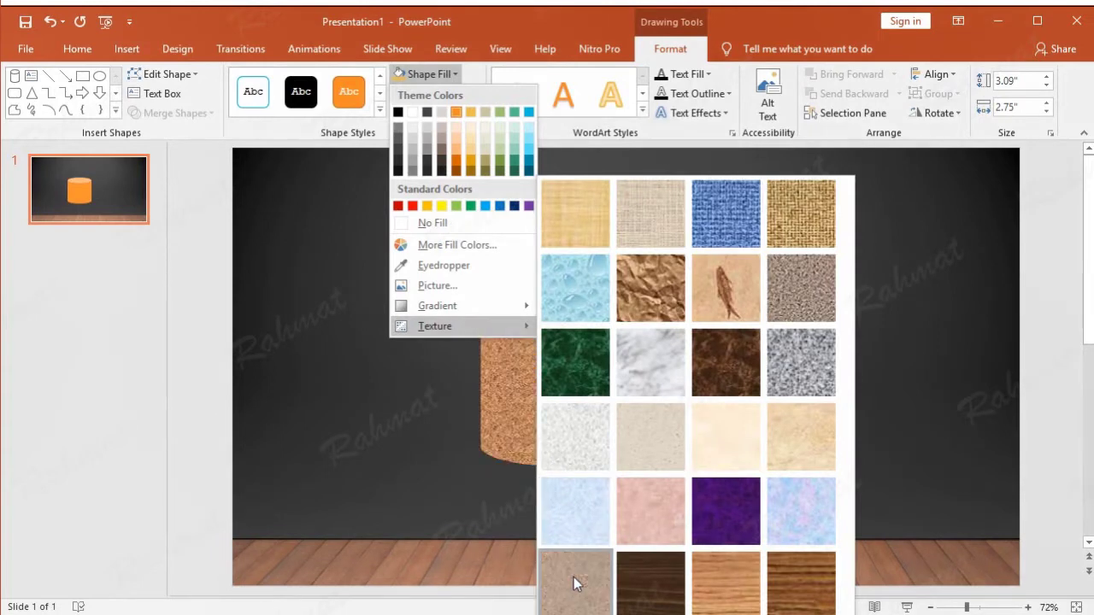
left_click(574, 583)
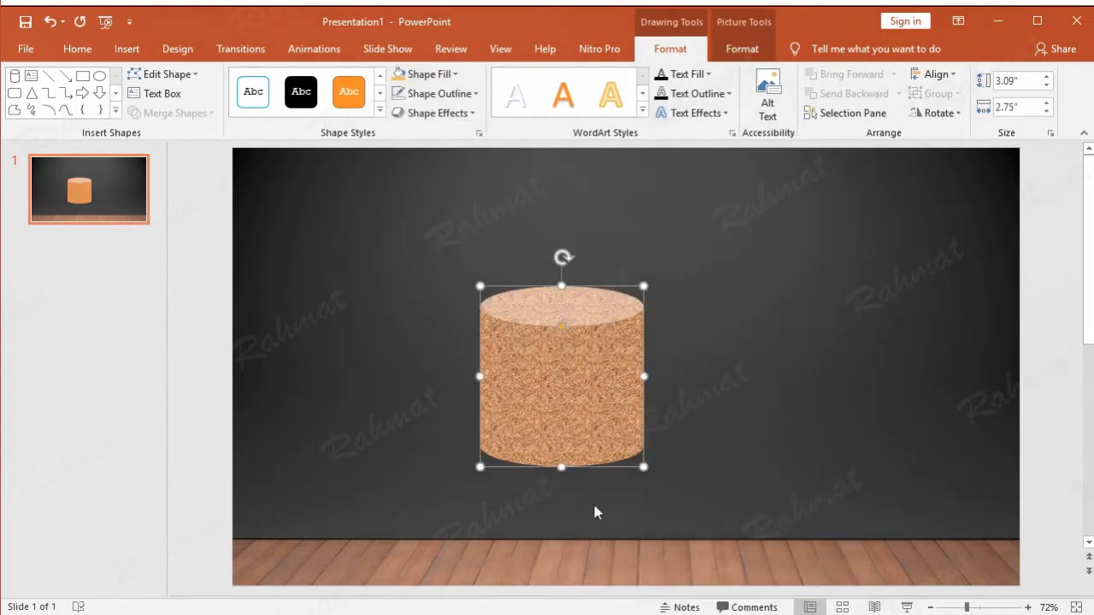
Position the cork cylinder at 9.24" horizontal and 4.25" vertical, then deselect it.
right_click(601, 335)
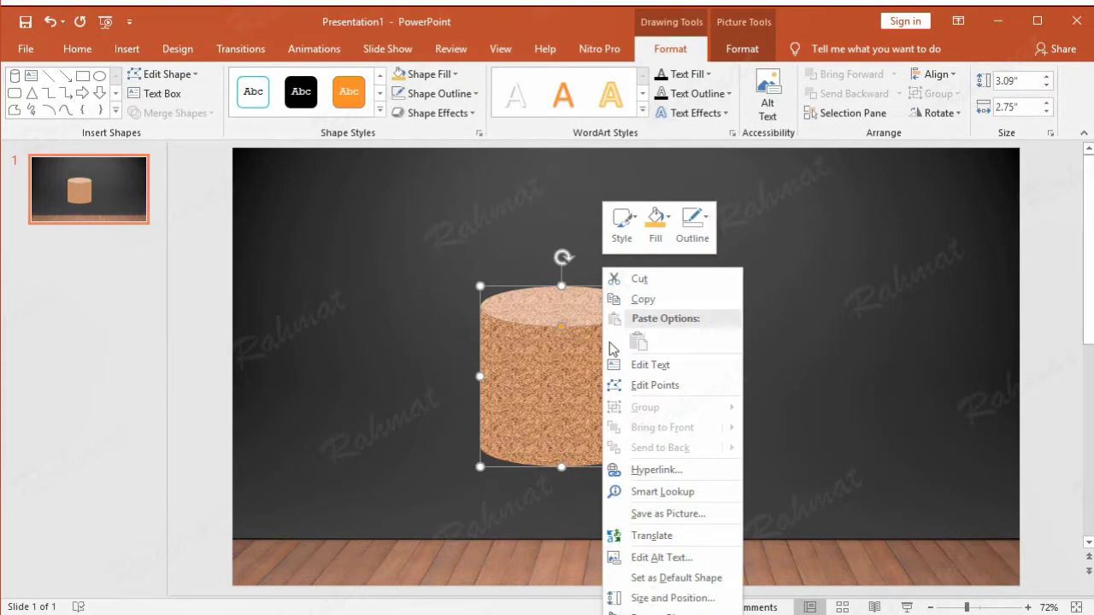
left_click(680, 598)
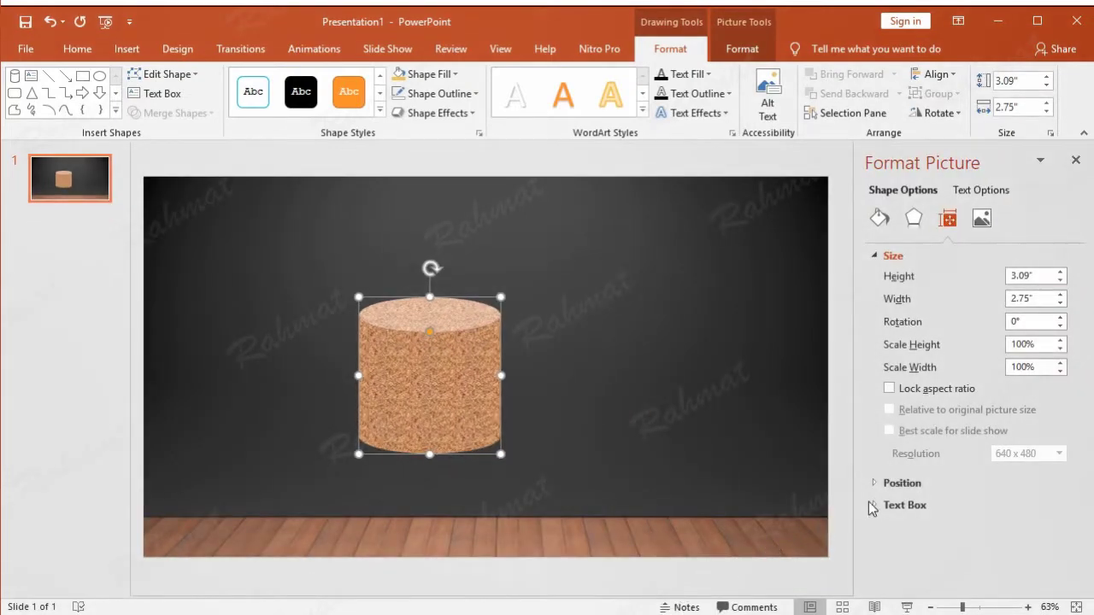
left_click(908, 487)
left_click(1038, 503)
left_click_drag(1038, 502, 963, 504)
type("9.24")
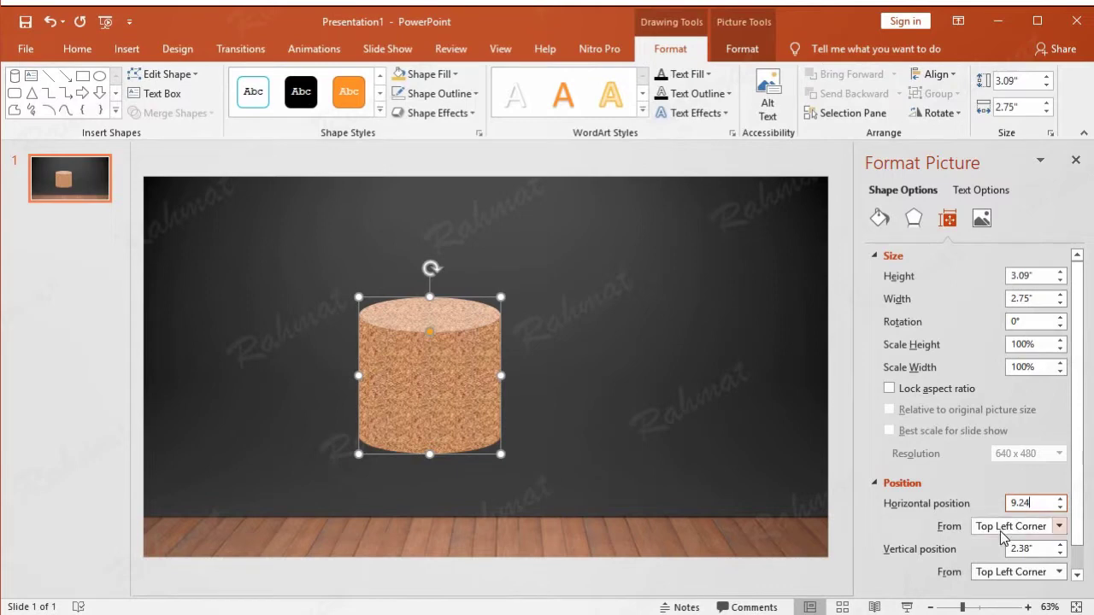
left_click_drag(1050, 549, 981, 550)
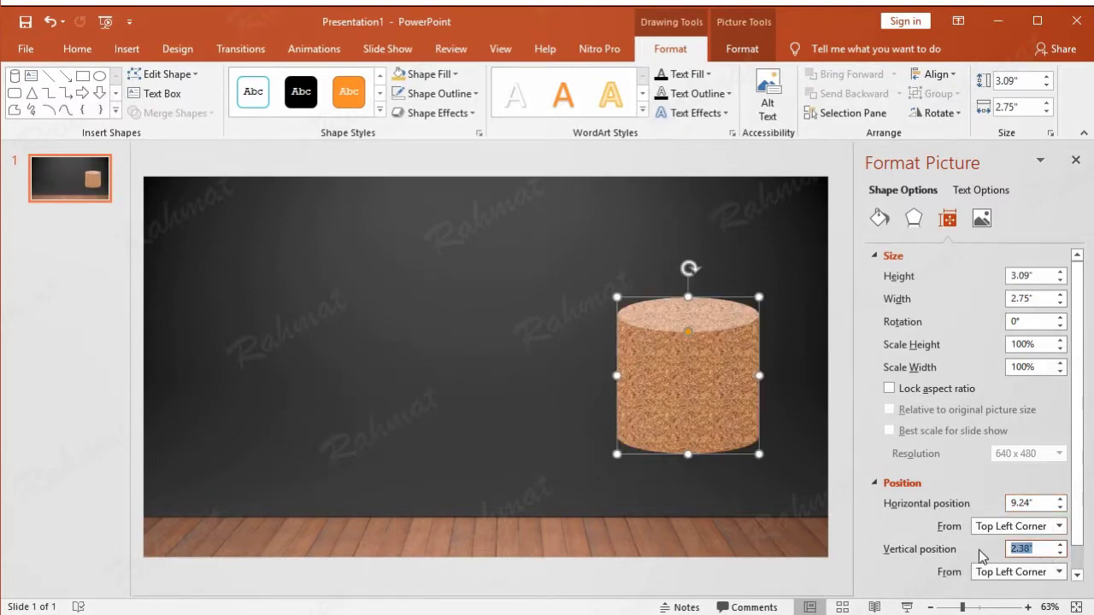
type("4.25")
key("Return")
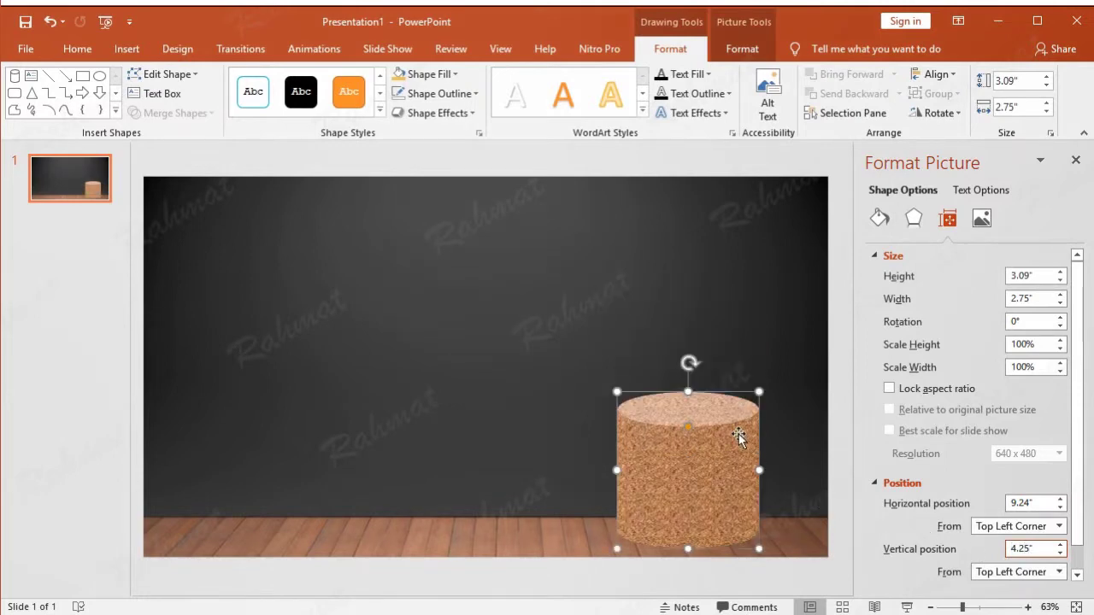
left_click(702, 318)
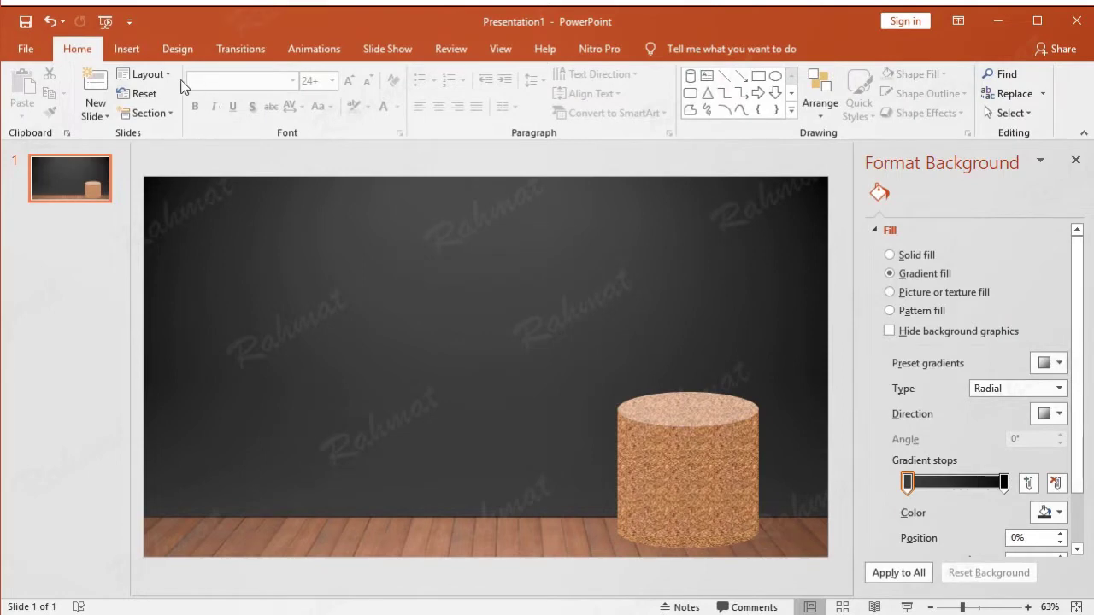
Draw an oval in the upper left and size it to a 2.74" by 2.74" circle.
left_click(139, 54)
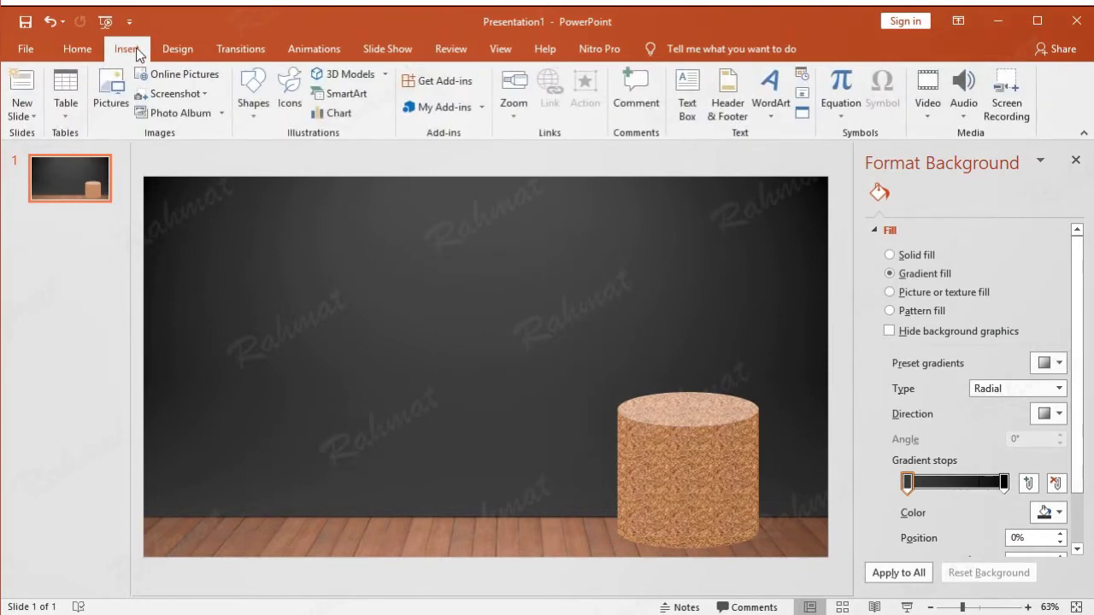
left_click(254, 101)
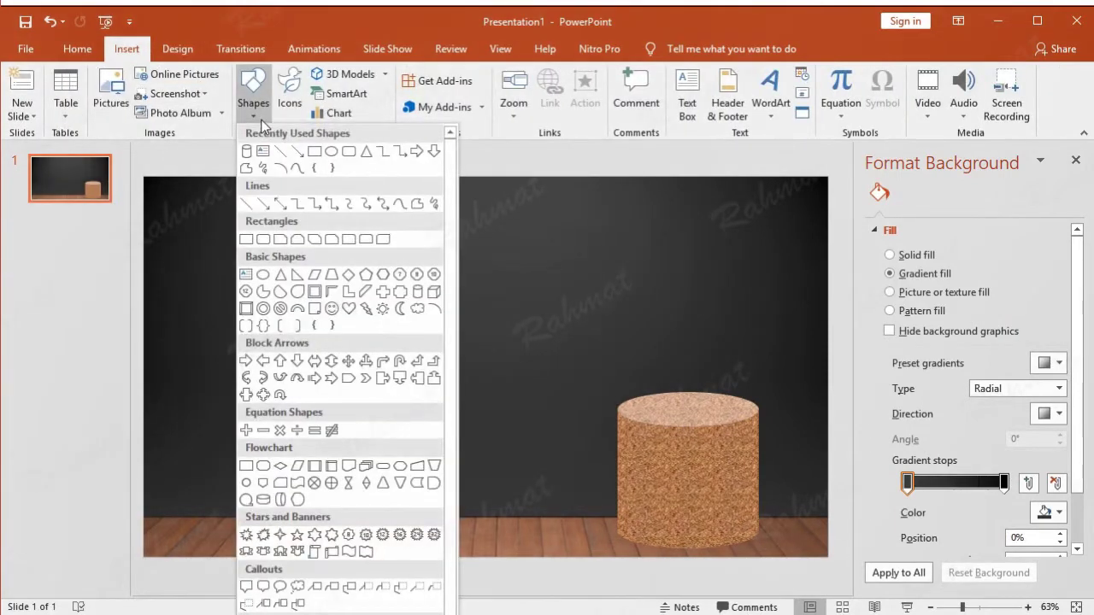
left_click(332, 151)
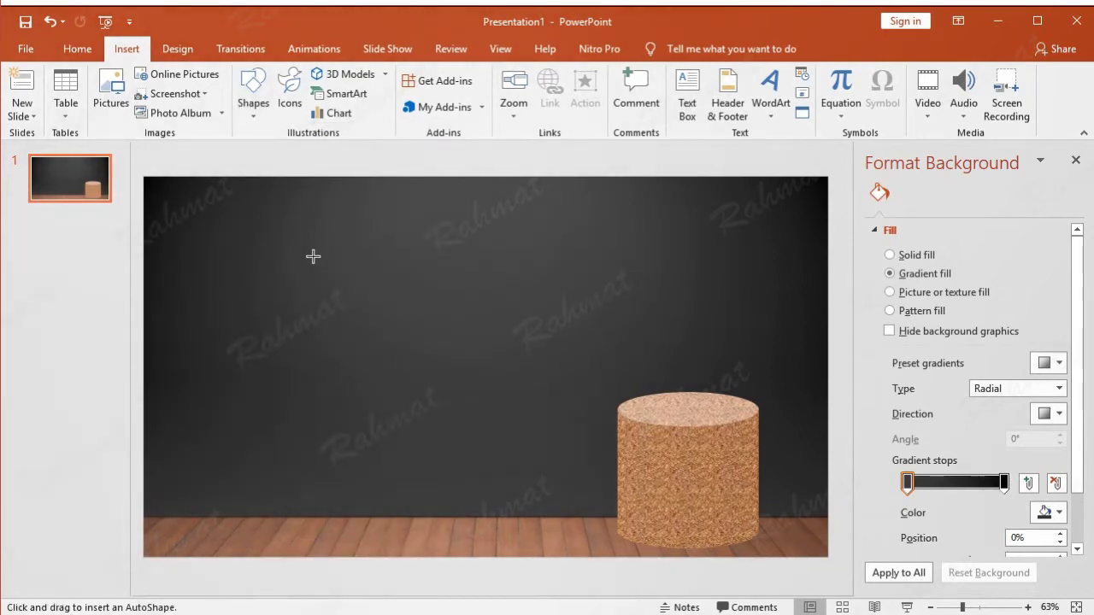
left_click_drag(297, 239, 355, 286)
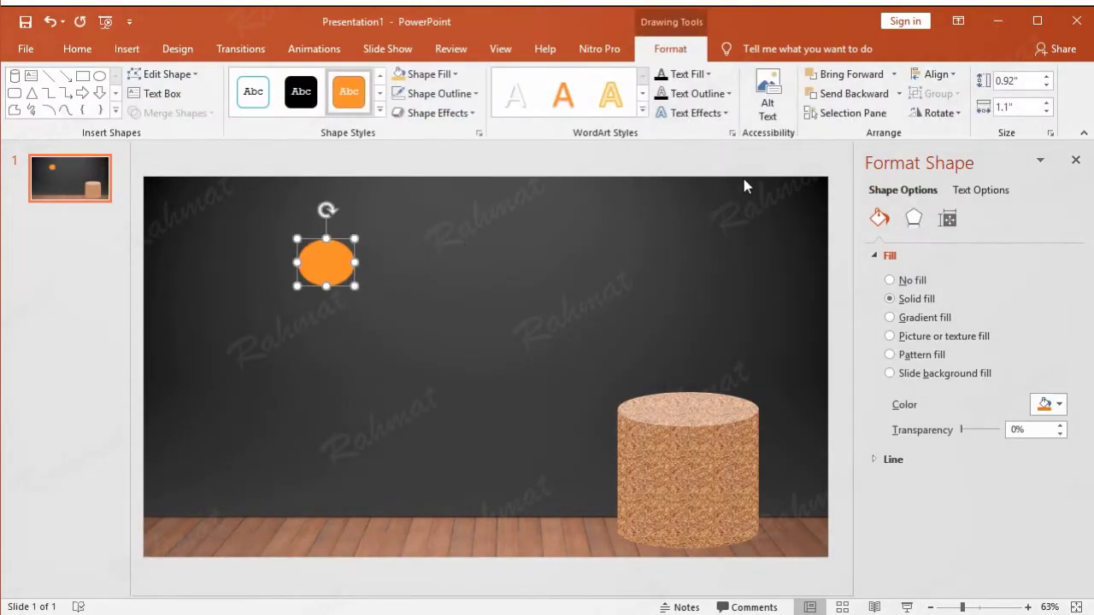
left_click(1026, 82)
type("2.74")
key("Return")
left_click(1019, 107)
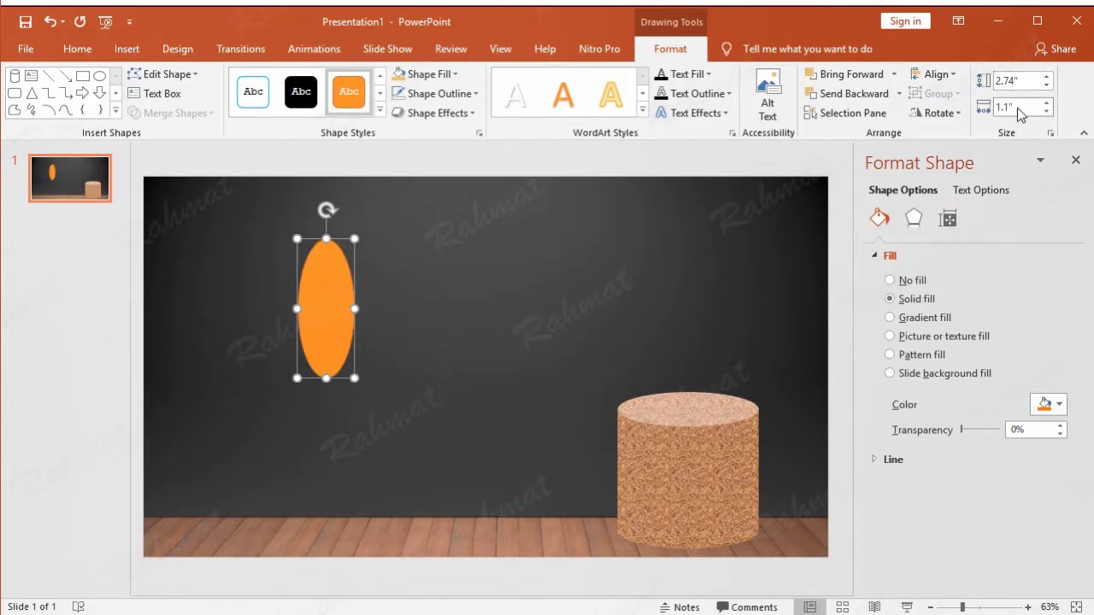
type("2.74")
key("Return")
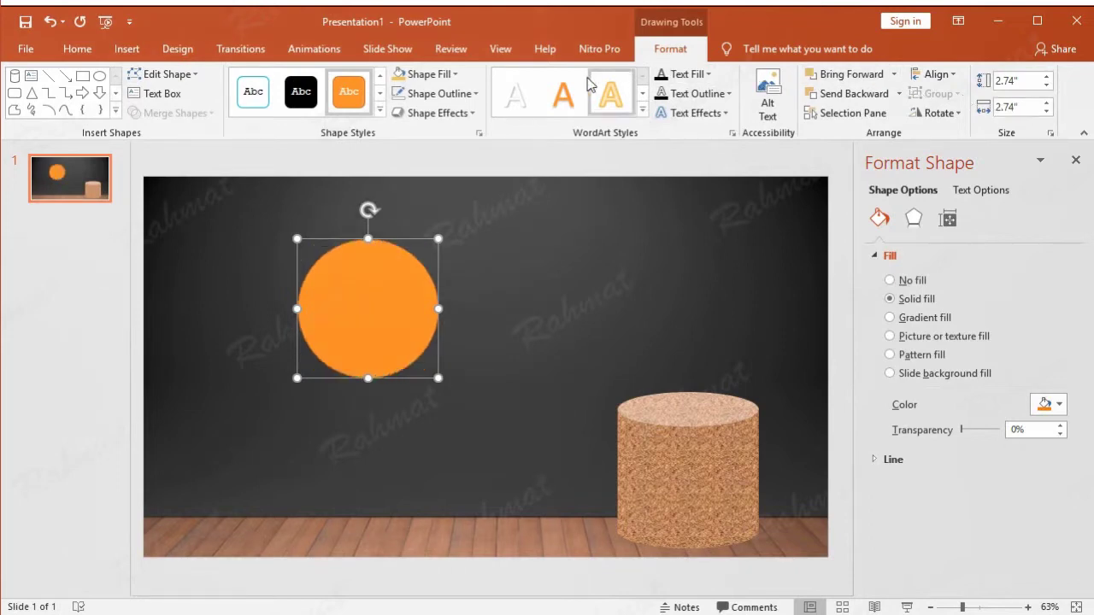
Apply a Parallel 3-D Rotation preset to flatten the circle into a wide ellipse.
left_click(469, 117)
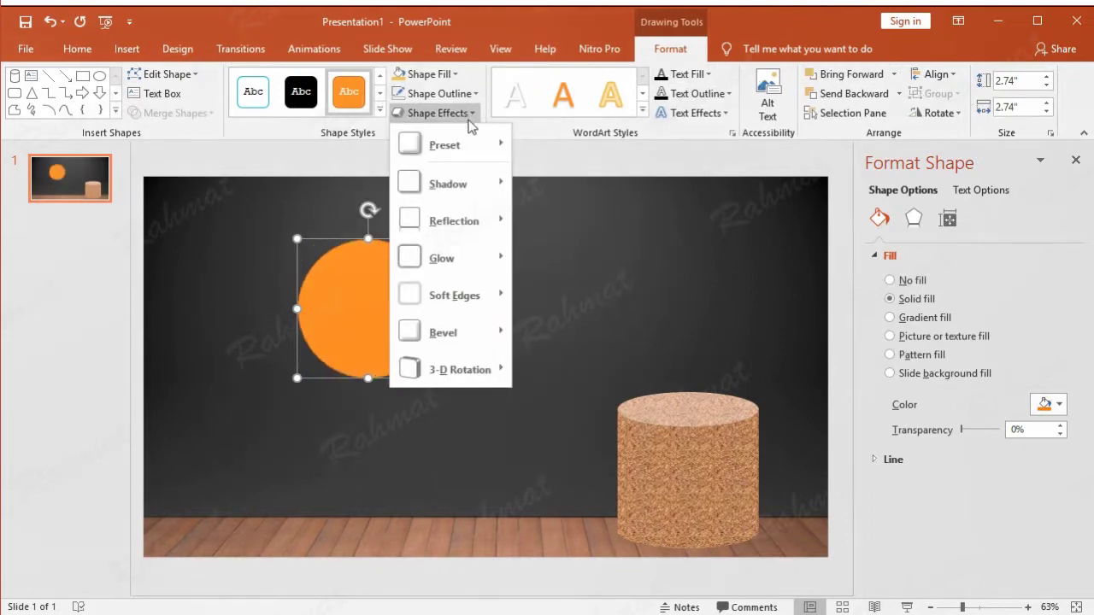
mouse_move(471, 187)
mouse_move(479, 363)
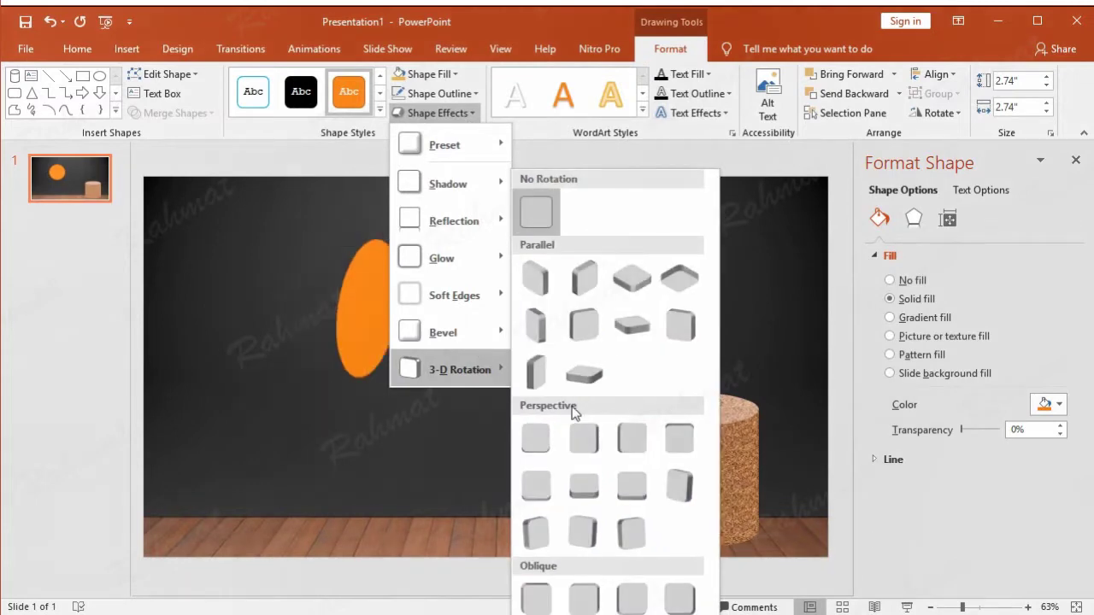
left_click(587, 377)
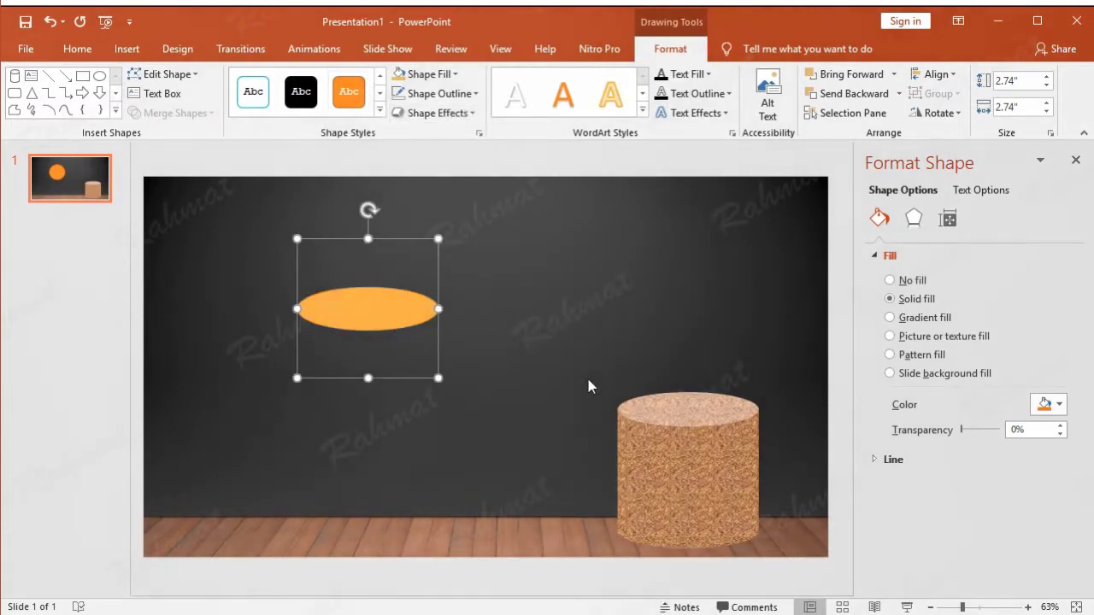
Keep No Bevel on top and set the ellipse's 3-D depth size to 20.5 pt.
left_click(462, 114)
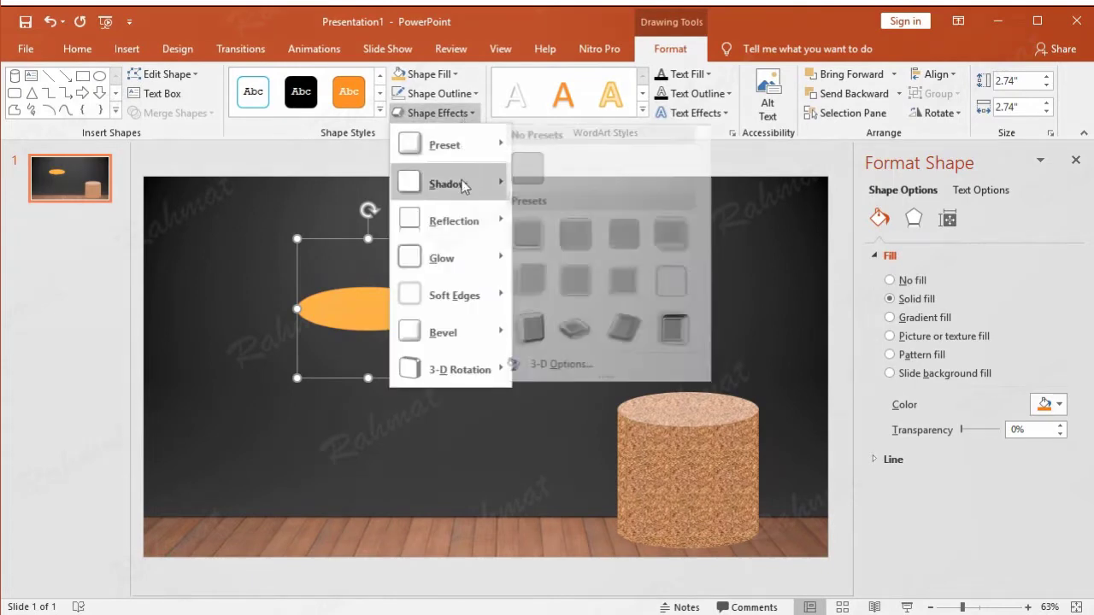
mouse_move(464, 323)
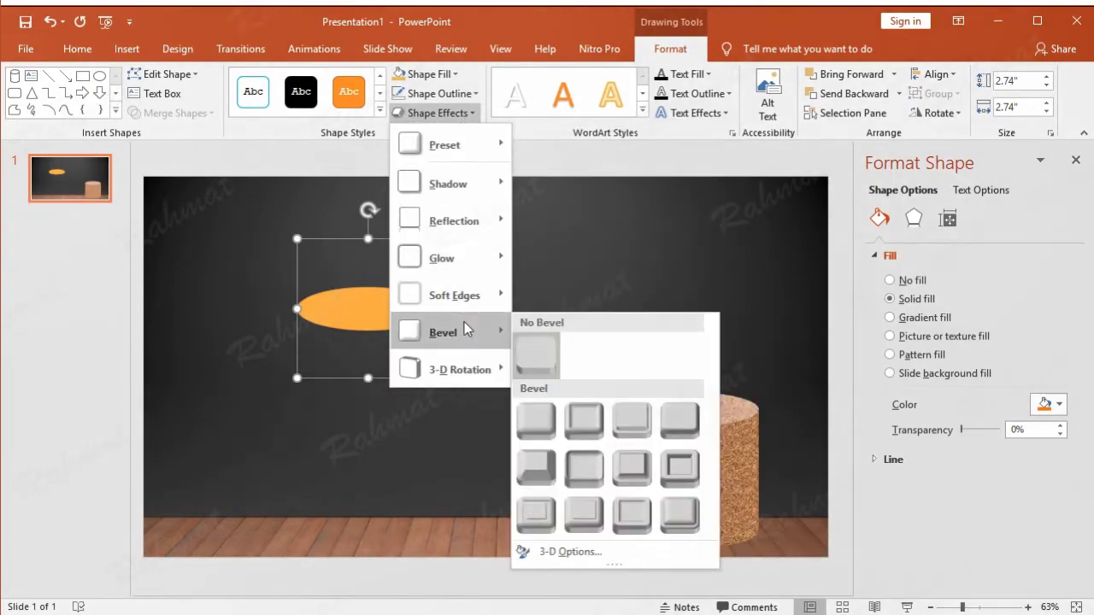
left_click(586, 554)
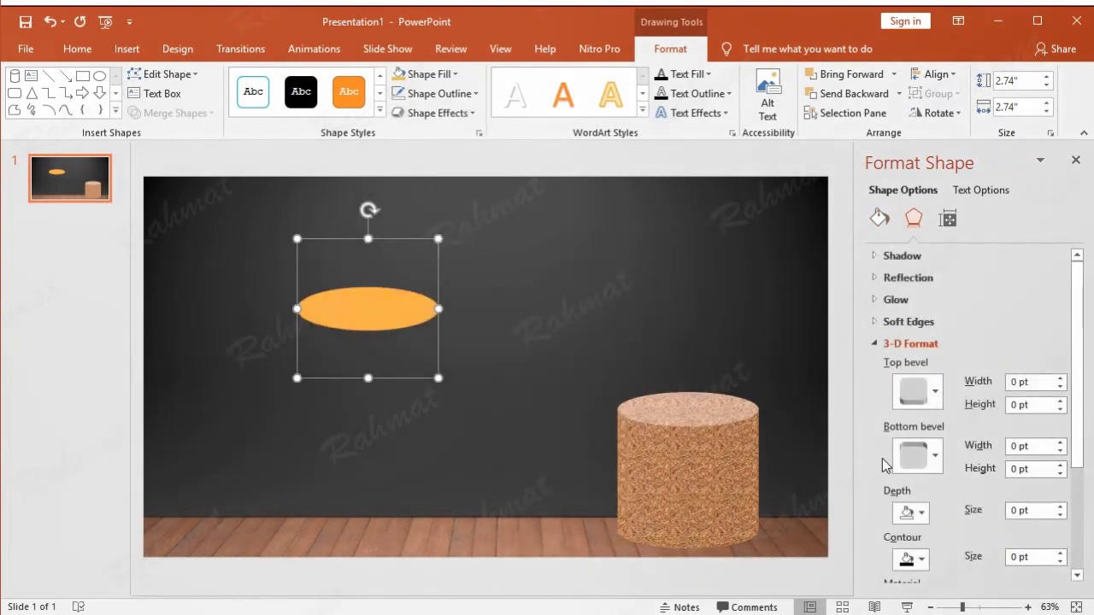
left_click(935, 392)
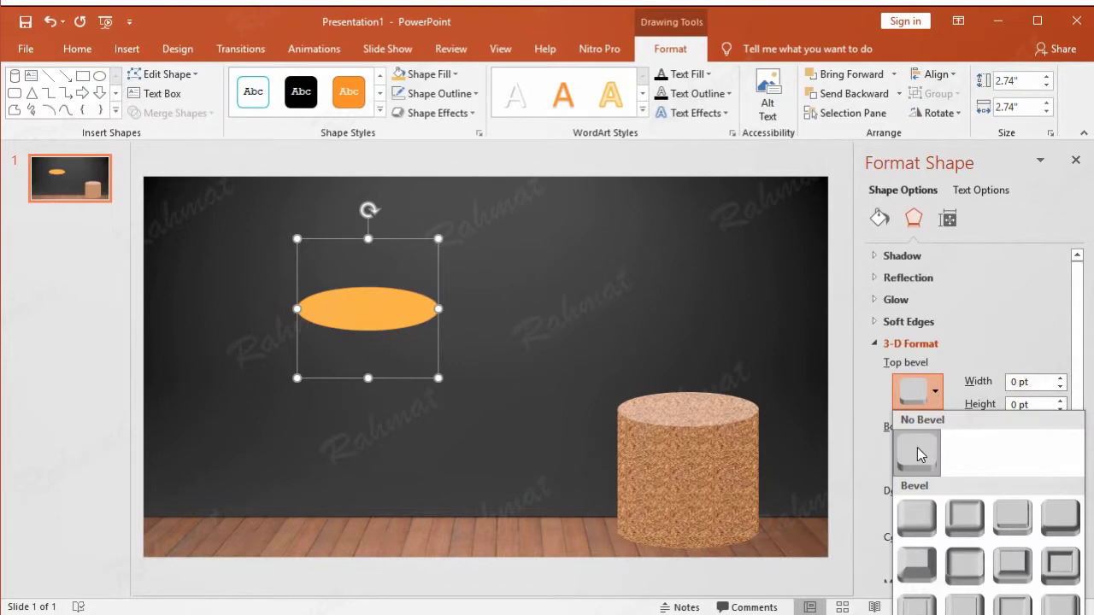
left_click(917, 447)
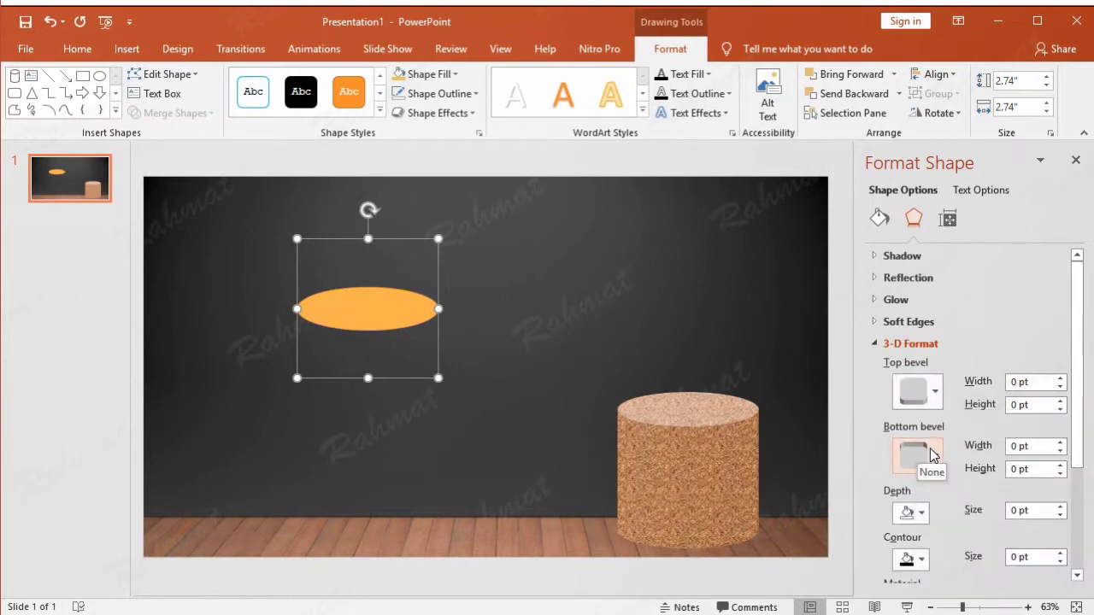
left_click(1017, 511)
key("BackSpace")
type("2")
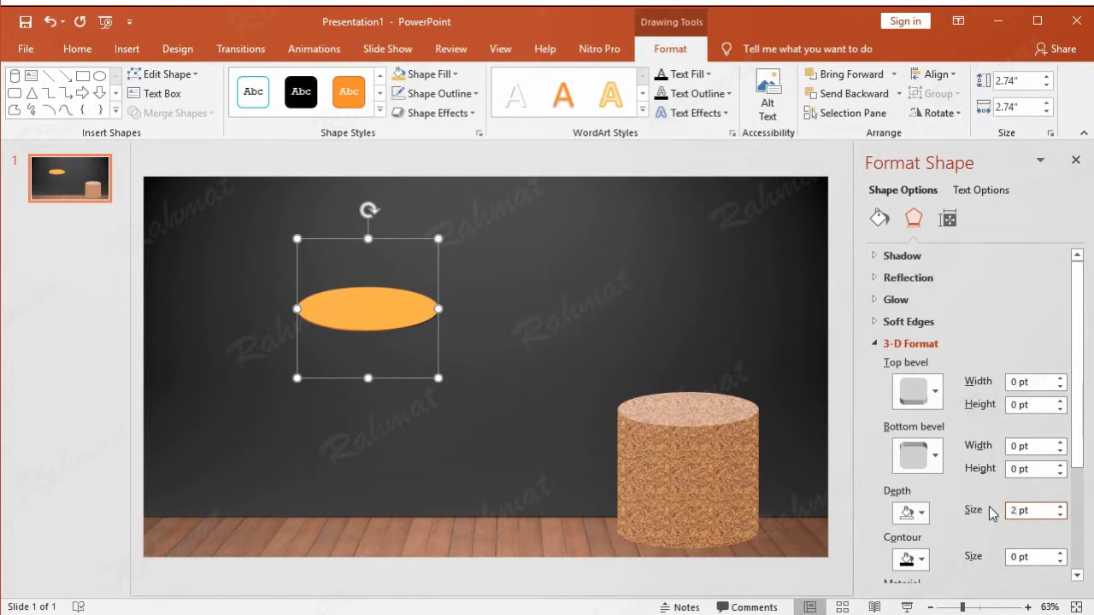
type("0.")
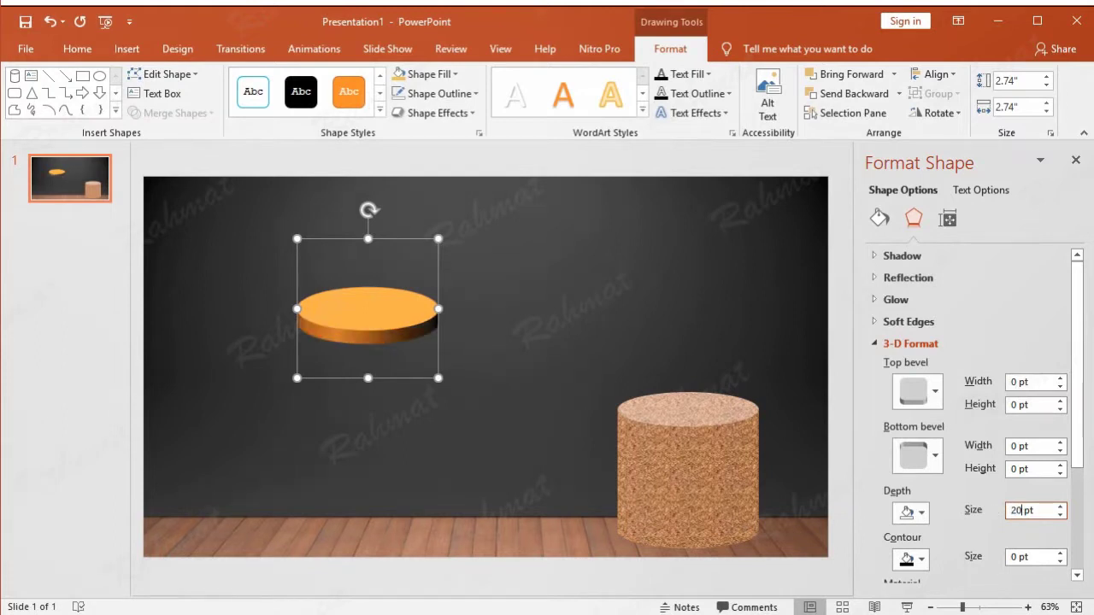
type("5")
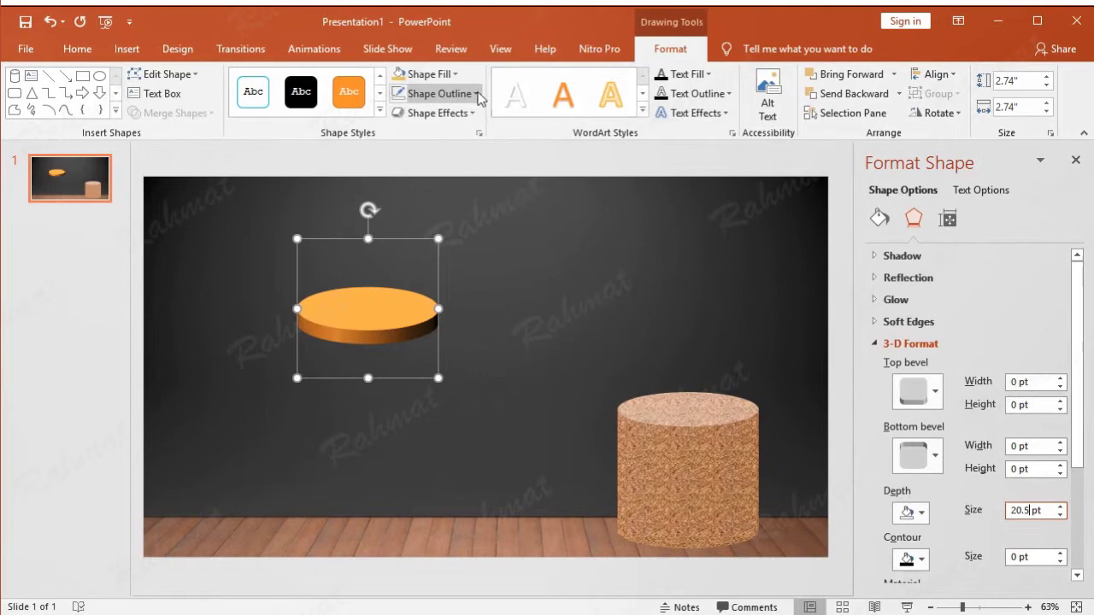
Colour the disc's outline gold so its side shows gold.
left_click(476, 94)
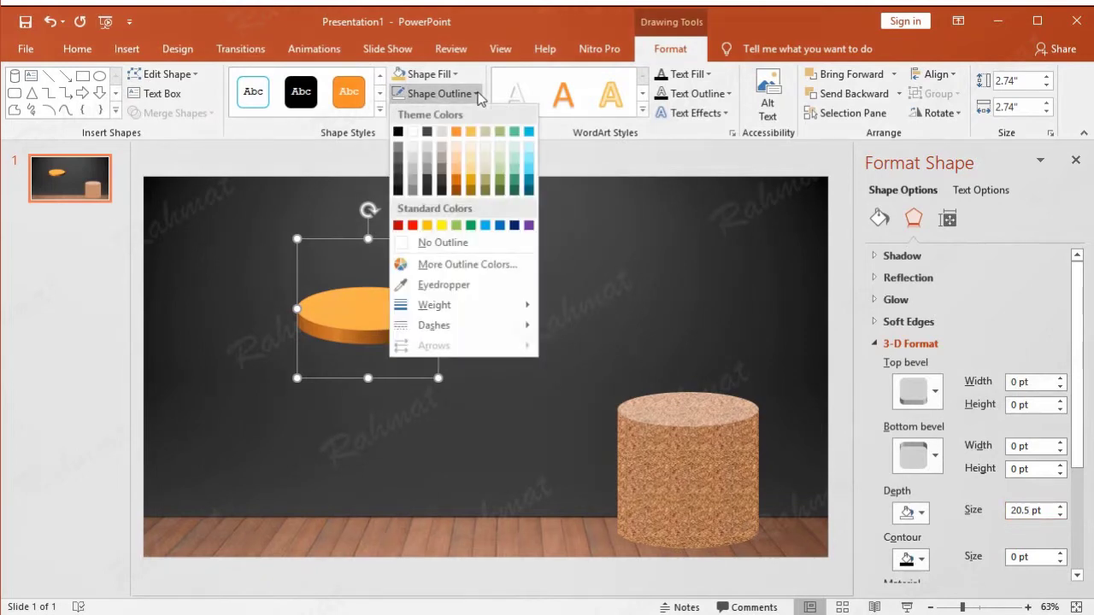
left_click(471, 135)
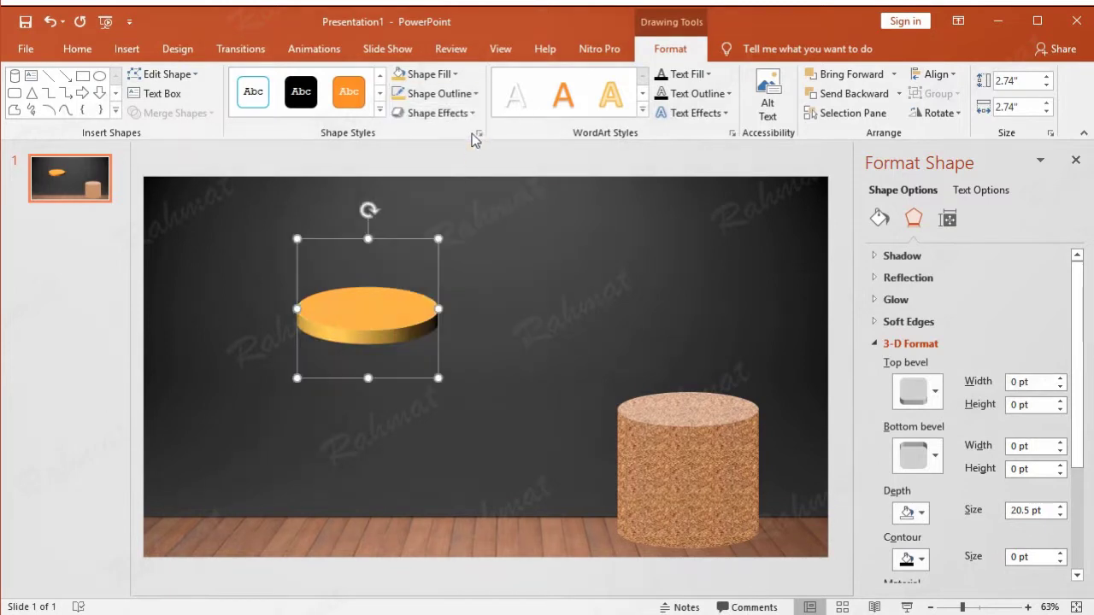
left_click(523, 269)
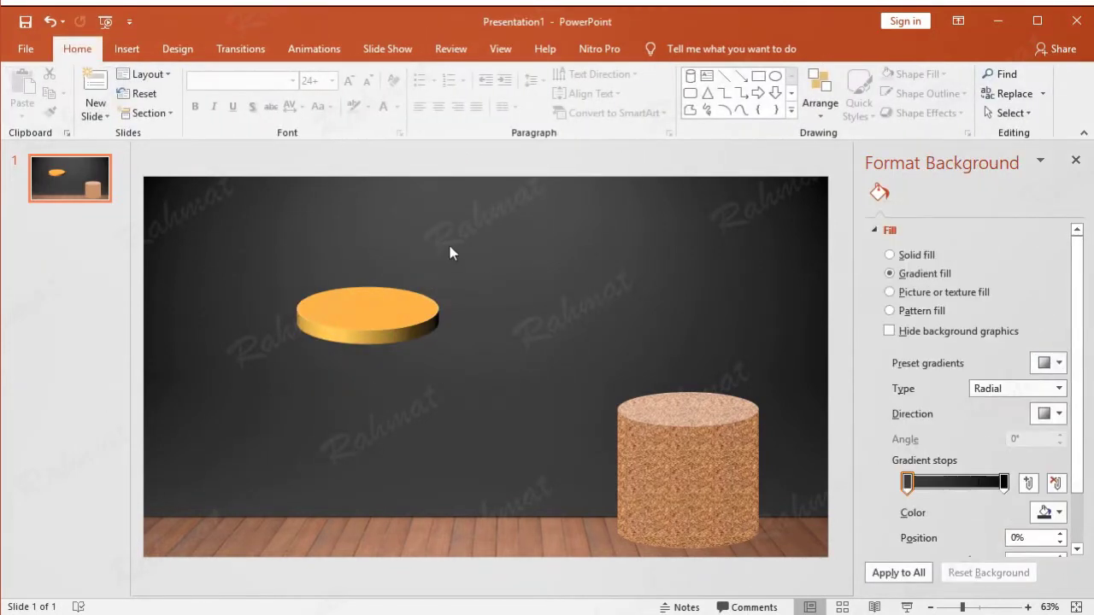
Insert a WordArt box with the default 'Your text here' text under the orange disc.
left_click(139, 51)
left_click(772, 118)
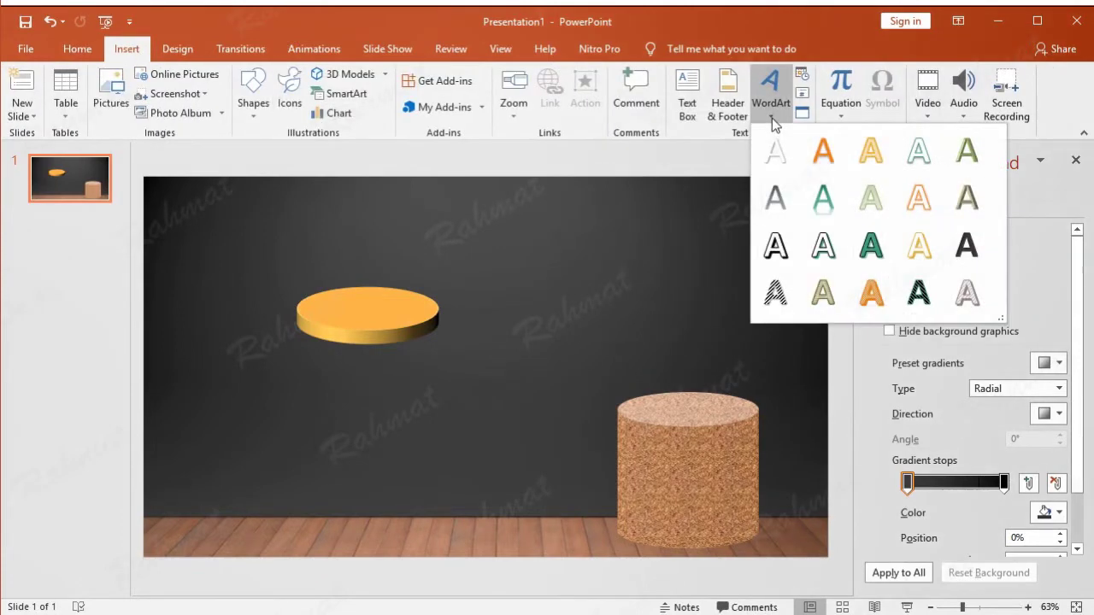
left_click(917, 151)
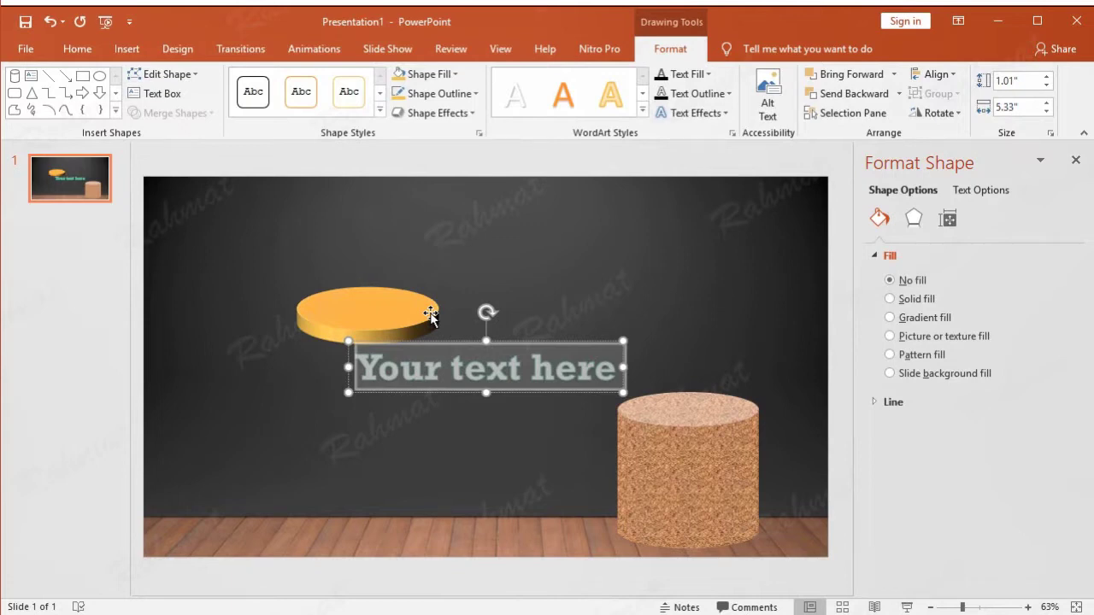
left_click(431, 315)
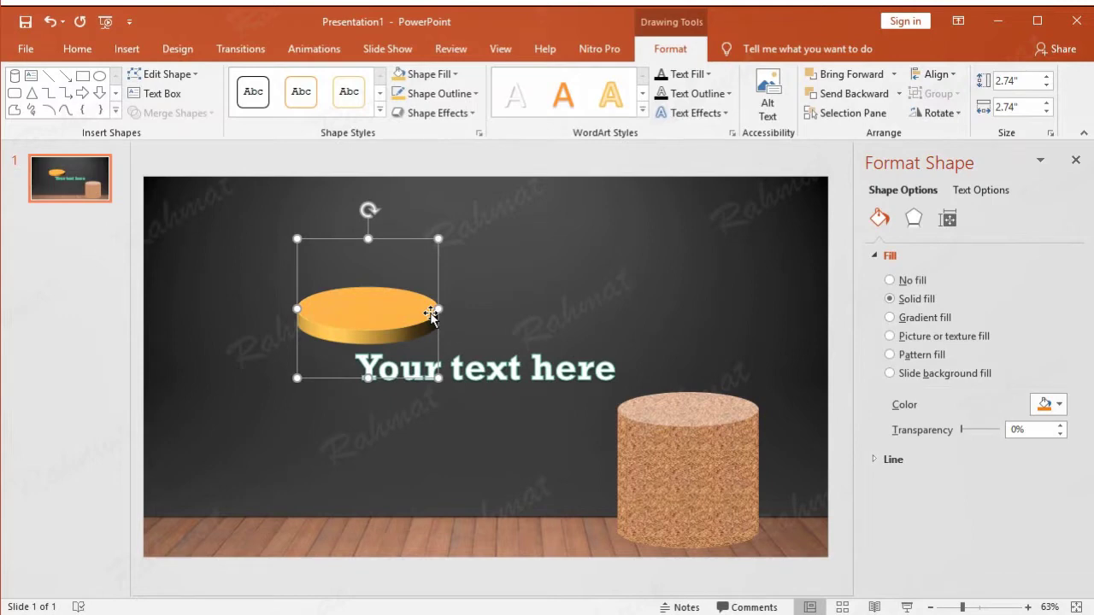
Set both the disc's outline and fill colour to blue.
left_click(474, 94)
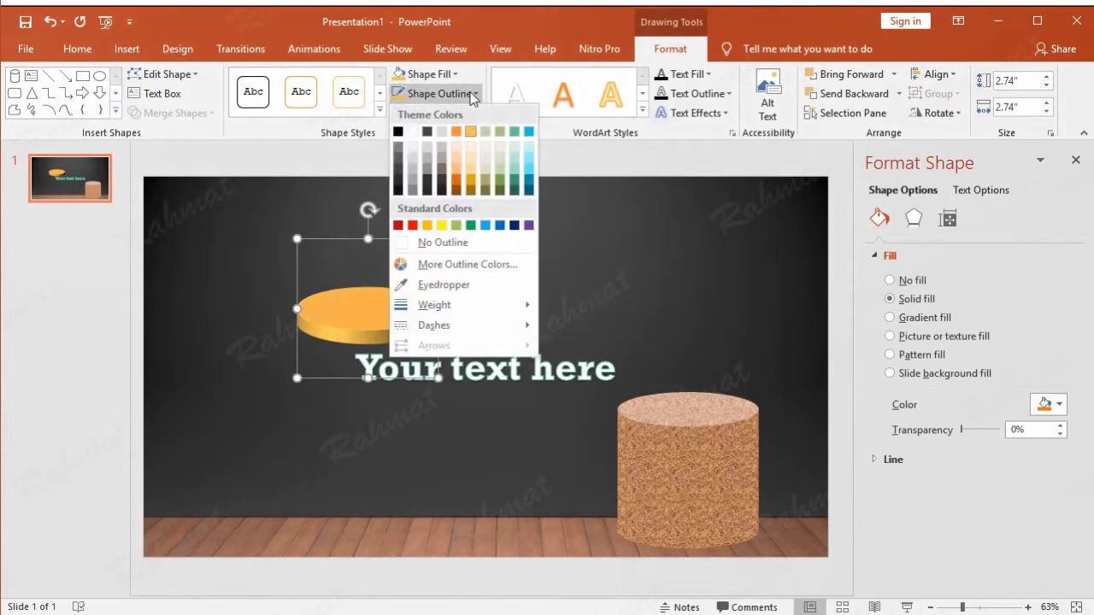
left_click(500, 226)
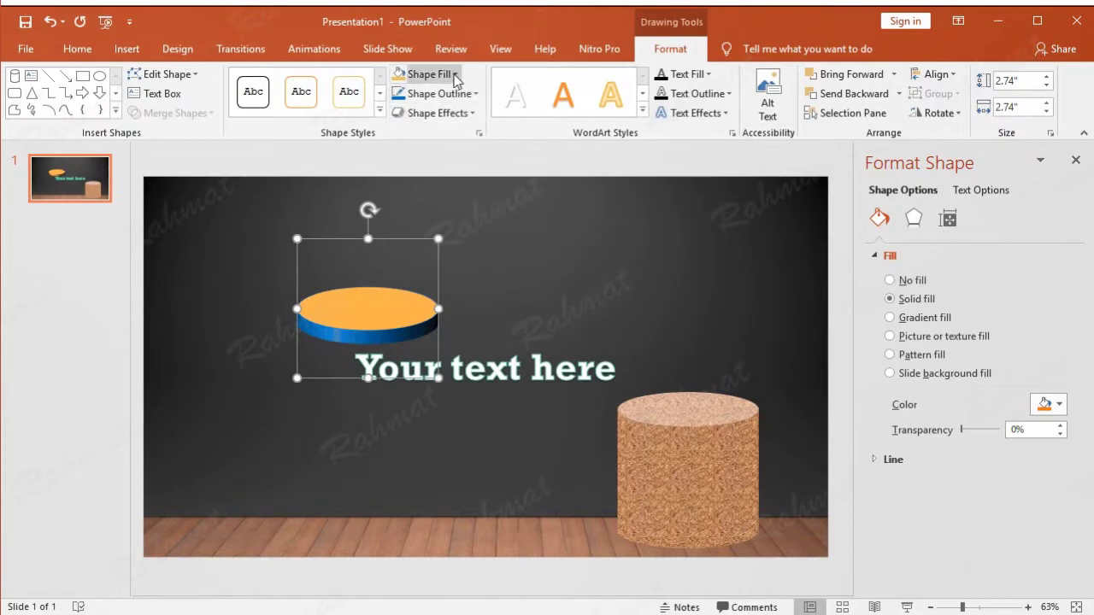
left_click(454, 75)
left_click(499, 205)
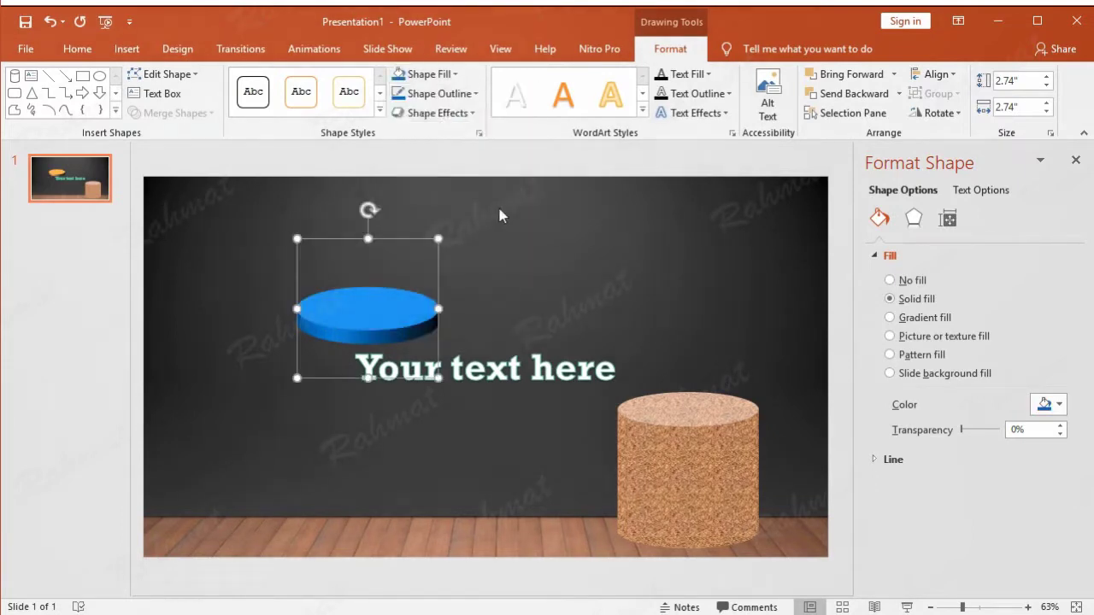
Replace the WordArt wording with '5' and set its font size to 150 pt.
left_click(533, 370)
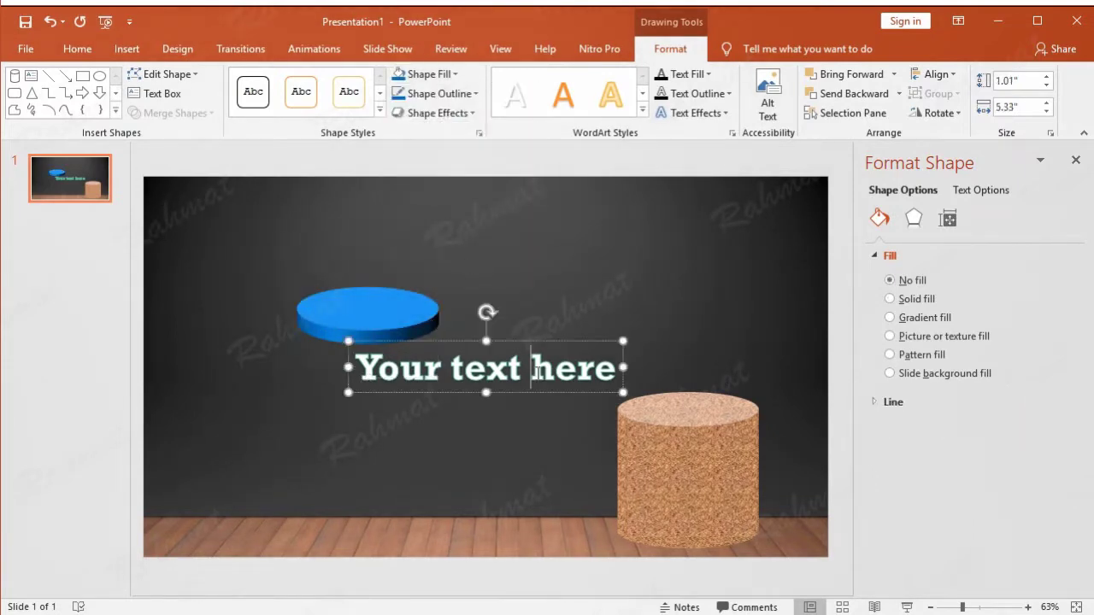
left_click_drag(489, 382, 617, 369)
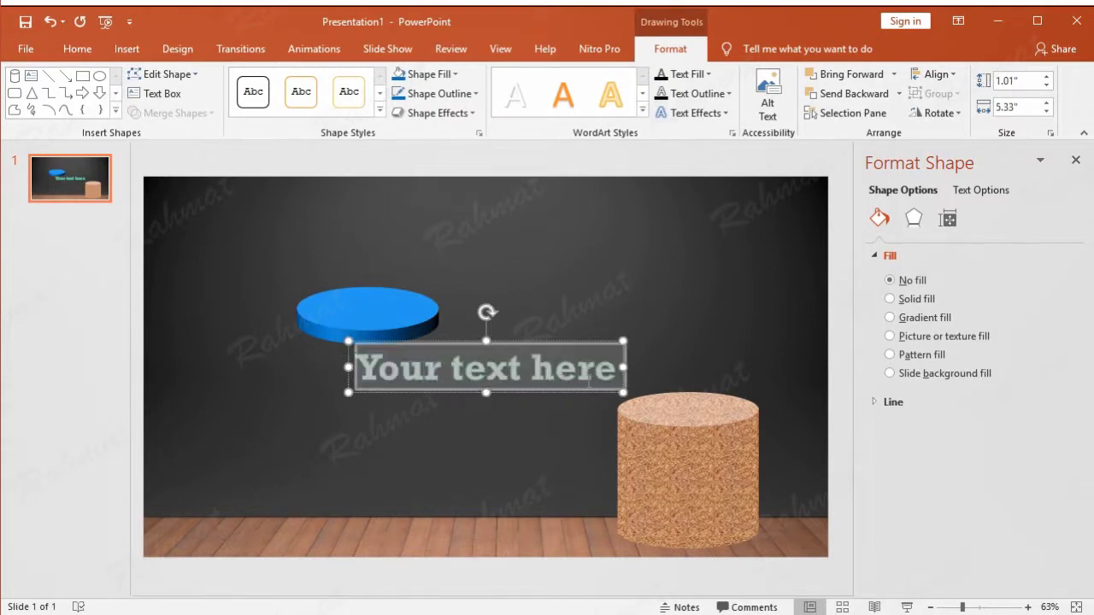
type("5")
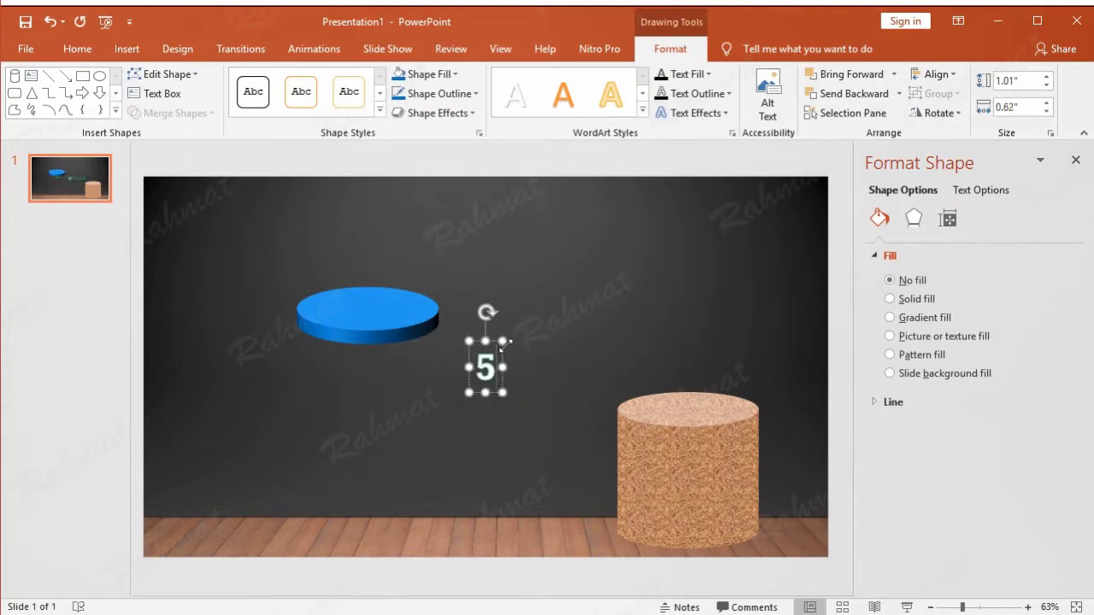
key("ctrl+a")
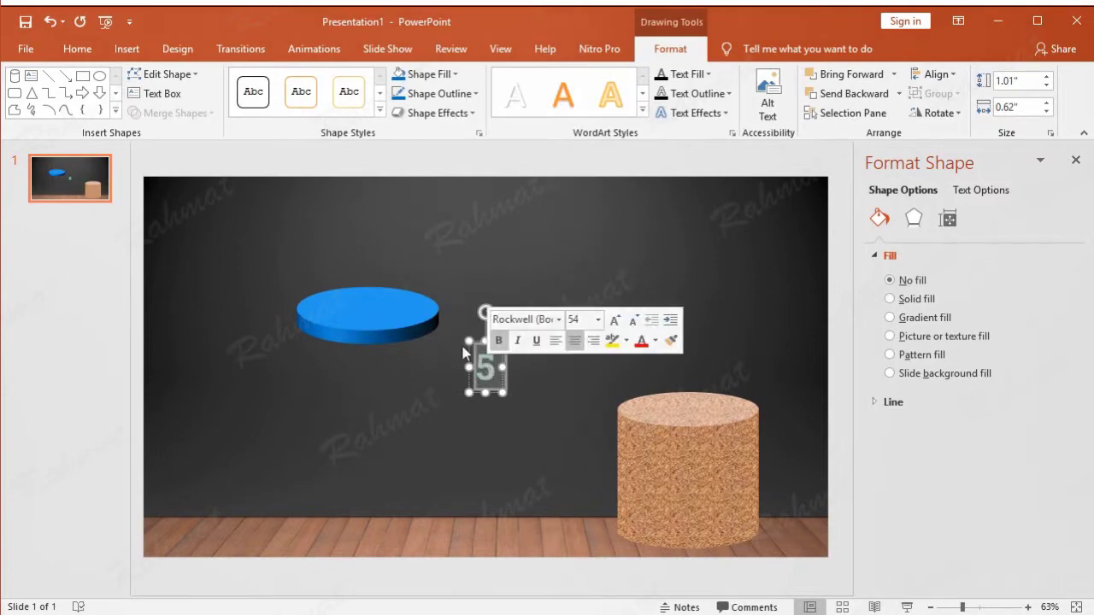
left_click(76, 52)
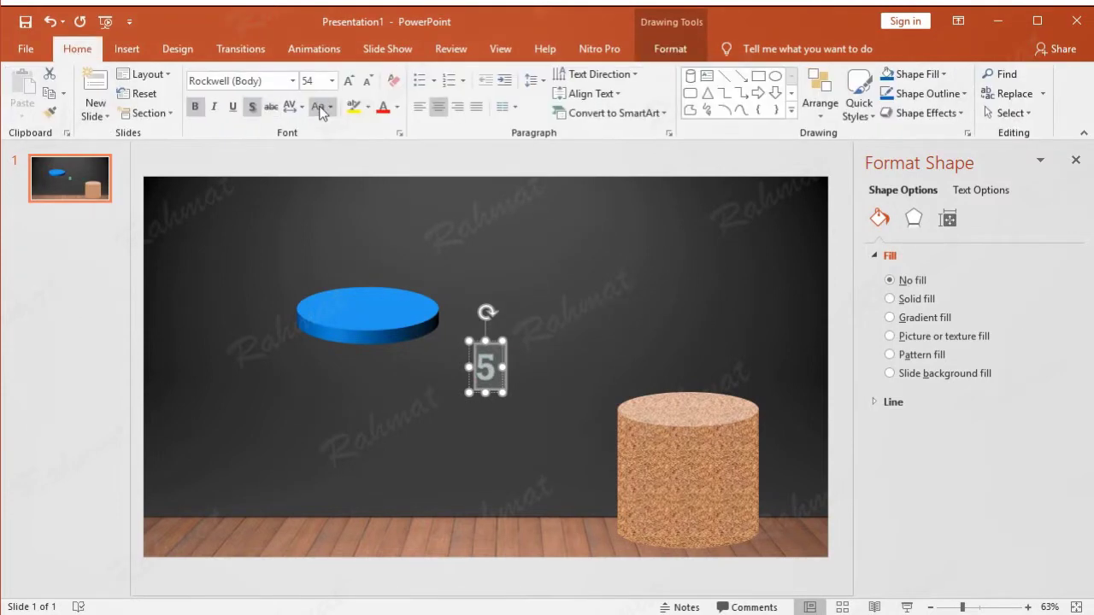
left_click(308, 81)
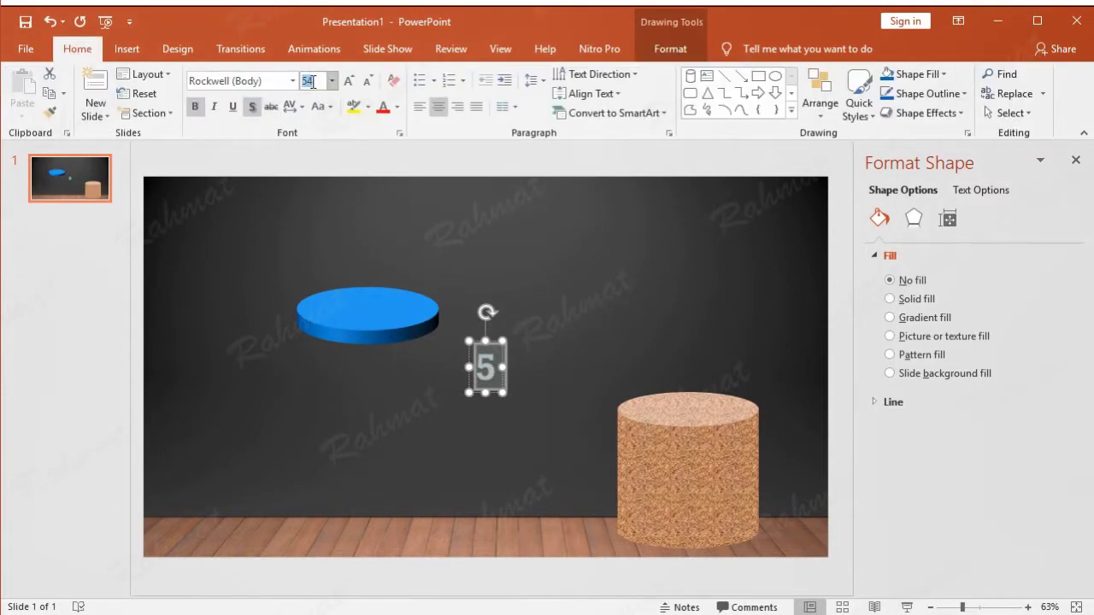
type("150")
key("Return")
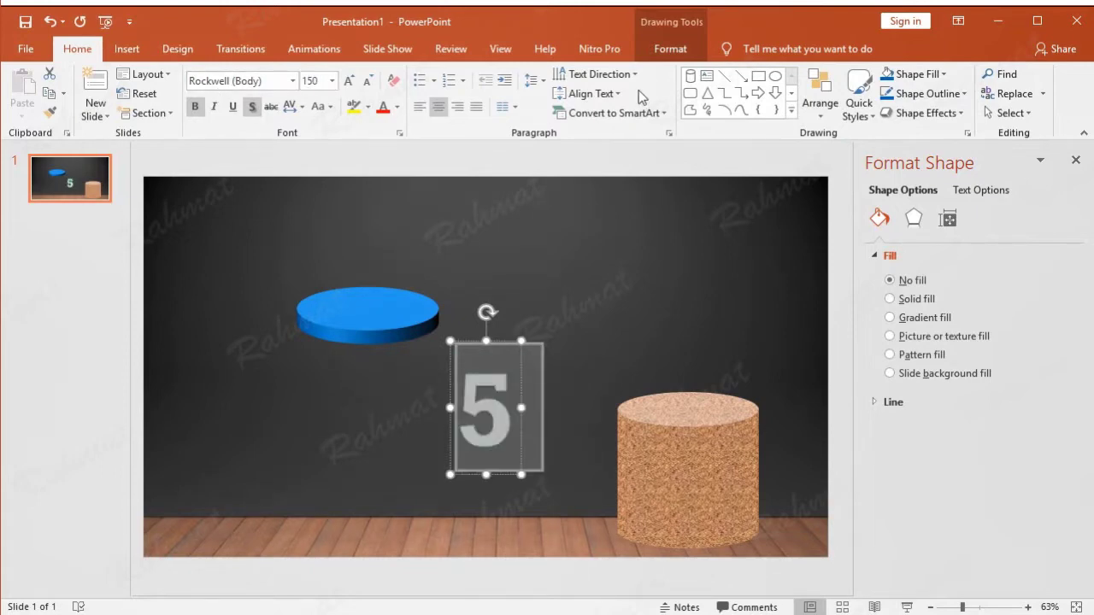
left_click(673, 52)
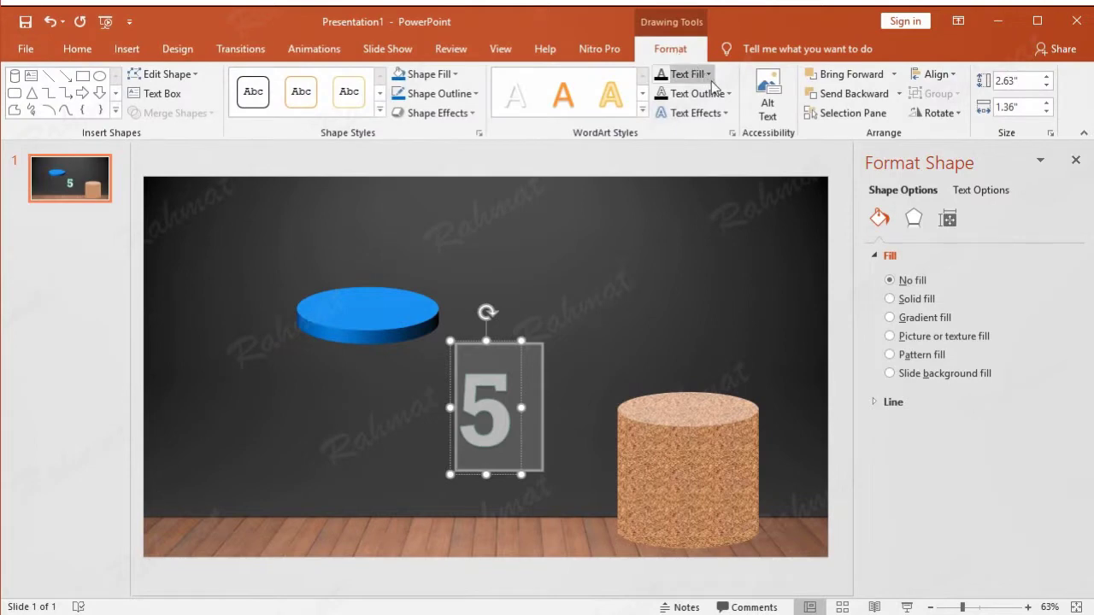
Remove the white 5's outline and tilt it flat with a Parallel 3-D rotation.
left_click(718, 93)
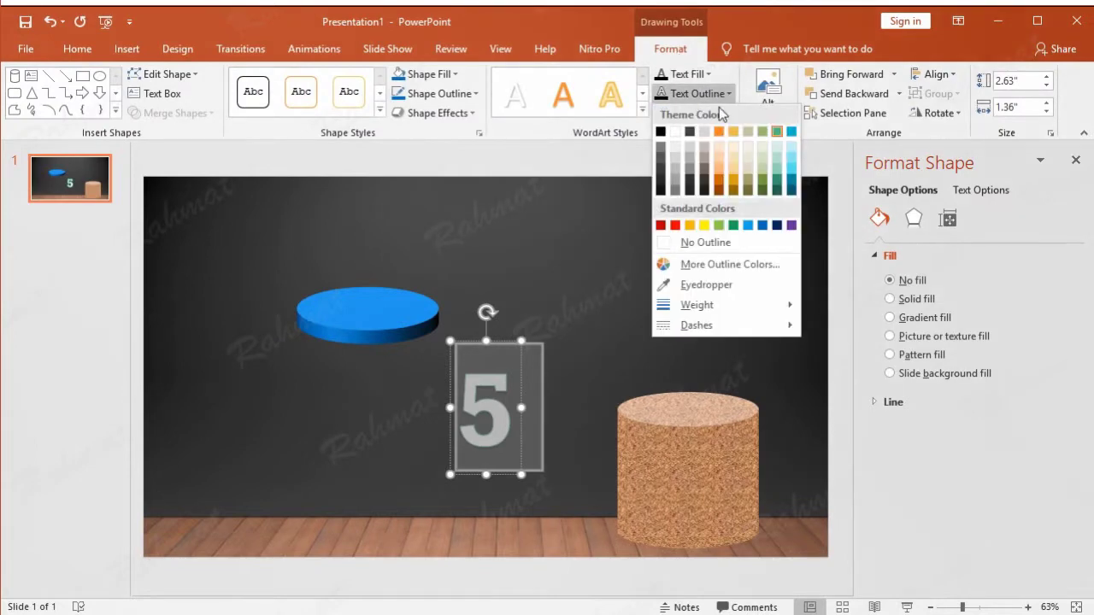
left_click(720, 242)
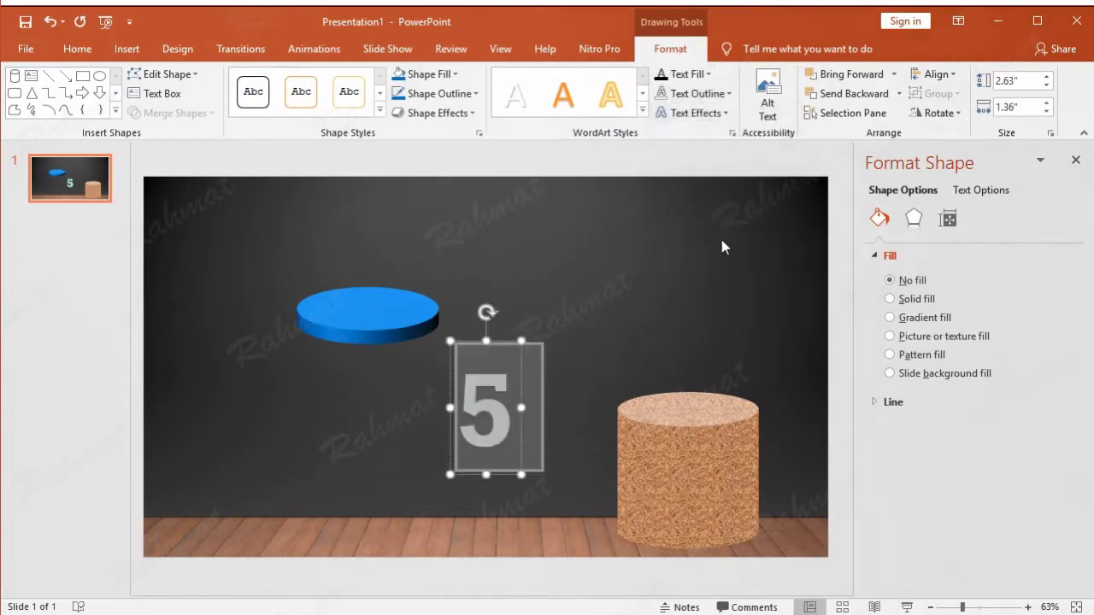
left_click(715, 114)
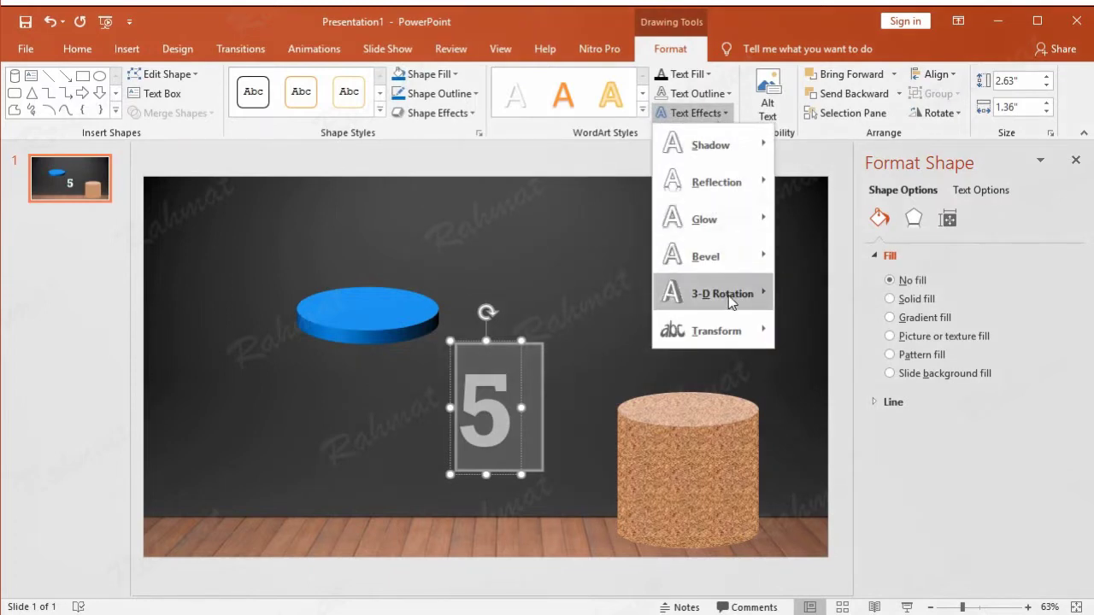
mouse_move(730, 301)
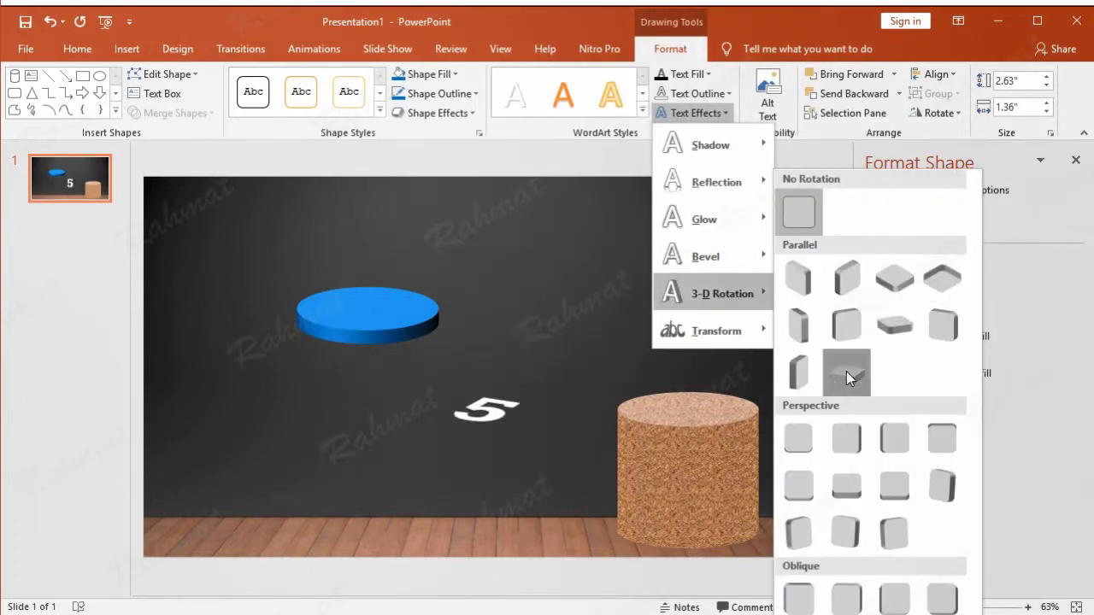
left_click(847, 378)
Lay the 5 on the blue disc's top face and select the disc and 5 together.
left_click_drag(468, 320, 388, 239)
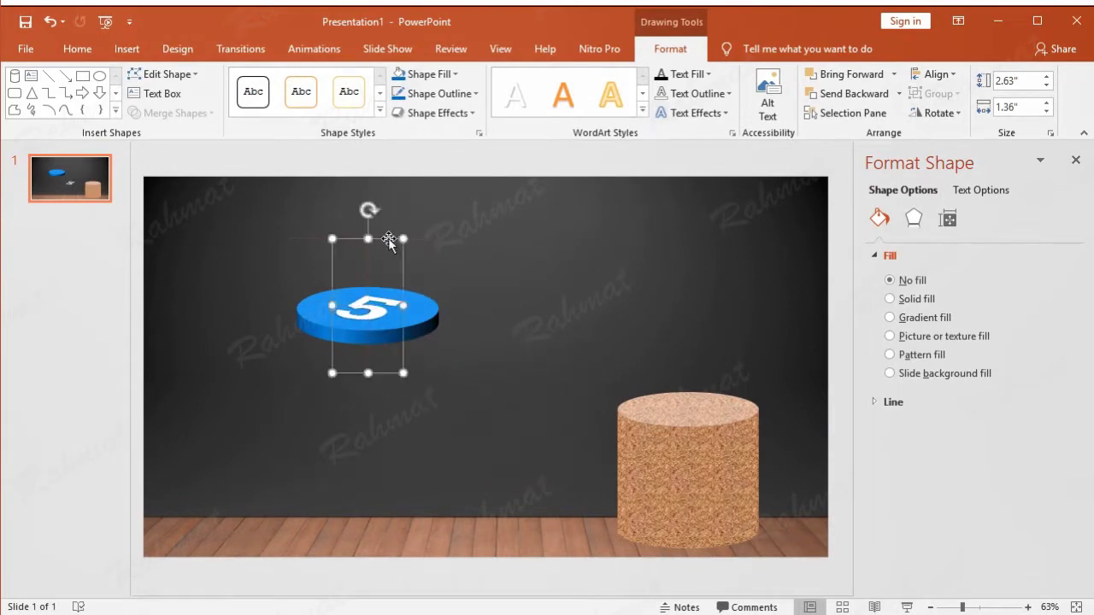
left_click(523, 298)
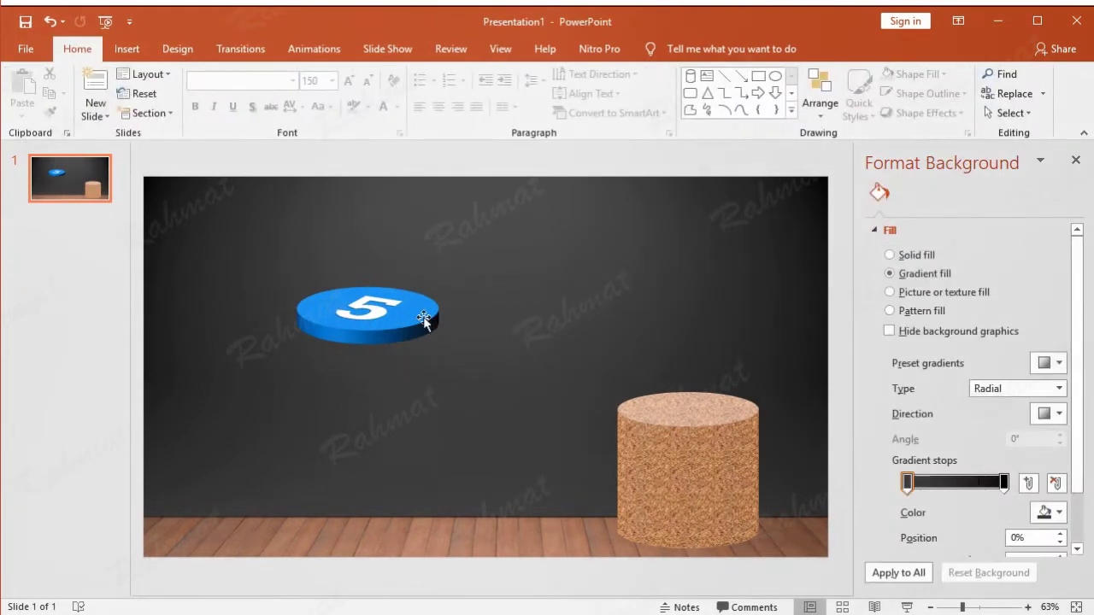
left_click_drag(241, 229, 466, 376)
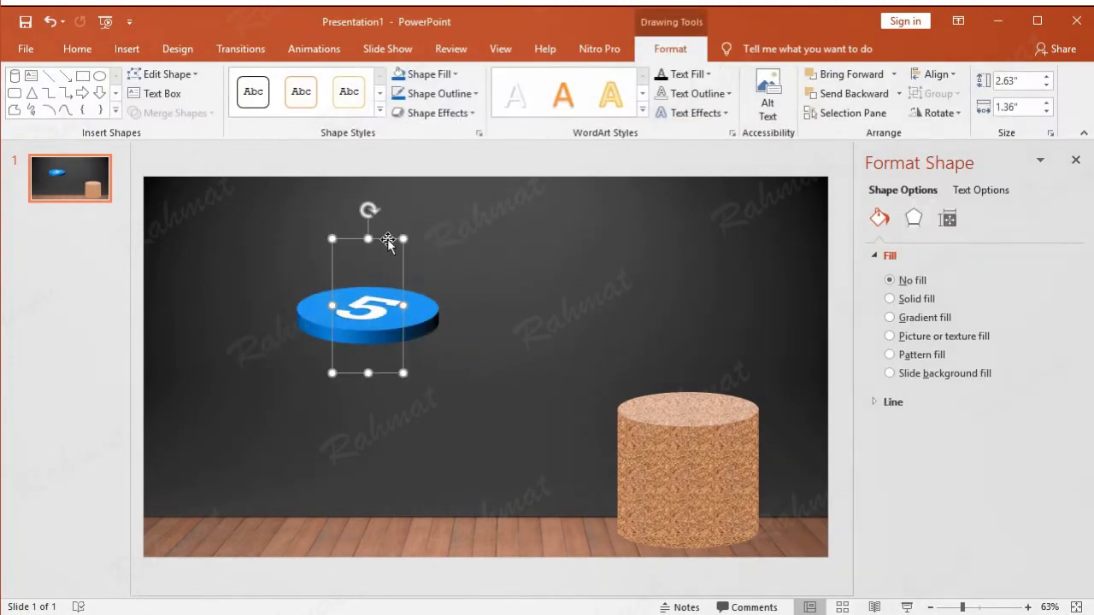
left_click(263, 216)
left_click_drag(227, 198, 522, 462)
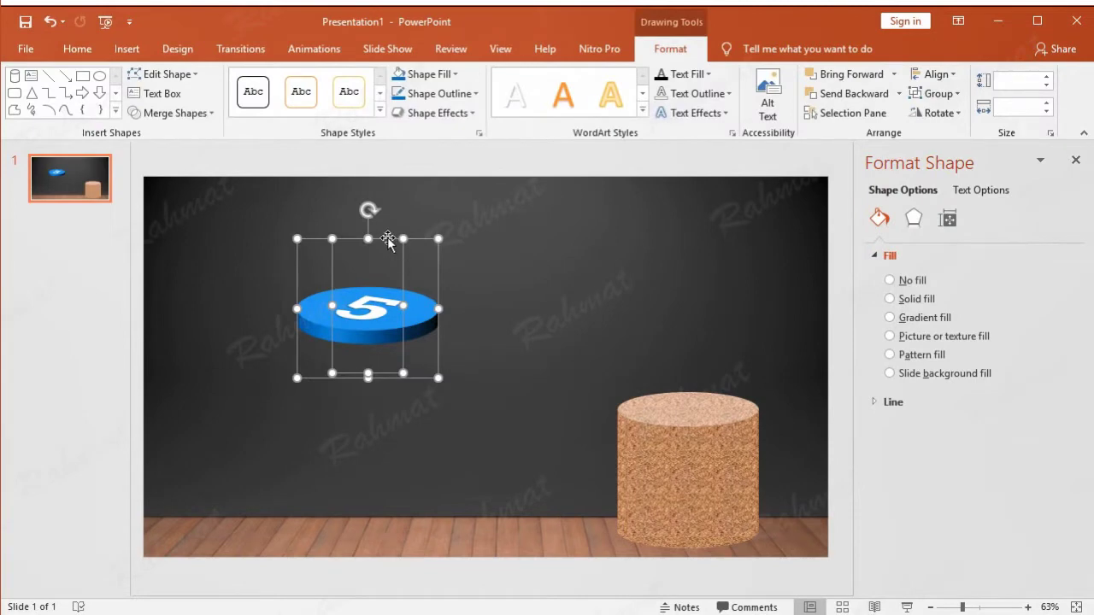
Group the selected blue disc and its 5 label into one object.
right_click(388, 239)
mouse_move(491, 337)
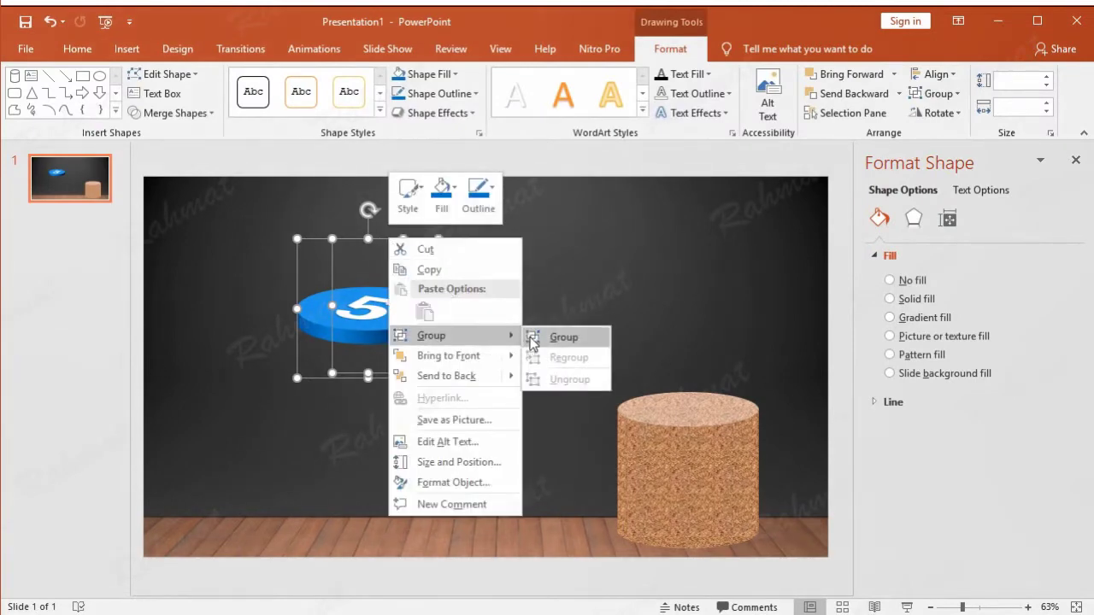
left_click(532, 340)
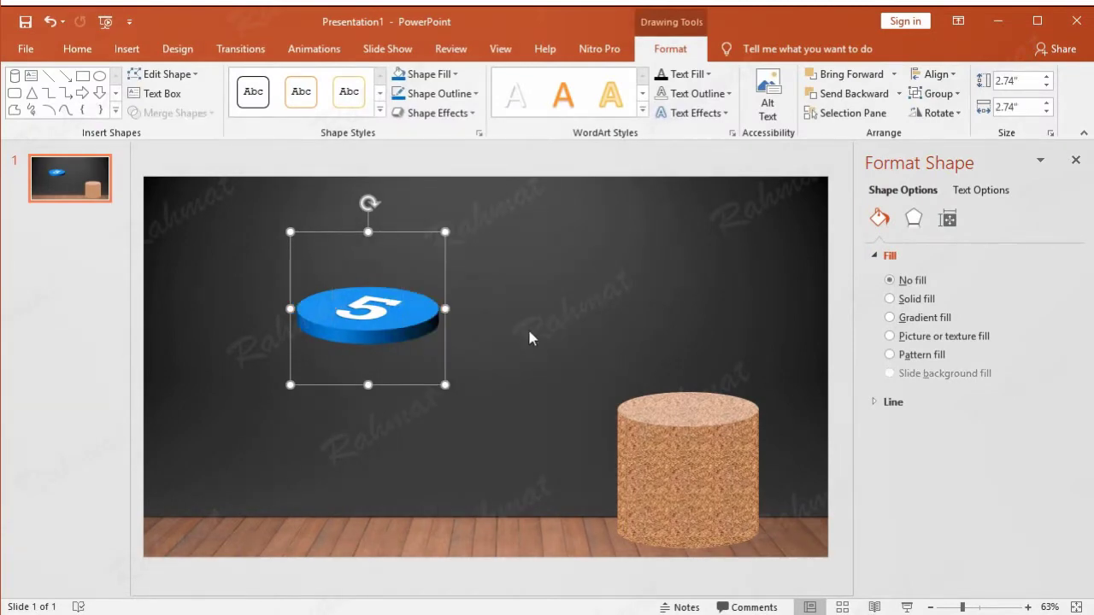
Reselect the grouped 5 coin and bring up its shortcut options.
left_click(524, 286)
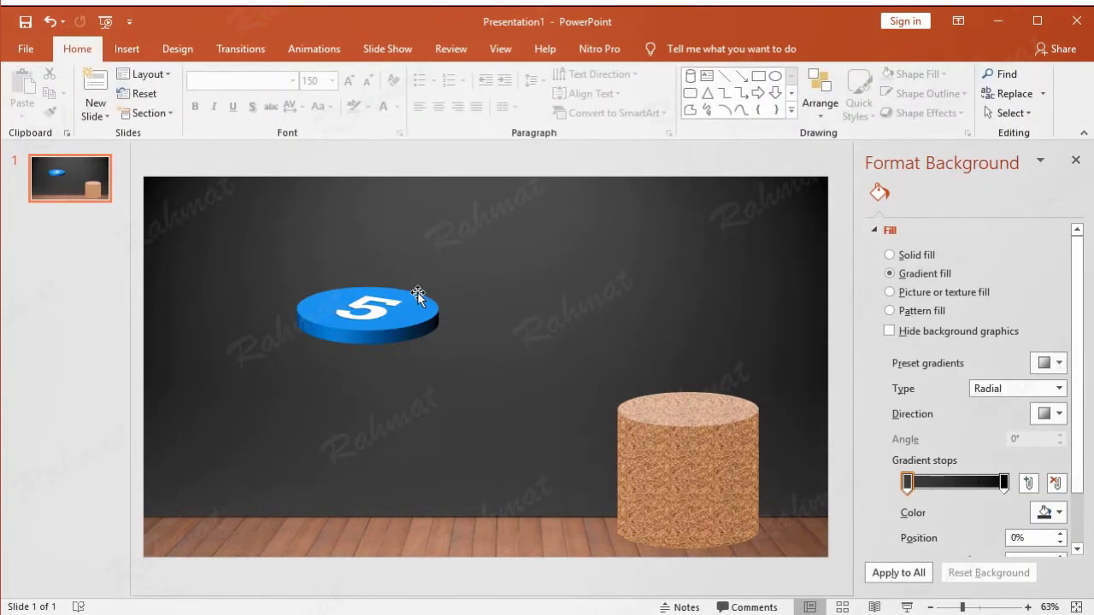
left_click(417, 291)
left_click(404, 292)
left_click(423, 294)
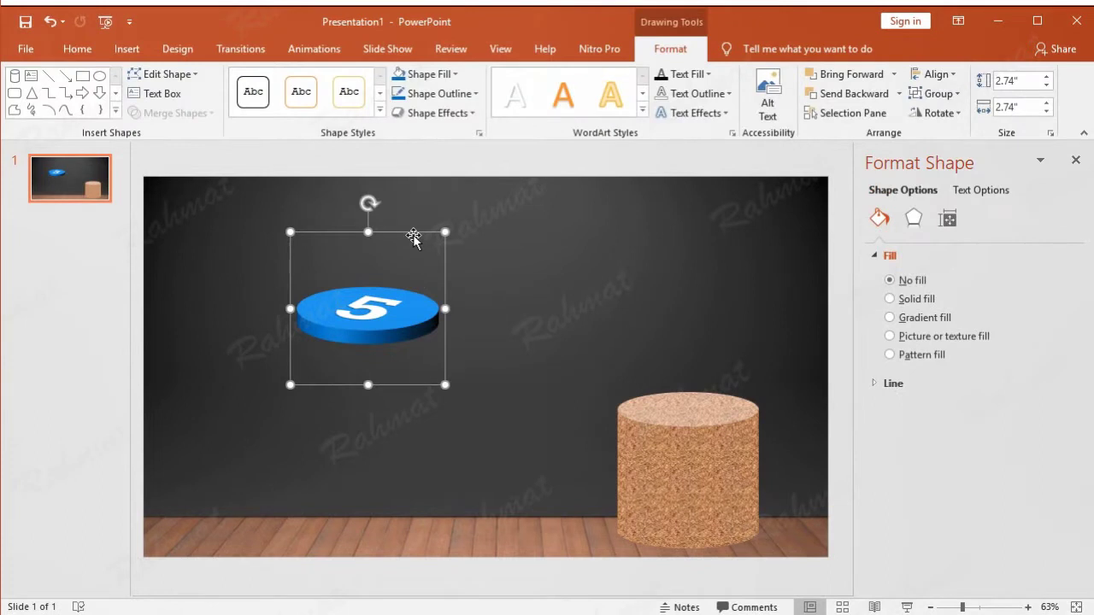
right_click(414, 232)
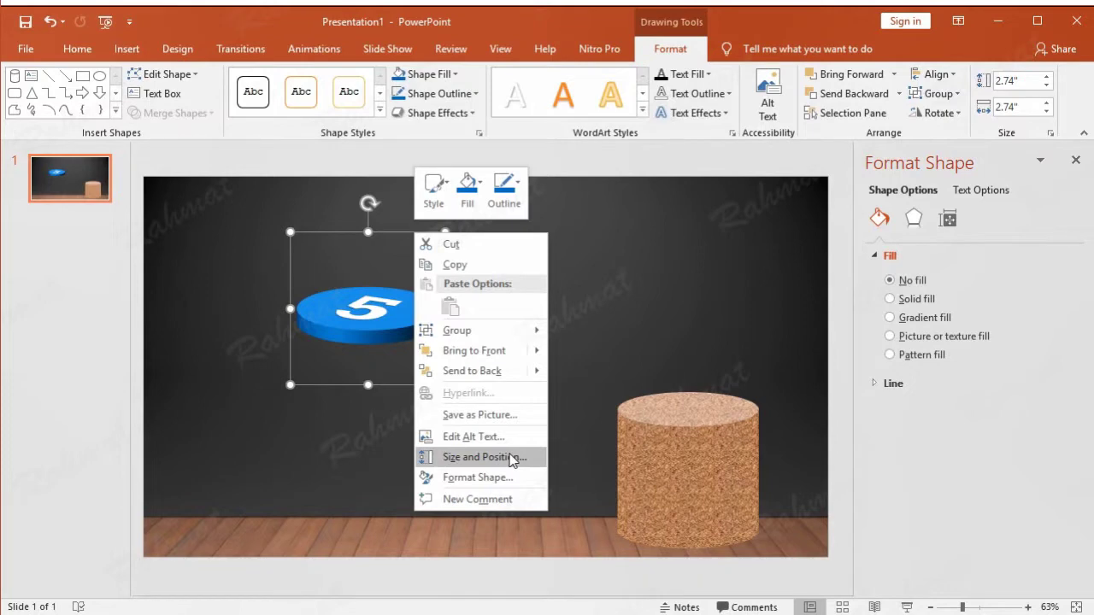
Move the blue 5 coin to 9.24" horizontal and 2.84" vertical, capping the cork cylinder.
left_click(511, 458)
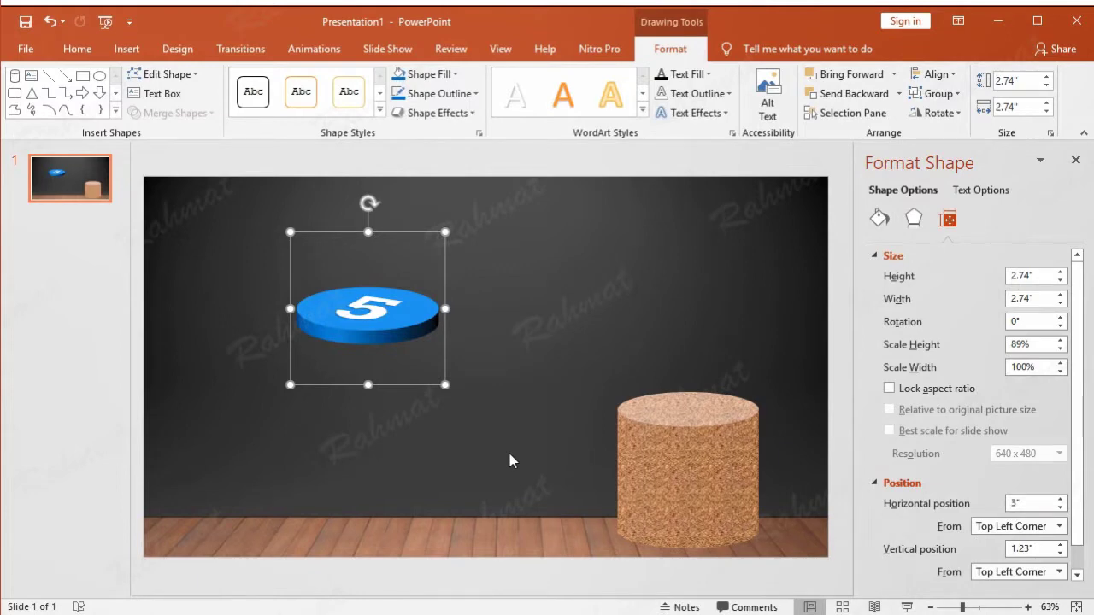
left_click(1032, 505)
left_click_drag(1044, 504, 972, 508)
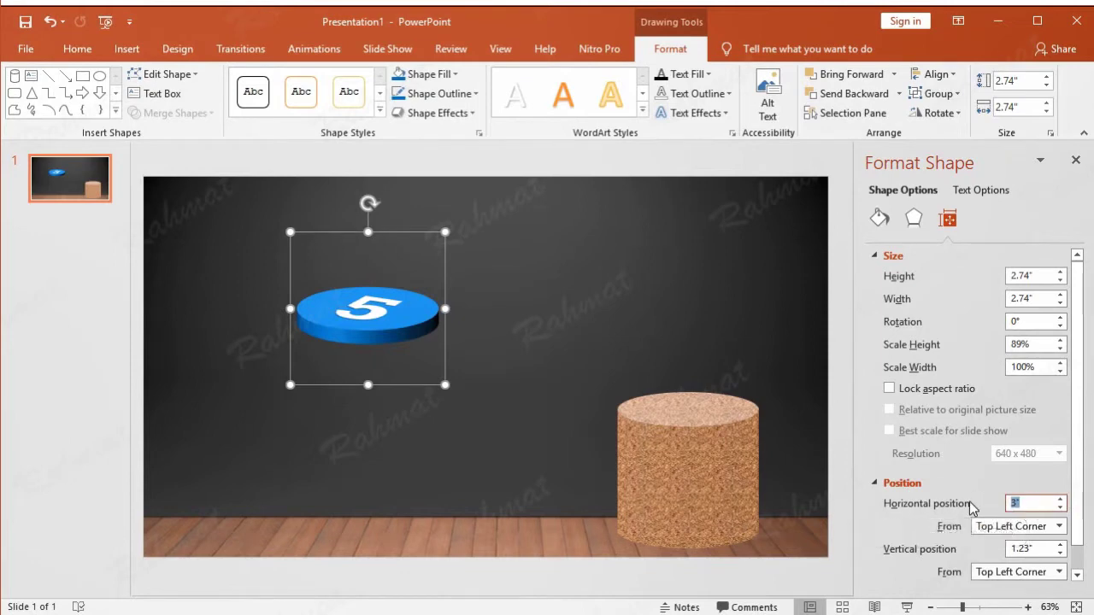
type("9.24")
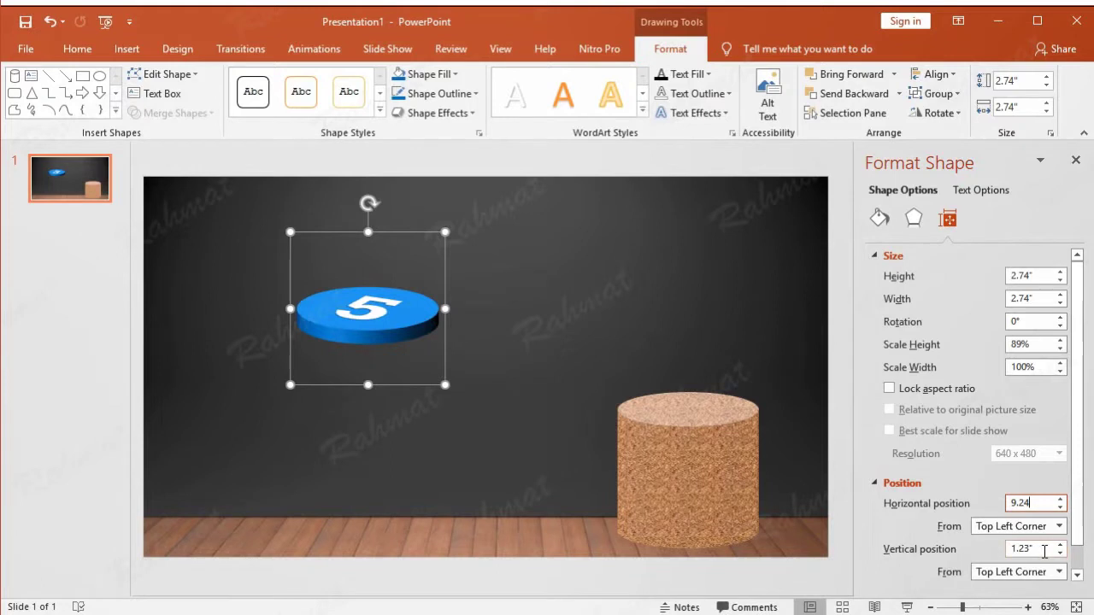
left_click_drag(1046, 549, 1003, 549)
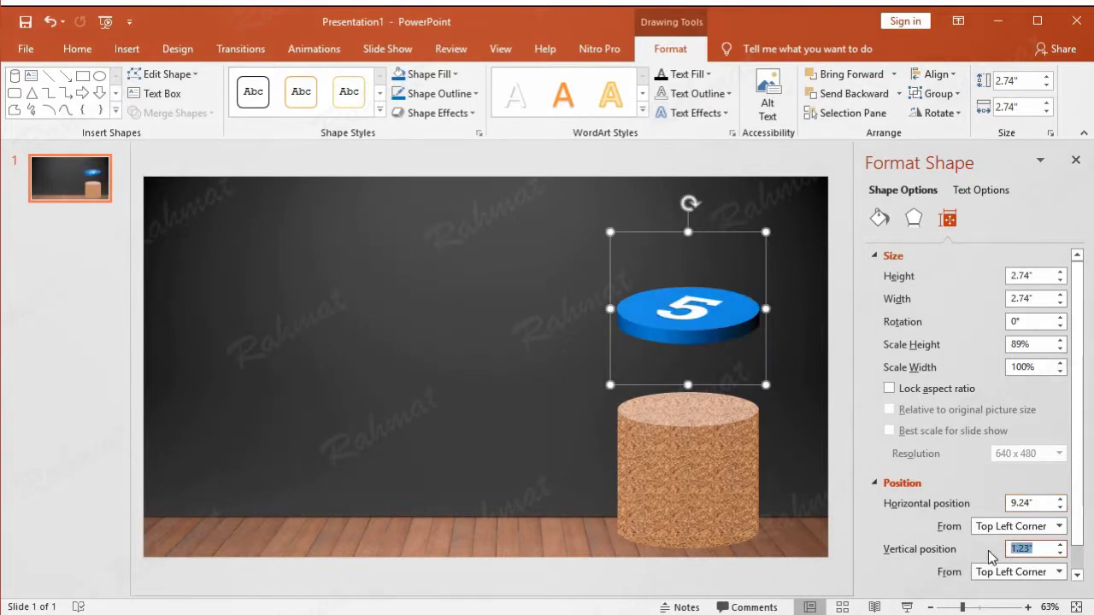
type("2.84")
key("Return")
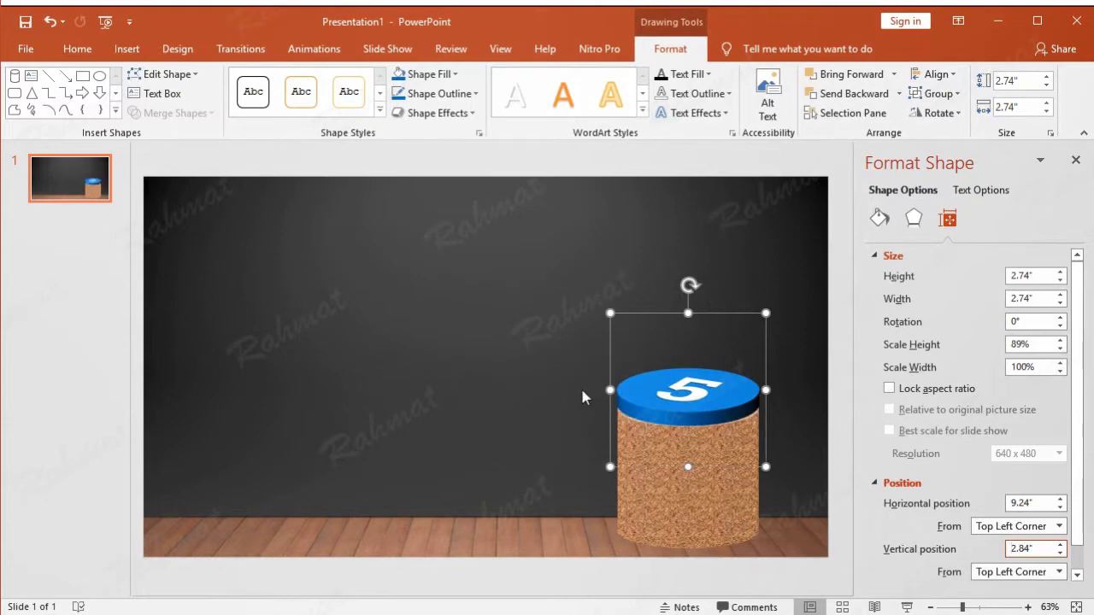
left_click(622, 243)
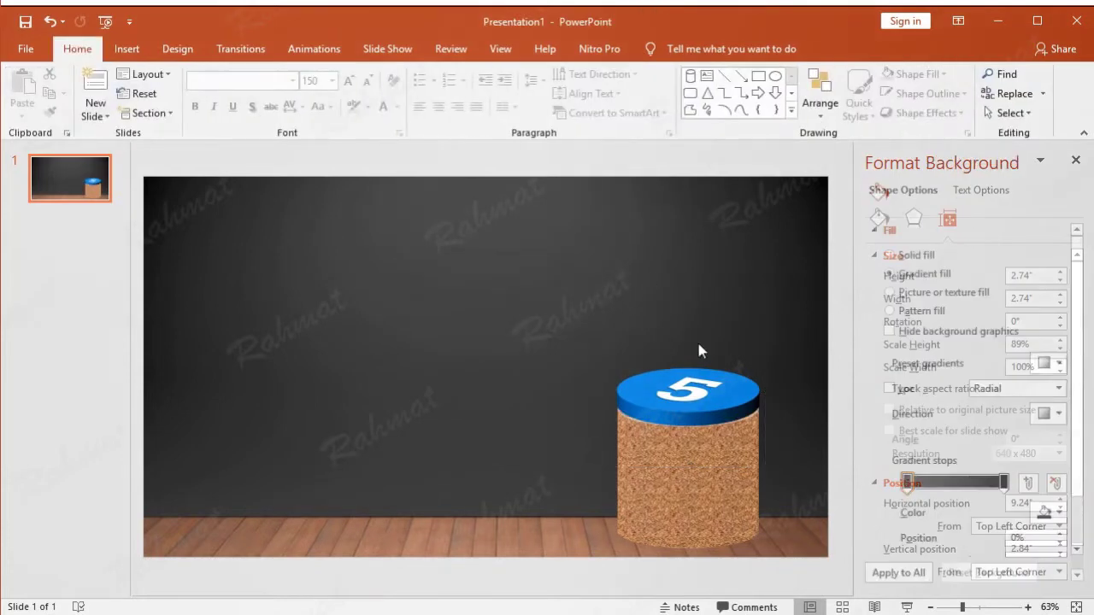
left_click(752, 386)
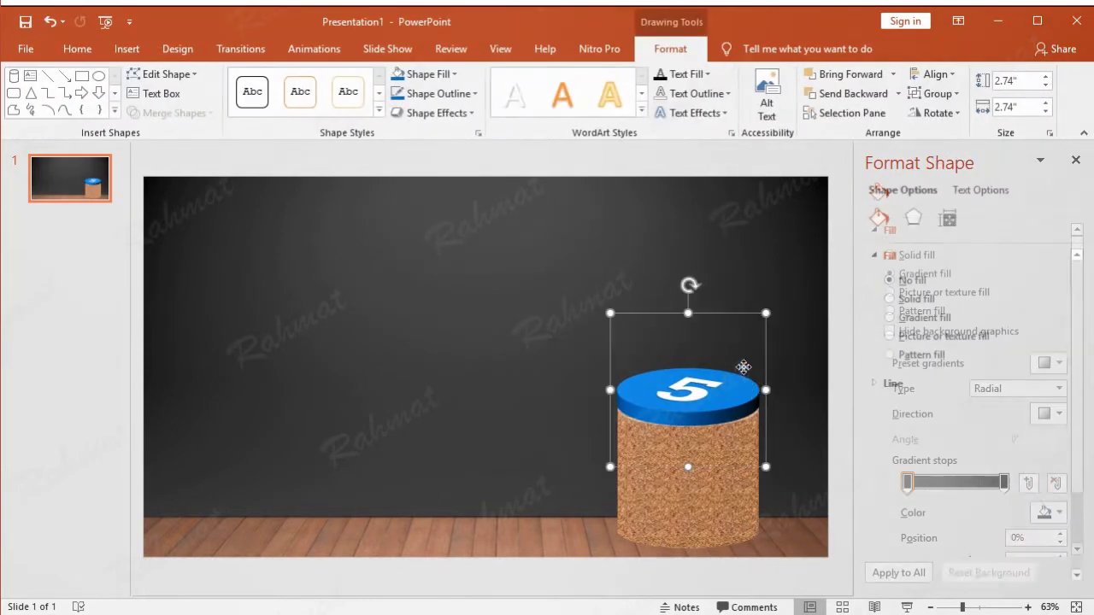
Copy the blue 5 coin and paste the duplicate into the slide's upper left.
right_click(736, 320)
left_click(772, 343)
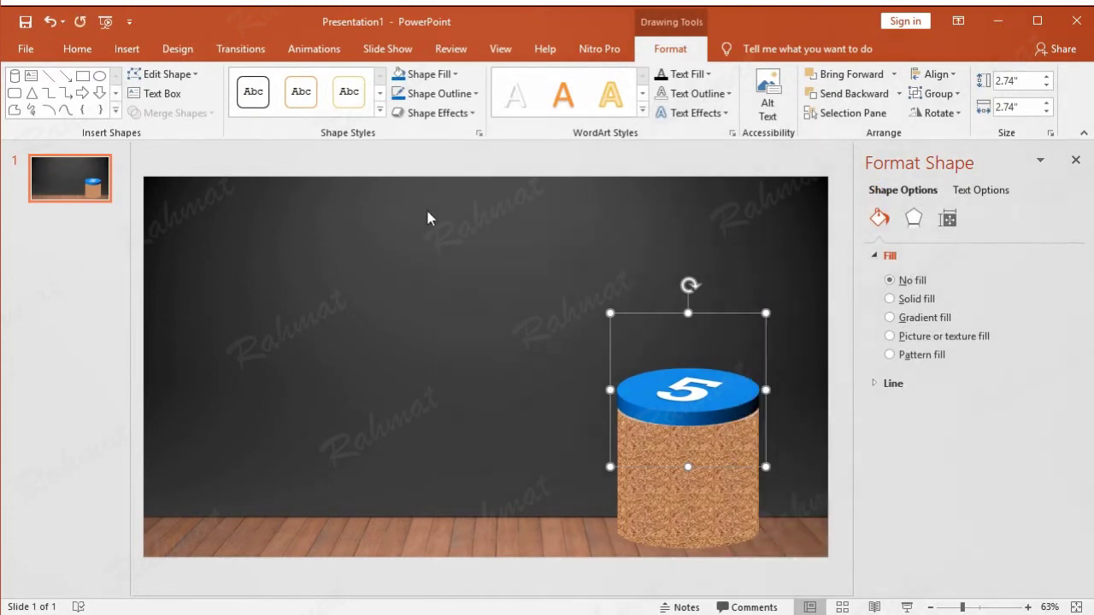
left_click(86, 53)
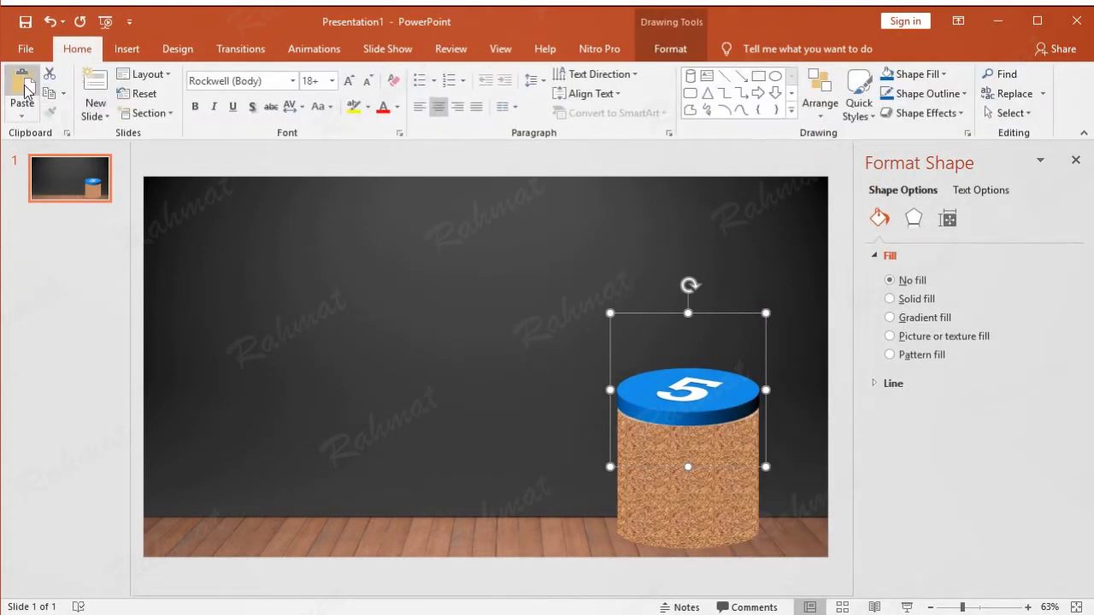
left_click(22, 86)
left_click_drag(716, 336, 390, 232)
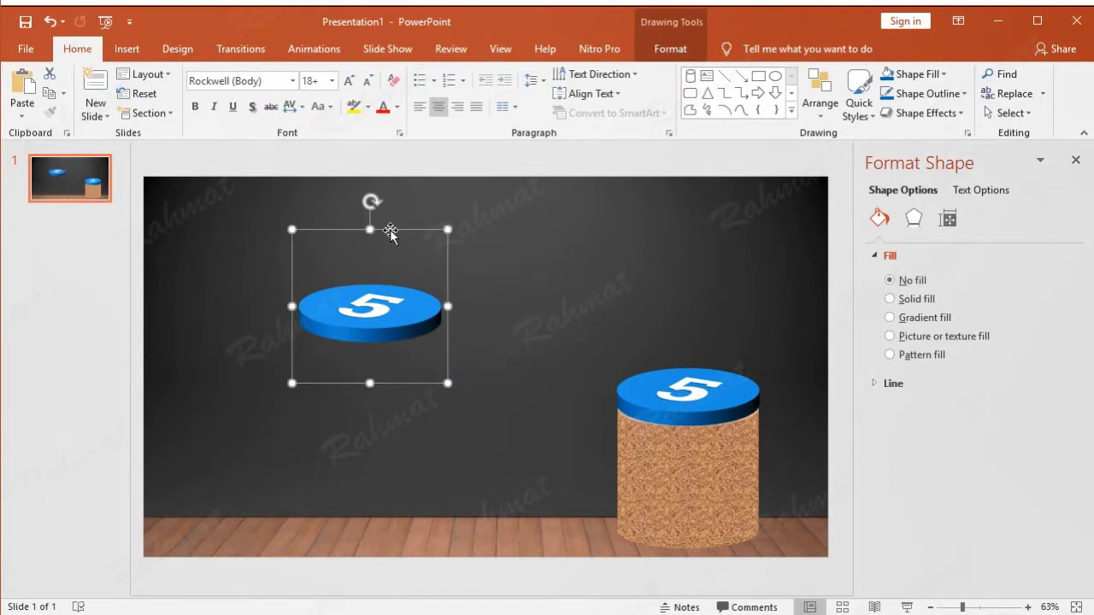
left_click(430, 321)
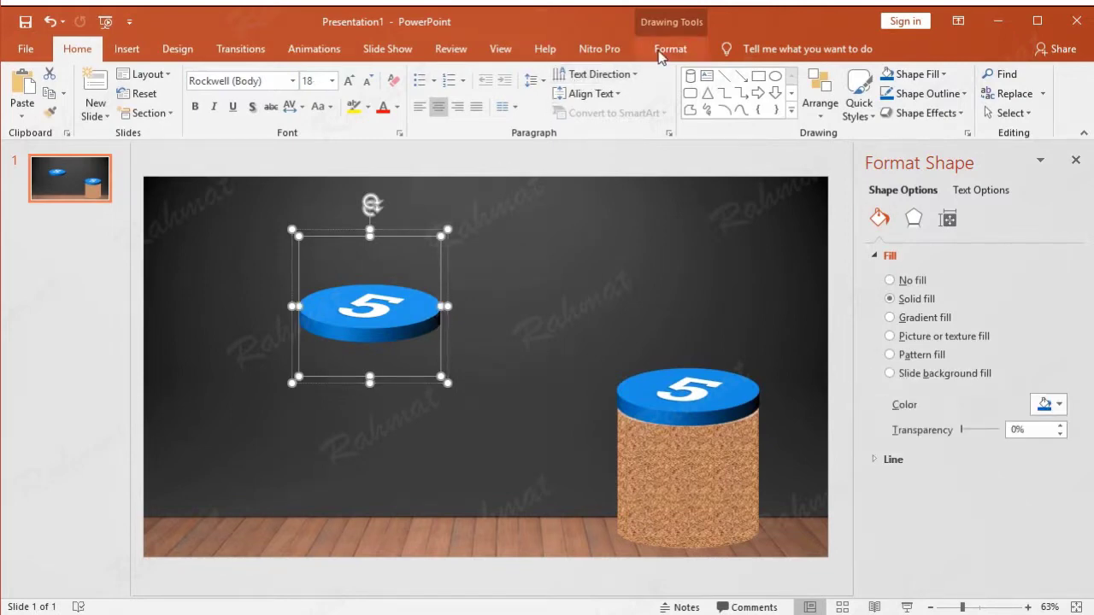
Give the copied disc a gold gradient style and a flat Parallel 3-D rotation.
left_click(665, 49)
left_click(455, 75)
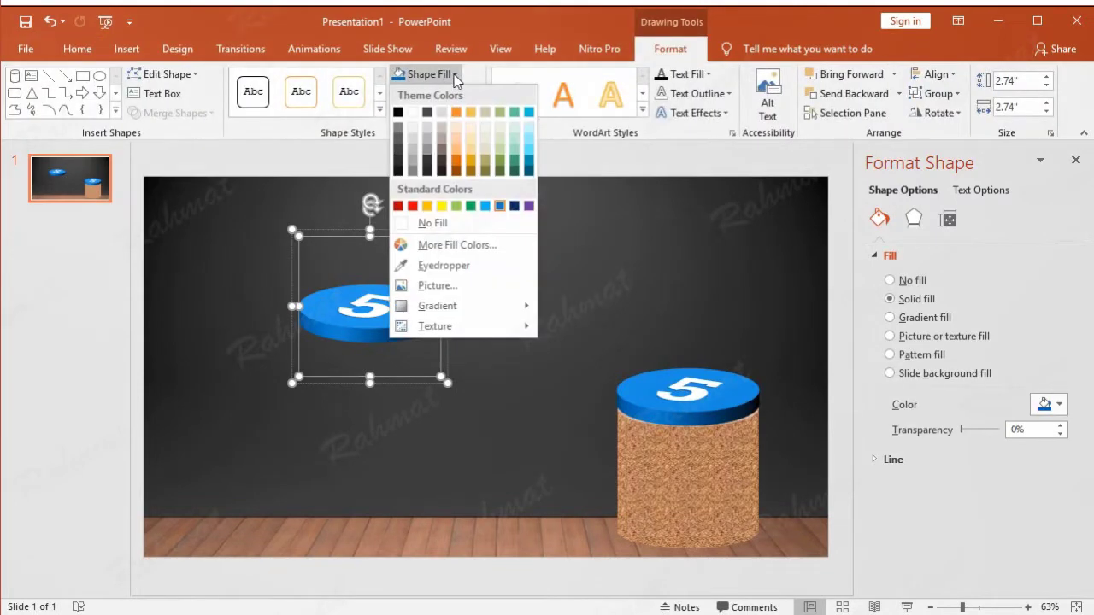
left_click(380, 111)
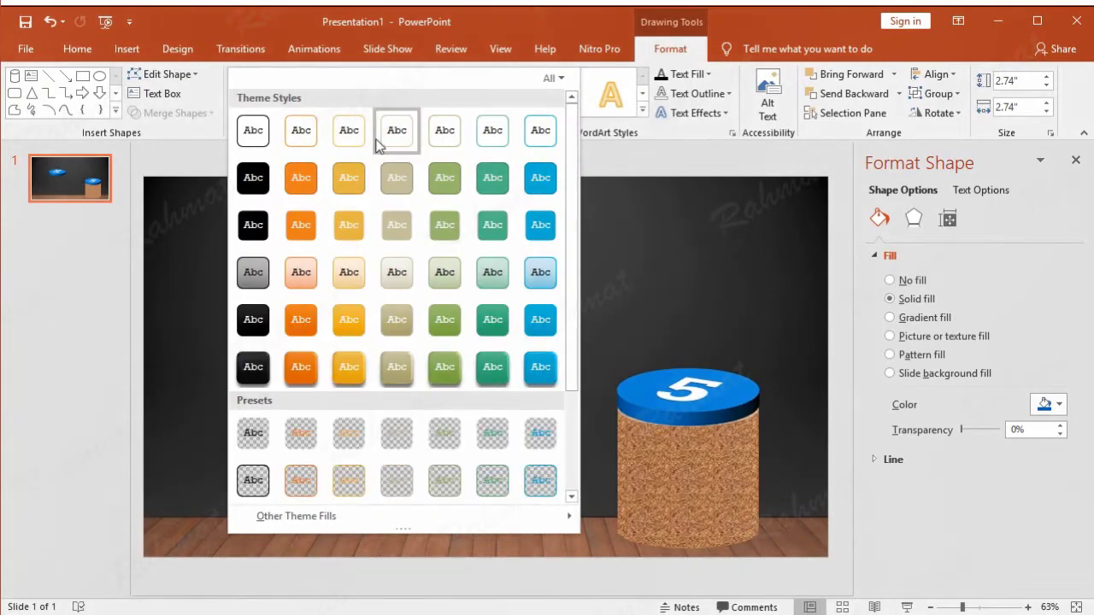
left_click(360, 322)
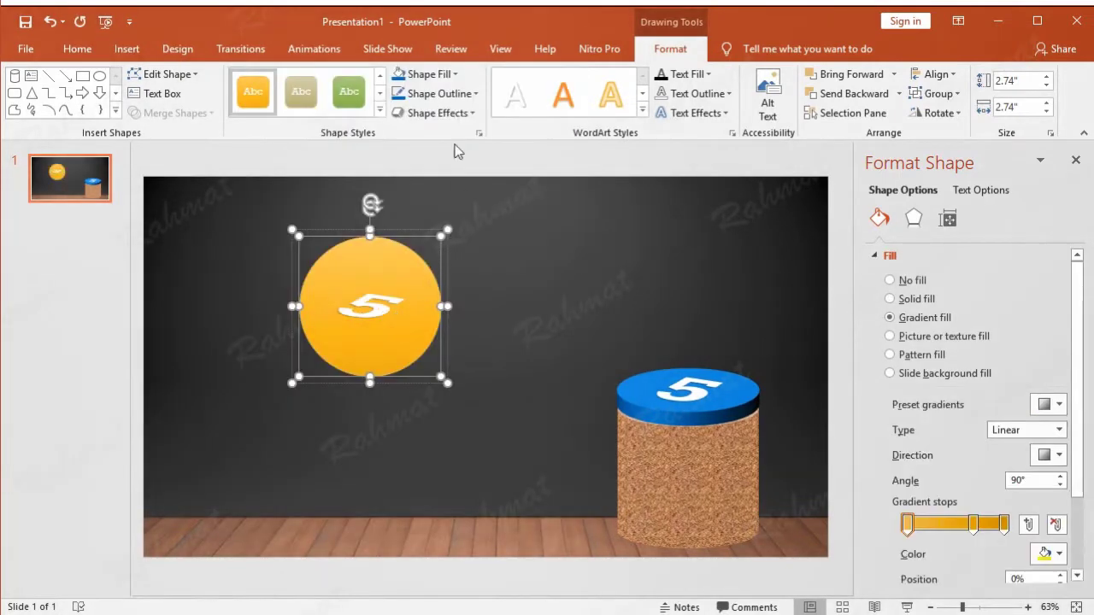
left_click(458, 113)
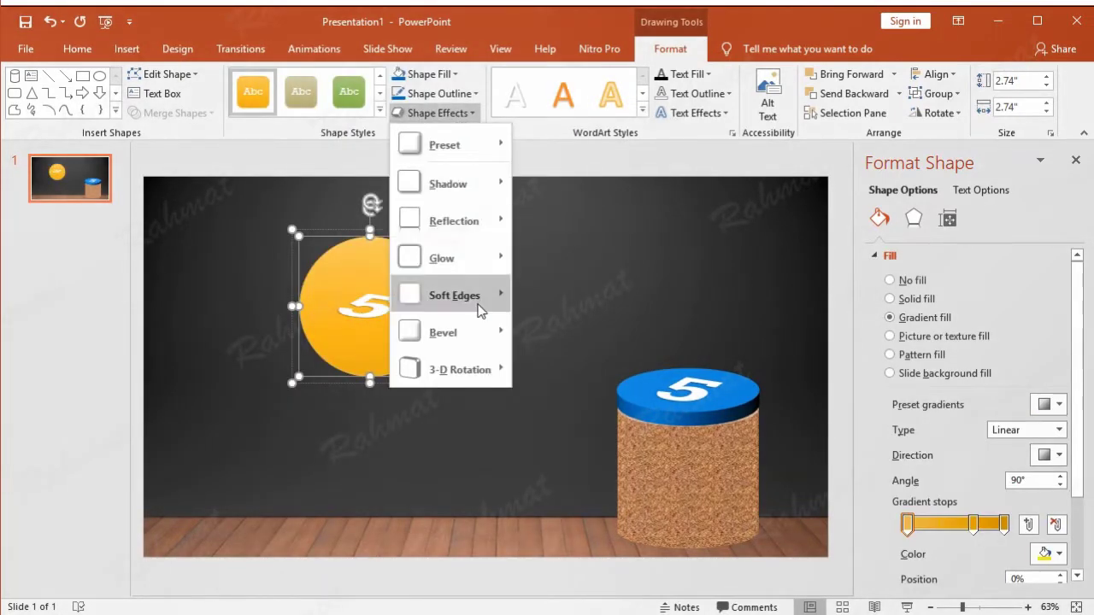
mouse_move(487, 367)
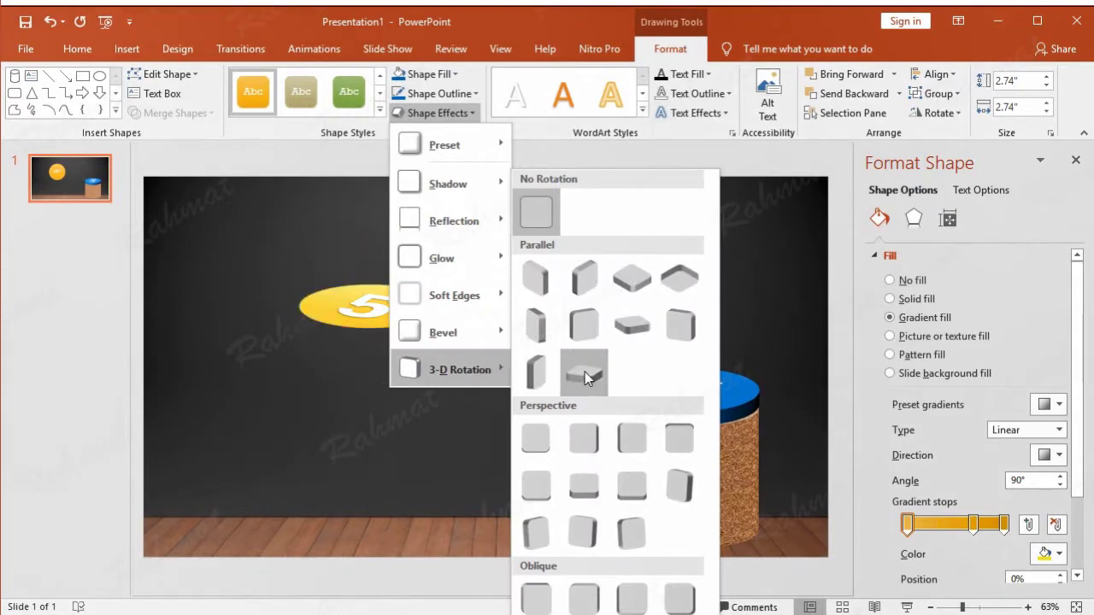
left_click(585, 372)
Set the gold disc's 3-D depth to 20.5 pt.
left_click(468, 117)
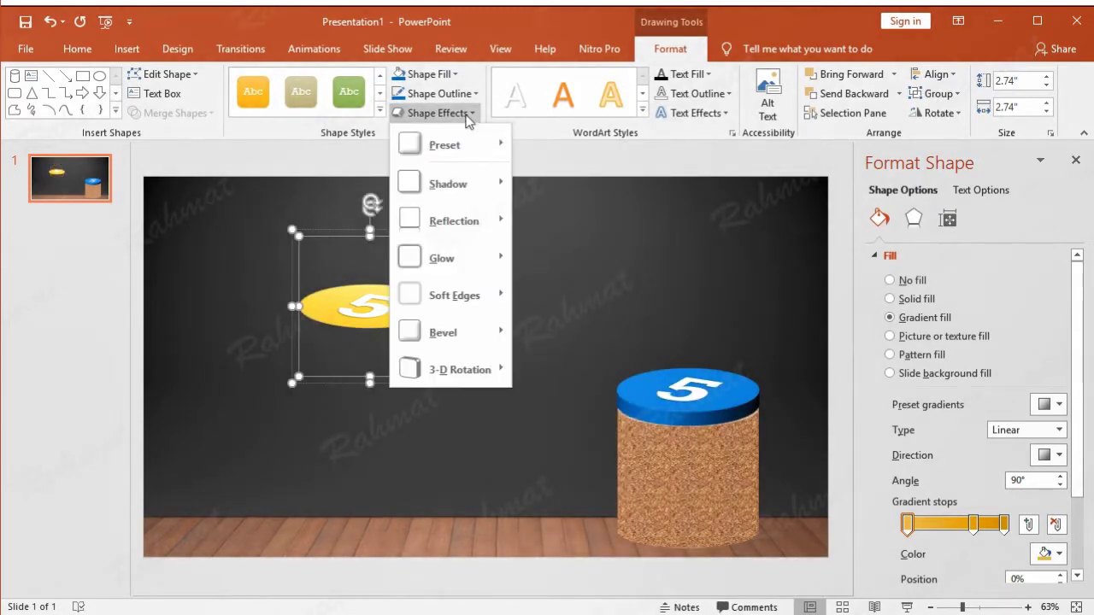
mouse_move(479, 332)
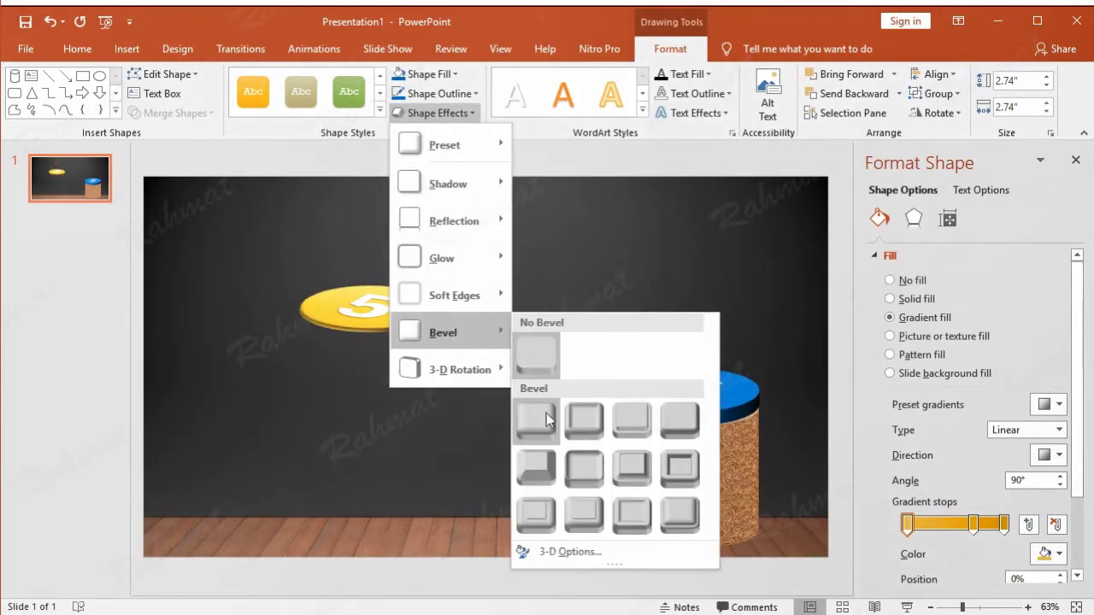
left_click(570, 551)
left_click_drag(1017, 504, 988, 513)
type("20.5")
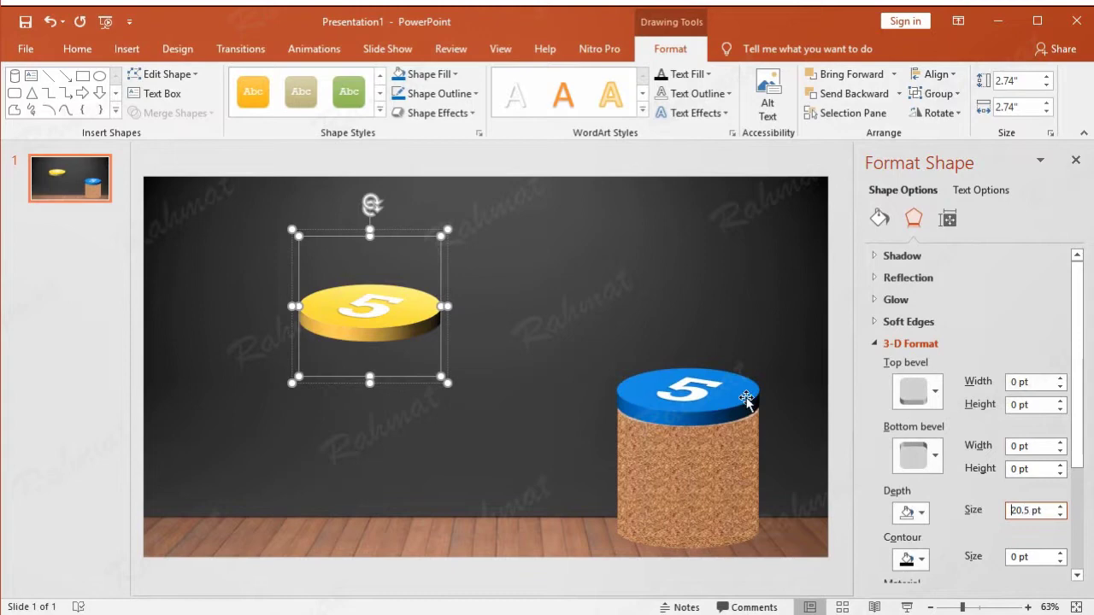
Reselect the gold coin and bring up its Size and Position settings.
left_click(499, 239)
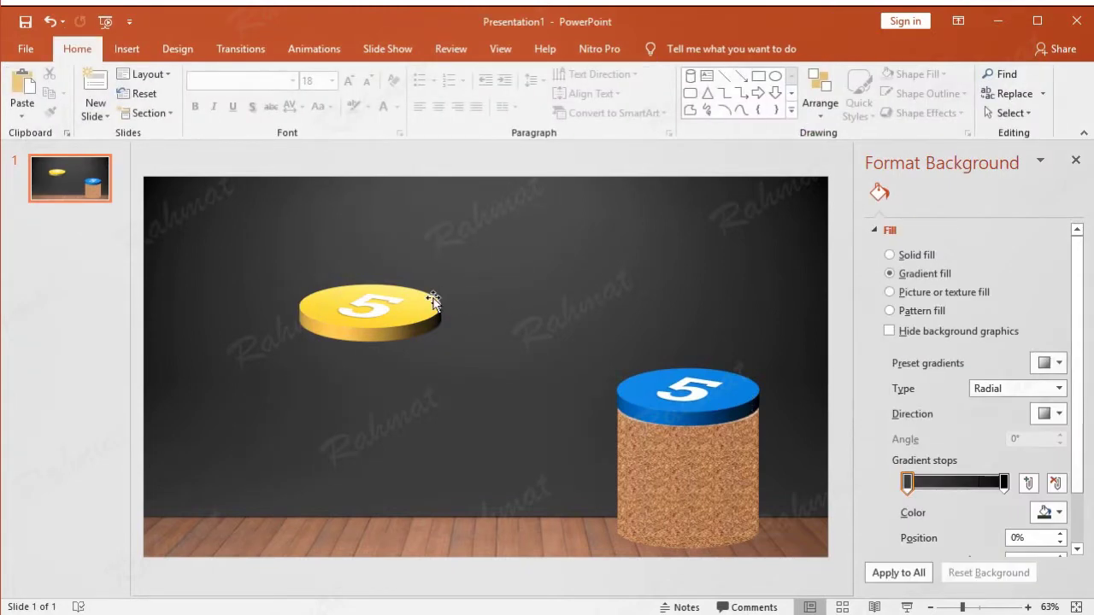
left_click(433, 302)
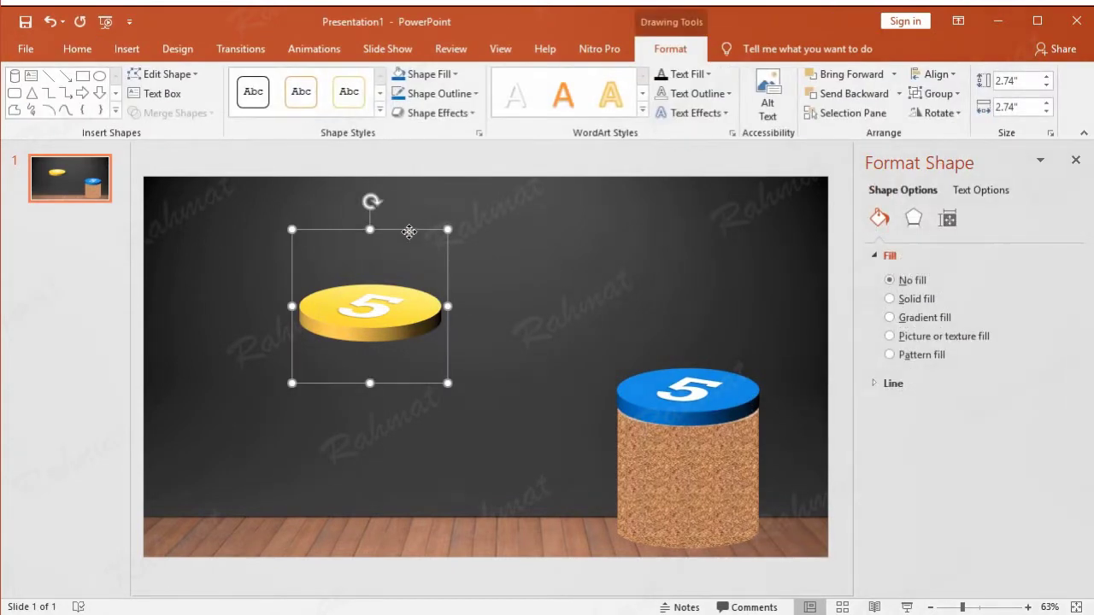
right_click(410, 231)
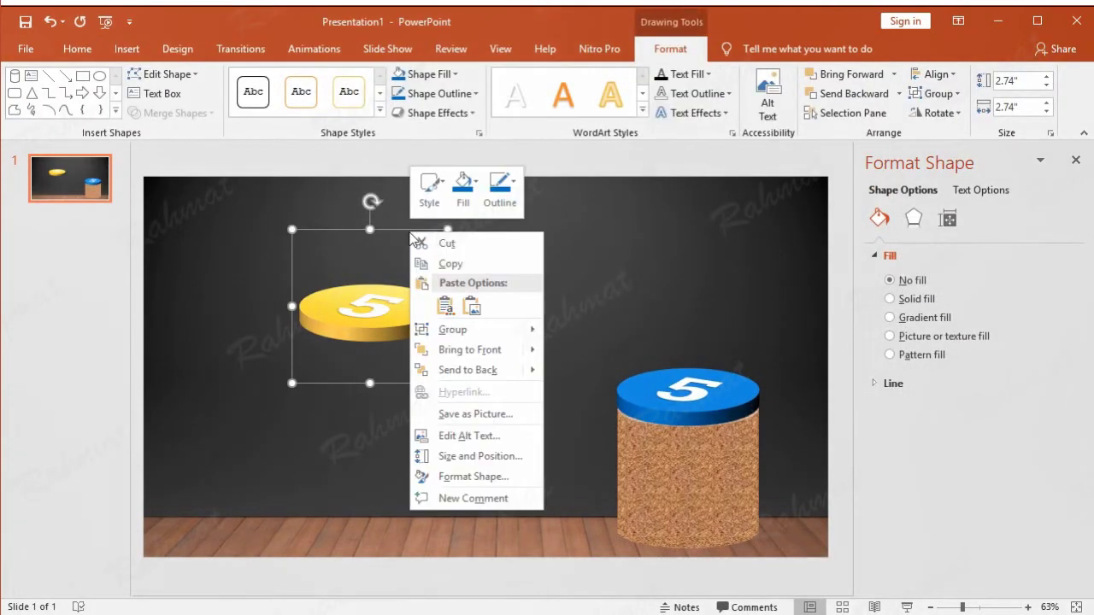
left_click(502, 459)
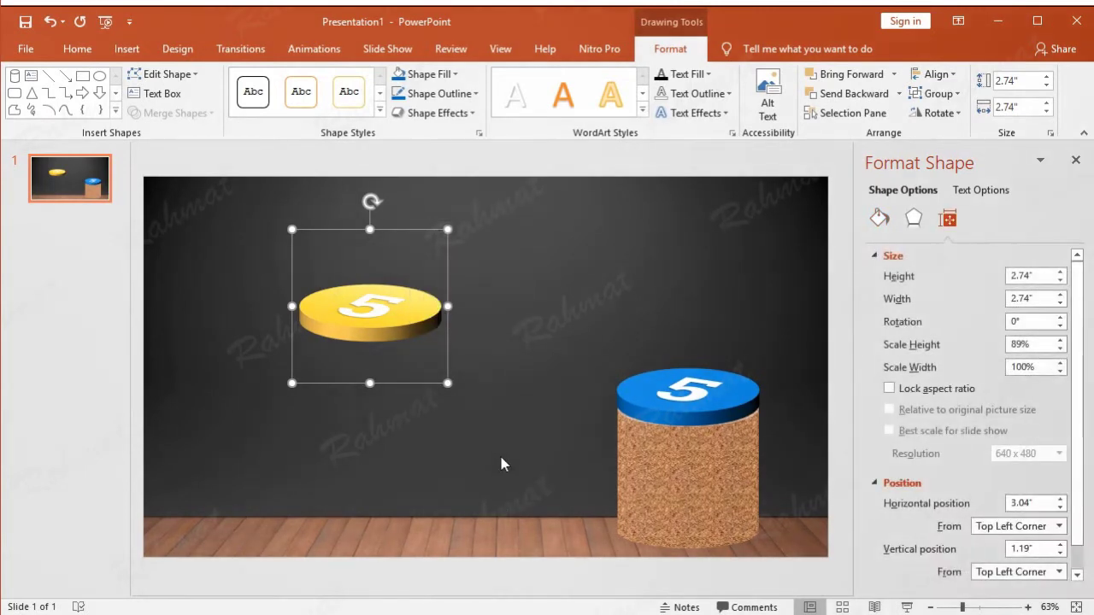
left_click(365, 301)
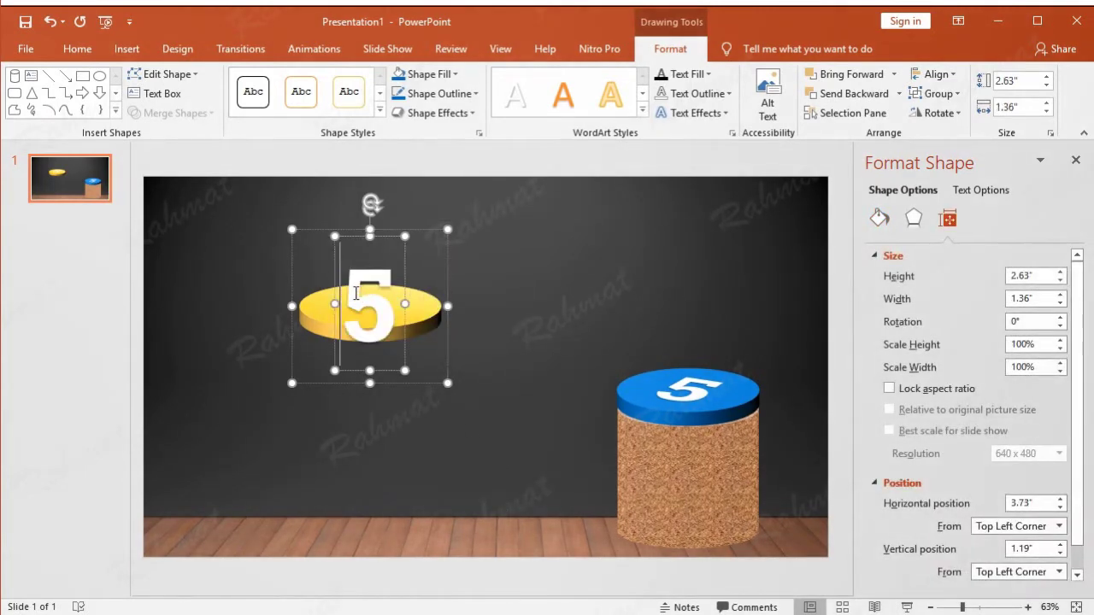
Change the gold coin's number from 5 to 4.
double_click(373, 294)
type("4")
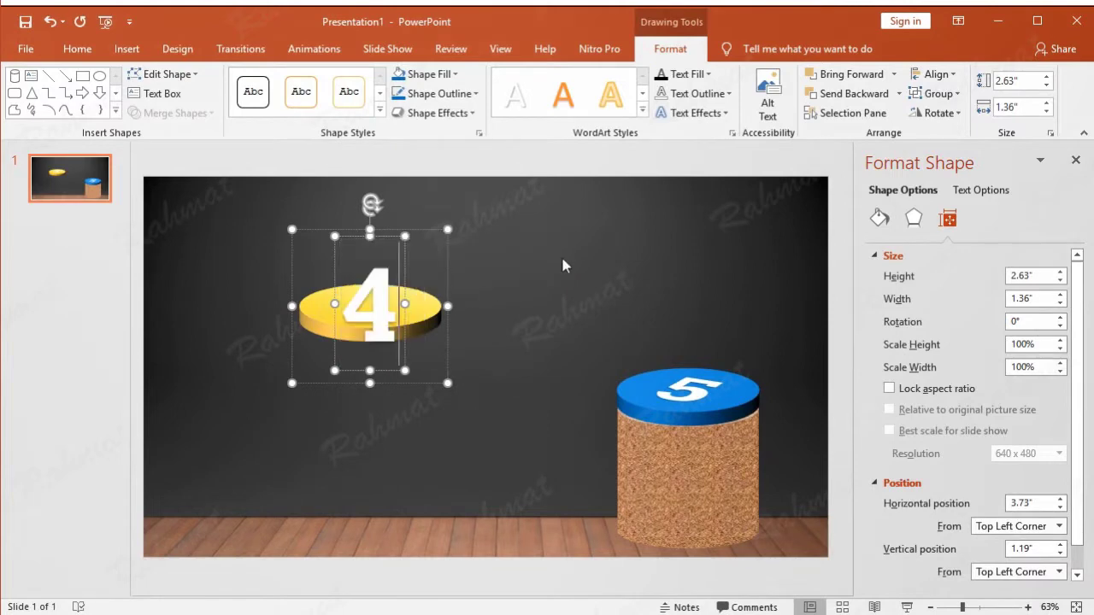
left_click(561, 254)
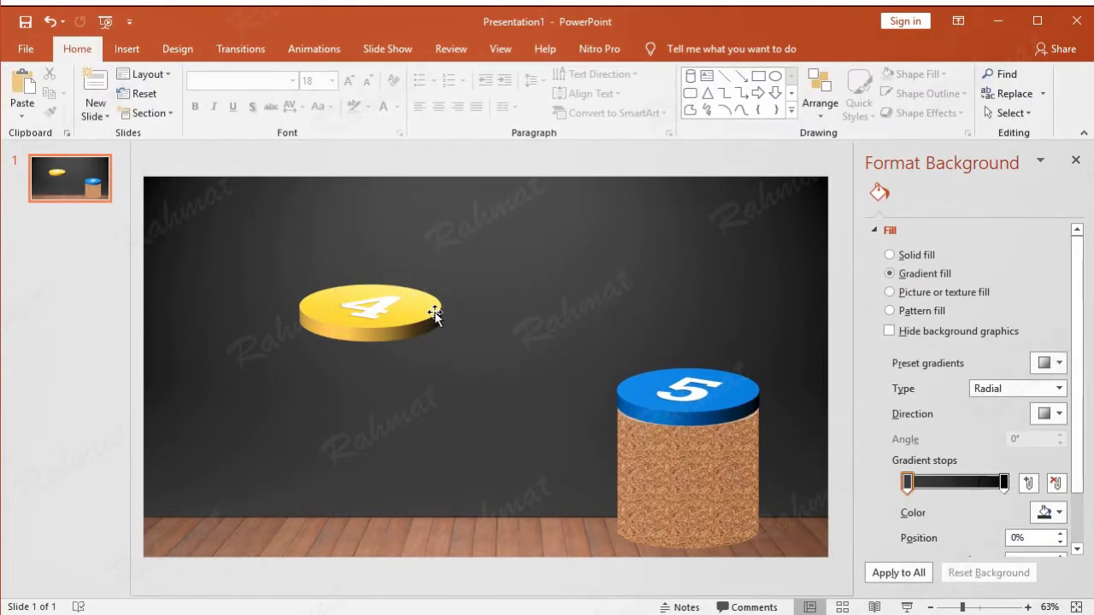
Stack the gold 4 coin on the blue 5 at 9.25" horizontal, 2.56" vertical.
left_click(435, 315)
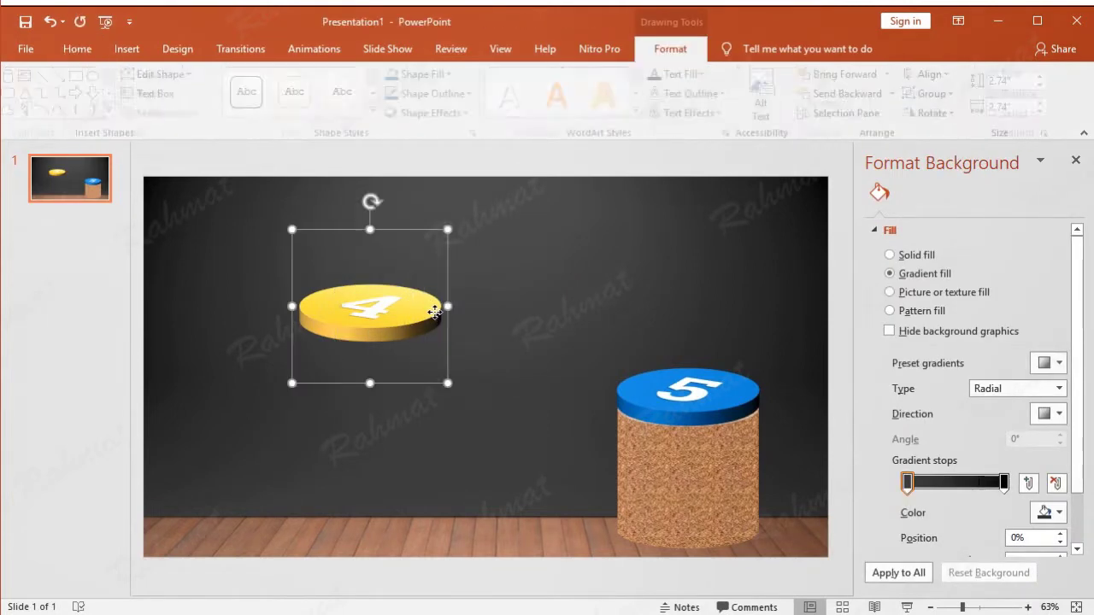
right_click(411, 229)
left_click(495, 450)
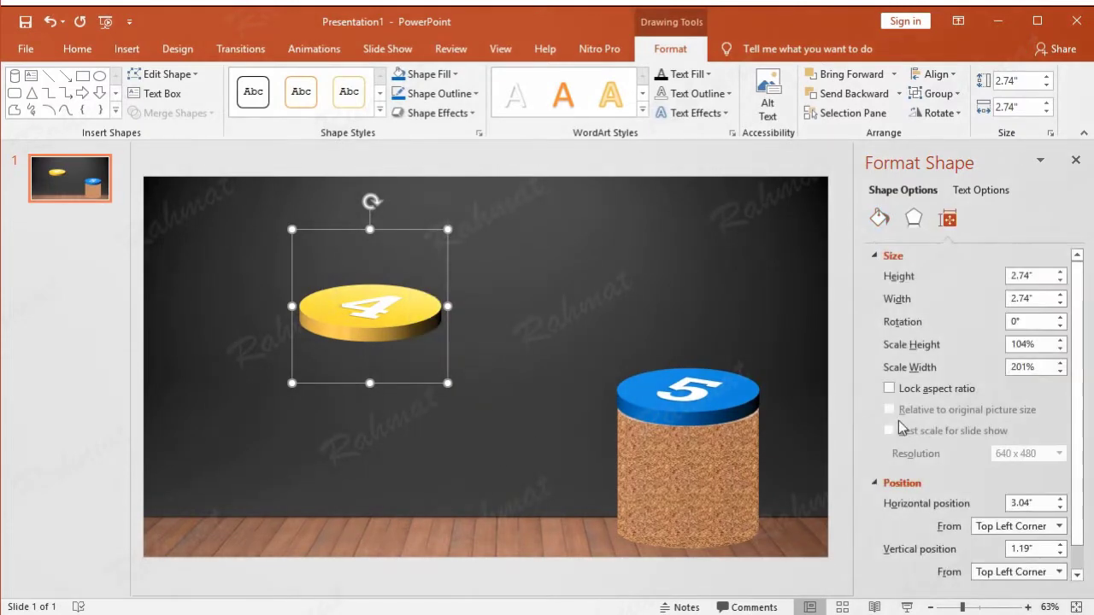
double_click(1025, 504)
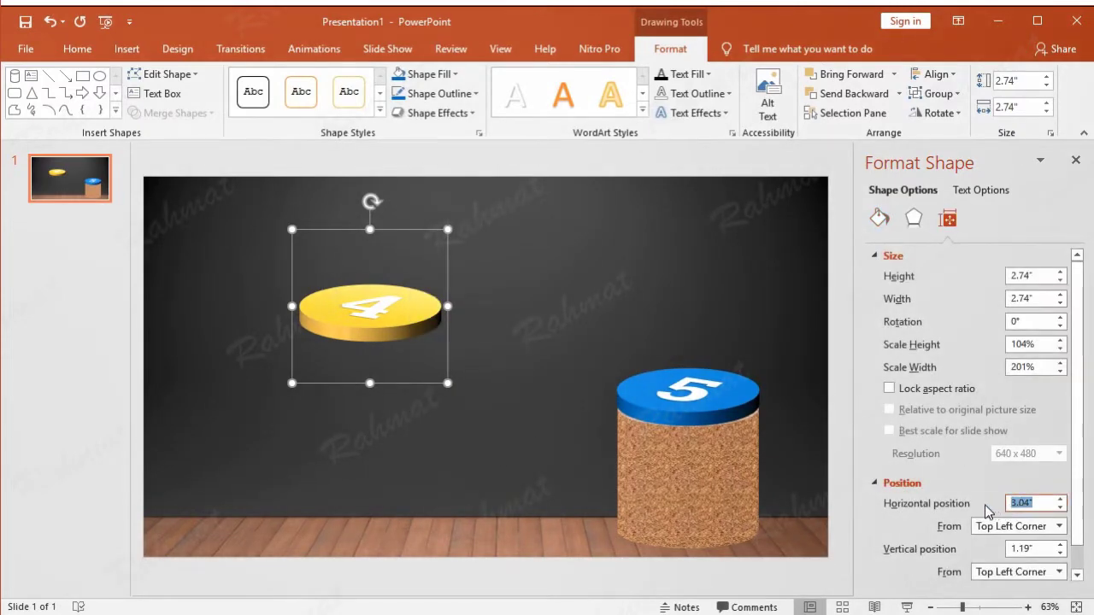
type("9.25")
double_click(1032, 549)
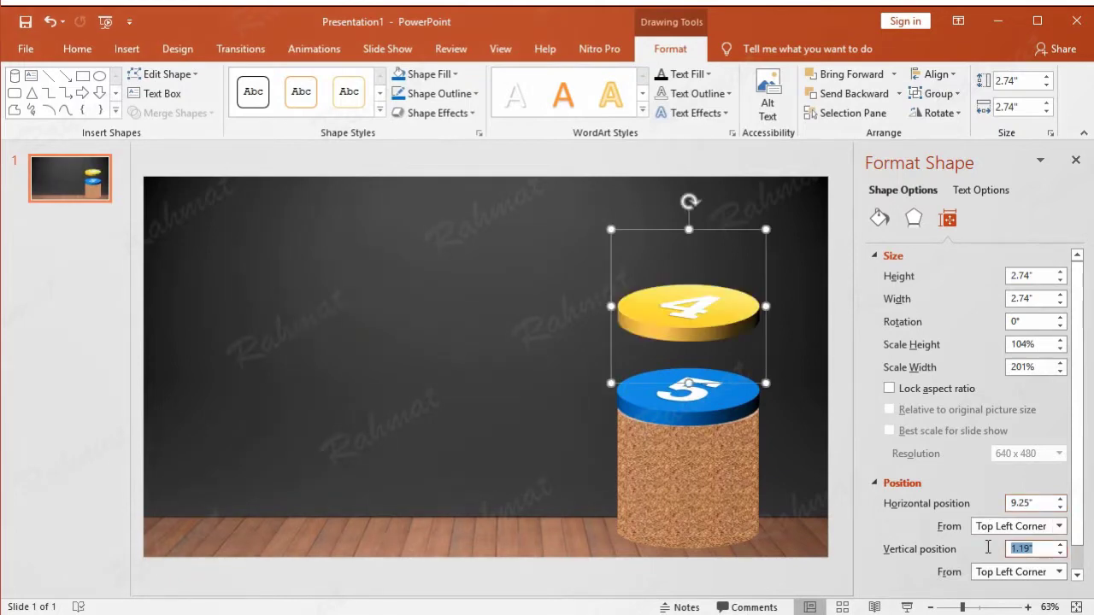
type("2.56")
key("Return")
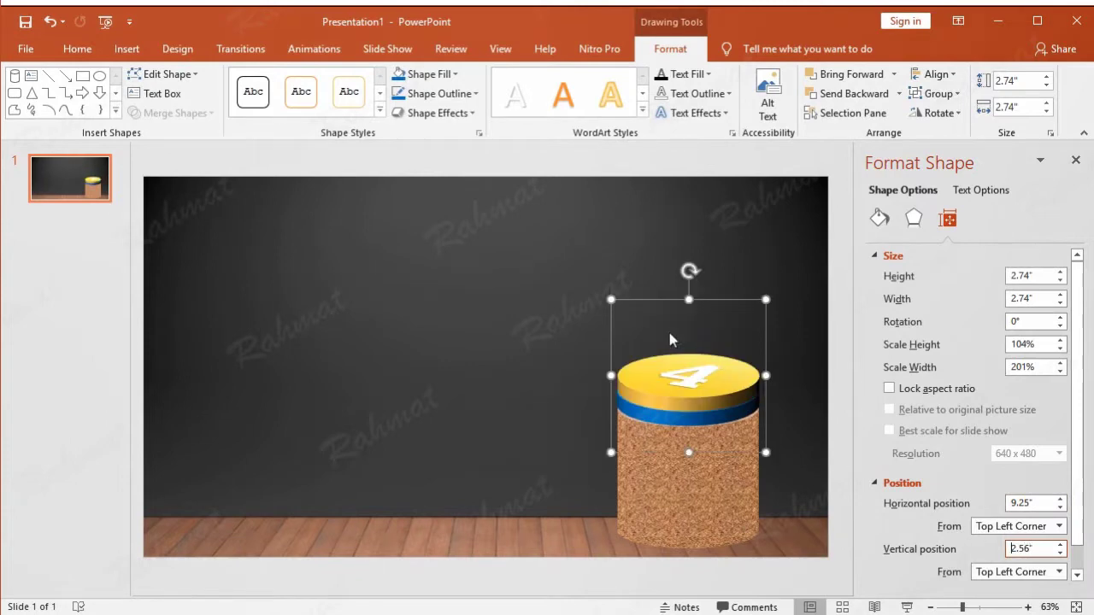
left_click(569, 256)
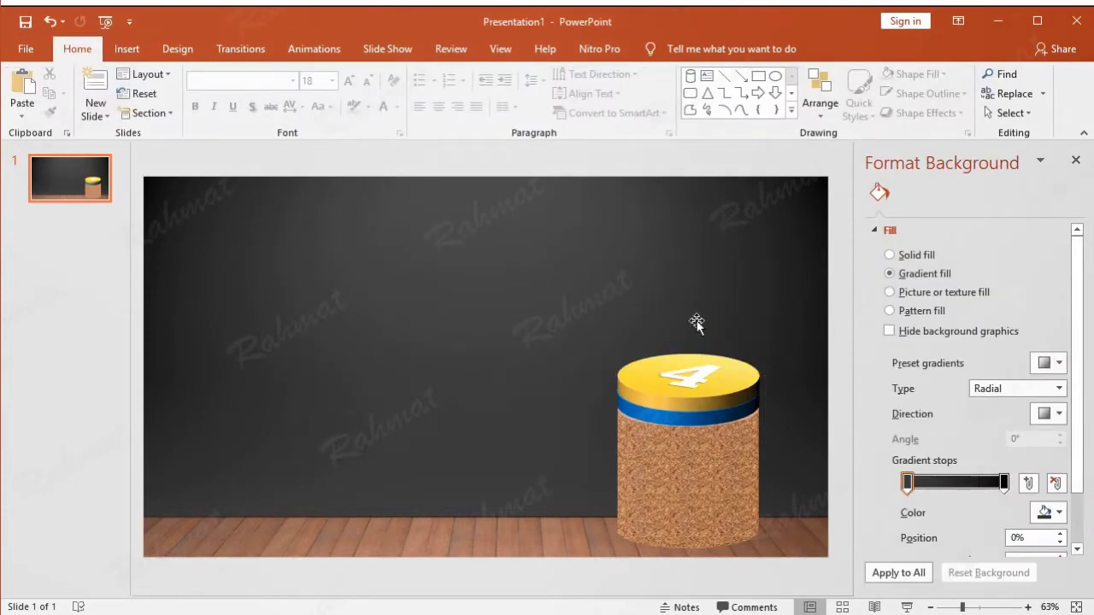
left_click(752, 376)
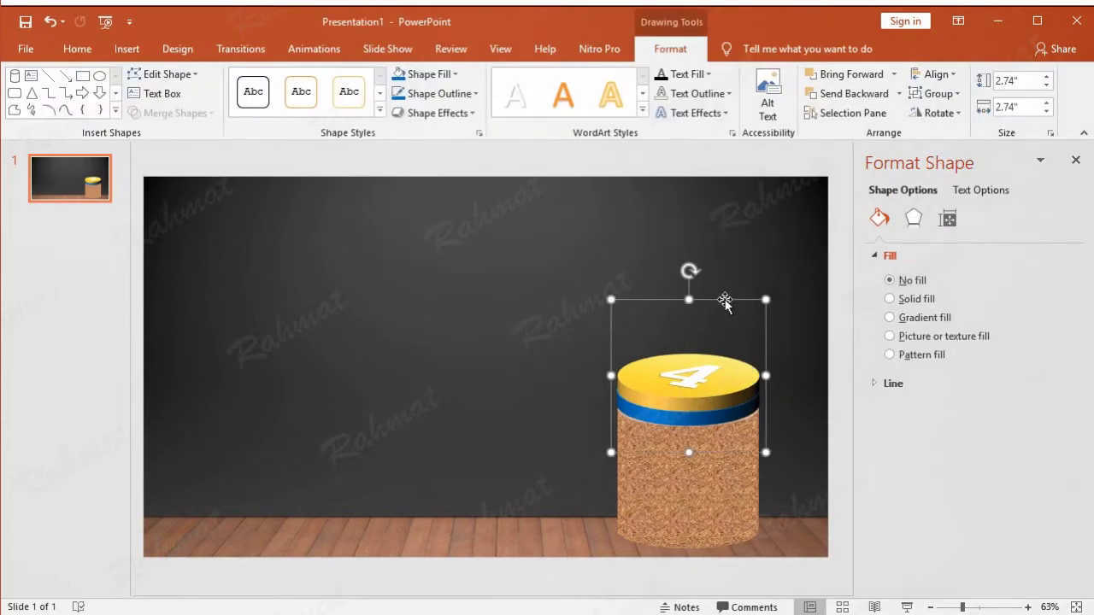
key("ctrl+z")
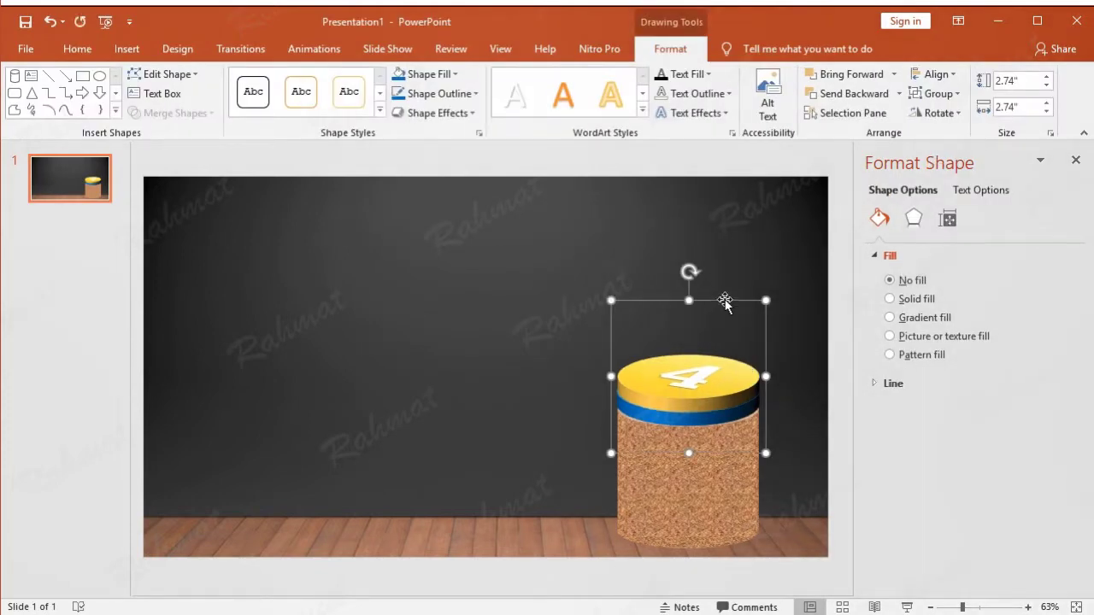
Copy the 4 coin and place the duplicate above the slide's middle.
left_click(489, 290)
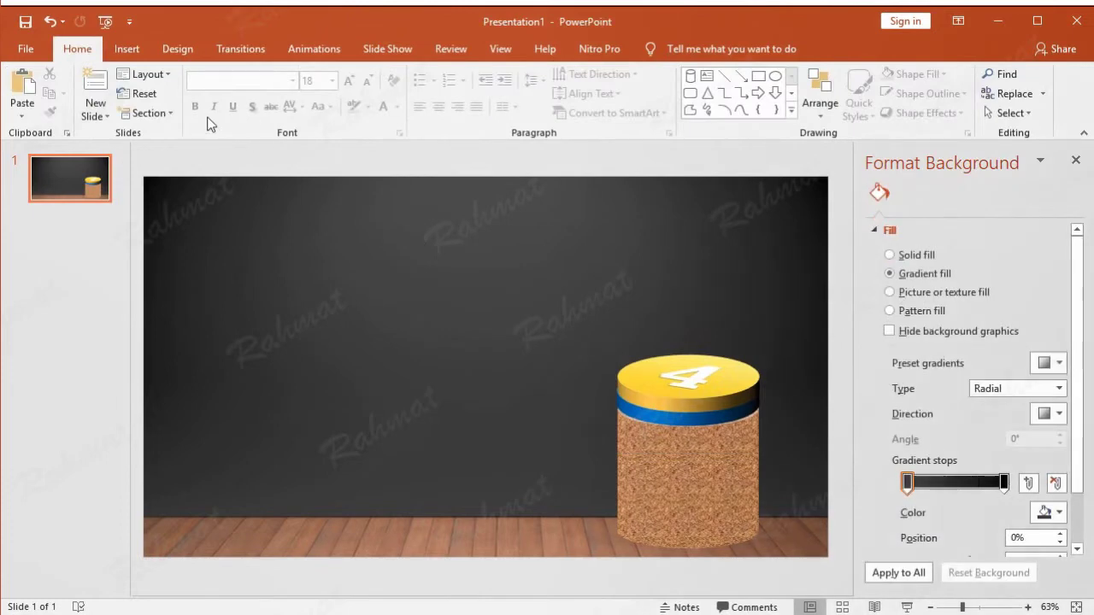
left_click(752, 376)
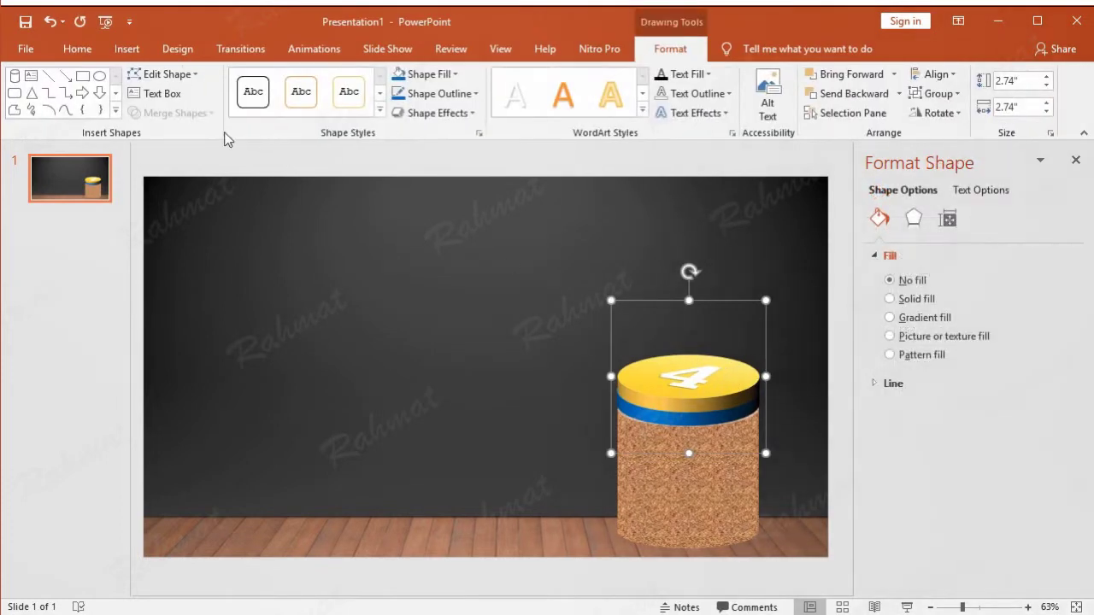
left_click(89, 50)
left_click(56, 93)
left_click(23, 89)
left_click_drag(723, 314, 482, 242)
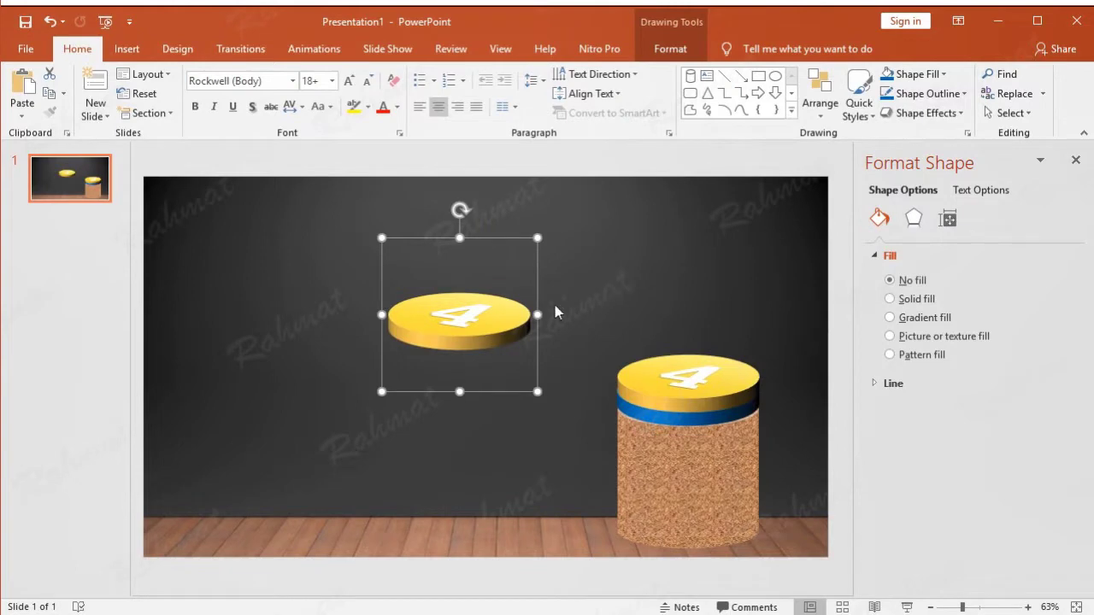
Fill the copied coin's top with custom dark red, RGB 151, 35, 35.
left_click(523, 316)
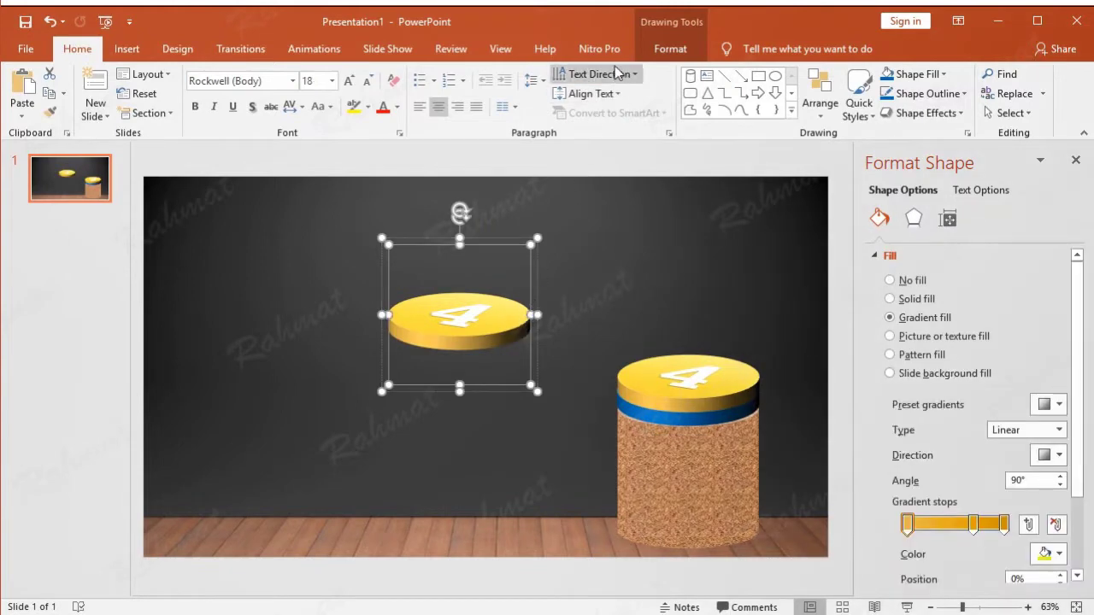
left_click(670, 49)
left_click(456, 77)
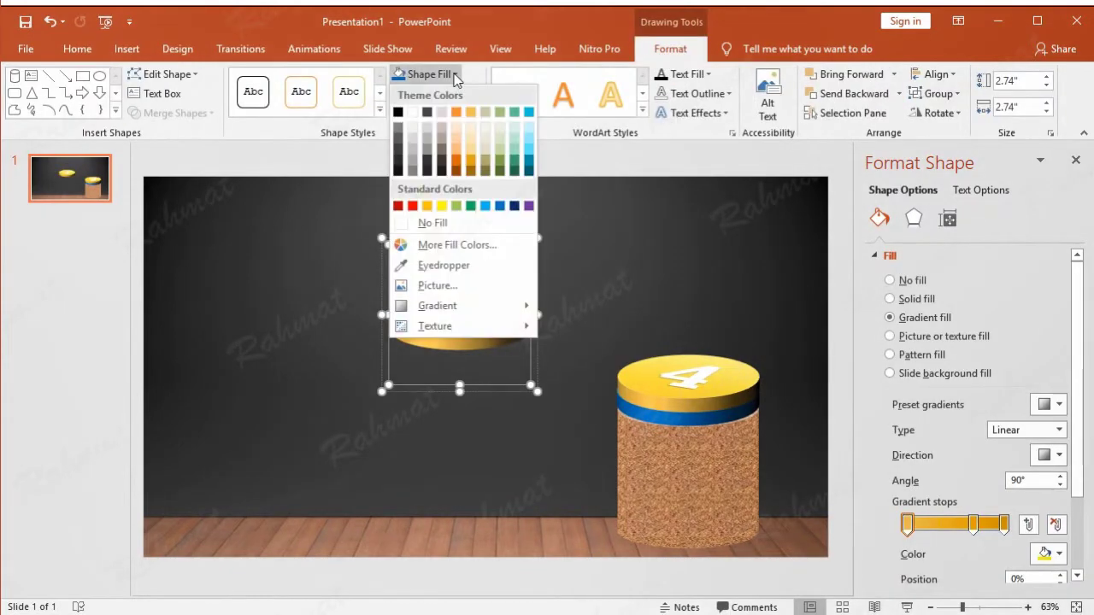
left_click(479, 246)
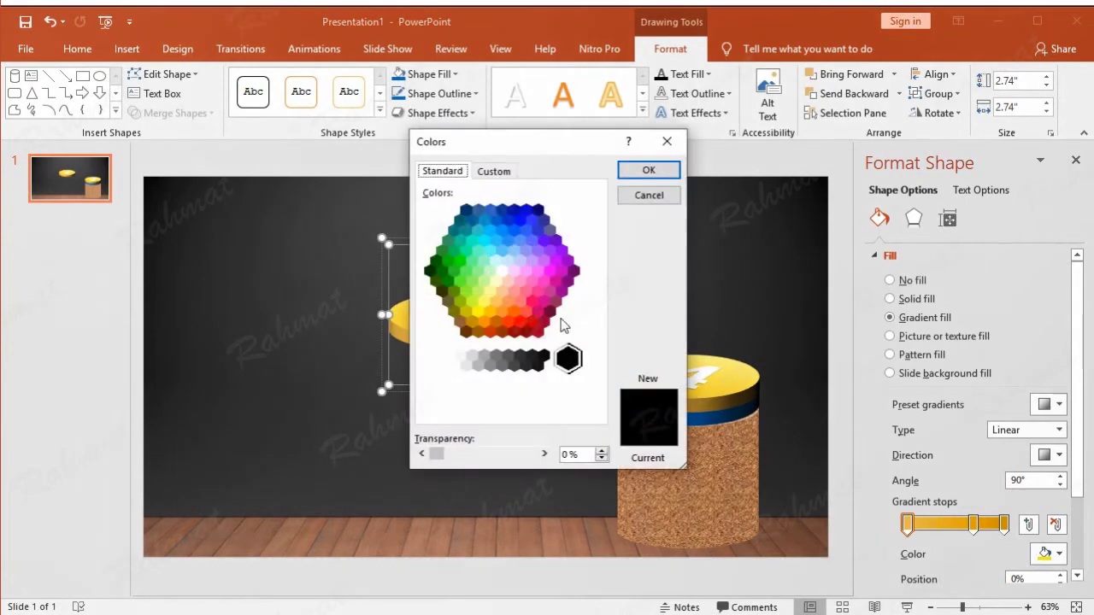
left_click(495, 171)
double_click(507, 353)
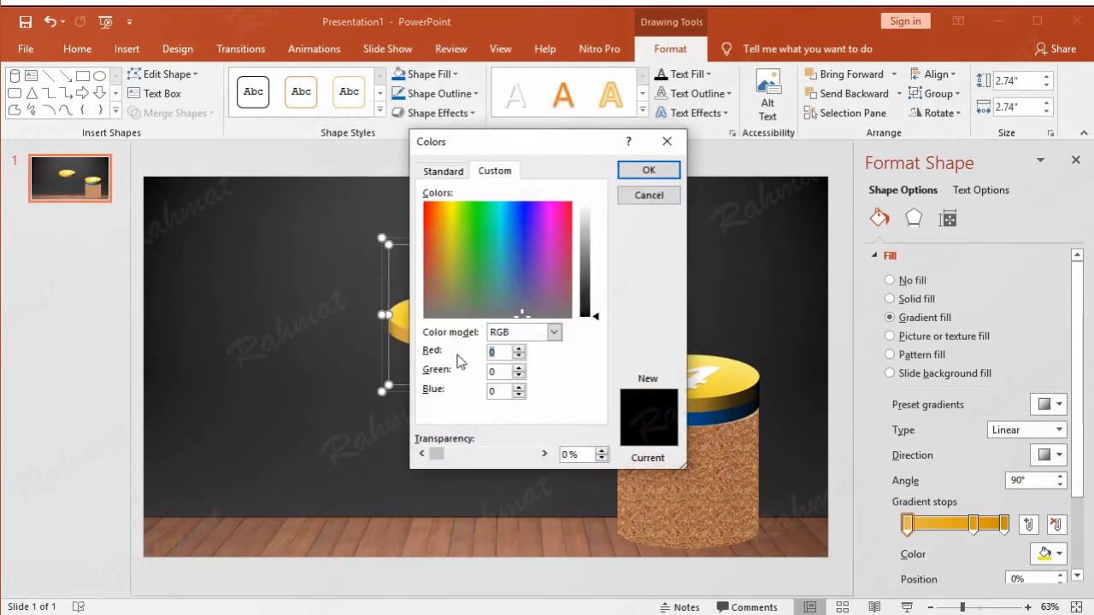
type("151")
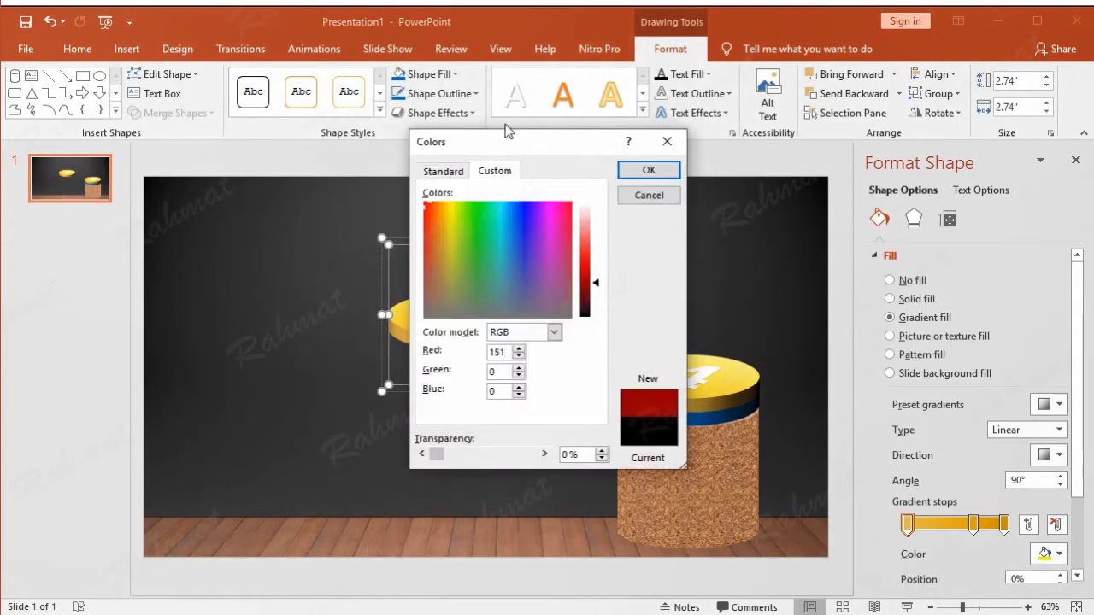
left_click_drag(510, 151, 585, 162)
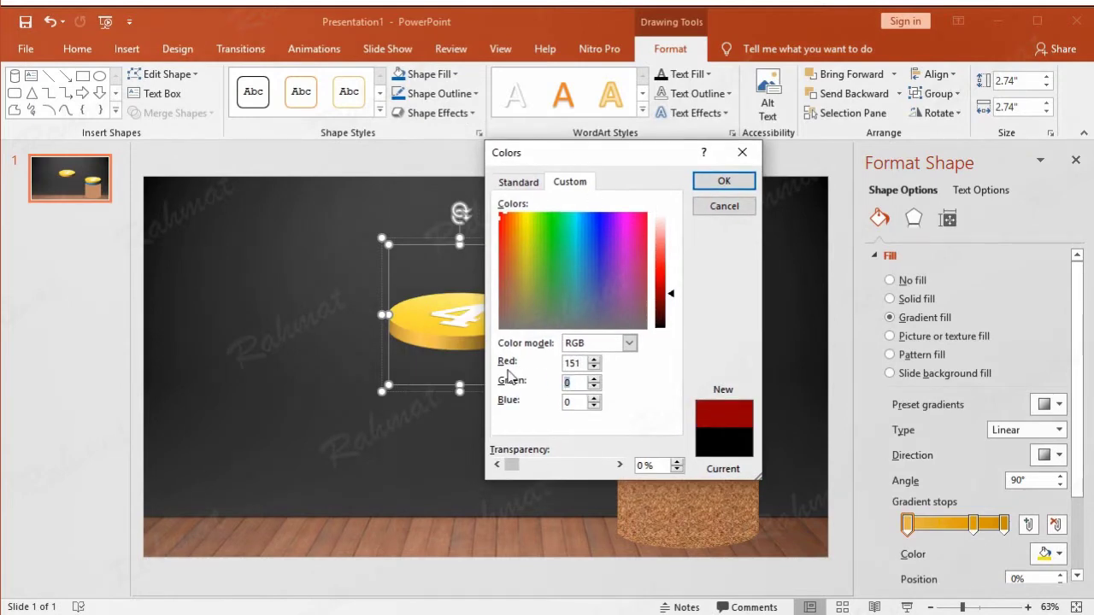
type("35")
double_click(574, 400)
type("35")
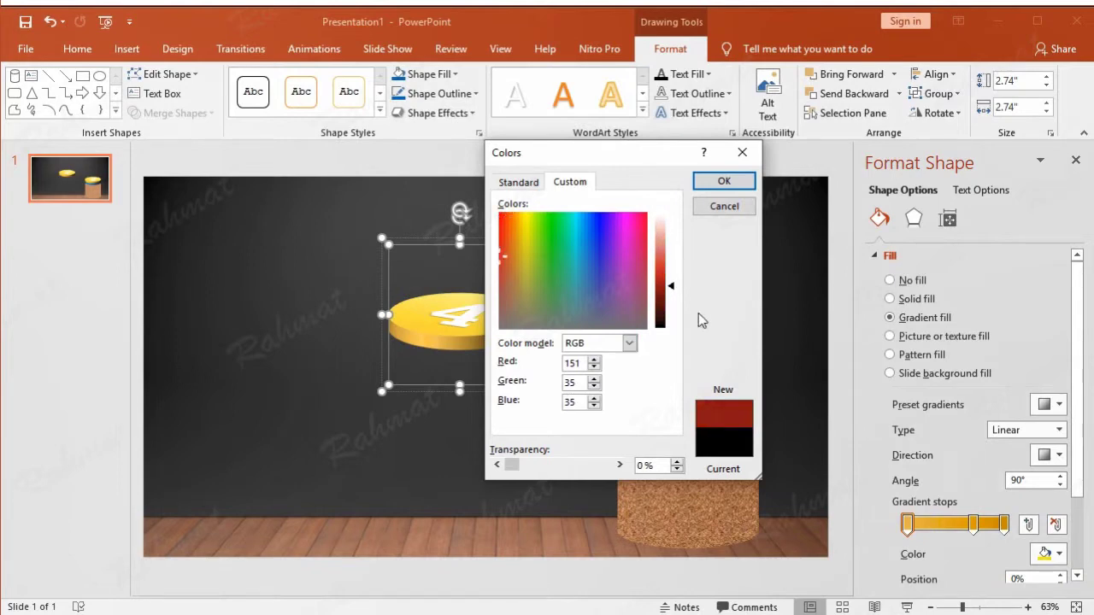
left_click(723, 181)
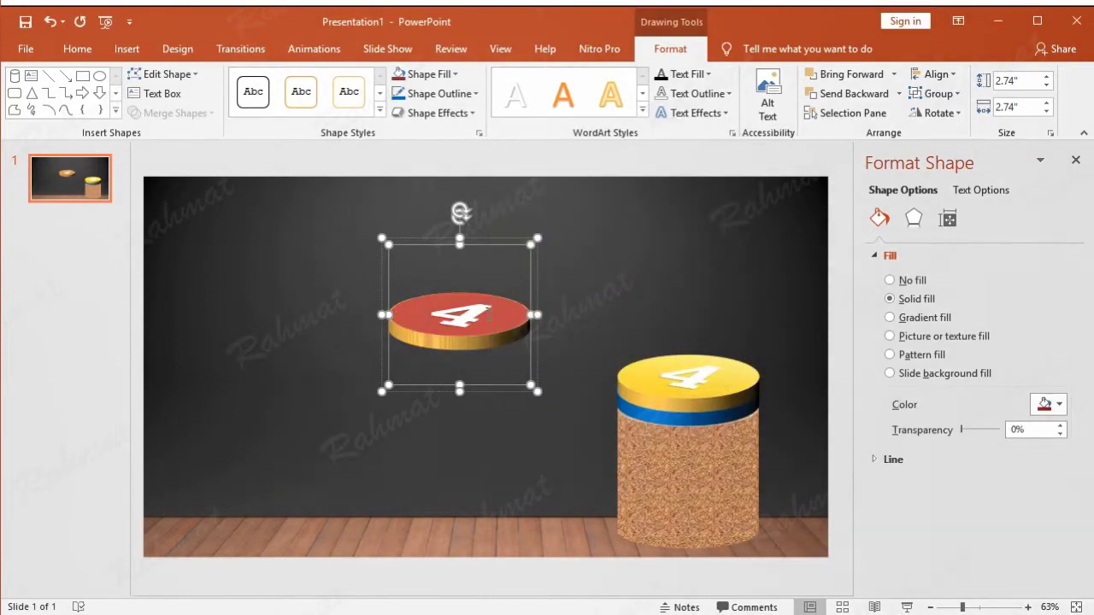
Give the upper coin a matching dark red outline.
left_click(473, 95)
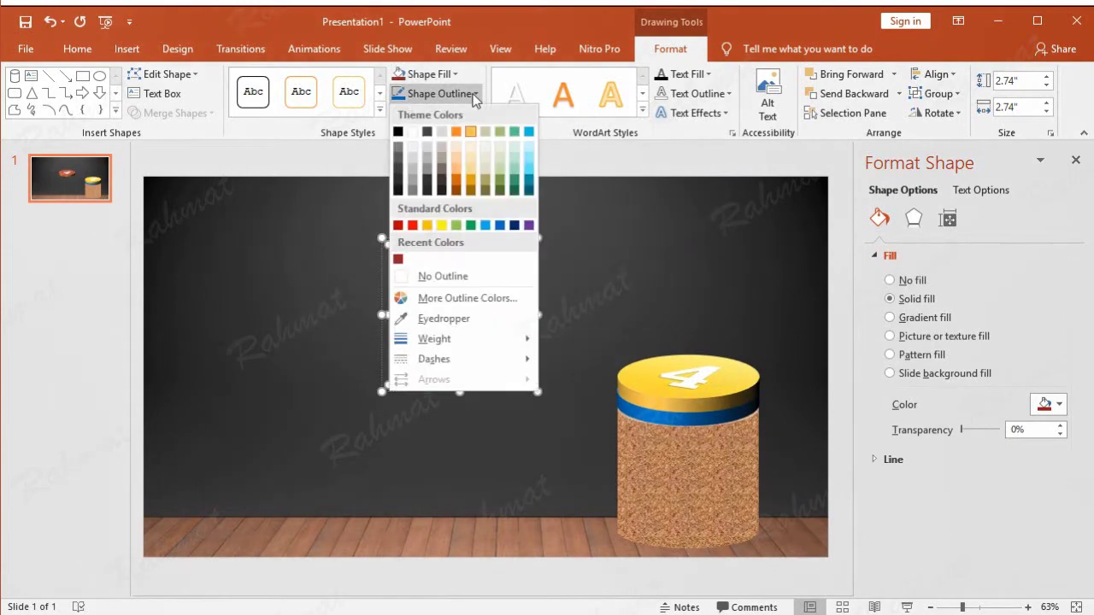
left_click(398, 261)
left_click(612, 266)
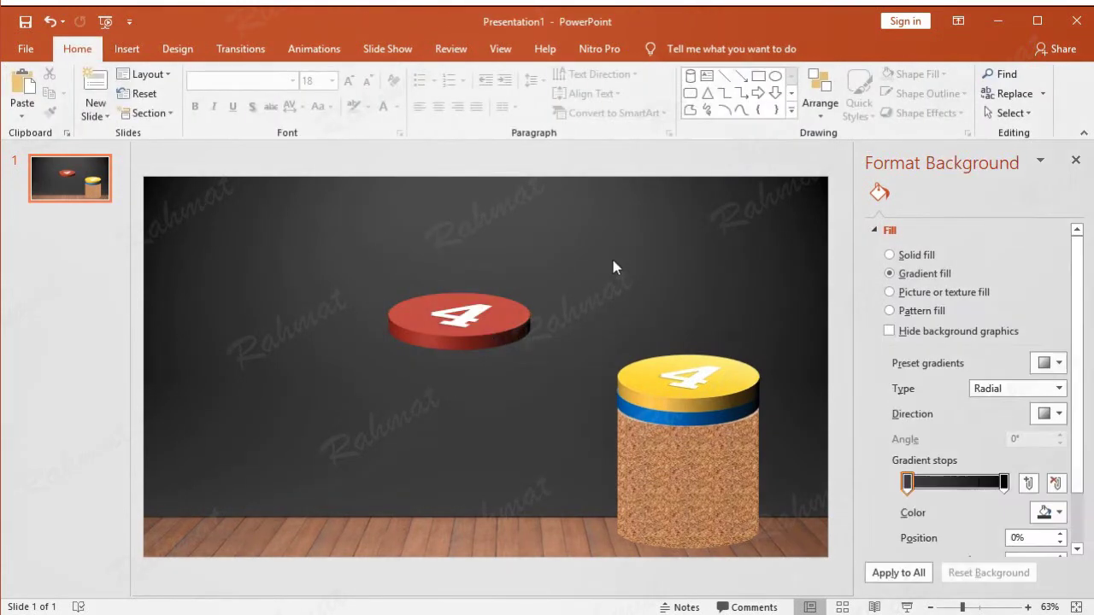
Change the red disc's number from 4 to 3.
left_click(529, 327)
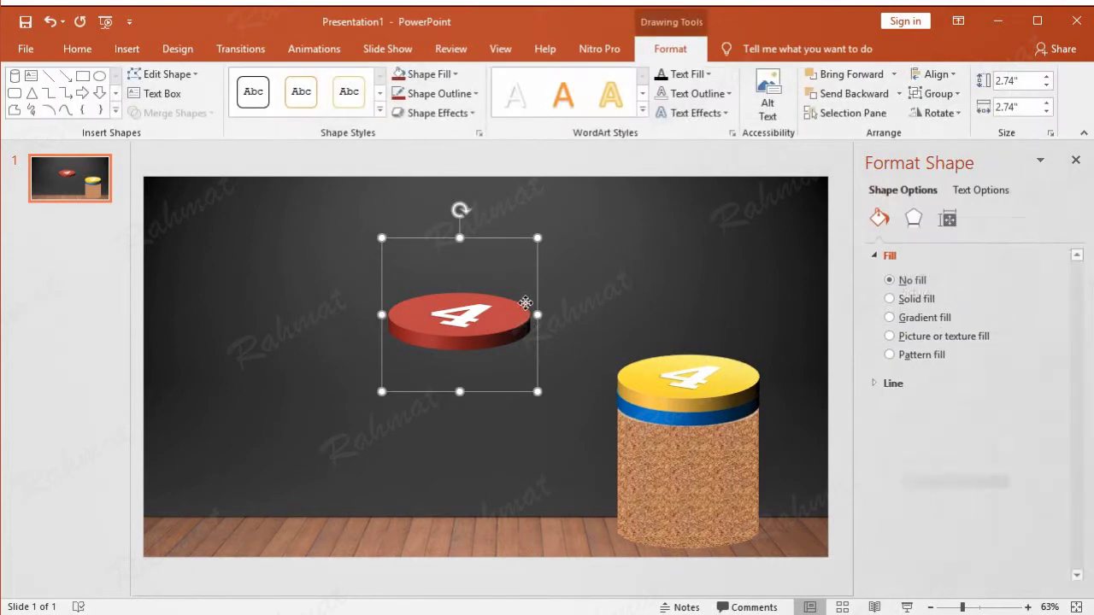
right_click(516, 238)
left_click(590, 462)
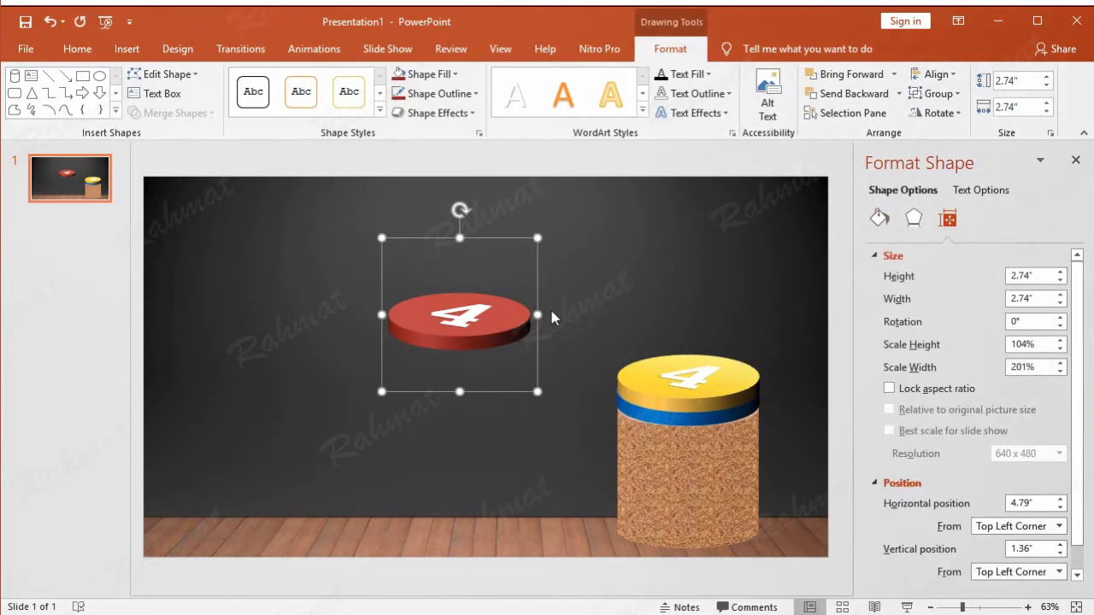
key("ctrl+v")
double_click(446, 310)
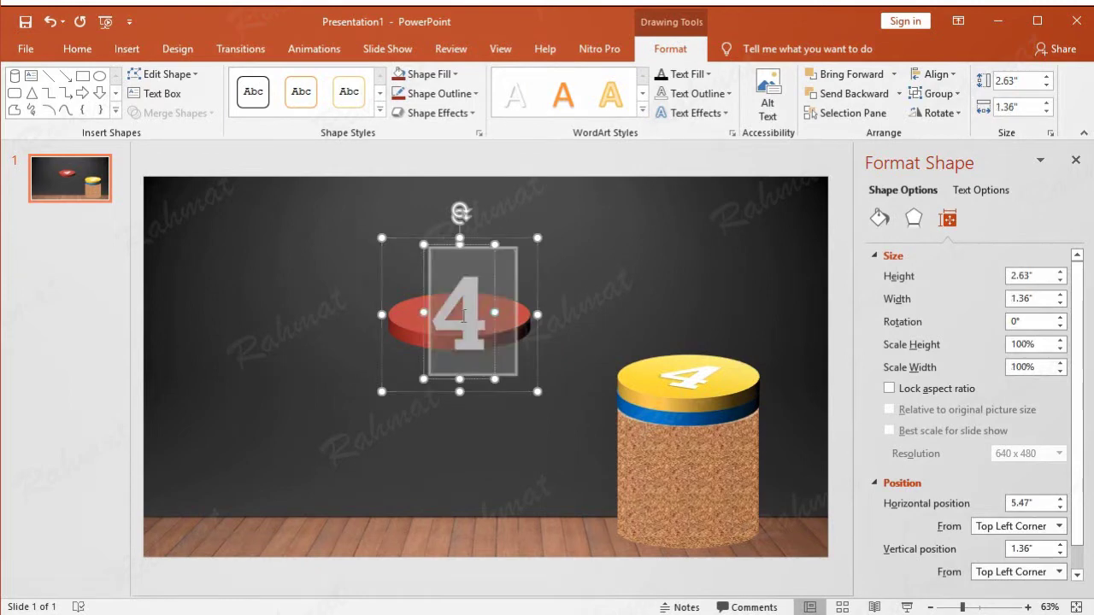
type("3")
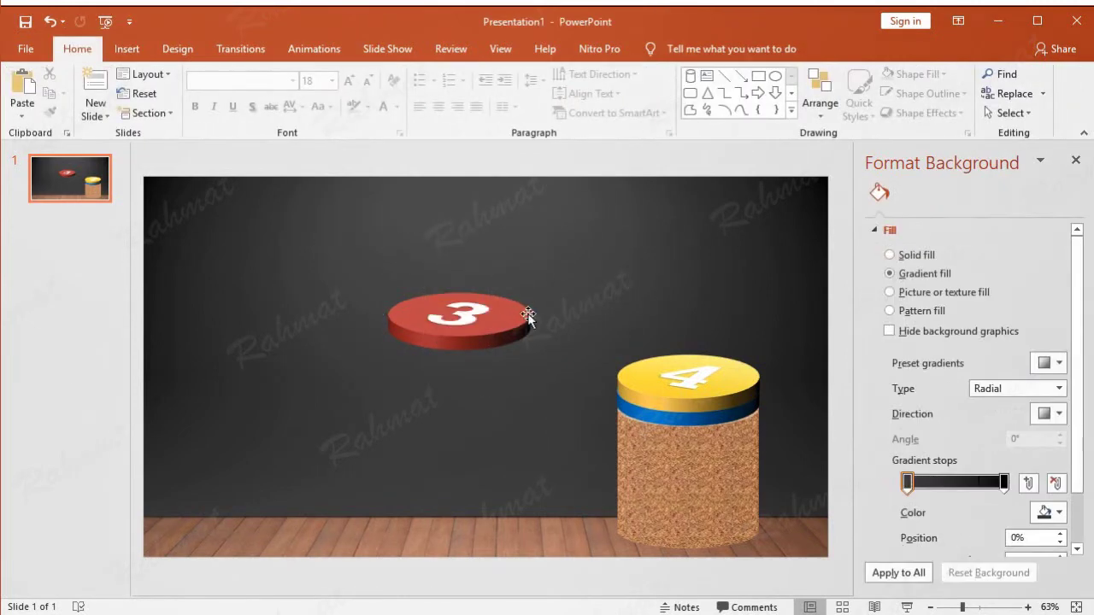
left_click(527, 318)
Move the red 3 disc to 9.26" horizontal and 2.31" vertical, atop the yellow 4 coin.
right_click(506, 240)
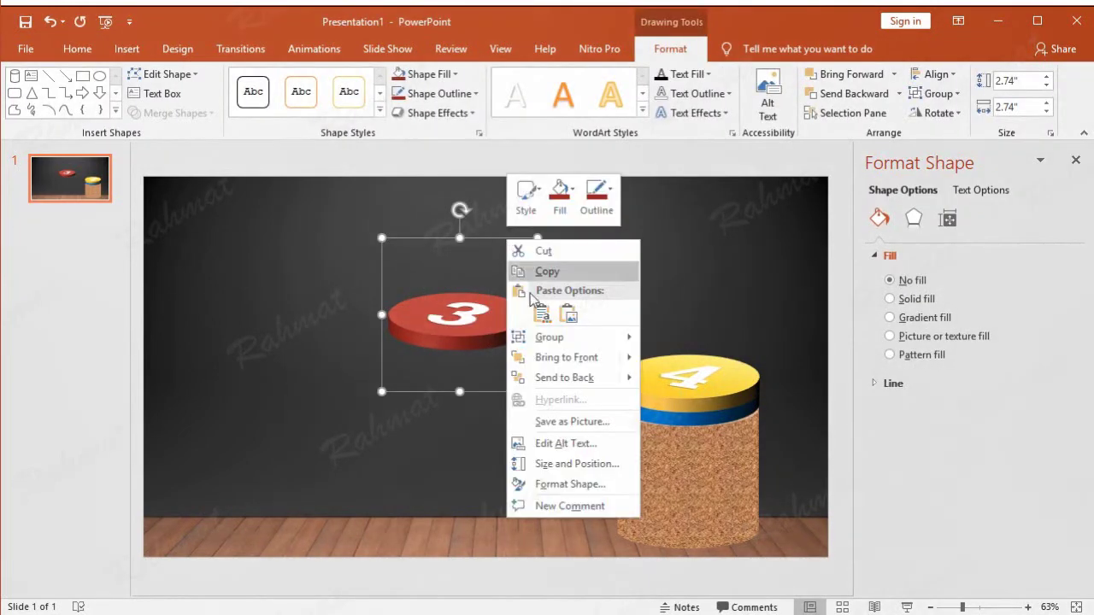
left_click(582, 464)
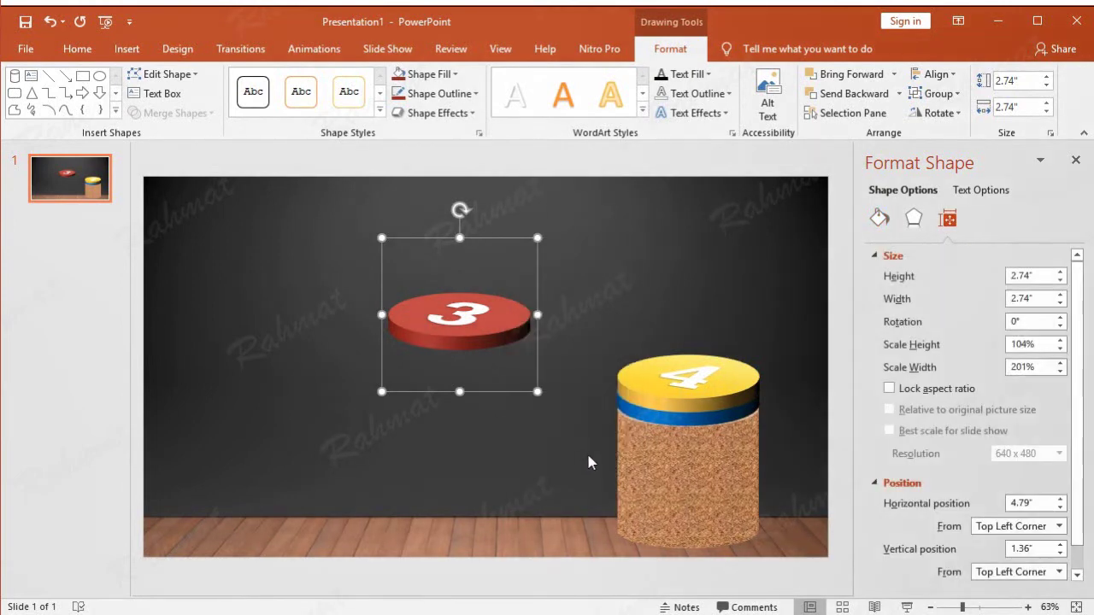
left_click_drag(1044, 506, 946, 509)
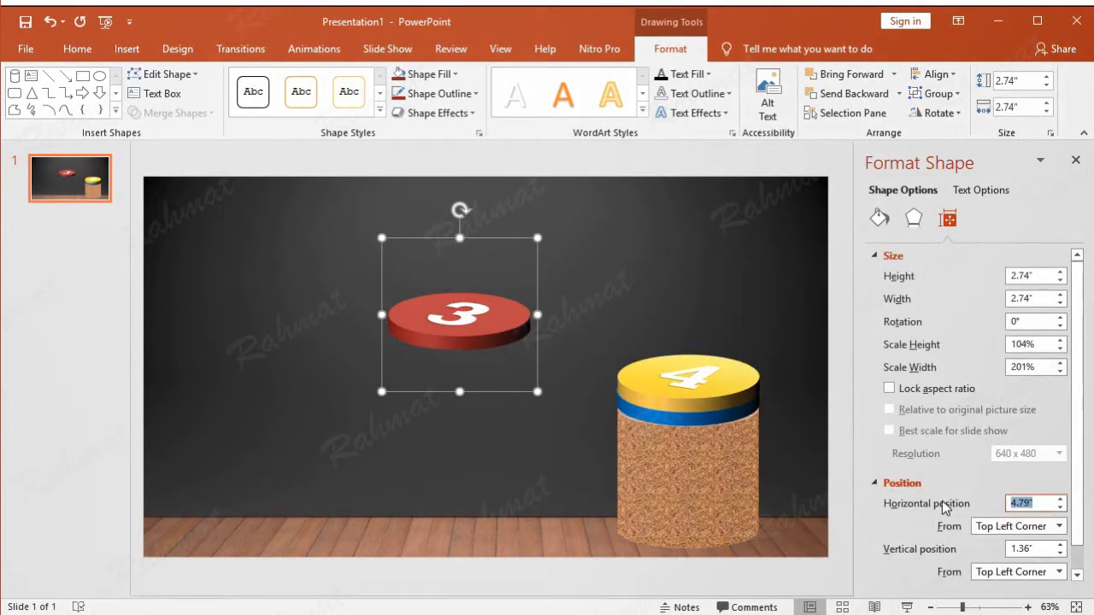
type("9.26")
left_click_drag(1041, 549, 959, 551)
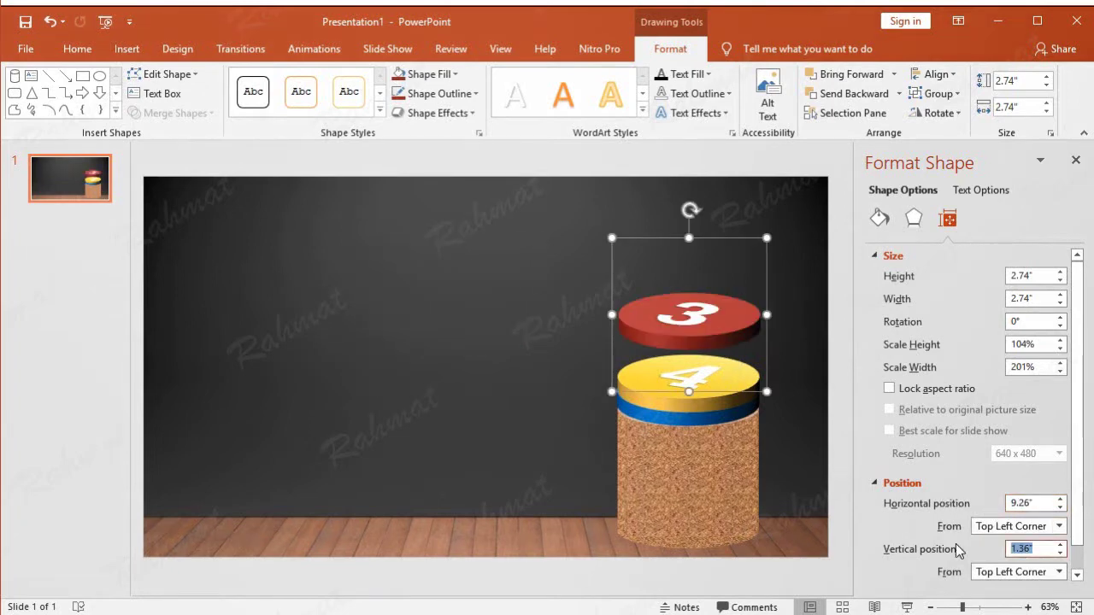
type("2.31")
key("Return")
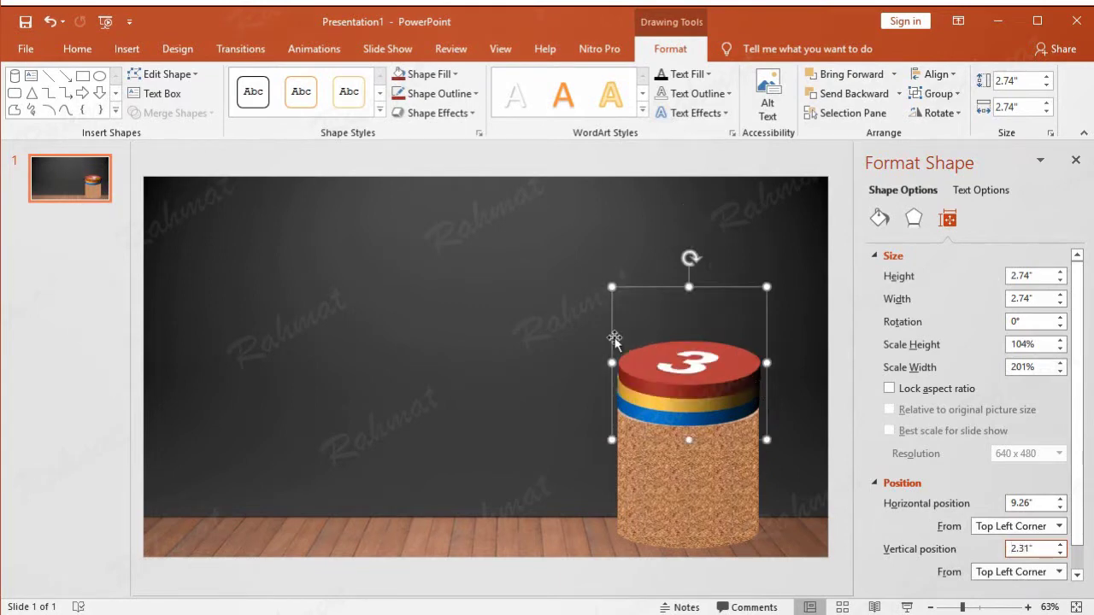
left_click(538, 317)
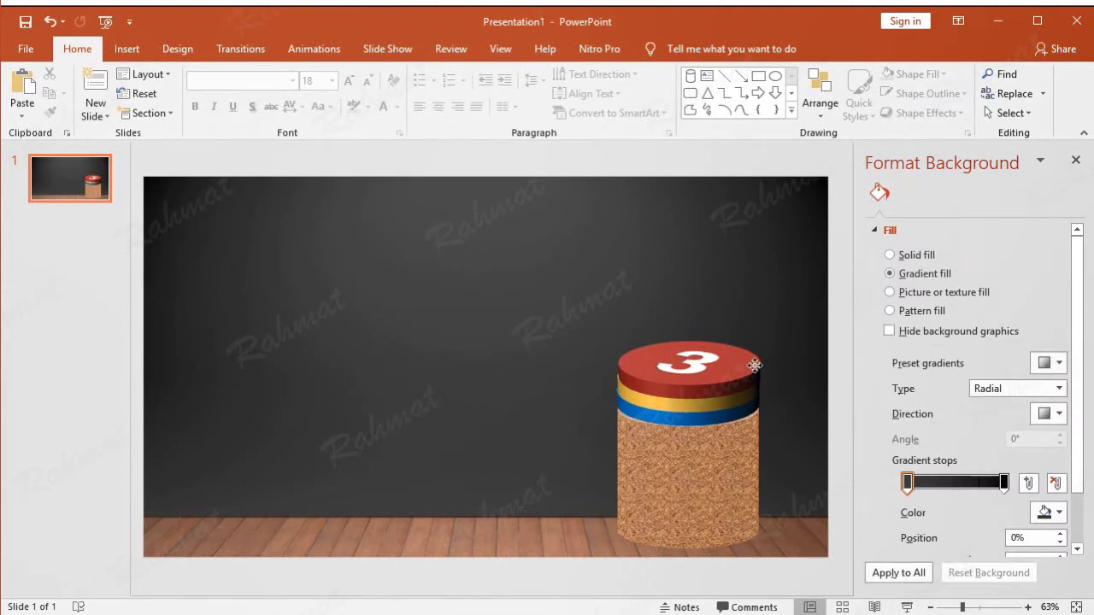
left_click(755, 368)
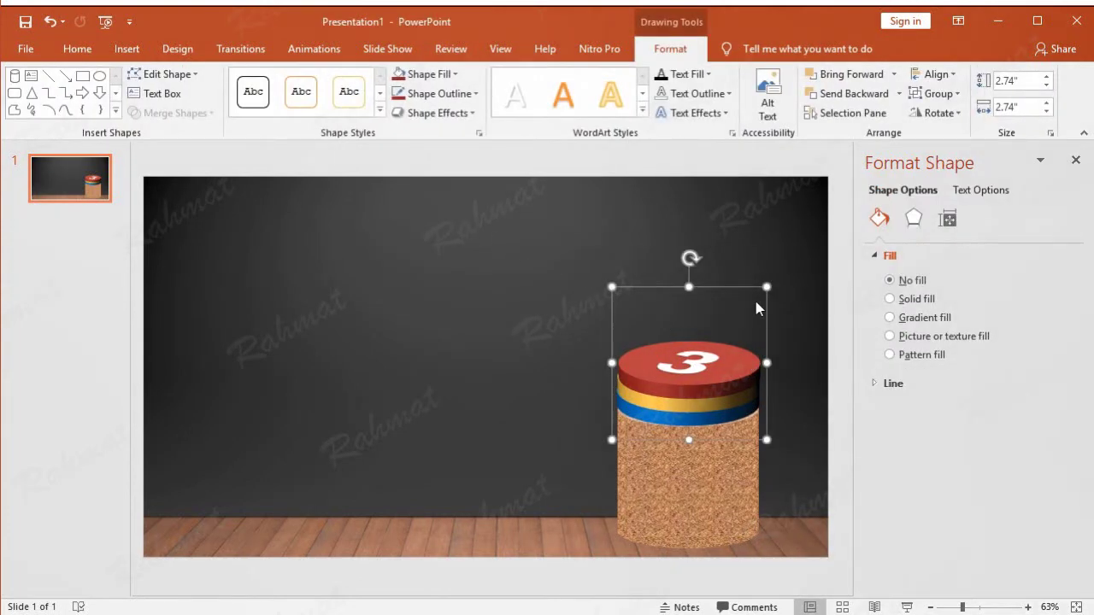
key("ctrl+Left")
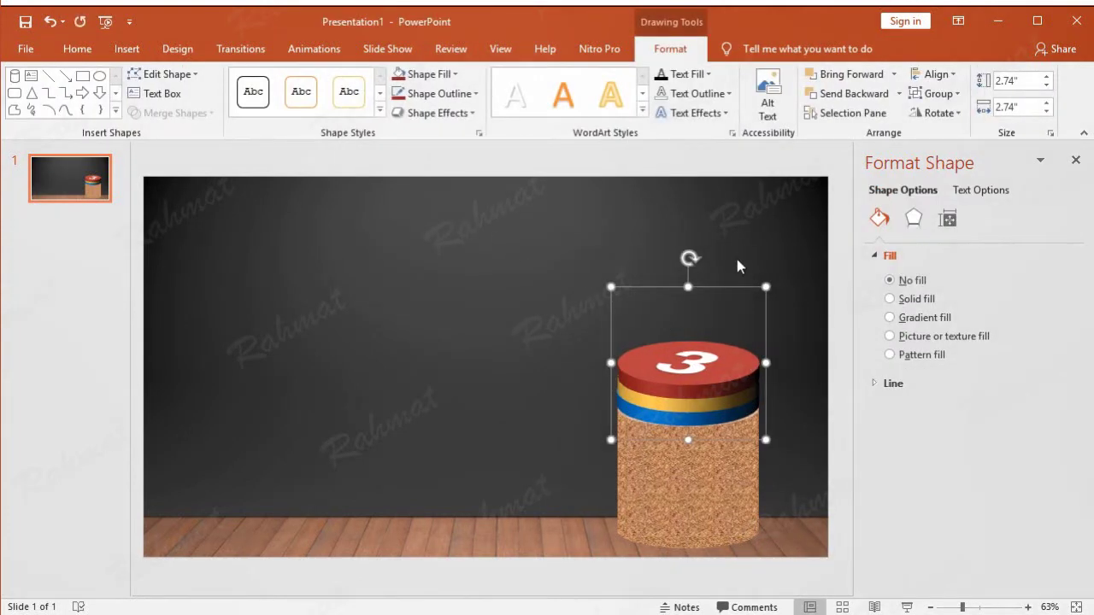
Paste a copy of the 3 disc and move it up and left to mid-slide.
left_click(89, 55)
left_click(22, 90)
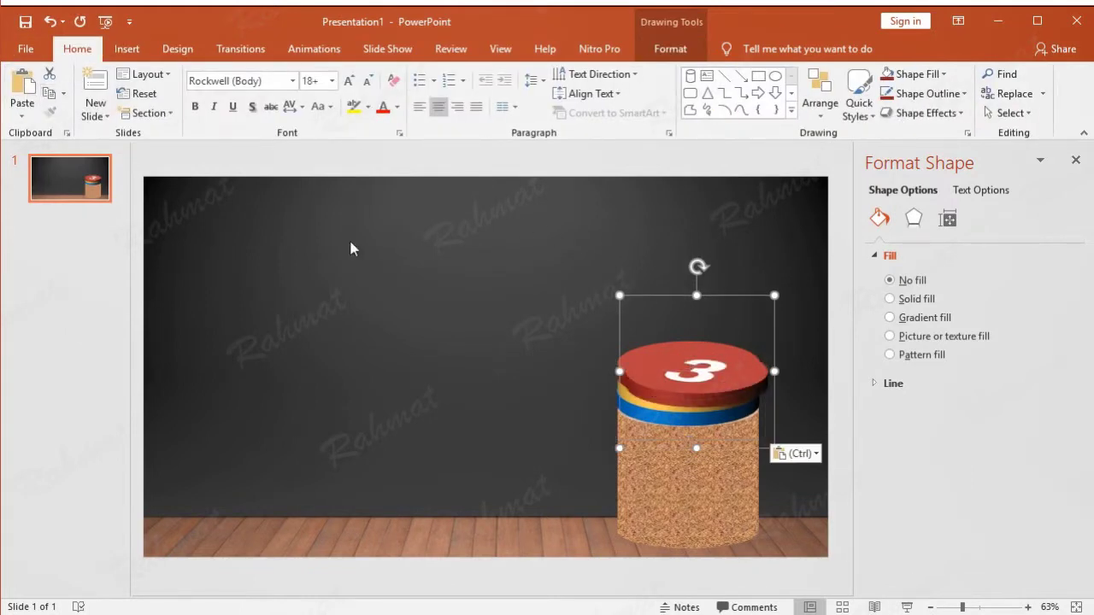
left_click_drag(744, 292, 464, 228)
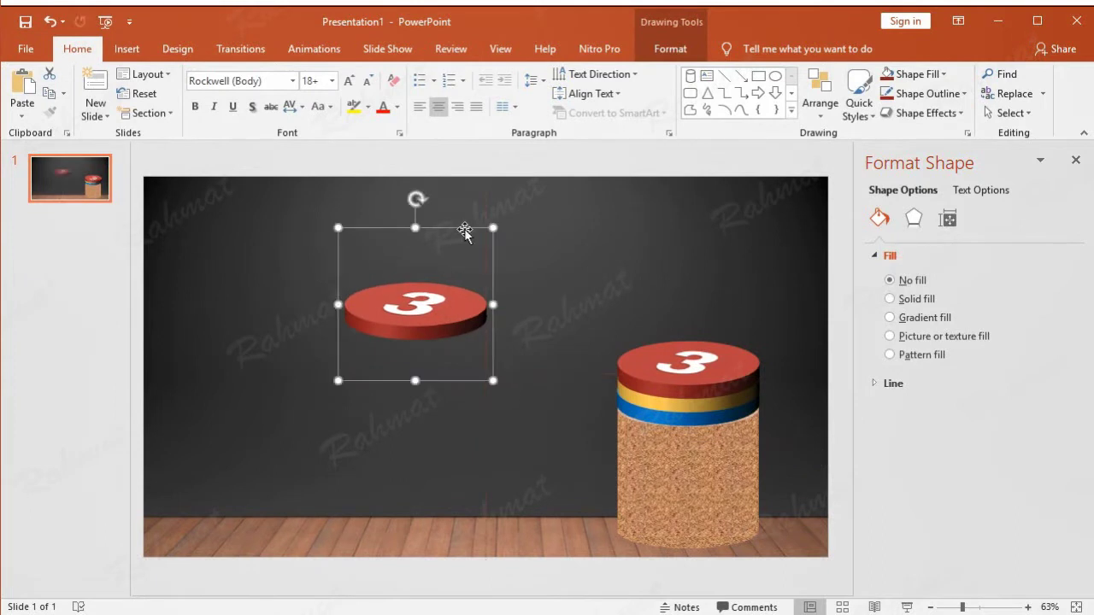
left_click(483, 315, "shift")
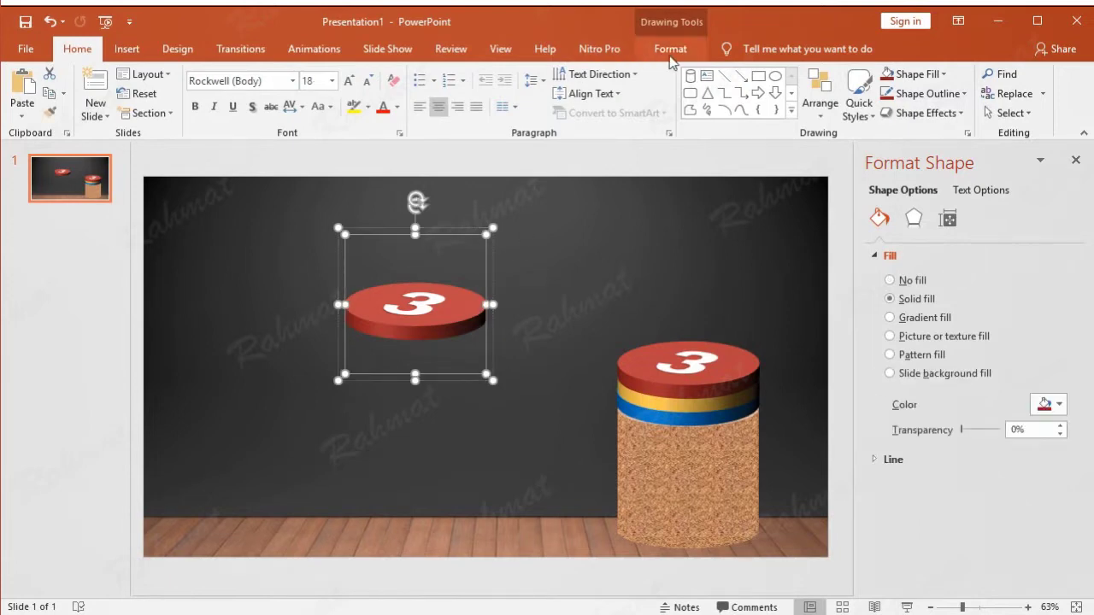
Apply the light-blue shape style and a Parallel 3-D rotation to the copy.
left_click(670, 51)
left_click(381, 122)
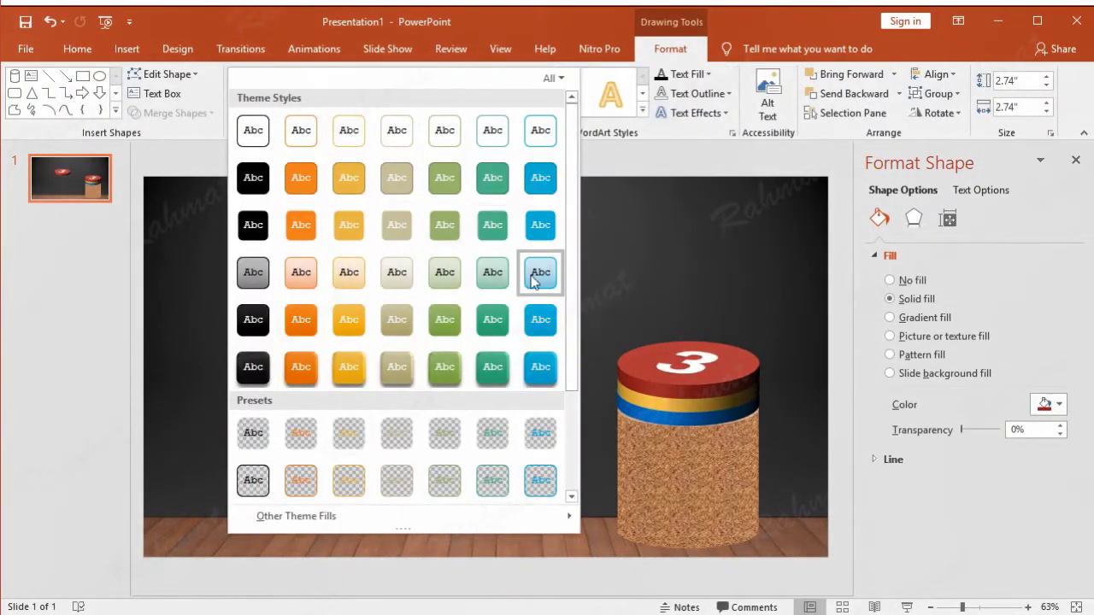
left_click(540, 271)
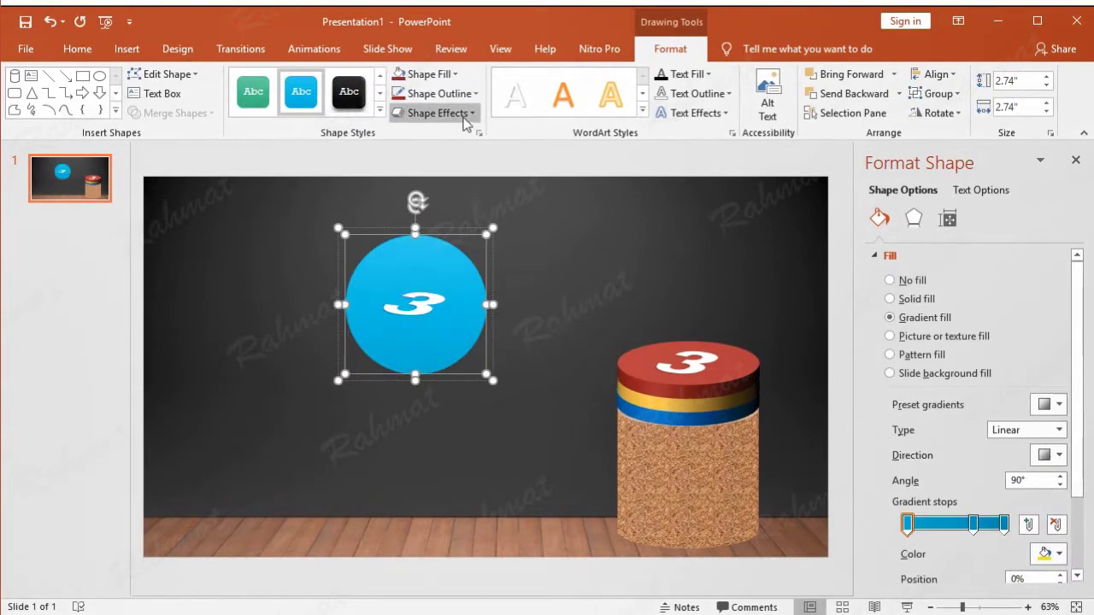
left_click(461, 113)
mouse_move(484, 366)
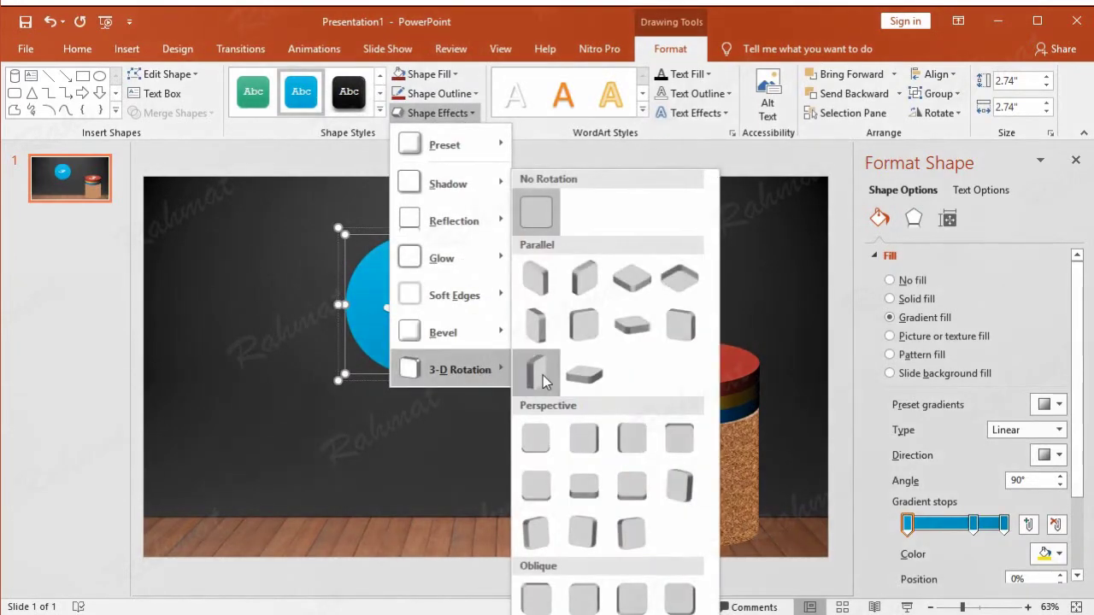
left_click(587, 372)
Give the light-blue disc a 20.5 pt 3-D depth and a teal outline.
left_click(468, 115)
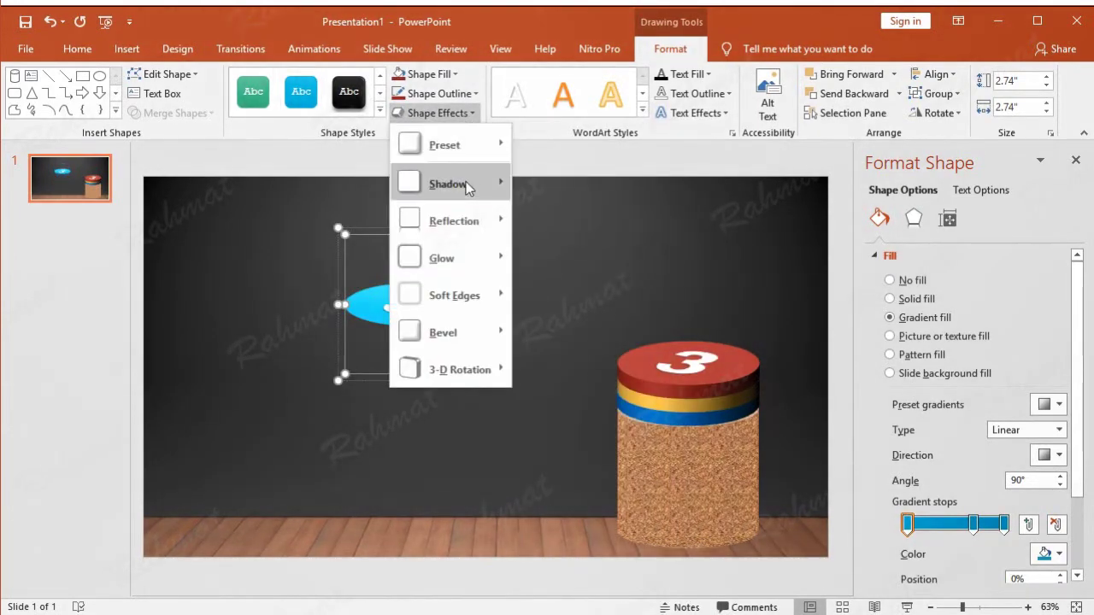
mouse_move(482, 334)
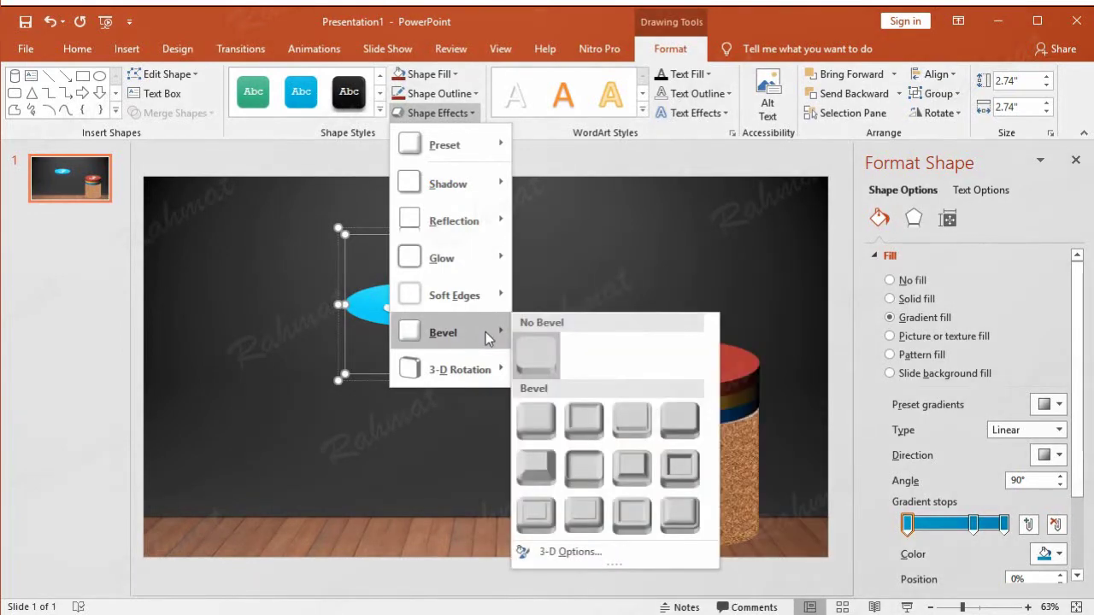
left_click(570, 551)
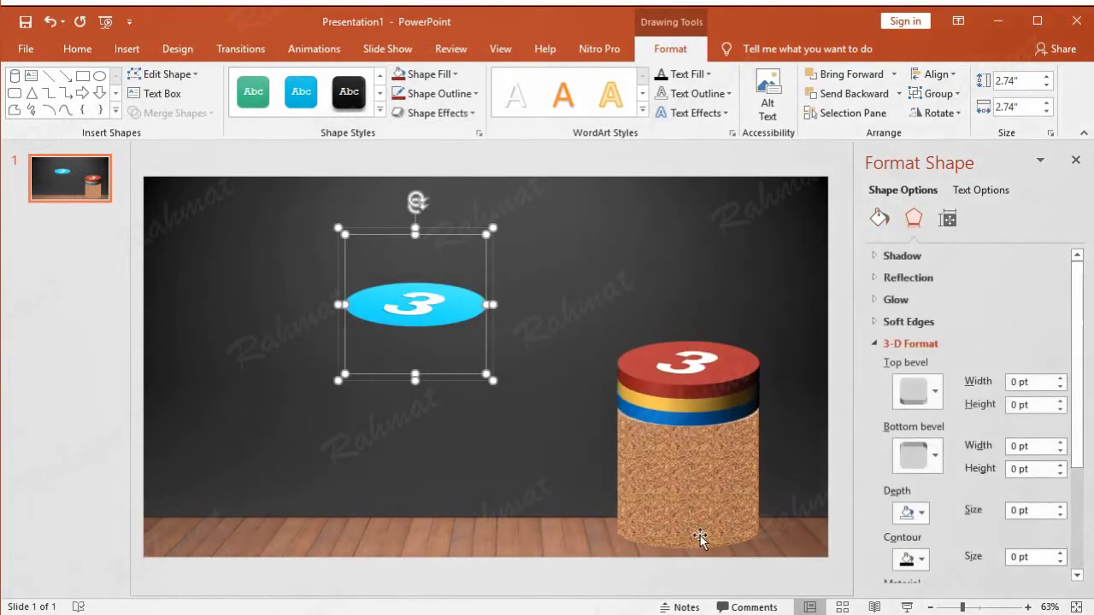
double_click(1020, 512)
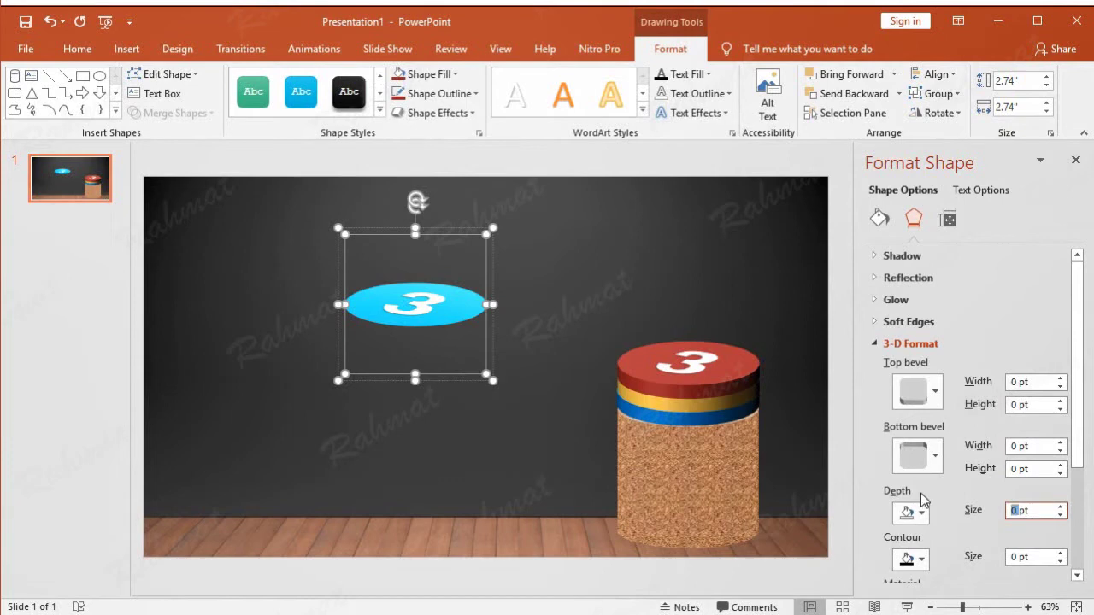
type("20.5")
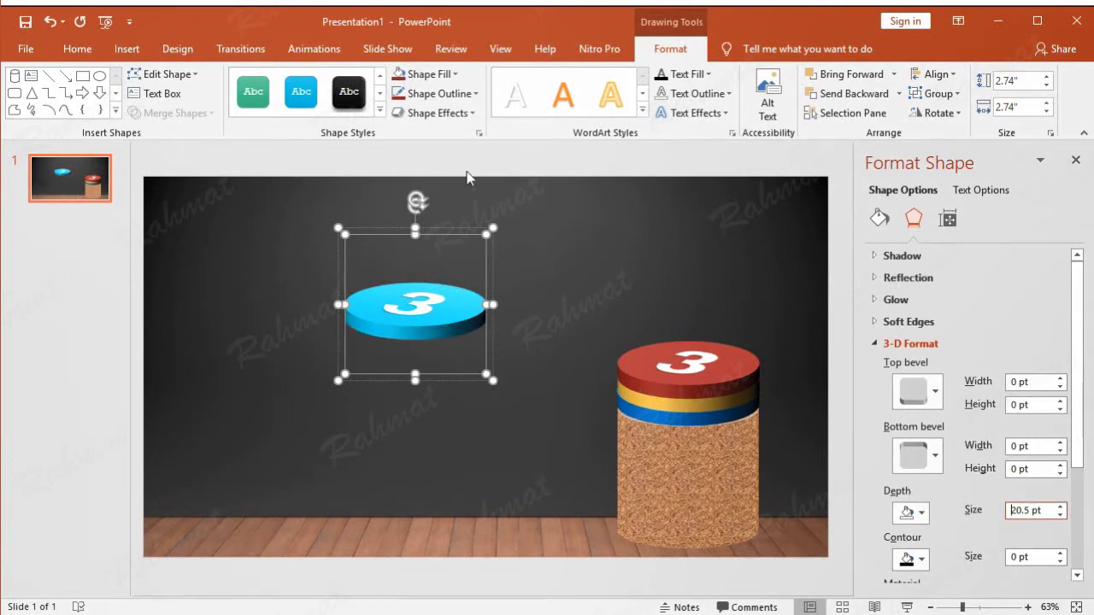
left_click(470, 95)
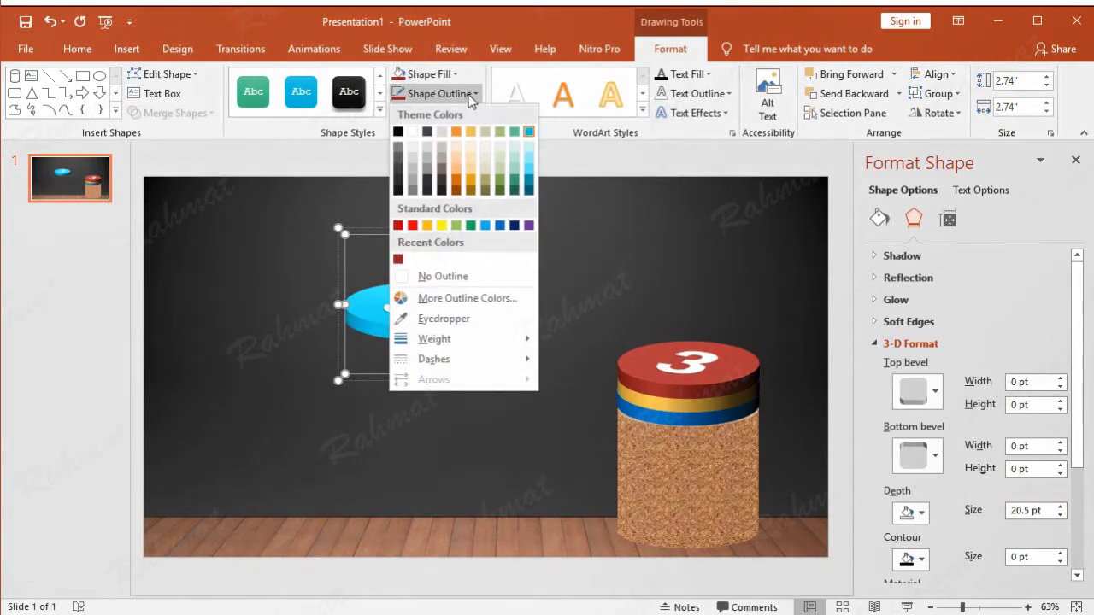
left_click(529, 132)
Change the light-blue disc's number from 3 to 2.
left_click(543, 229)
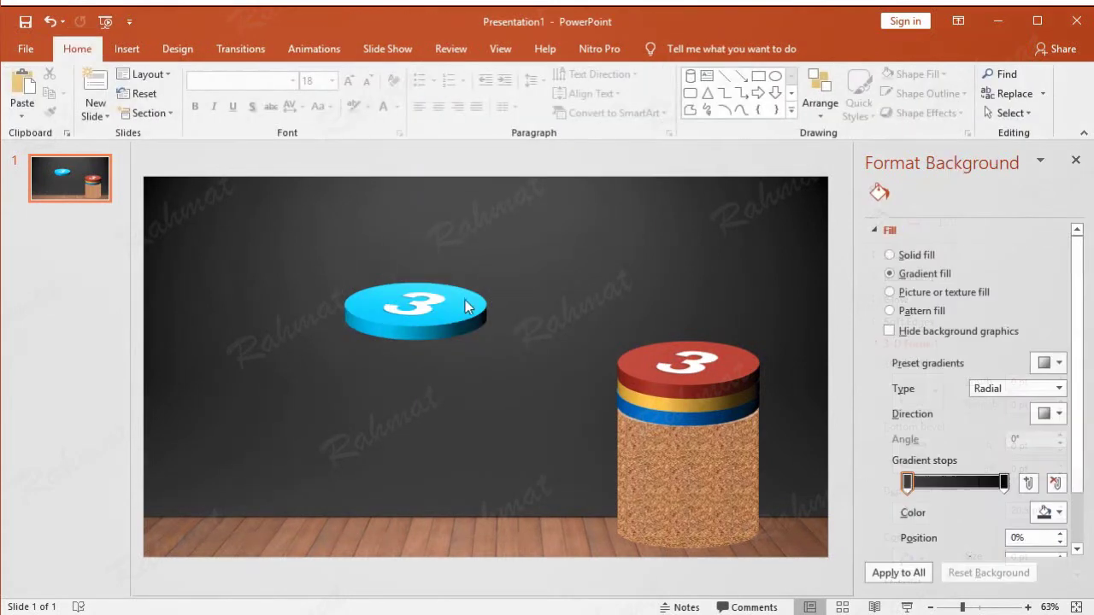
left_click(476, 293)
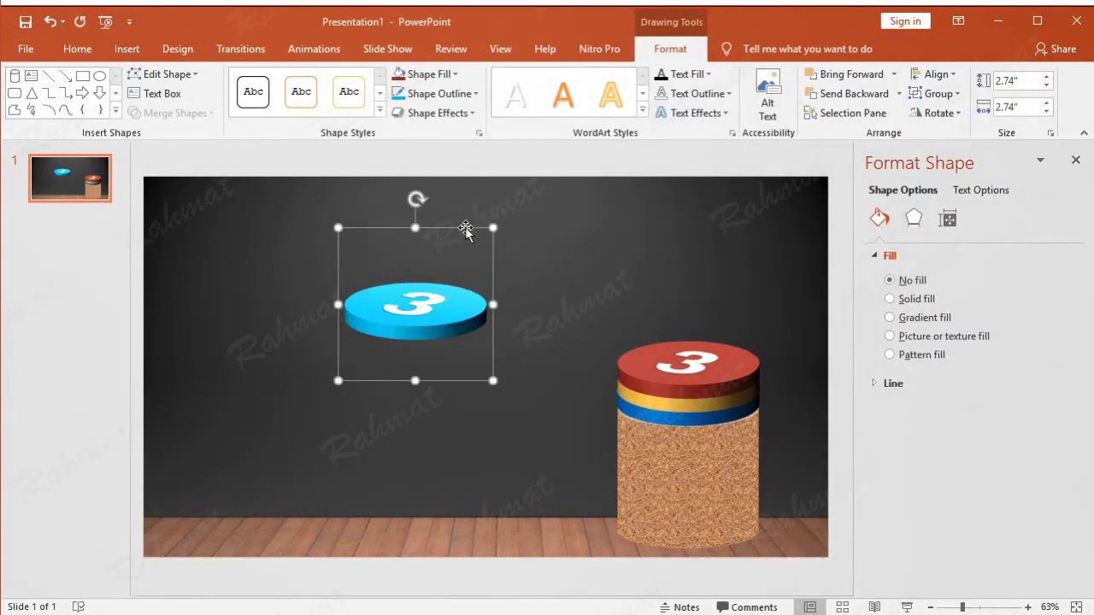
right_click(468, 234)
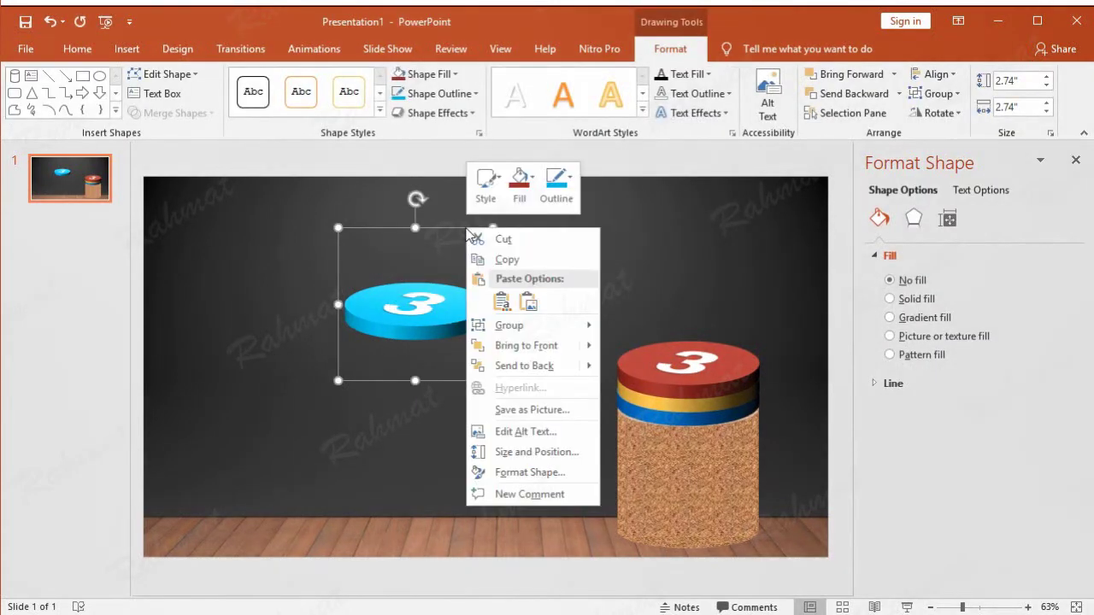
left_click(560, 453)
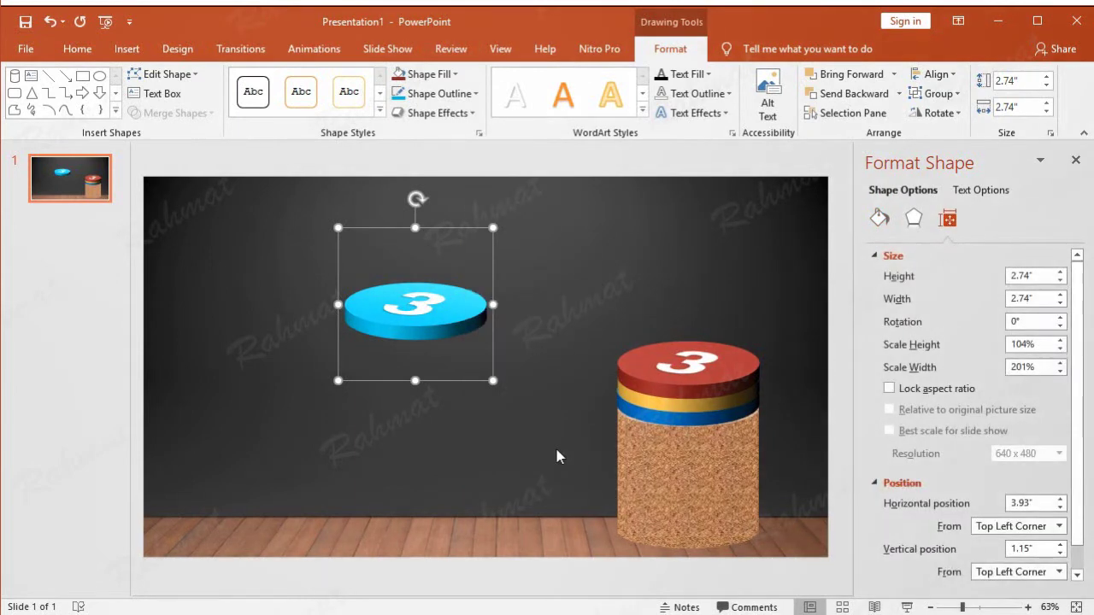
left_click(425, 321)
double_click(421, 301)
type("2")
left_click(547, 254)
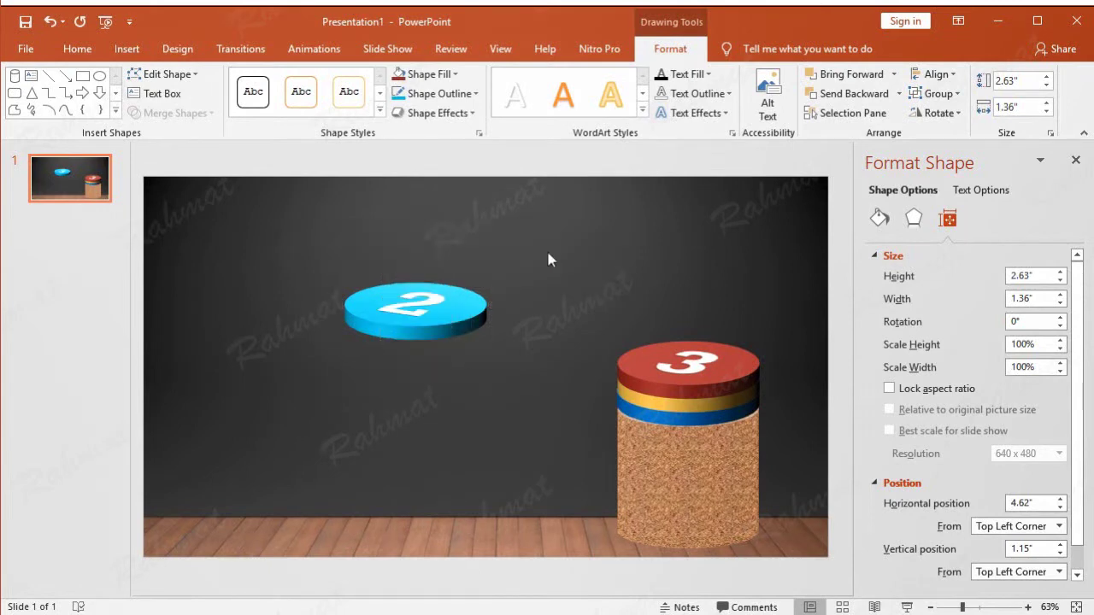
Position the blue 2 disc at 9.26" horizontal and 2.06" vertical via Size and Position.
left_click(482, 313)
right_click(482, 313)
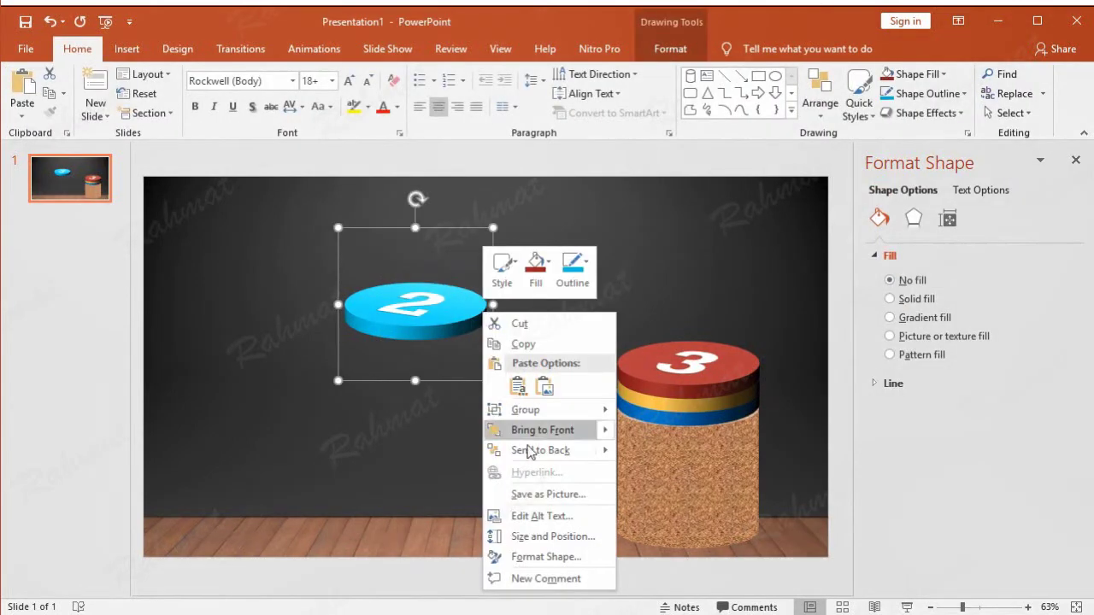
left_click(552, 536)
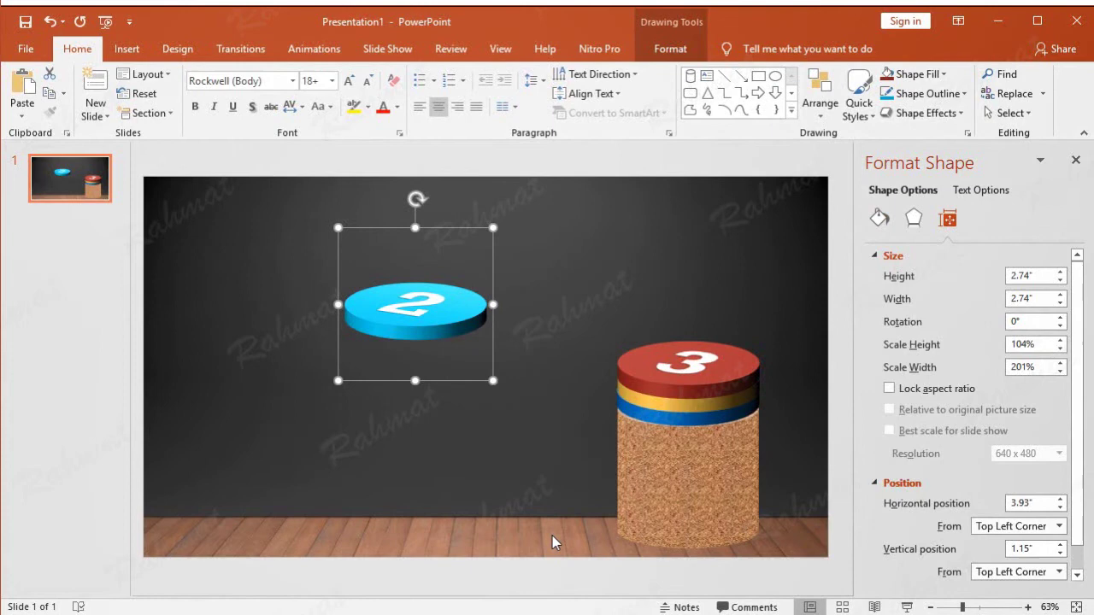
left_click_drag(1047, 502, 987, 505)
type("9.2")
type("6")
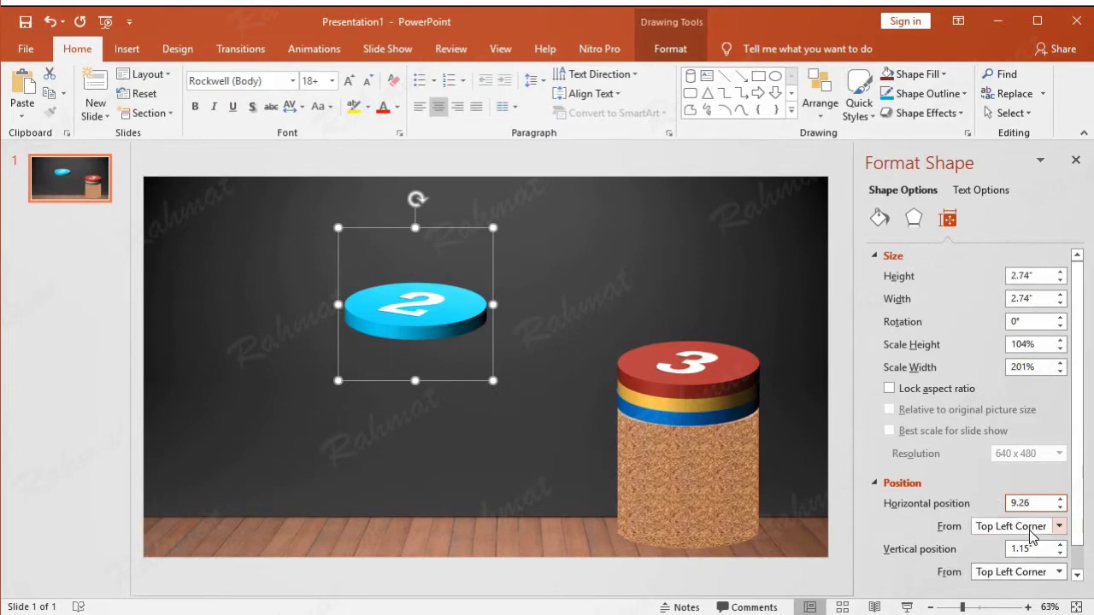
left_click(1043, 550)
left_click_drag(1043, 549, 992, 548)
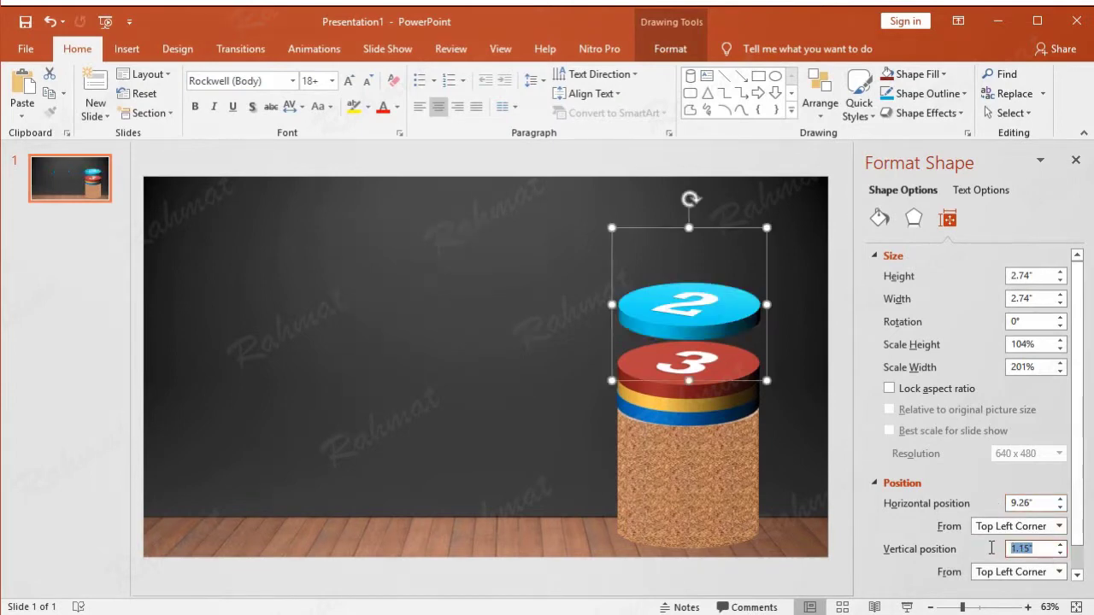
type("2.0")
key("Return")
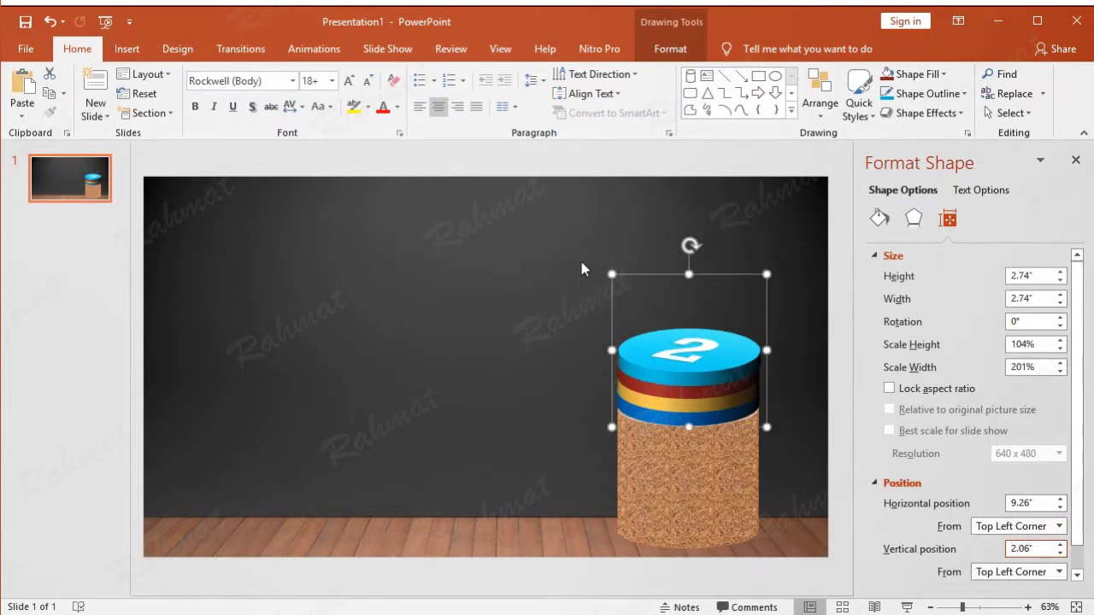
Undo a stray change to the 2 disc and deselect it to view the stack.
left_click(561, 235)
left_click(757, 346)
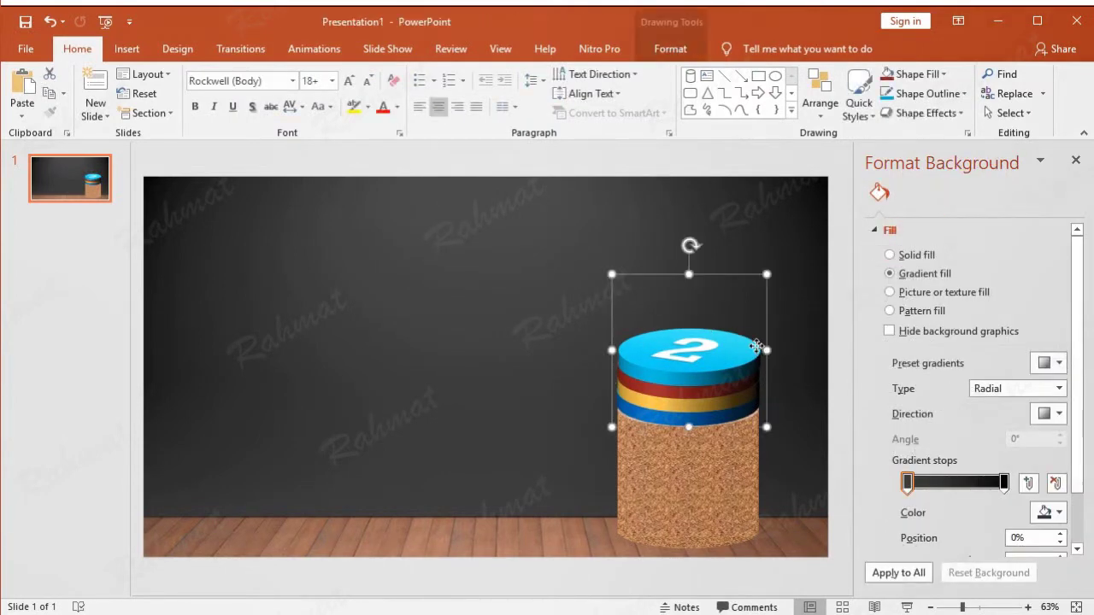
key("ctrl+z")
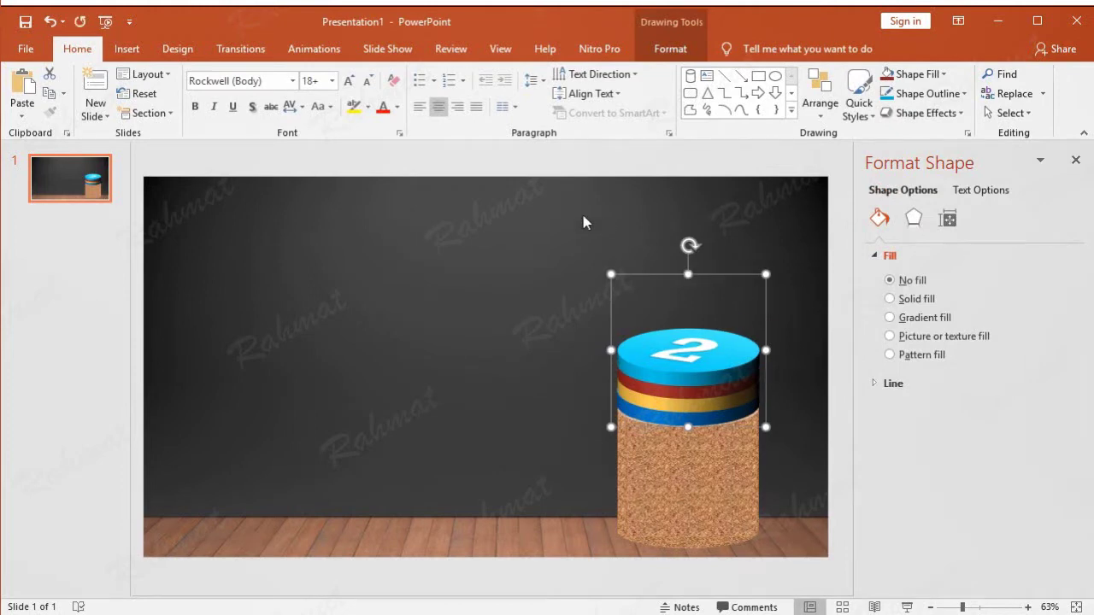
left_click(518, 207)
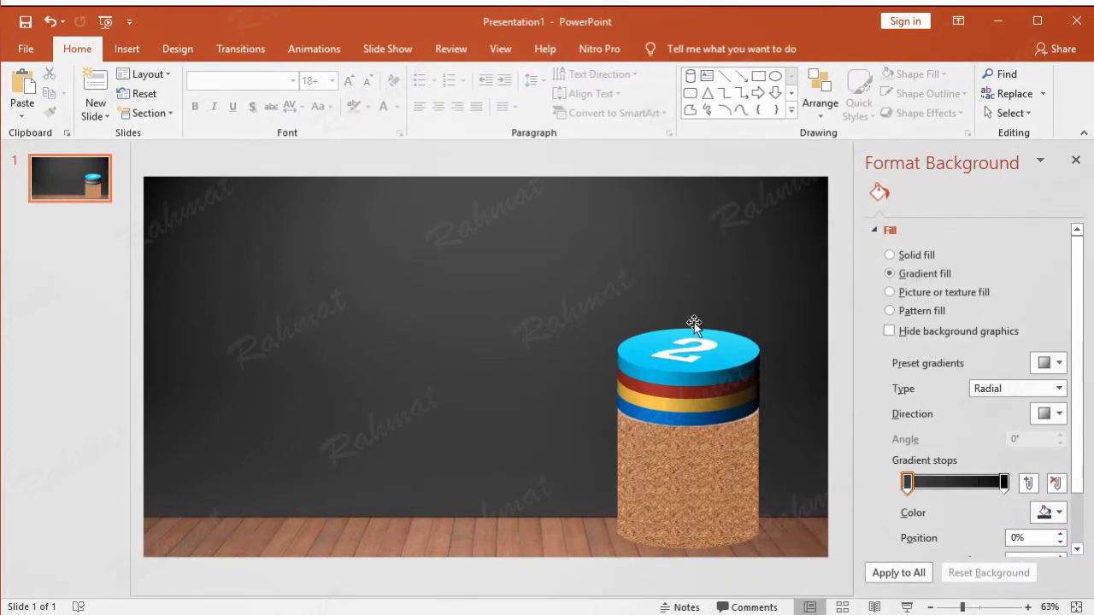
Paste a copy of the blue 2 disc and move it to the left of the stage.
left_click(749, 344)
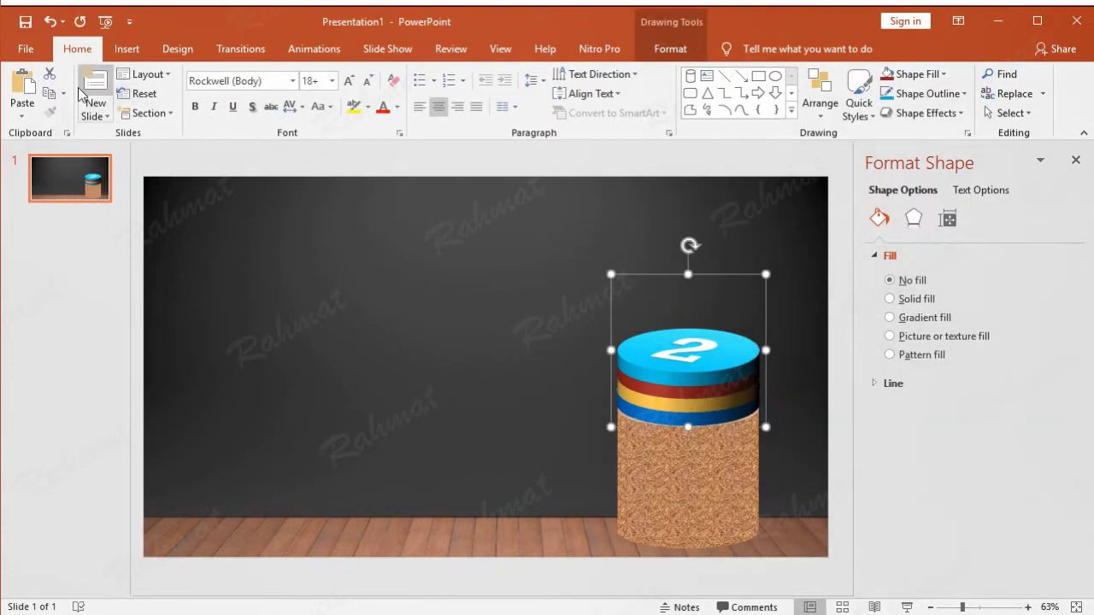
left_click(31, 90)
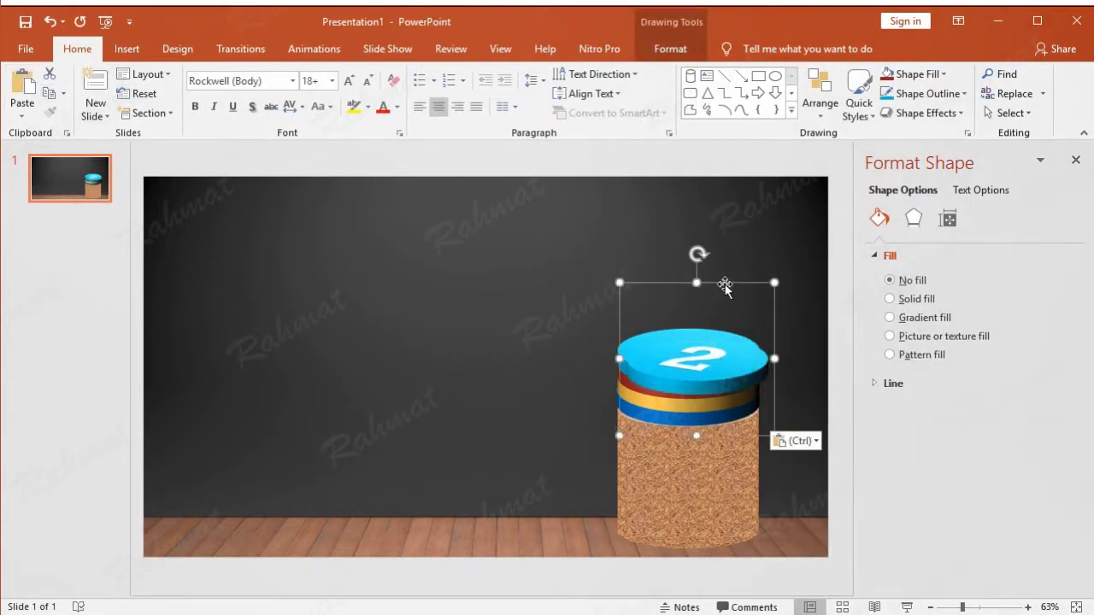
left_click_drag(711, 313, 427, 262)
left_click(452, 349)
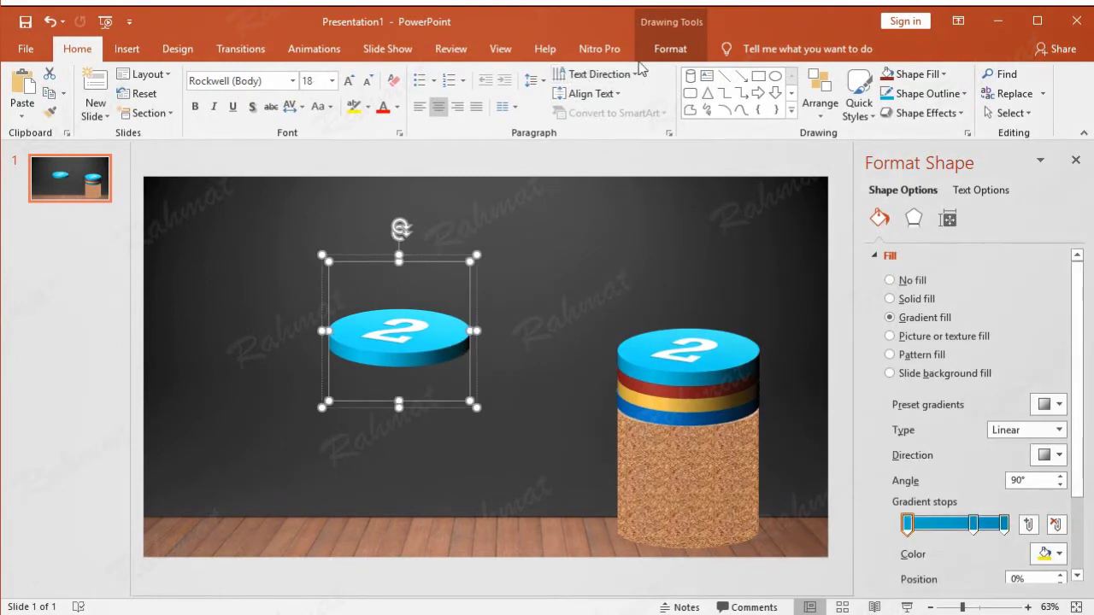
Give the disc copy a purple fill and a purple outline.
left_click(664, 51)
left_click(453, 75)
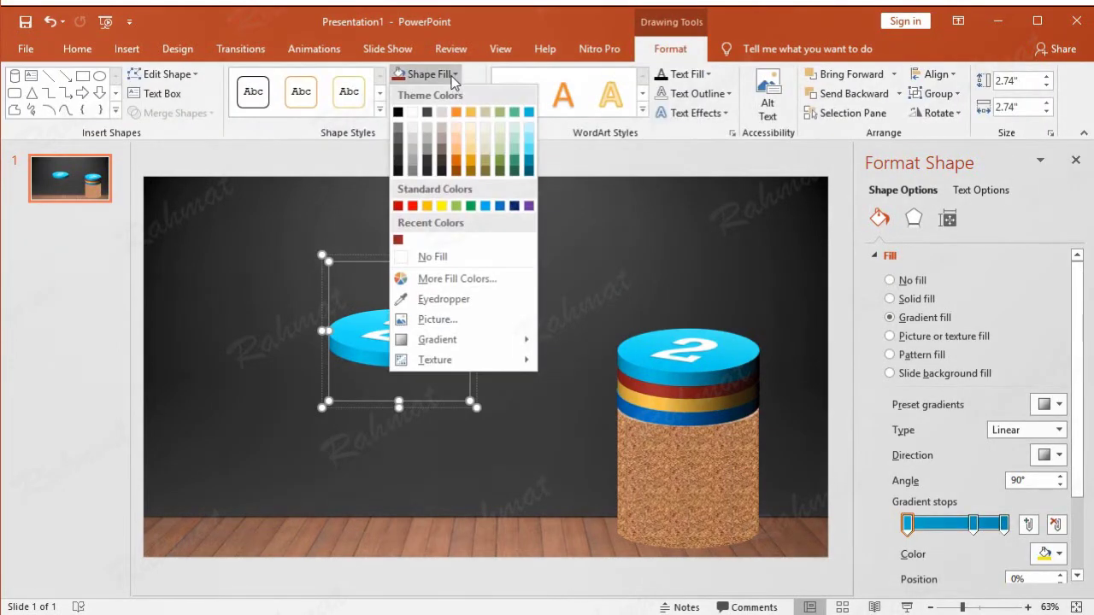
left_click(530, 206)
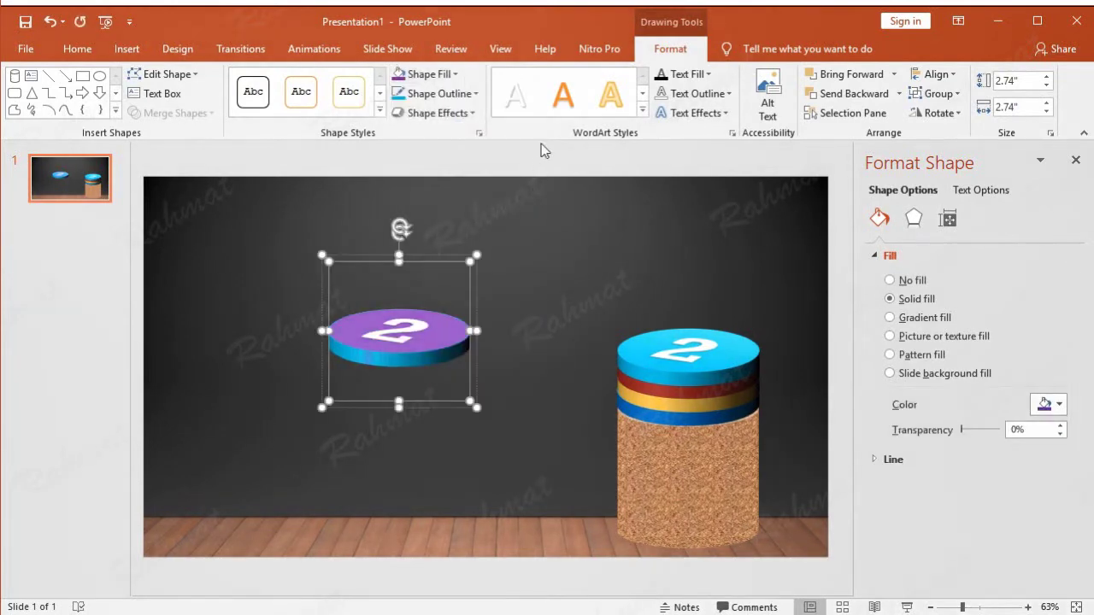
left_click(475, 96)
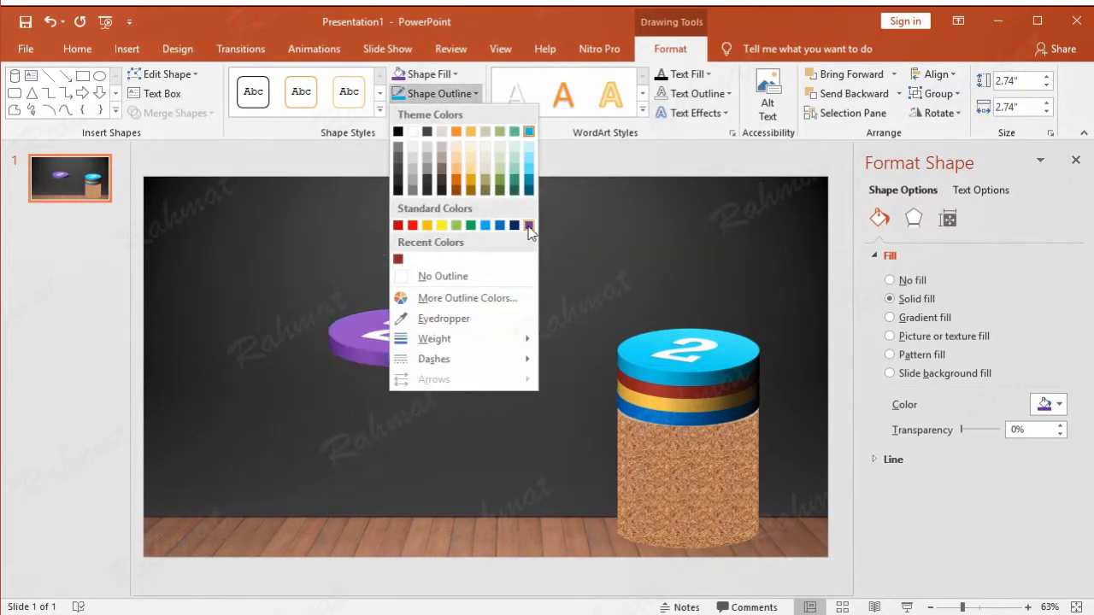
left_click(530, 224)
left_click(489, 295)
Change the copy's number from 2 to 1.
left_click(387, 320)
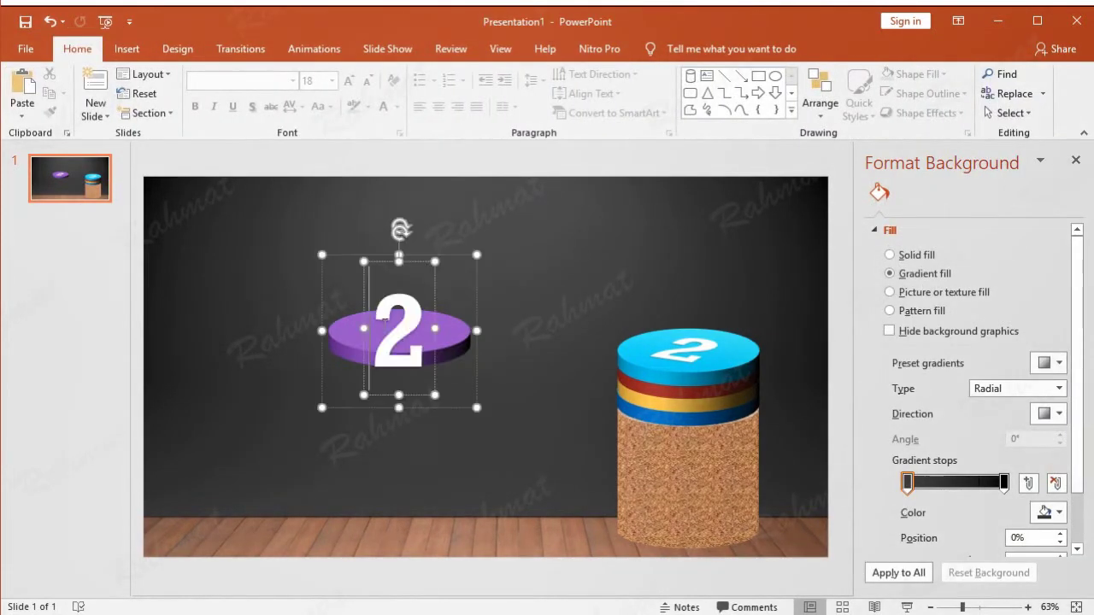
double_click(400, 327)
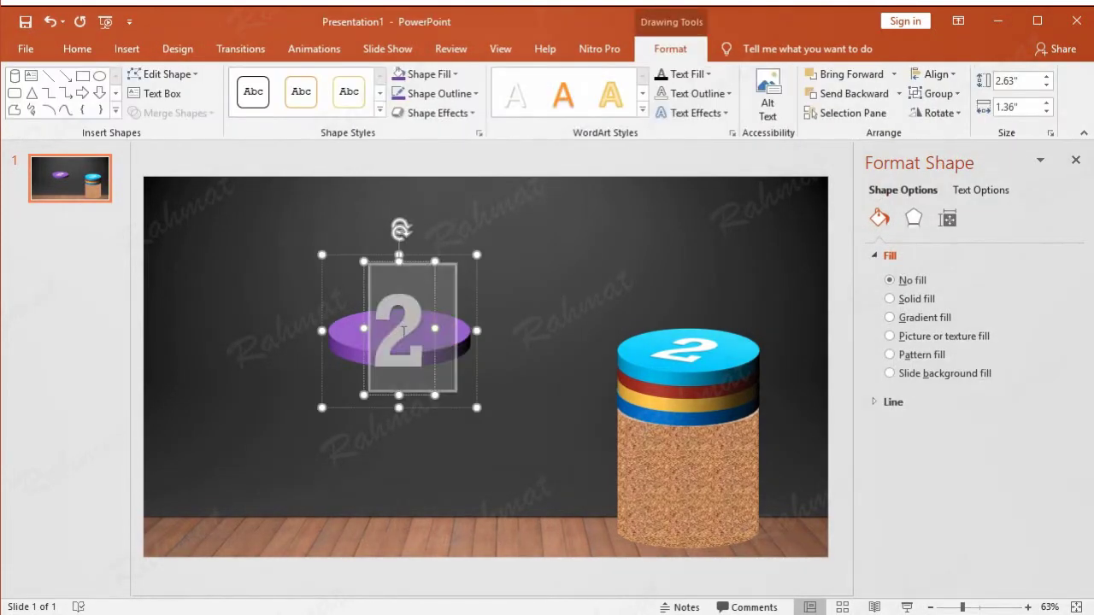
type("1")
left_click(563, 273)
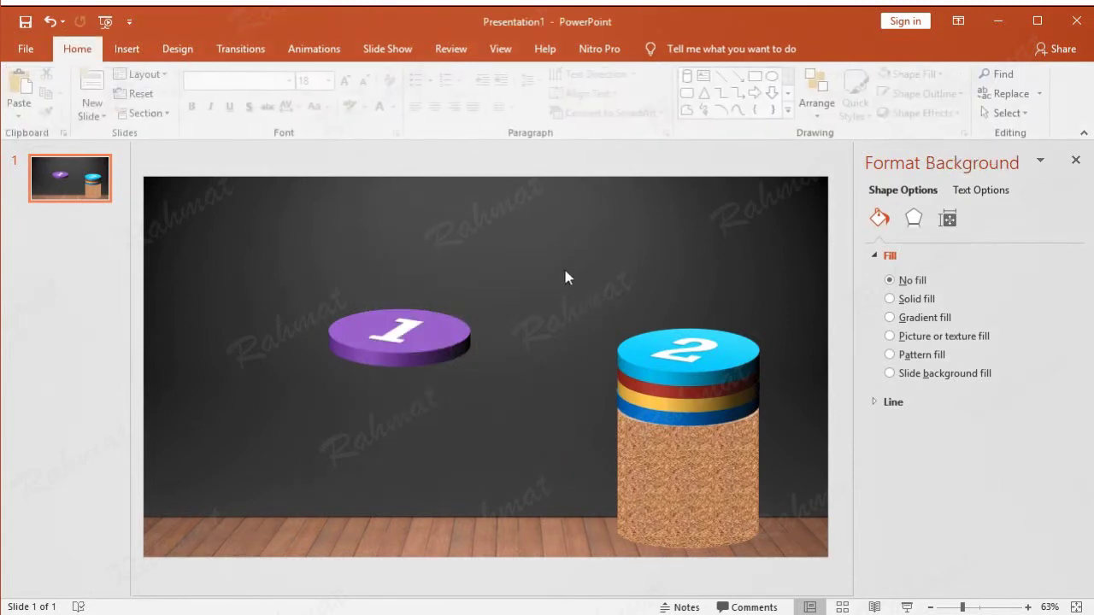
left_click(467, 331)
Place the purple 1 disc at 9.27" horizontal and 1.79" vertical atop the stack.
right_click(467, 331)
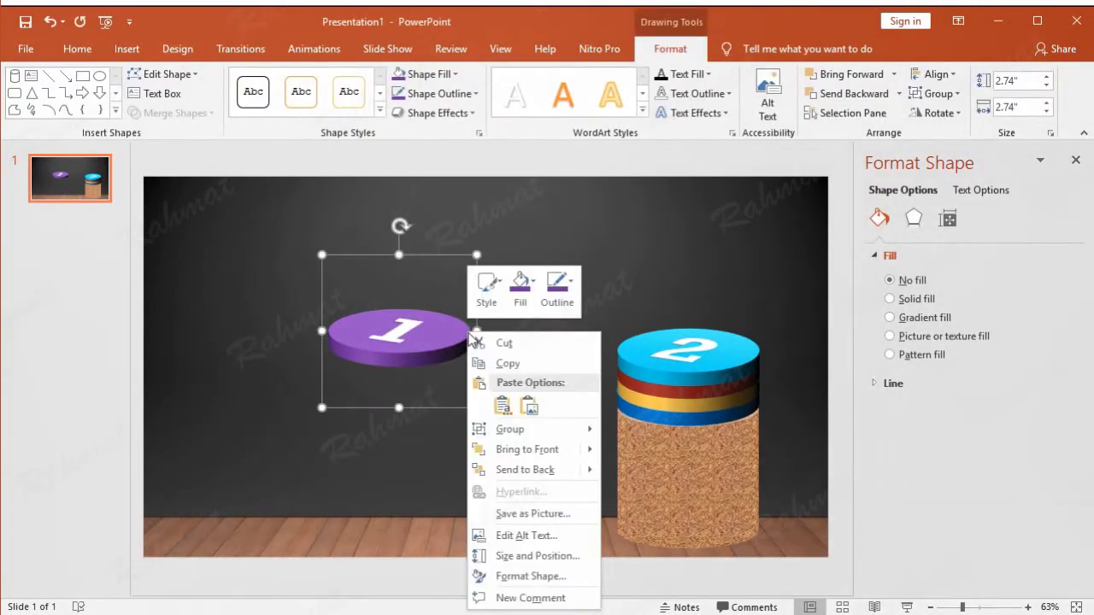
left_click(552, 556)
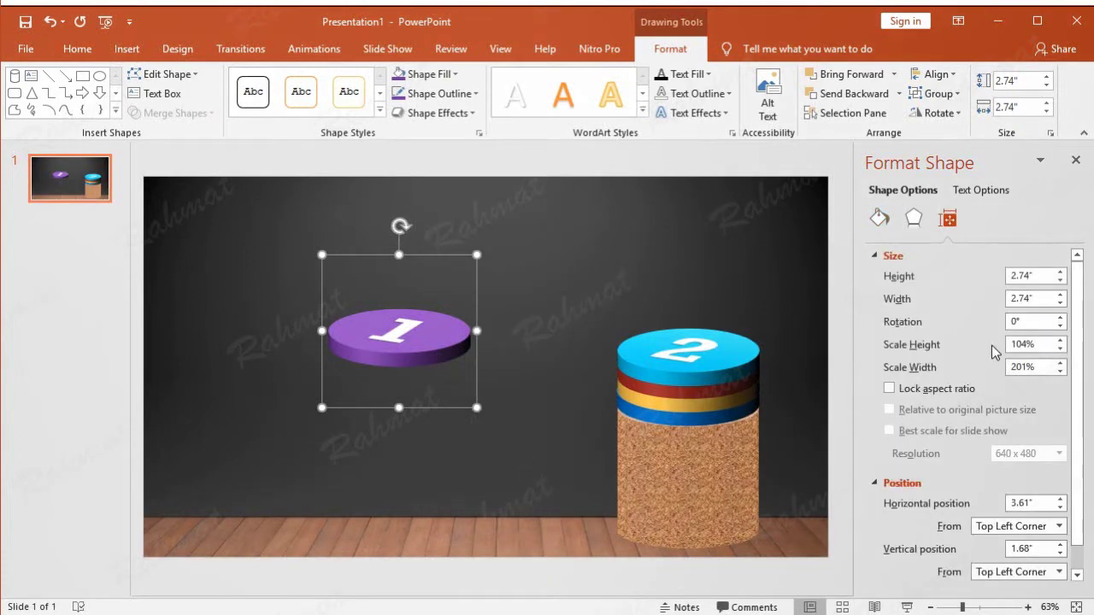
double_click(1021, 503)
type("9.27")
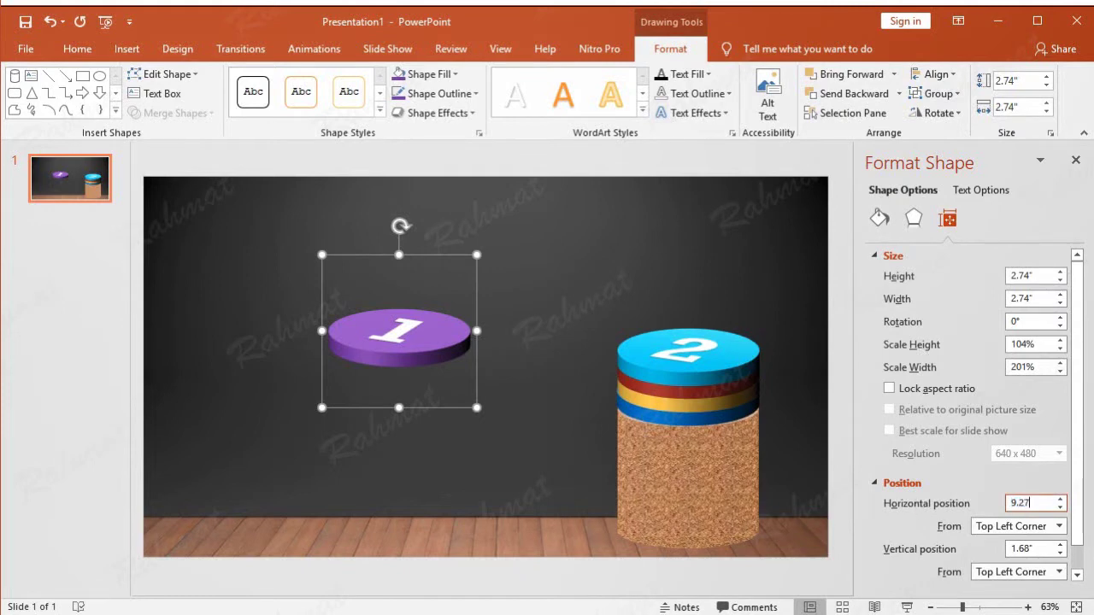
key("Tab")
key("Tab")
type("1")
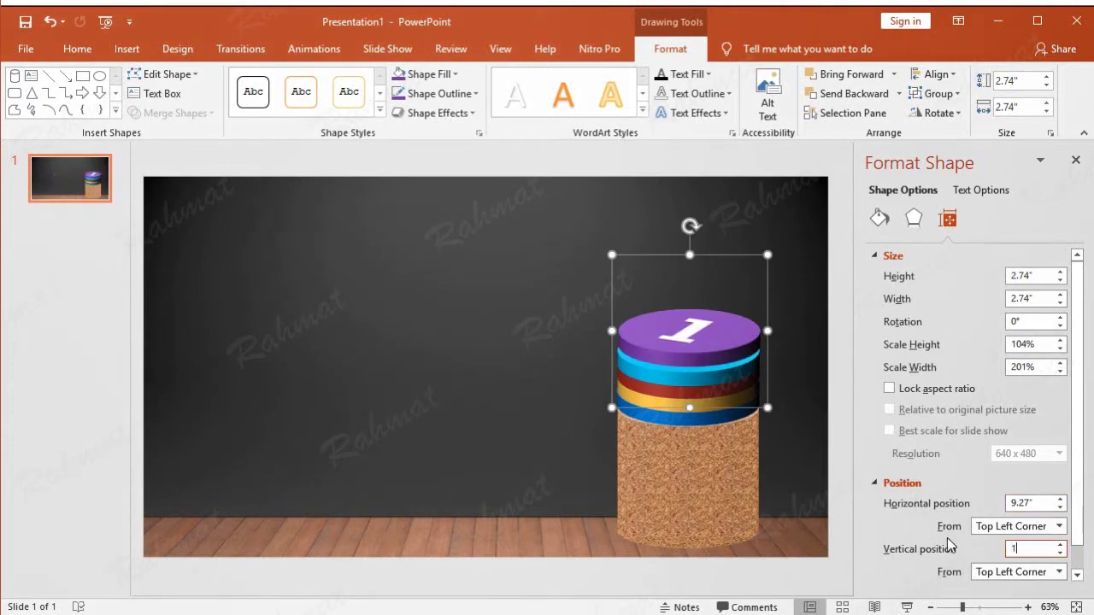
type(".79")
key("Return")
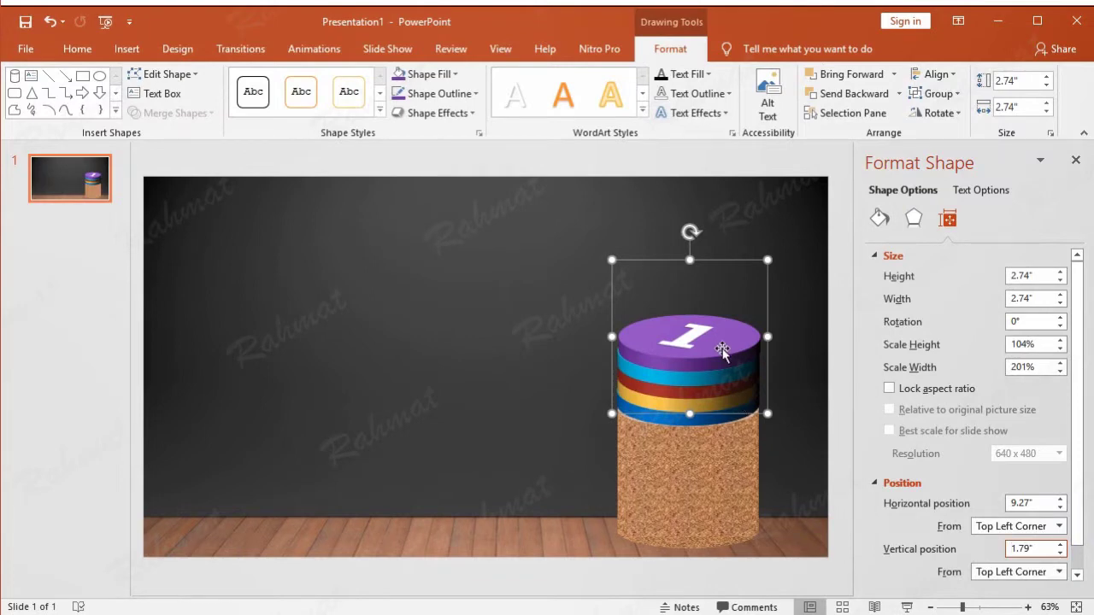
left_click(736, 225)
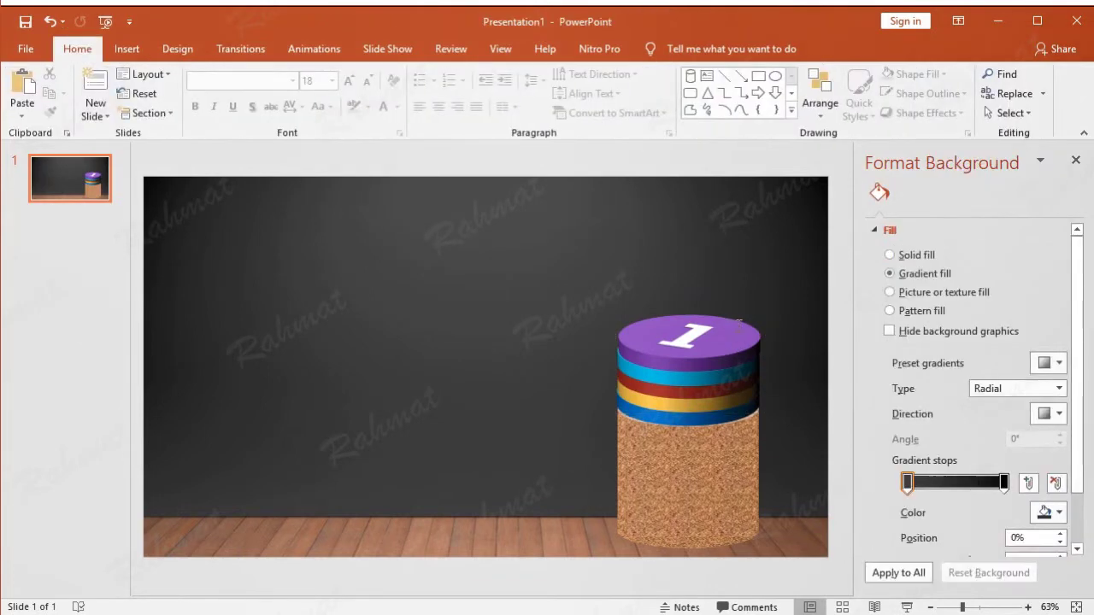
Open the Selection Pane from Home > Select.
left_click(748, 326)
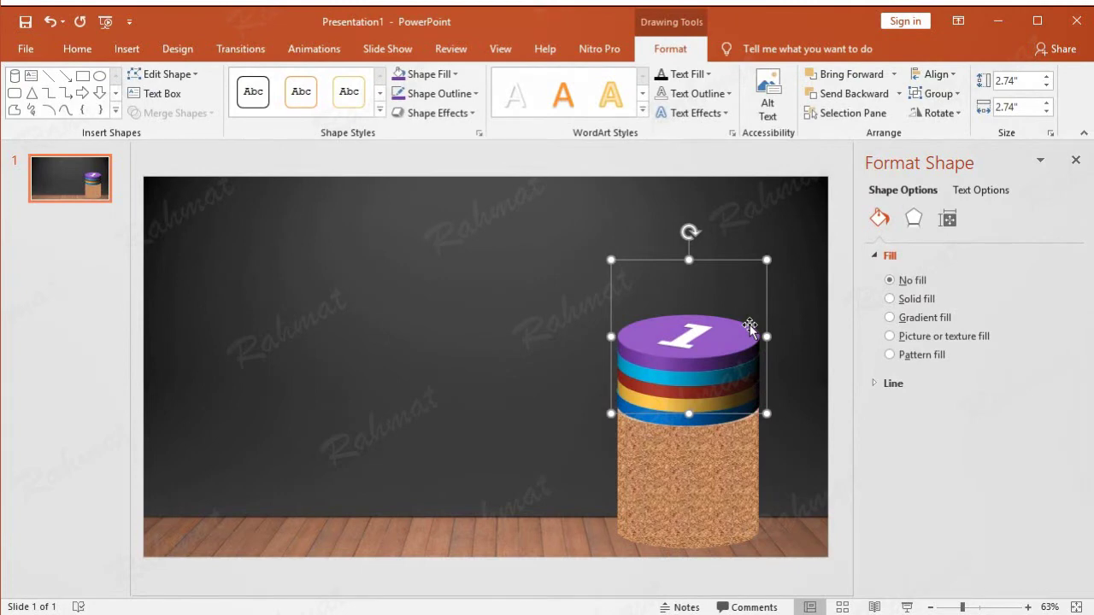
left_click(519, 242)
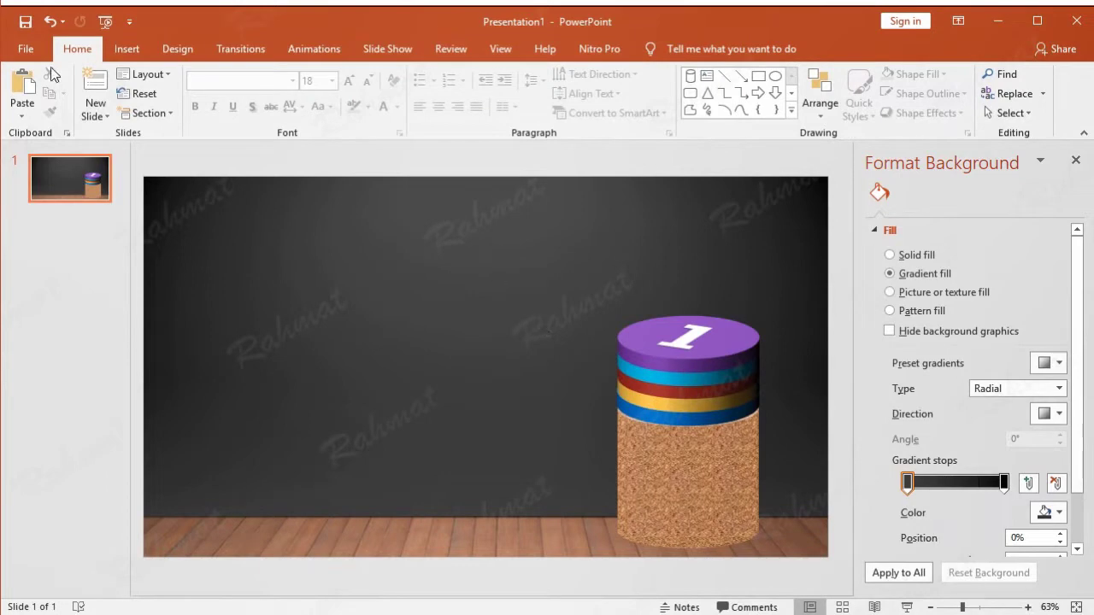
left_click(1008, 113)
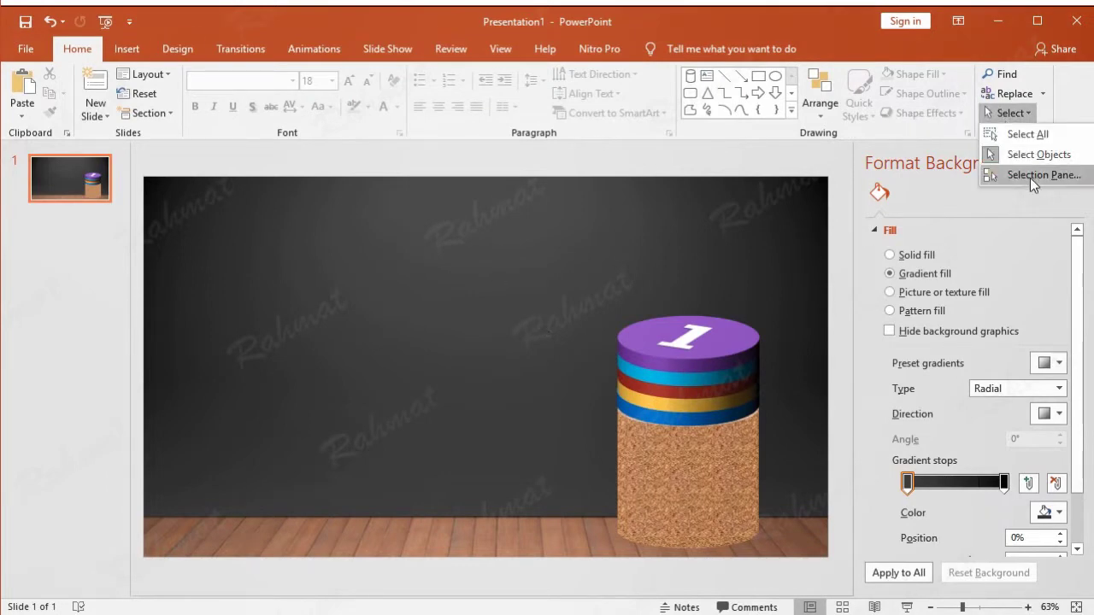
left_click(1030, 176)
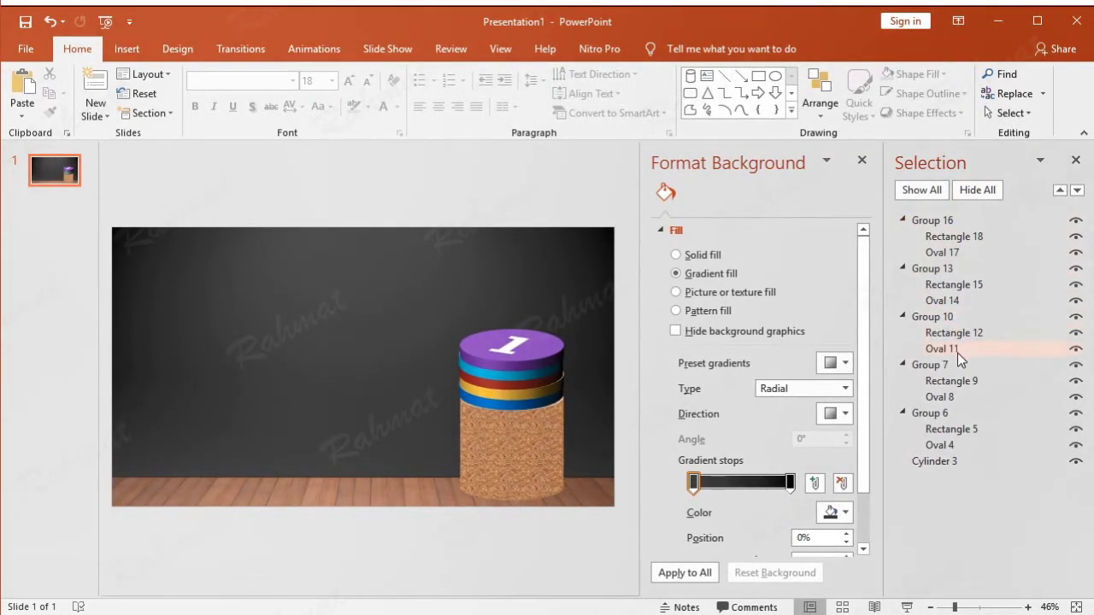
Hide Groups 16, 13, 10 and 7, then select Group 6, the blue 5 disc.
left_click(1077, 221)
left_click(1078, 222)
left_click(1077, 221)
left_click(1076, 269)
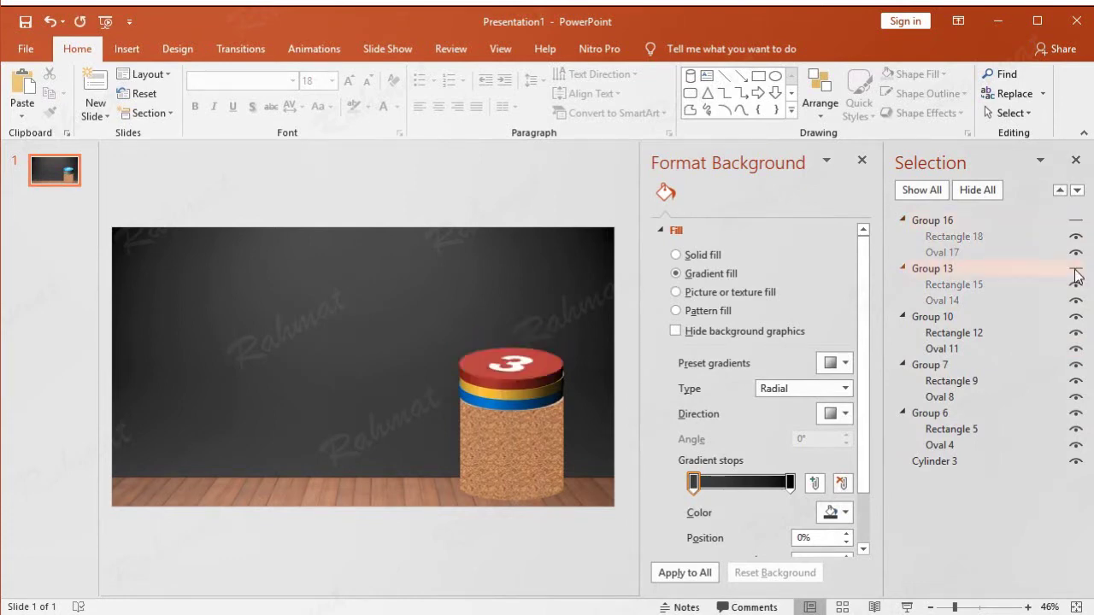
left_click(1076, 317)
left_click(1076, 365)
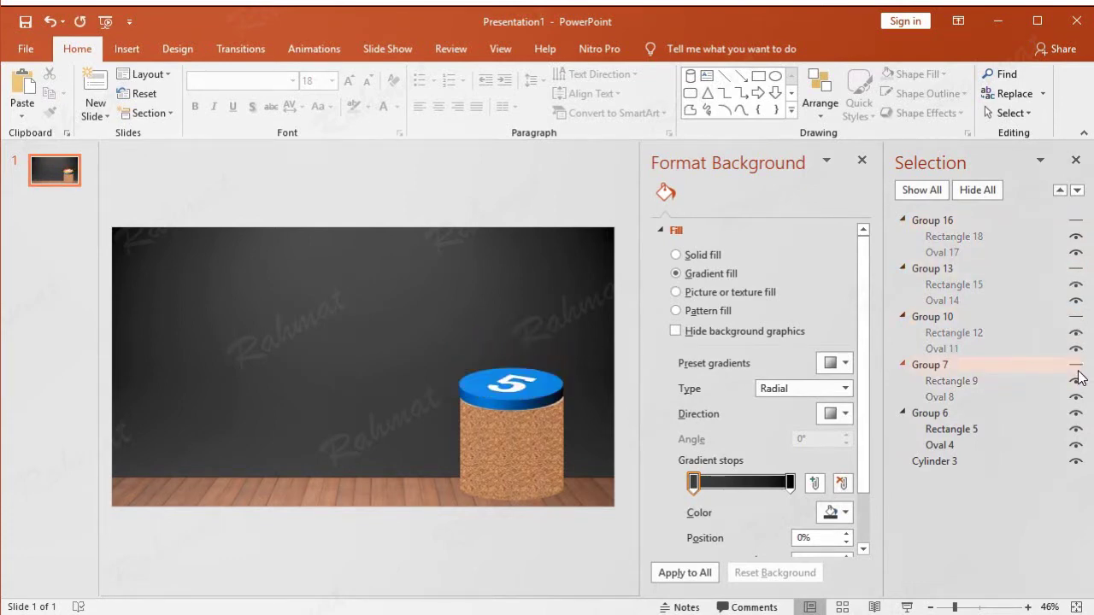
left_click(937, 414)
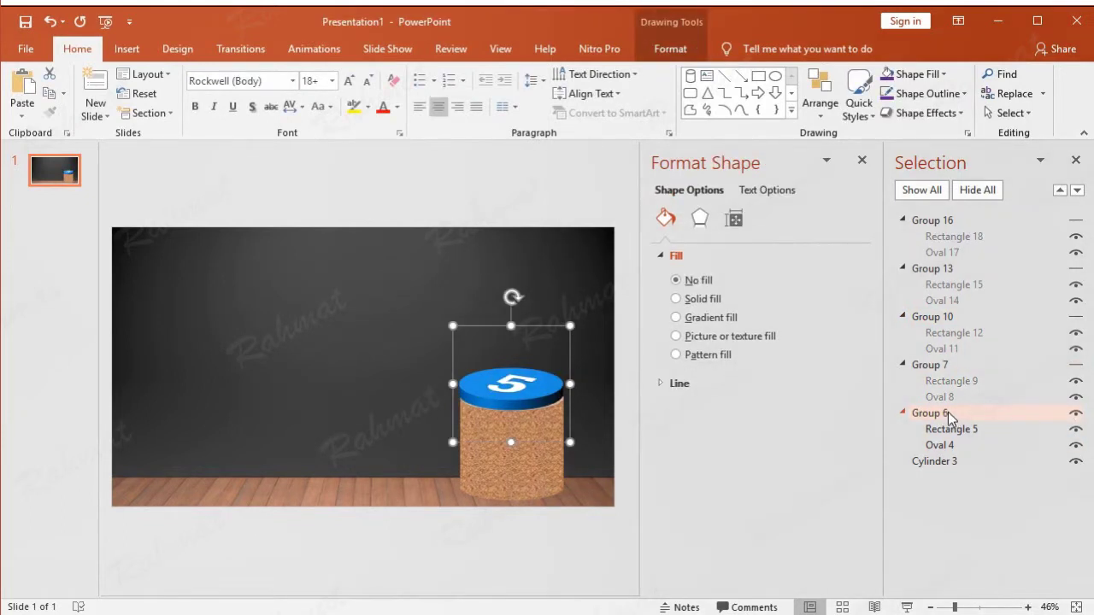
Rename Group 6 to 5, unhide the yellow 4 disc, and rename Group 7 to 4.
left_click(947, 412)
type("5")
key("Return")
left_click(1076, 365)
left_click(950, 365)
left_click(956, 365)
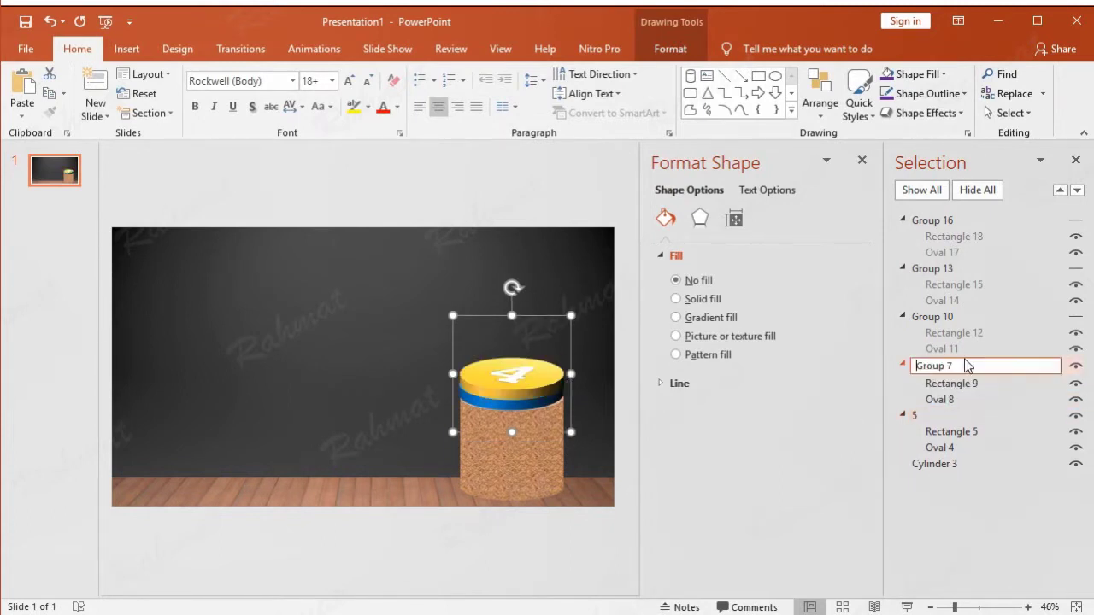
left_click_drag(969, 365, 924, 368)
type("4")
key("Return")
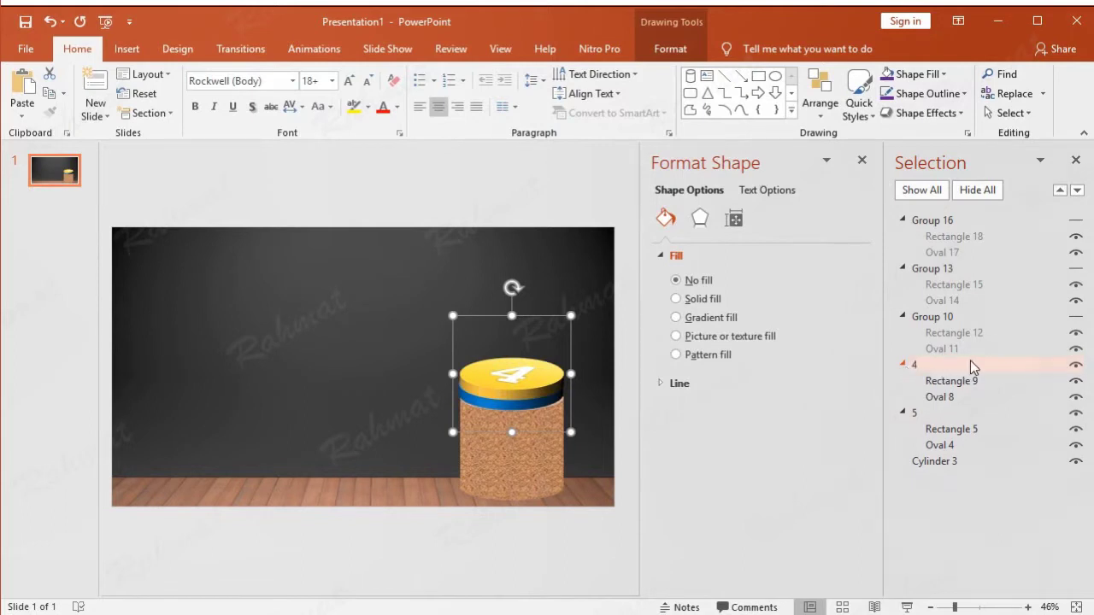
Rename Group 10 to 3, undoing and redoing once to restore the red 3 disc.
left_click(962, 318)
key("Left")
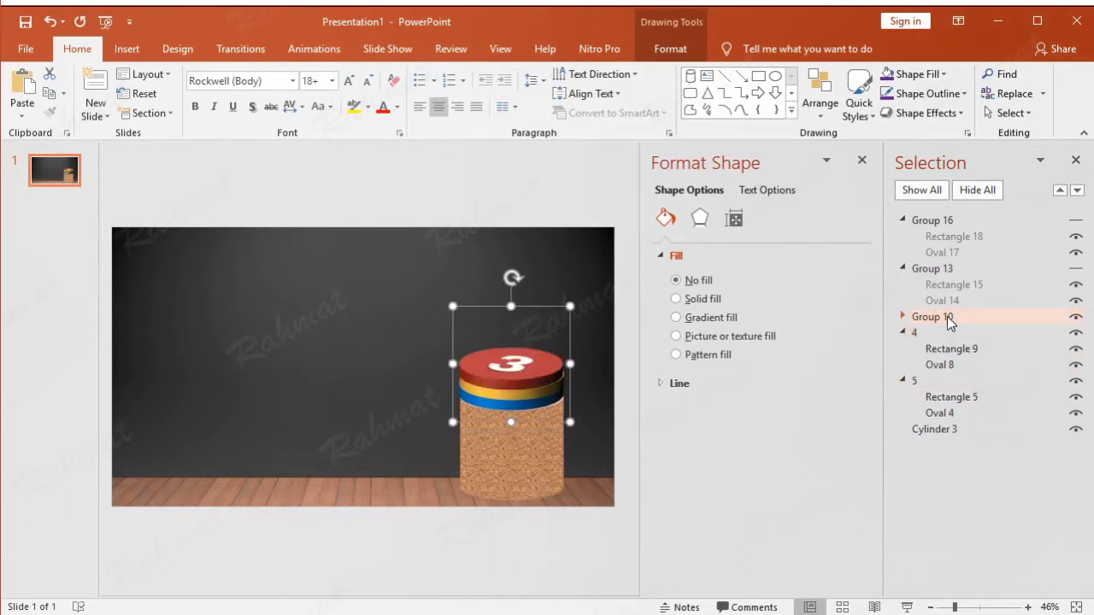
left_click(962, 318)
left_click_drag(960, 318, 880, 325)
type("3")
key("Return")
left_click(49, 23)
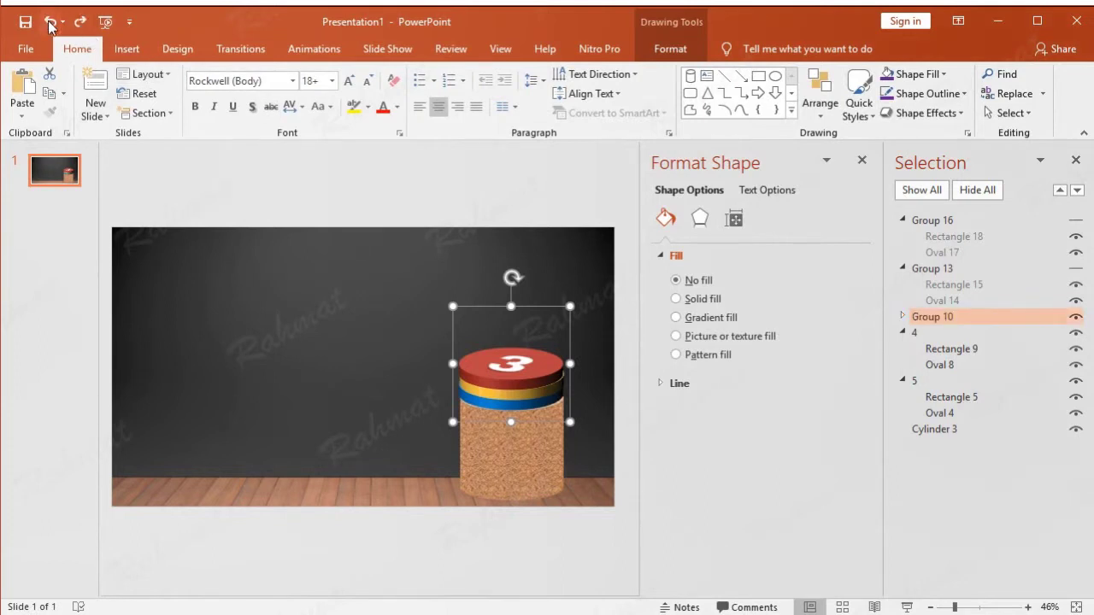
left_click(49, 24)
left_click(79, 23)
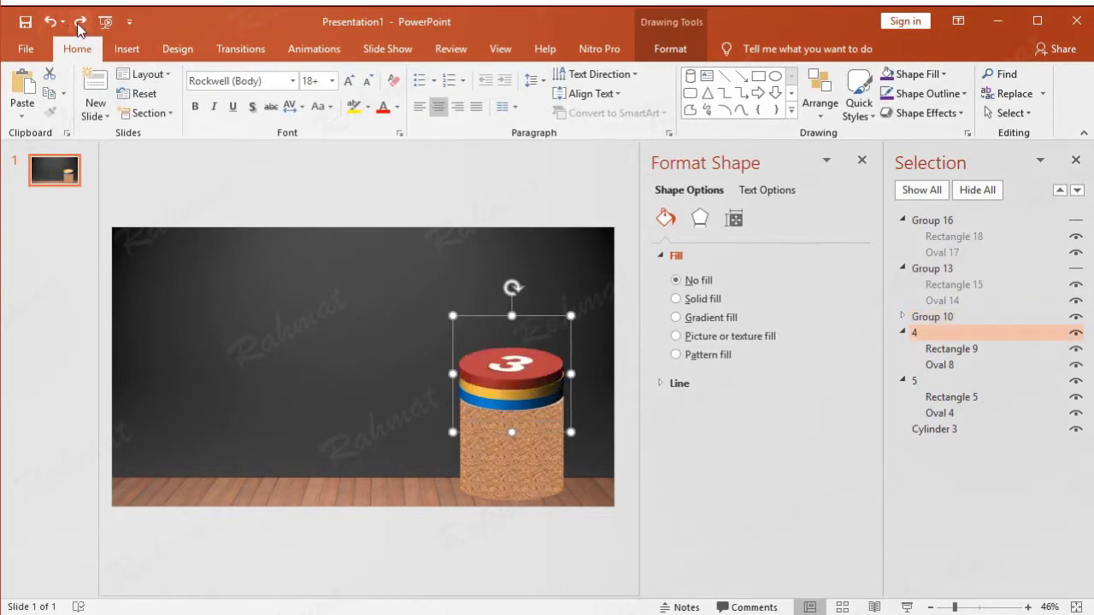
left_click(991, 318)
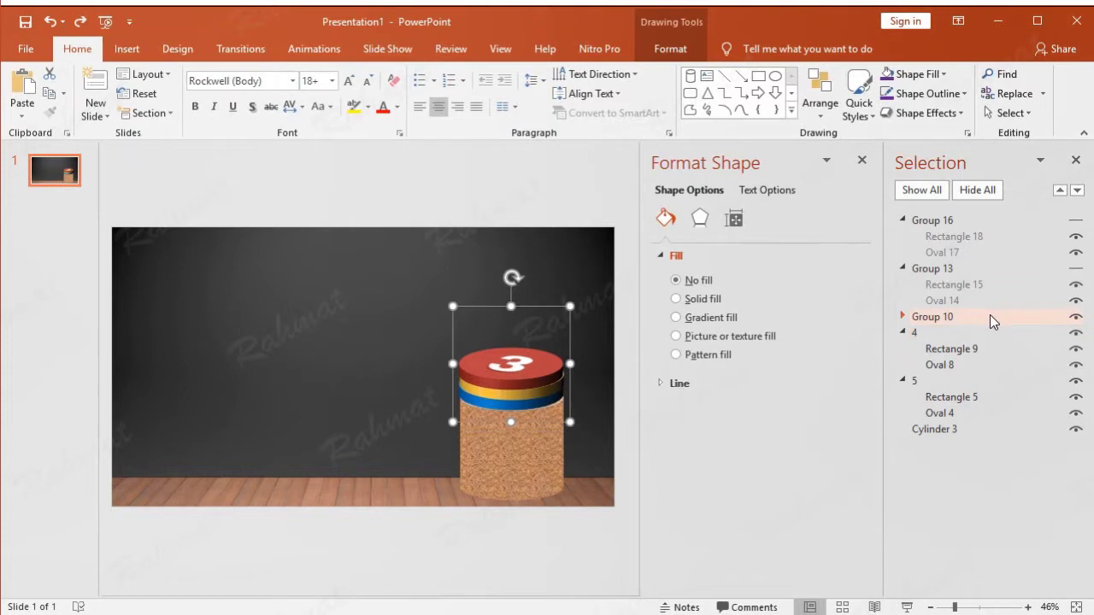
left_click(992, 317)
key("ctrl+a")
type("3")
key("Return")
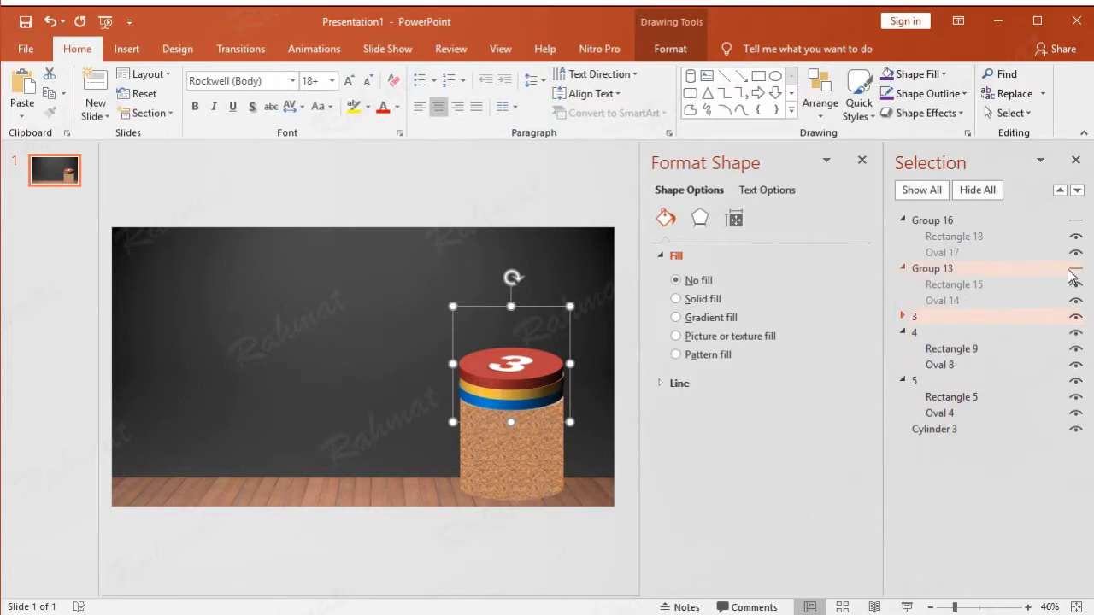
Rename Group 13 to 2, unhide the purple 1 disc group, and begin renaming Group 16.
left_click(1067, 268)
left_click(920, 268)
key("ctrl+a")
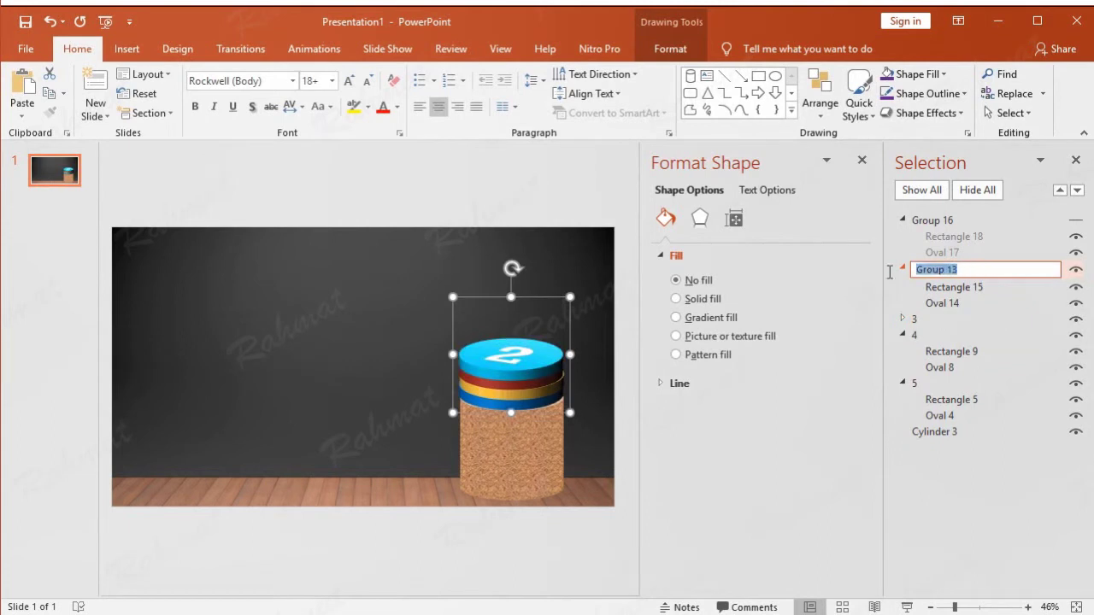
type("2")
left_click(1076, 221)
left_click(961, 218)
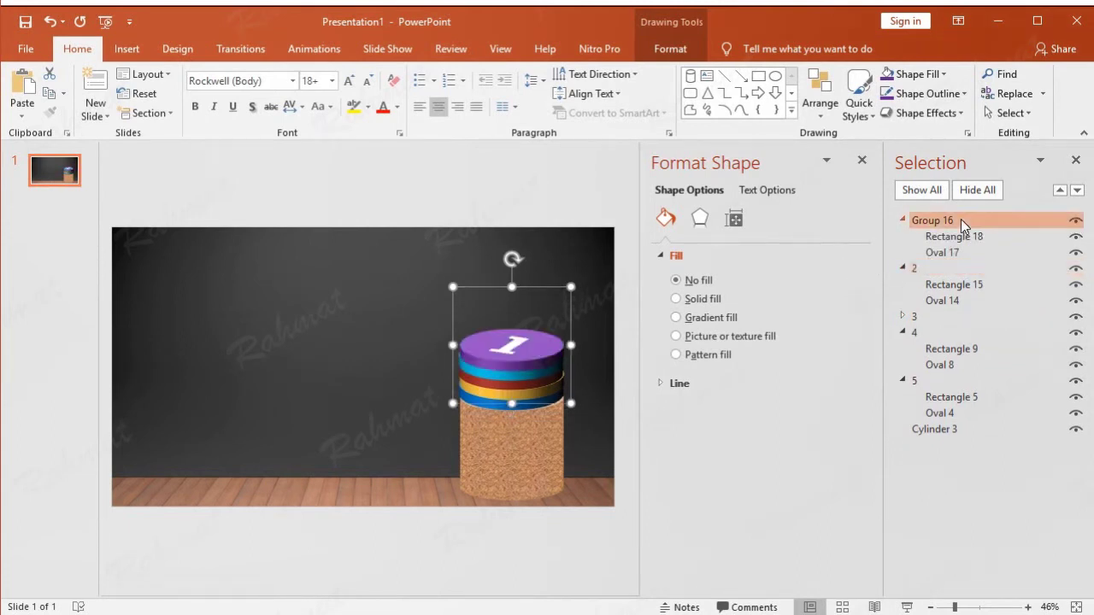
double_click(975, 220)
Name Group 16 '1' and close the Format Background and Selection panes.
type("1")
key("Return")
left_click(585, 180)
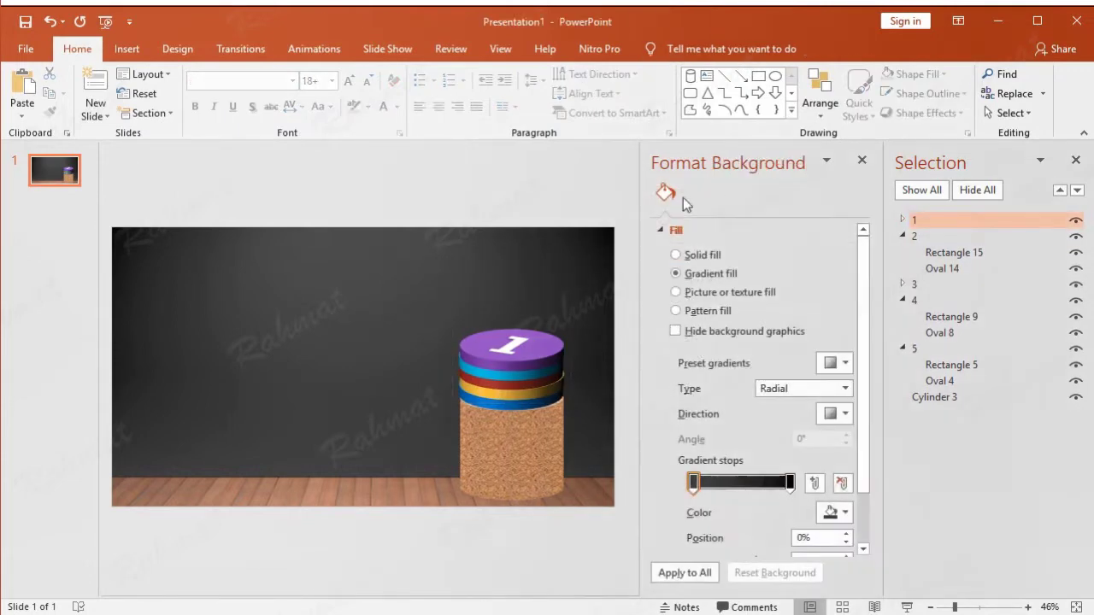
left_click(863, 161)
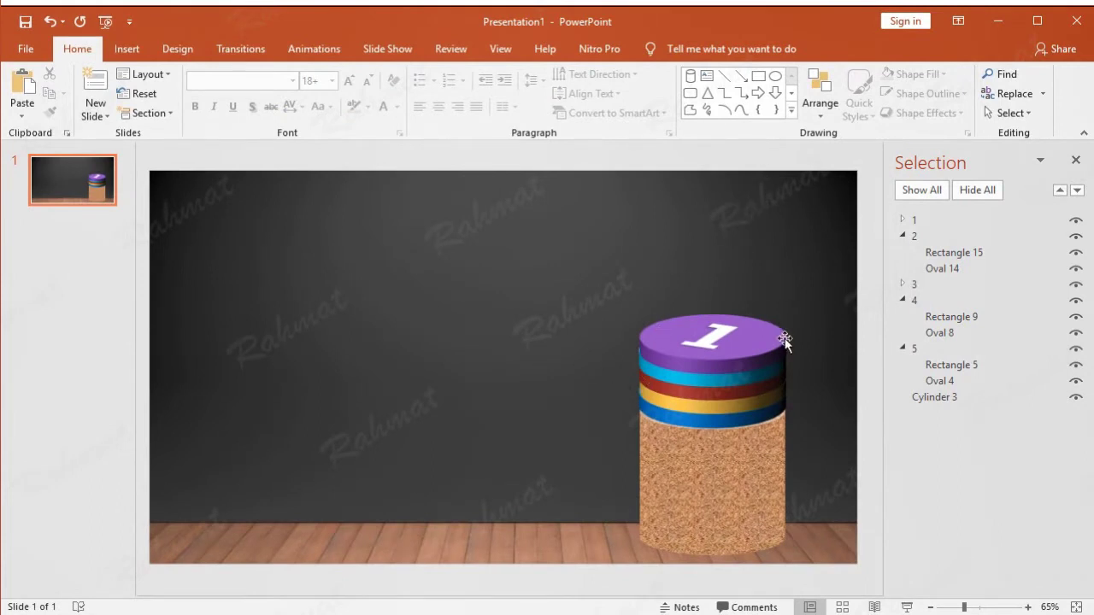
left_click(1076, 159)
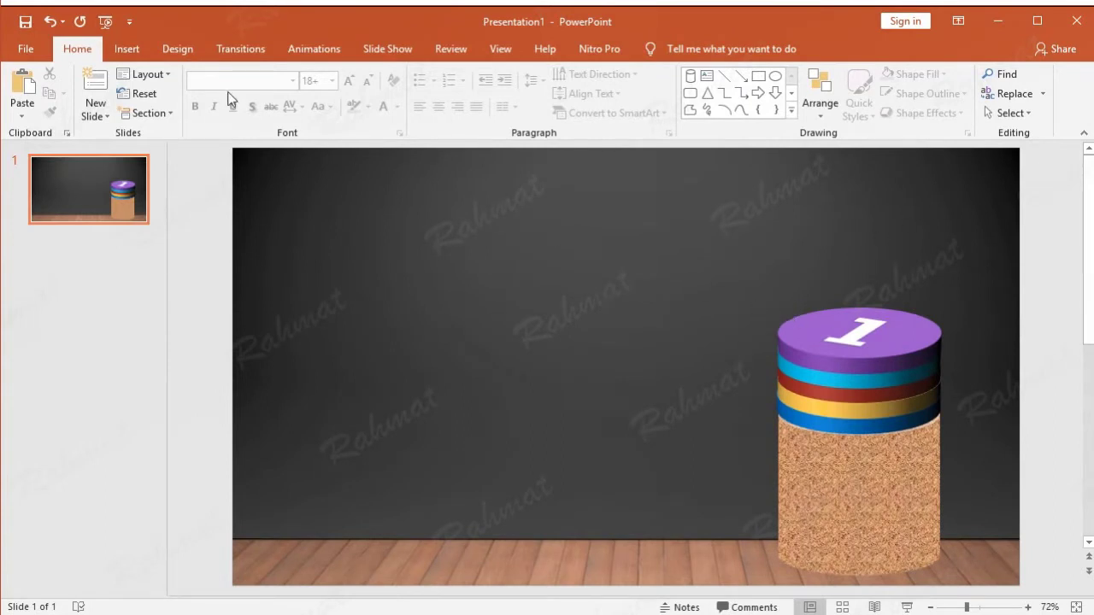
Open the Animation Pane from the Animations tab.
left_click(388, 53)
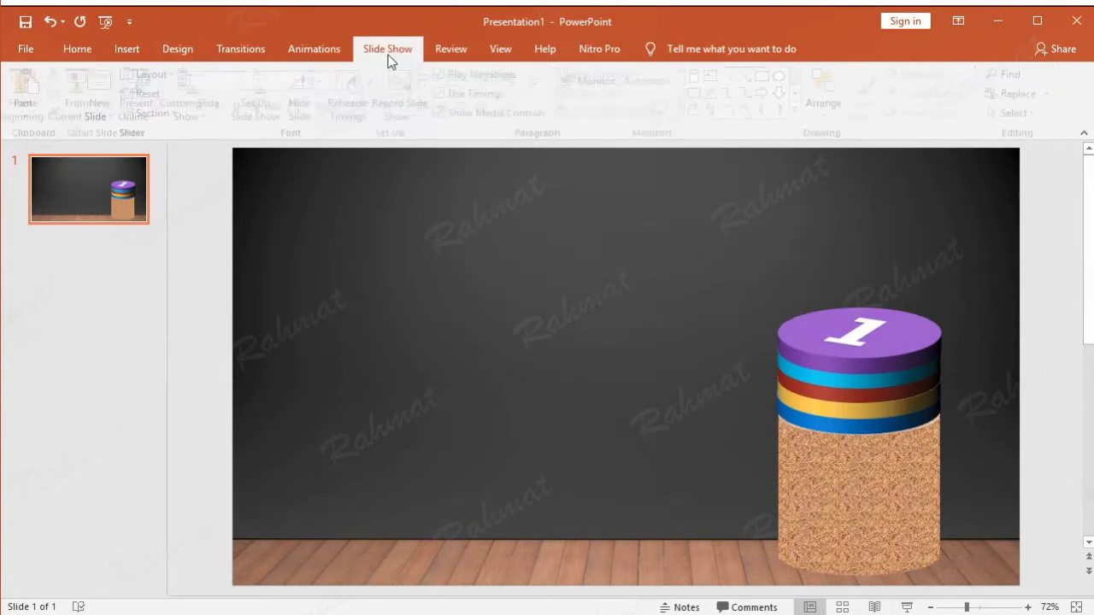
left_click(313, 53)
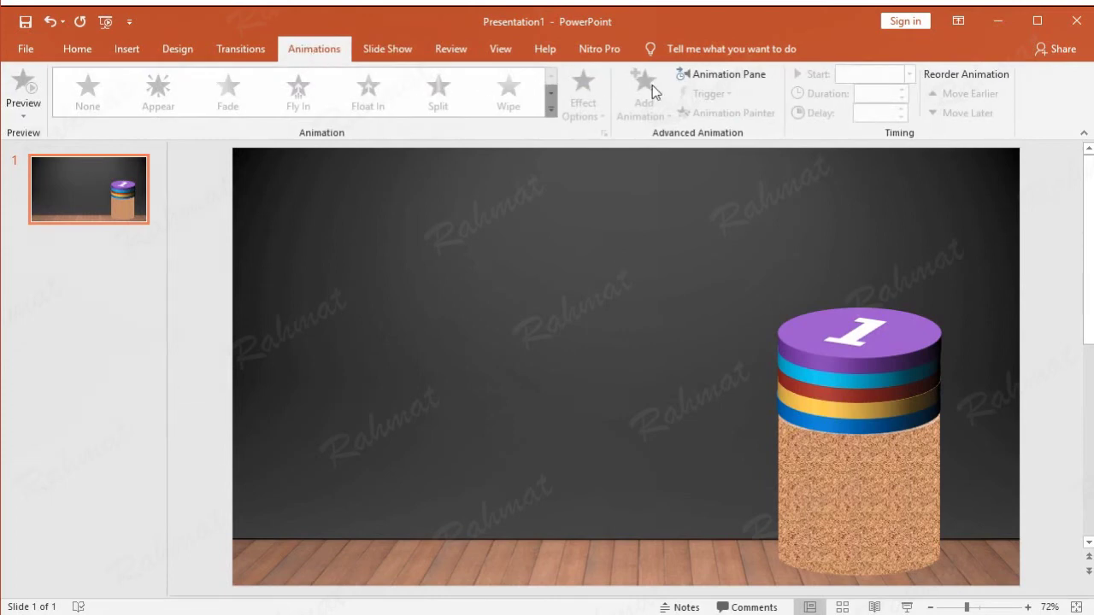
left_click(702, 77)
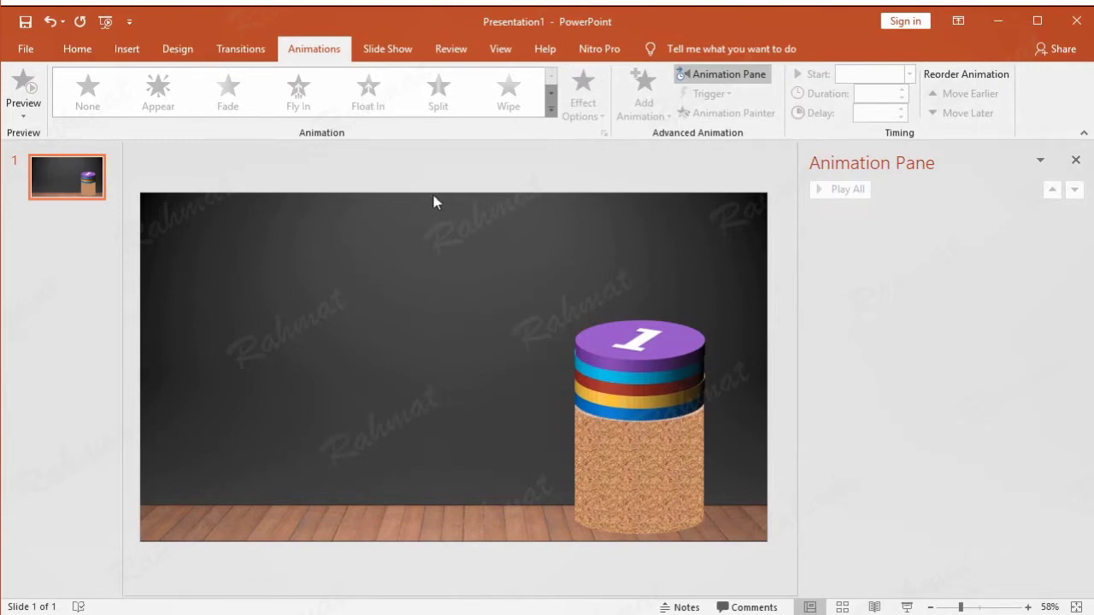
left_click(125, 52)
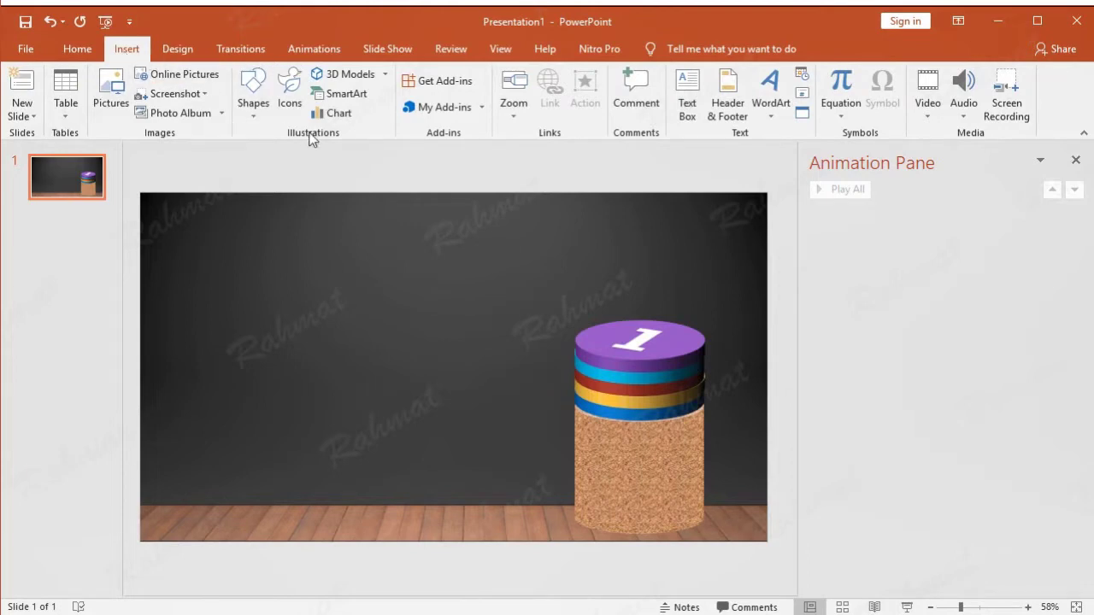
Draw an oval on the left of the slide and size it 2.48" by 2.48".
left_click(259, 119)
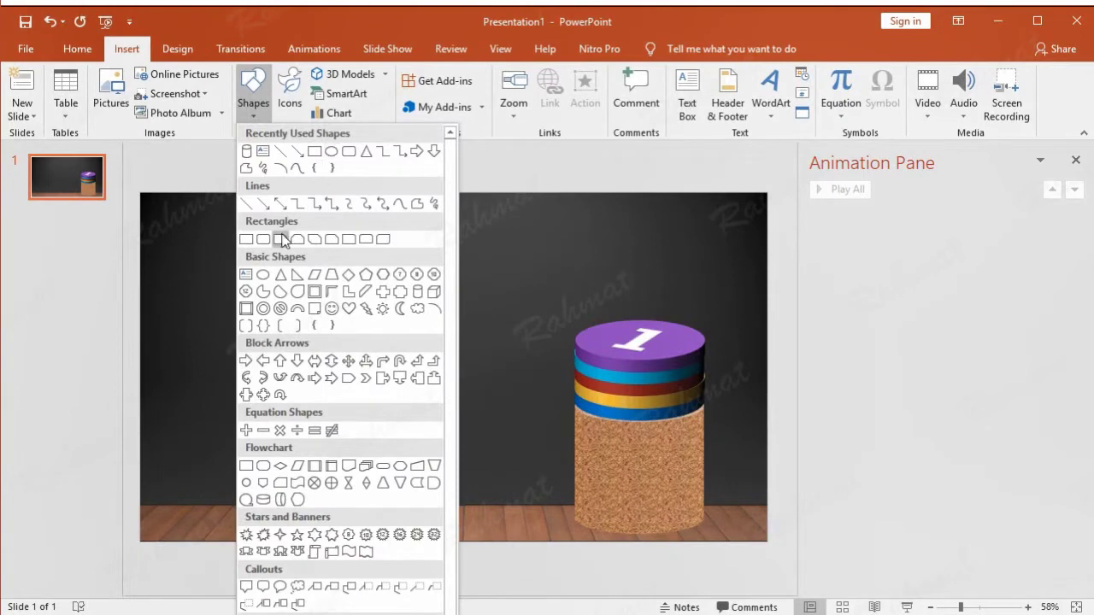
left_click(262, 274)
left_click_drag(293, 276, 378, 365)
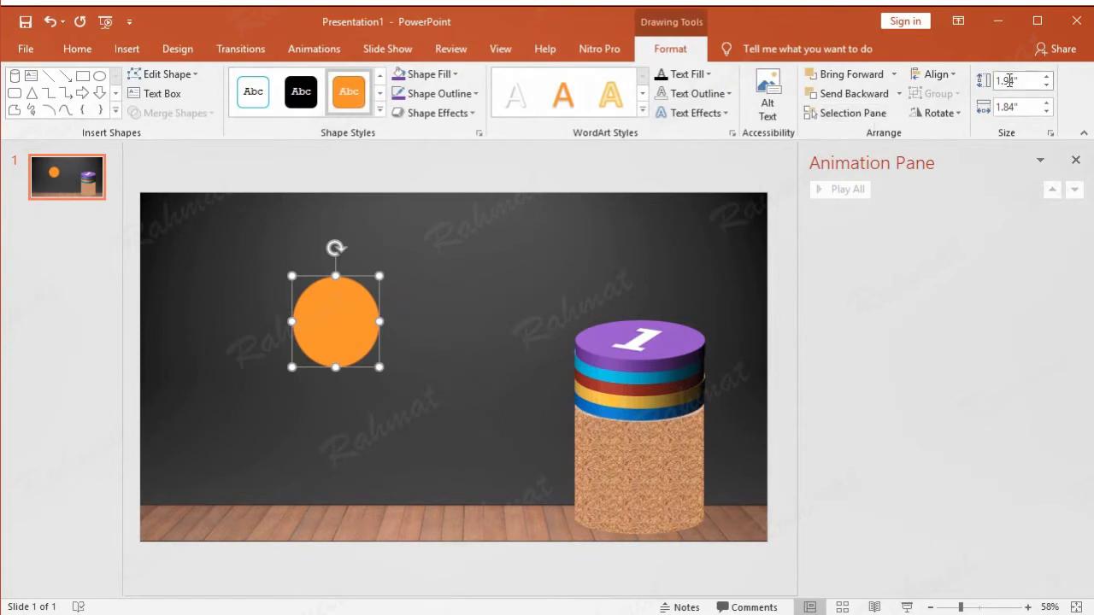
left_click_drag(1027, 81, 1062, 97)
type("3")
type("2")
type("8")
key("Tab")
type("2.4")
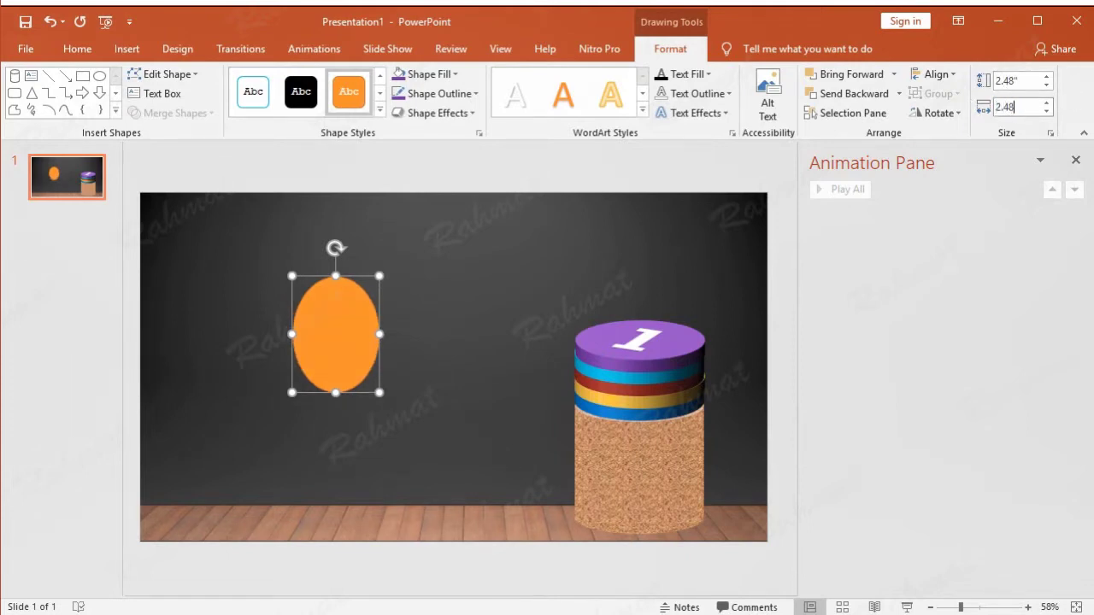
key("Return")
key("Escape")
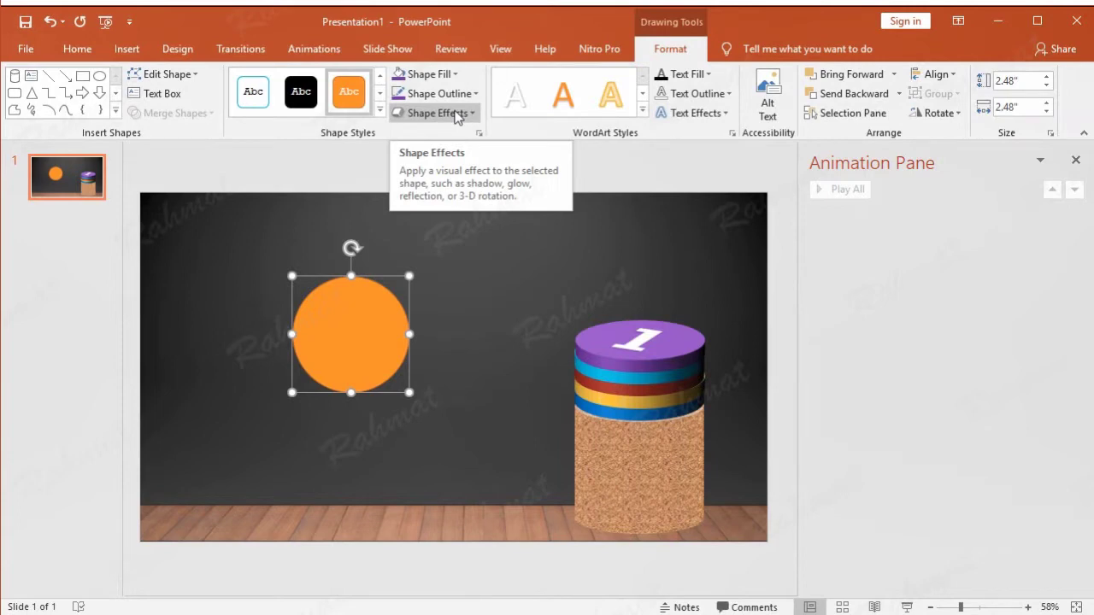
Give the circle a 3-D format with no top bevel and a 20.5 pt depth.
left_click(473, 116)
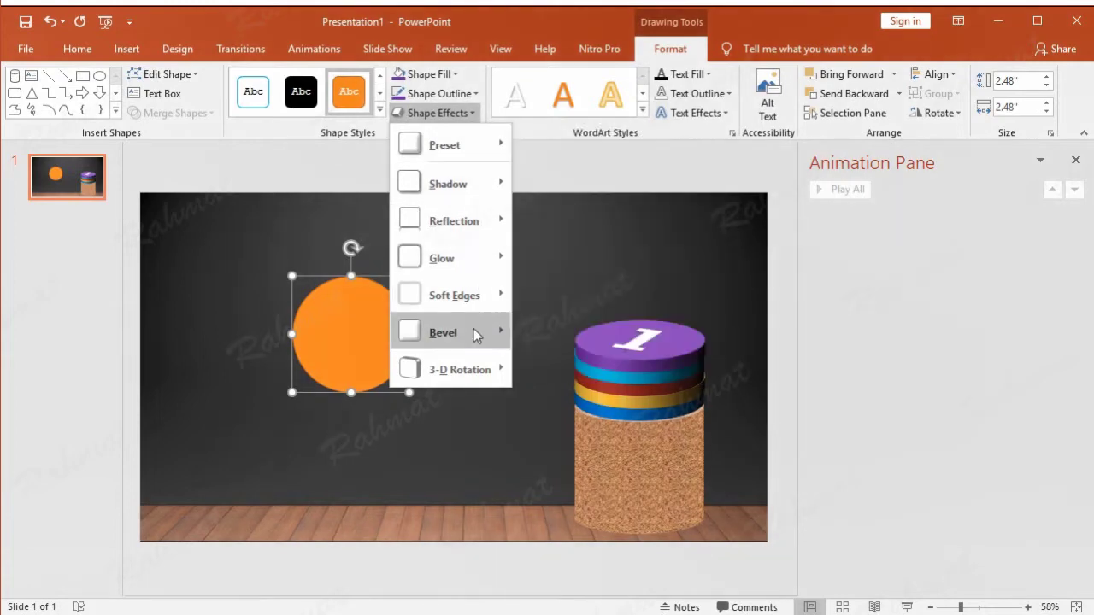
mouse_move(484, 378)
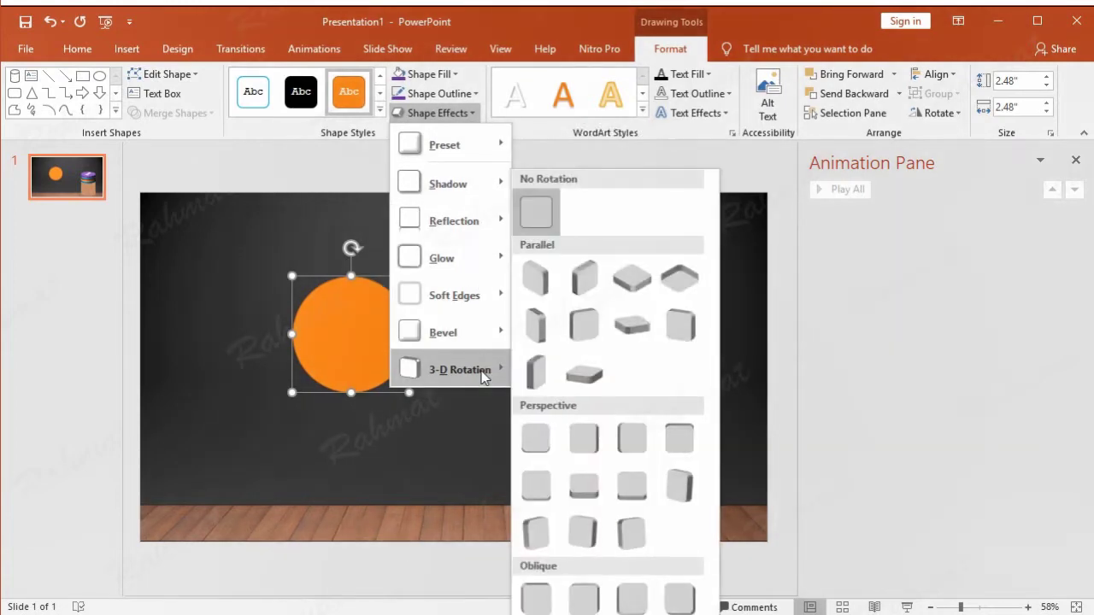
left_click(584, 595)
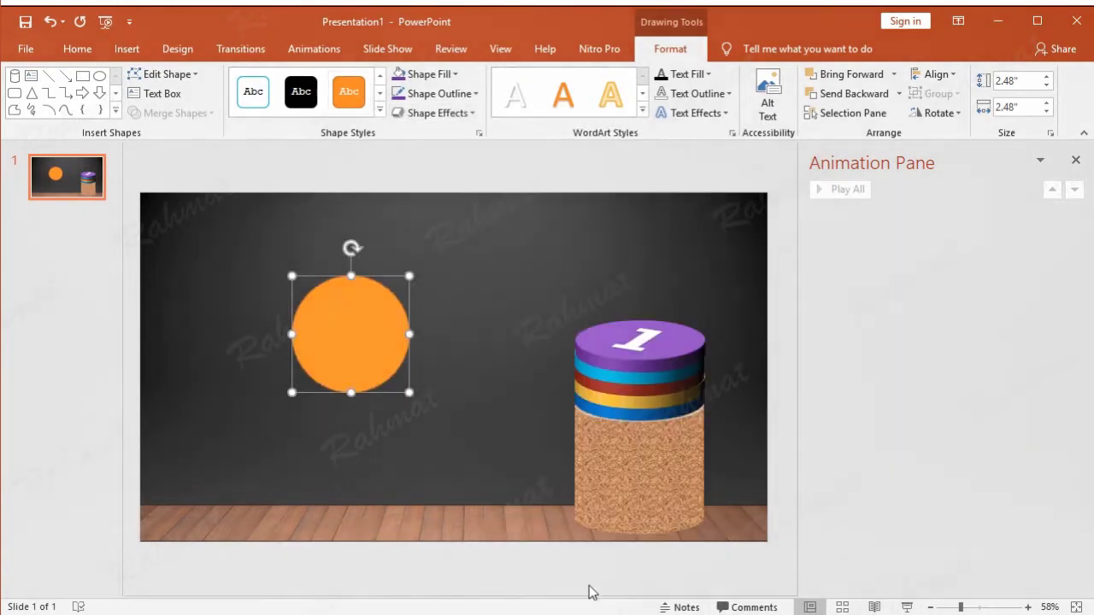
left_click(466, 115)
mouse_move(500, 334)
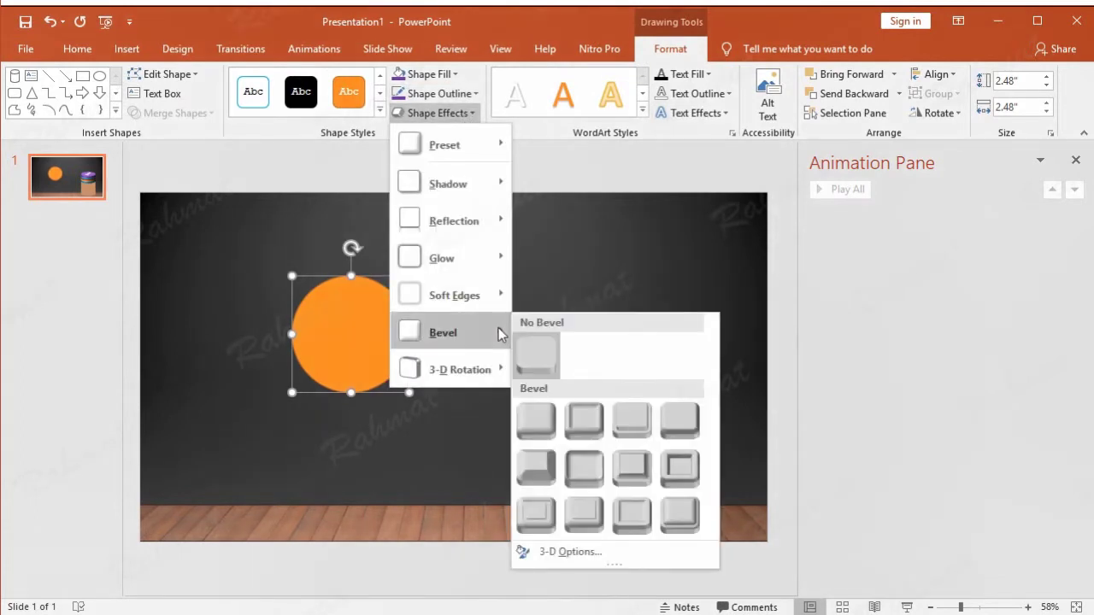
left_click(572, 551)
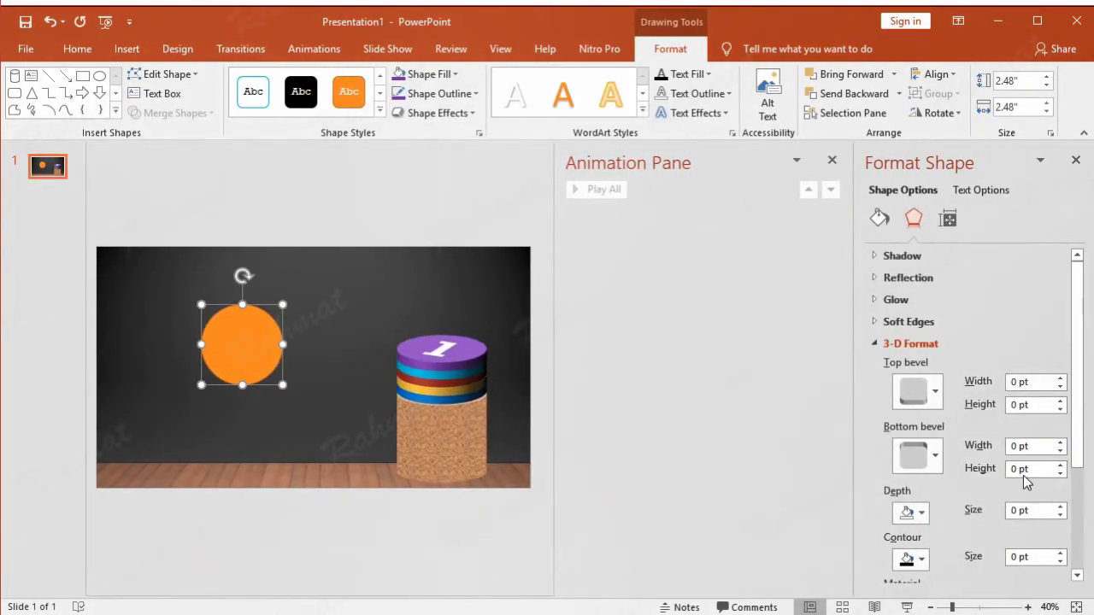
left_click(921, 391)
left_click(933, 459)
double_click(1022, 511)
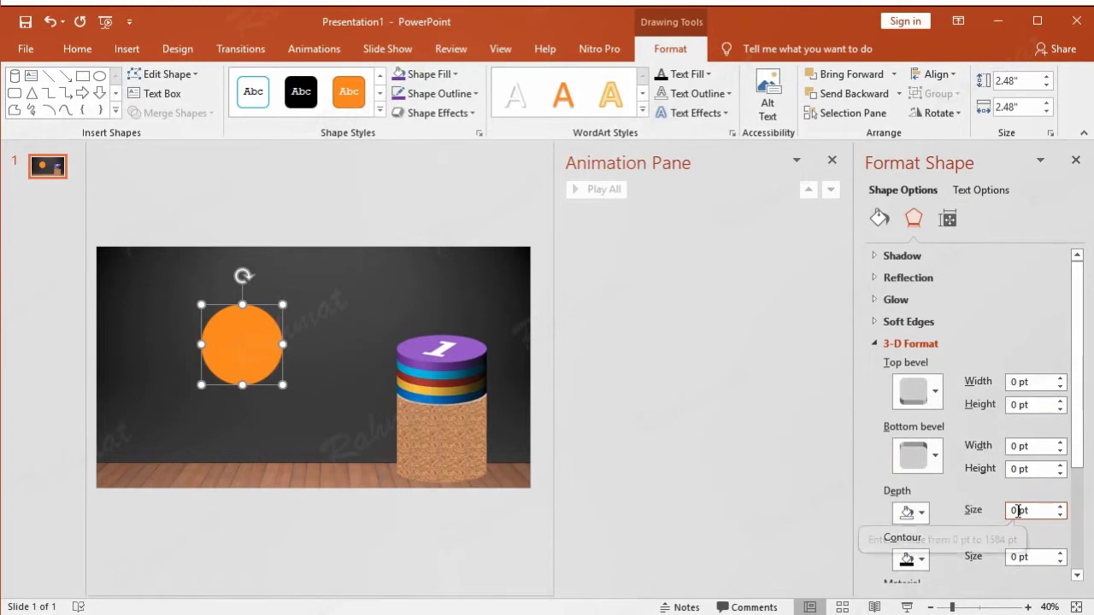
type("20.5")
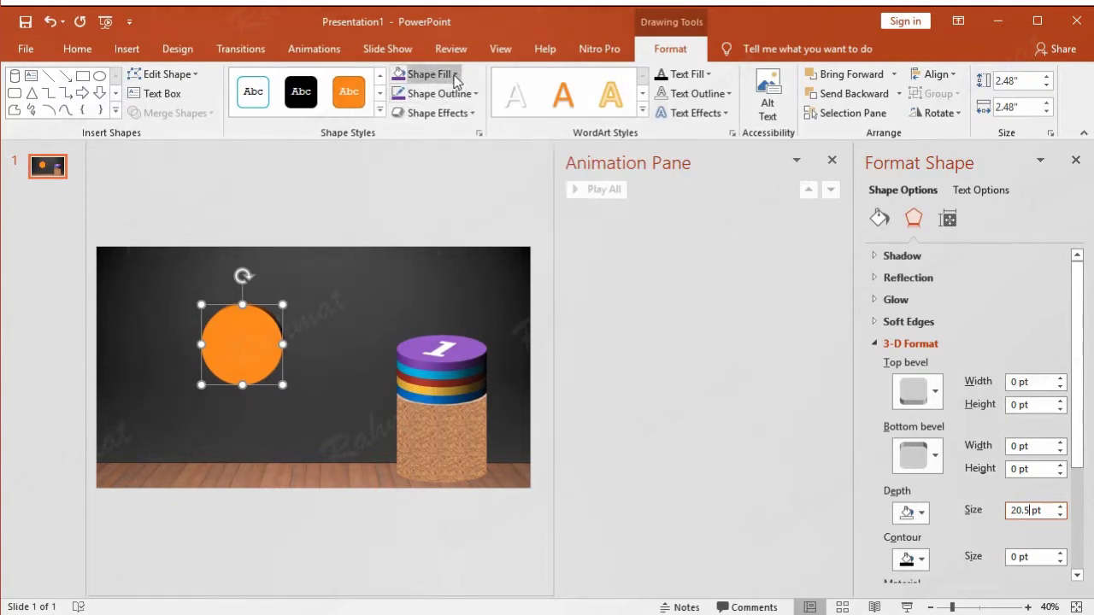
Fill and outline the circle in purple, then close the Animation Pane.
left_click(455, 77)
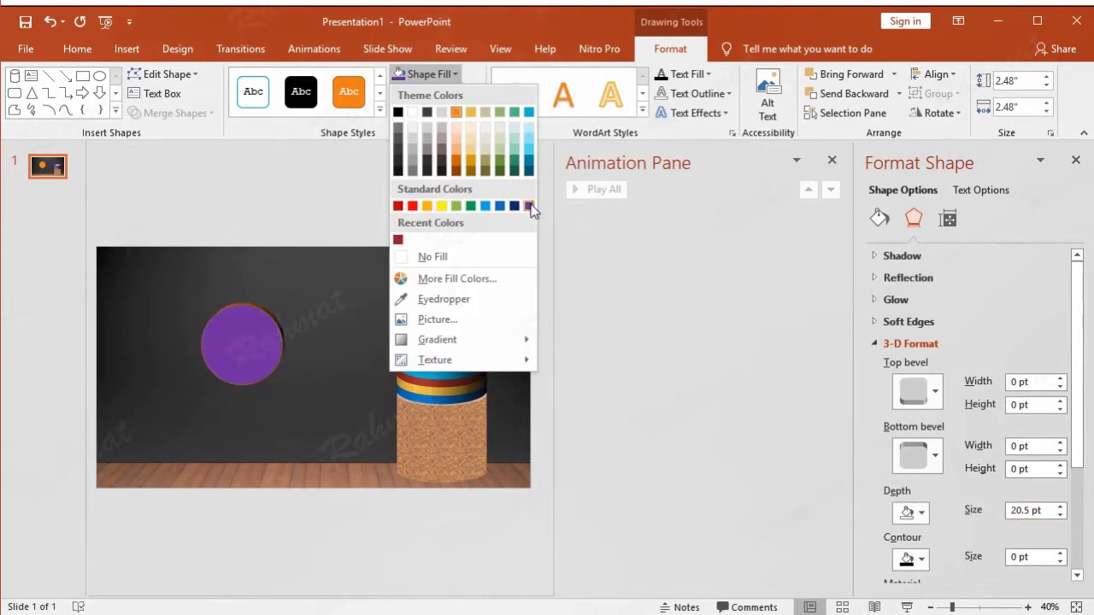
left_click(528, 206)
left_click(438, 93)
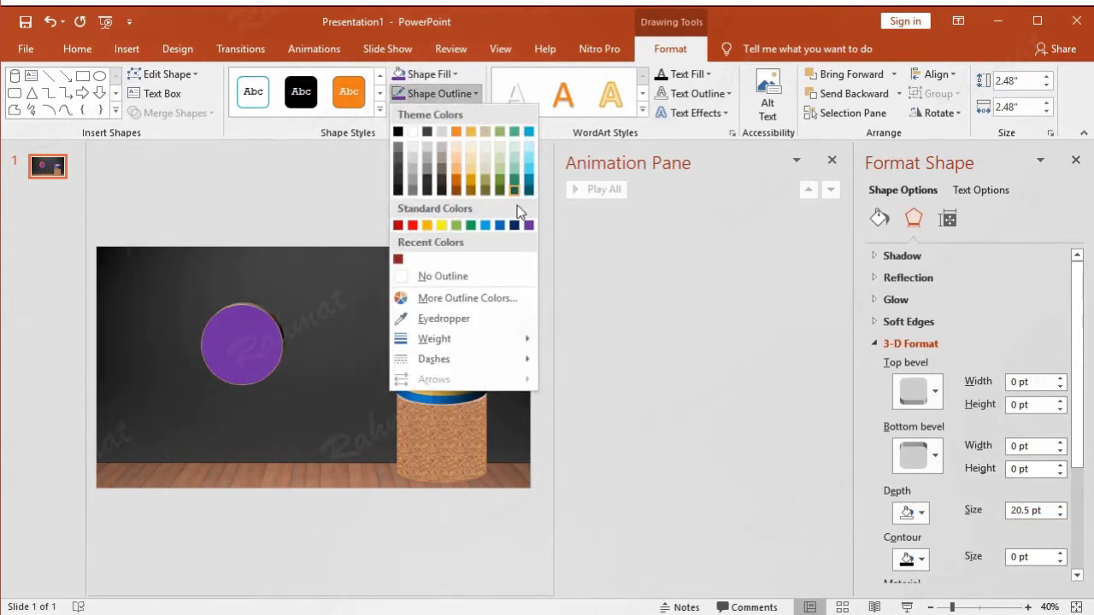
left_click(527, 221)
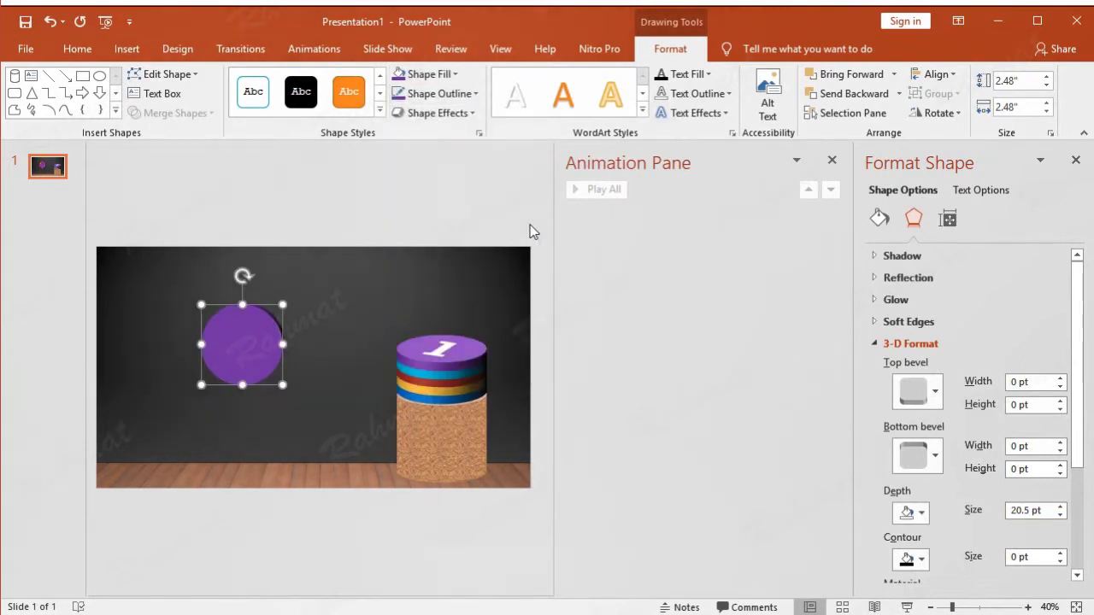
right_click(268, 305)
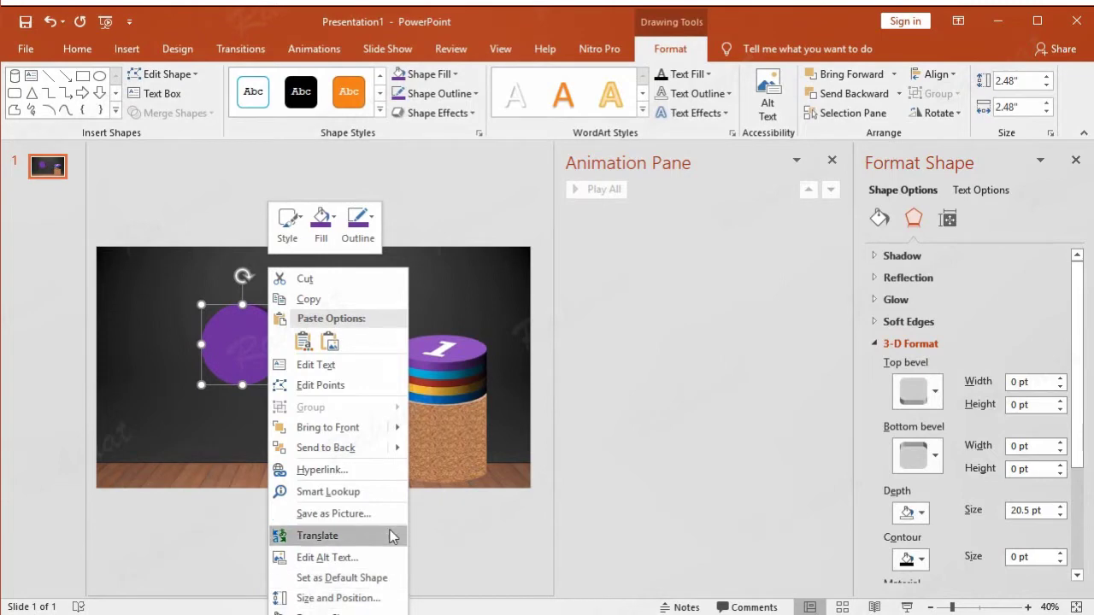
left_click(451, 207)
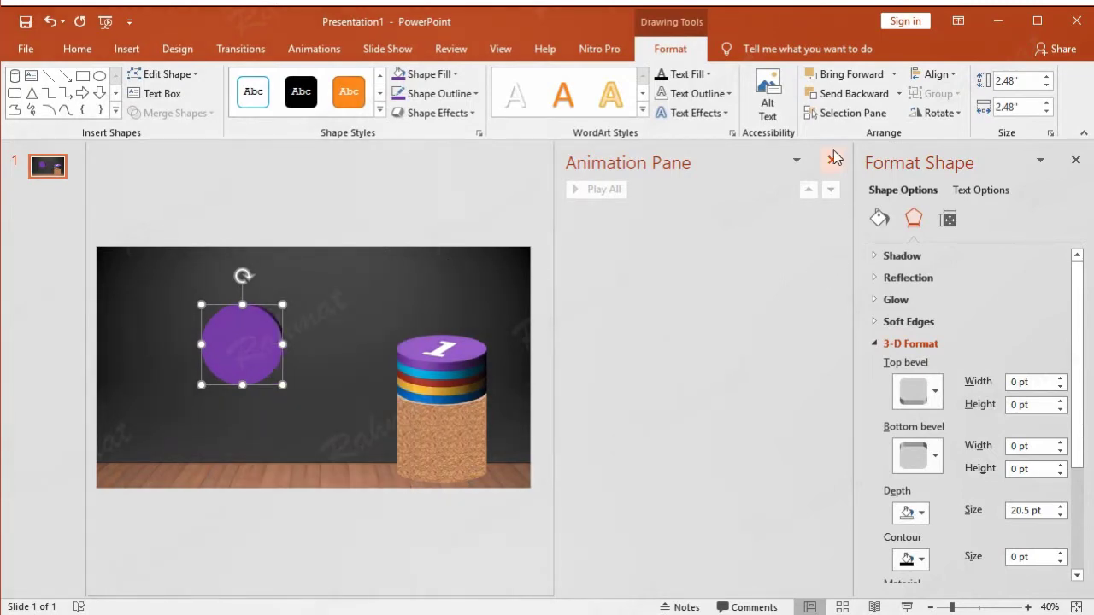
left_click(832, 160)
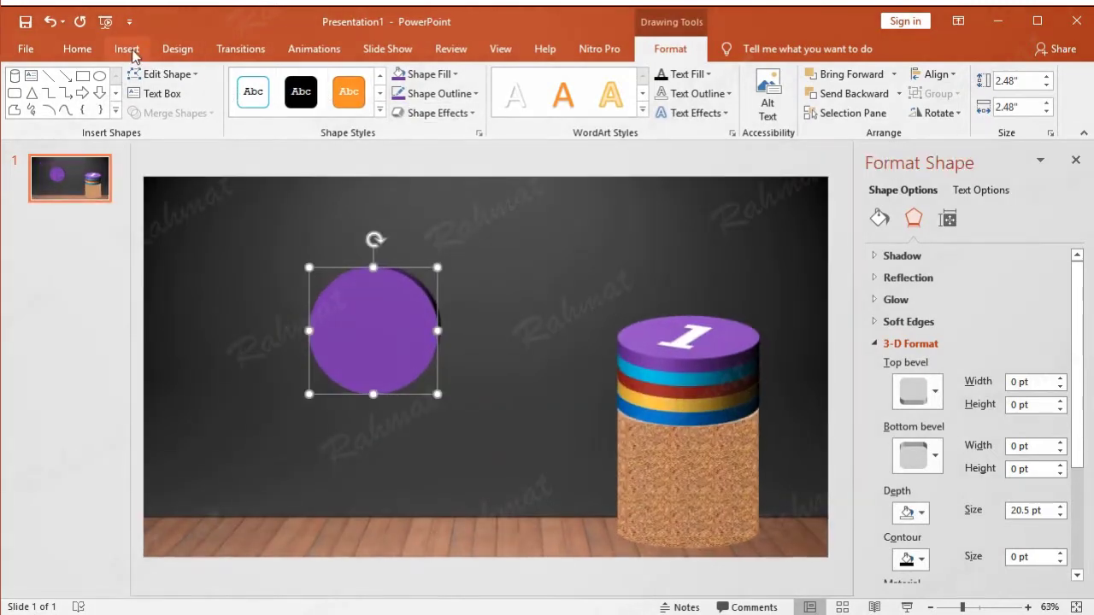
Insert a WordArt text box containing the numeral 1.
left_click(137, 53)
left_click(771, 102)
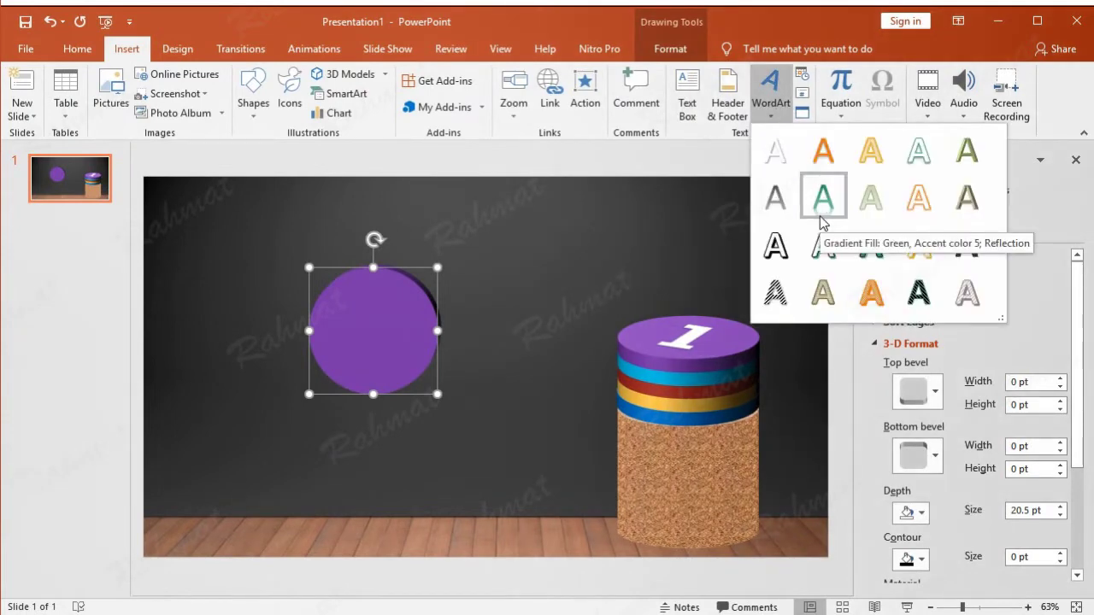
left_click(922, 164)
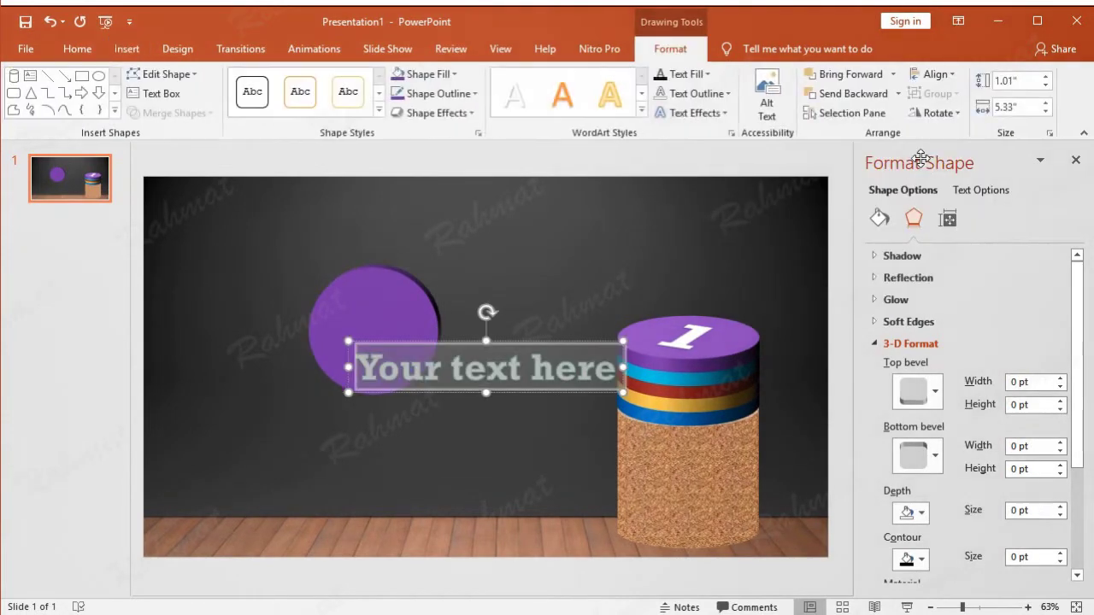
type("1")
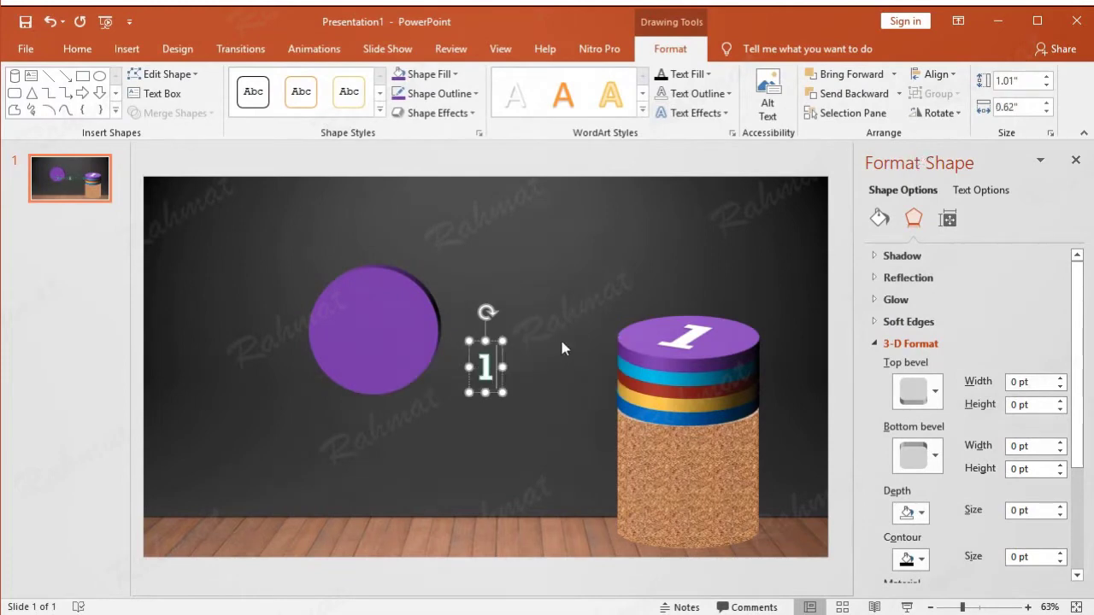
Set the WordArt 1 to a 120 pt font size.
double_click(484, 365)
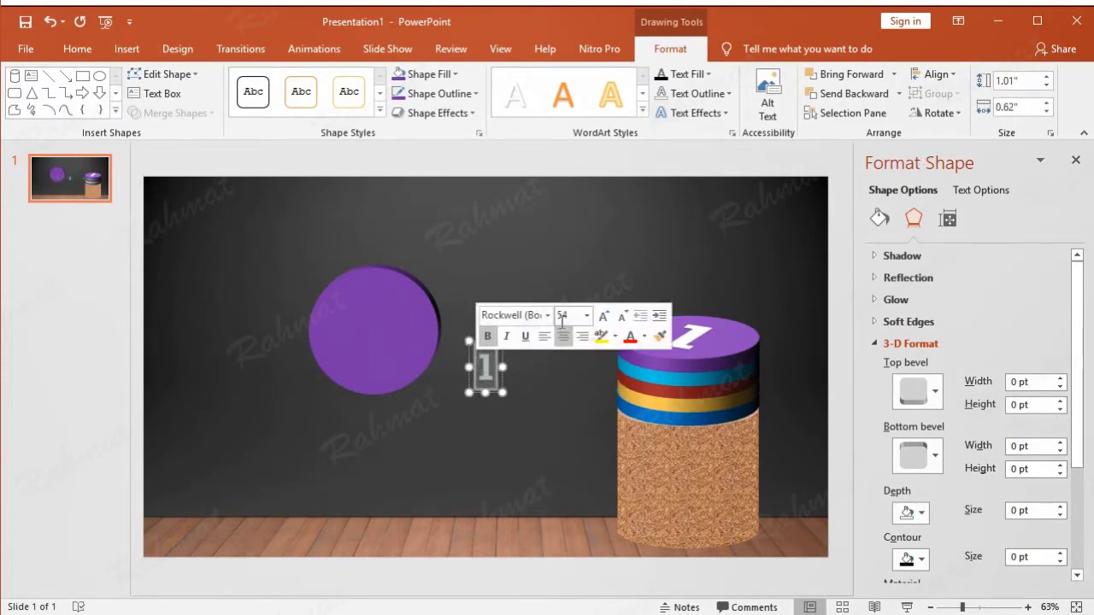
left_click(76, 49)
left_click(310, 82)
key("Left")
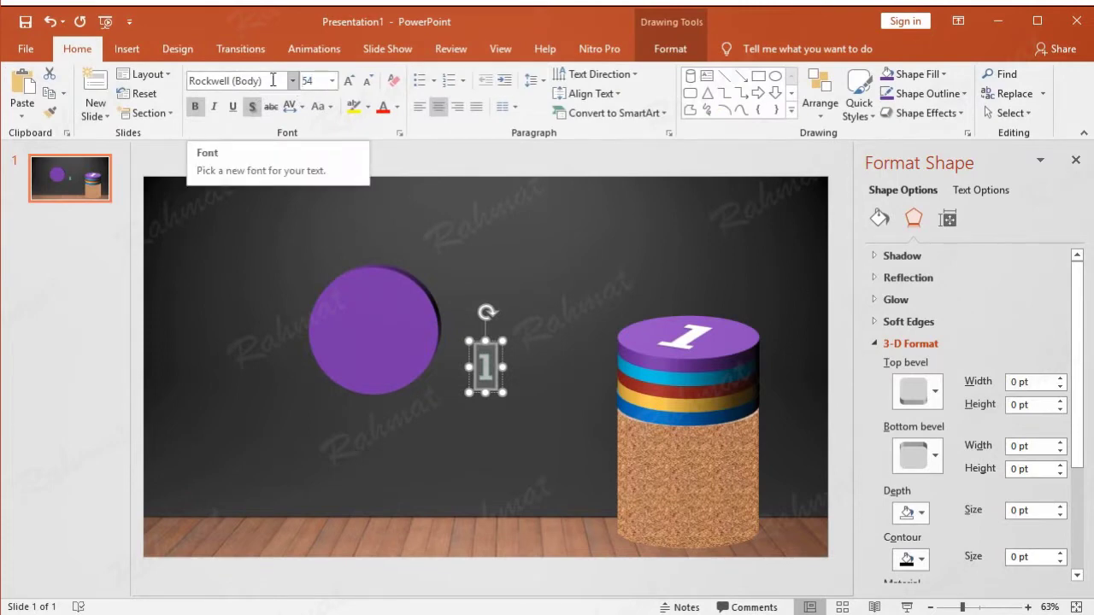
type("120")
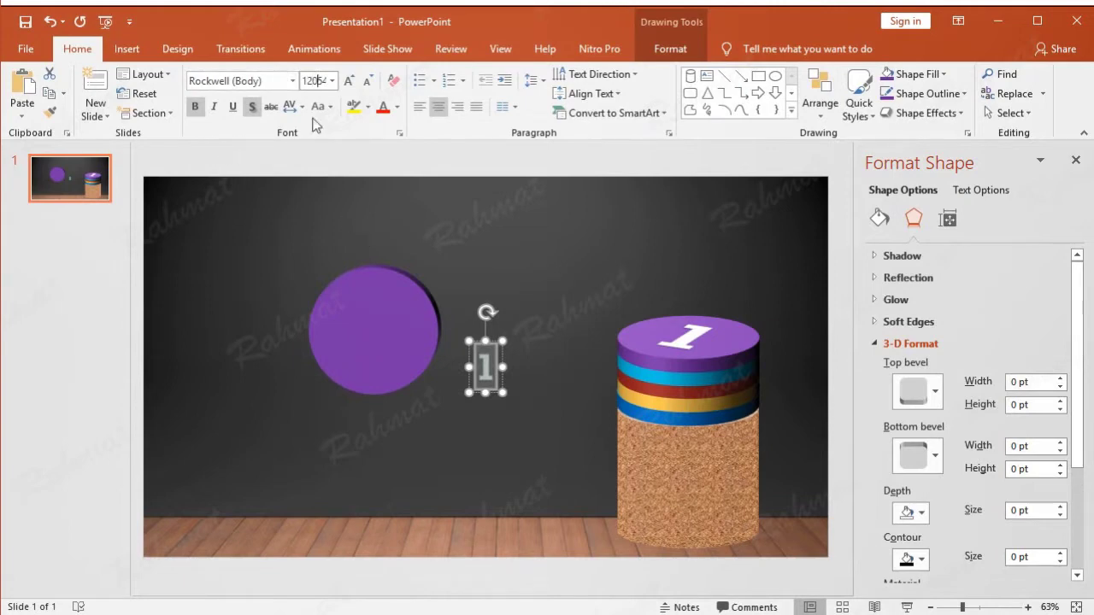
left_click(313, 81)
type("120")
key("Return")
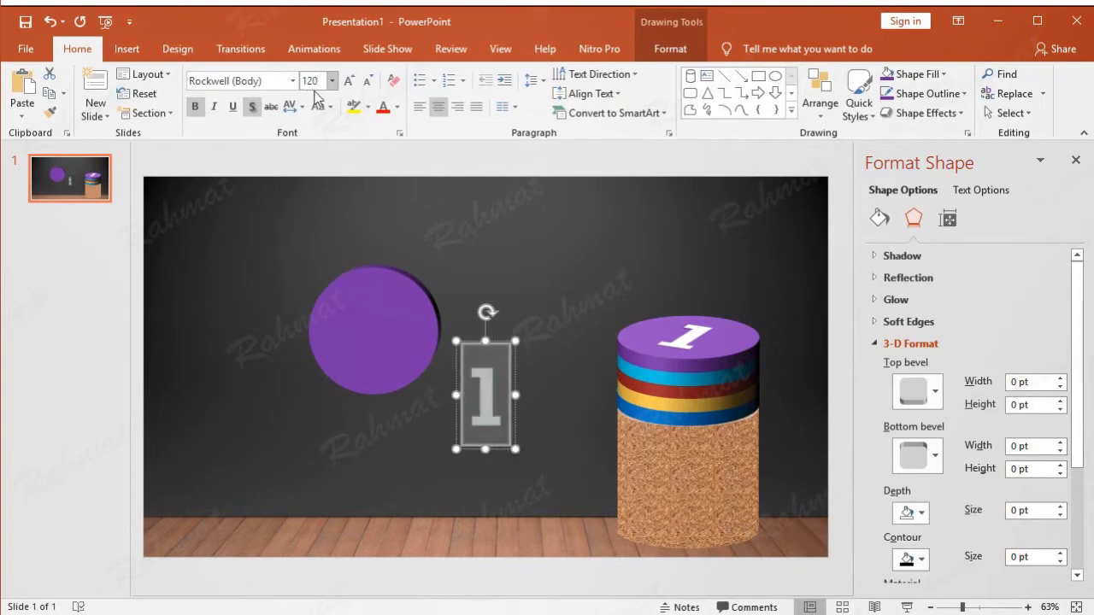
Remove the numeral's text outline and centre it on the purple circle.
left_click(669, 50)
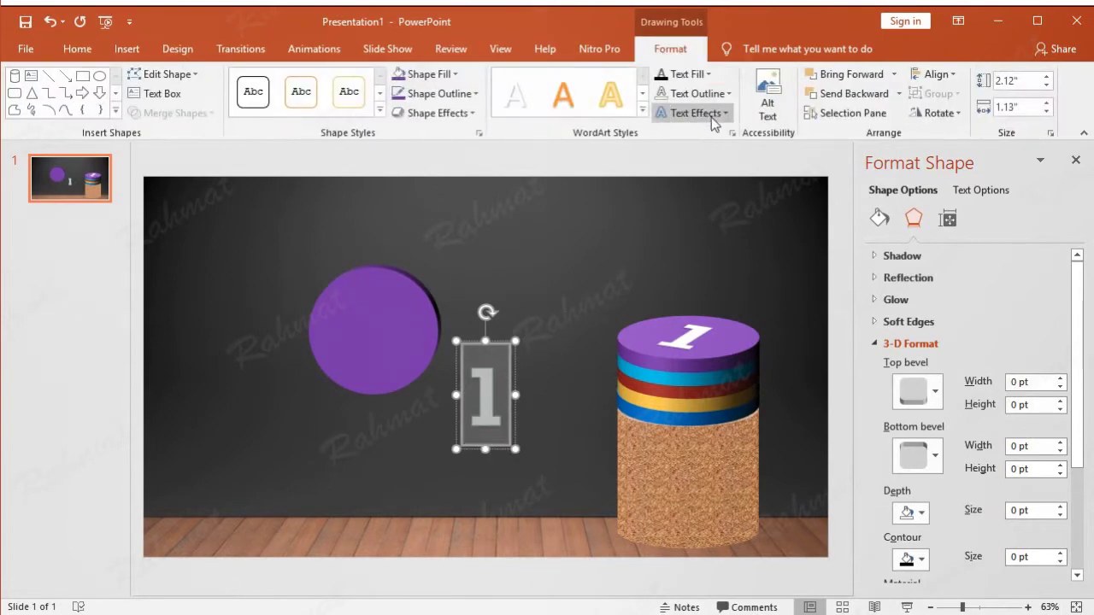
left_click(718, 96)
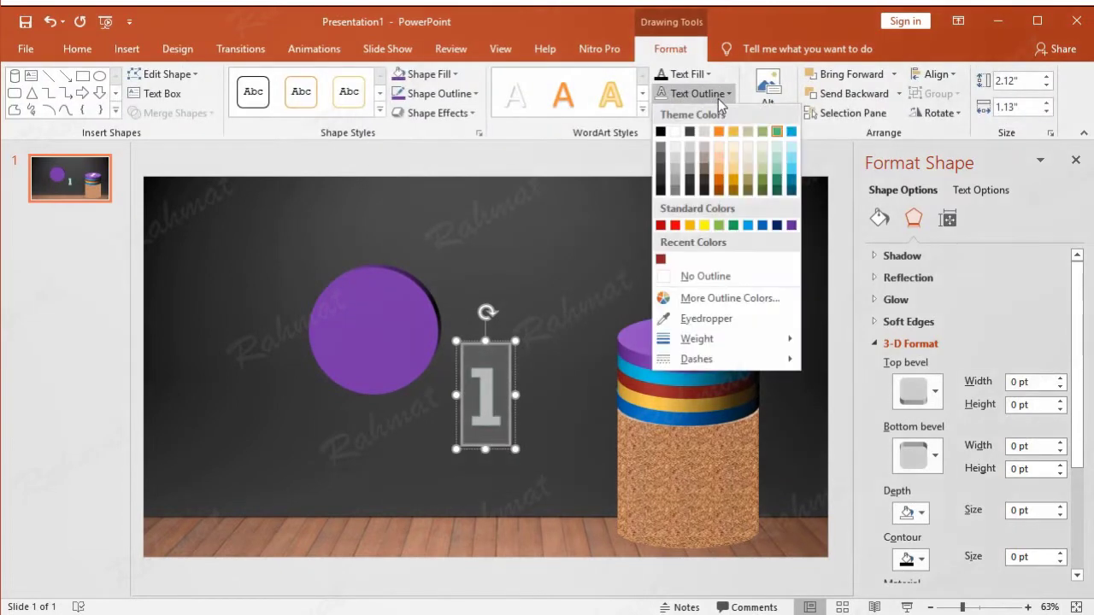
left_click(713, 277)
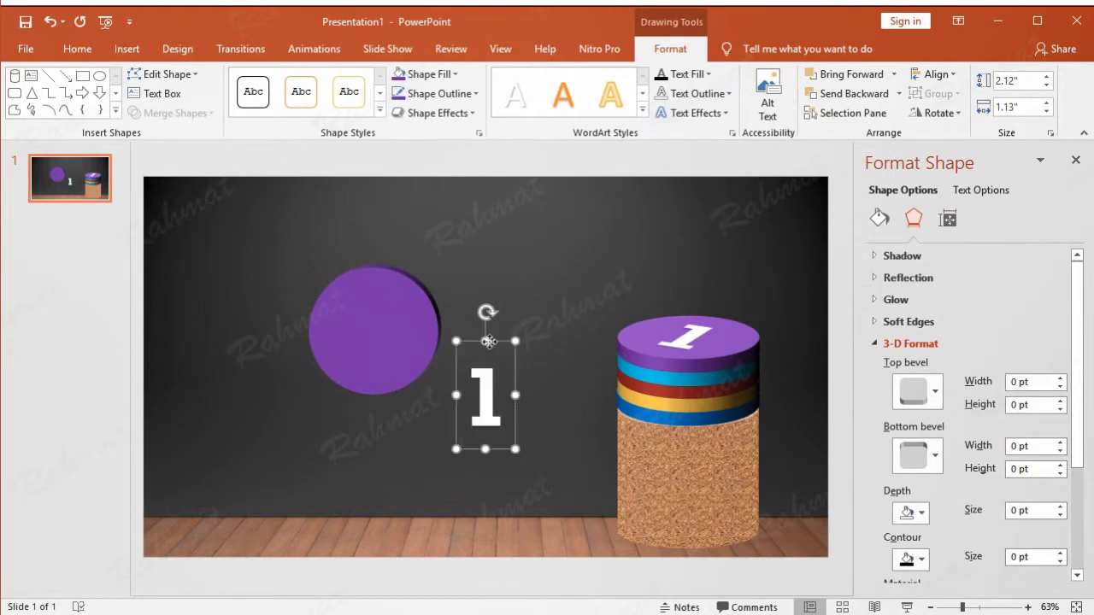
left_click_drag(494, 344, 383, 273)
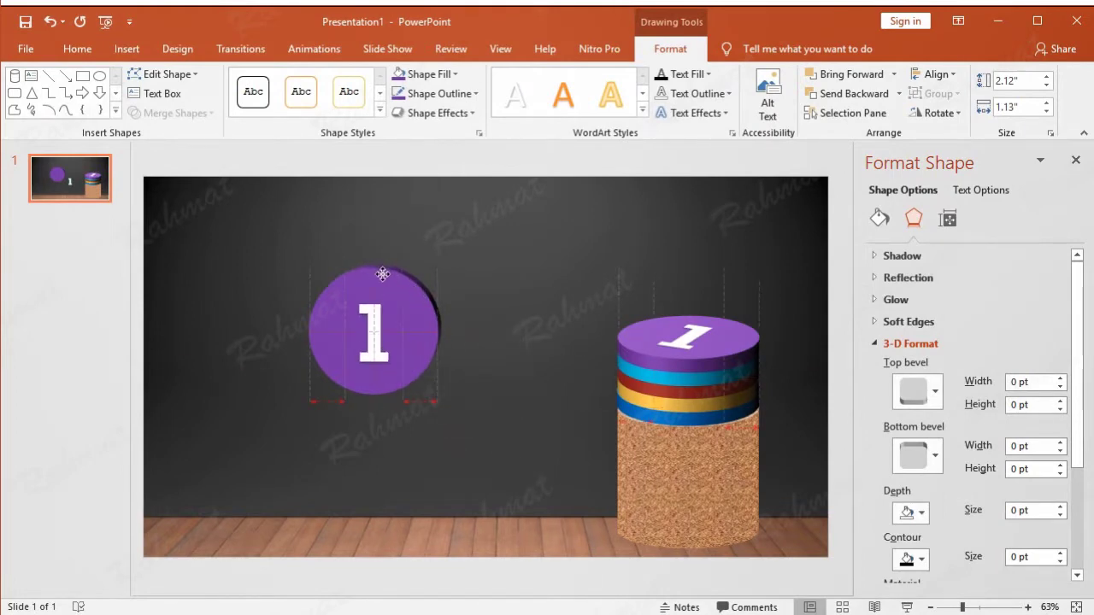
left_click_drag(383, 274, 383, 274)
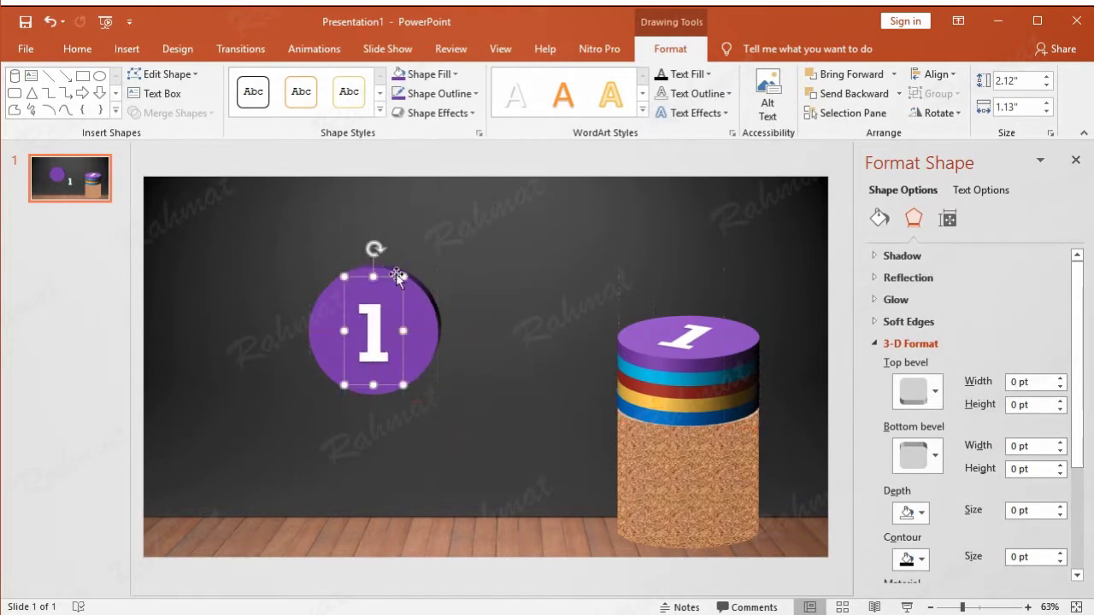
left_click(512, 277)
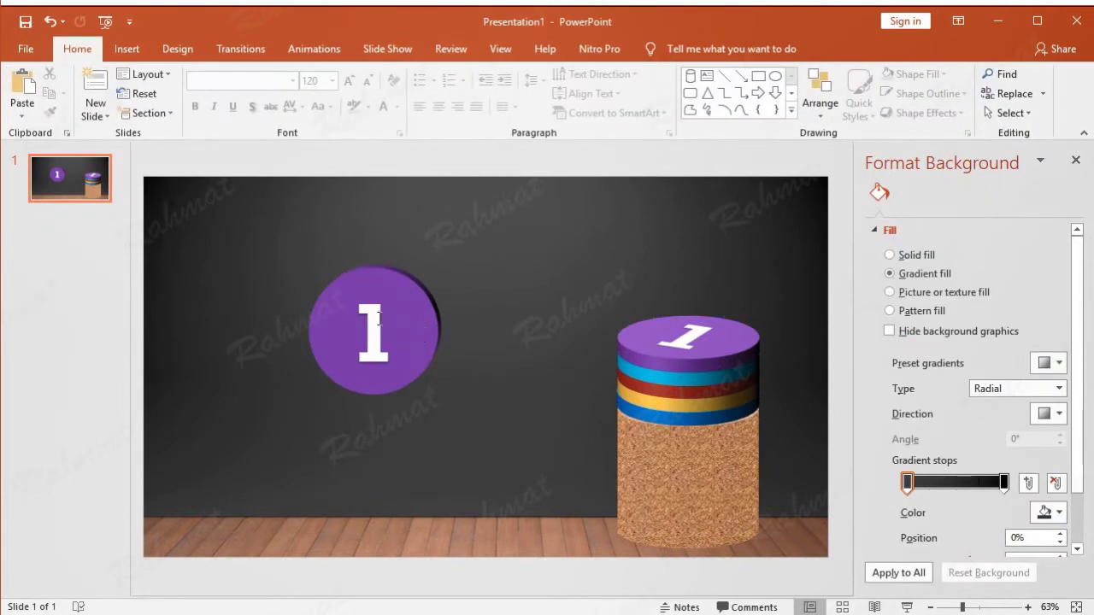
Nudge the numeral 1 up on the purple circle and group the two into one disc.
left_click(383, 276)
left_click_drag(384, 278, 384, 276)
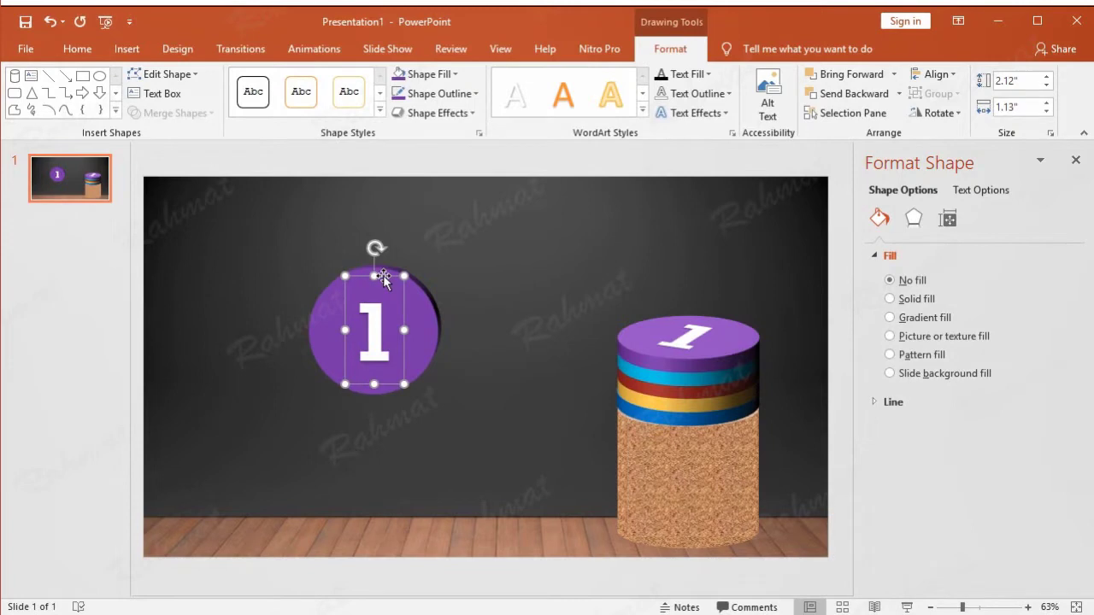
mouse_move(266, 232)
left_mouse_down()
mouse_move(382, 354)
mouse_move(499, 440)
left_mouse_up()
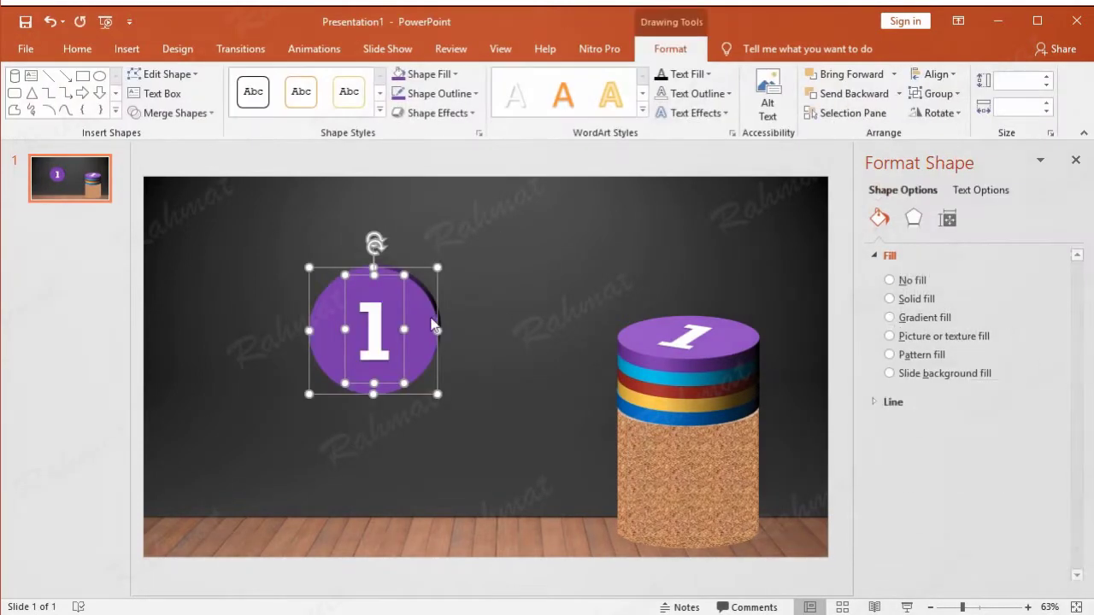
right_click(421, 270)
mouse_move(517, 367)
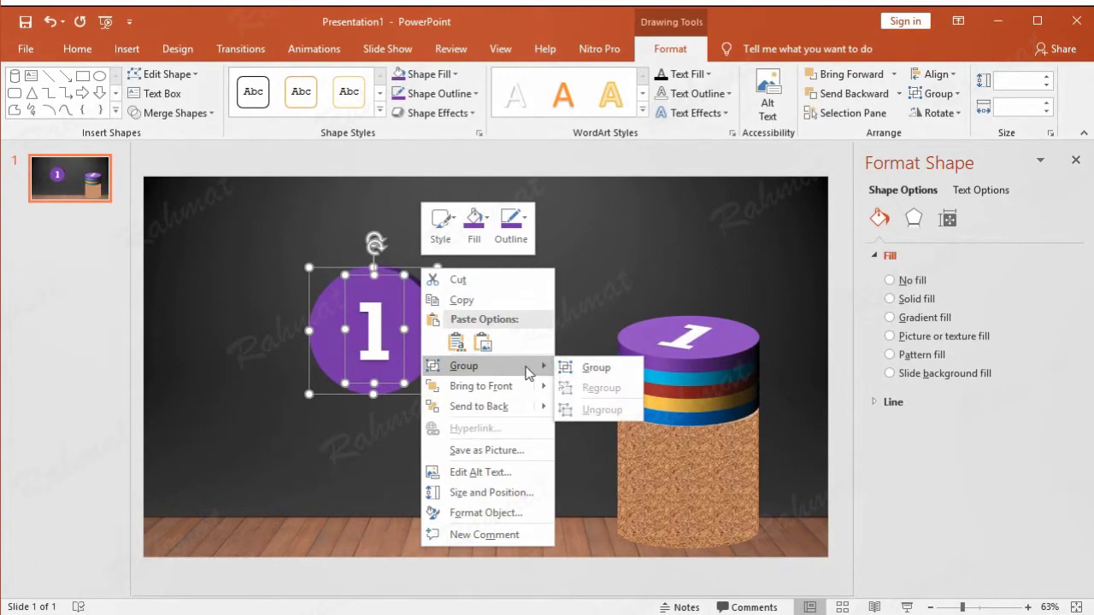
left_click(580, 371)
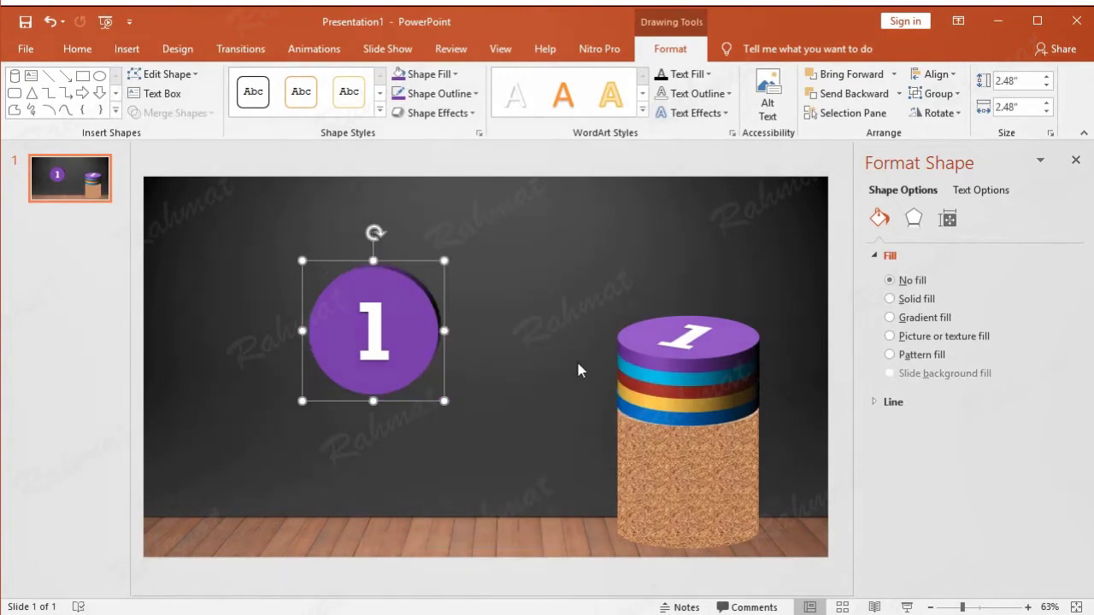
Position the grouped disc at 5.87" horizontal and 4.69" vertical, on the floor beside the cylinder.
right_click(428, 264)
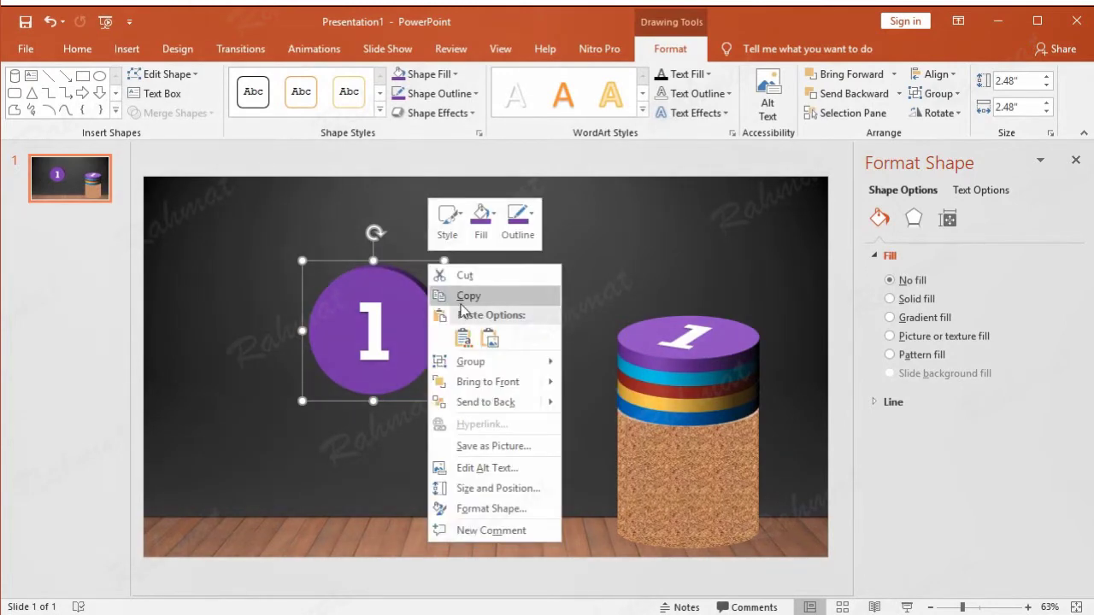
left_click(528, 490)
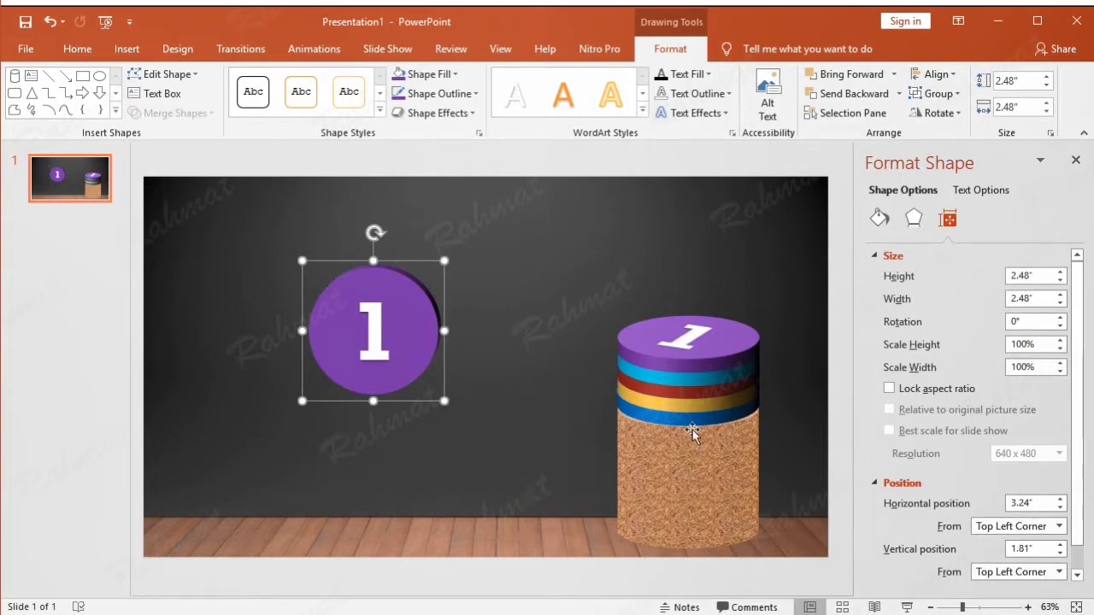
left_click_drag(1036, 502, 935, 503)
type("5.87")
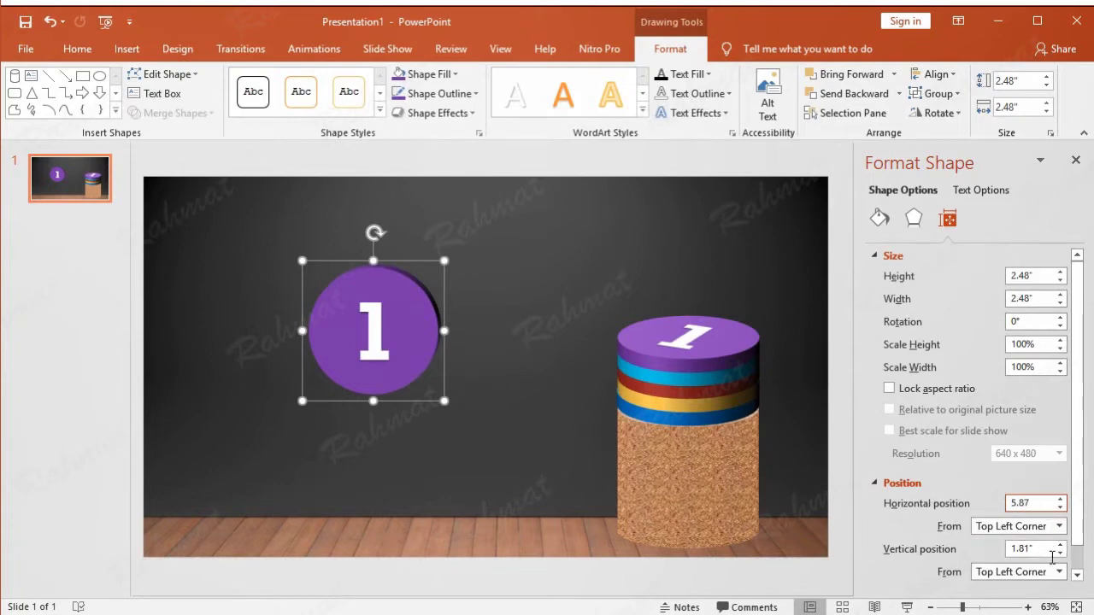
left_click_drag(1047, 549, 953, 555)
type("4.69")
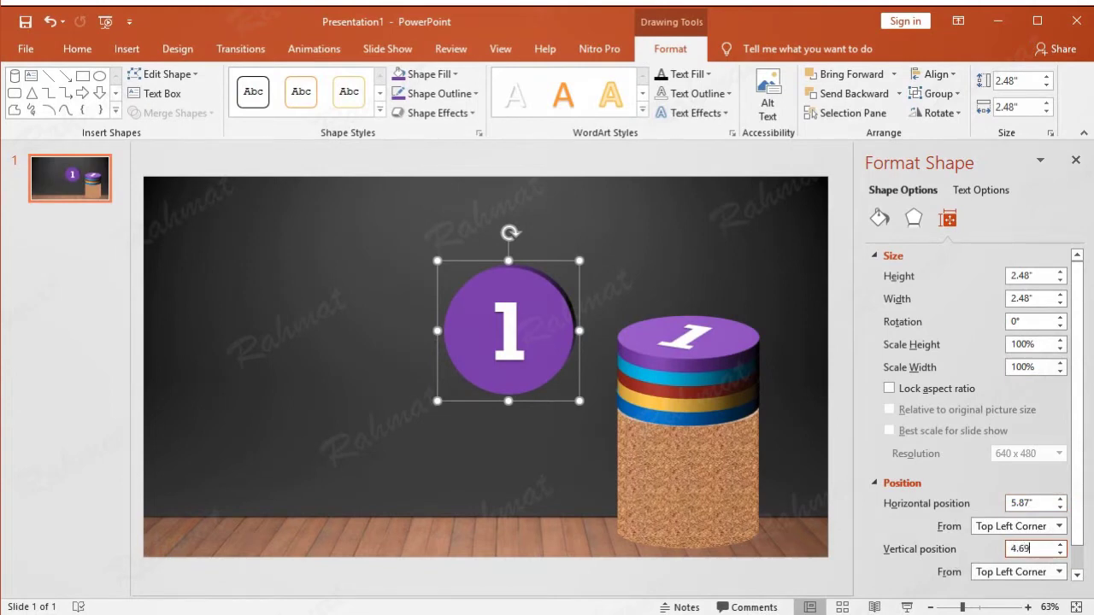
key("Return")
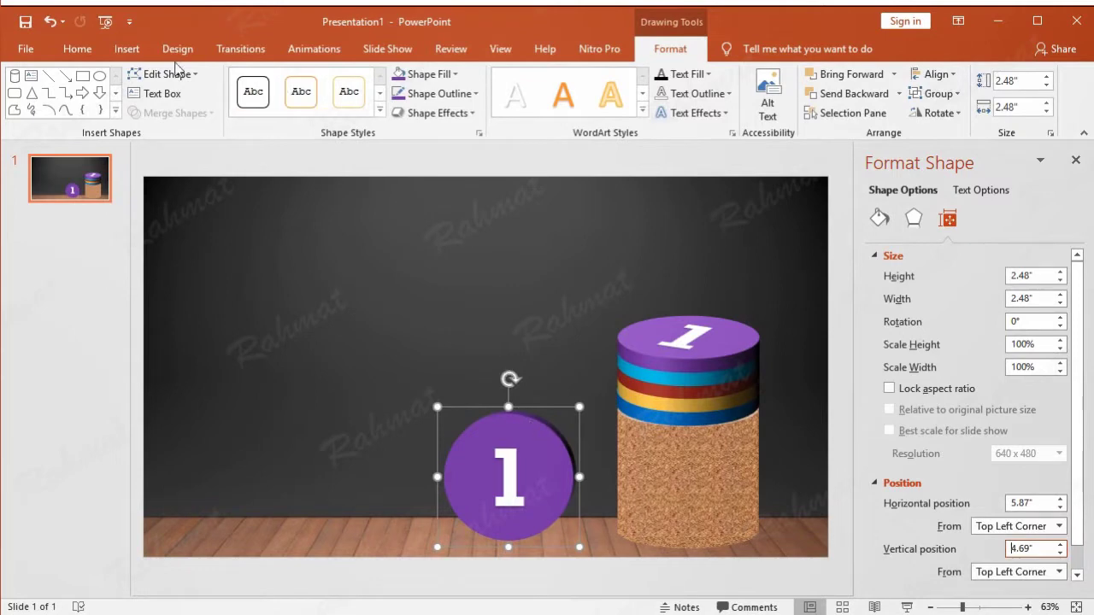
Paste a copy of coin 1 in the upper left and apply a blue shape style.
left_click(92, 51)
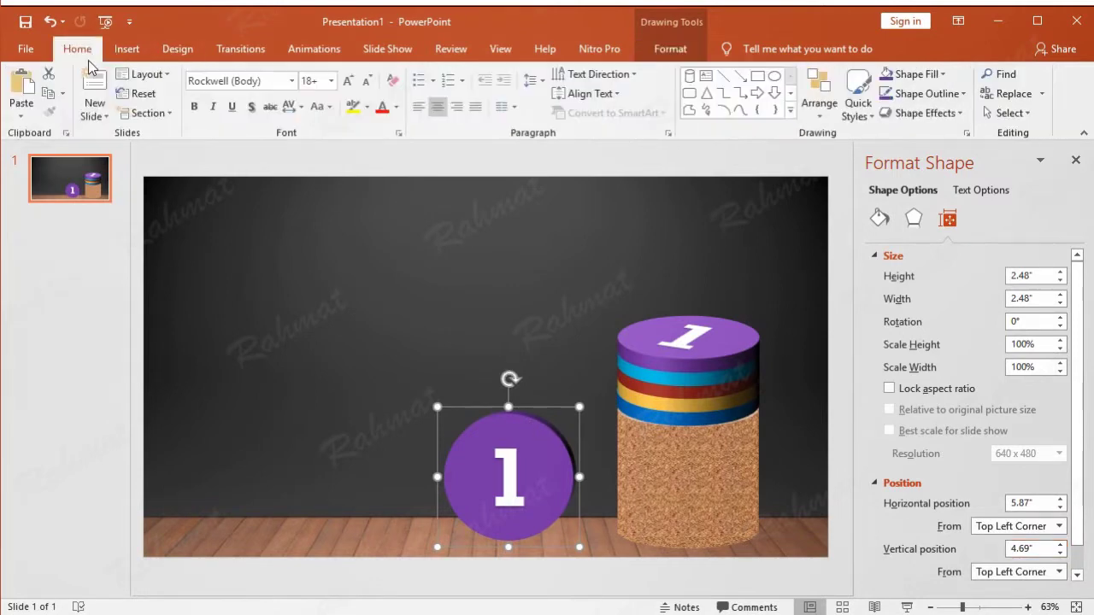
left_click(20, 87)
left_click_drag(560, 414, 382, 269)
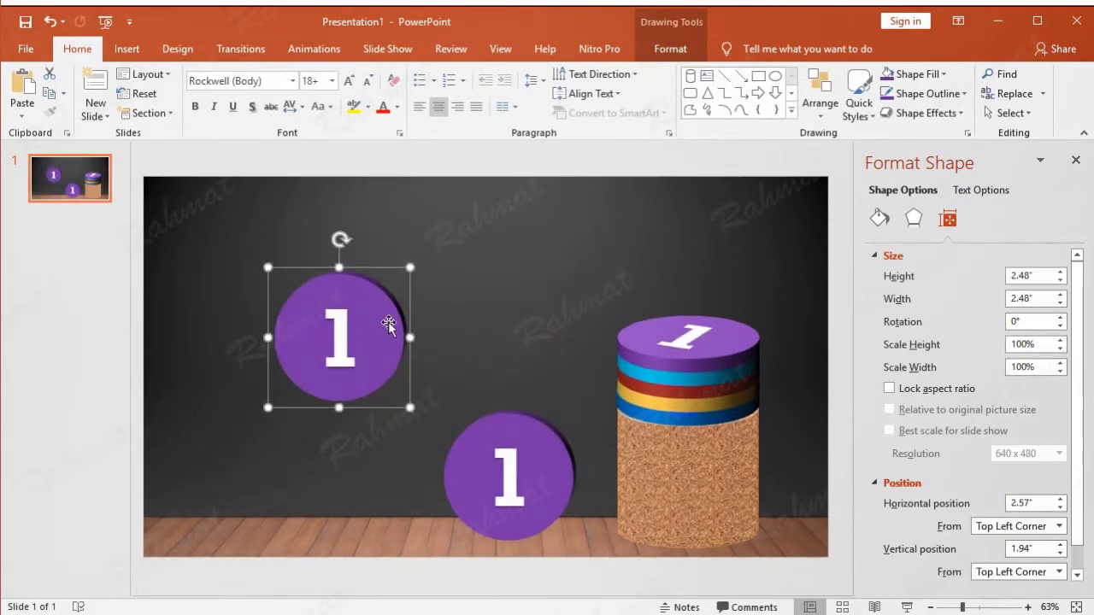
left_click(388, 323)
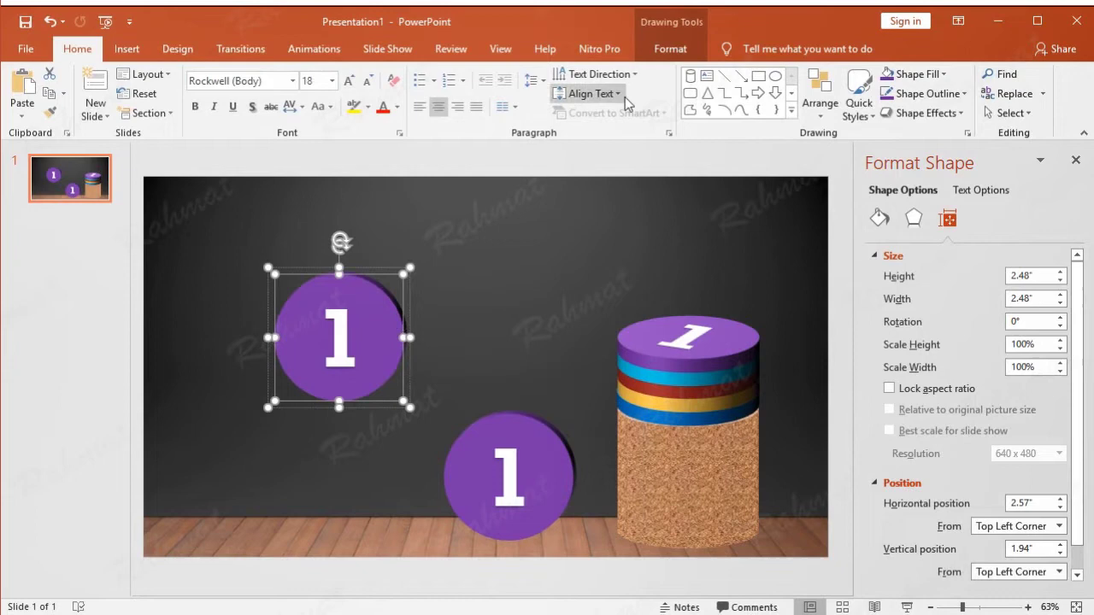
left_click(670, 49)
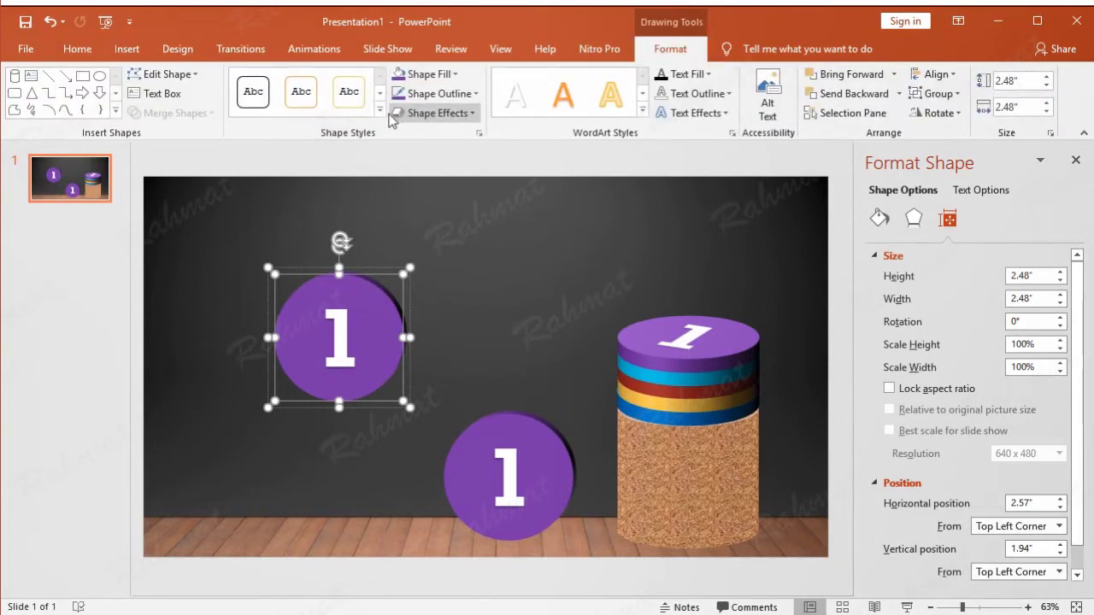
left_click(382, 111)
left_click(546, 323)
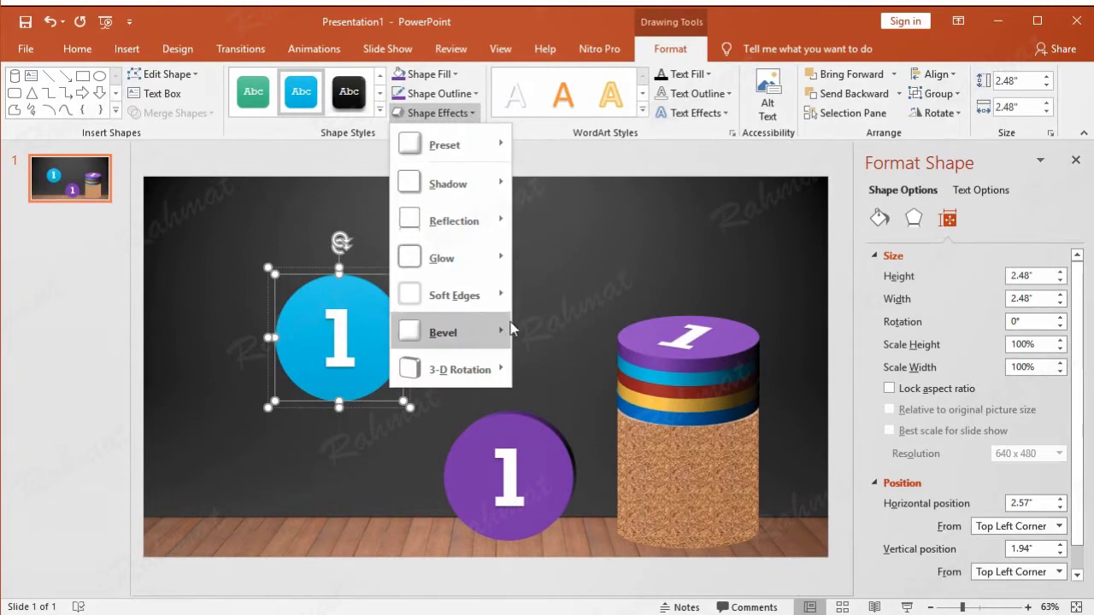
Give the blue copy a 3-D depth of 20.5 pt.
mouse_move(500, 369)
key("Escape")
key("Escape")
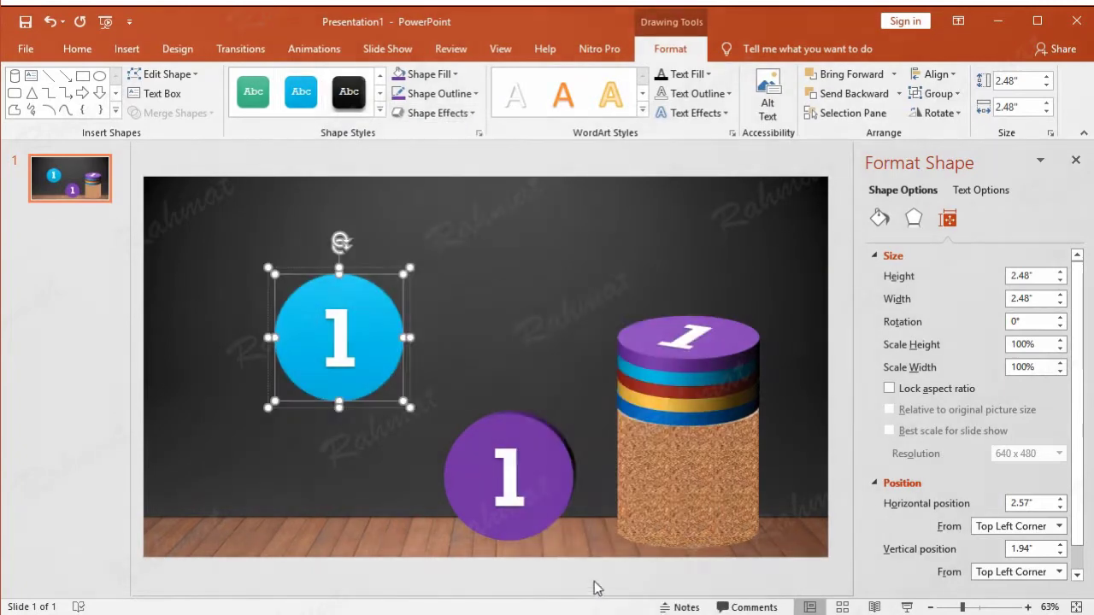
left_click(468, 114)
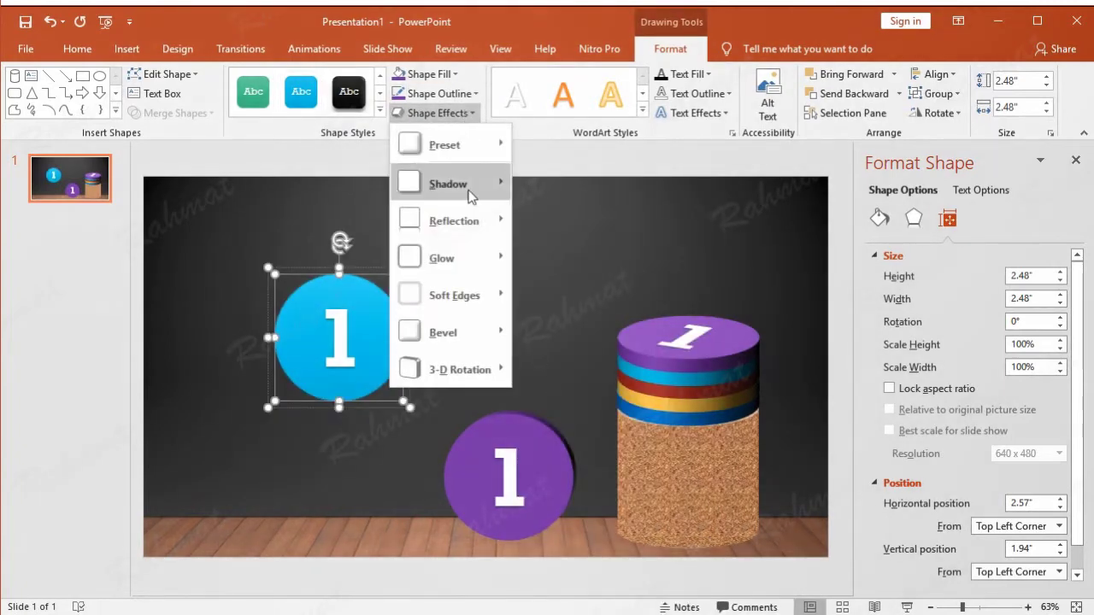
mouse_move(480, 352)
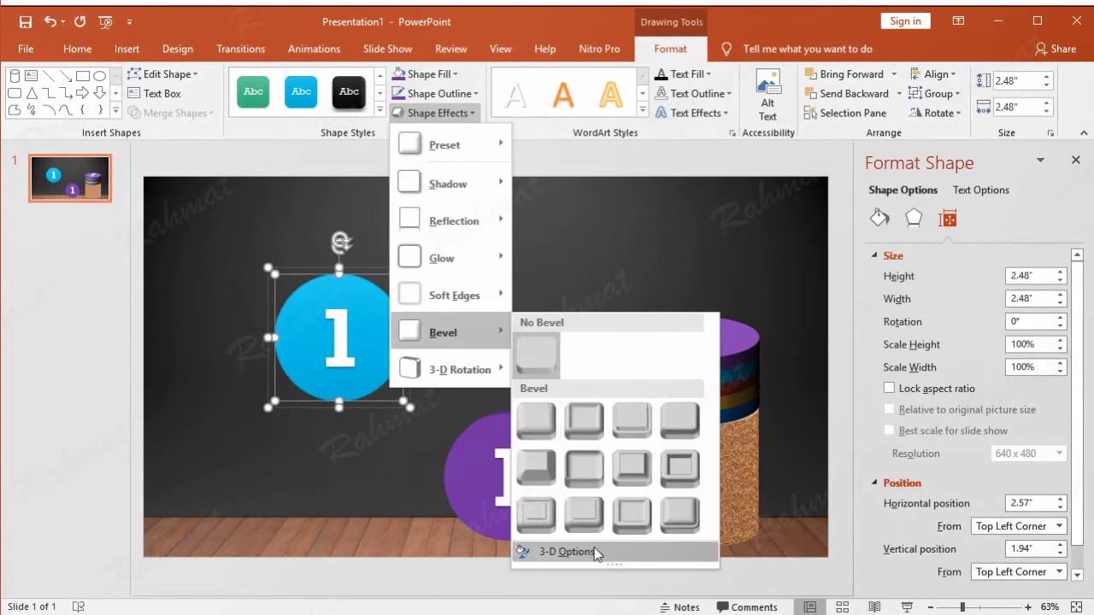
left_click(588, 551)
left_click_drag(1016, 511, 1006, 511)
type("20.")
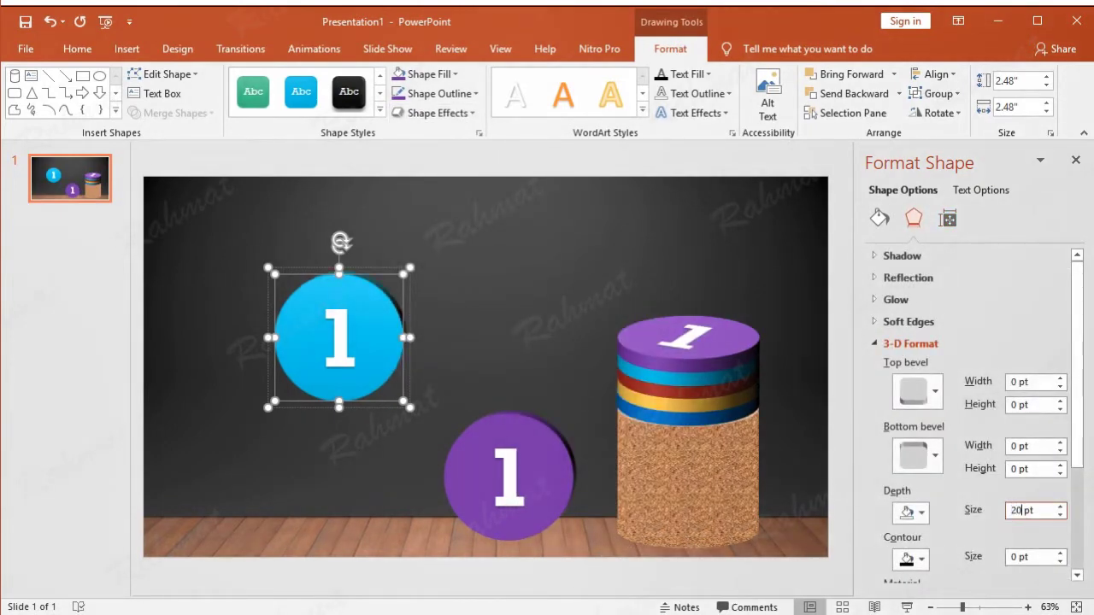
type("5")
Change the blue coin's number from 1 to 2.
left_click(646, 250)
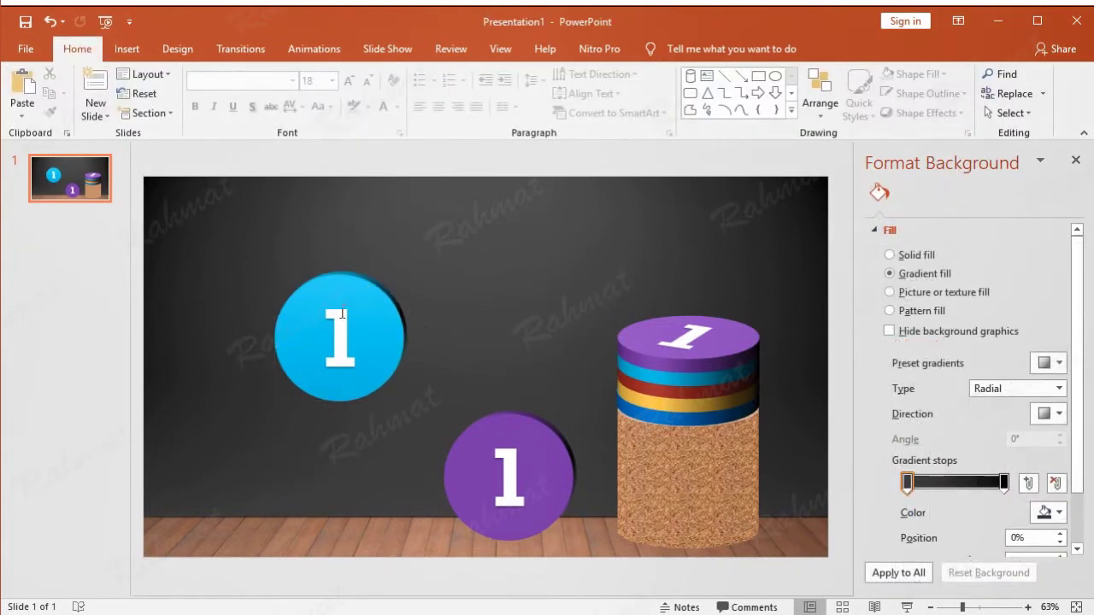
left_click(341, 314)
double_click(344, 335)
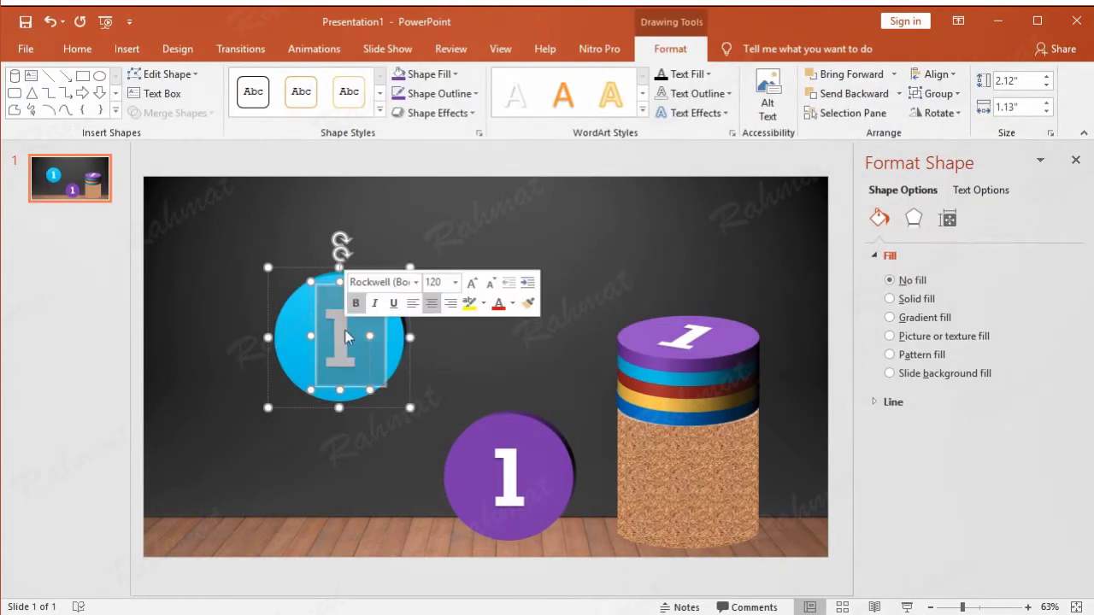
type("2")
left_click(474, 231)
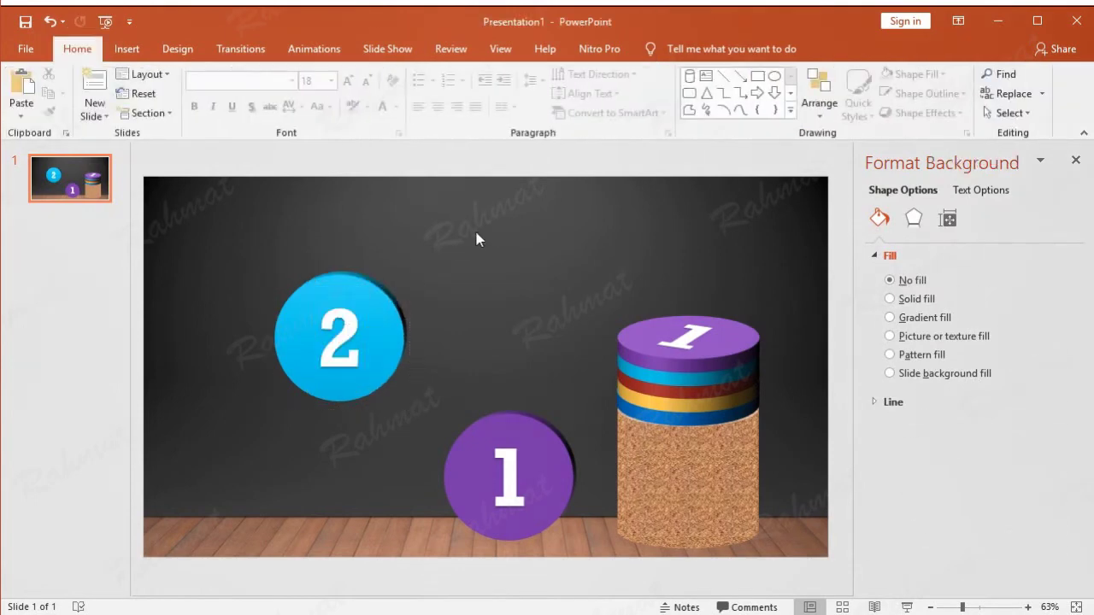
Position coin 2 at 5.87" horizontal and 4.69" vertical.
left_click(371, 282)
right_click(371, 282)
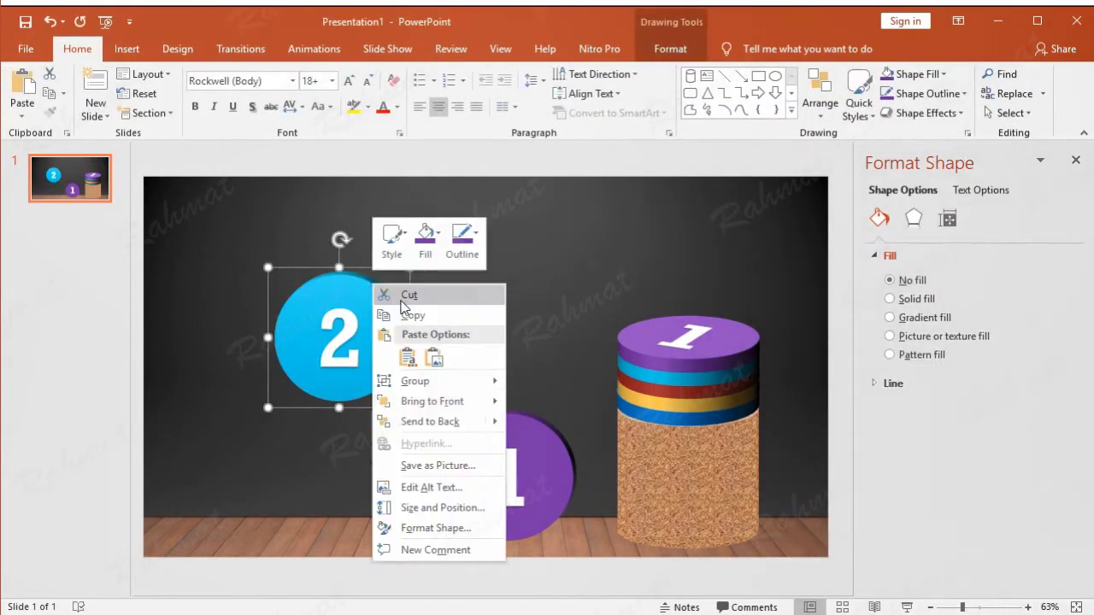
left_click(473, 508)
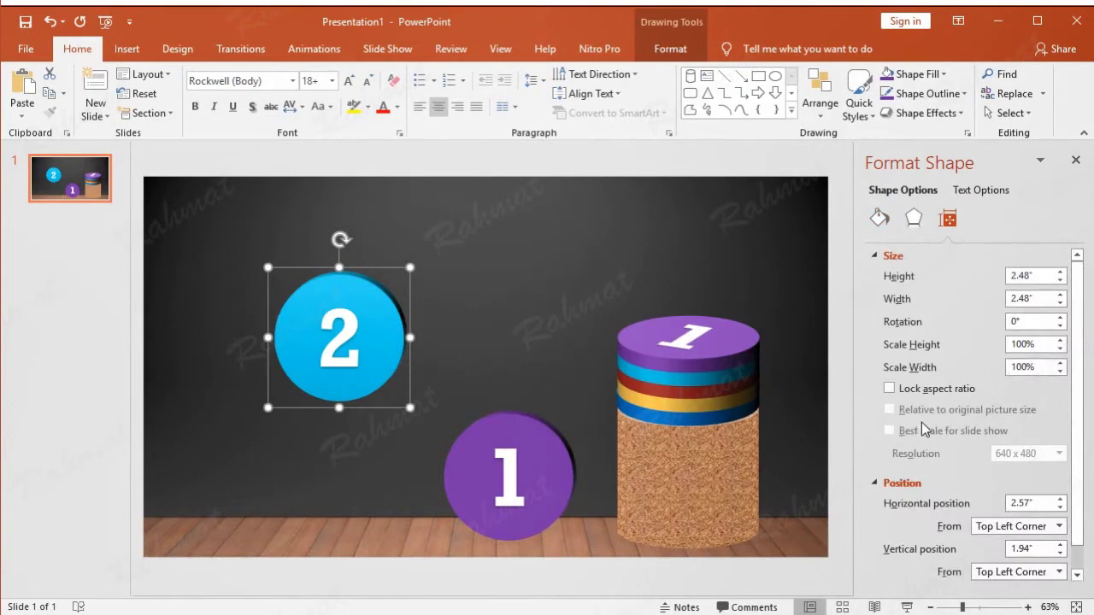
left_click(974, 511)
type("5.87")
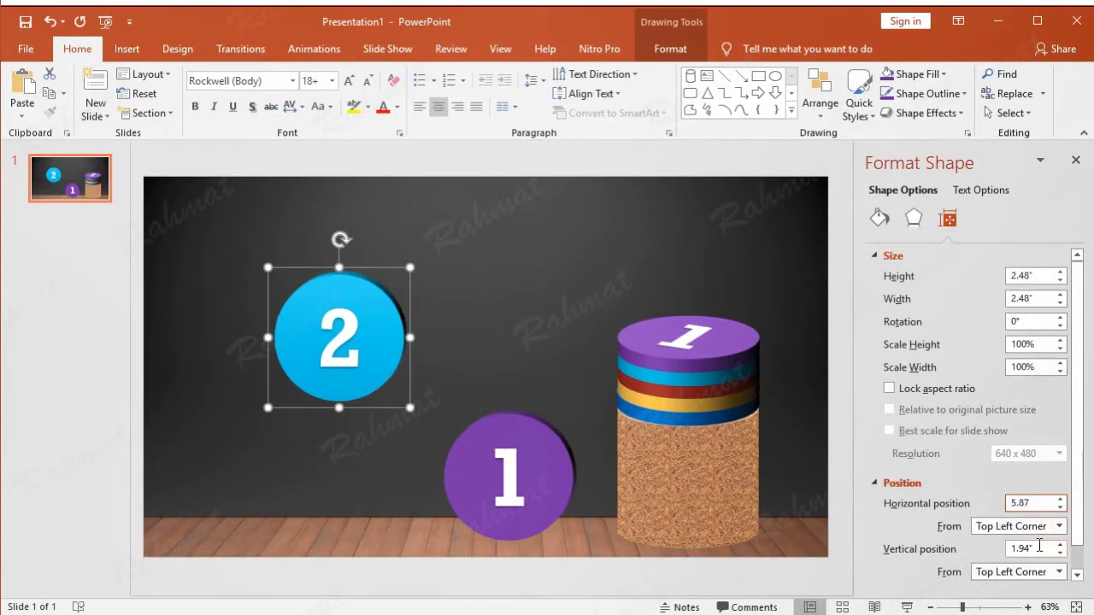
left_click(960, 549)
type("4.69")
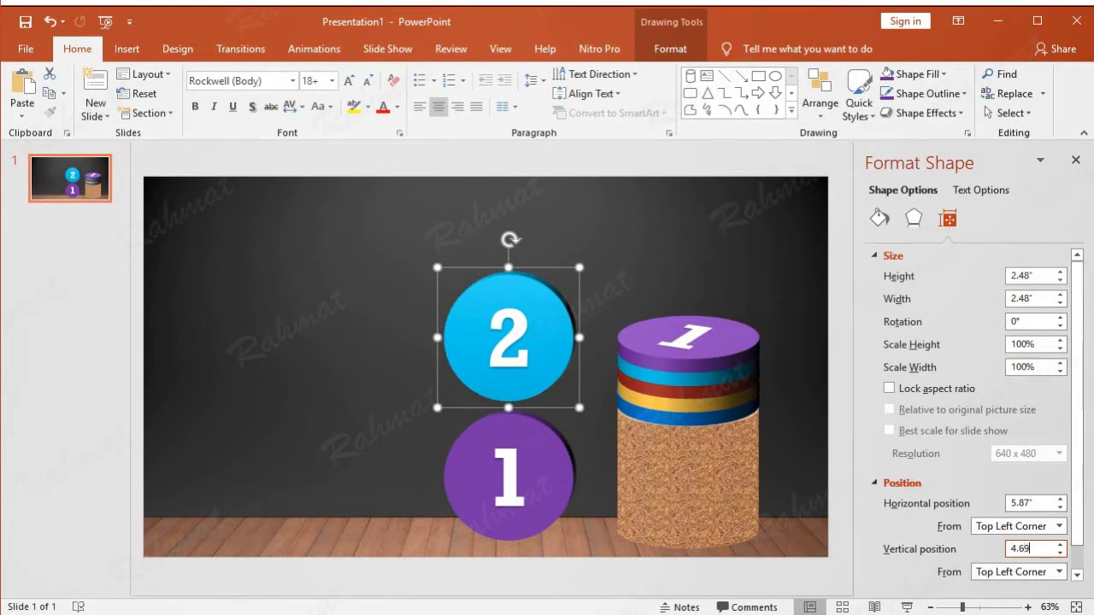
key("Return")
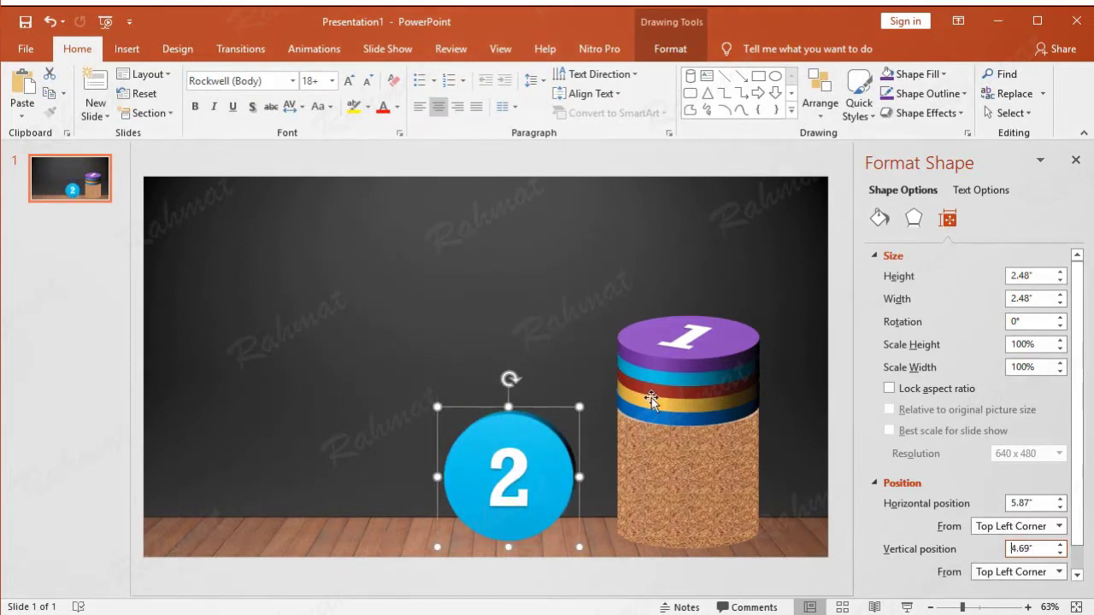
Paste a copy of blue coin 2 and move it to the upper left.
left_click(564, 312)
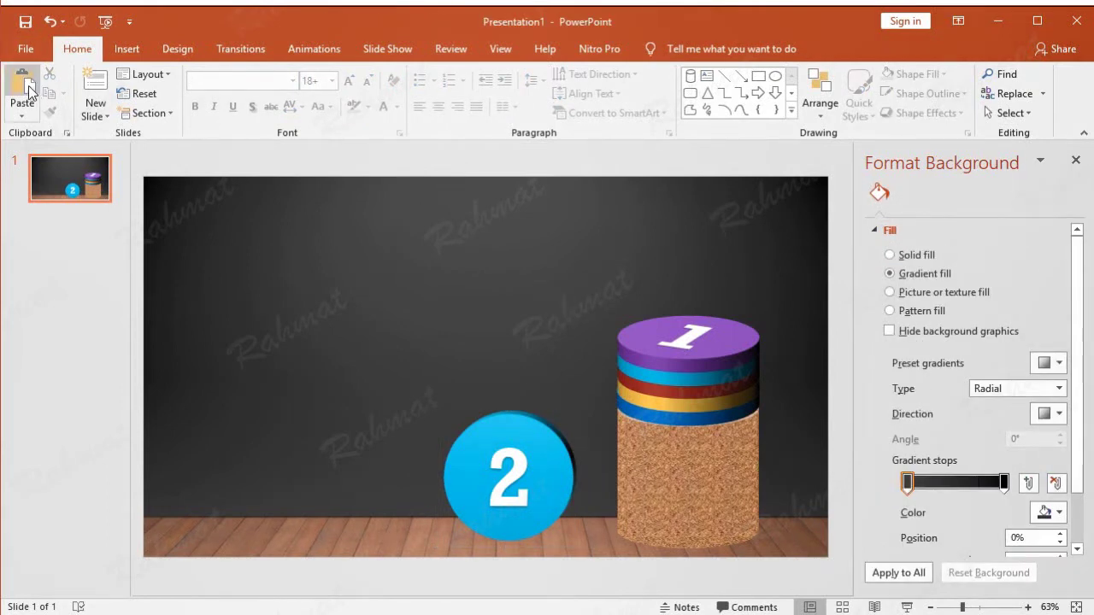
left_click(541, 423)
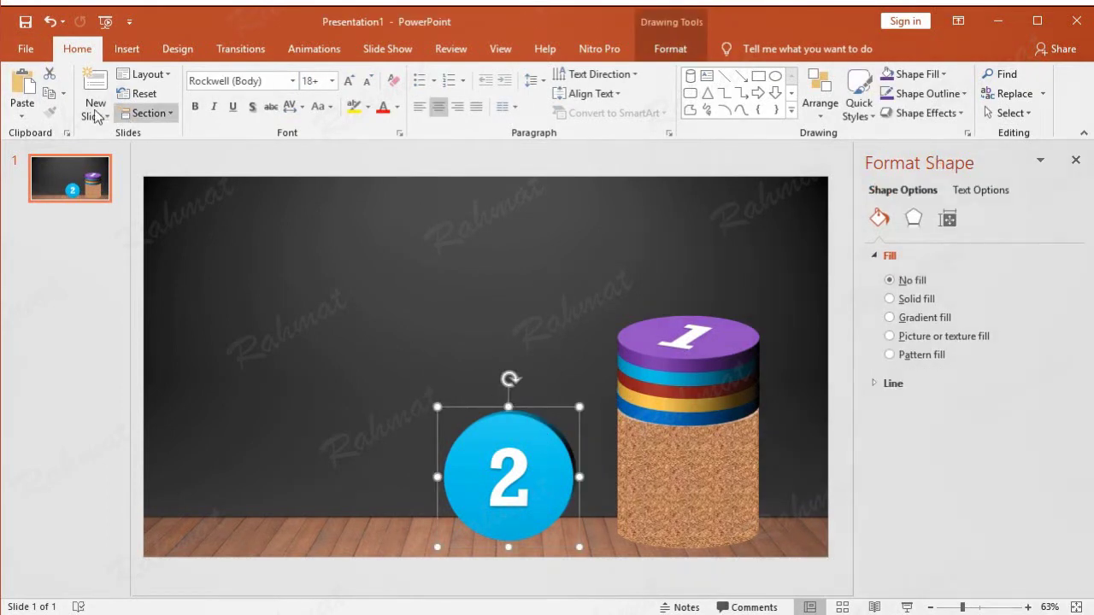
left_click(30, 88)
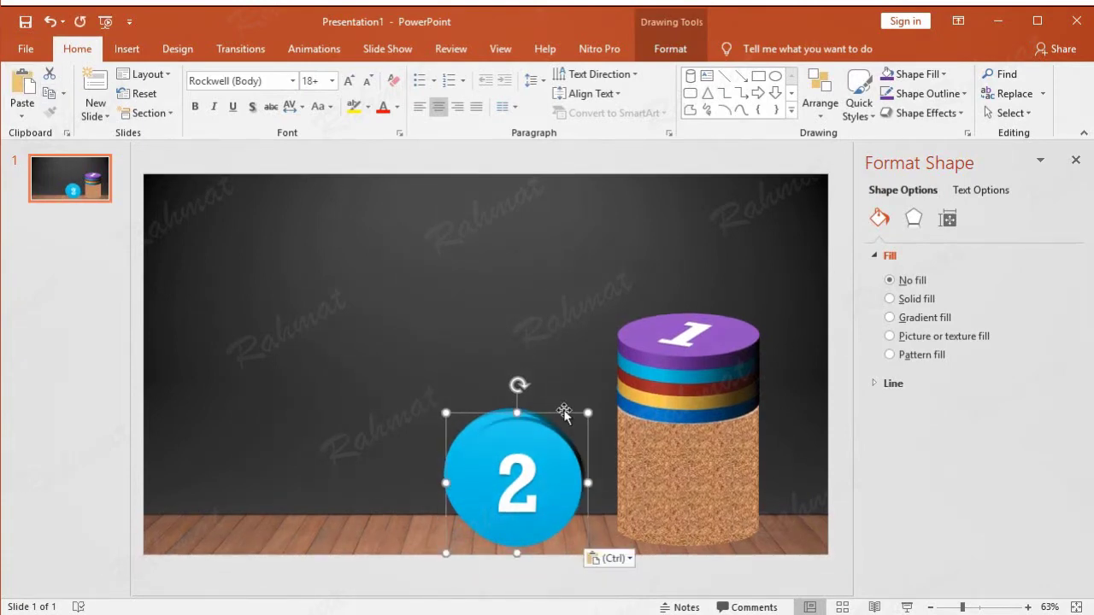
left_click_drag(561, 417, 412, 299)
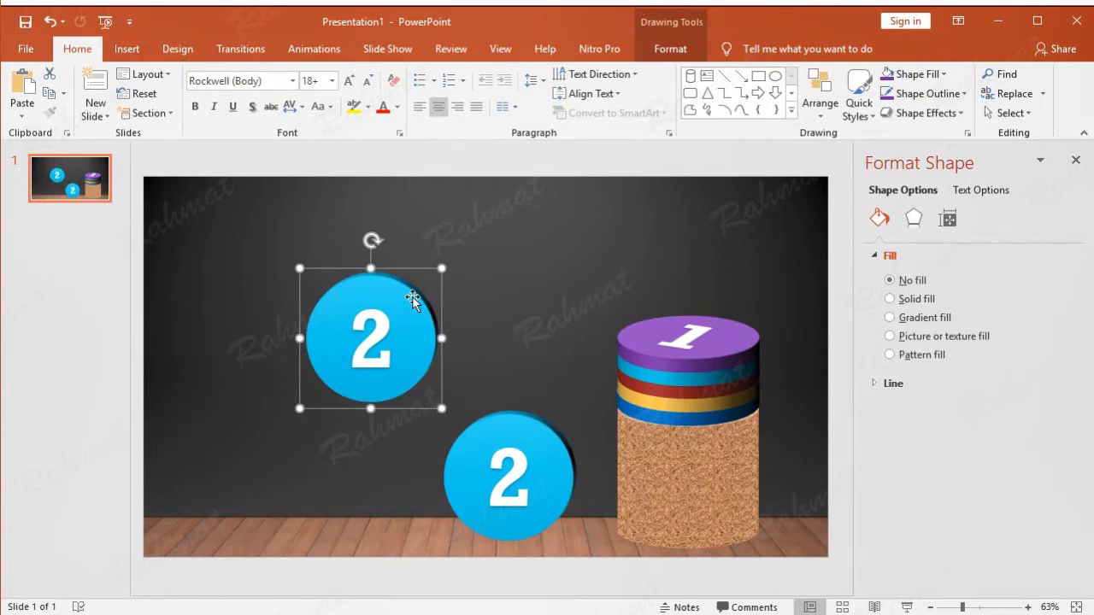
Fill the copy's face with a custom dark red, RGB 151, 35, 35.
left_click(413, 298)
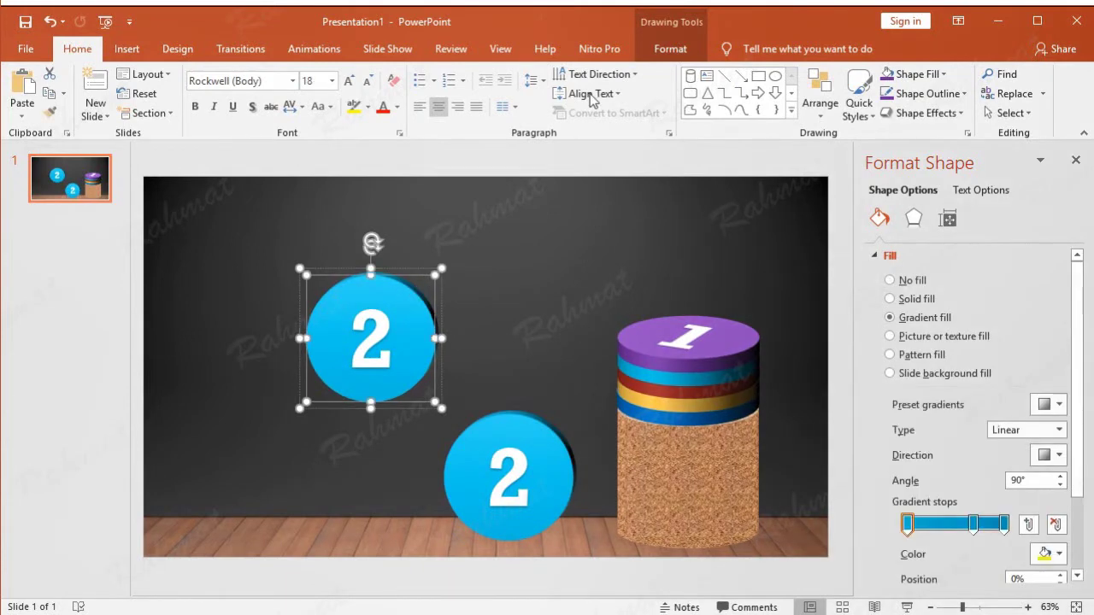
left_click(670, 49)
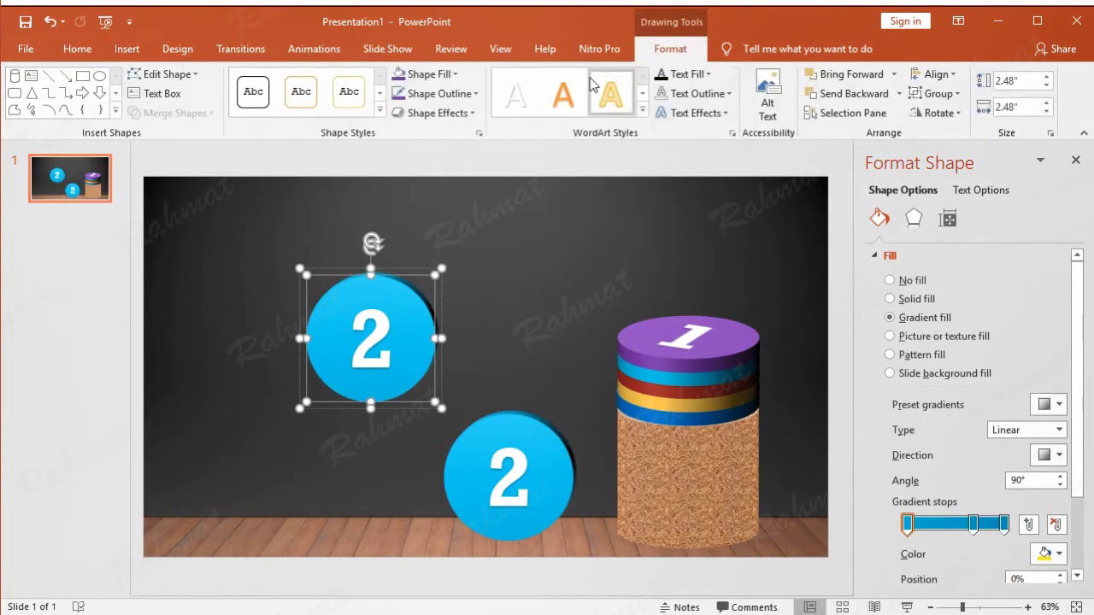
left_click(454, 76)
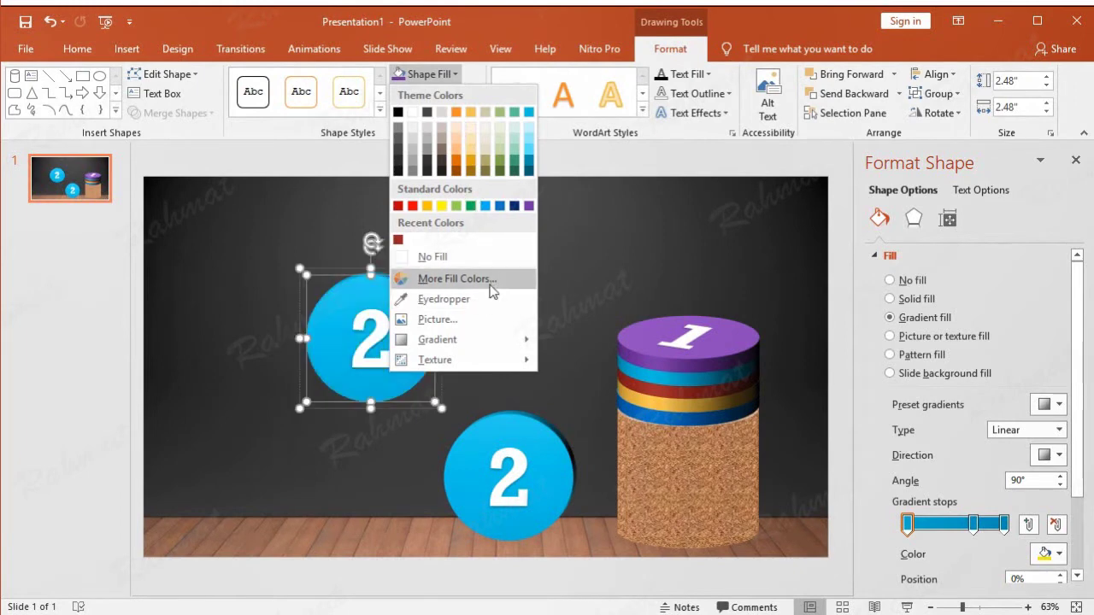
left_click(491, 280)
left_click(569, 182)
left_click(579, 363)
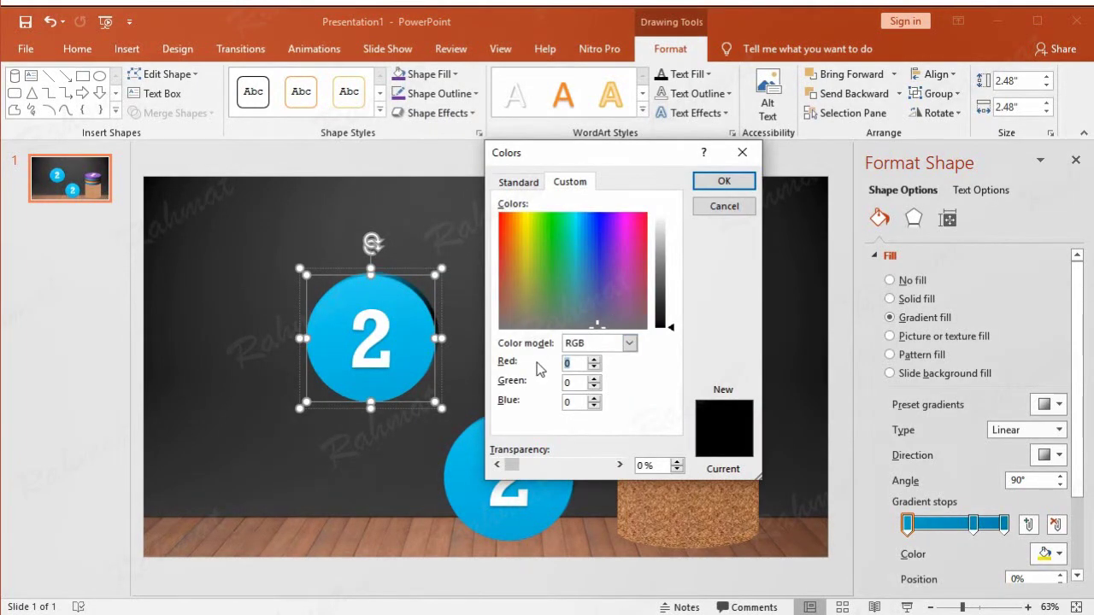
type("151")
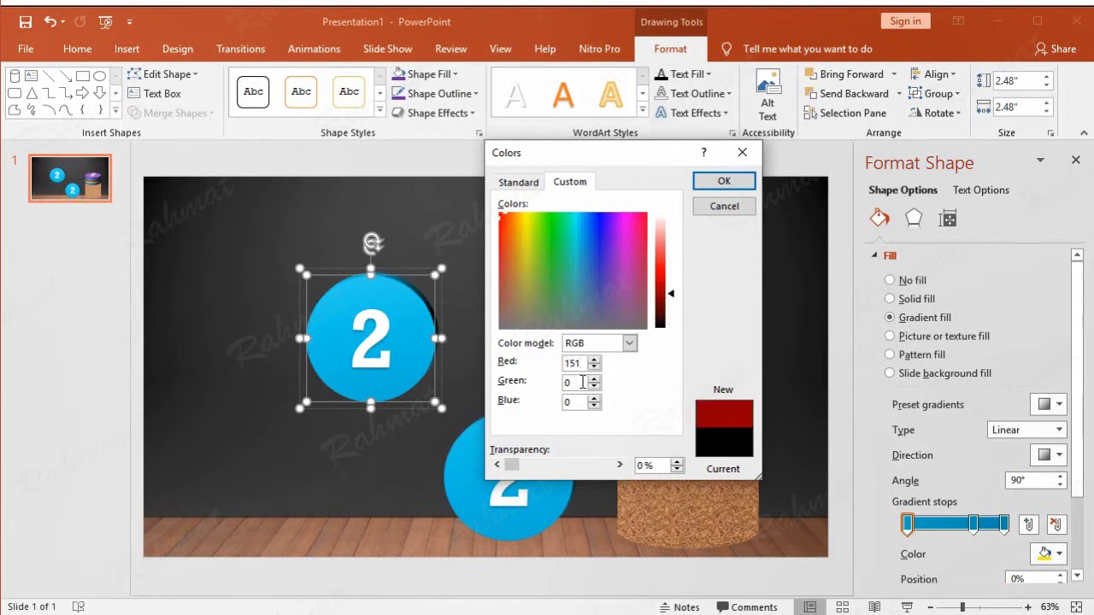
type("5")
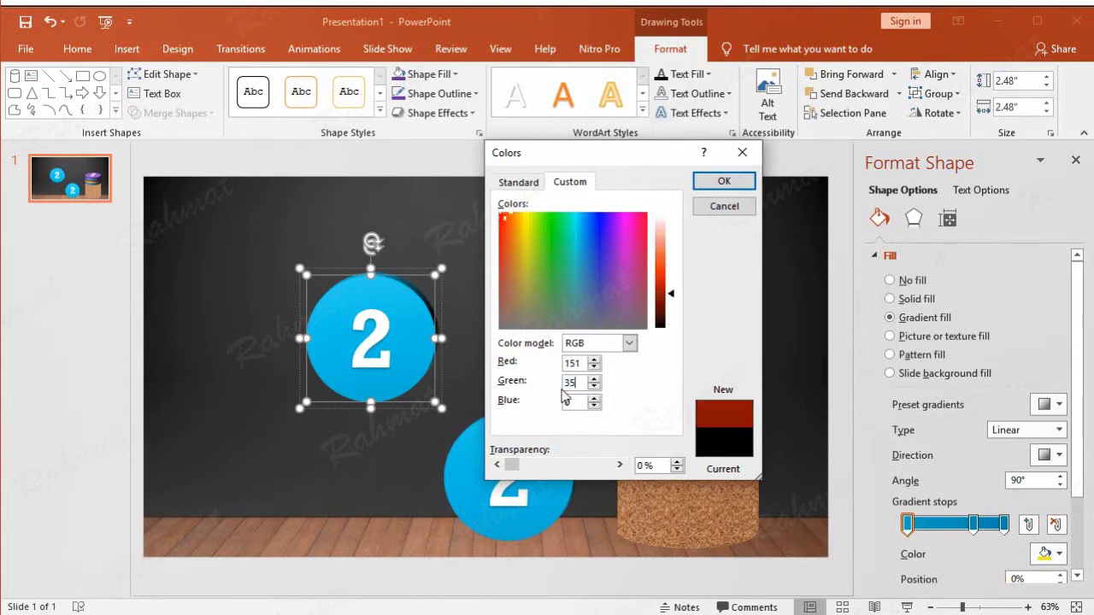
type("35")
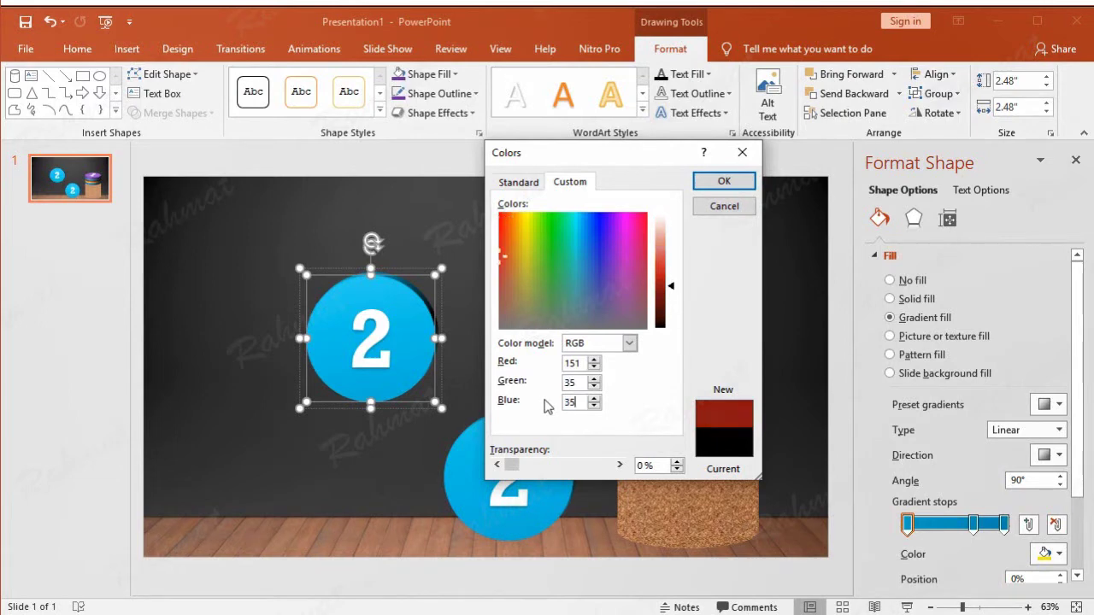
left_click(714, 184)
Give the red coin a dark red outline and renumber it 3.
left_click(474, 93)
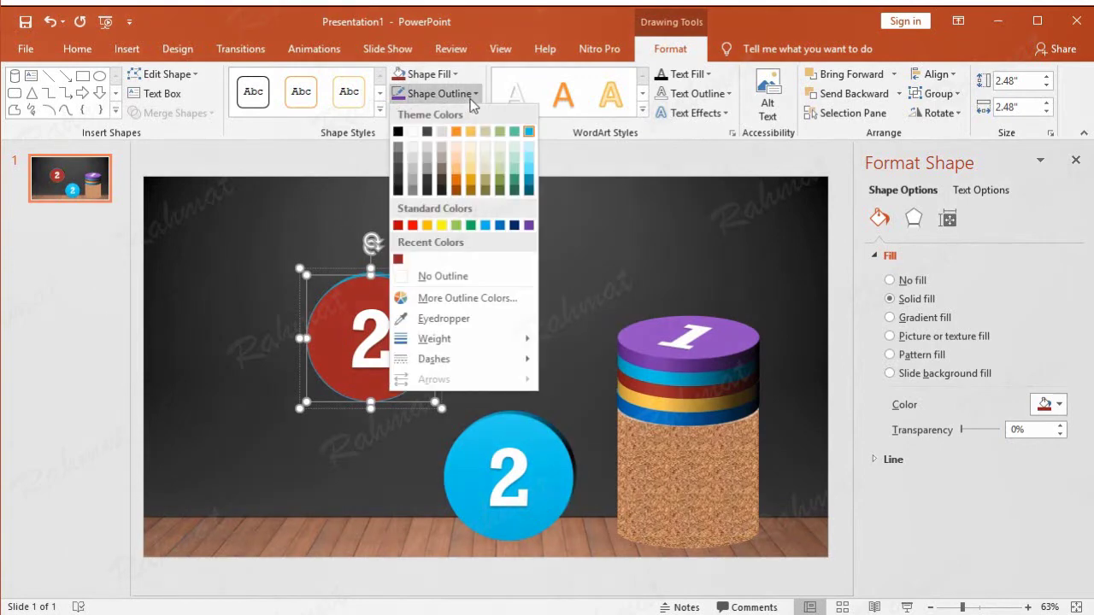
left_click(399, 260)
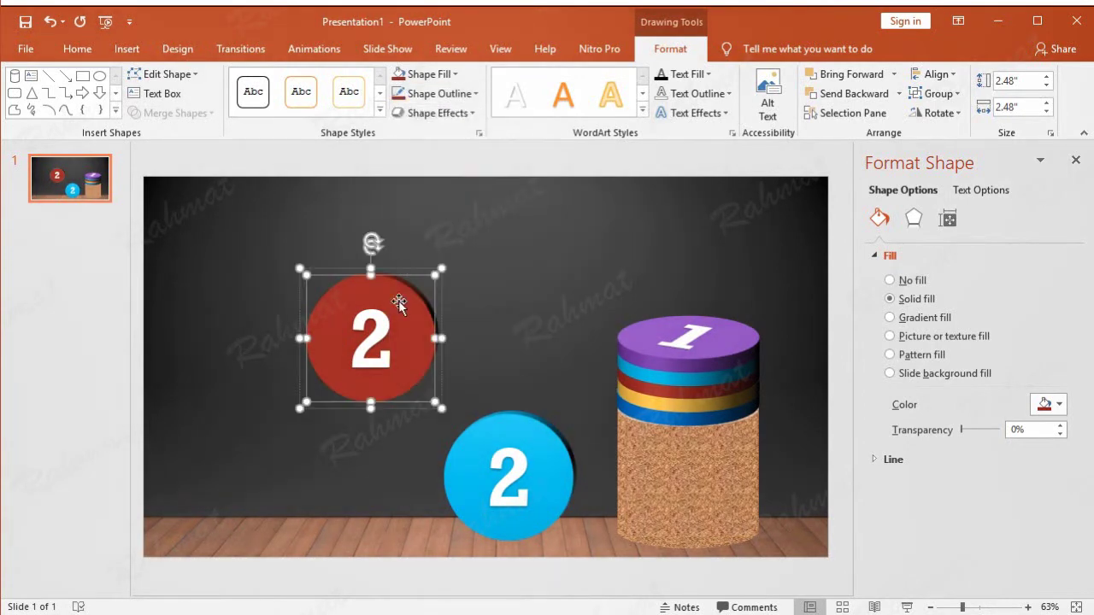
left_click(366, 342)
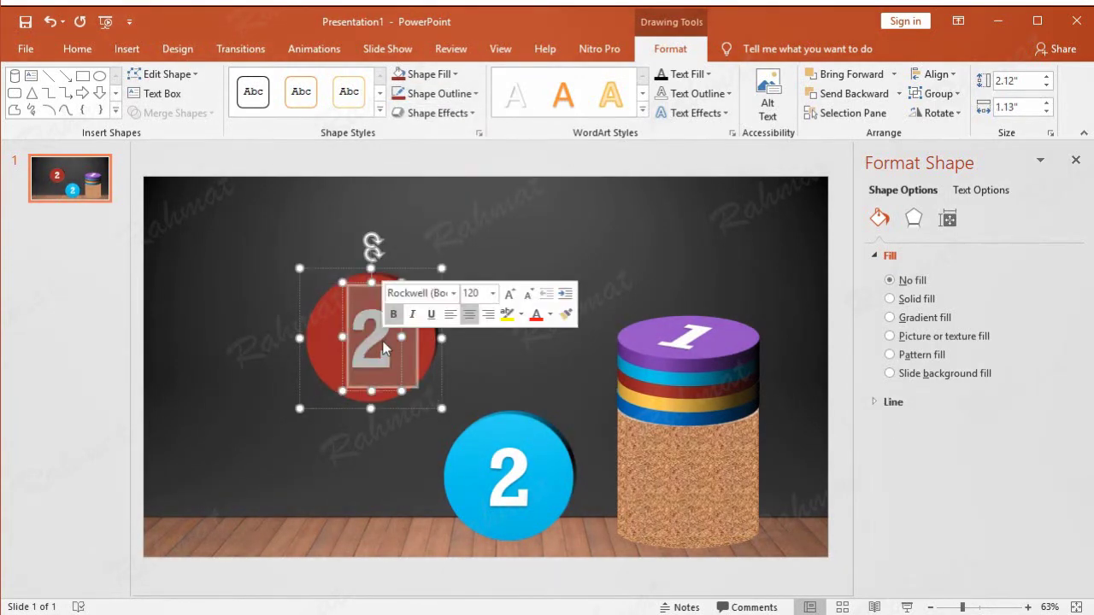
type("3")
left_click(440, 277)
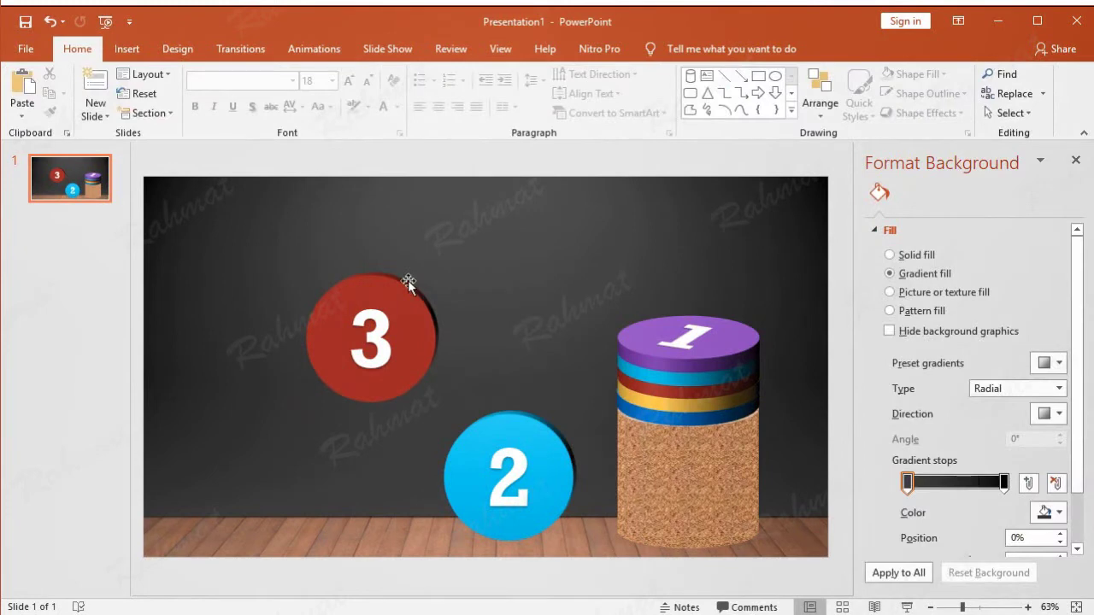
Position coin 3 at 5.87" horizontal and 4.69" vertical.
left_click(408, 281)
right_click(410, 283)
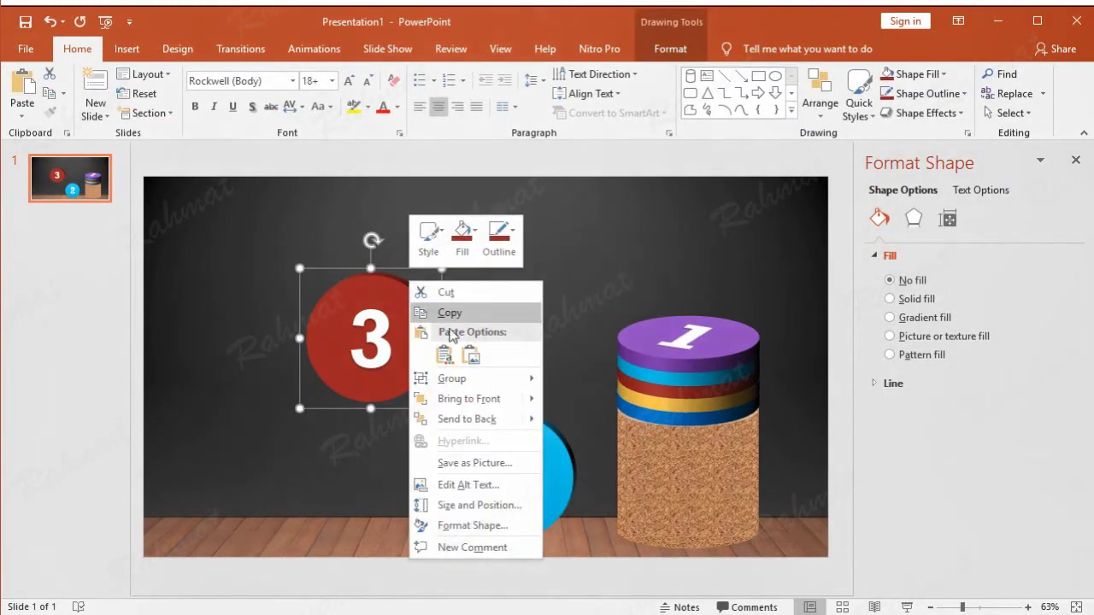
left_click(509, 504)
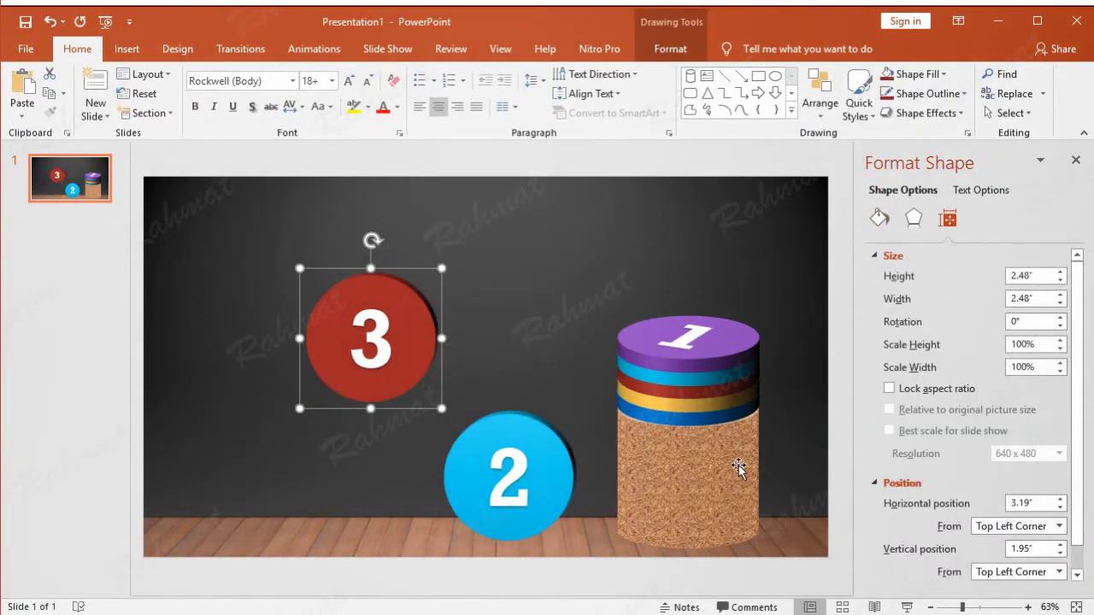
left_click_drag(1045, 503, 980, 521)
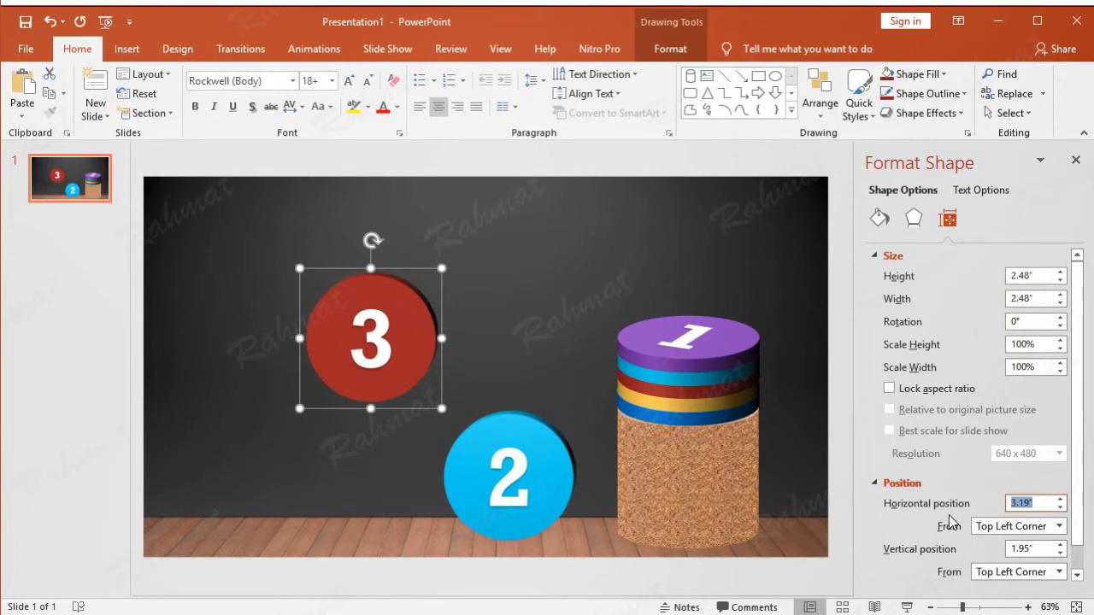
type("5.87")
left_click_drag(1046, 549, 979, 551)
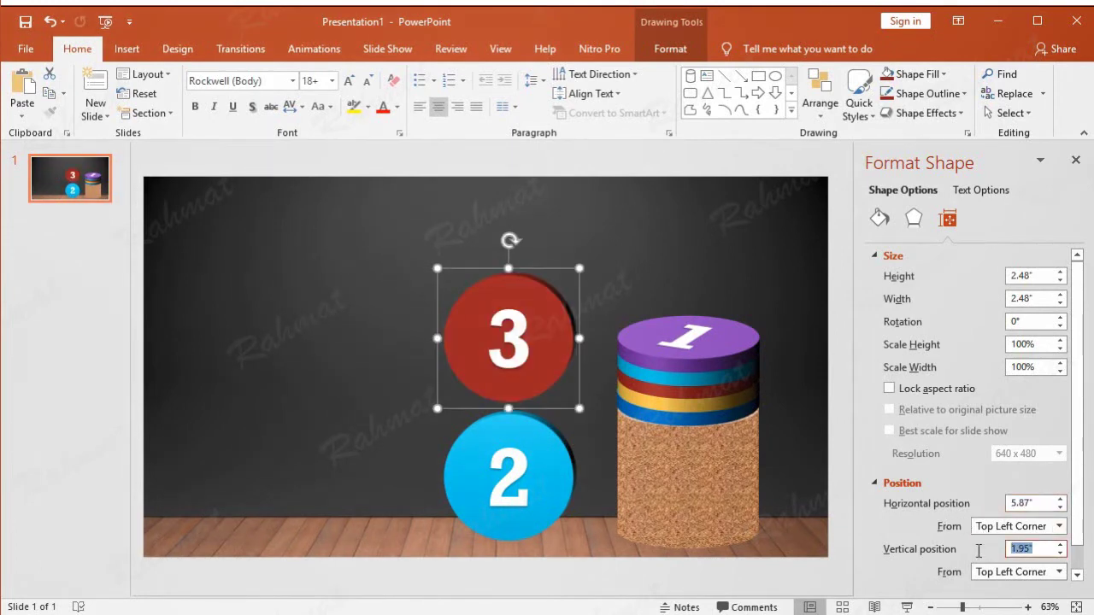
type("4.69")
key("Return")
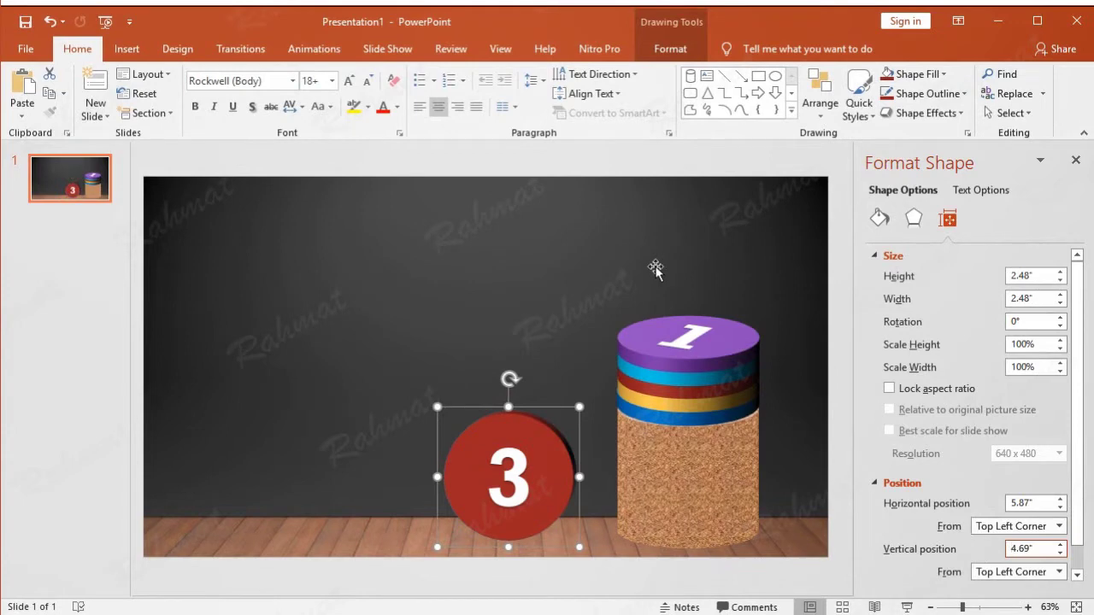
Paste a copy of coin 3 in the upper left and apply an orange shape style.
left_click(54, 94)
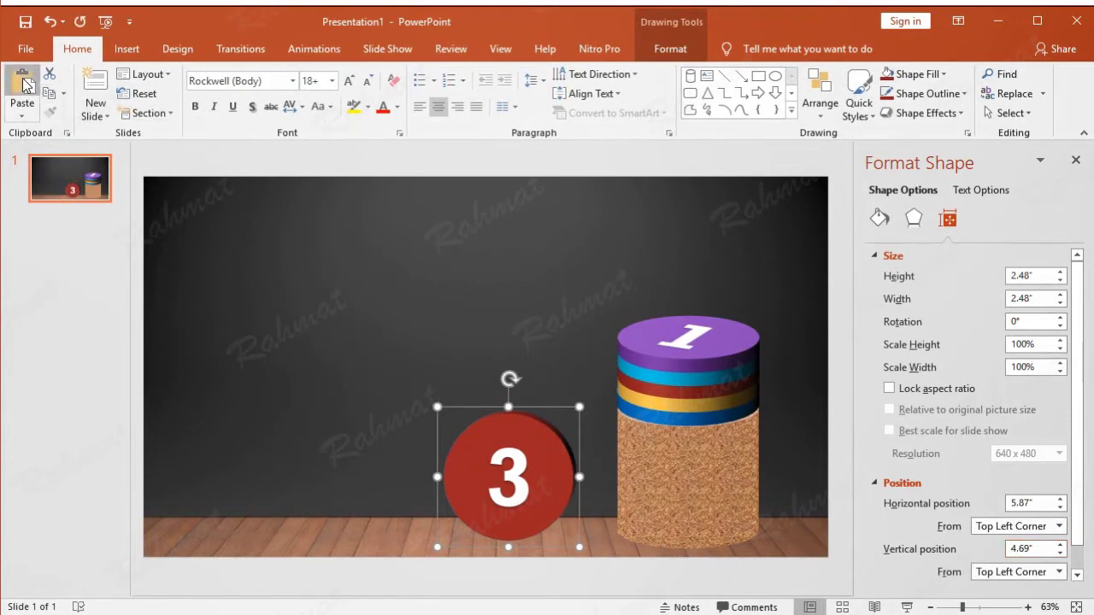
left_click(22, 90)
left_click_drag(560, 419, 330, 277)
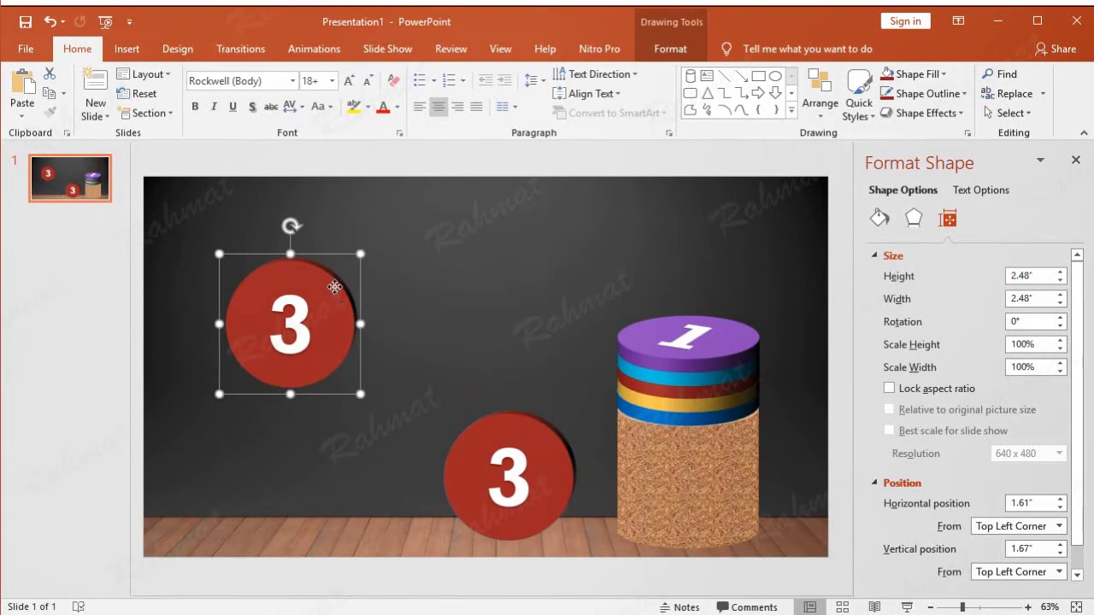
left_click(665, 52)
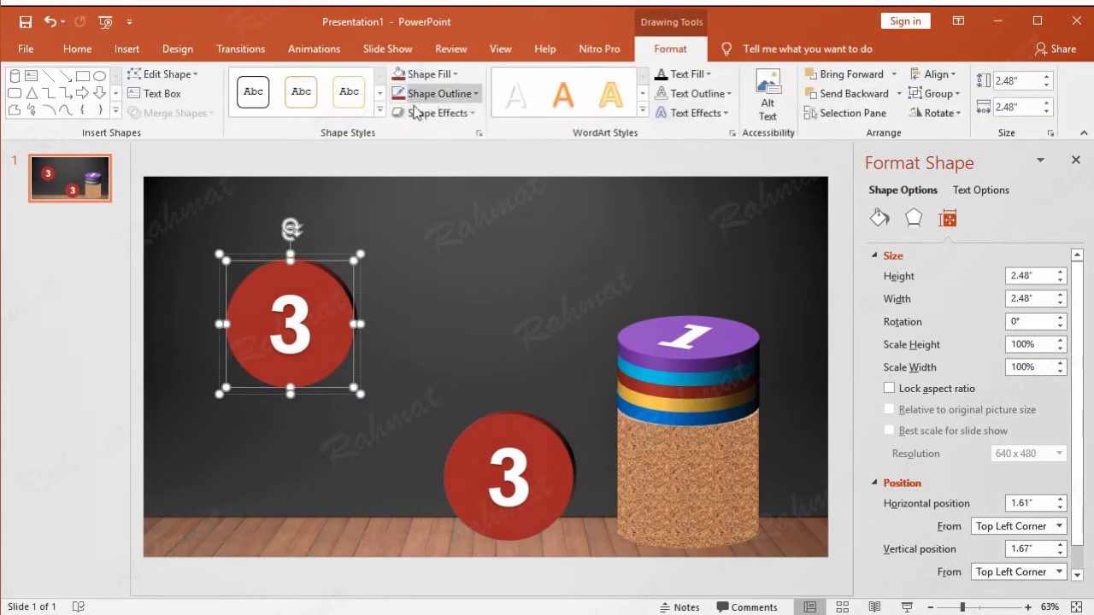
left_click(379, 109)
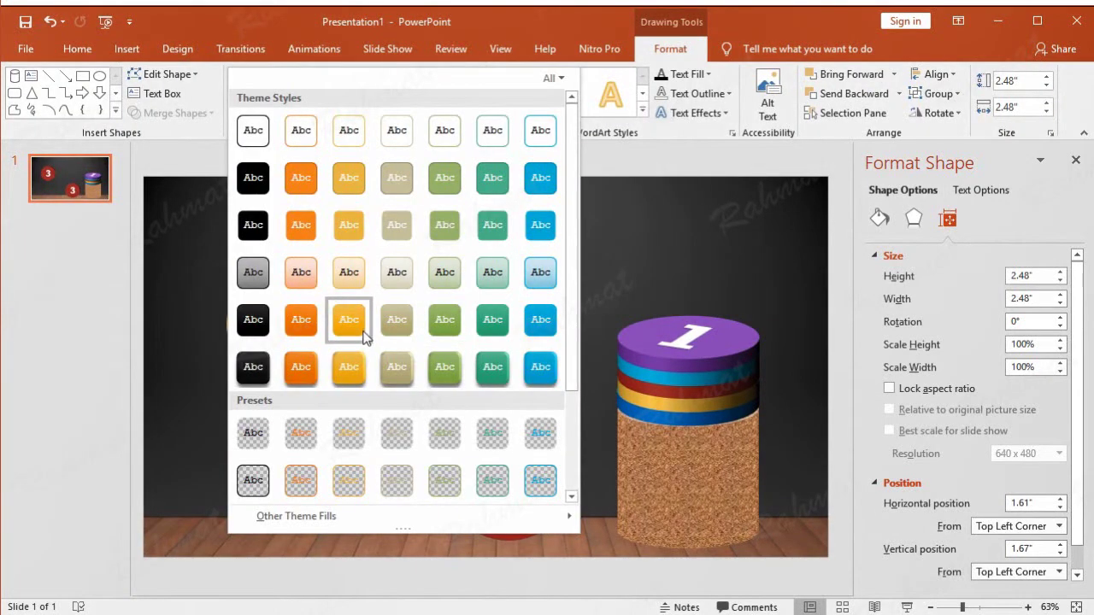
left_click(363, 335)
Set the new coin's 3-D depth to 20.5 pt.
left_click(464, 112)
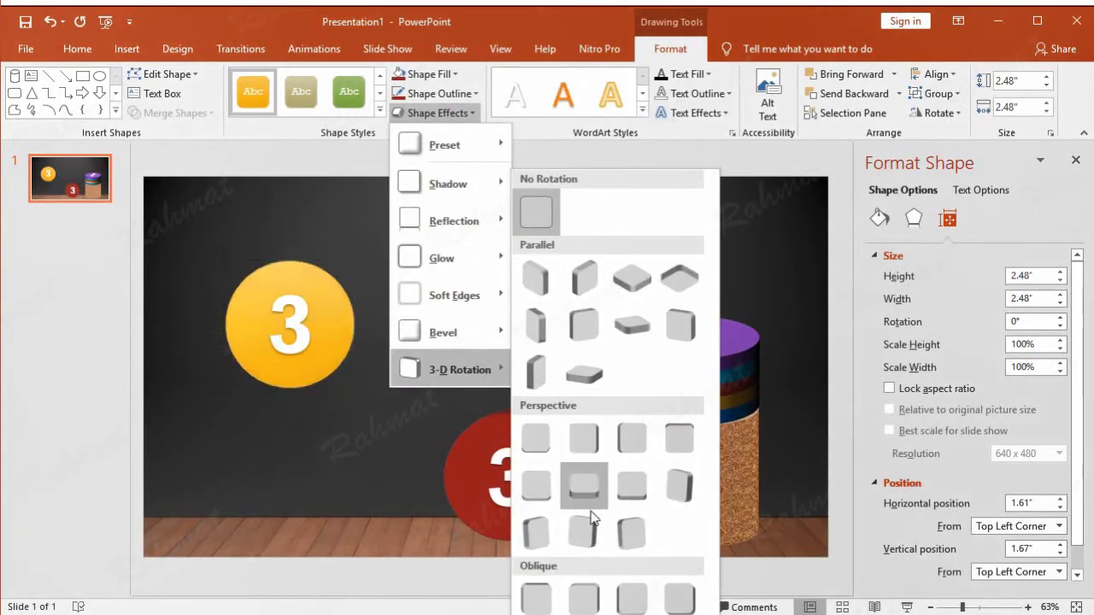
left_click(494, 283)
left_click(470, 96)
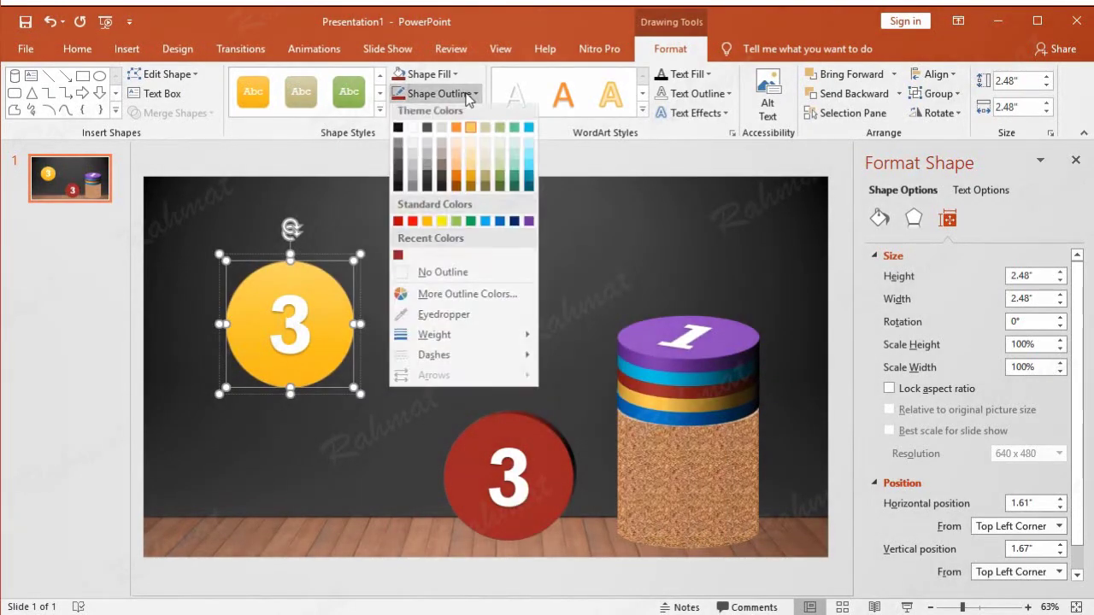
left_click(488, 31)
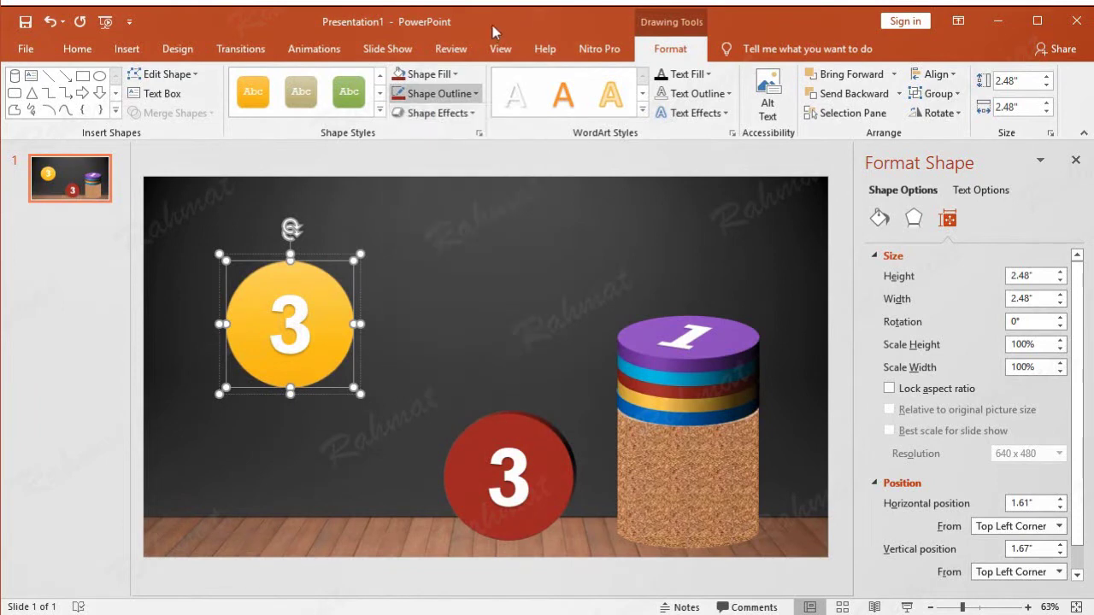
left_click(454, 113)
mouse_move(466, 335)
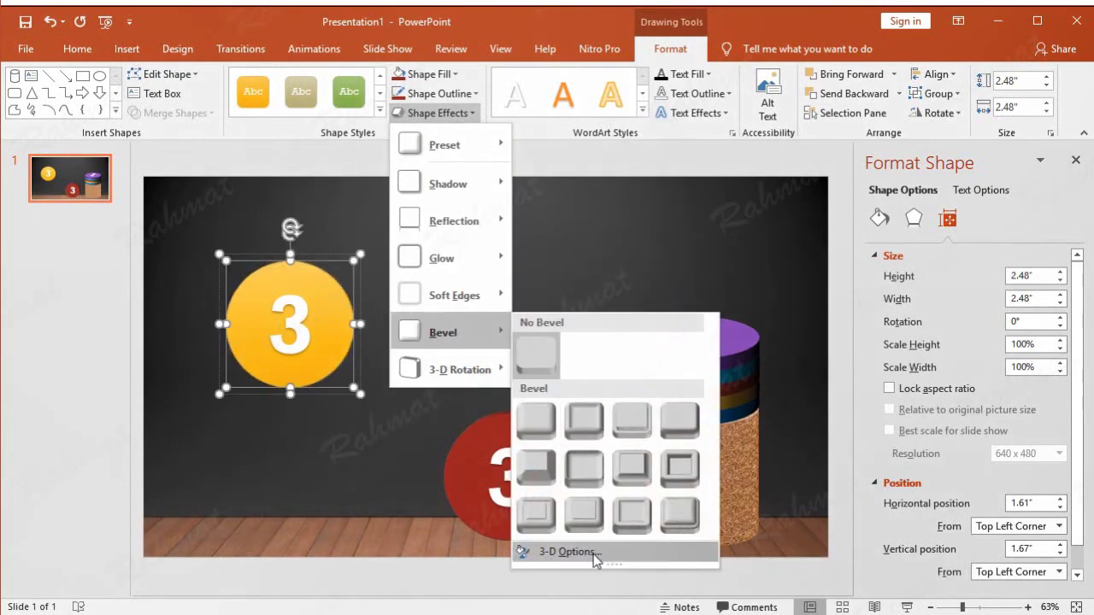
left_click(581, 554)
double_click(1020, 510)
type("20.5")
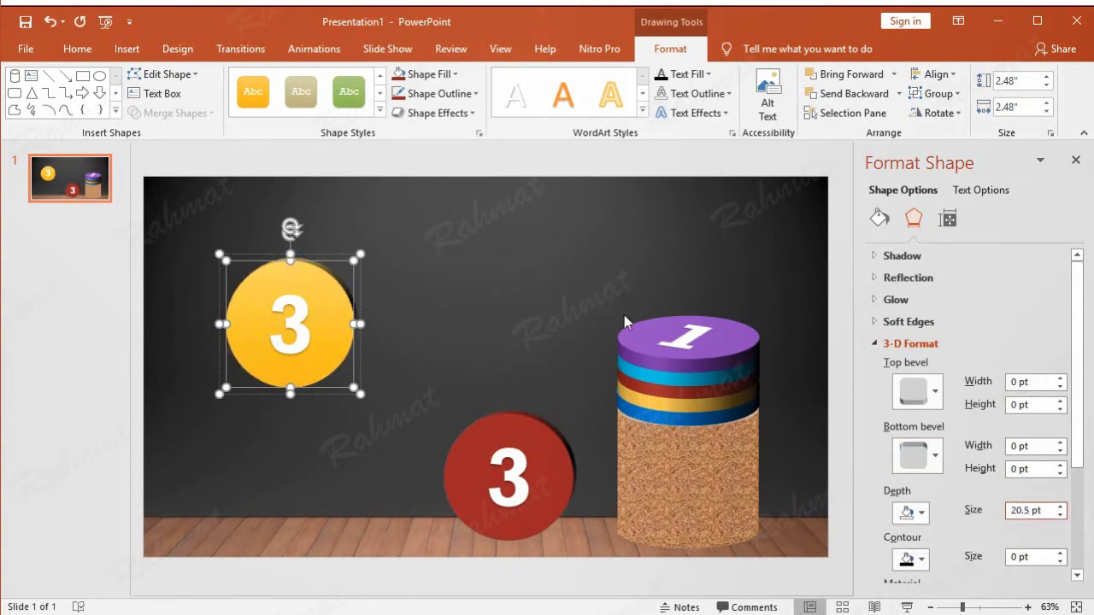
Change the new coin's number from 3 to 4.
left_click(438, 94)
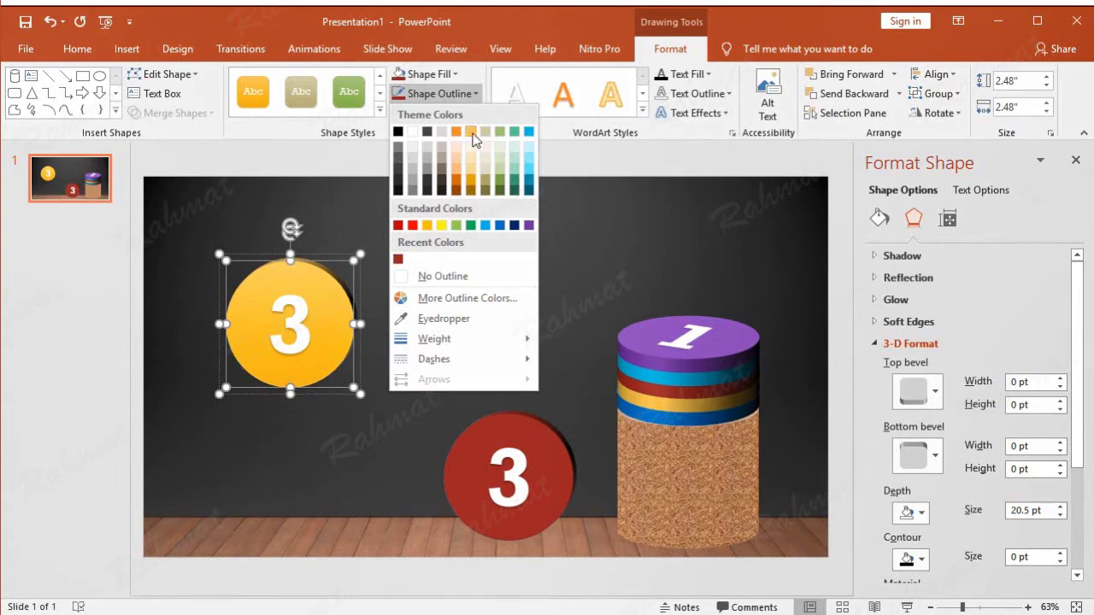
left_click(471, 135)
left_click(408, 244)
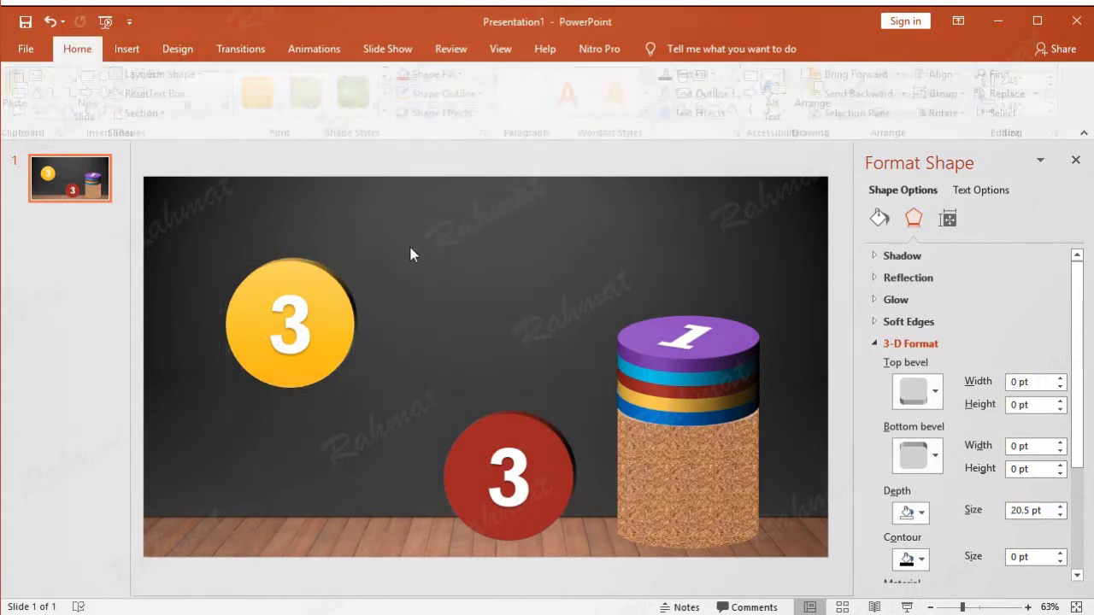
left_click(283, 318)
double_click(306, 330)
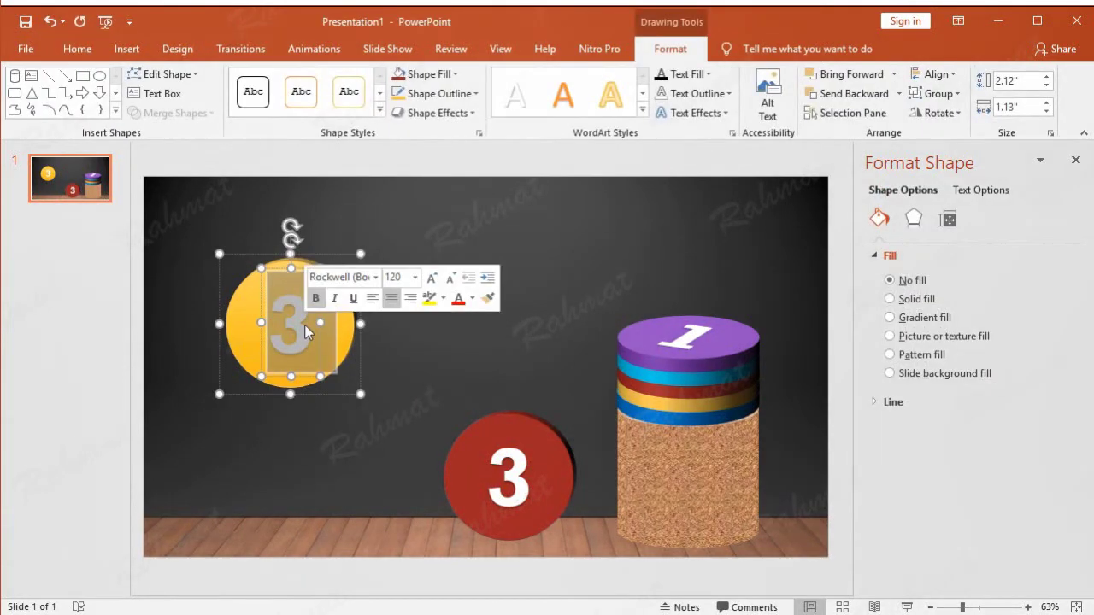
type("4")
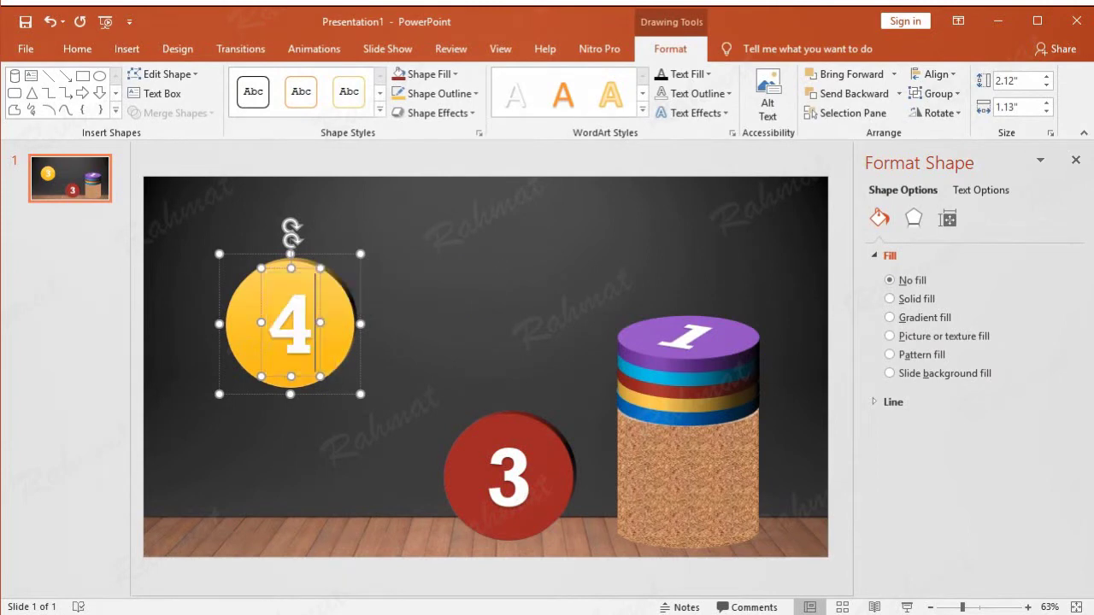
left_click(431, 240)
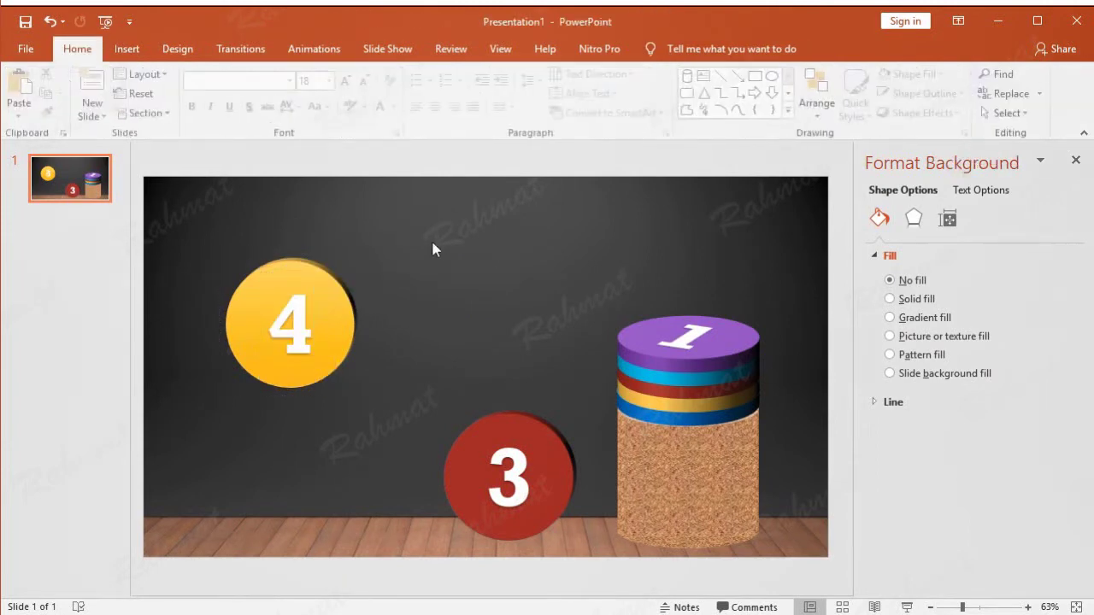
Move coin 4 to 5.87" horizontal and 4.69" vertical, covering coin 3.
left_click(330, 275)
right_click(330, 275)
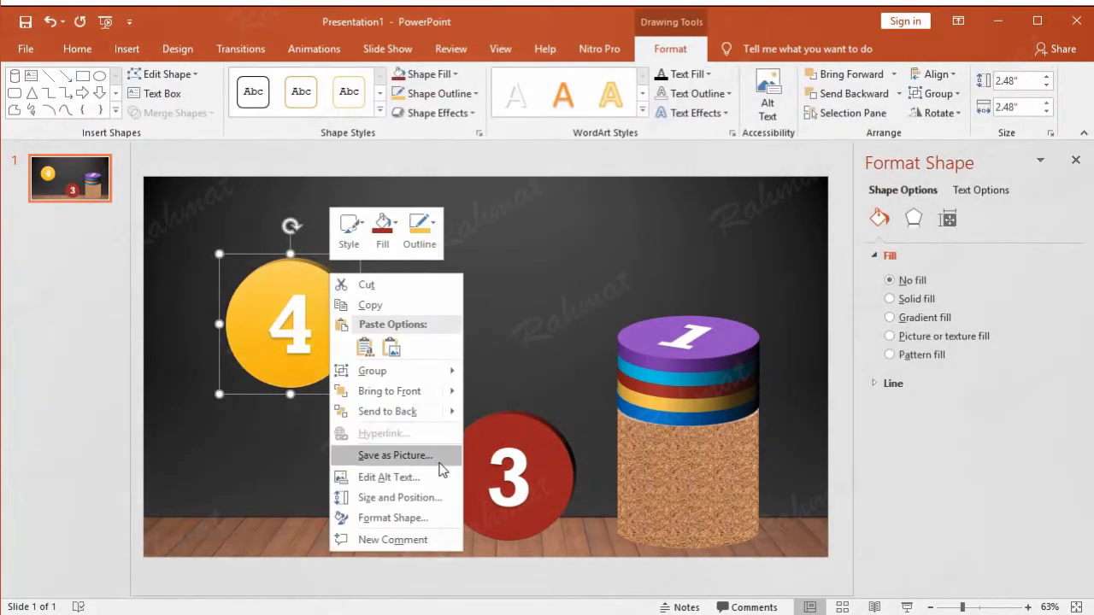
left_click(445, 504)
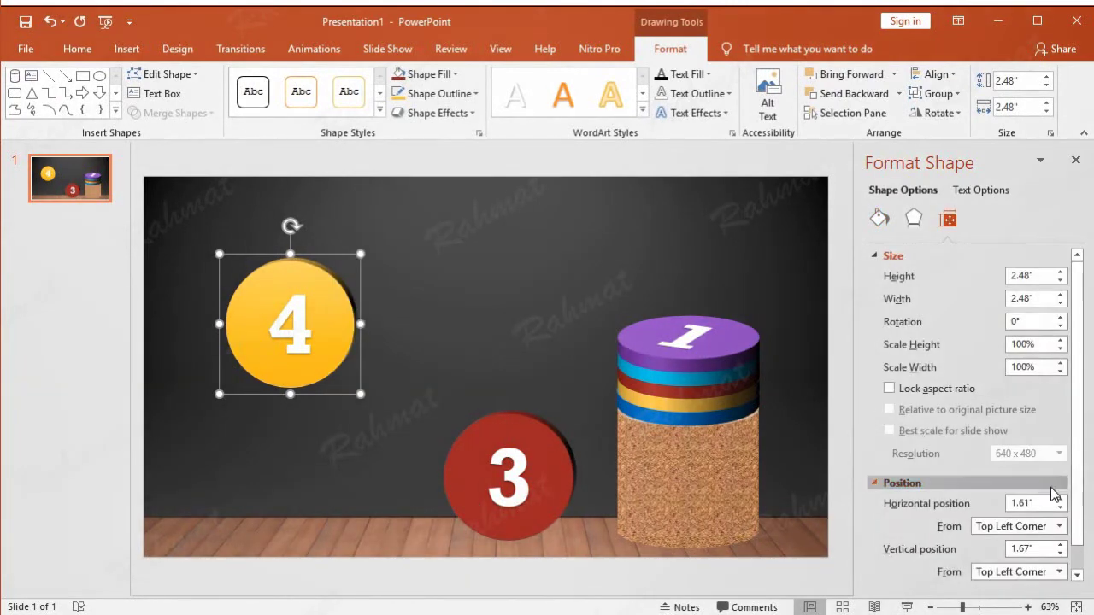
left_click_drag(1045, 506, 982, 511)
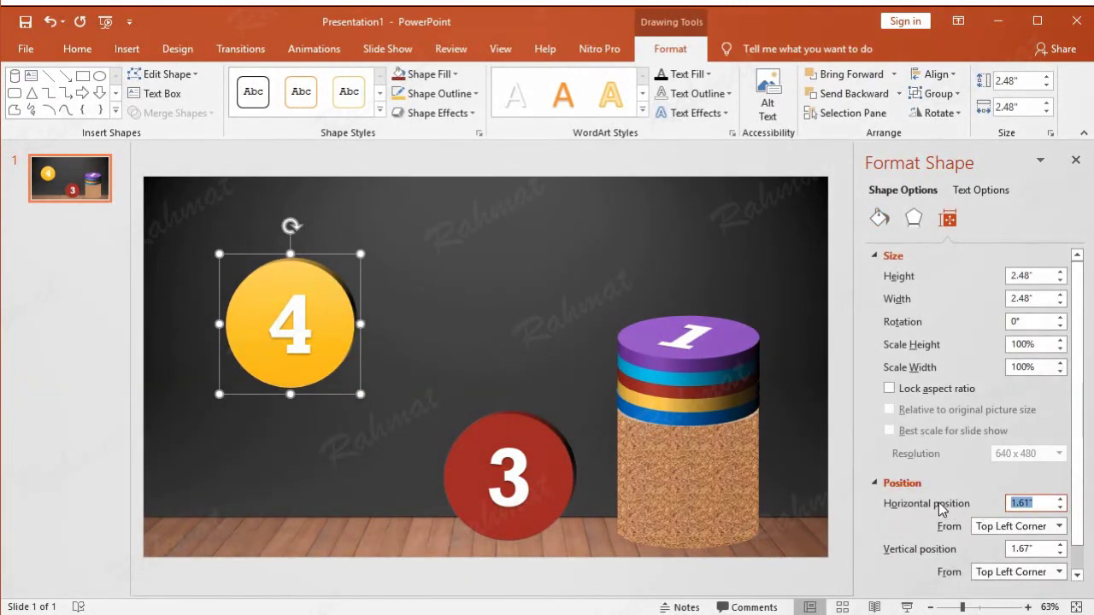
type("5.87")
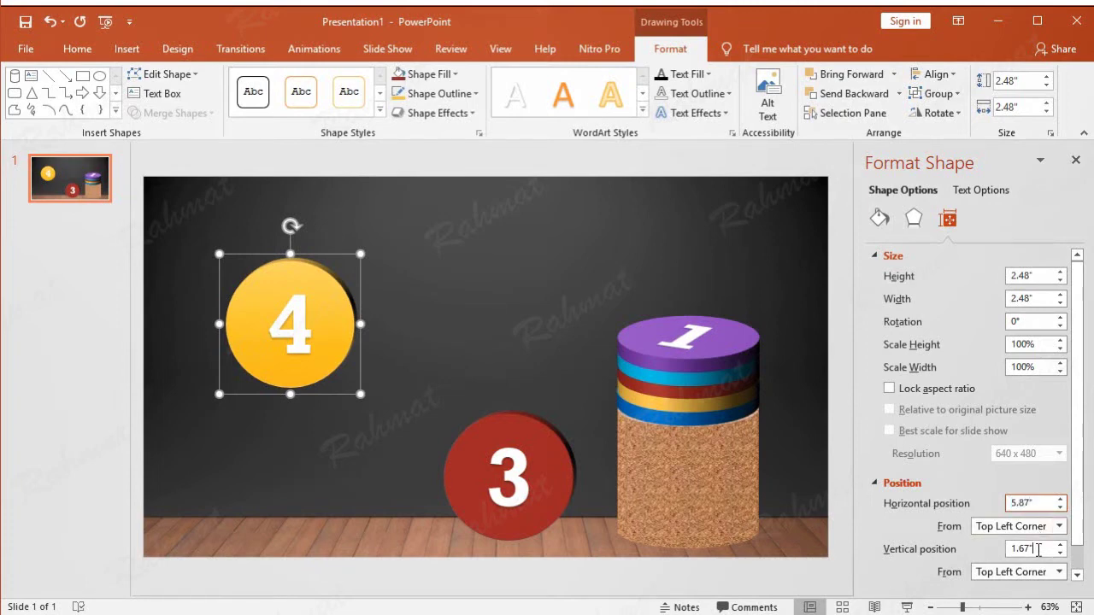
left_click(1038, 550)
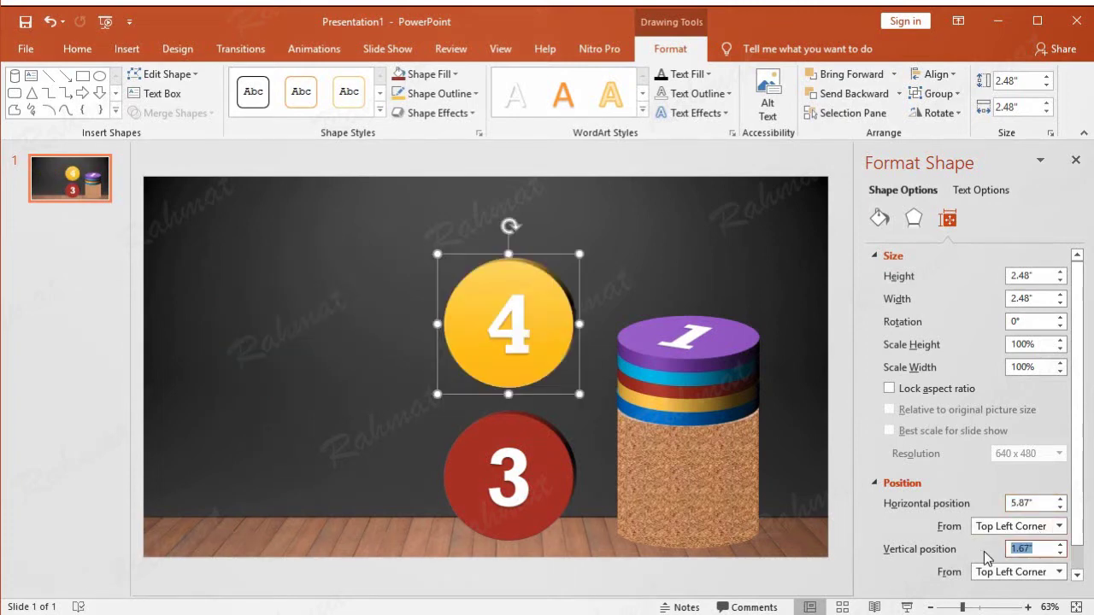
type("4.69")
key("Return")
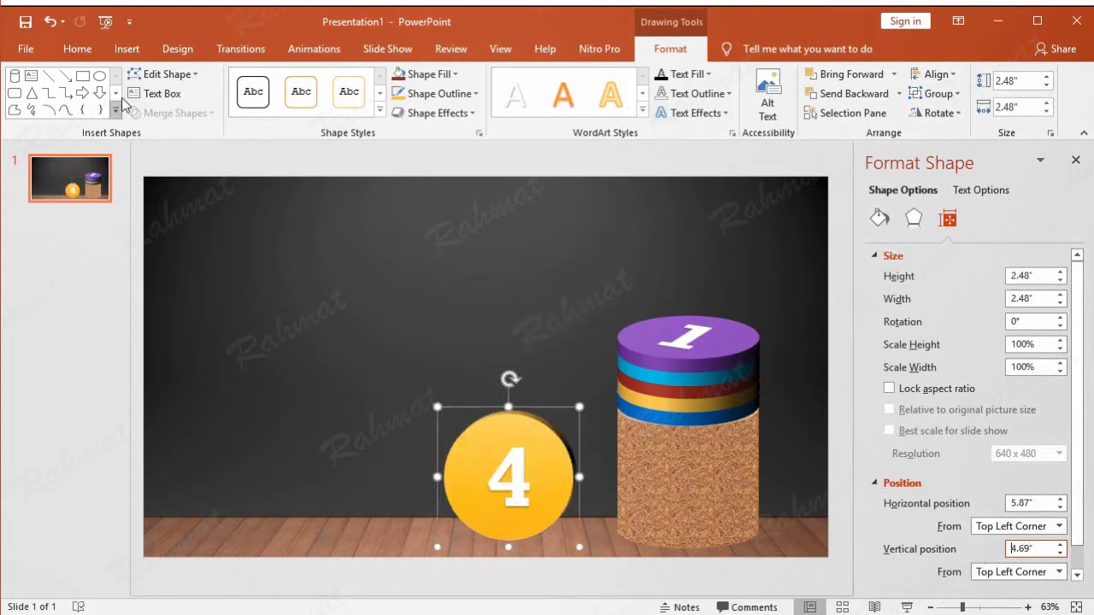
left_click(77, 49)
Paste a copy of coin 4 at the upper left and give it blue fill and outline.
left_click(49, 93)
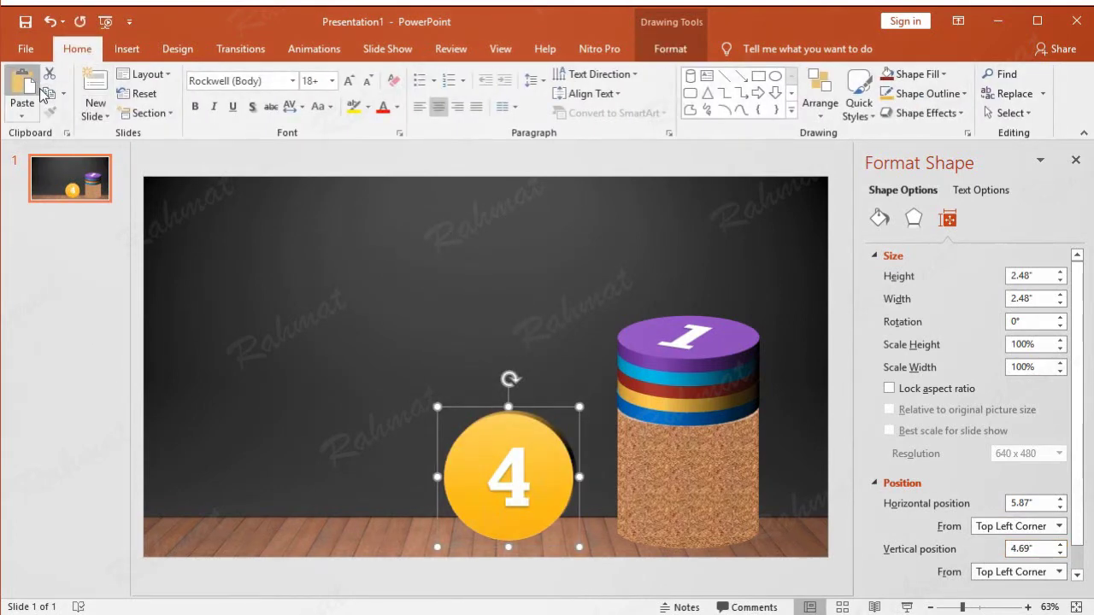
key("ctrl+v")
left_click_drag(552, 410, 353, 302)
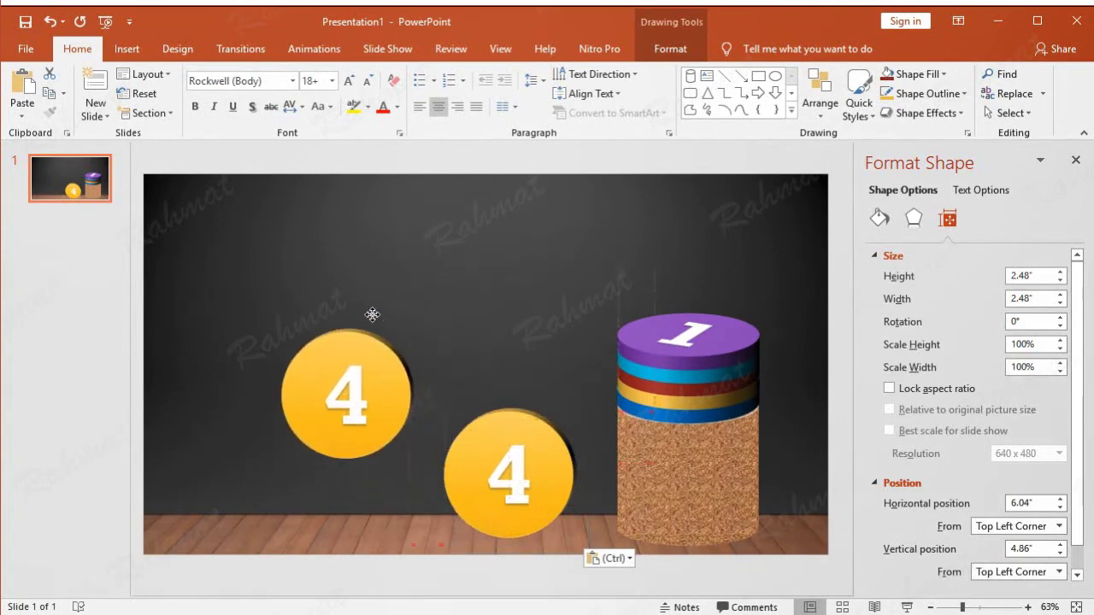
left_click(358, 305, "shift")
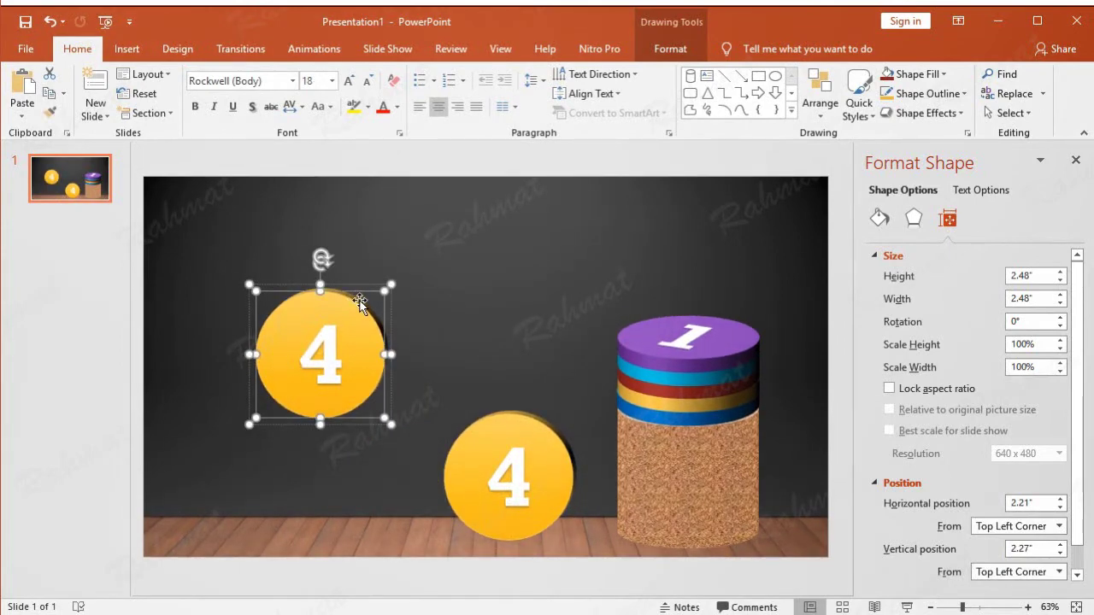
left_click(651, 53)
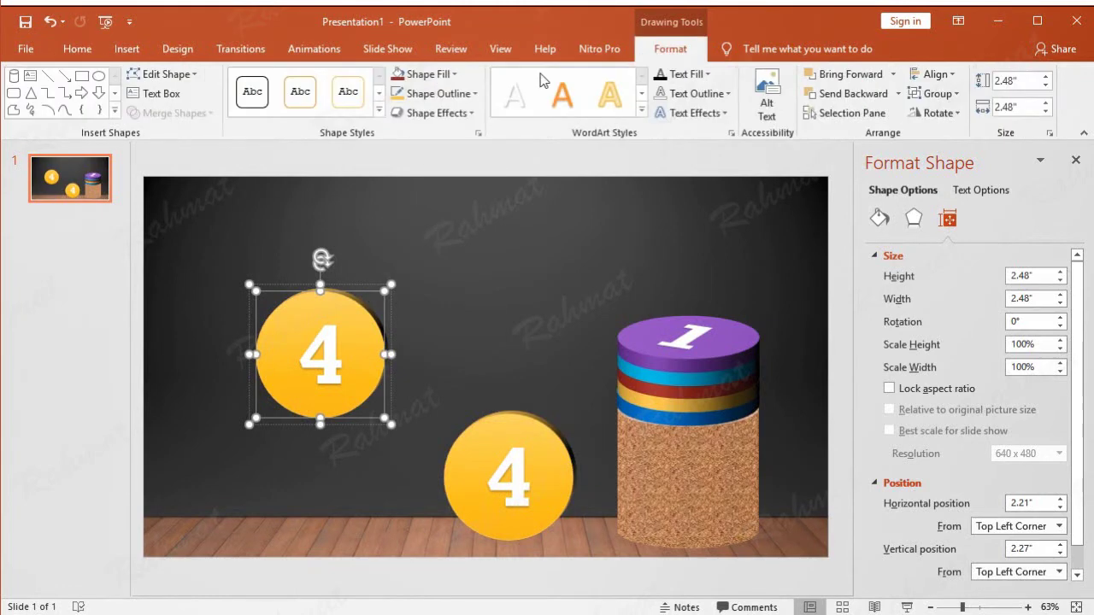
left_click(419, 74)
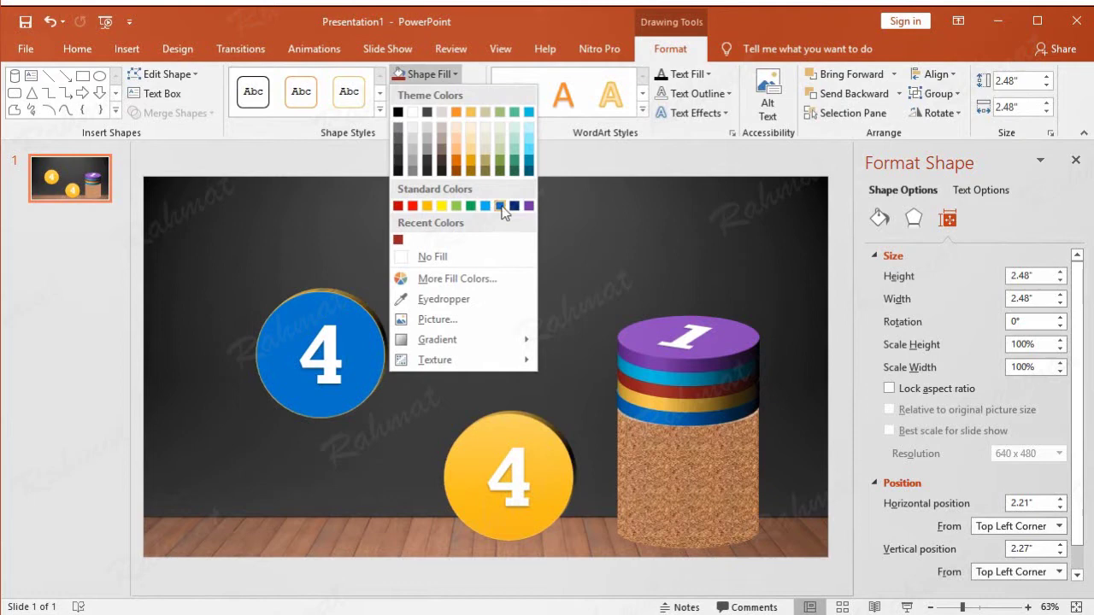
left_click(498, 206)
left_click(462, 93)
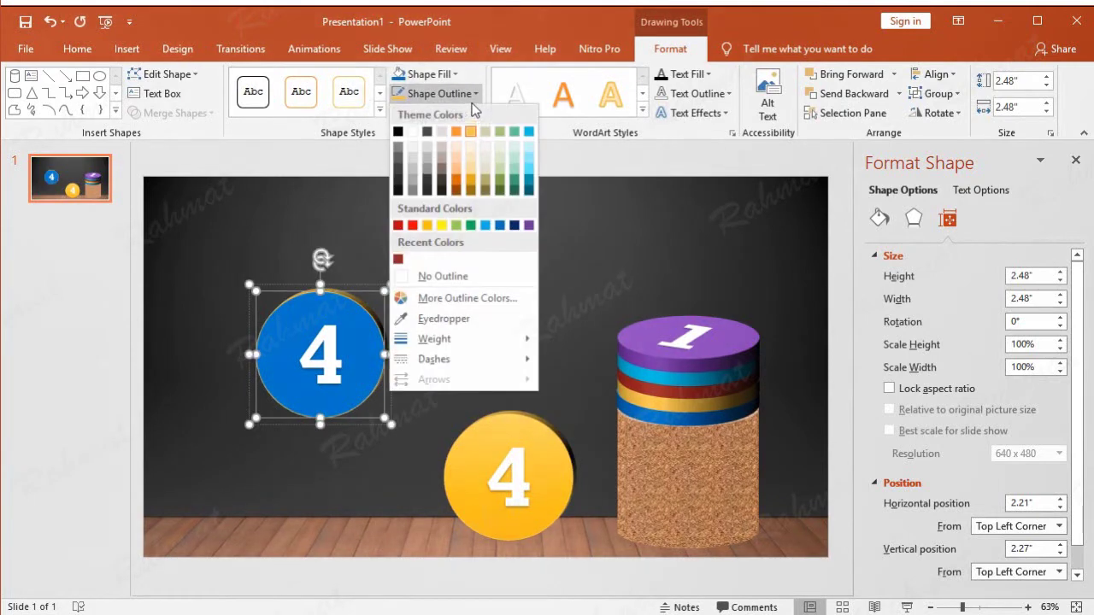
left_click(502, 229)
Change the blue coin's number from 4 to 5.
left_click(310, 352)
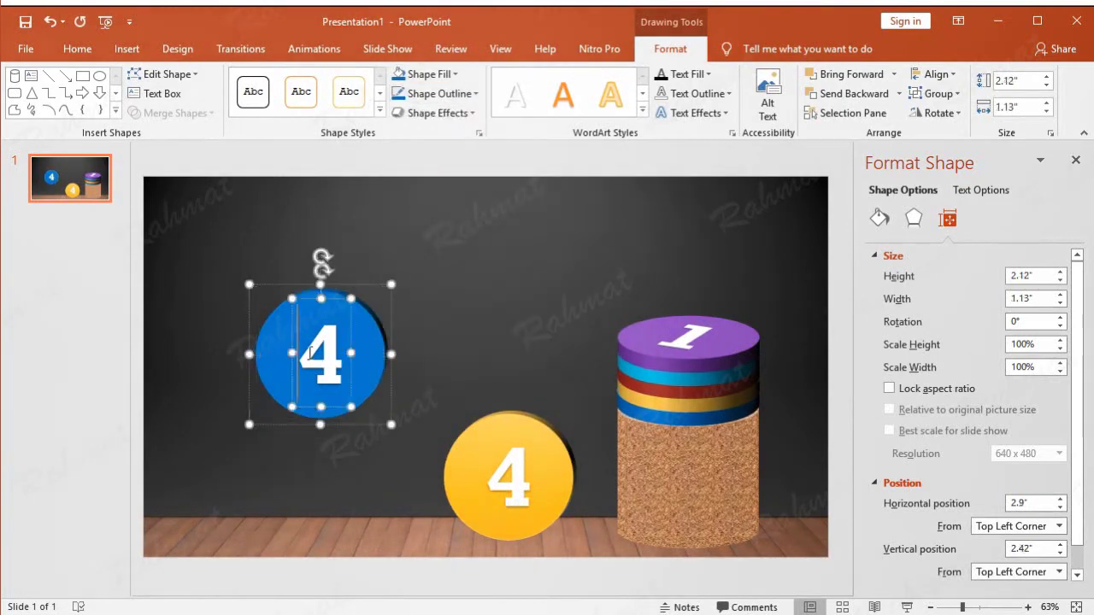
double_click(316, 352)
type("5")
left_click(455, 273)
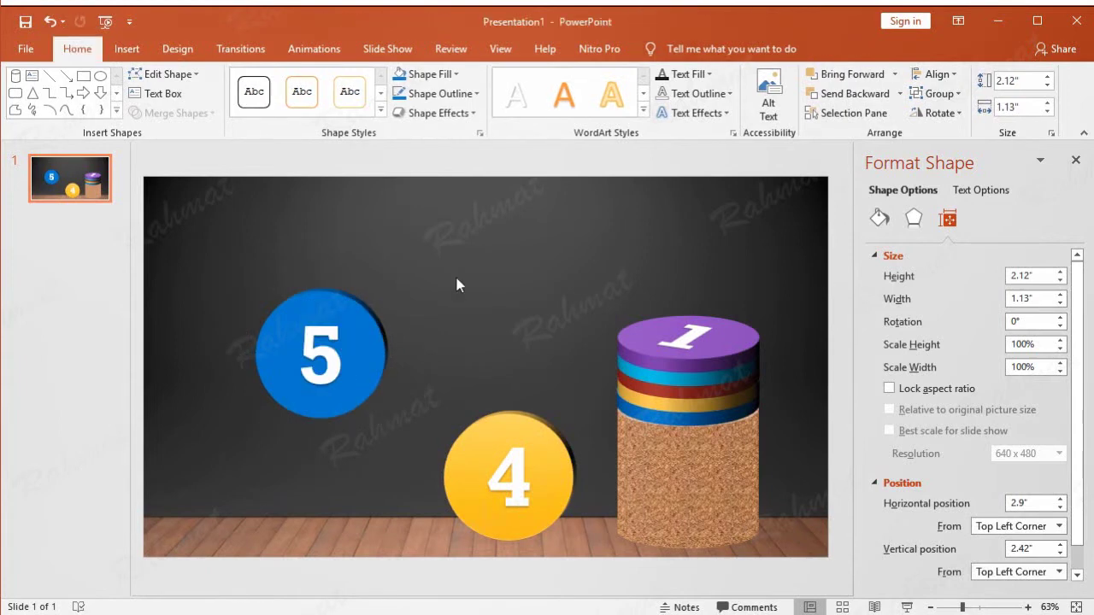
Move coin 5 to 5.87" horizontal and 4.69" vertical, covering coin 4.
left_click(359, 300)
right_click(359, 300)
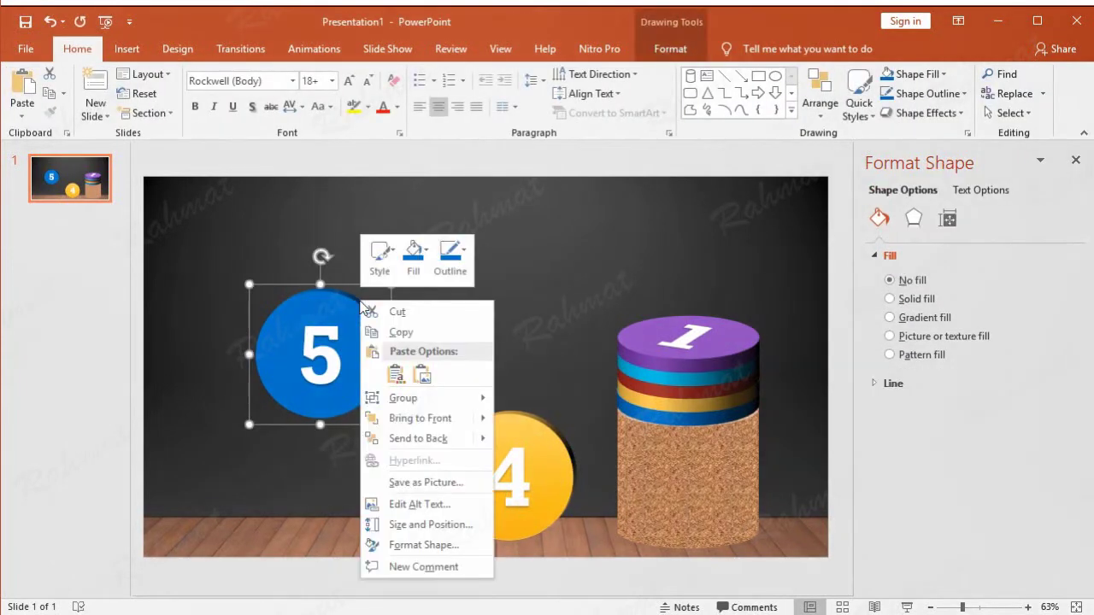
left_click(468, 528)
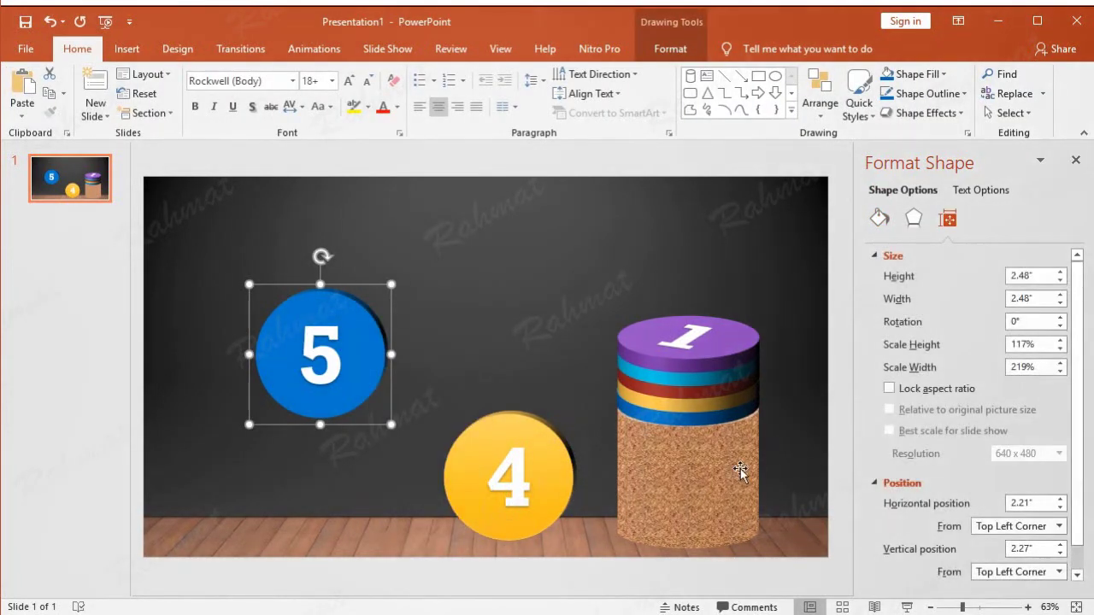
left_click_drag(1041, 506, 1007, 507)
type("5.87")
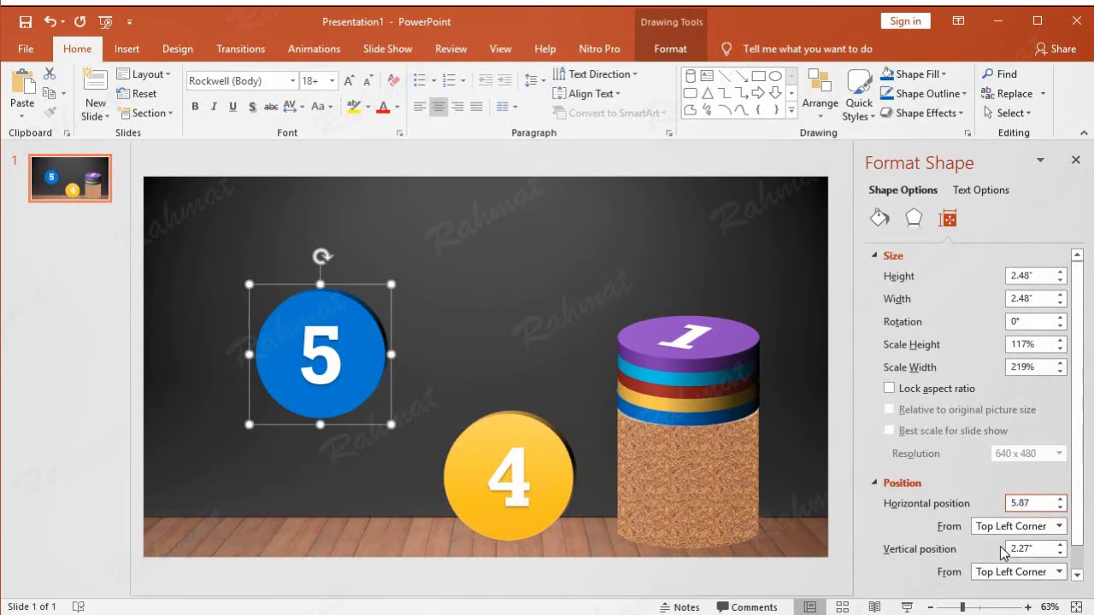
left_click_drag(1041, 548, 991, 552)
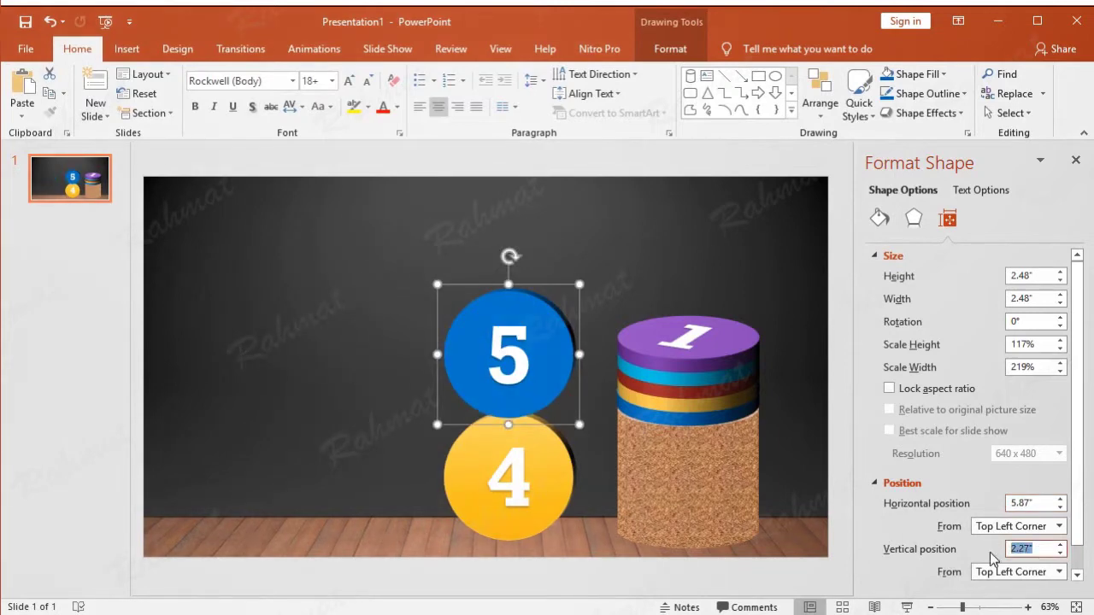
type("4.69")
key("Return")
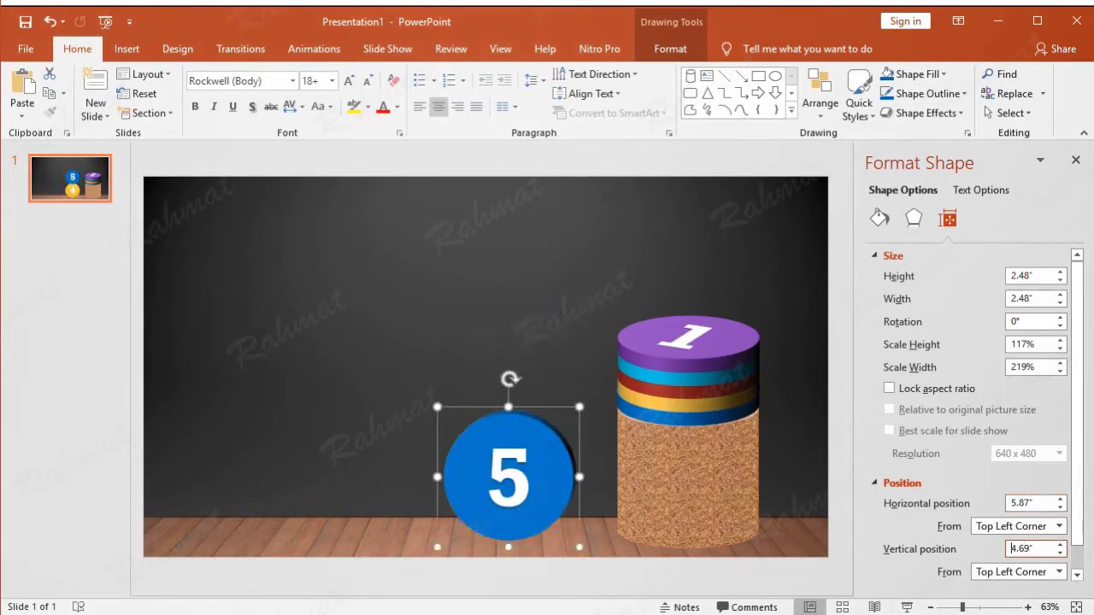
left_click(469, 244)
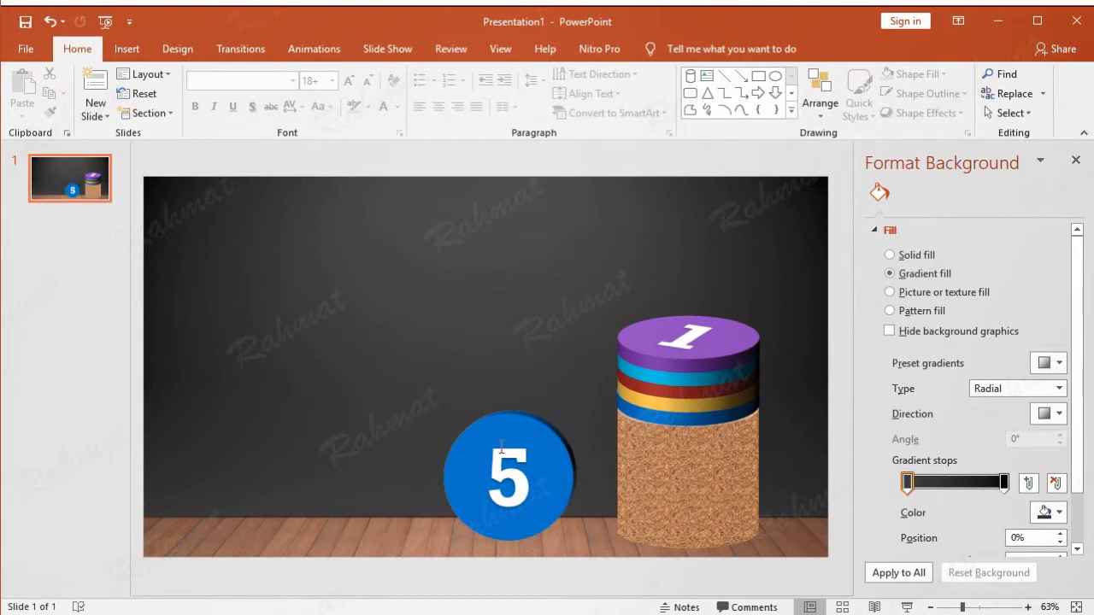
left_click(545, 436)
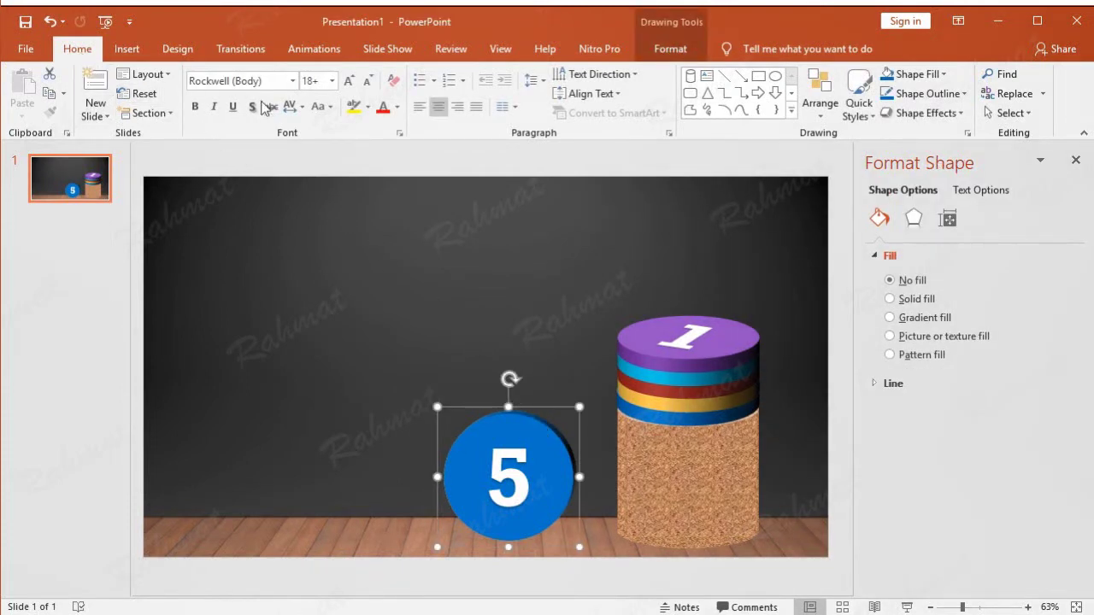
Open the Selection Pane and hide the 5, 4, 3 and 2 coin groups.
left_click(1023, 115)
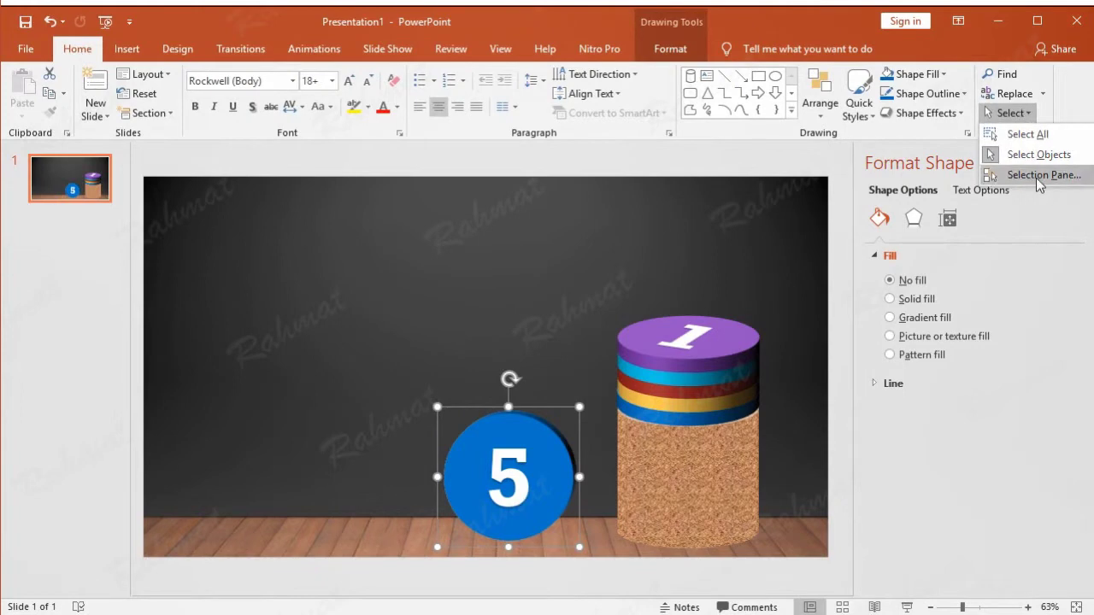
left_click(1037, 178)
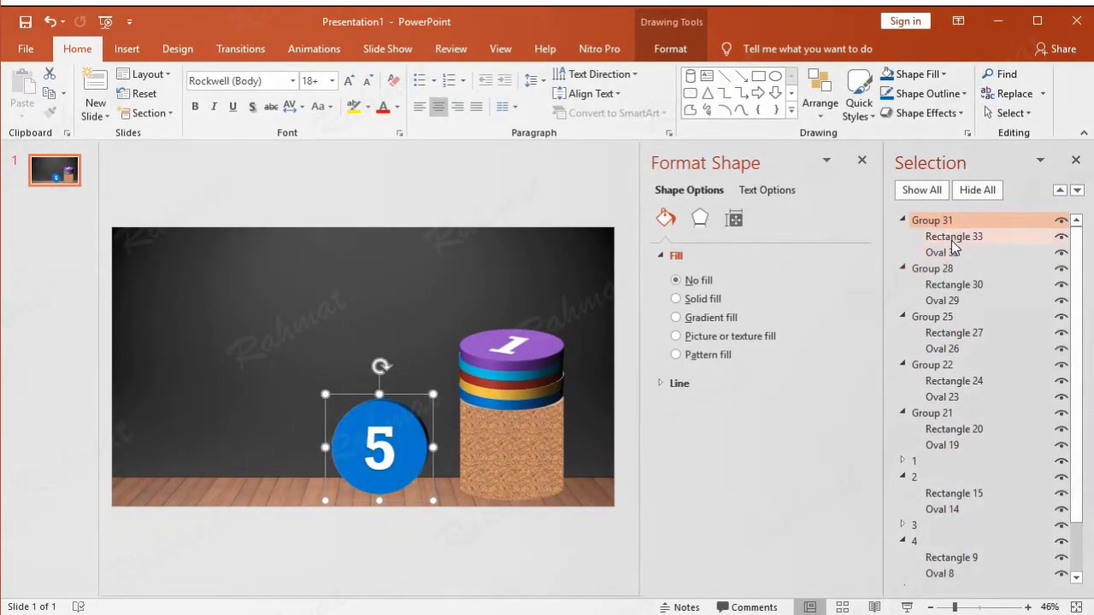
left_click(1061, 221)
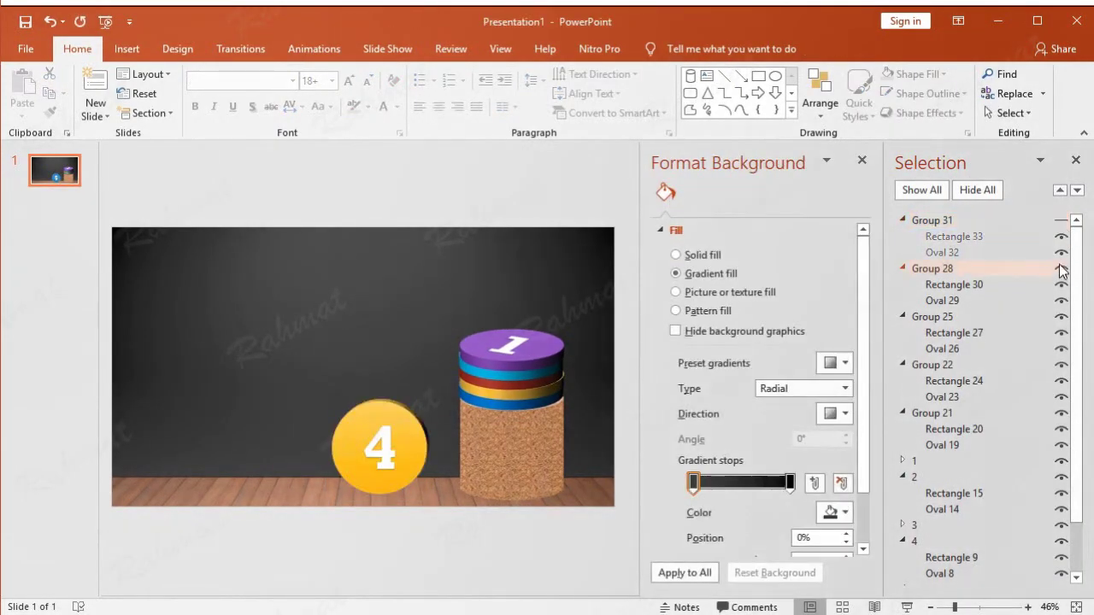
left_click(1060, 270)
left_click(1060, 317)
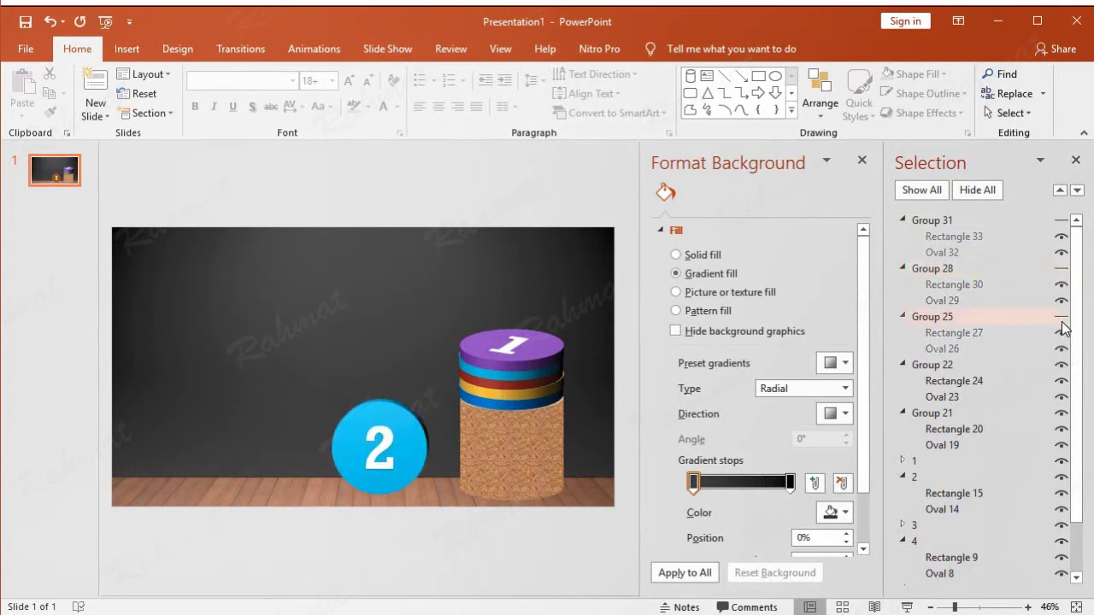
left_click(1060, 365)
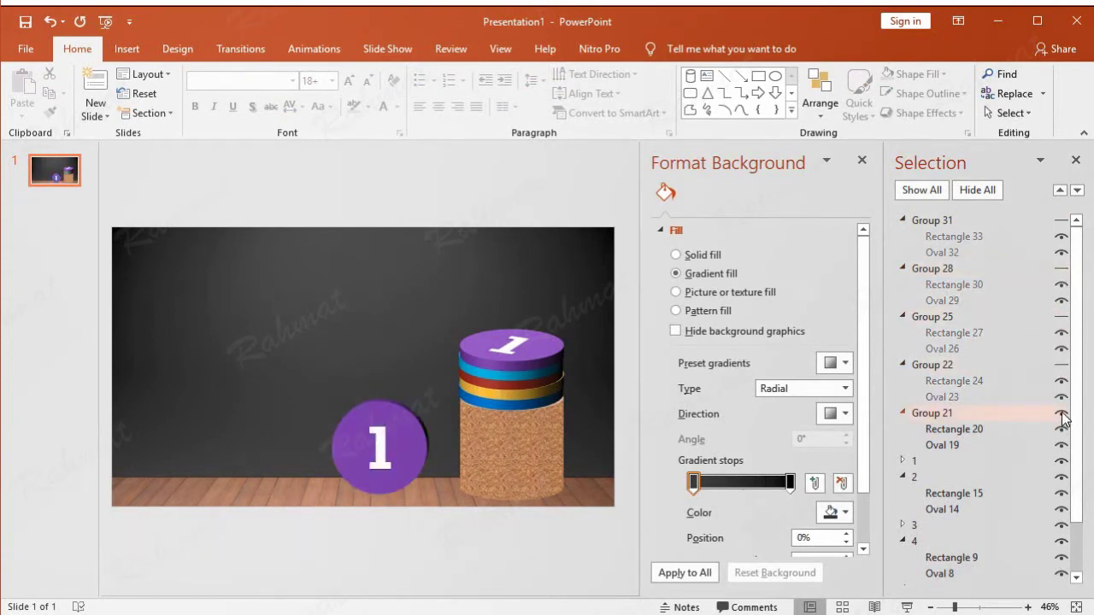
Rename Group 21 to 1b, then unhide Groups 22 and 25 and rename them 2b and 3b.
left_click(960, 413)
left_click(968, 413)
type("1b")
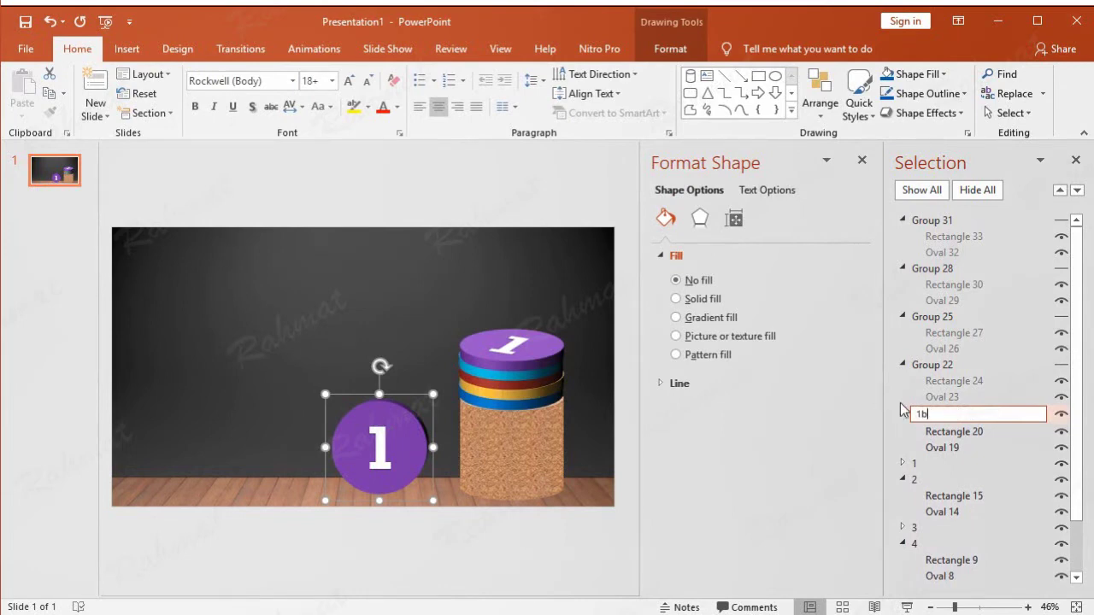
left_click(1059, 365)
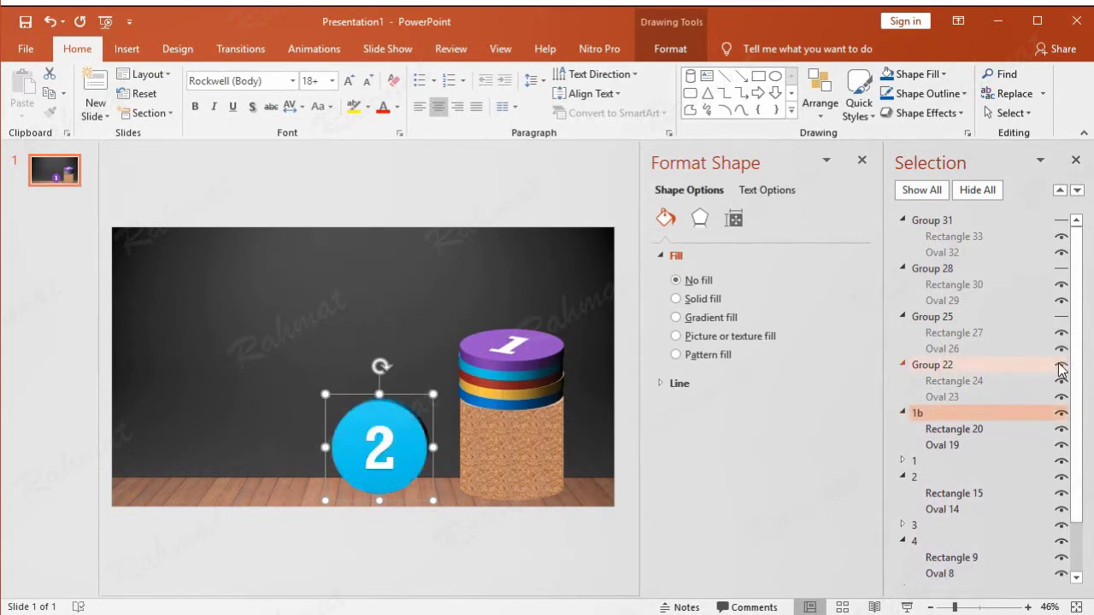
double_click(984, 365)
left_click(971, 365)
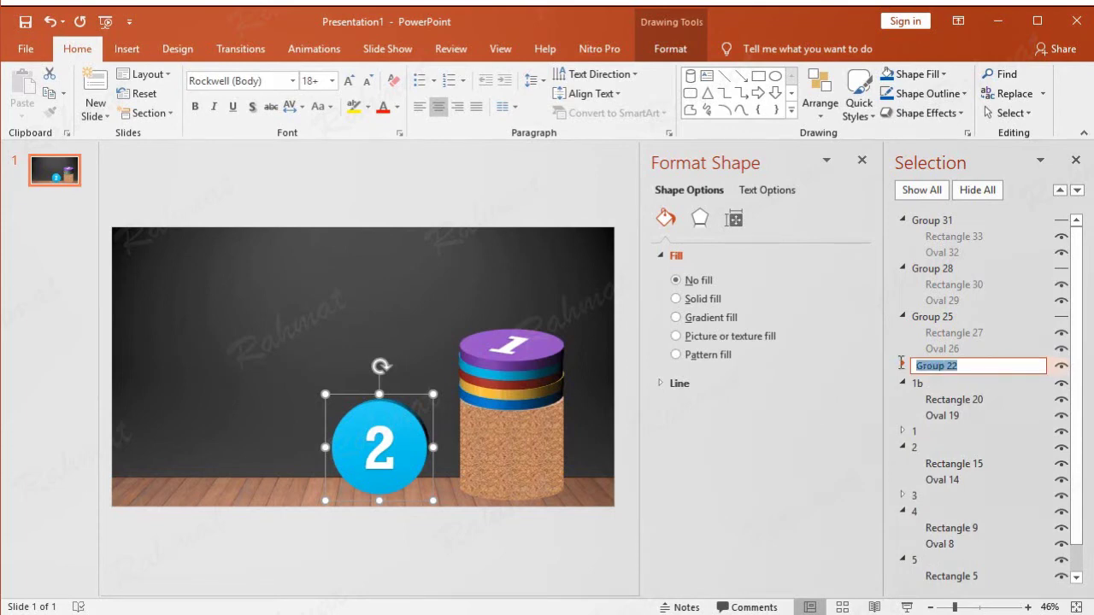
type("2b")
key("Return")
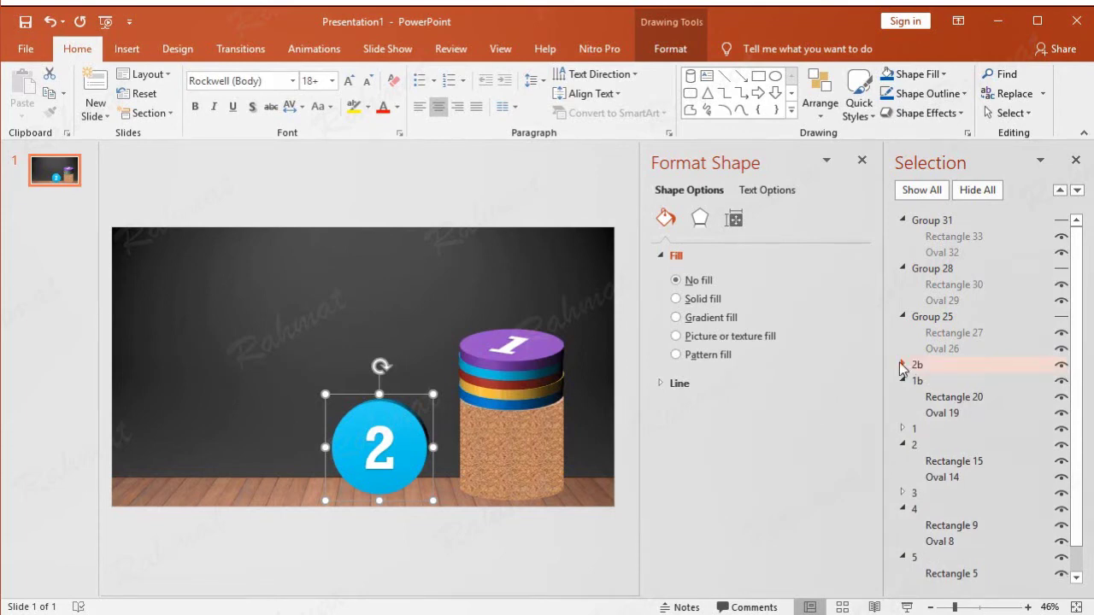
left_click(953, 318, "ctrl")
left_click(1060, 316)
double_click(940, 317)
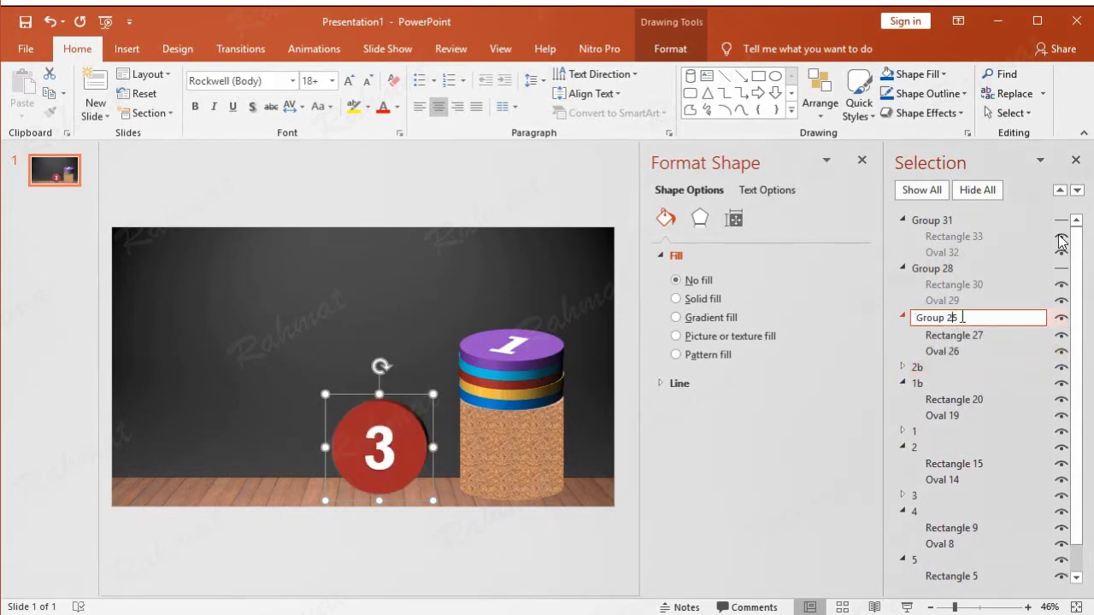
type("3b")
Unhide Groups 28 and 31, rename them 4b and 5b, and close the Selection Pane.
left_click(1061, 268)
double_click(976, 269)
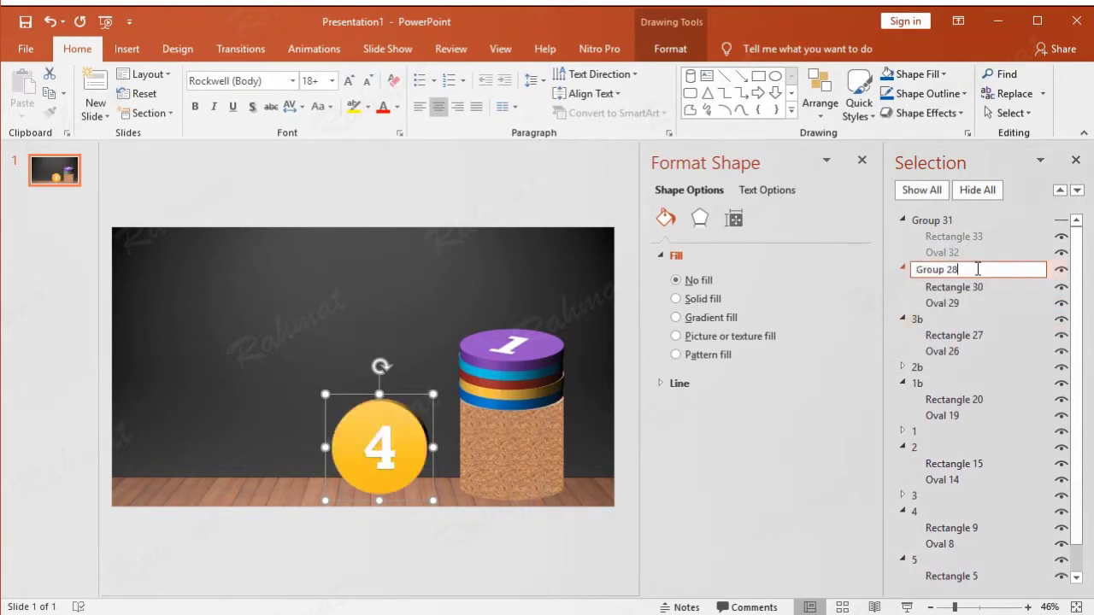
type("4b")
left_click(1060, 220)
left_click(901, 220)
double_click(936, 220)
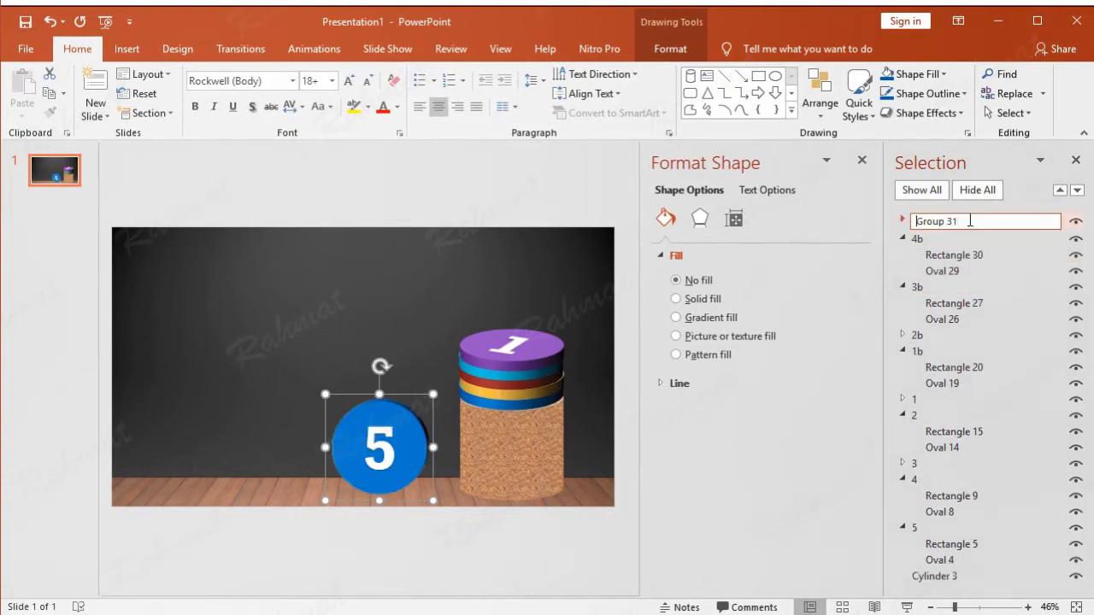
type("5b")
key("Return")
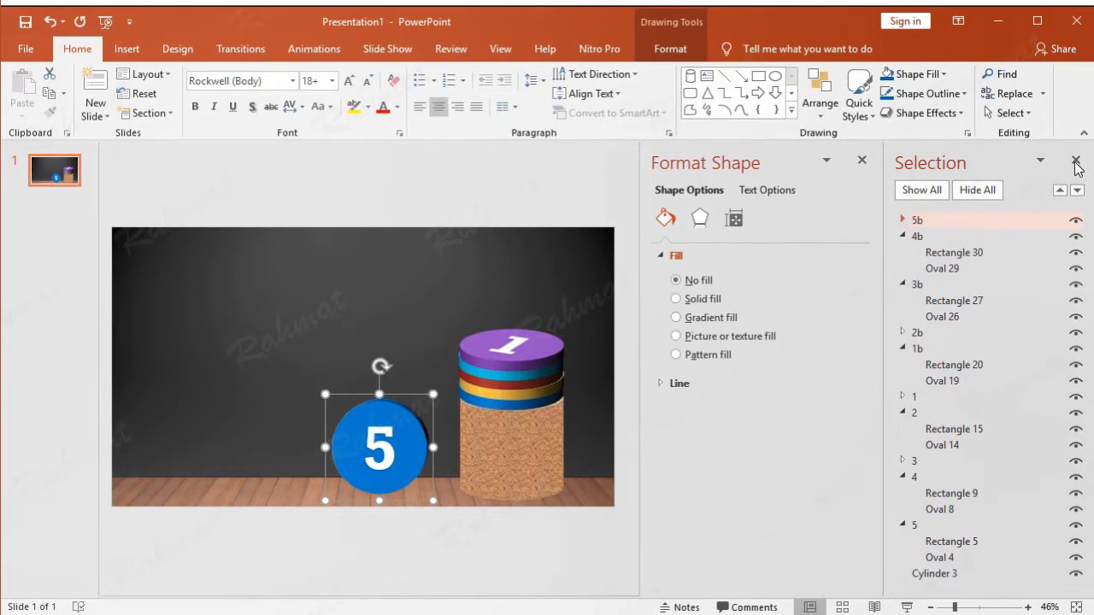
left_click(1076, 162)
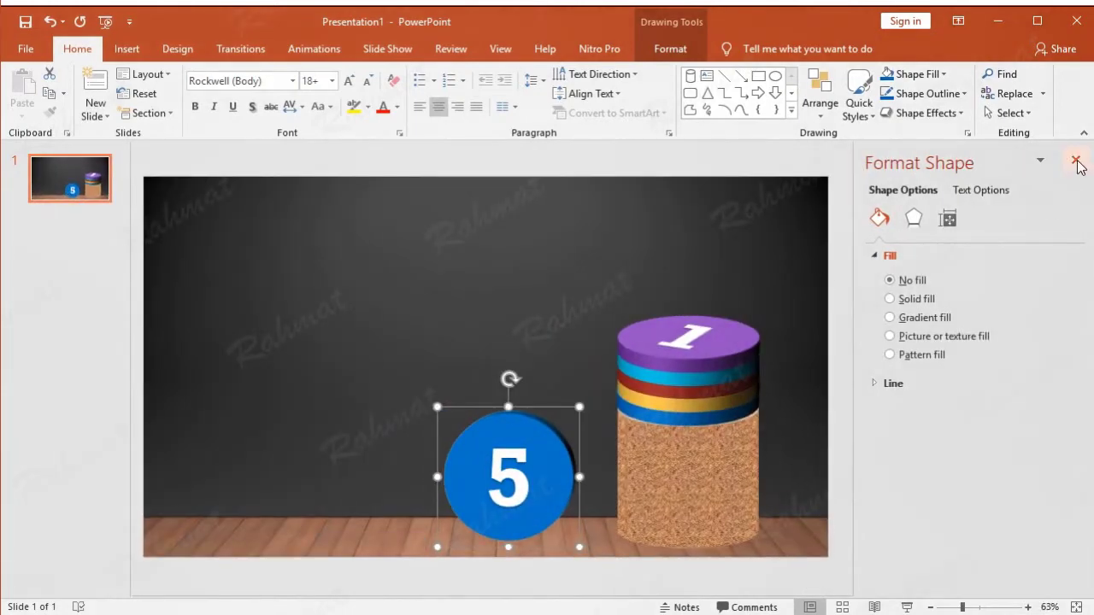
Open the Animation Pane and add a Bounce Right motion path to coin 5b.
left_click(1076, 161)
left_click(341, 50)
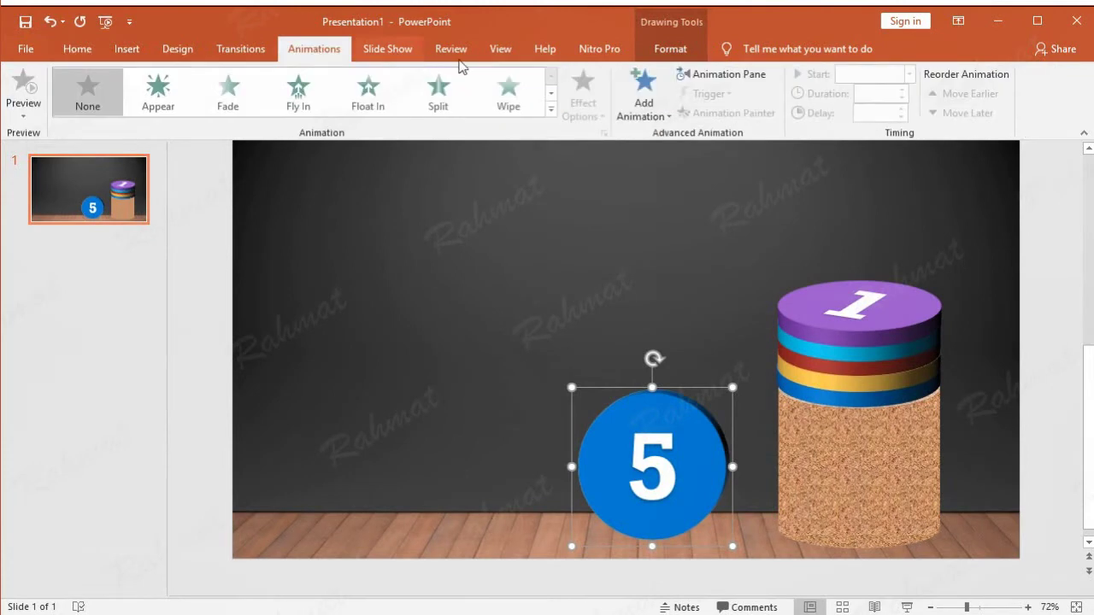
left_click(686, 76)
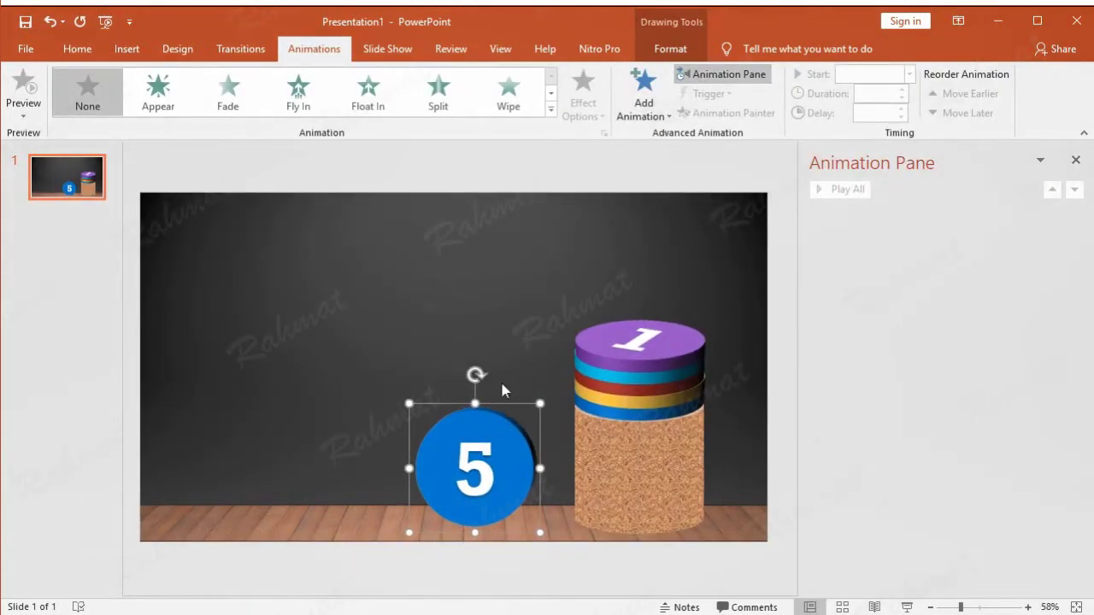
left_click(657, 109)
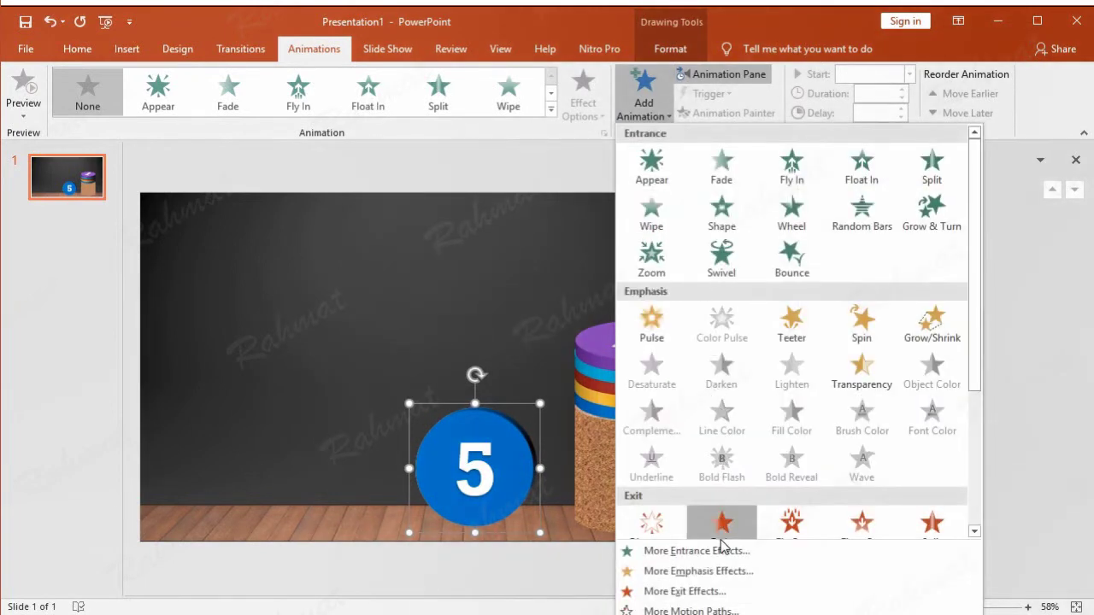
left_click(688, 610)
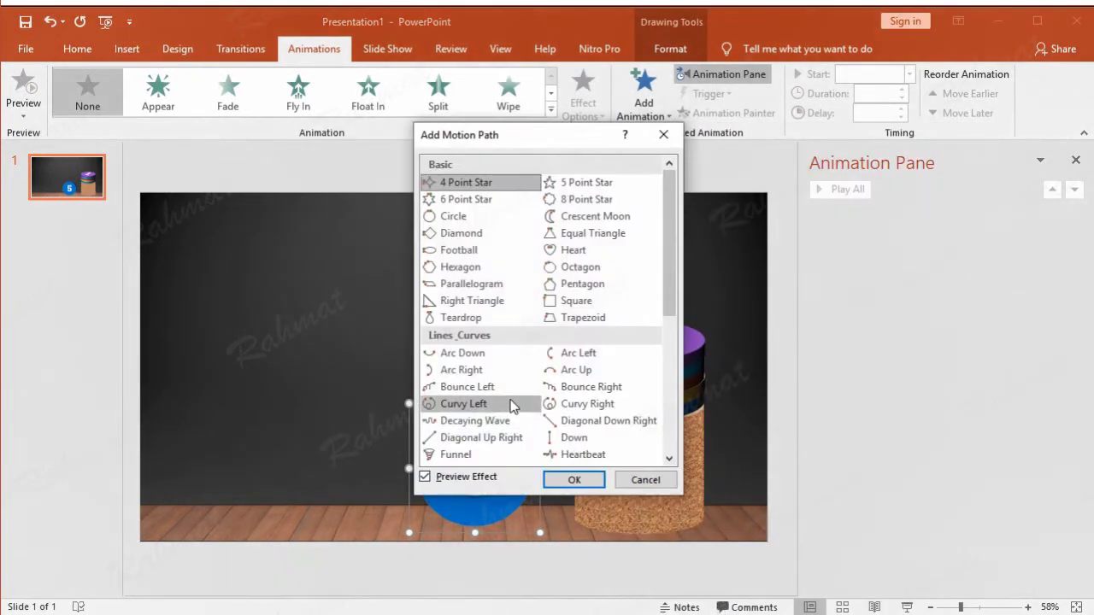
left_click(560, 392)
left_click(573, 478)
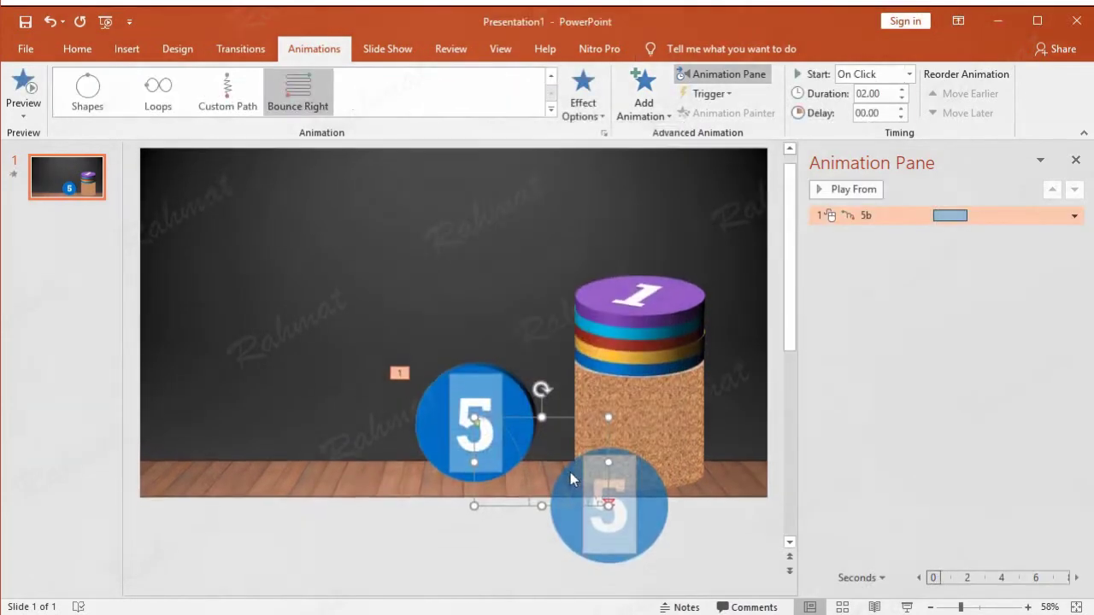
Move coin 5b's bounce path up-left so its start sits past the slide's left edge.
left_click_drag(568, 419, 217, 246)
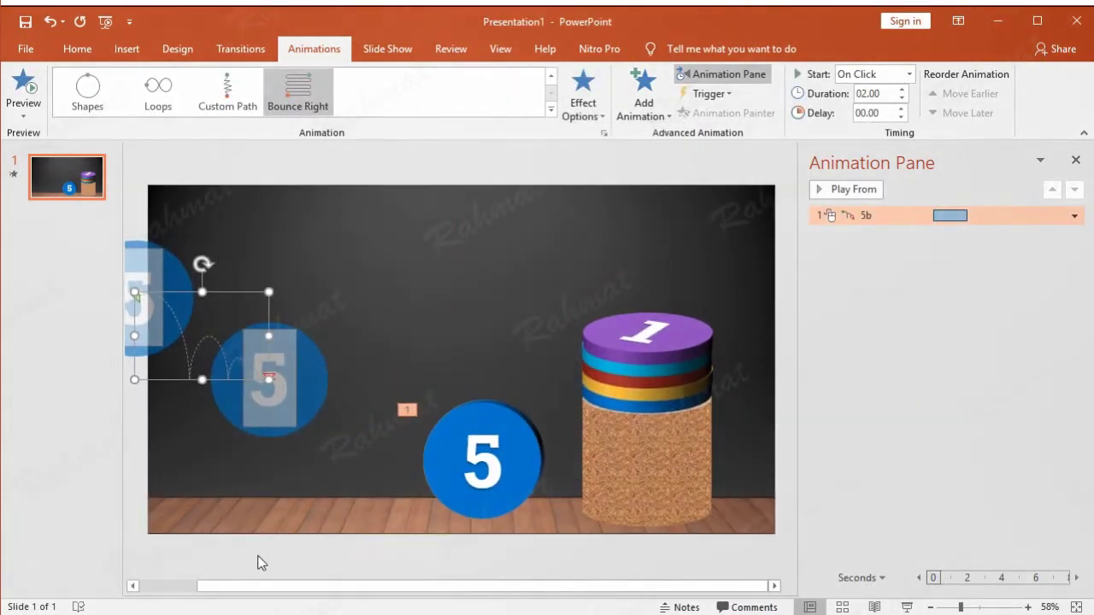
left_click(134, 586)
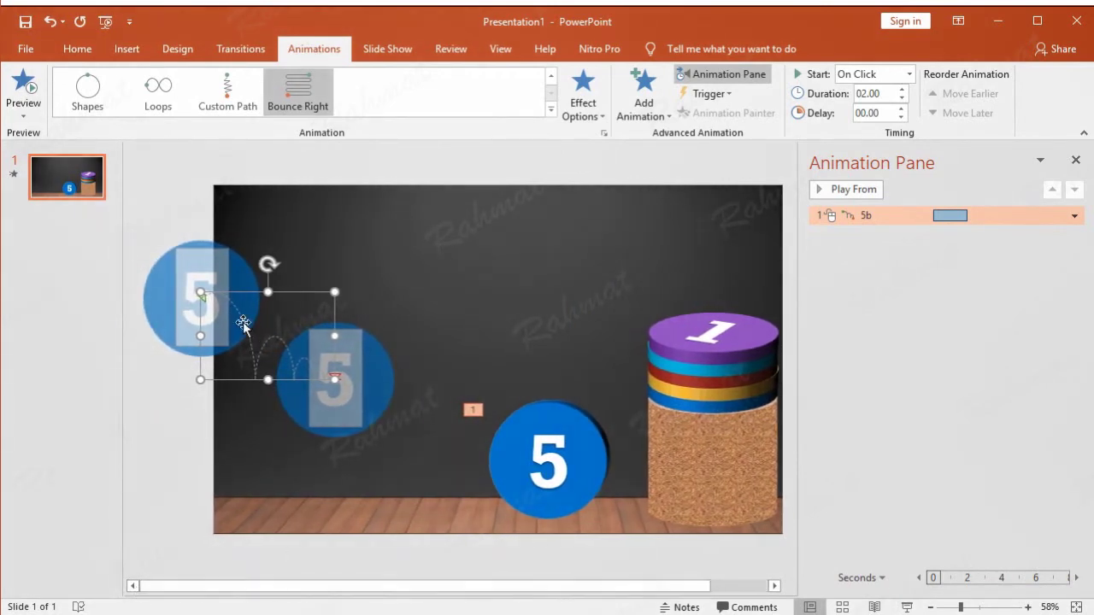
mouse_move(250, 305)
left_mouse_down()
mouse_move(369, 231)
mouse_move(204, 291)
left_mouse_up()
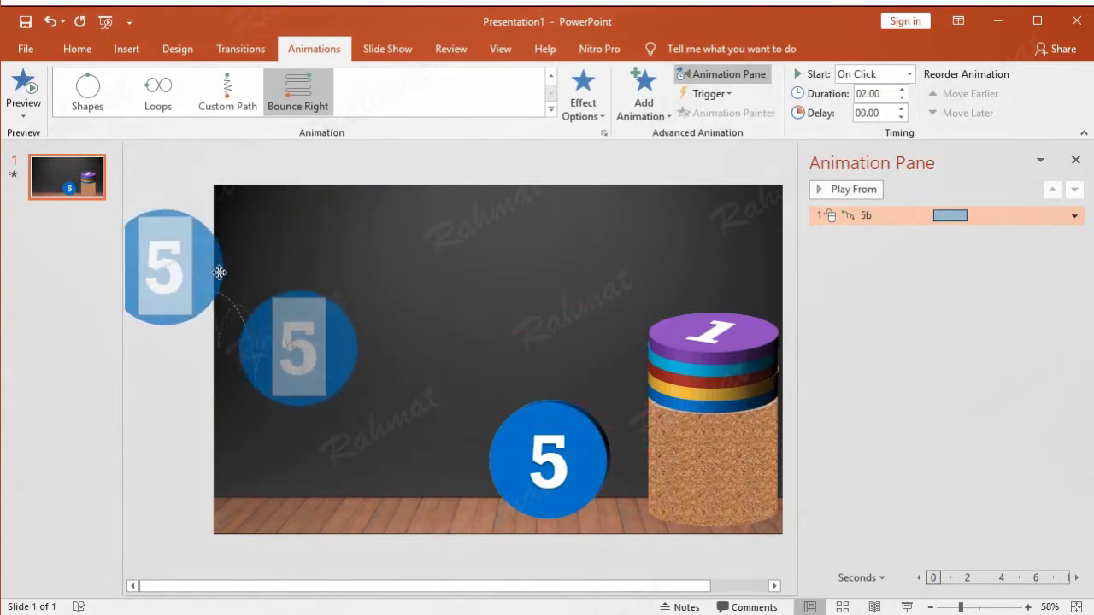
left_click_drag(204, 291, 197, 292)
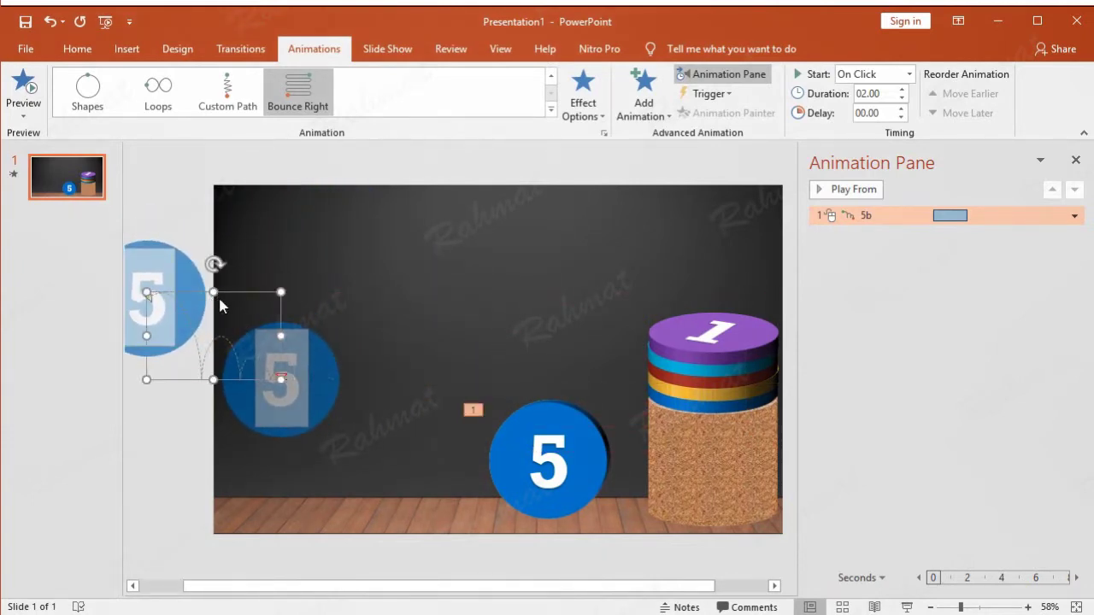
Widen the bounce path rightward toward the cork stack and lower its end to floor level.
left_click_drag(281, 337, 538, 340)
mouse_move(419, 586)
left_mouse_down()
mouse_move(360, 588)
mouse_move(411, 588)
left_mouse_up()
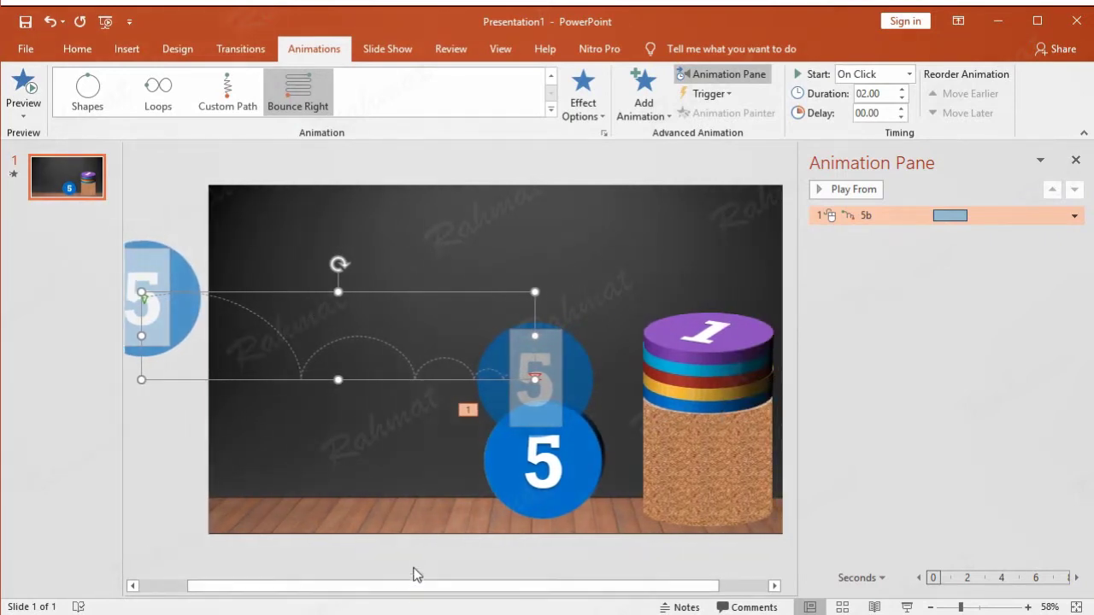
mouse_move(338, 379)
left_mouse_down()
mouse_move(357, 489)
mouse_move(430, 486)
left_mouse_up()
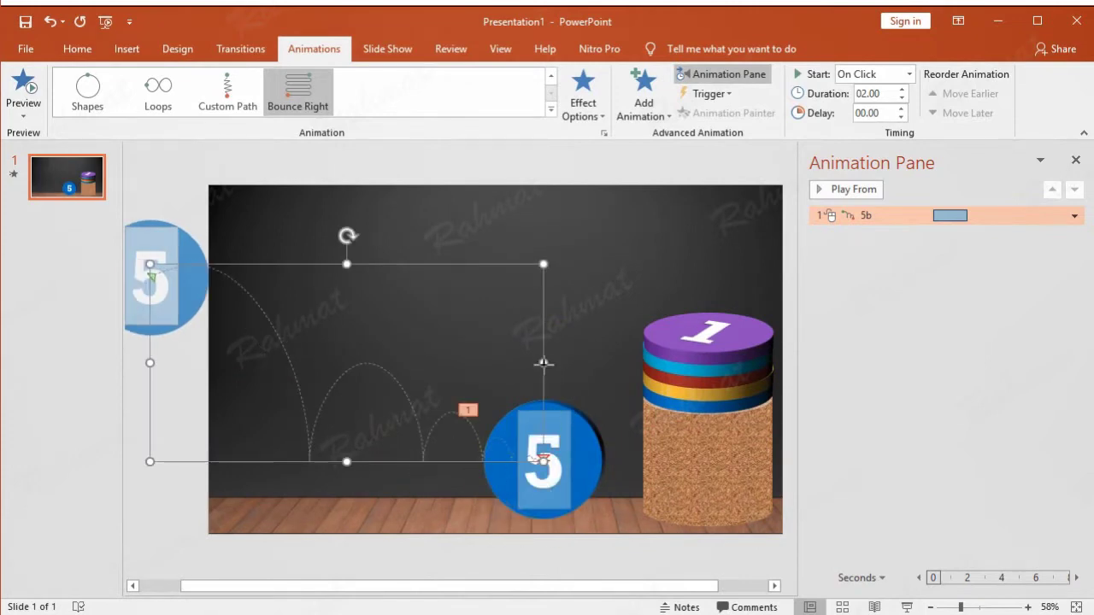
left_click_drag(543, 364, 610, 365)
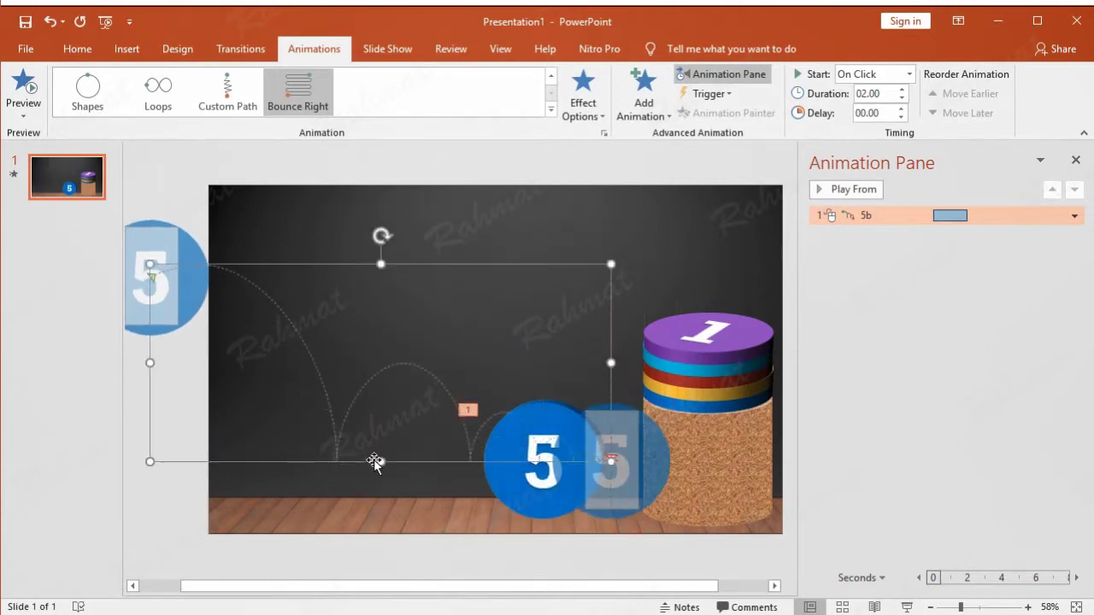
left_click_drag(381, 462, 386, 483)
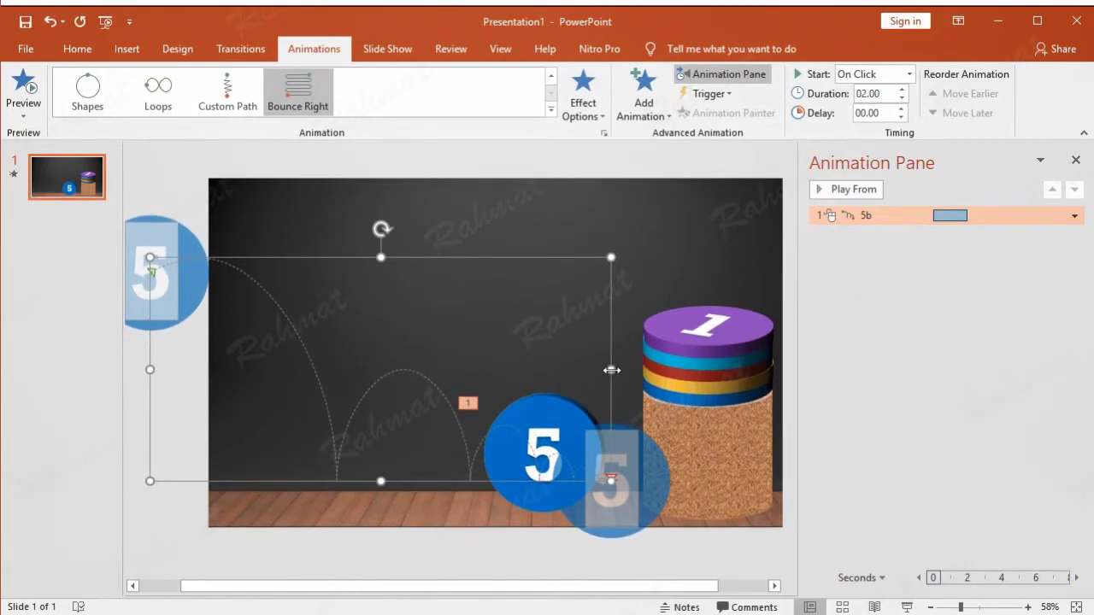
In Edit Points, delete the path's end vertices one by one to remove the small trailing bounces.
right_click(611, 368)
left_click(658, 379)
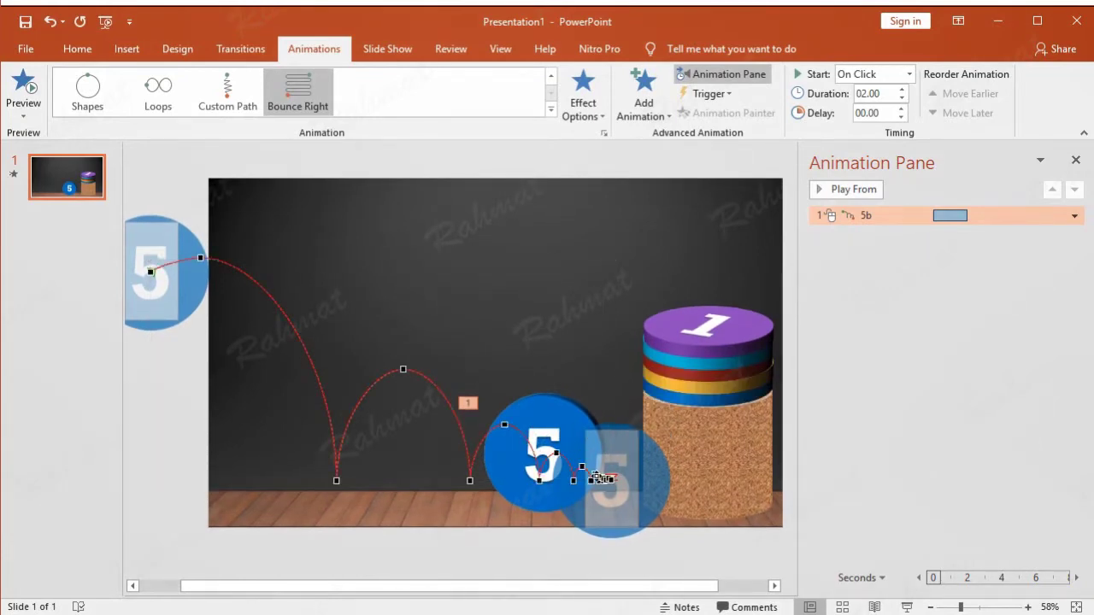
right_click(606, 480)
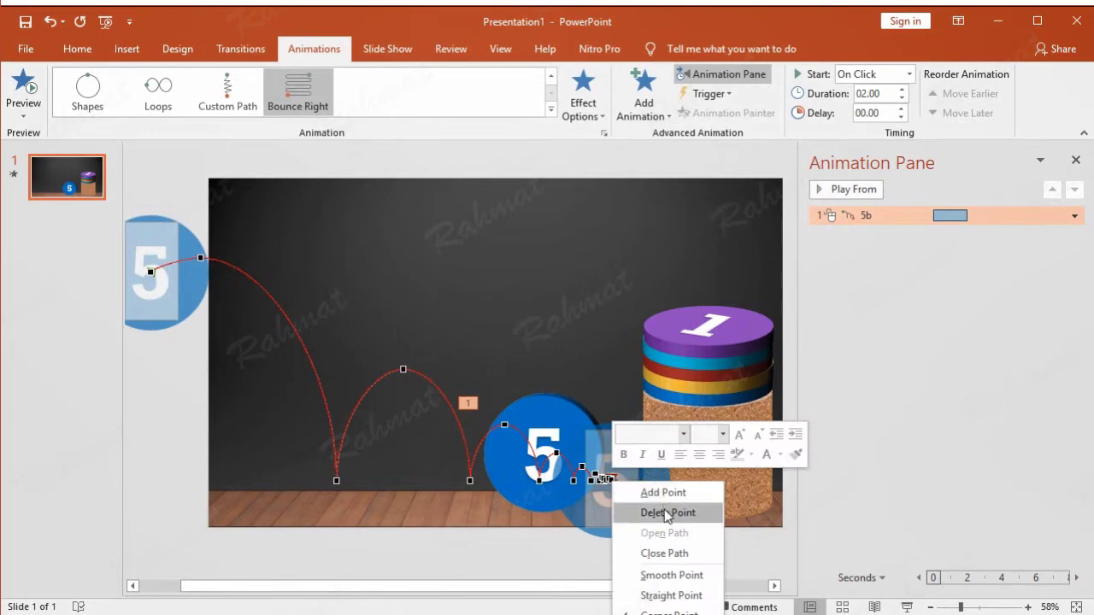
left_click(664, 511)
right_click(606, 481)
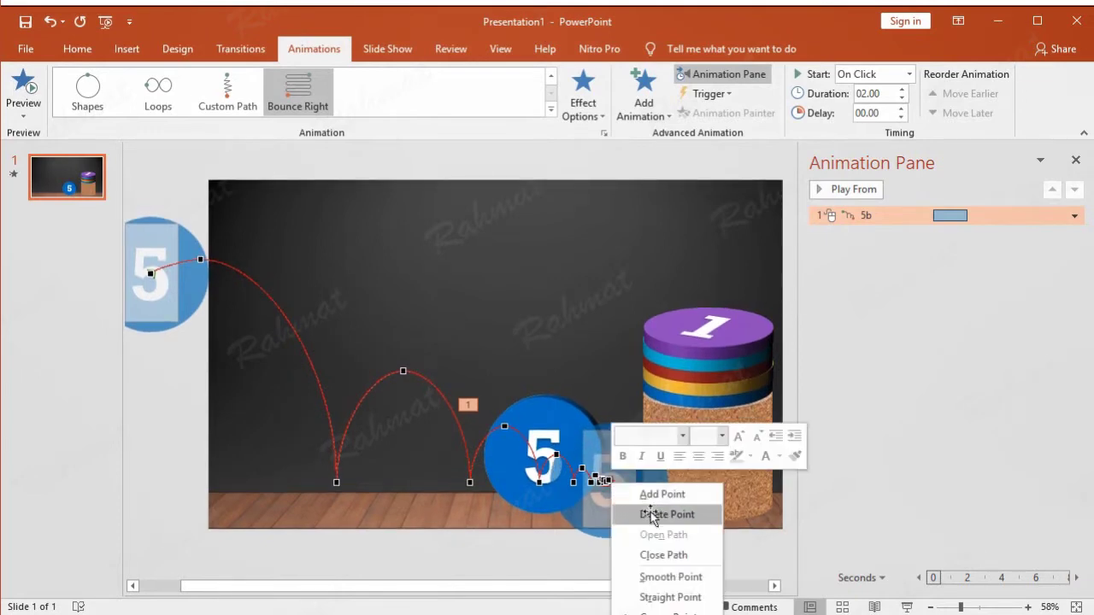
left_click(663, 513)
right_click(603, 480)
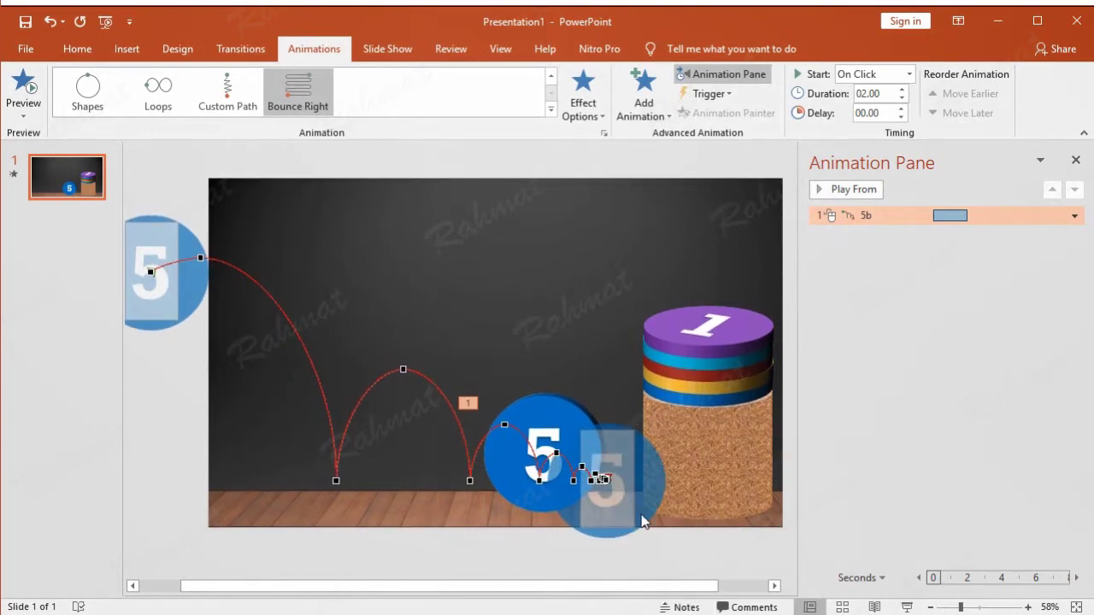
left_click(644, 515)
right_click(603, 480)
left_click(641, 512)
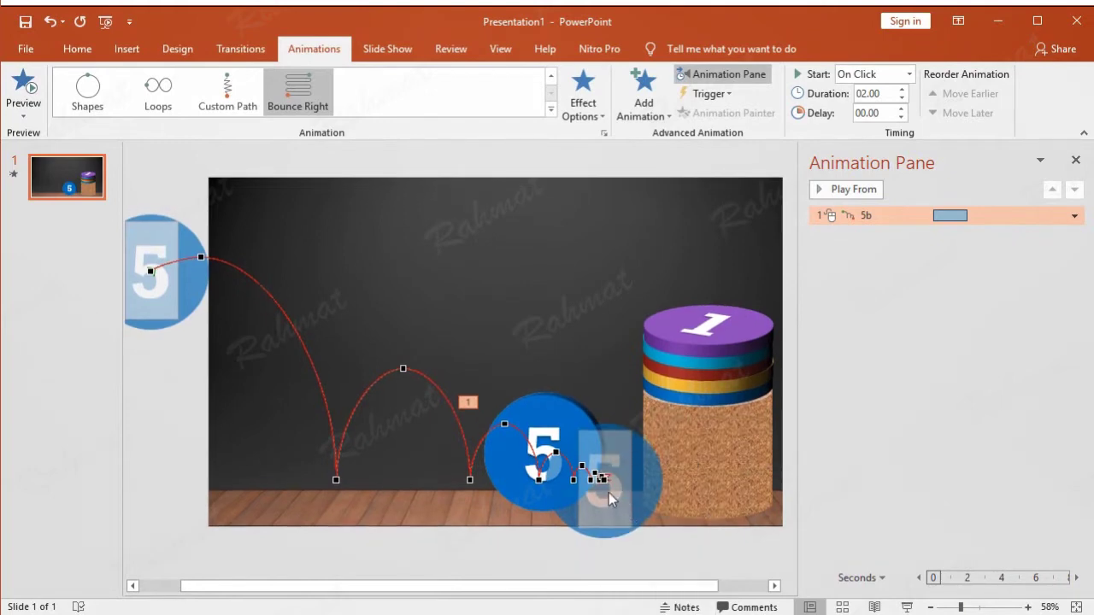
right_click(603, 481)
left_click(634, 510)
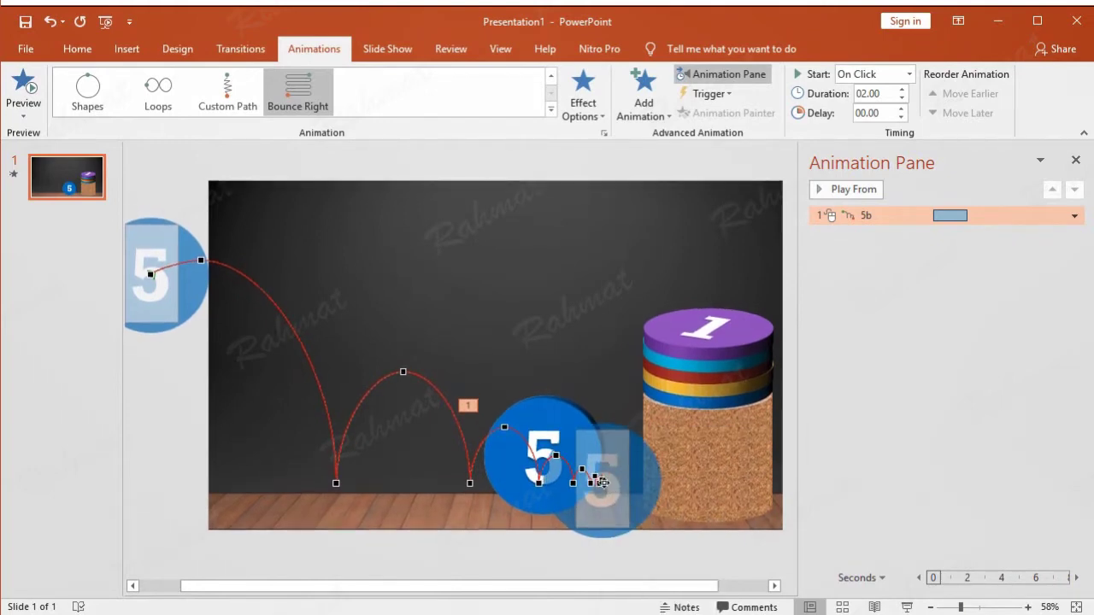
right_click(603, 480)
left_click(637, 511)
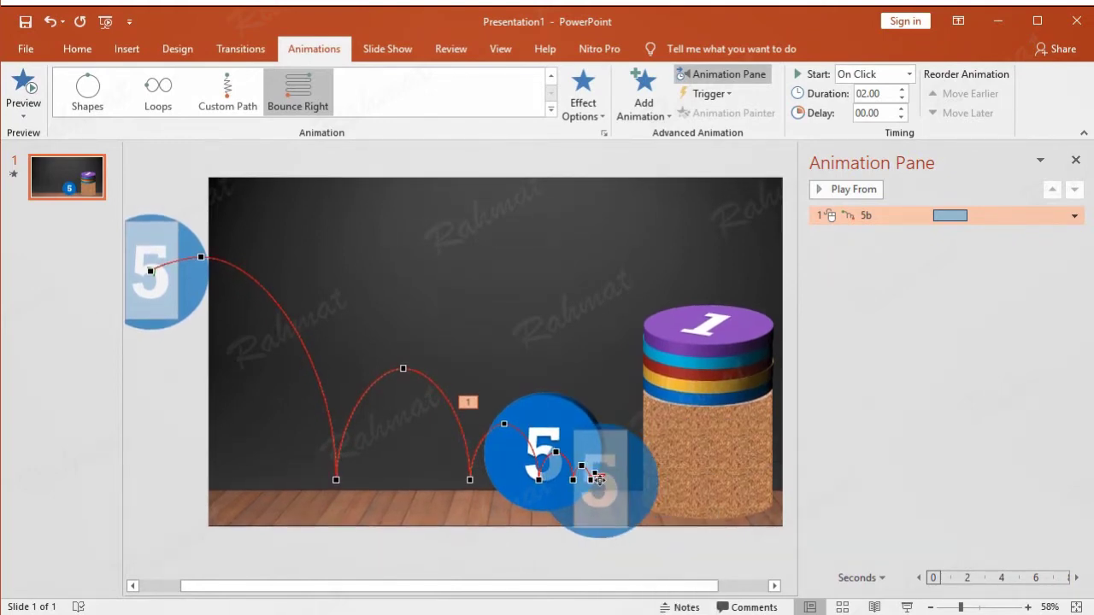
right_click(602, 480)
left_click(645, 510)
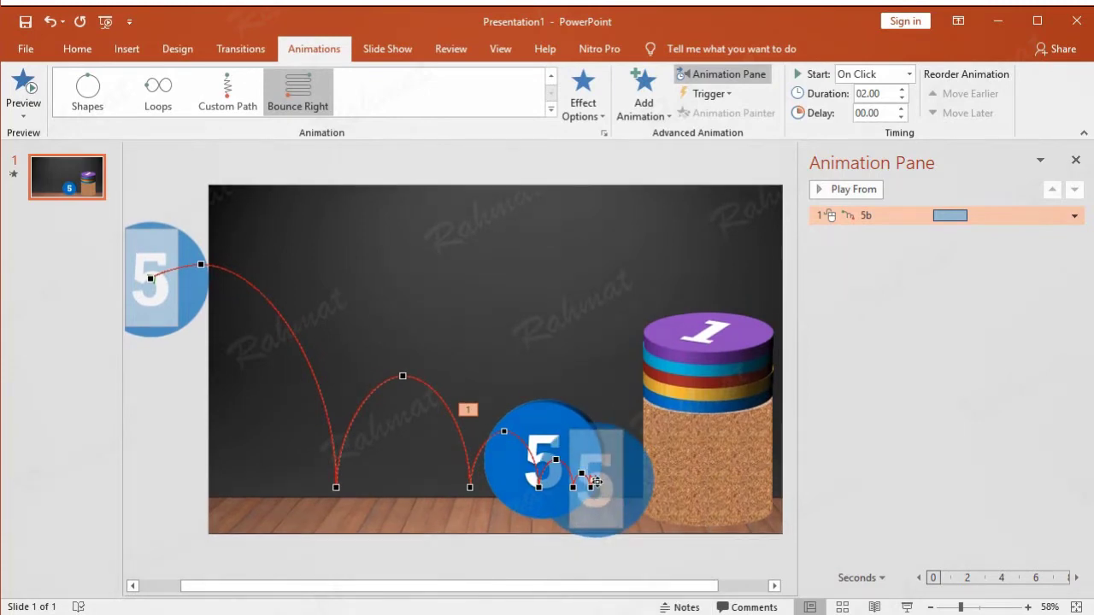
right_click(602, 486)
left_click(637, 513)
right_click(591, 477)
left_click(623, 511)
right_click(581, 475)
left_click(614, 507)
right_click(575, 478)
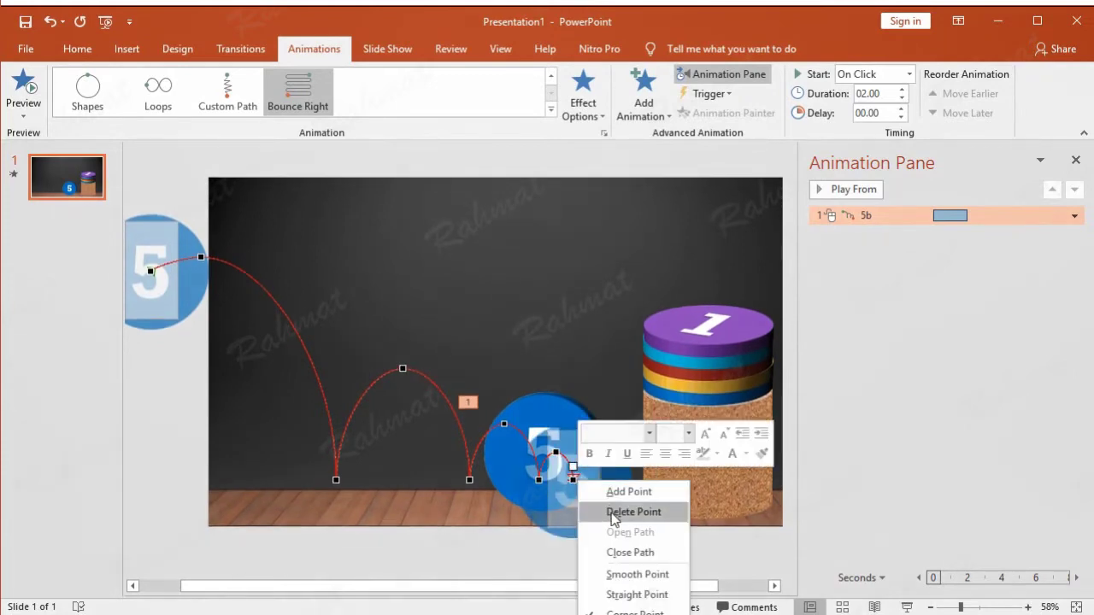
left_click(613, 512)
Delete further end vertices until the path ends at the peak of its second arc.
right_click(556, 467)
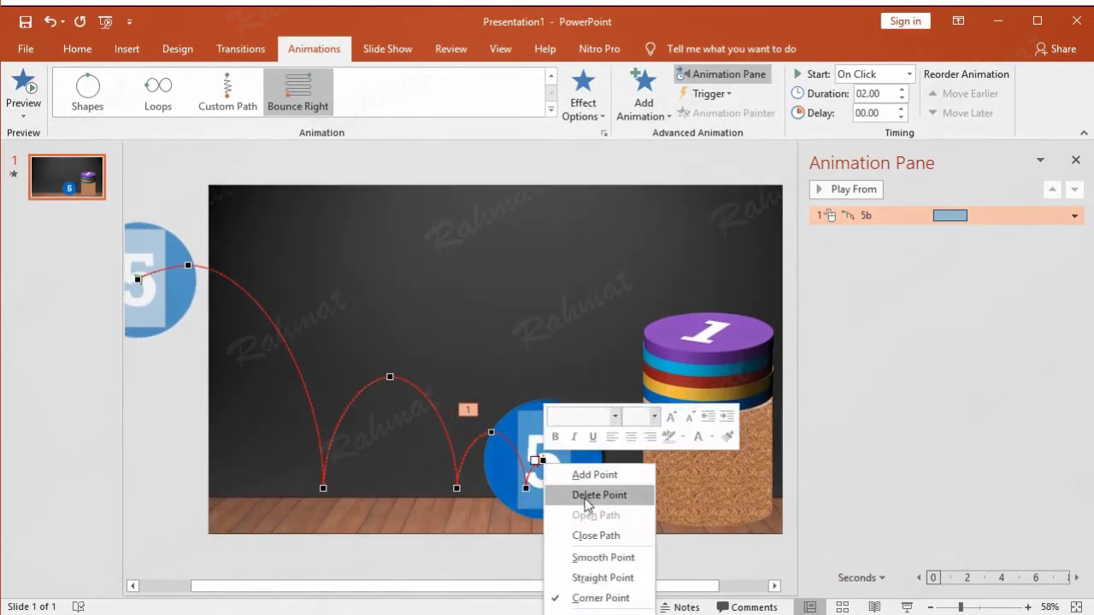
left_click(589, 490)
right_click(525, 479)
left_click(559, 513)
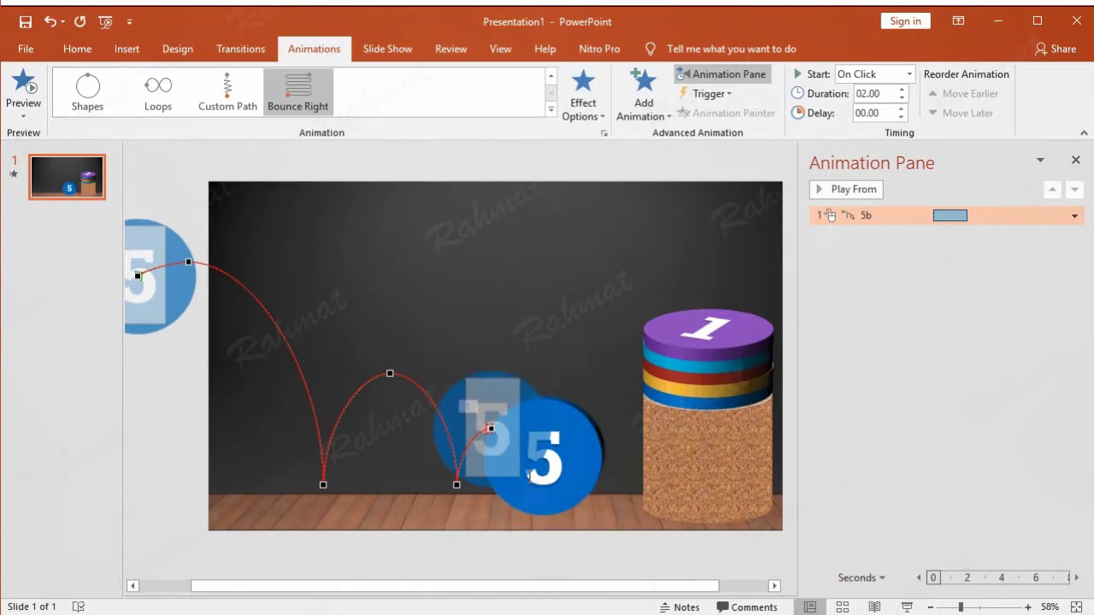
right_click(492, 433)
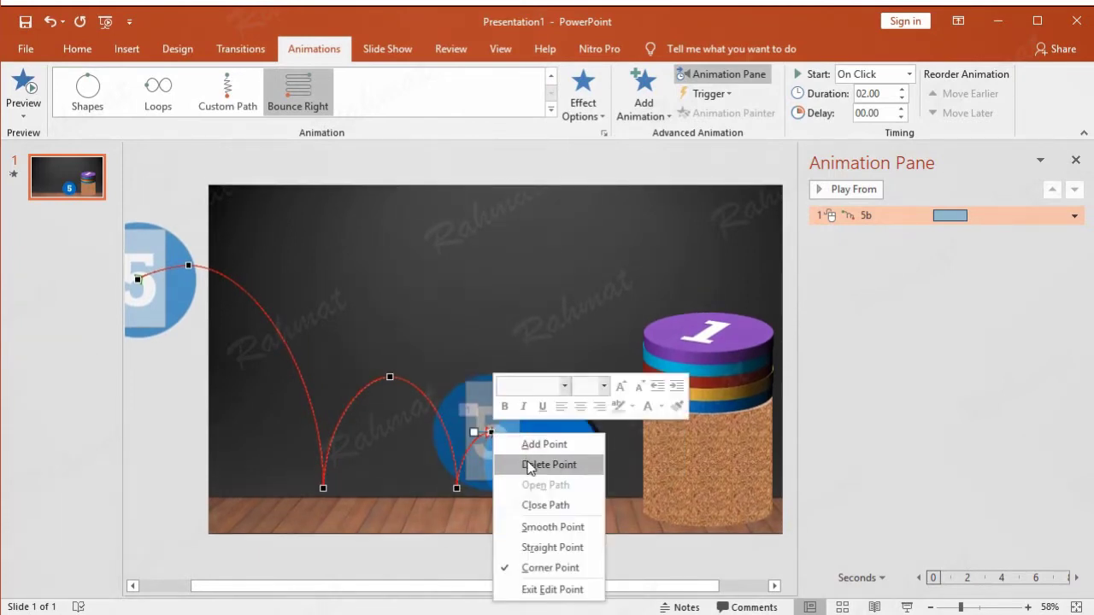
left_click(527, 462)
right_click(455, 479)
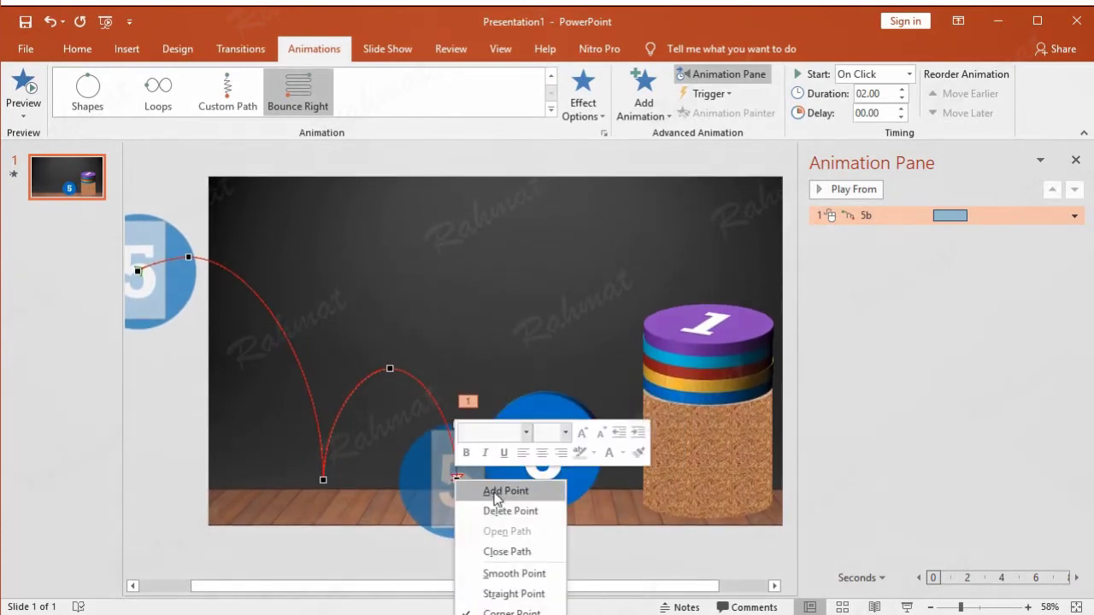
left_click(495, 500)
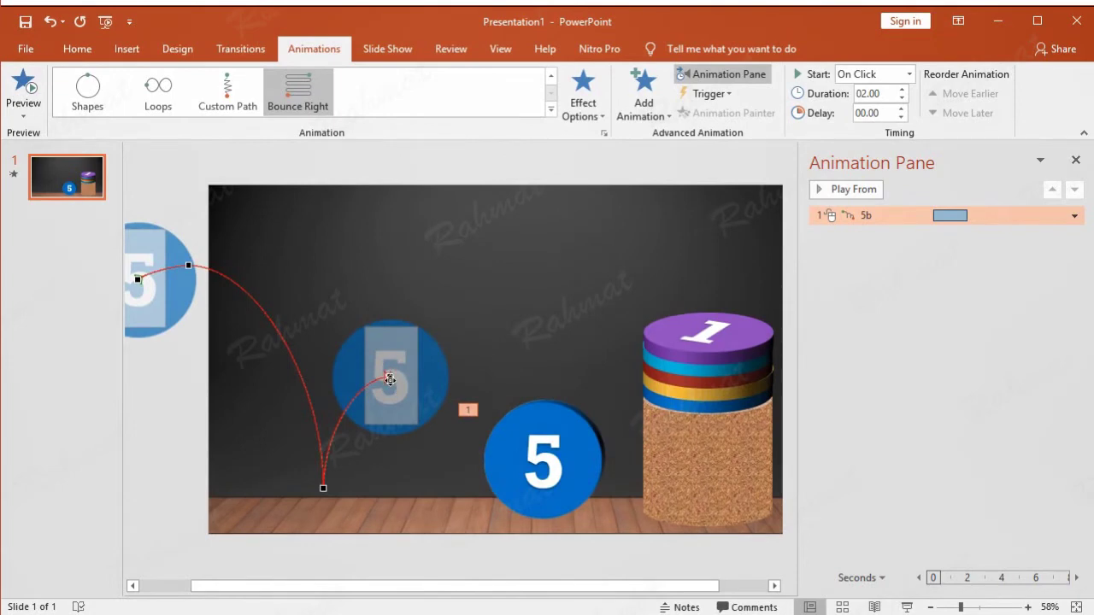
Try shifting the path's floor vertex right, undo it, and leave point editing.
left_click_drag(259, 582, 264, 600)
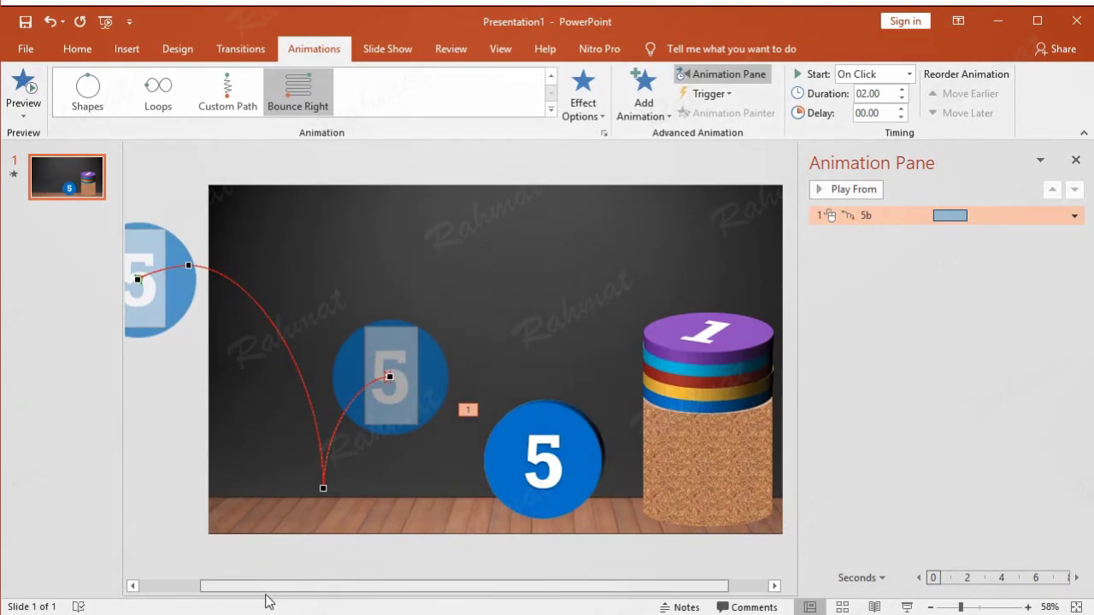
mouse_move(264, 601)
left_mouse_down()
mouse_move(275, 586)
mouse_move(246, 597)
left_mouse_up()
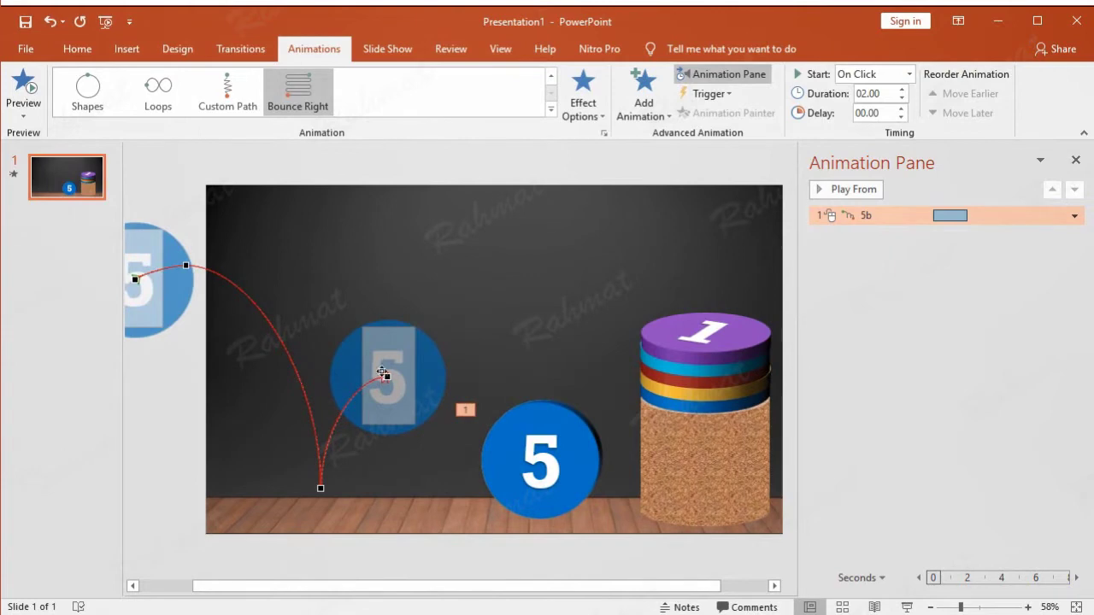
left_click_drag(318, 489, 333, 490)
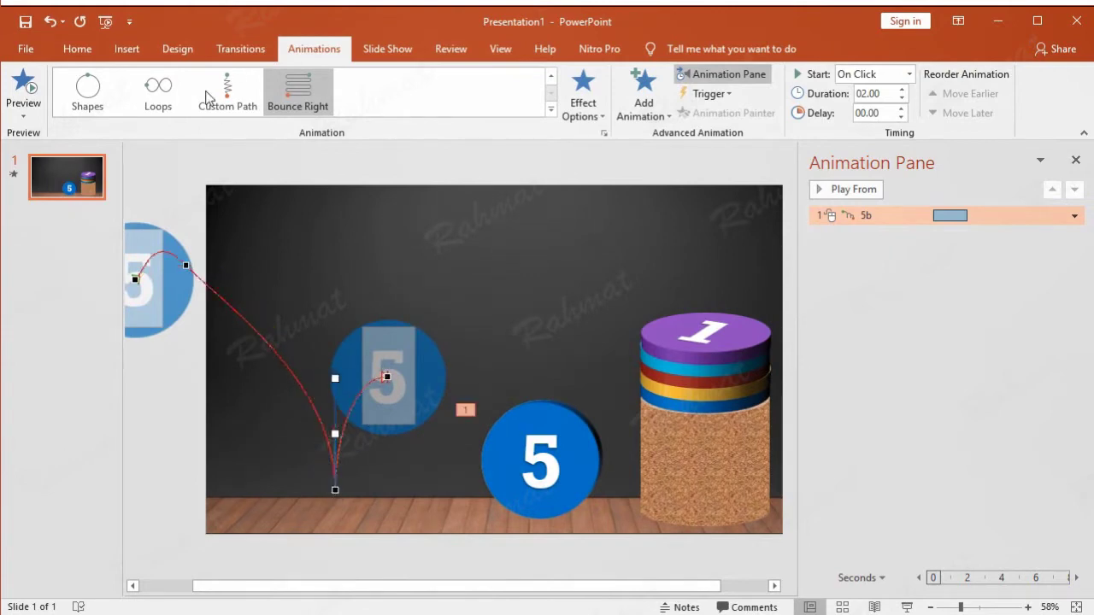
left_click(48, 22)
left_click(254, 472)
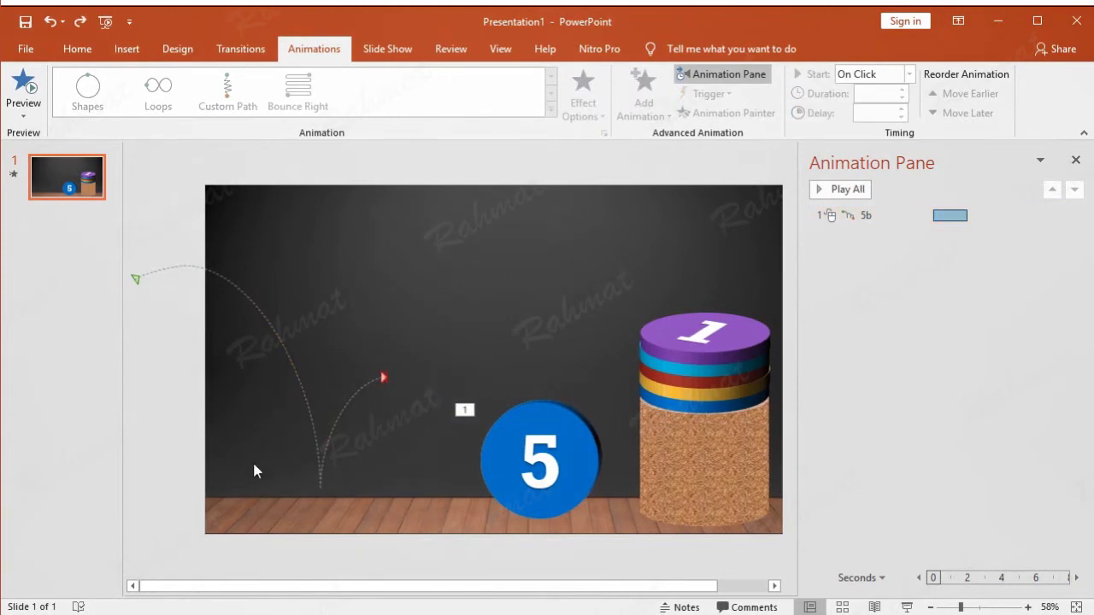
Reposition the trimmed bounce path slightly and stretch it a little wider to the right.
left_click(284, 351)
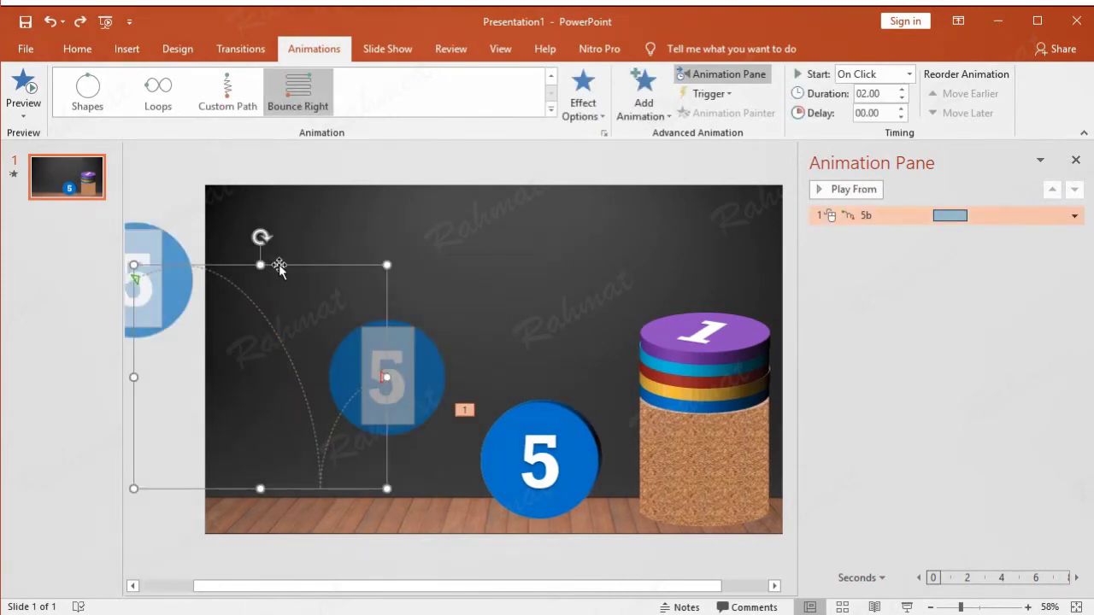
left_click_drag(278, 264, 285, 282)
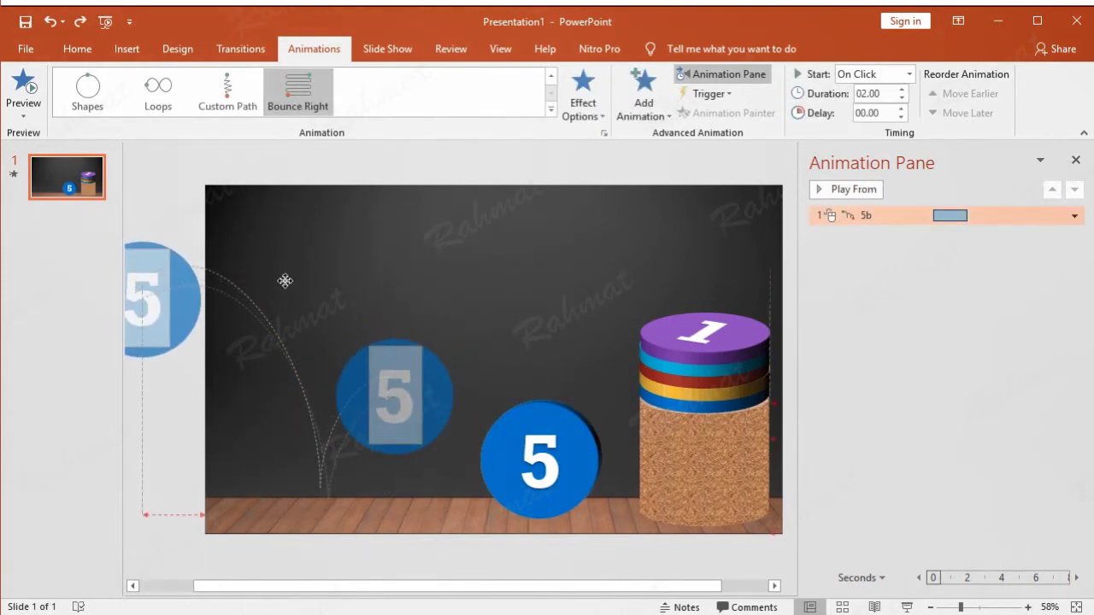
left_click_drag(285, 281, 286, 280)
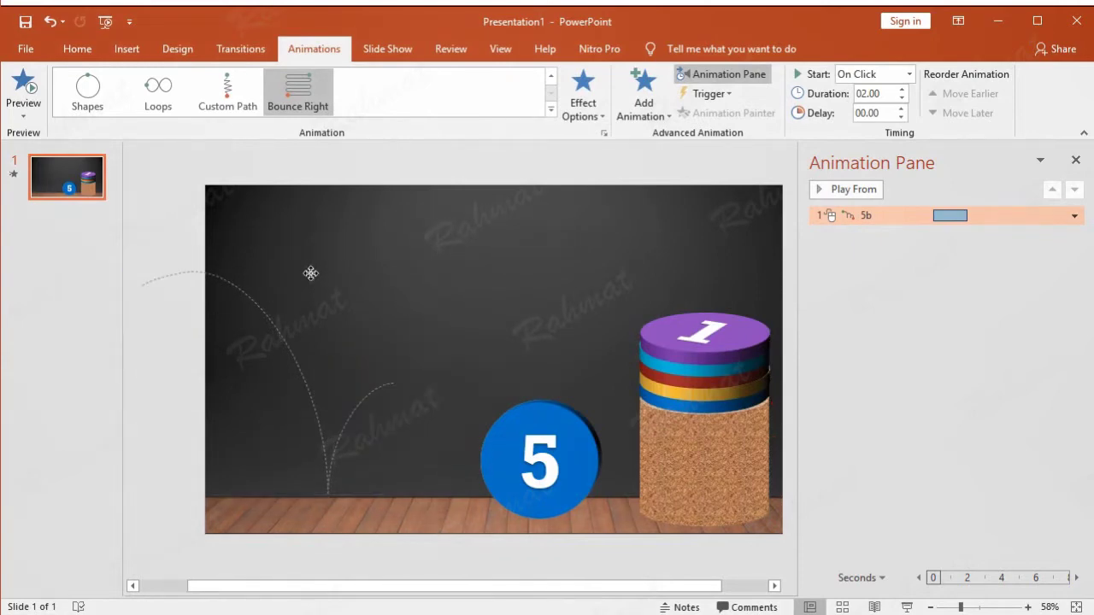
left_click_drag(394, 382, 410, 381)
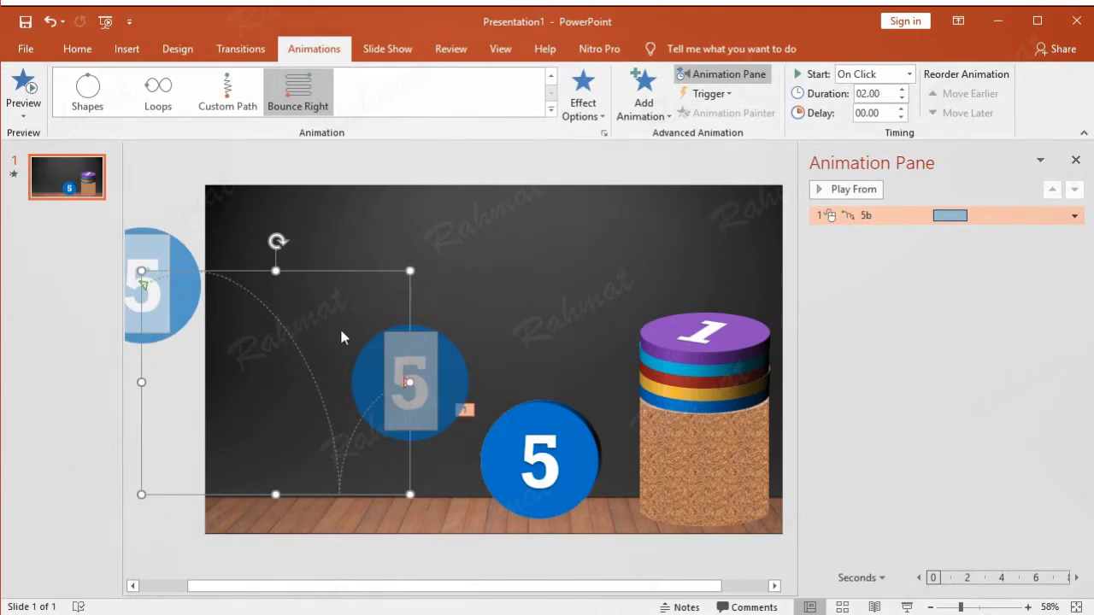
Drag the bounce path's end vertex up above the slide's top edge, then adjust it slightly.
right_click(336, 272)
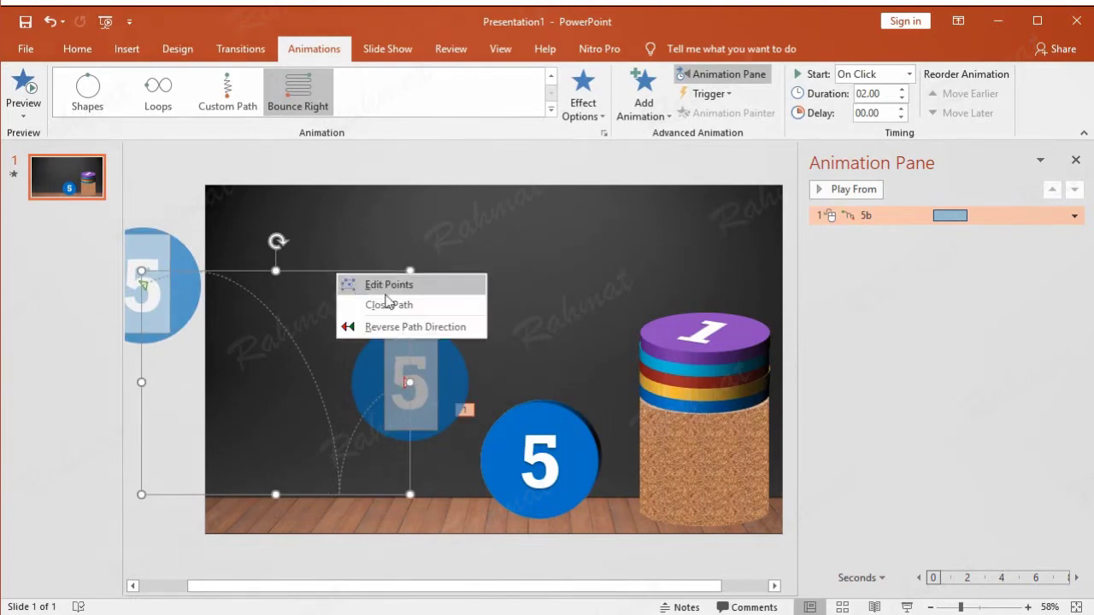
left_click(389, 286)
mouse_move(408, 384)
left_mouse_down()
mouse_move(557, 135)
mouse_move(566, 170)
left_mouse_up()
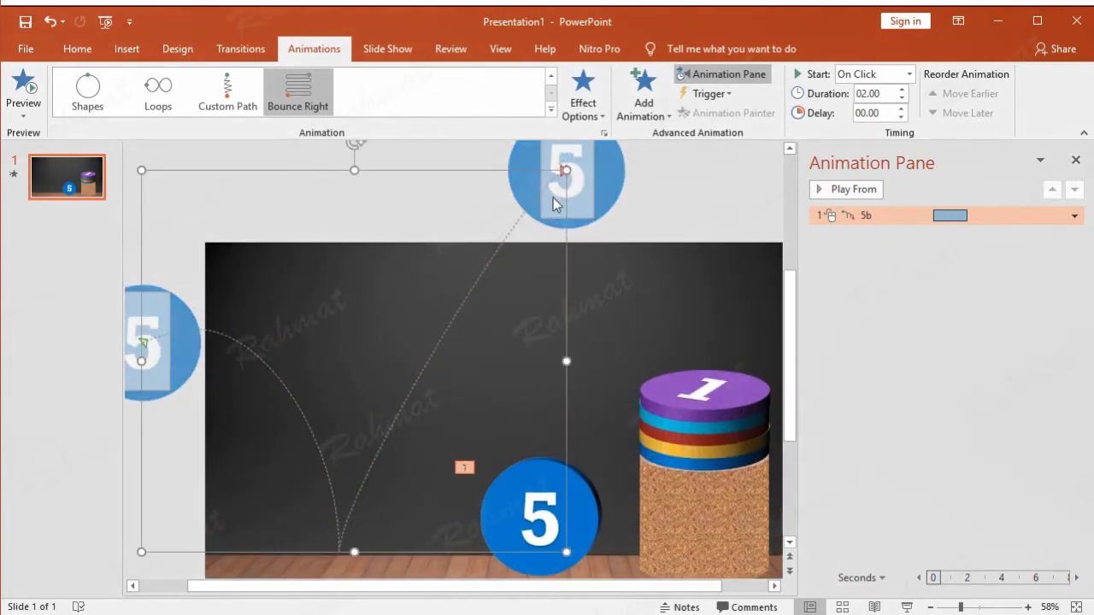
right_click(564, 174)
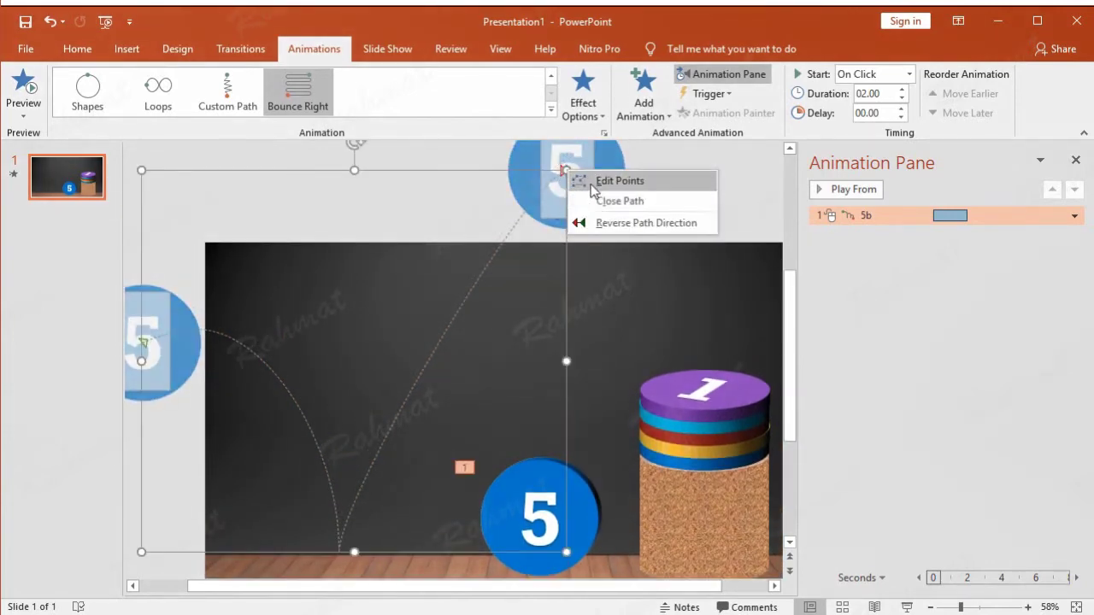
left_click(578, 179)
mouse_move(566, 171)
left_mouse_down()
mouse_move(566, 182)
mouse_move(505, 157)
left_mouse_up()
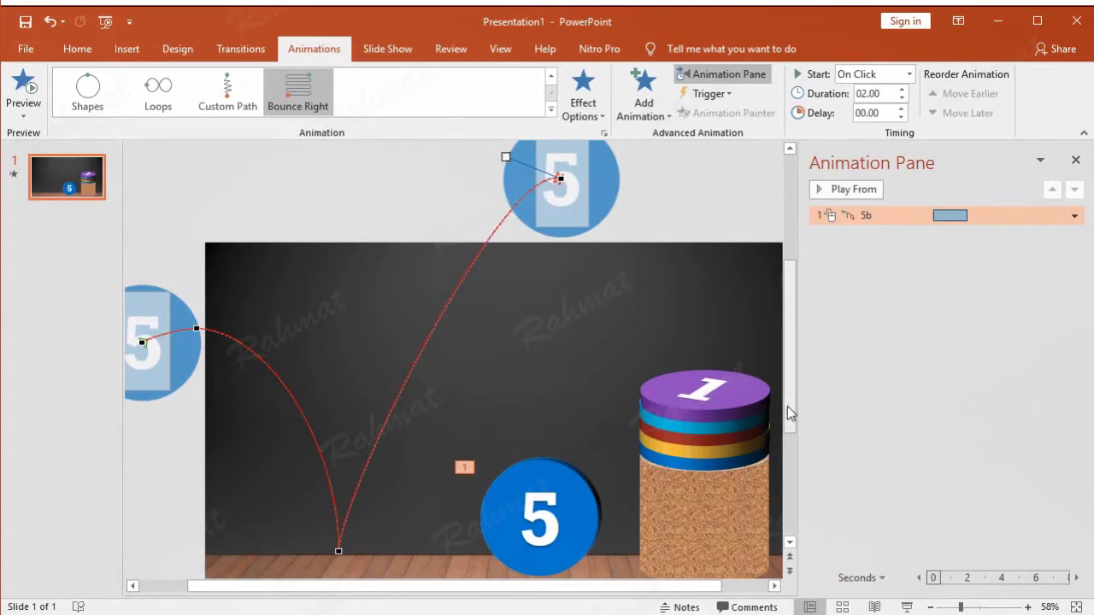
Preview the bounce, try raising its floor point, then undo and exit point editing.
left_click(788, 492)
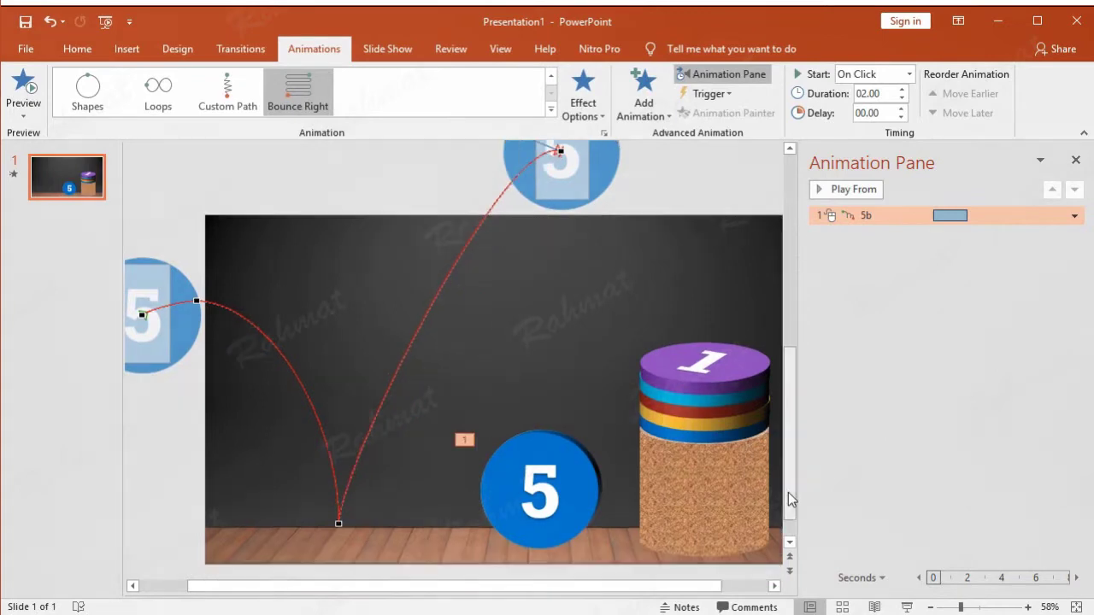
left_click(870, 190)
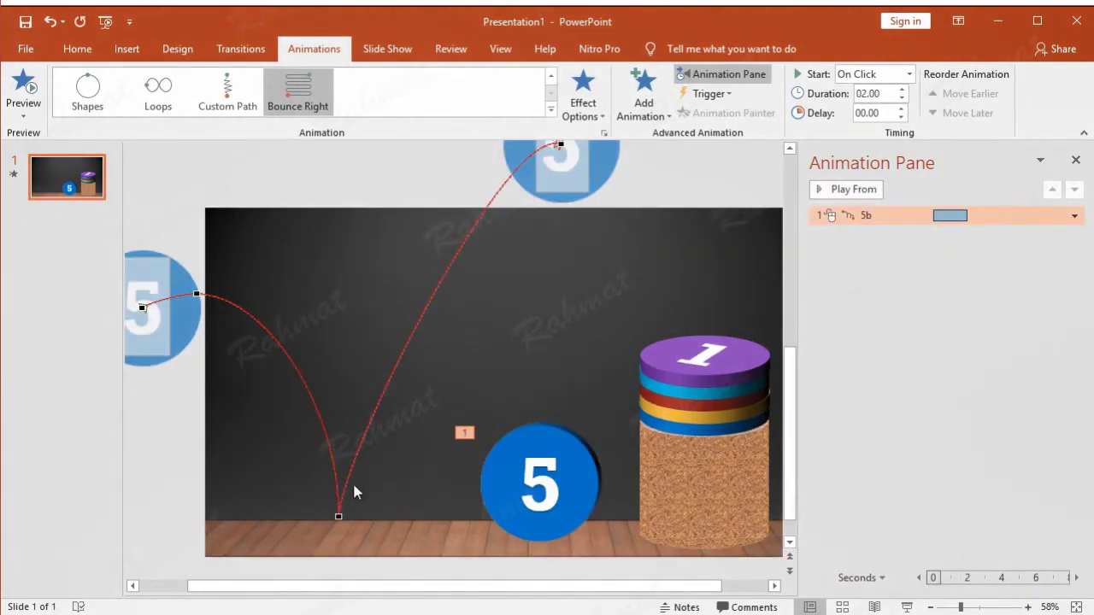
left_click_drag(339, 517, 340, 500)
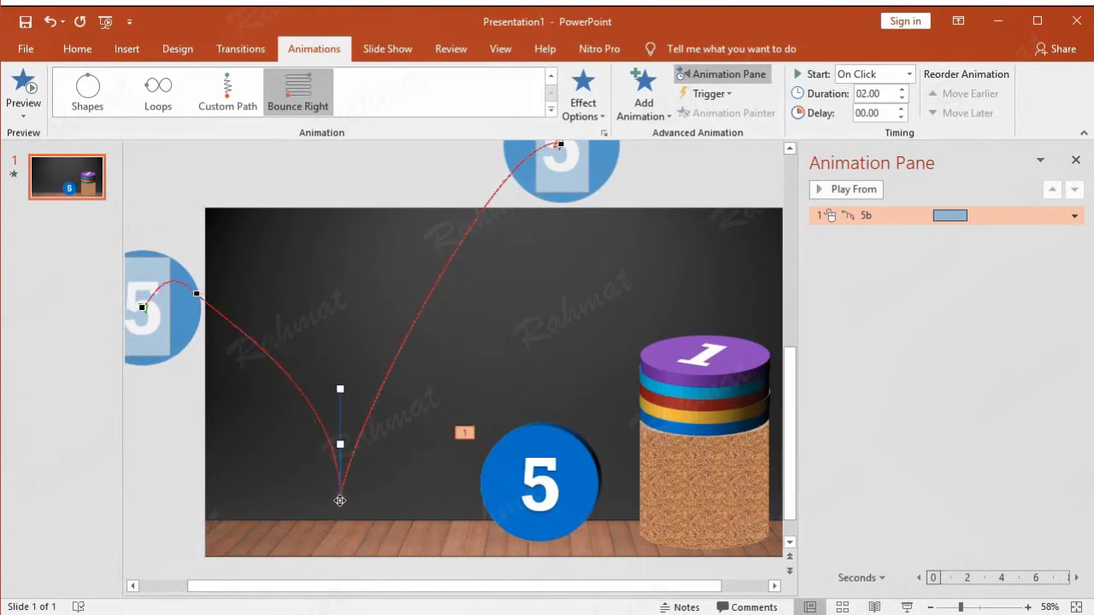
left_click(48, 26)
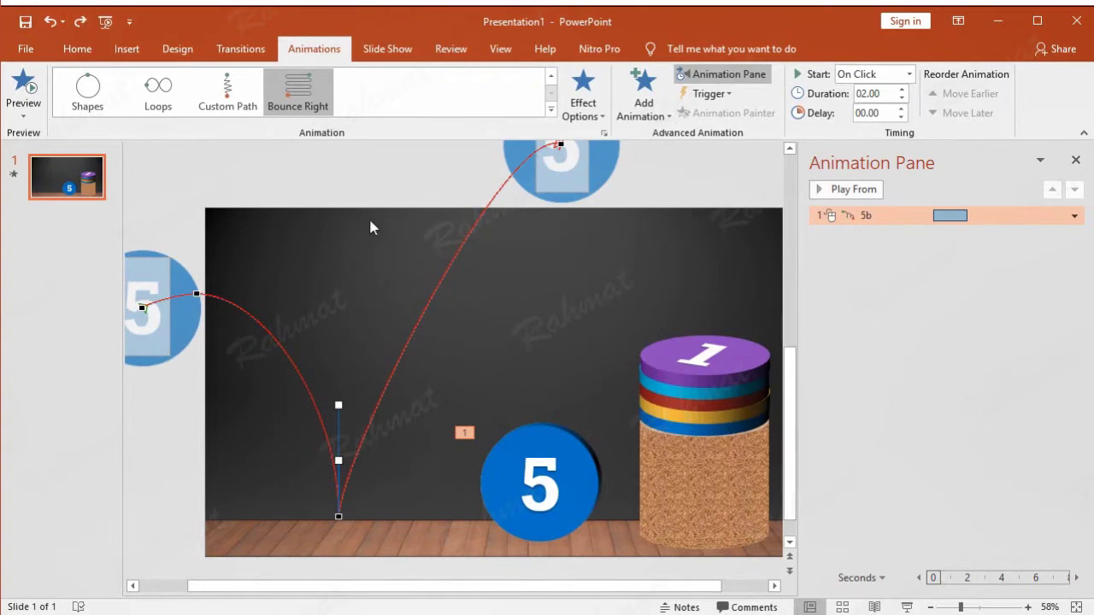
left_click(381, 241)
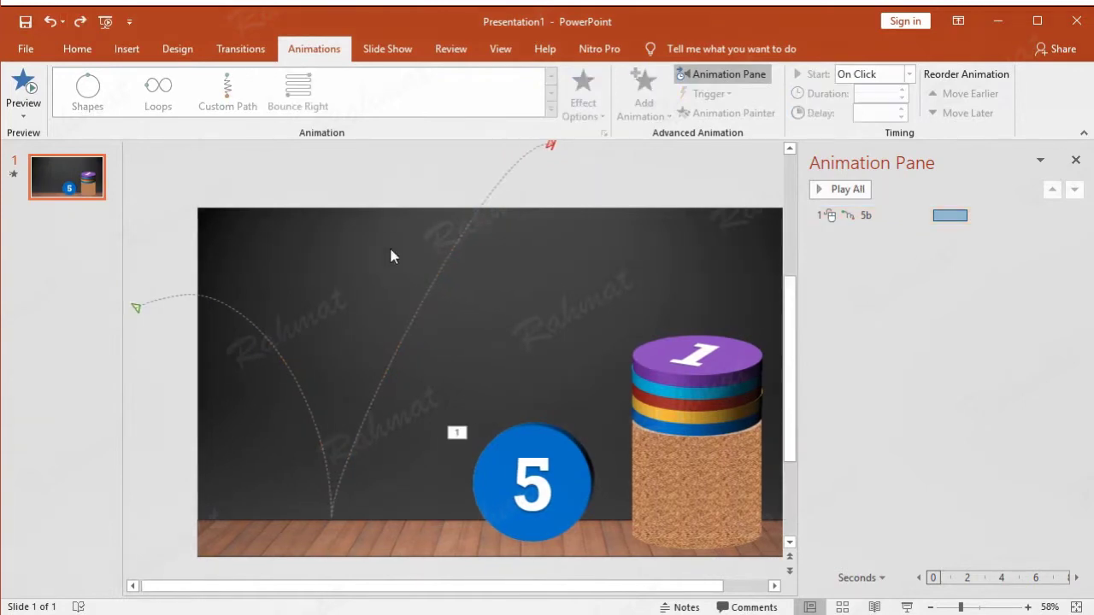
Nudge the whole bounce path upward and preview the animation again.
left_click(399, 344)
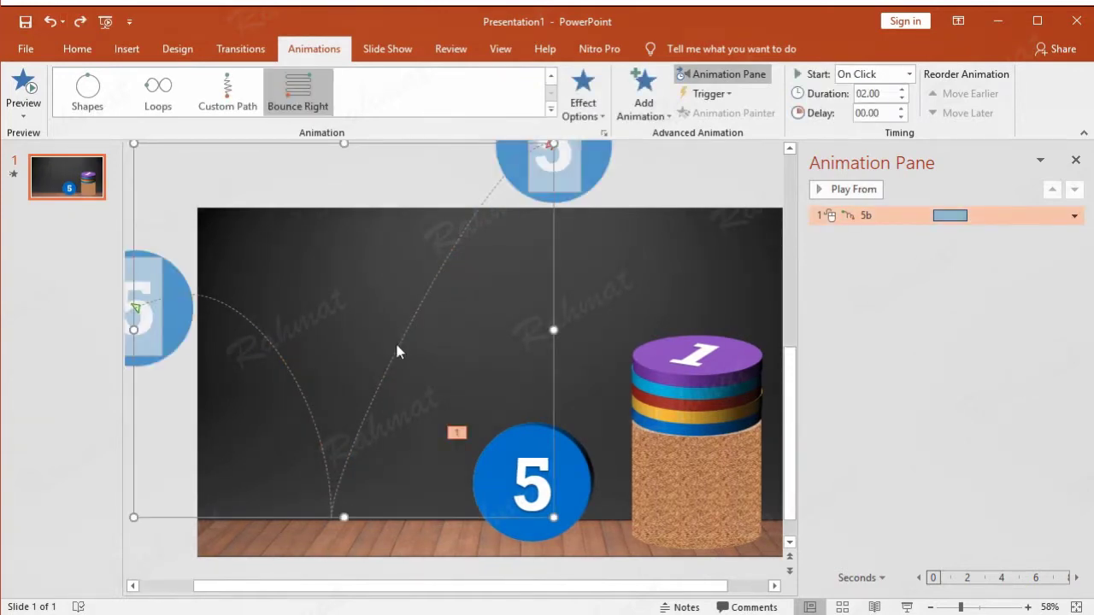
left_click_drag(396, 351, 394, 346)
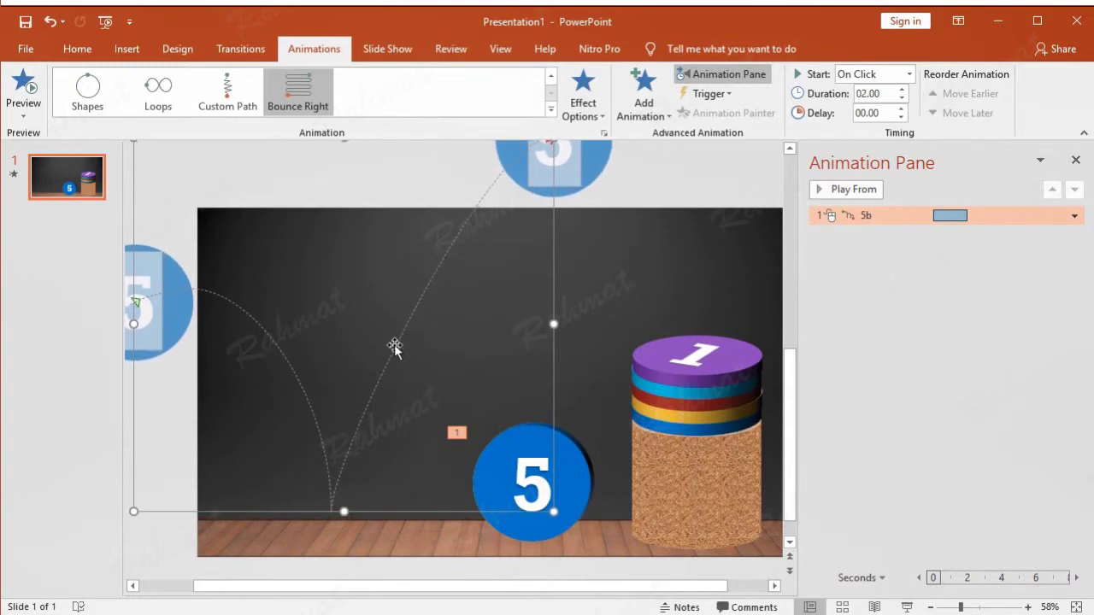
left_click(871, 190)
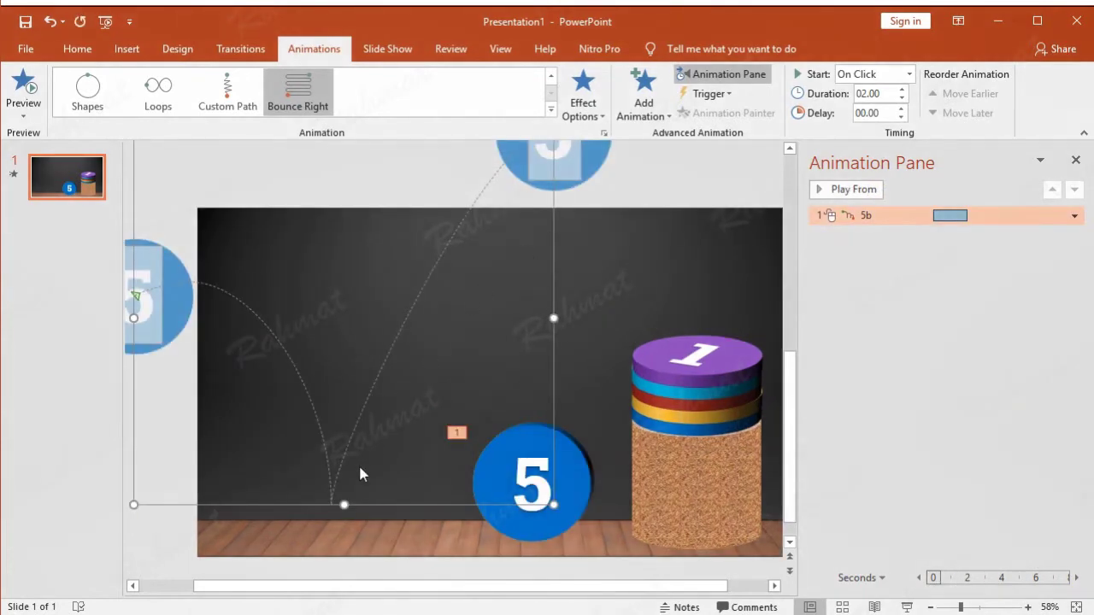
key("Up")
key("Up")
key("Up")
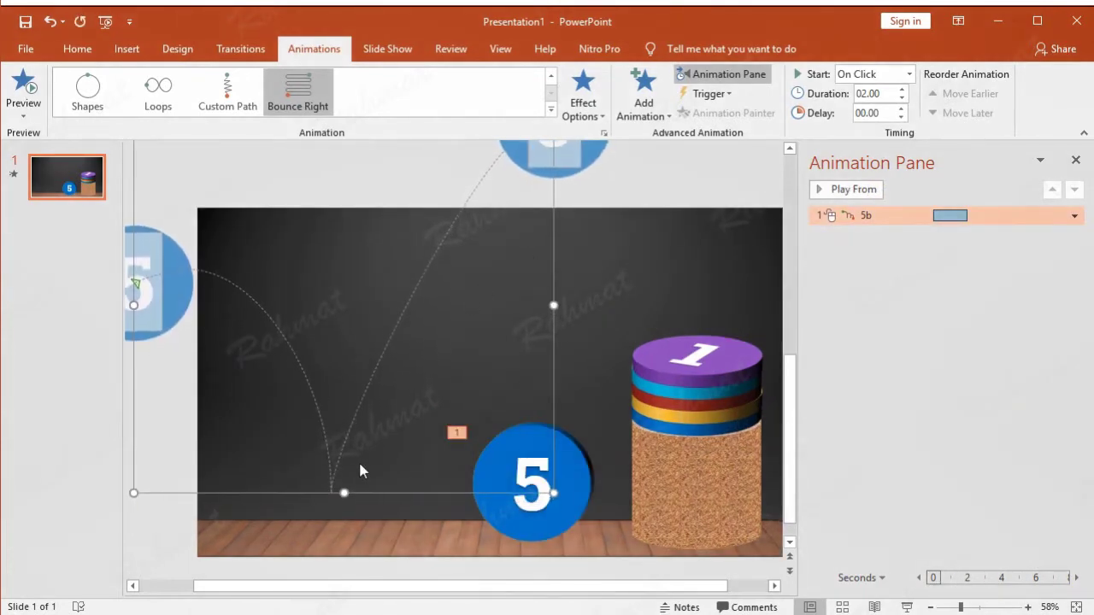
left_click(874, 189)
Lower coin 5b's path end vertex slightly and reshape the upper curve leading into it.
right_click(469, 199)
left_click(500, 210)
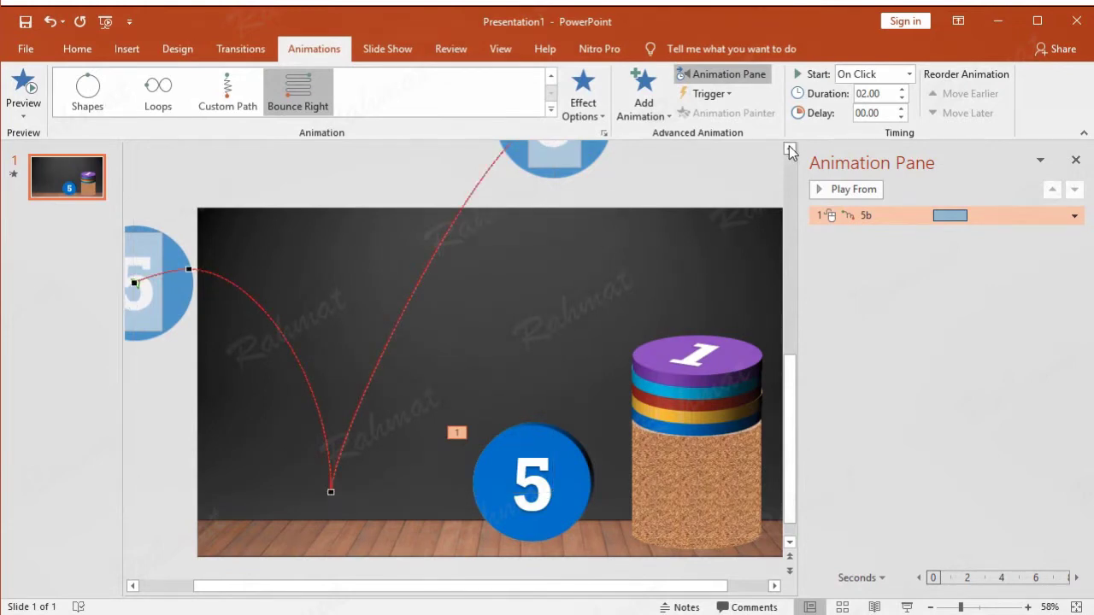
left_click(789, 148)
left_click_drag(551, 179, 546, 200)
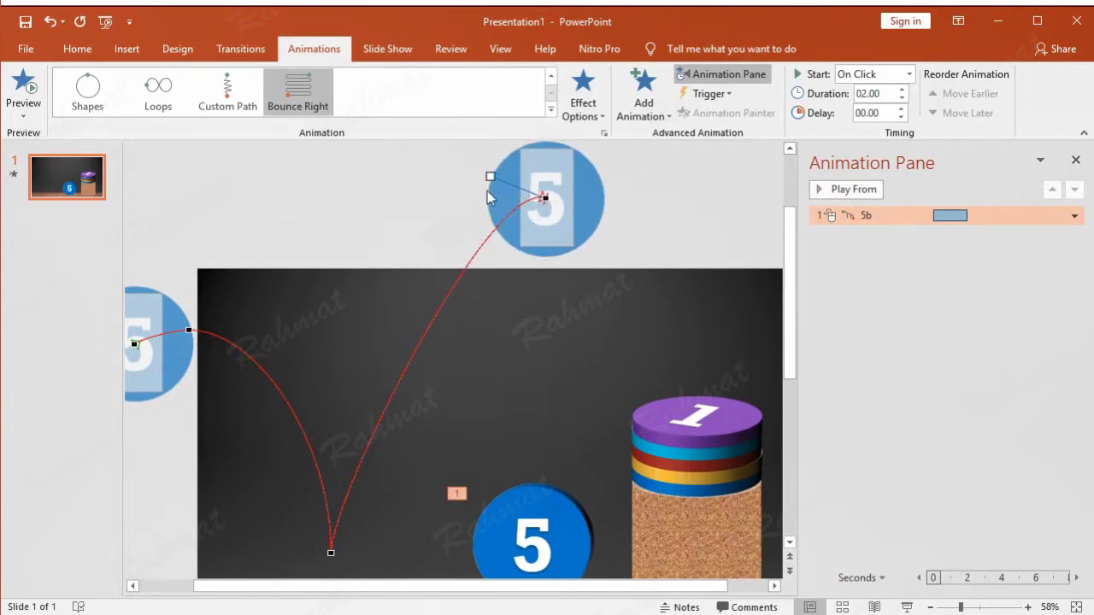
left_click_drag(490, 177, 478, 187)
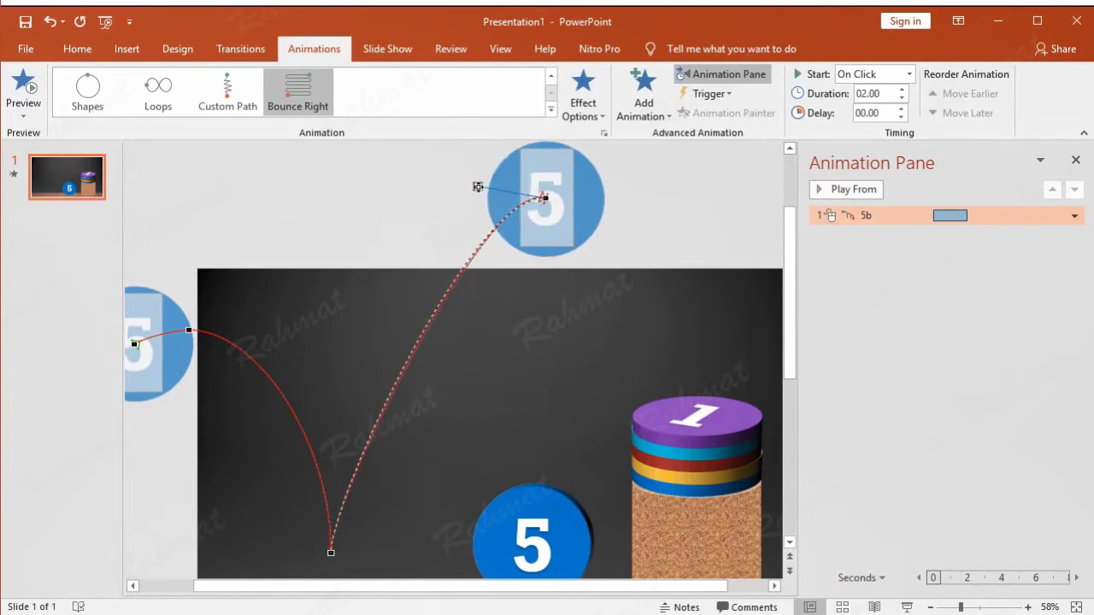
left_click(167, 588)
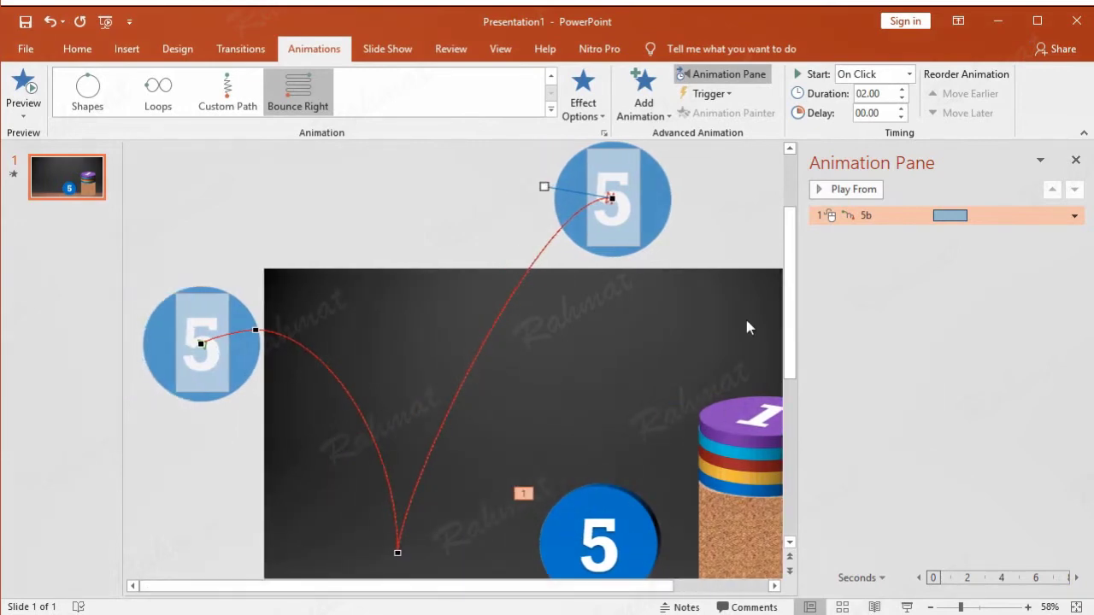
scroll(788, 334, "down", 1)
scroll(788, 333, "down", 1)
Set coin 5b's Bounce Right timing to Start With Previous and Duration 03.00.
left_click(1074, 217)
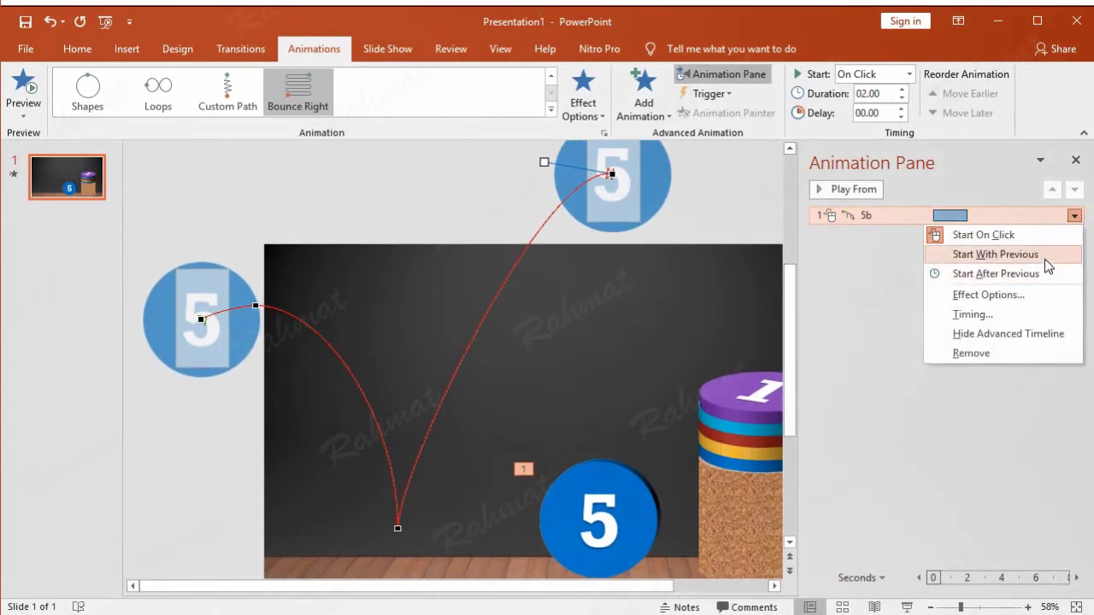
left_click(1023, 317)
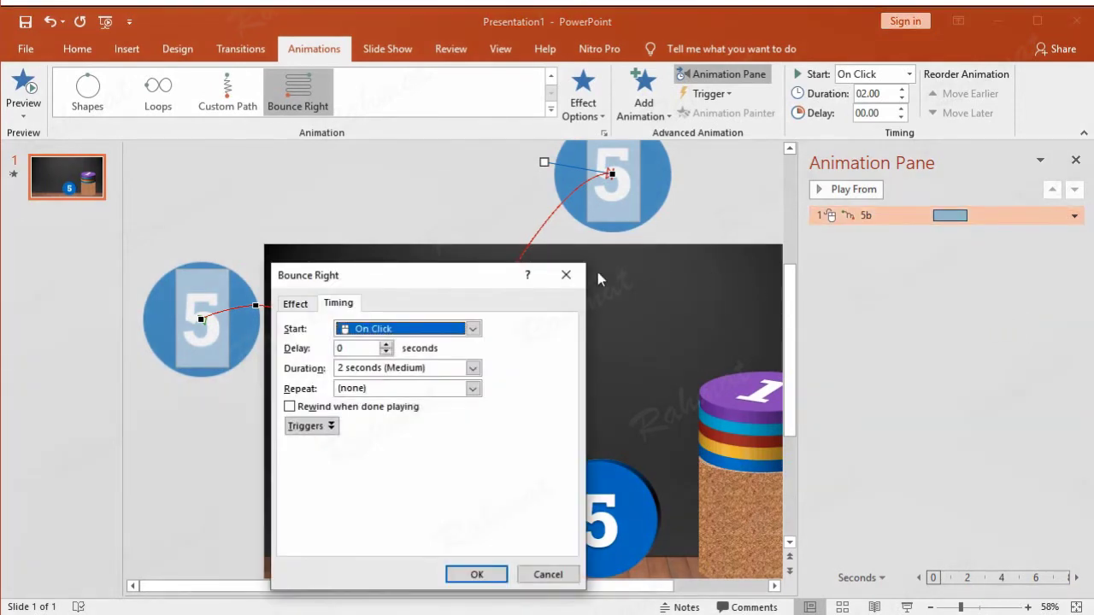
left_click(472, 329)
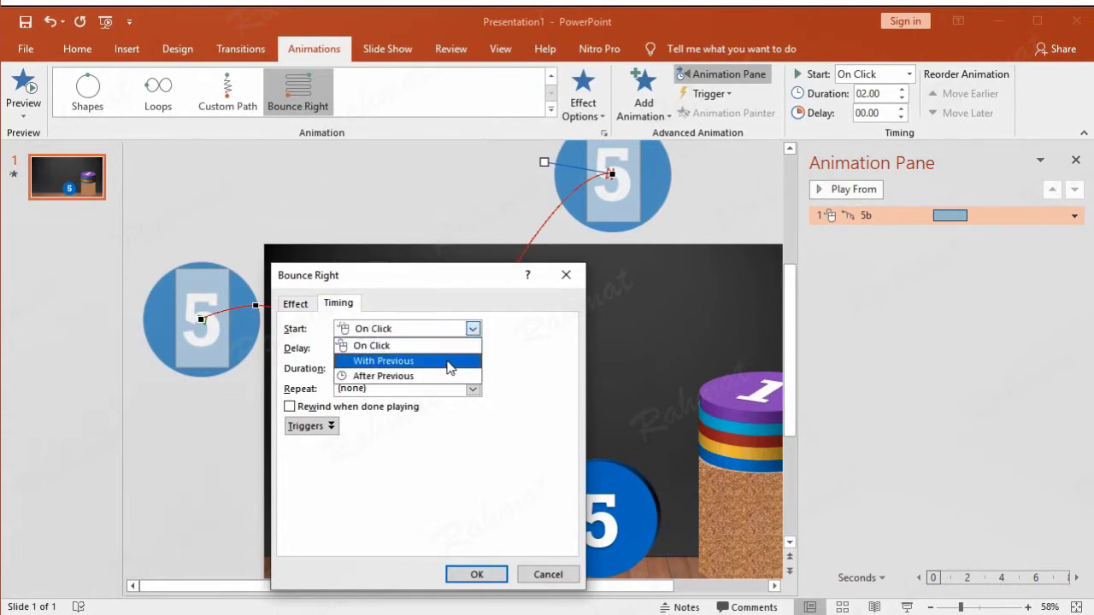
left_click(451, 364)
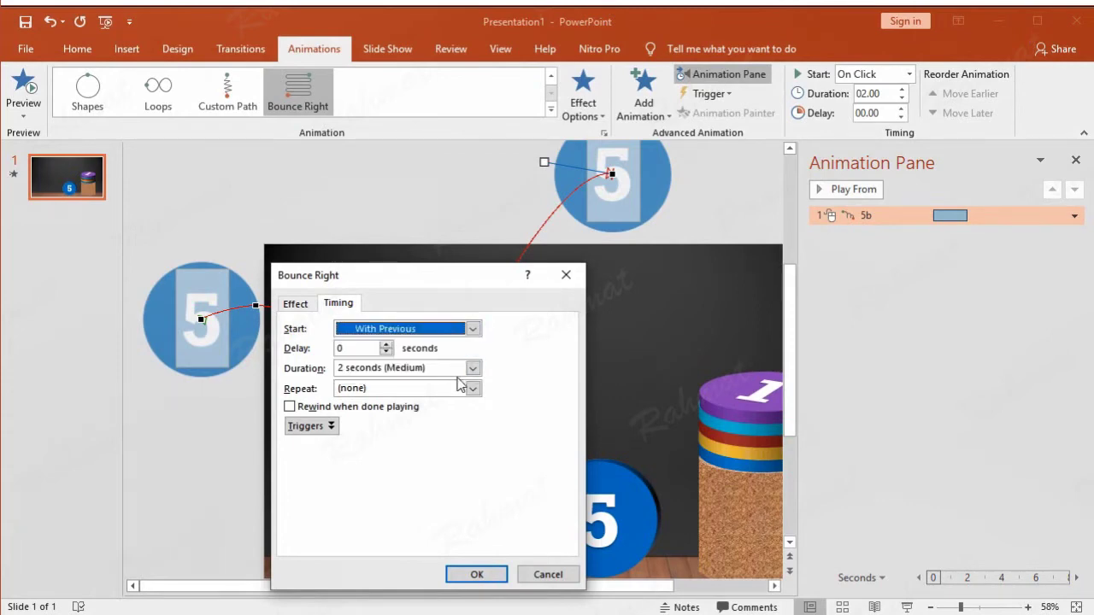
left_click(473, 367)
left_click(442, 404)
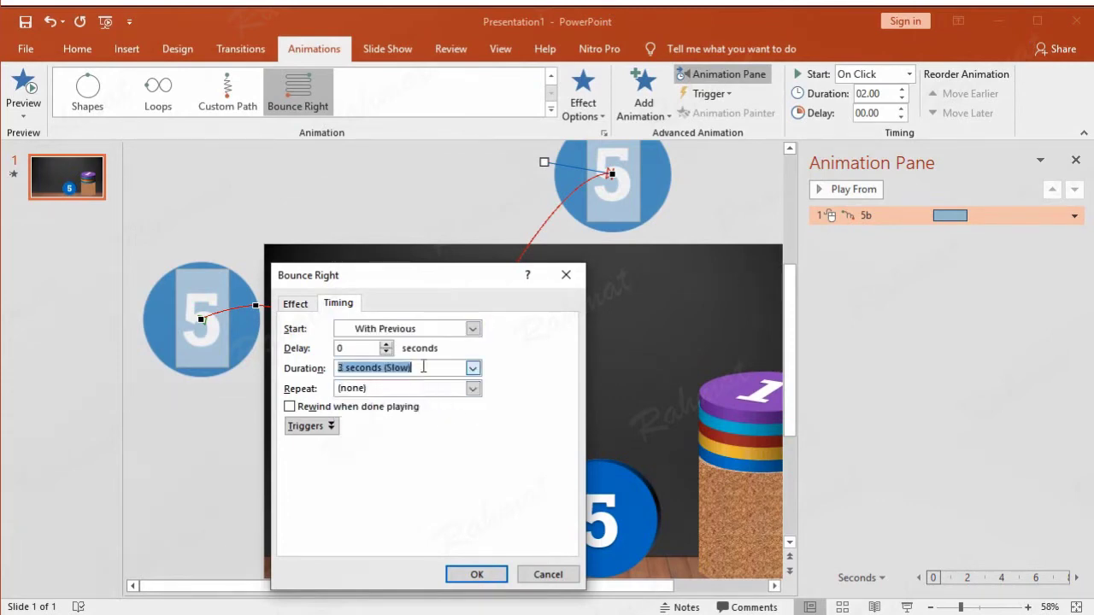
left_click(295, 304)
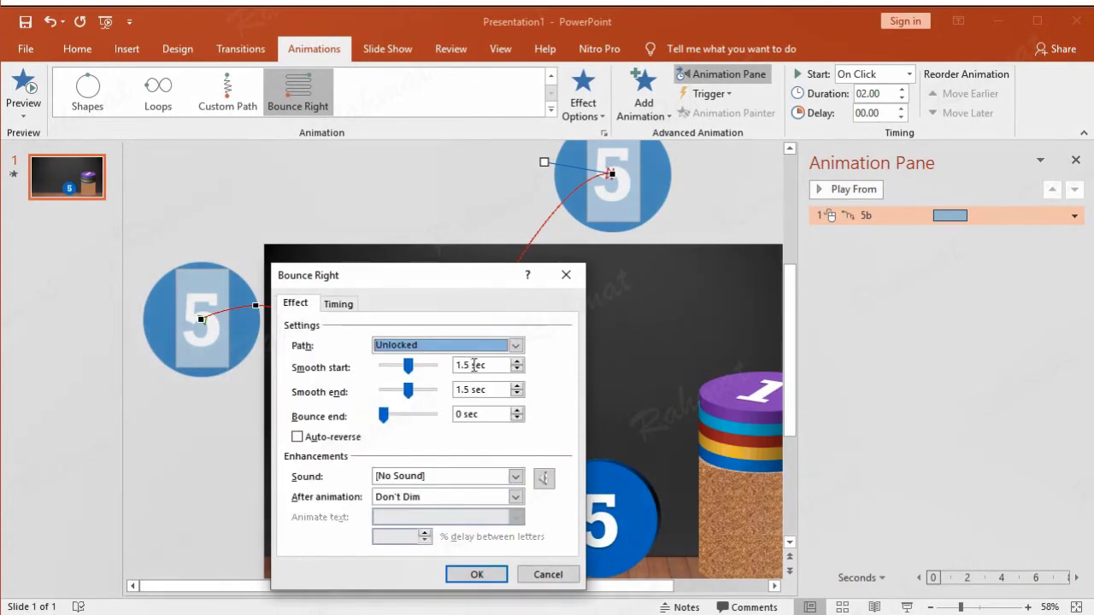
left_click(479, 574)
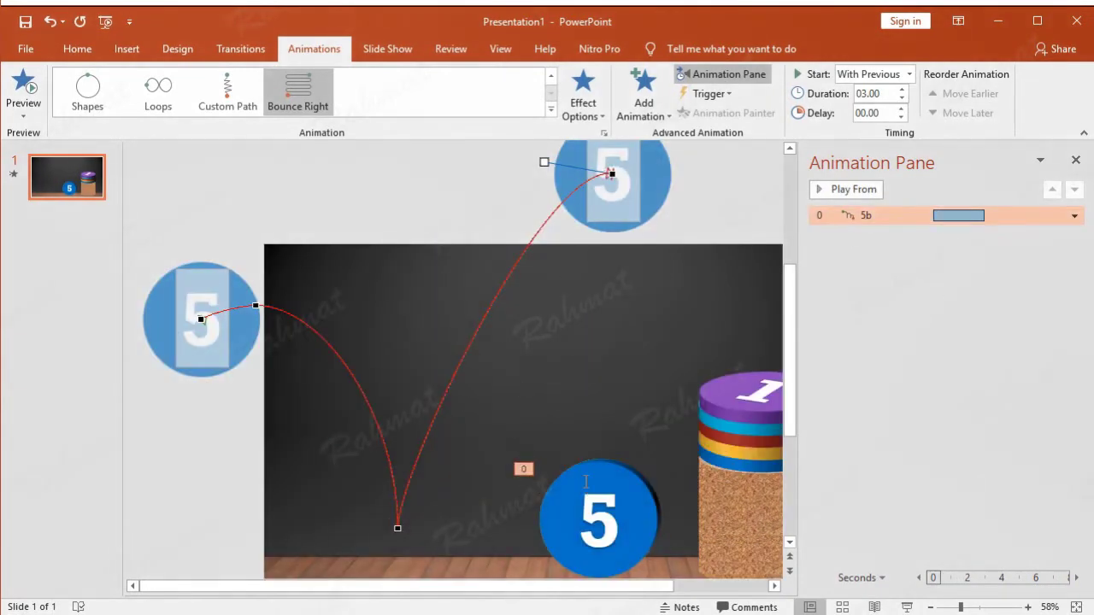
left_click(609, 464)
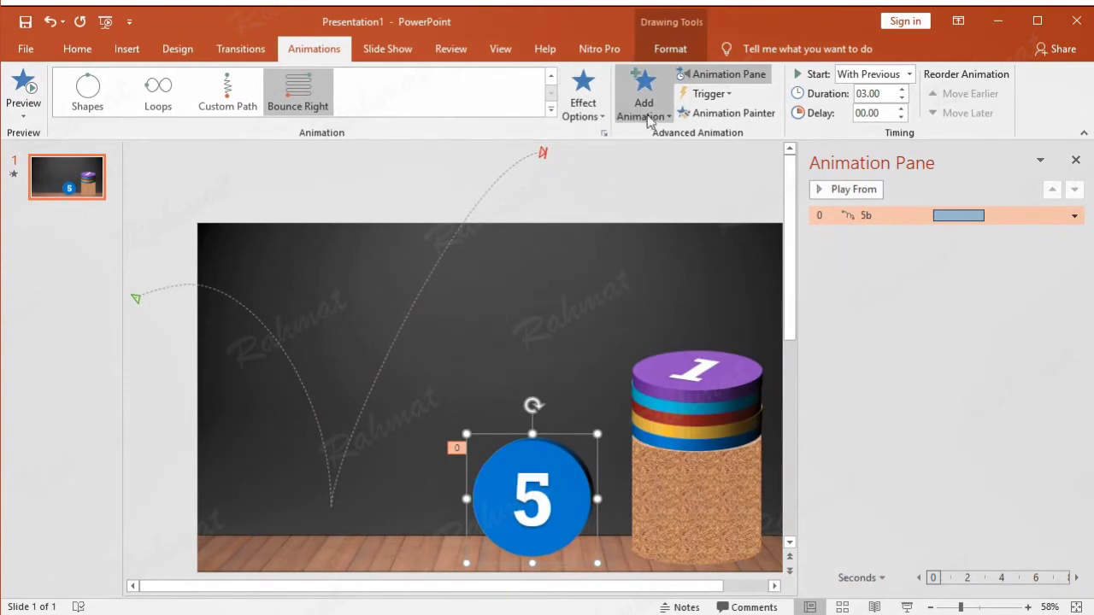
Add a Down motion path to coin 5b from More Motion Paths.
left_click(645, 102)
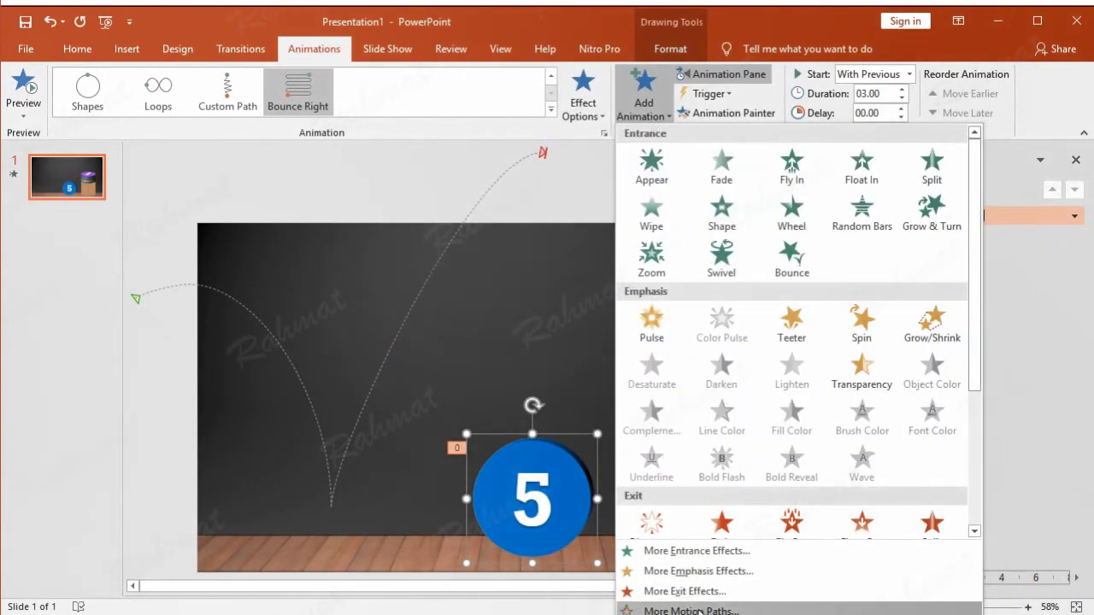
left_click(694, 610)
left_click(581, 438)
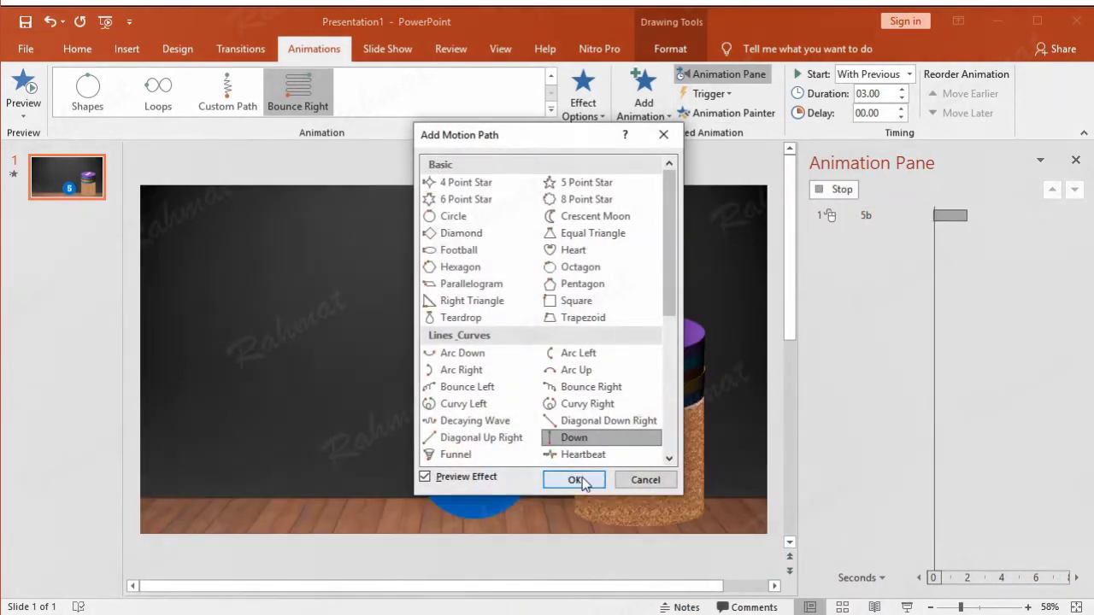
left_click(583, 478)
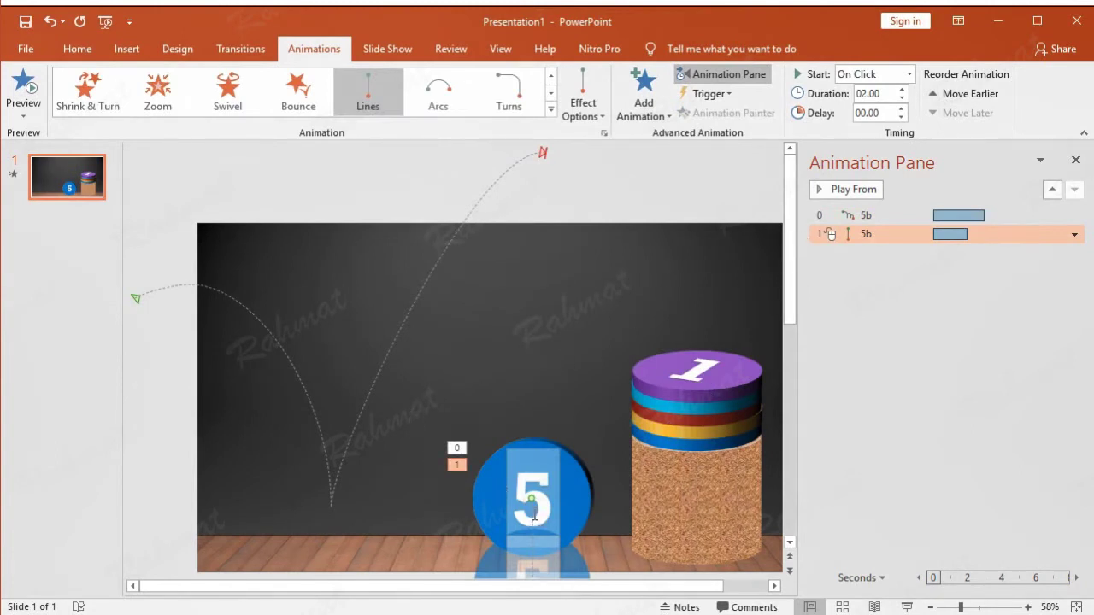
Place the Down path so it starts above the slide and ends on the stack top.
mouse_move(532, 513)
left_mouse_down()
mouse_move(689, 205)
mouse_move(691, 174)
left_mouse_up()
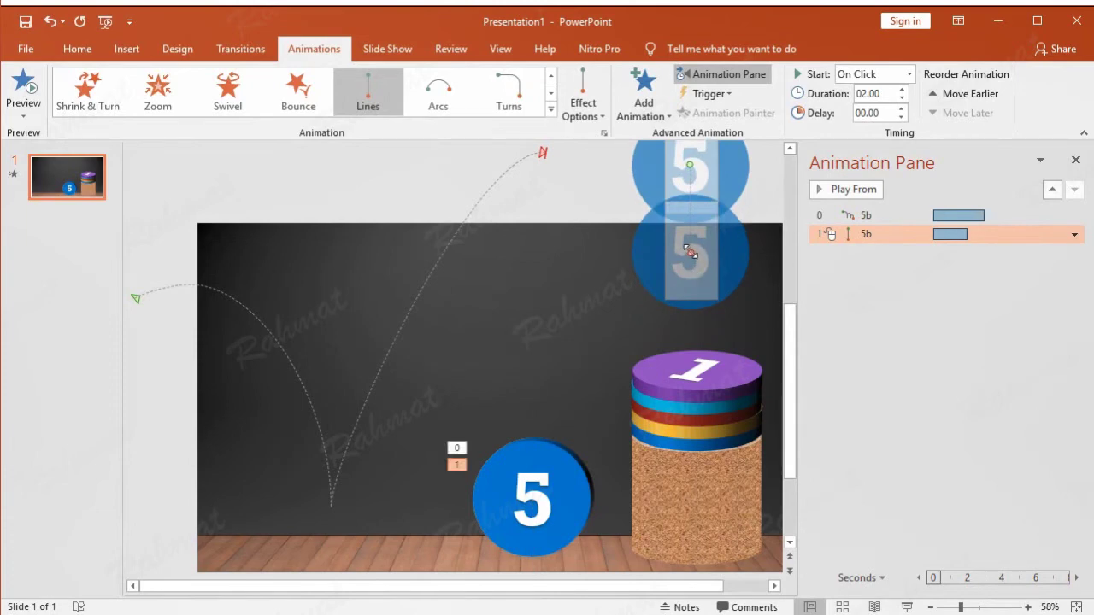
left_click_drag(690, 253, 704, 393)
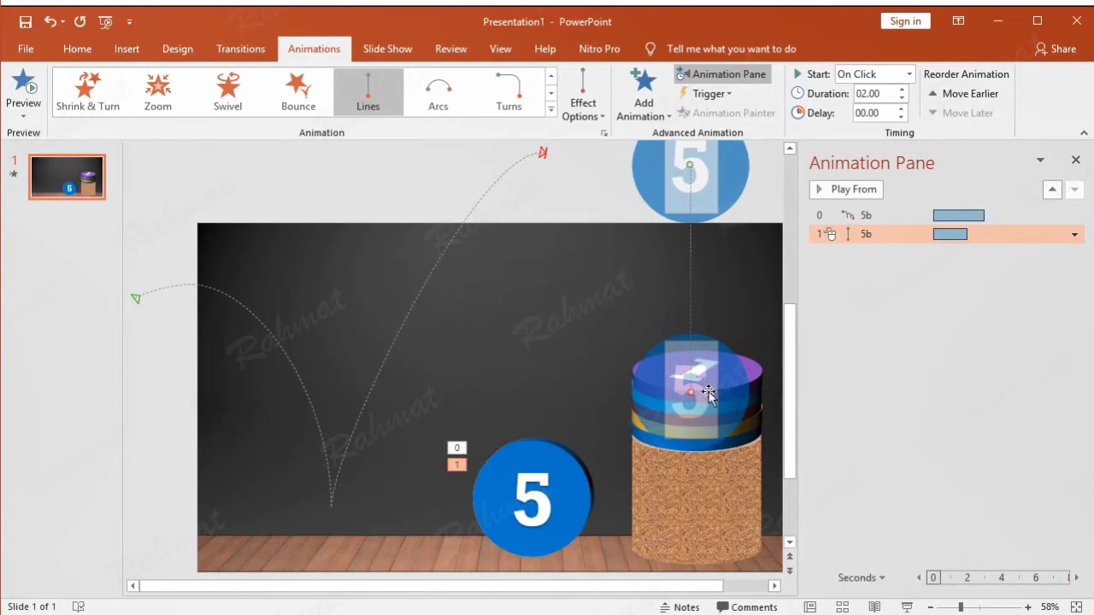
key("Right")
key("Right")
key("Right")
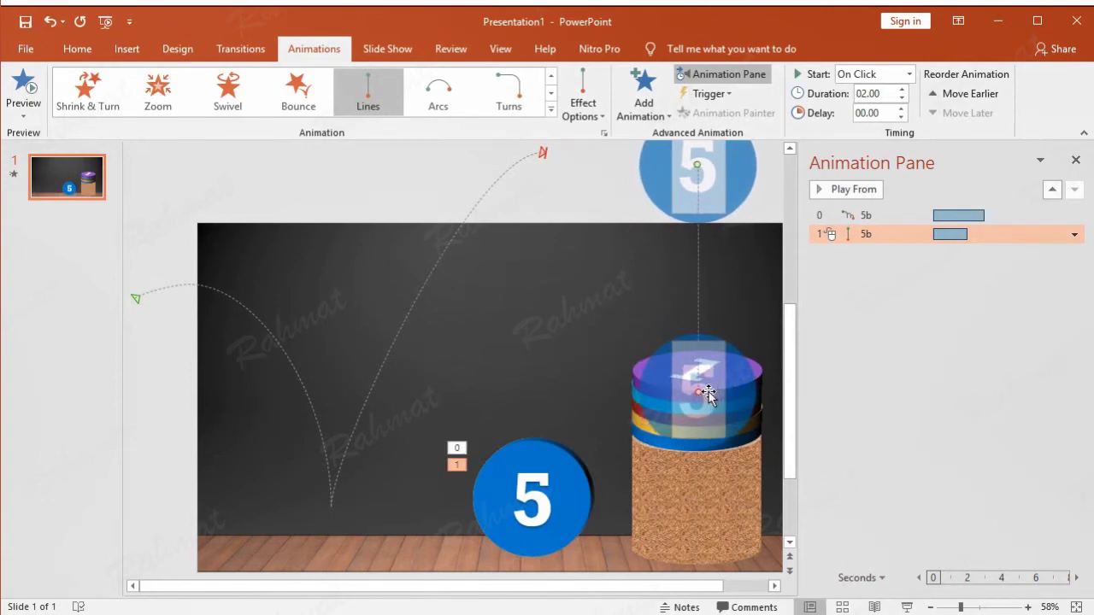
key("Left")
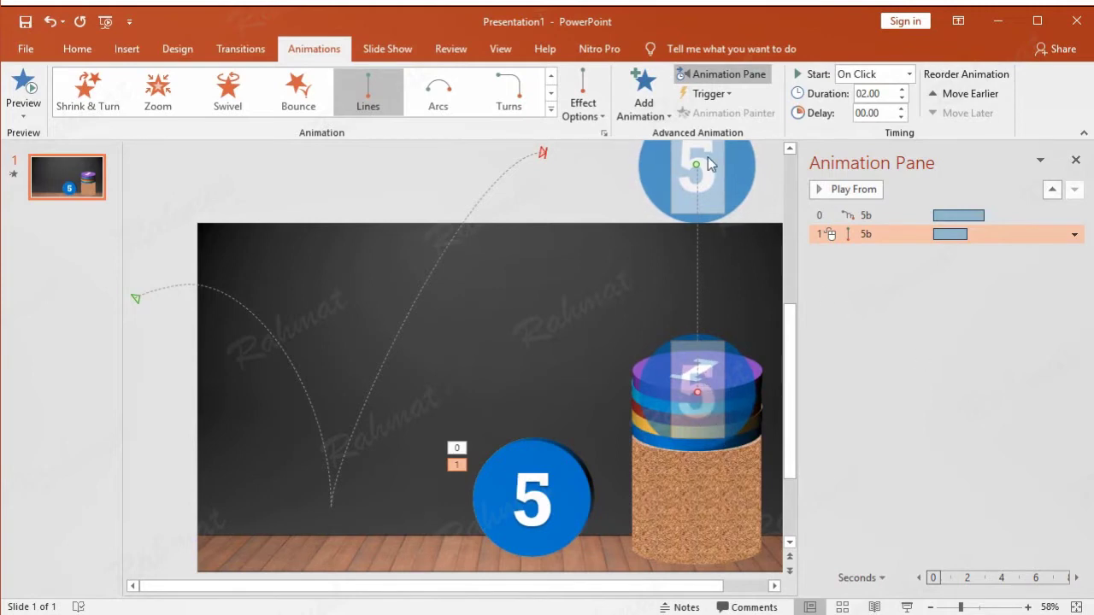
left_click_drag(692, 164, 692, 160)
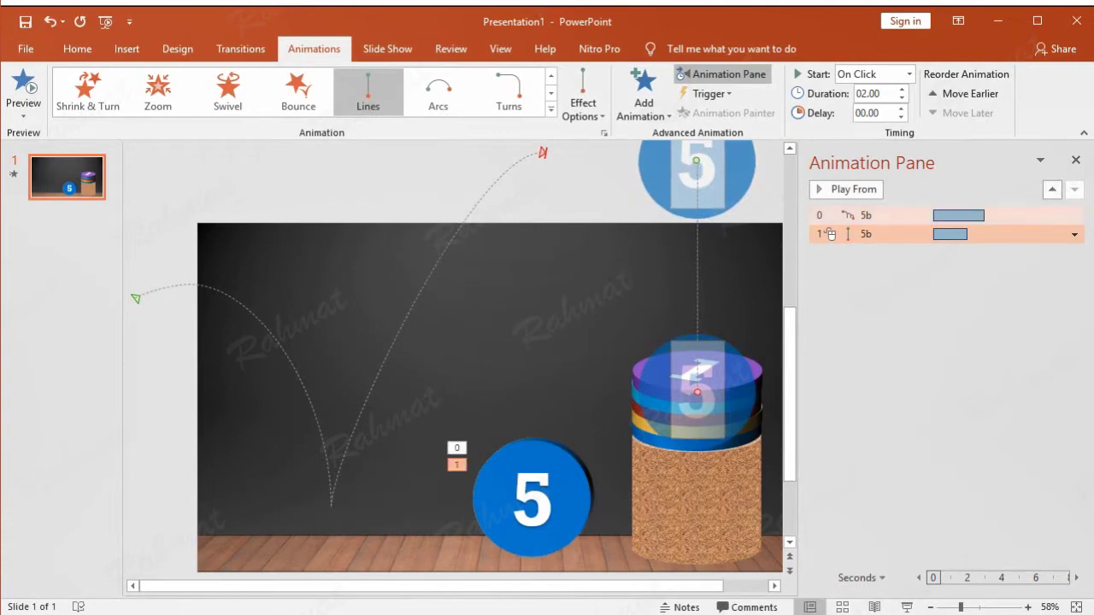
Set coin 5b's Down drop to Start After Previous and preview from the bounce onward.
left_click(1074, 235)
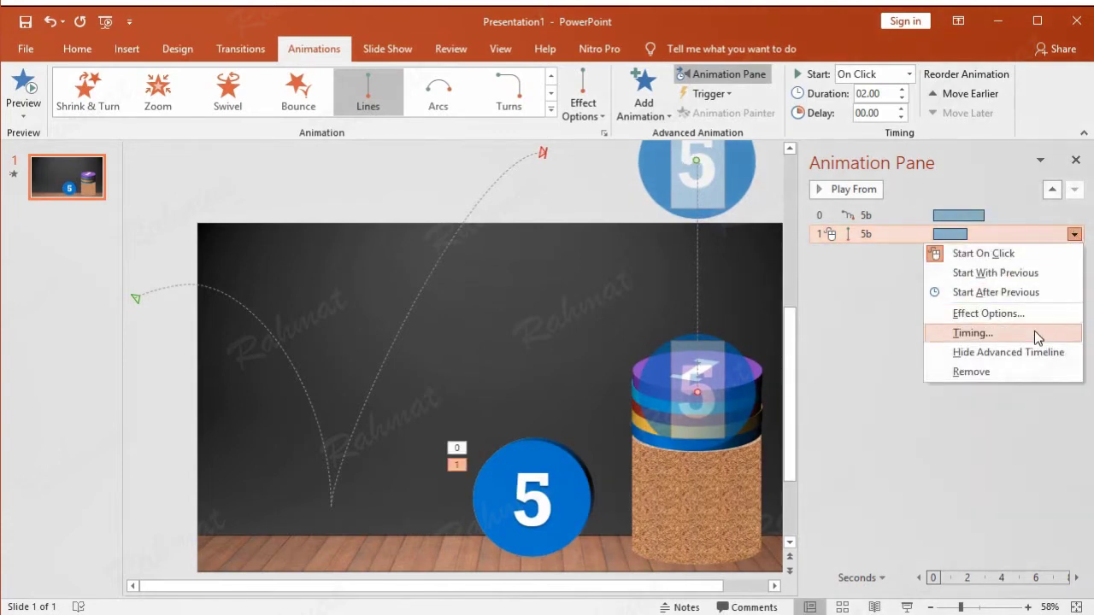
left_click(1034, 333)
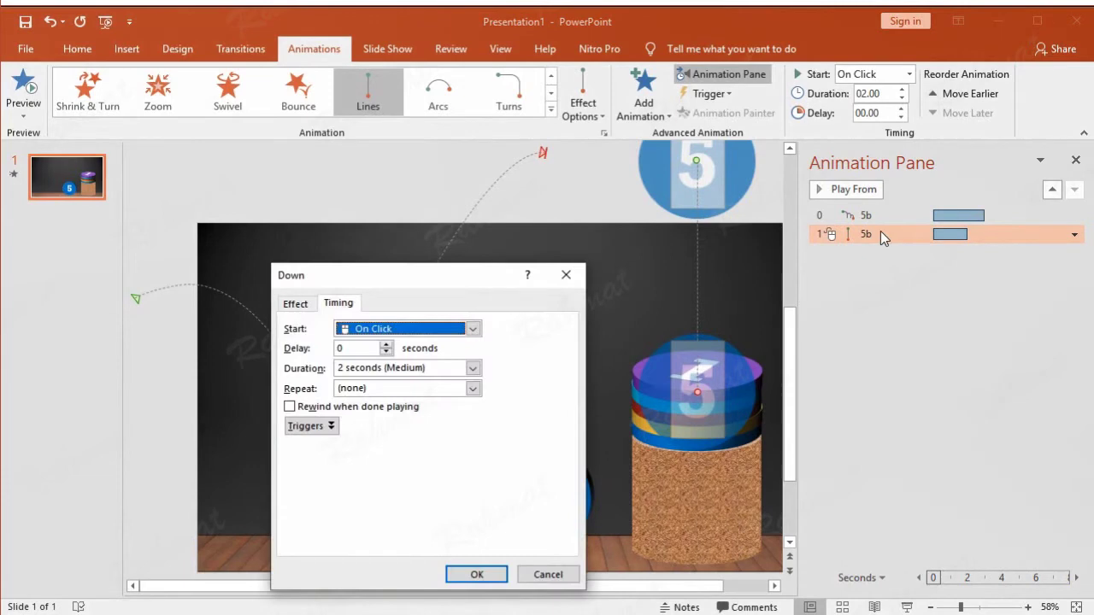
left_click(444, 329)
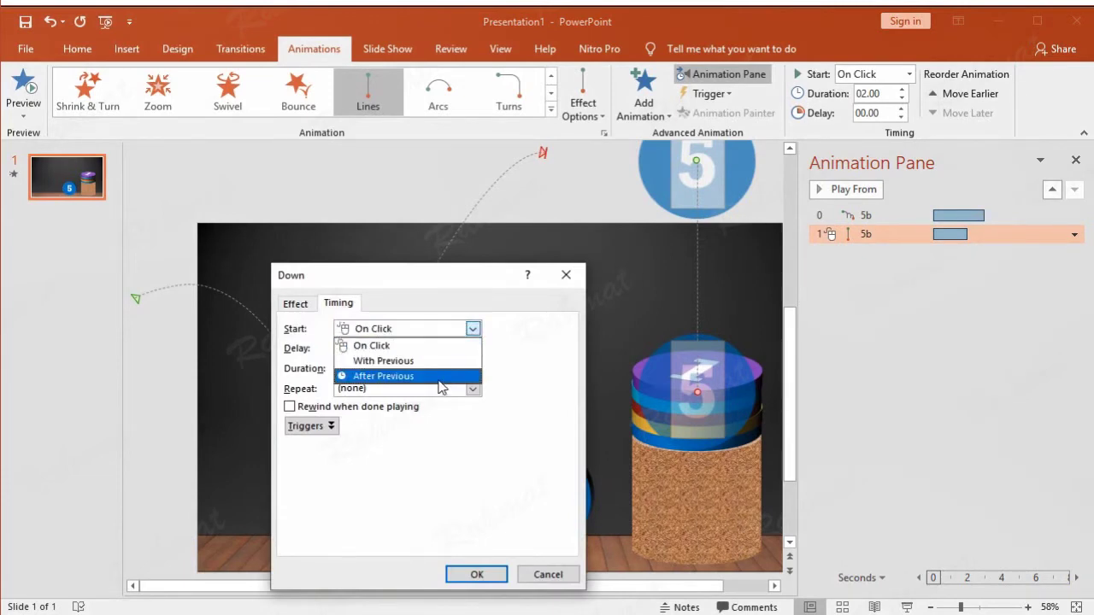
left_click(438, 378)
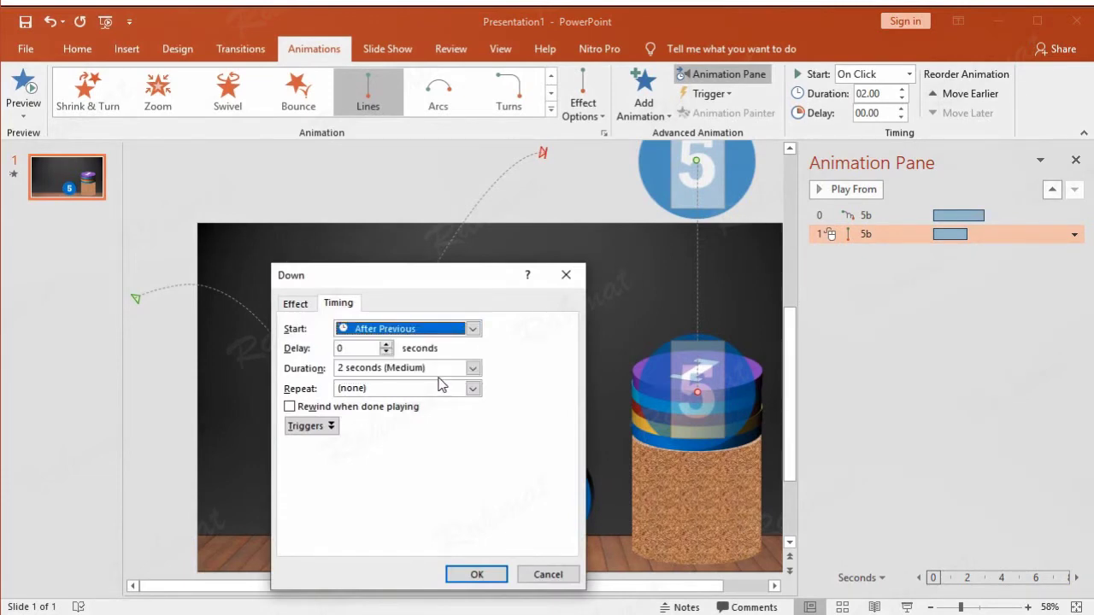
left_click(313, 309)
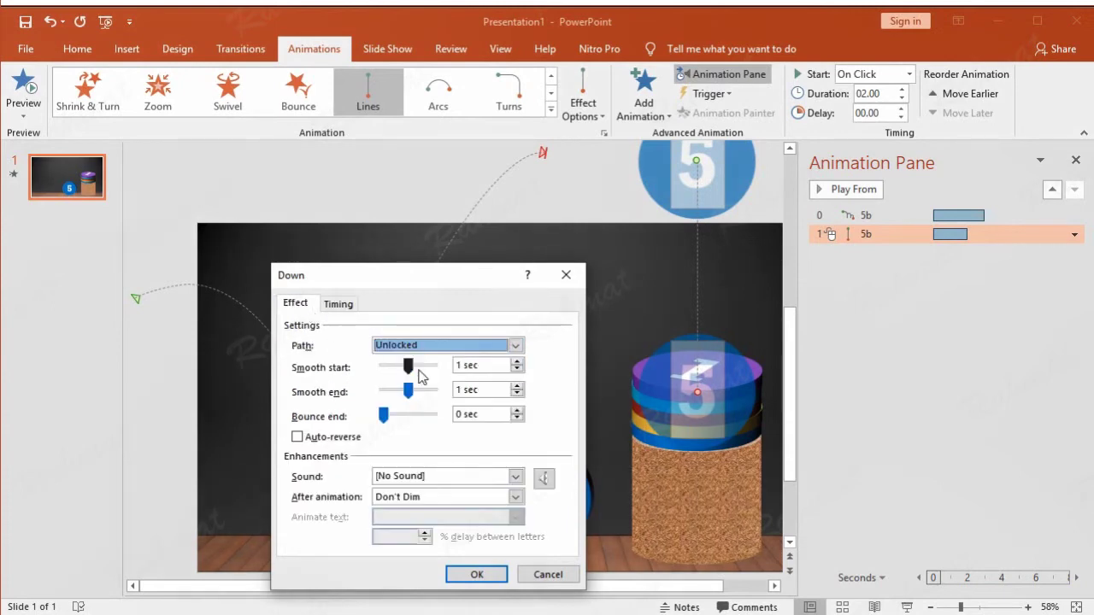
left_click(476, 575)
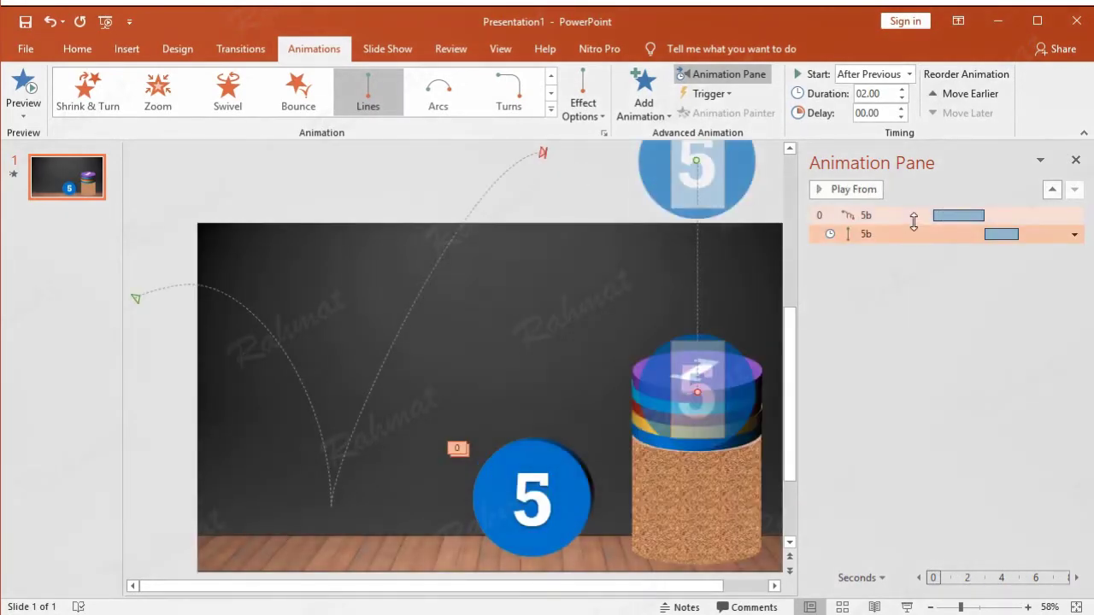
left_click(865, 190)
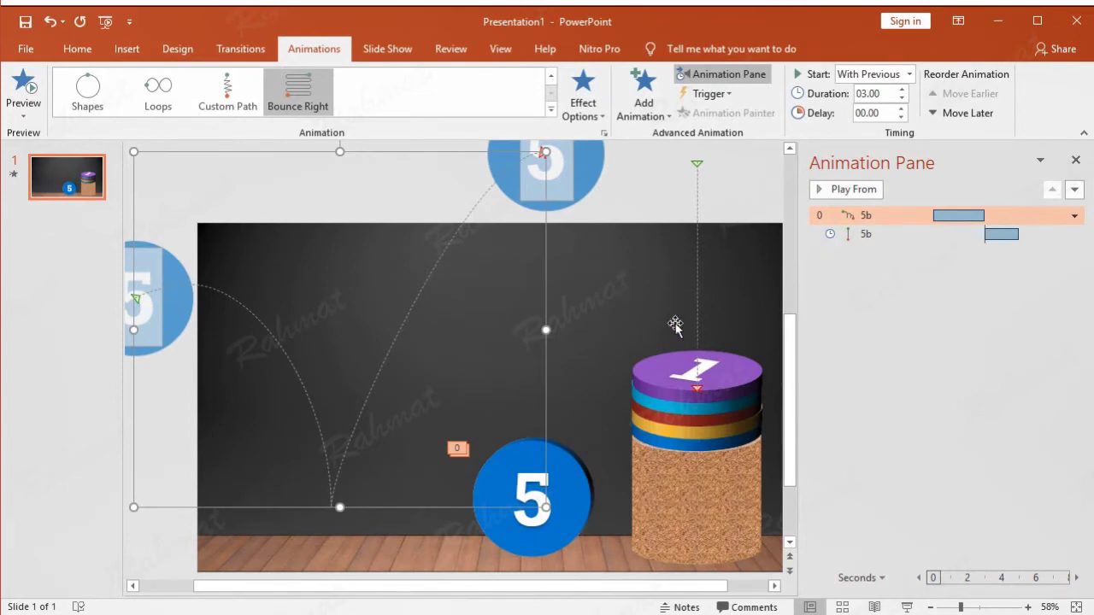
Marquee-select the five coins stacked on the cork cylinder.
left_click(632, 291)
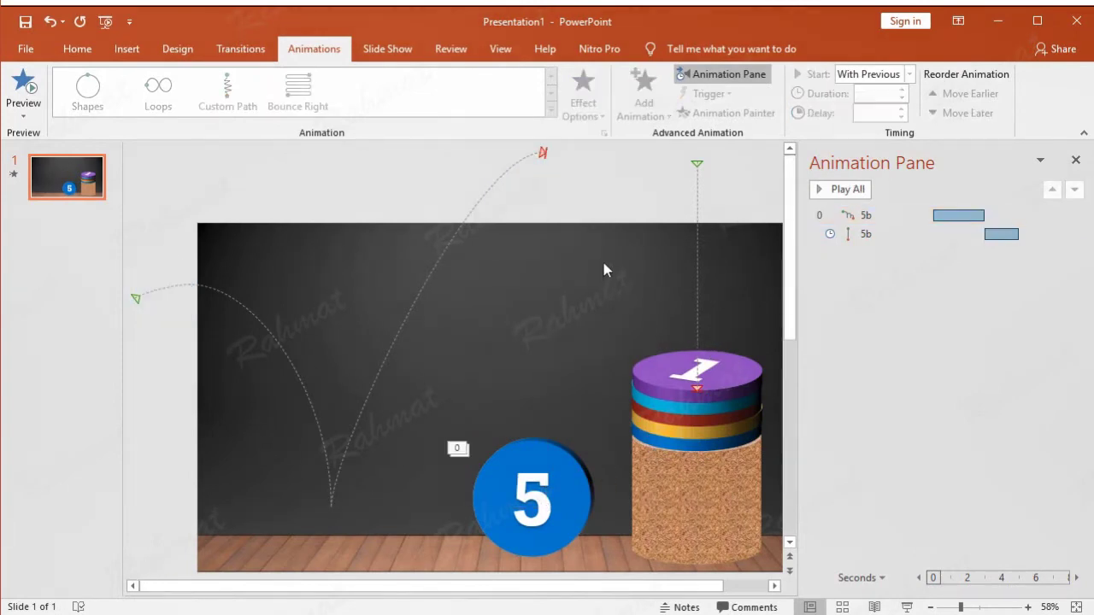
left_click_drag(602, 253, 763, 489)
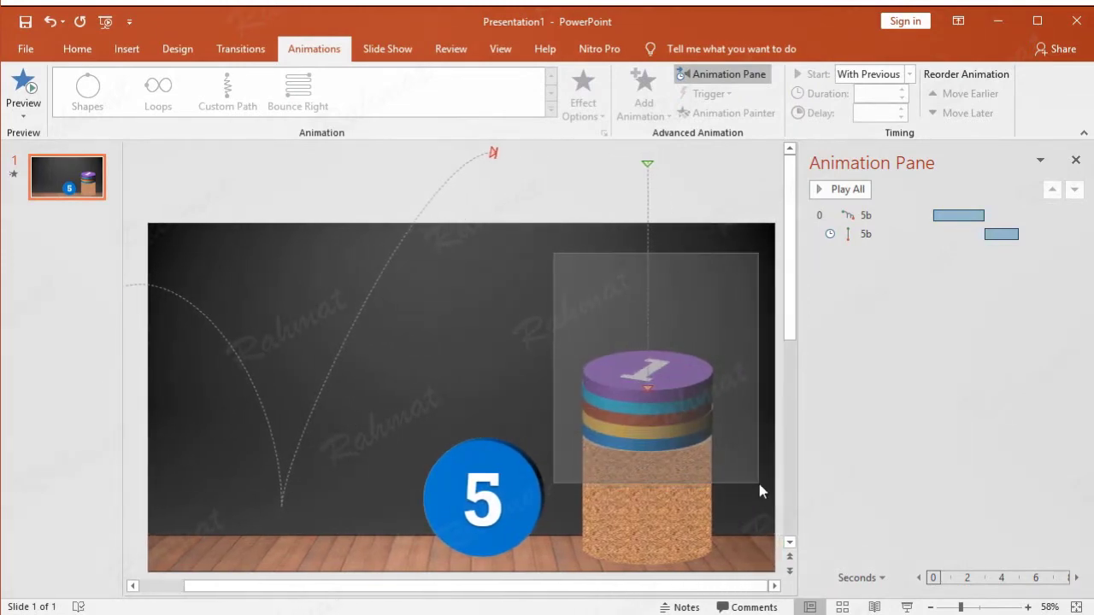
left_click_drag(763, 488, 759, 484)
left_click(586, 239)
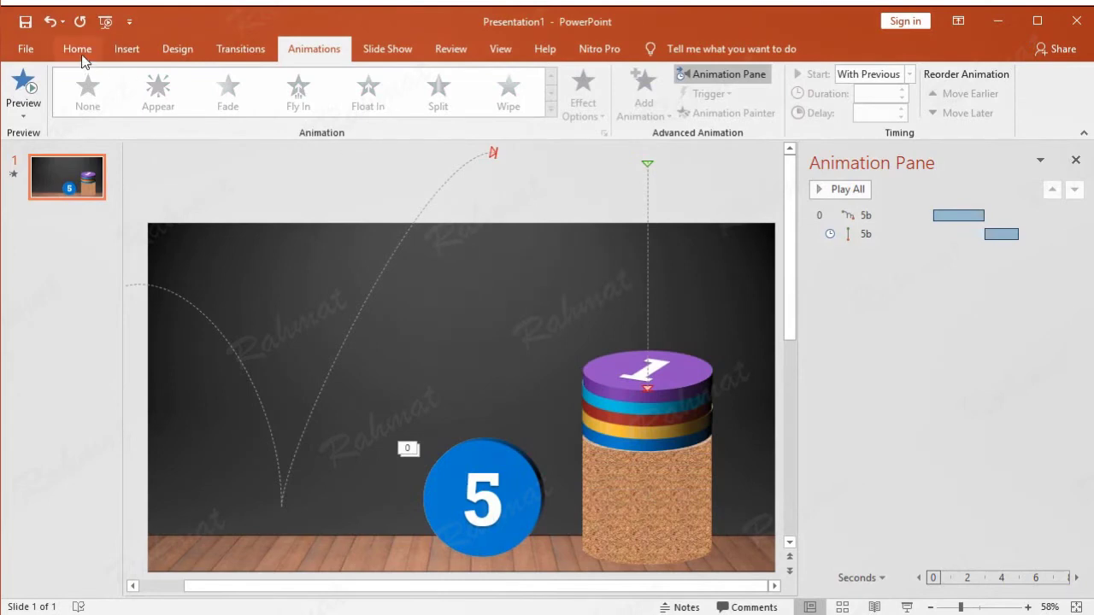
left_click(77, 48)
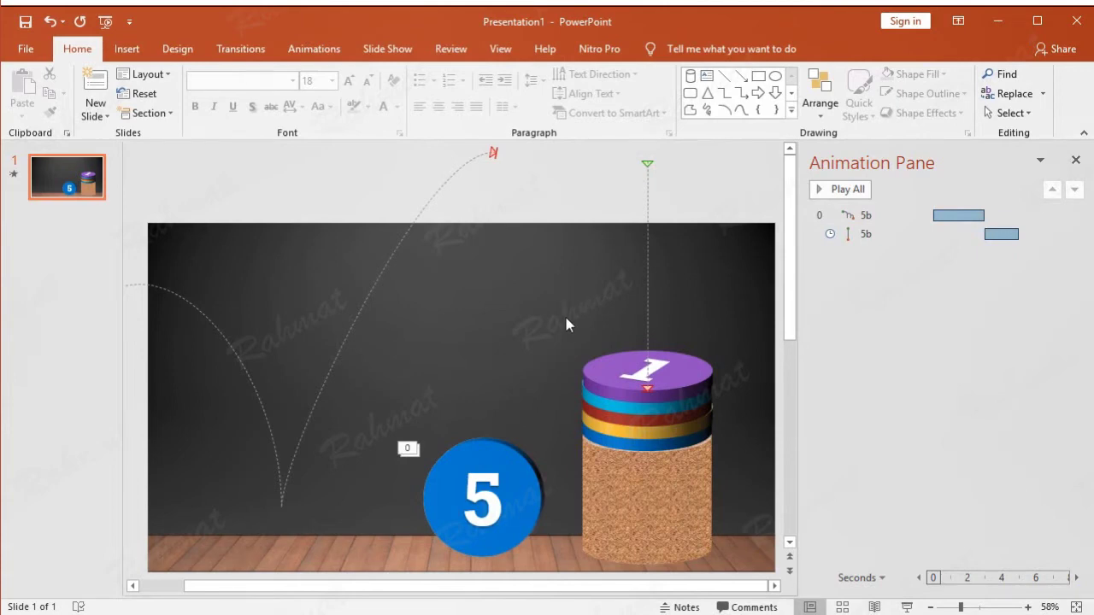
left_click_drag(552, 265, 757, 509)
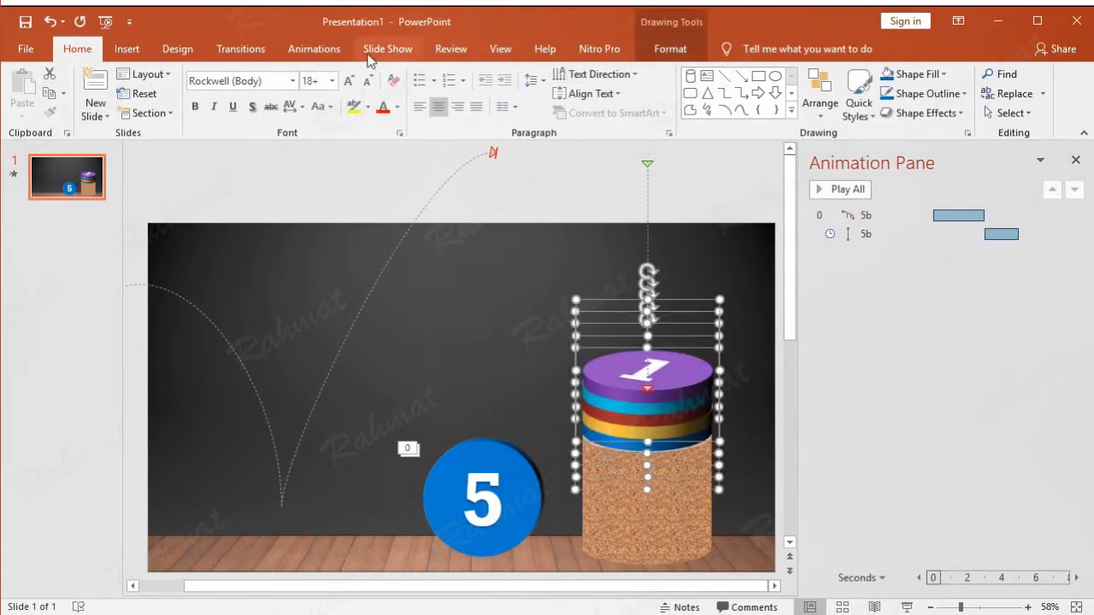
left_click(314, 49)
Apply the Disappear exit effect to the selected stacked coins.
left_click(655, 120)
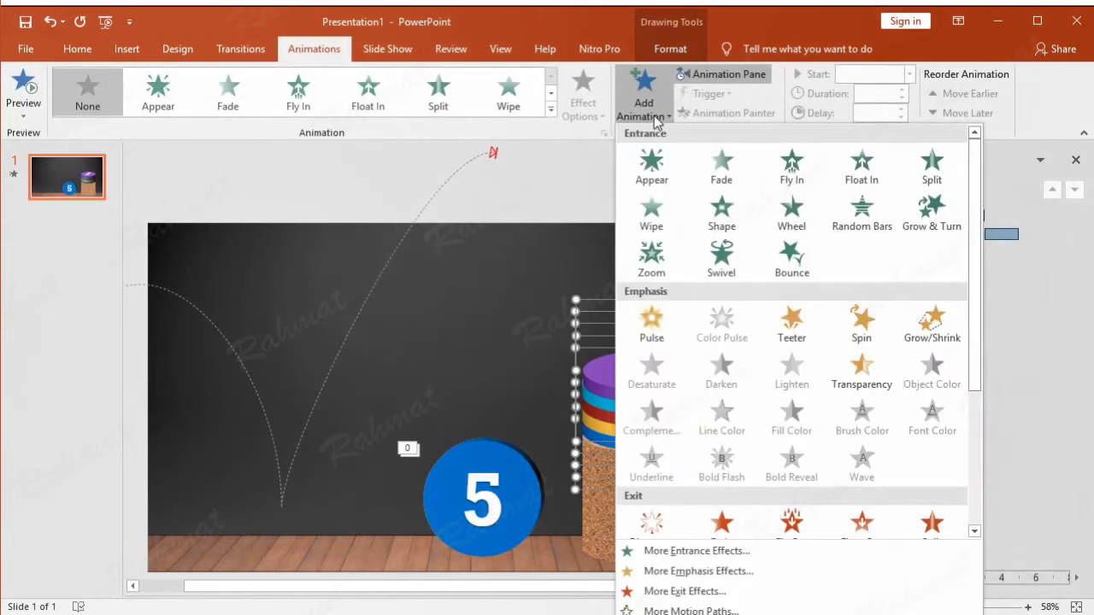
left_click(697, 590)
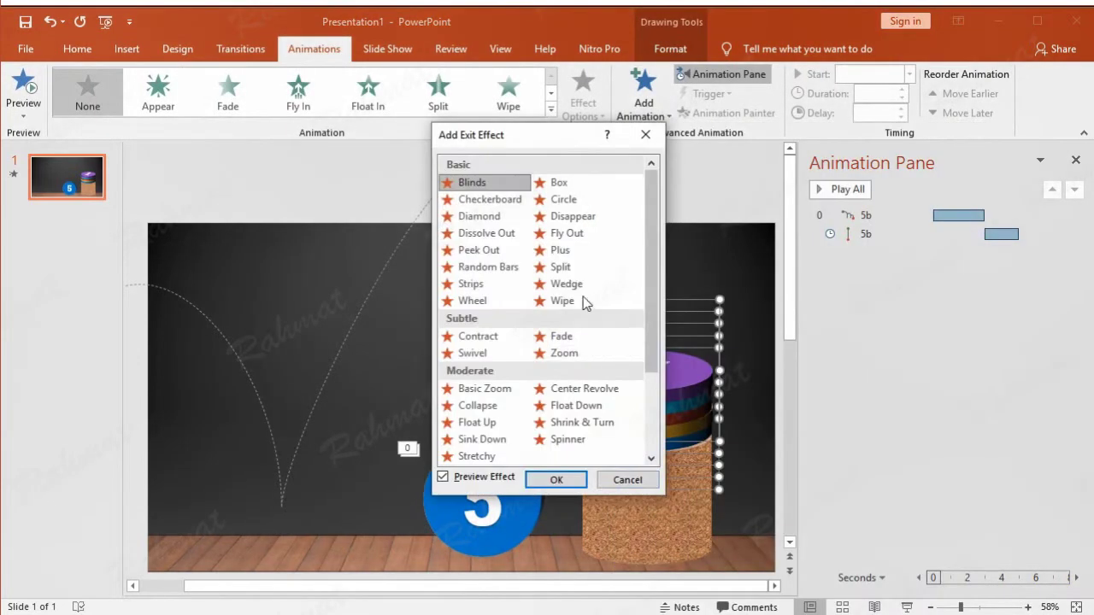
left_click(558, 219)
left_click(557, 479)
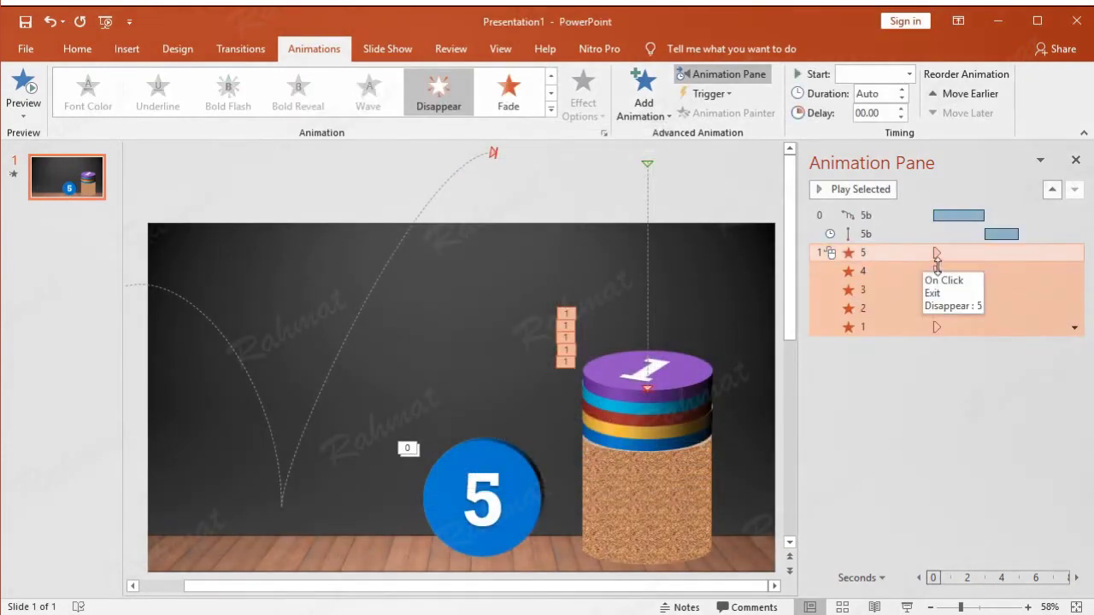
Move the Disappear exits to the start of the sequence and delete coin 5's Disappear.
left_click_drag(903, 253, 909, 209)
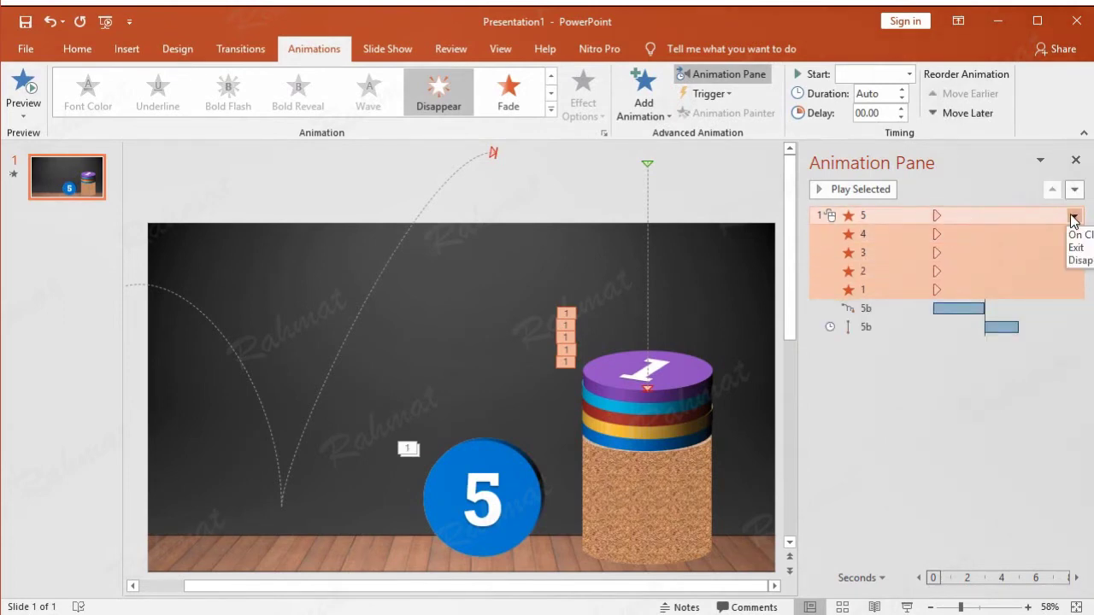
left_click(1073, 215)
left_click(744, 202)
left_click(744, 202)
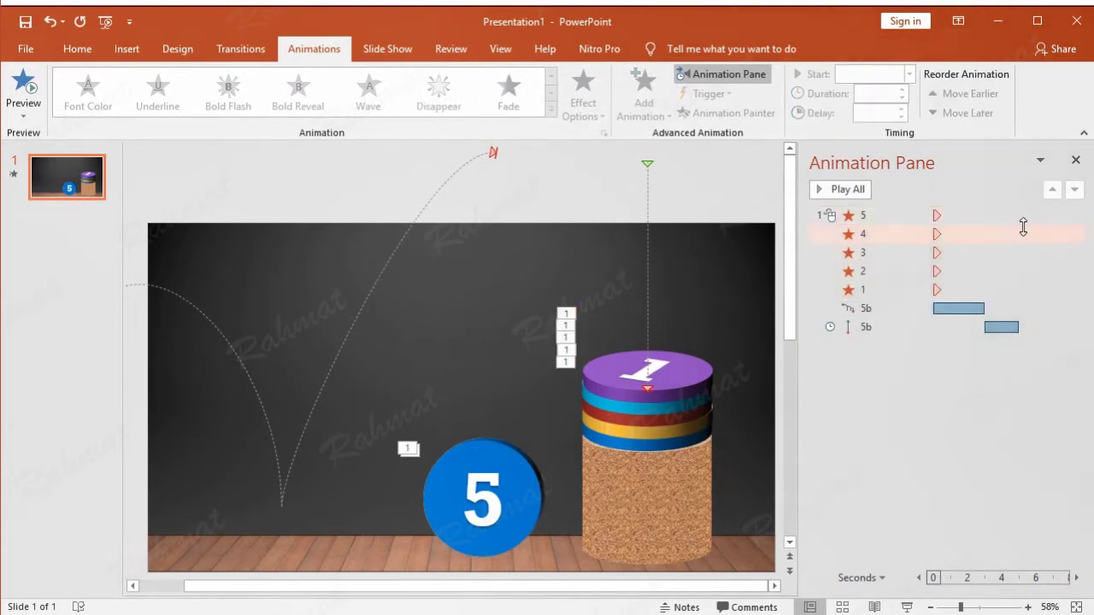
left_click(1035, 217)
left_click(1073, 215)
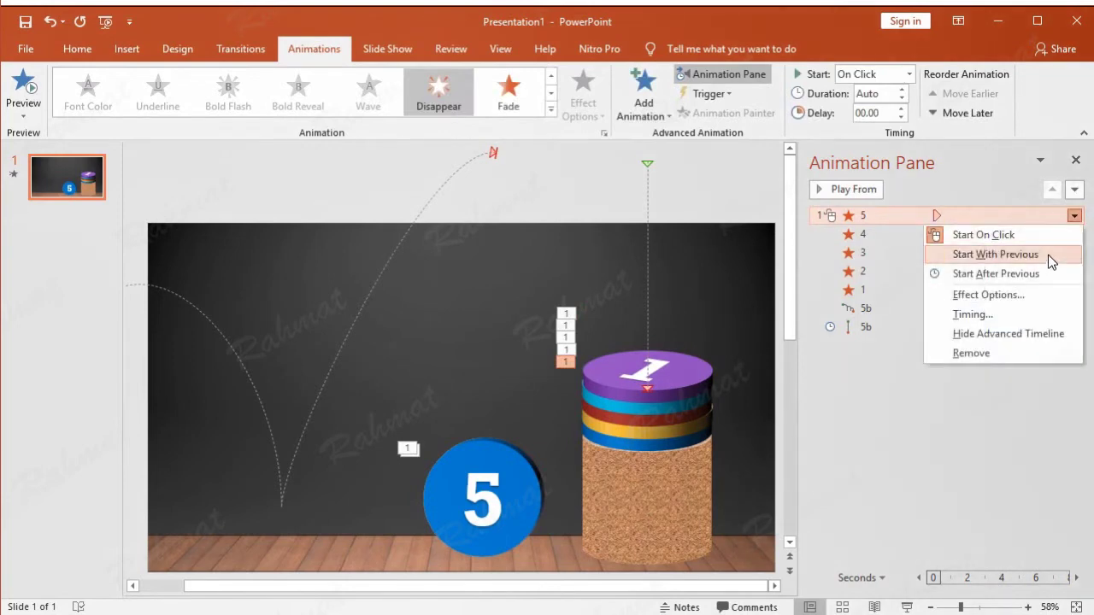
left_click(1016, 355)
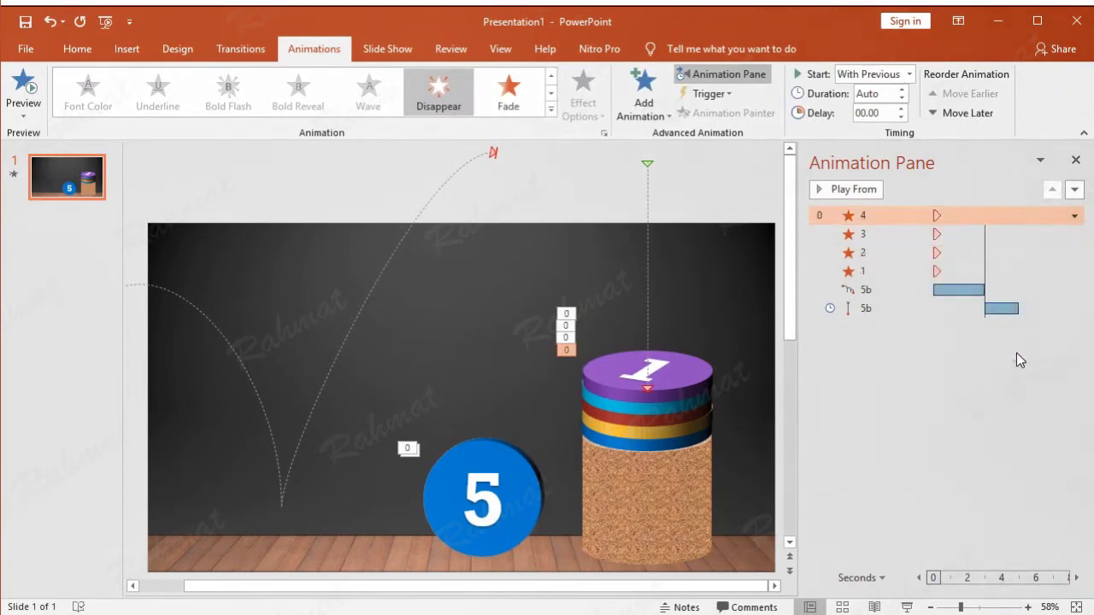
Set the Disappear exits for coins 4, 3, 2 and 1 to Start With Previous.
left_click(1078, 218)
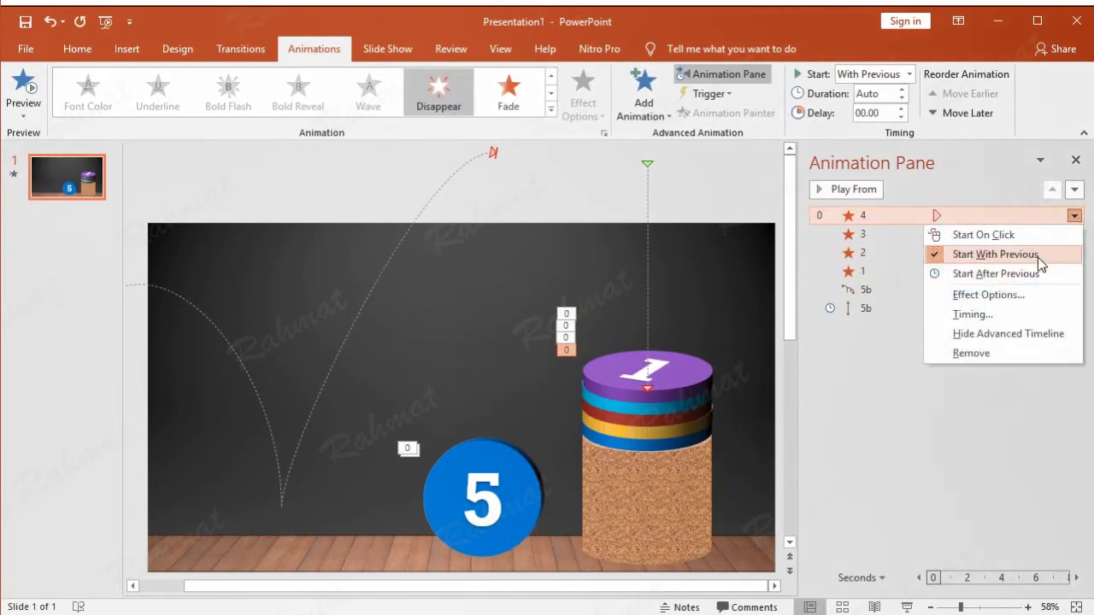
left_click(1037, 252)
left_click(1073, 234)
left_click(1073, 235)
left_click(1026, 273)
left_click(1073, 253)
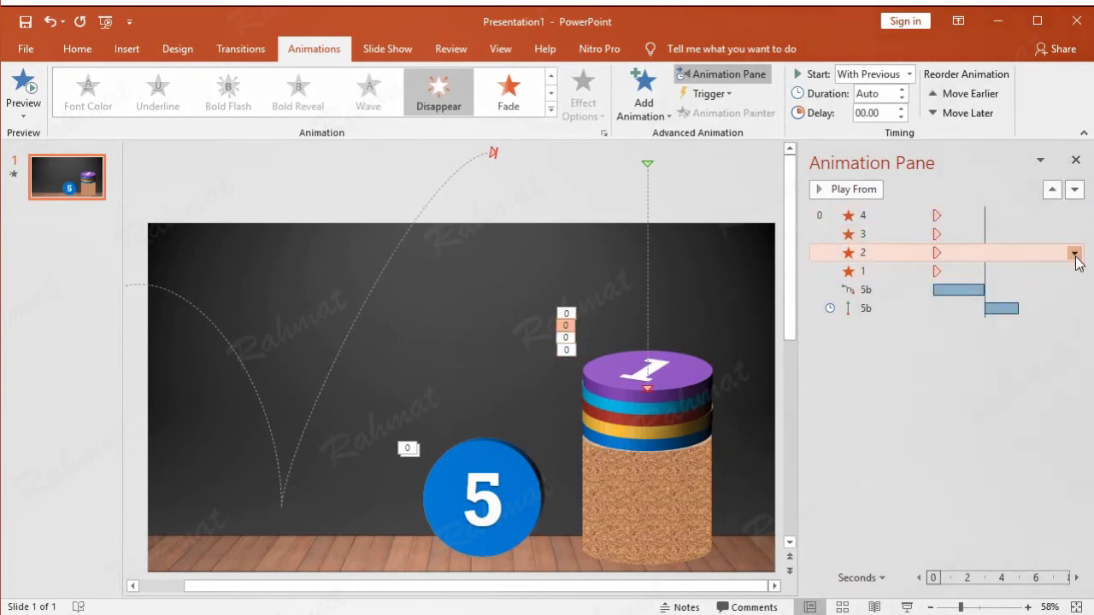
left_click(1074, 254)
left_click(1050, 291)
left_click(1074, 272)
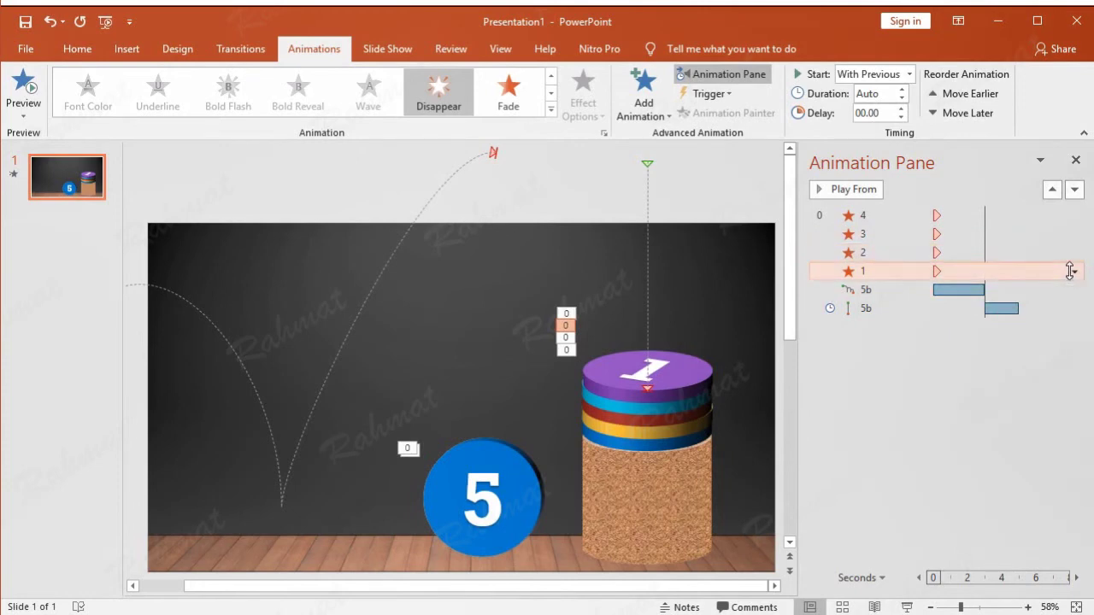
left_click(1052, 312)
left_click(718, 202)
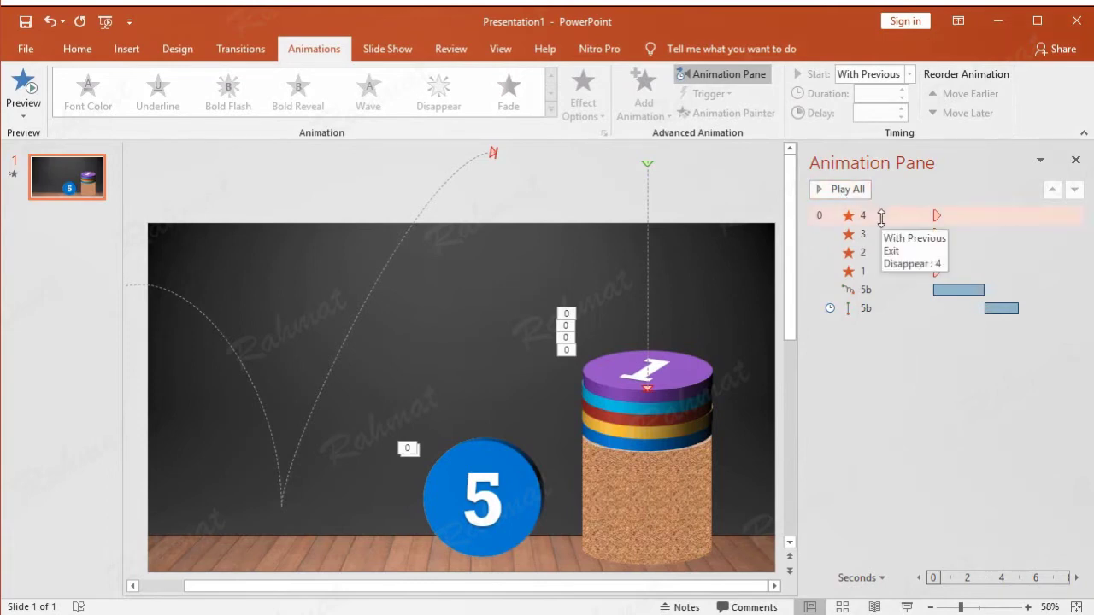
left_click(871, 290)
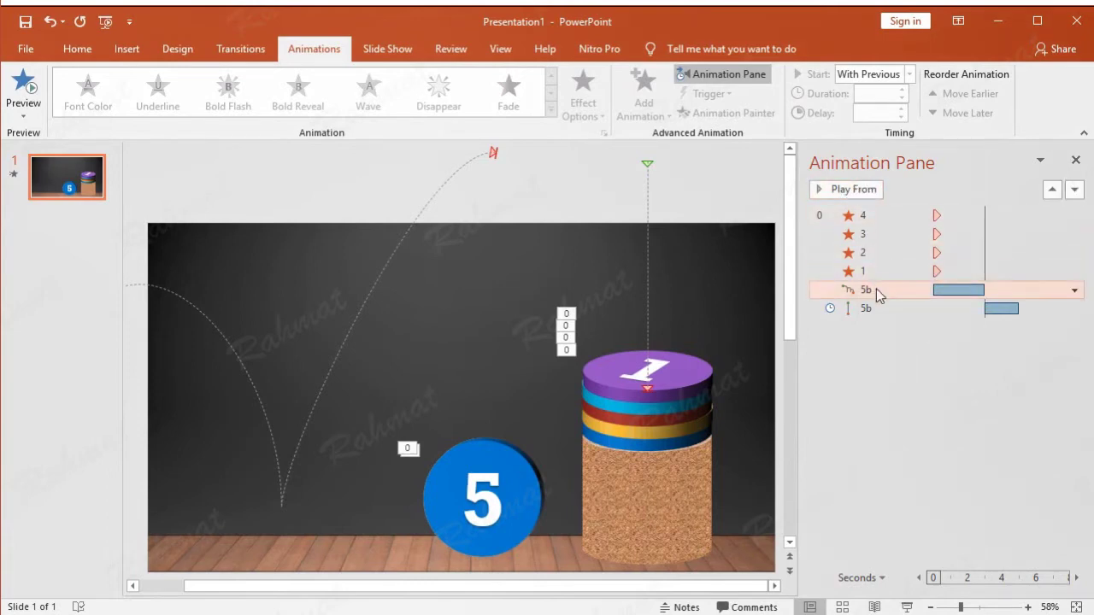
left_click(856, 189)
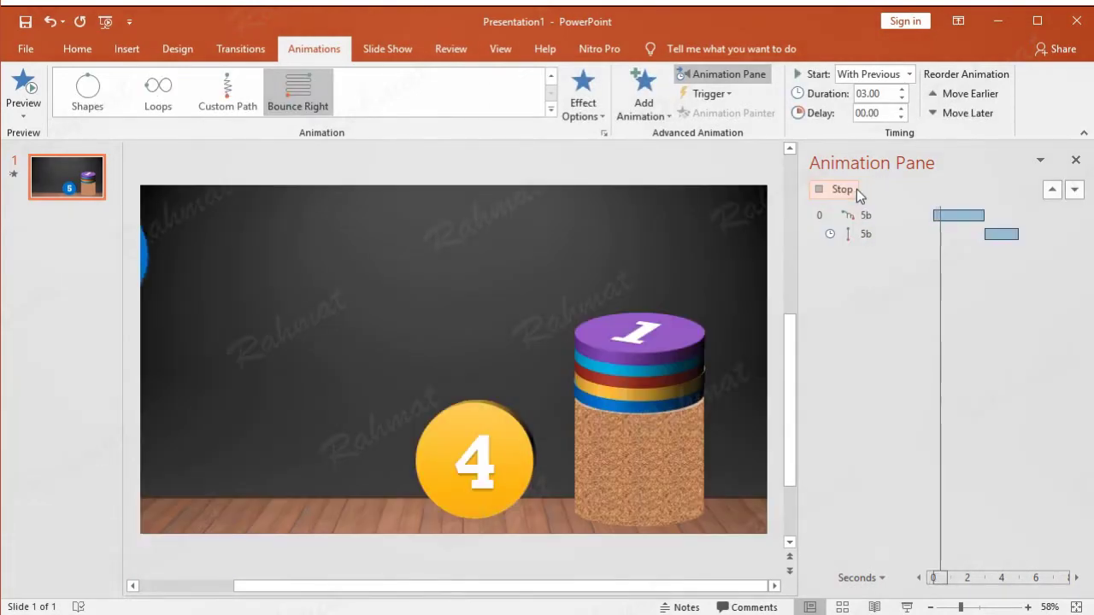
left_click(387, 48)
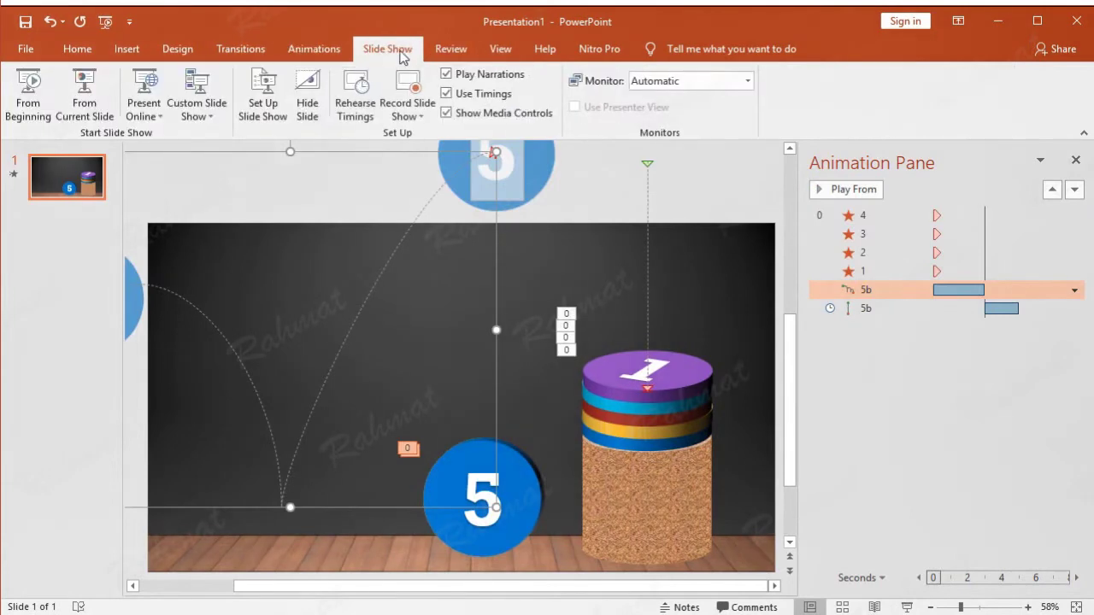
left_click(43, 107)
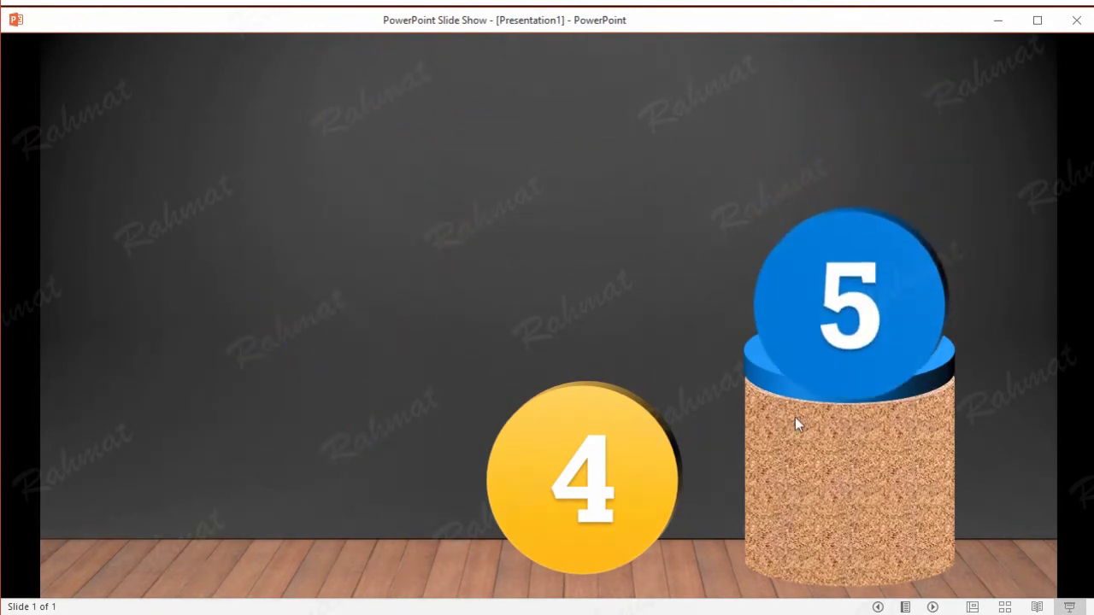
key("Escape")
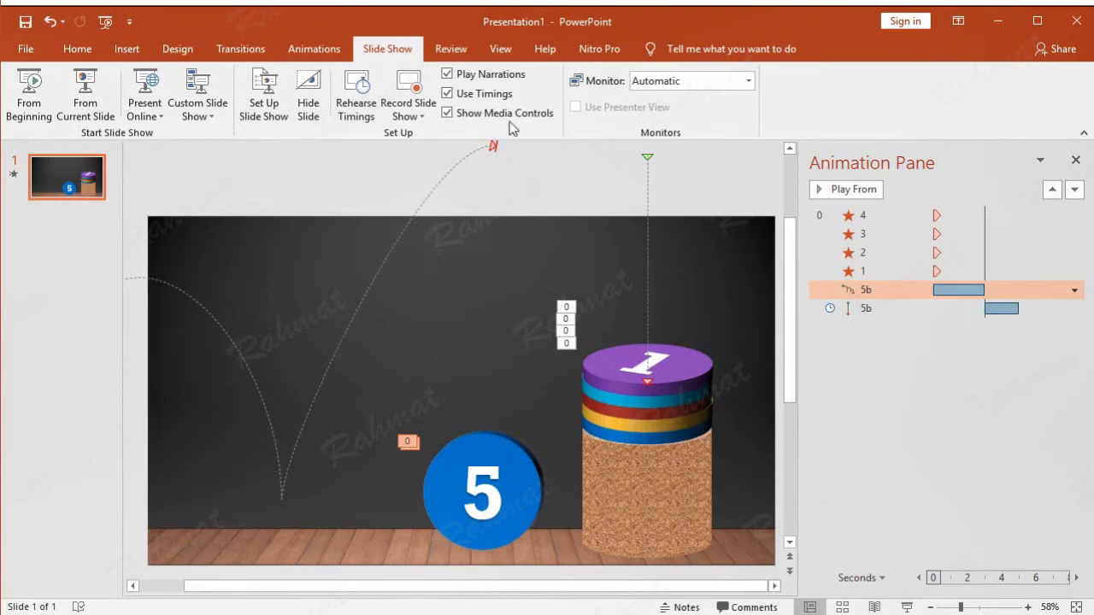
Undo two changes, redo one, and select coin group 5 in the Selection Pane.
left_click(52, 20)
left_click(52, 20)
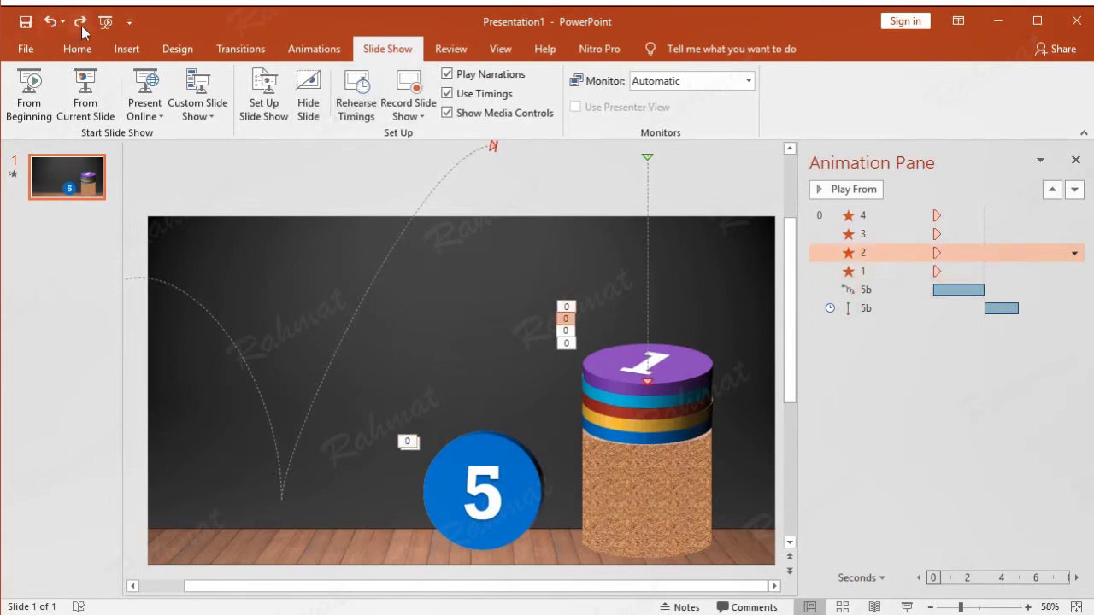
left_click(84, 25)
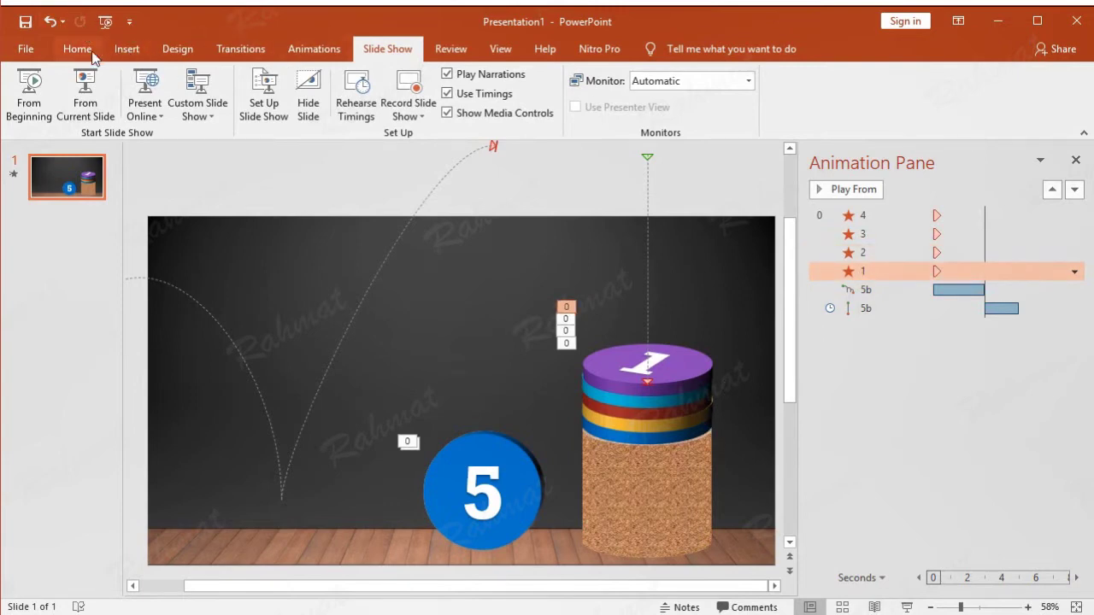
left_click(97, 52)
left_click(1023, 113)
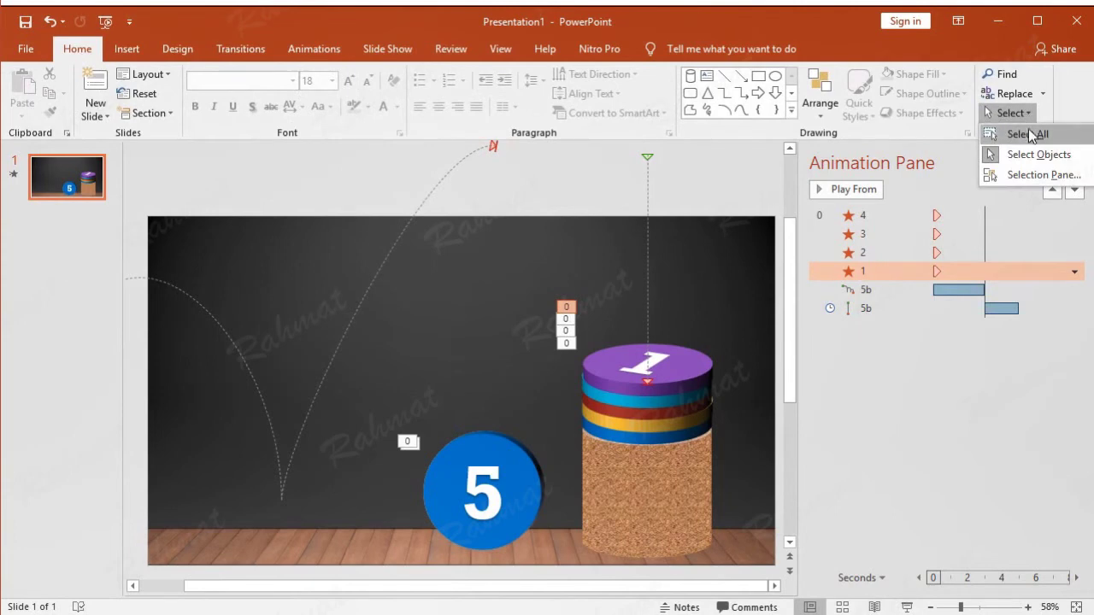
left_click(1031, 176)
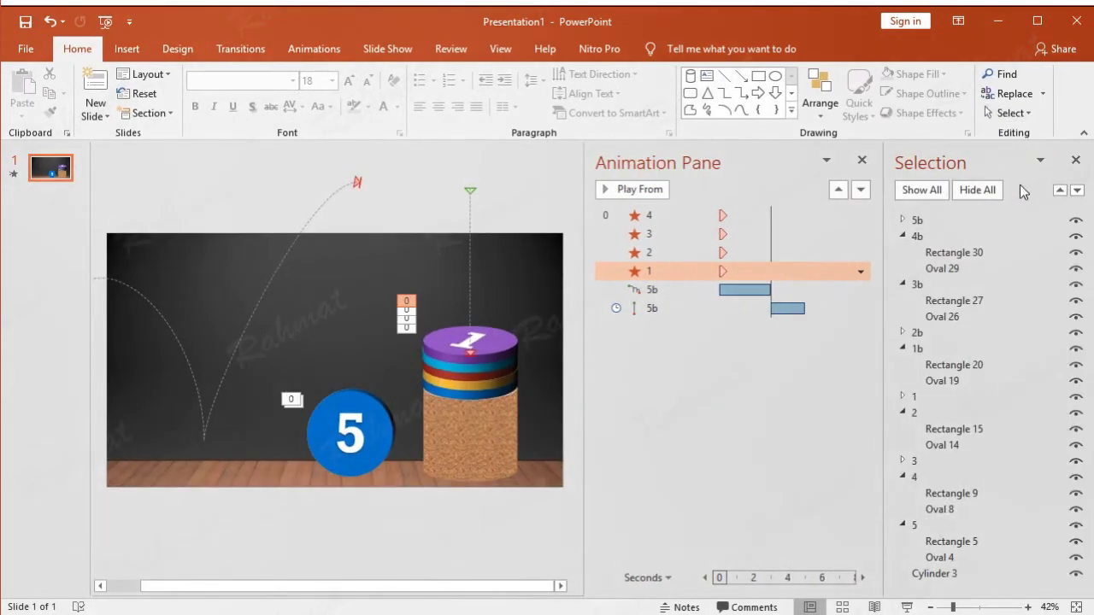
left_click(943, 527)
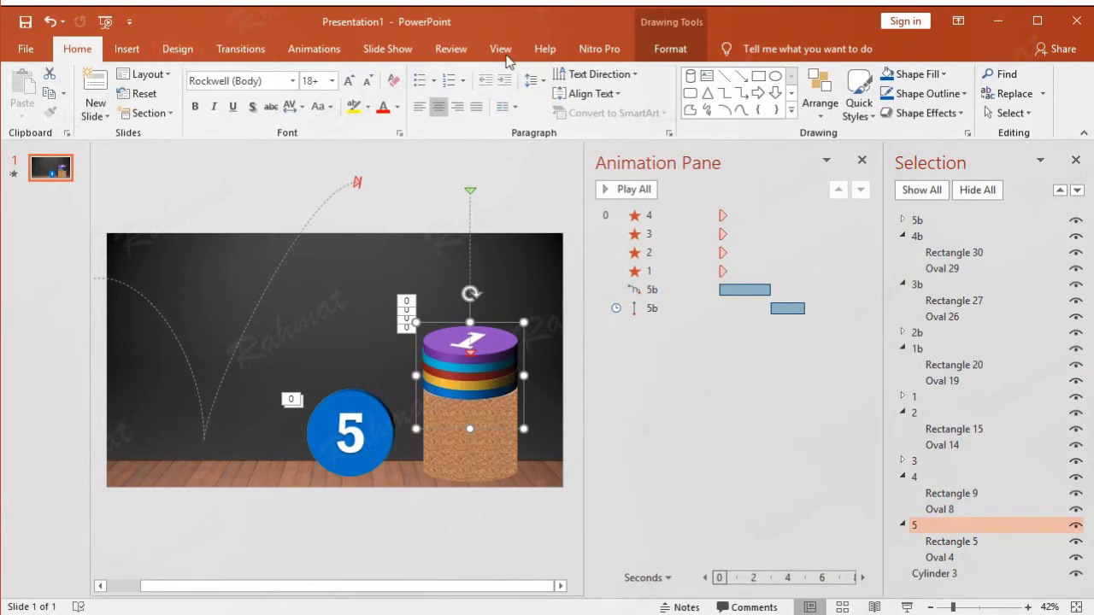
Add a Disappear exit to group 5, move it to the top, starting With Previous.
left_click(338, 52)
left_click(665, 115)
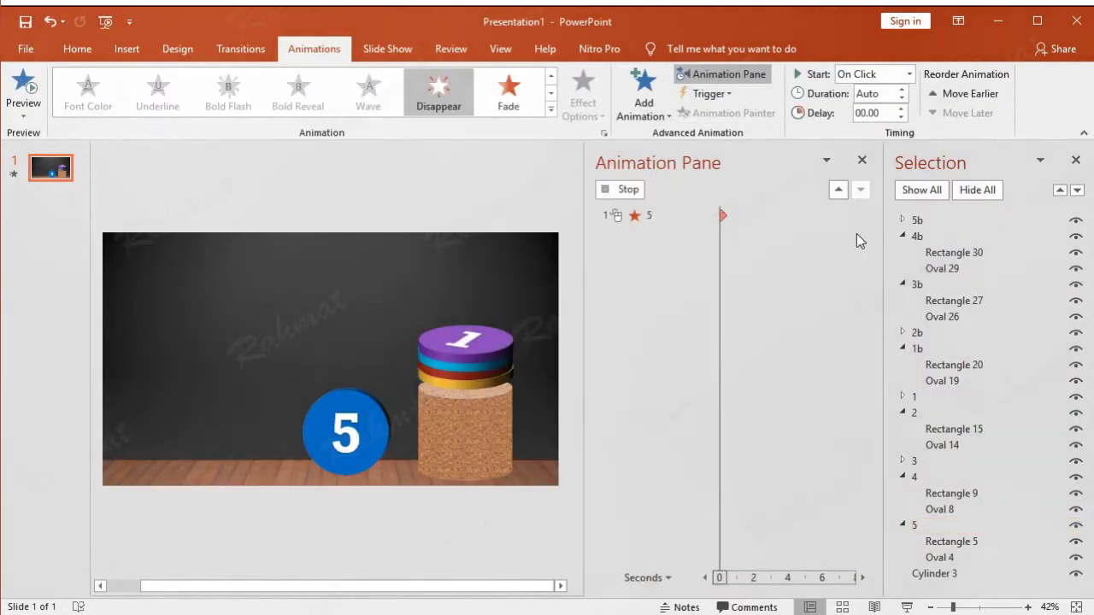
mouse_move(663, 327)
left_mouse_down()
mouse_move(672, 220)
mouse_move(812, 221)
left_mouse_up()
left_click(862, 215)
left_click(783, 253)
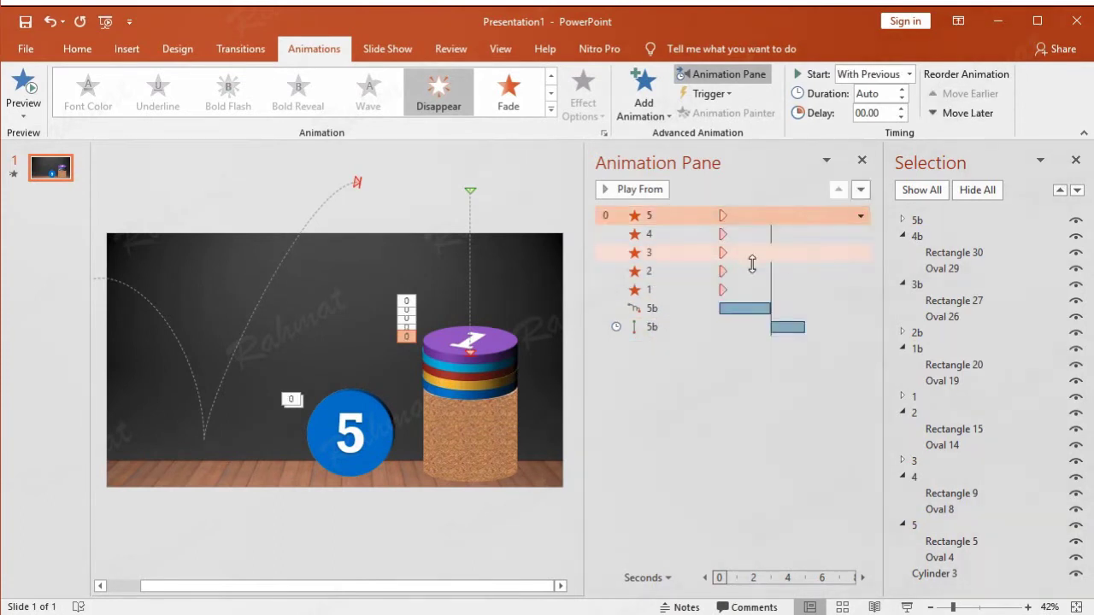
Replay the slide show, then marquee-select coin copies 5b, 4b, 3b, 2b and 1b on the floor.
left_click(379, 48)
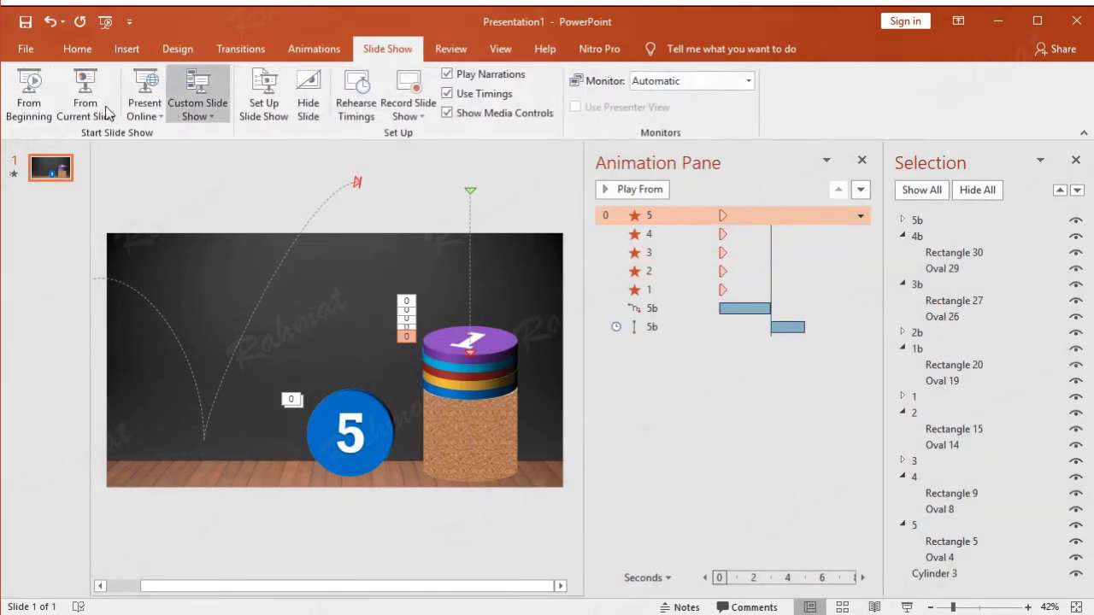
left_click(32, 104)
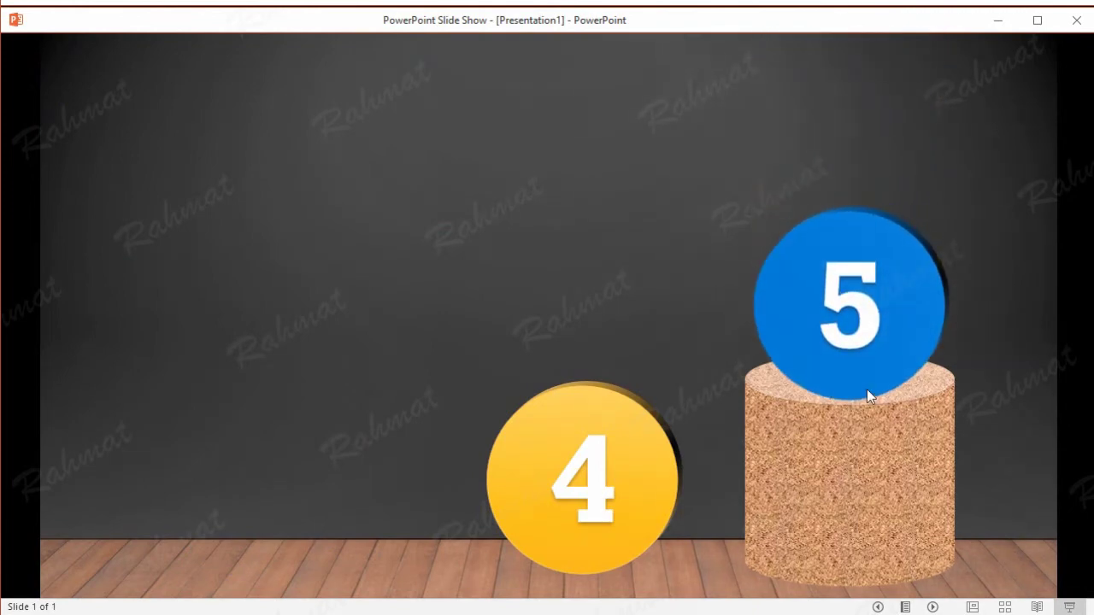
key("Escape")
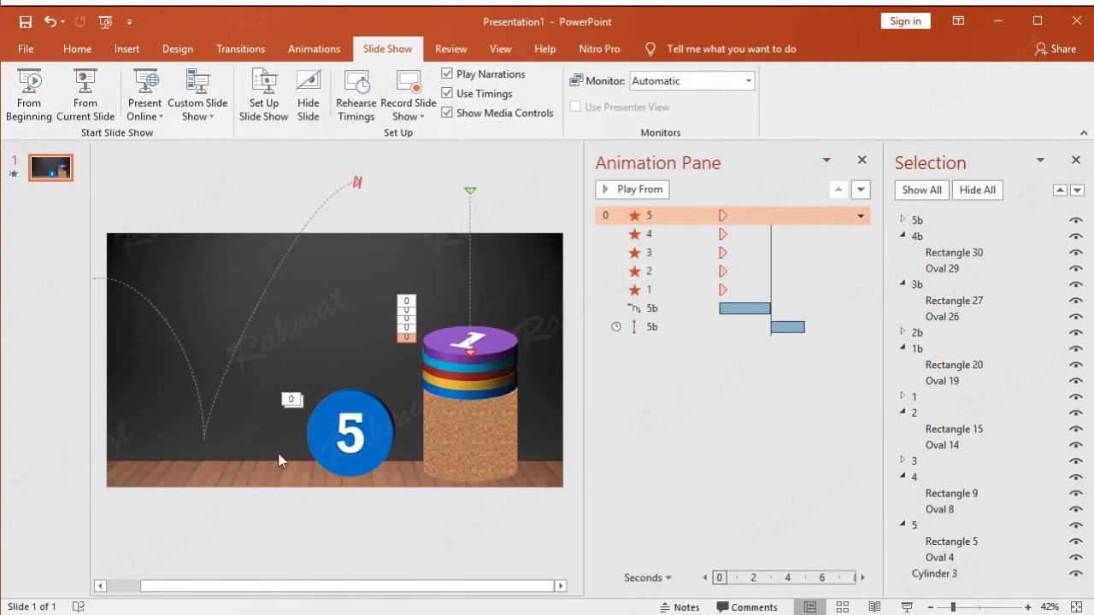
left_click_drag(285, 297, 410, 493)
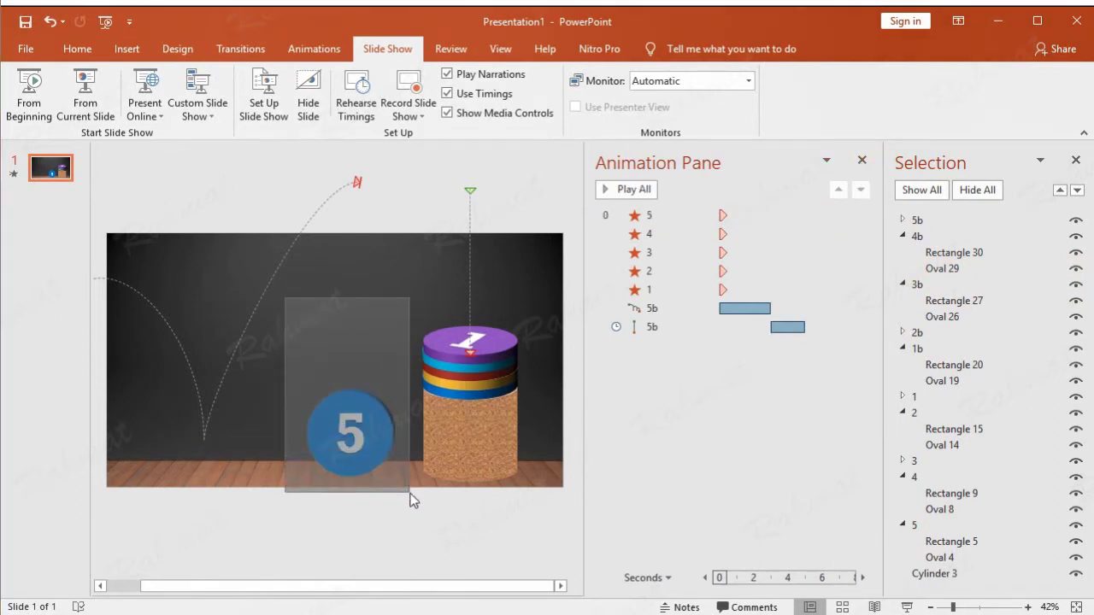
Add a Disappear exit to the selected coin copies and move it above the motion animations.
left_click(181, 53)
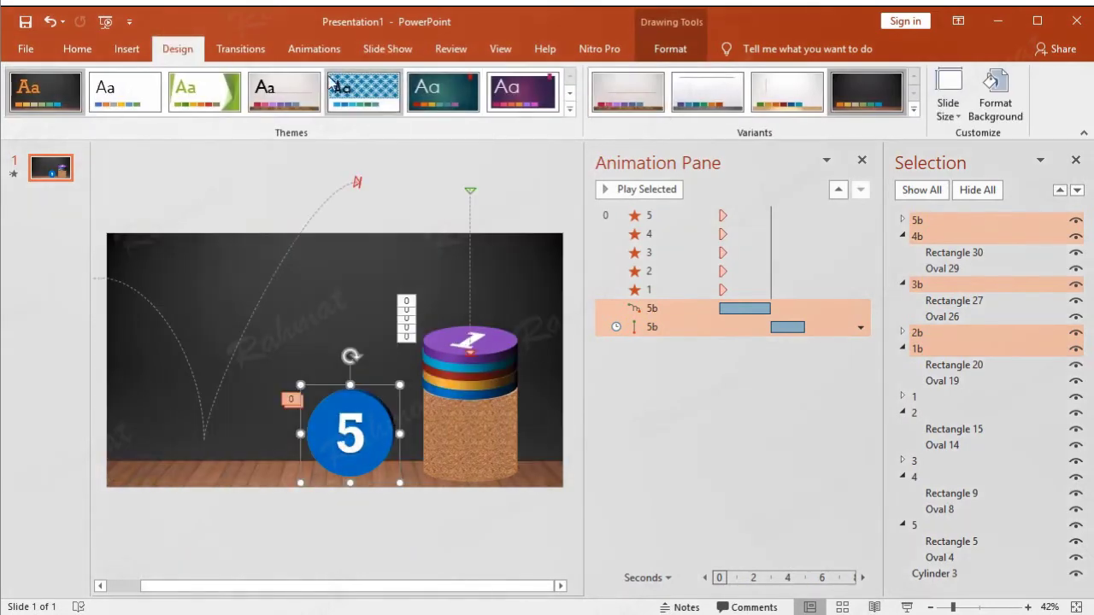
left_click(313, 48)
left_click(643, 94)
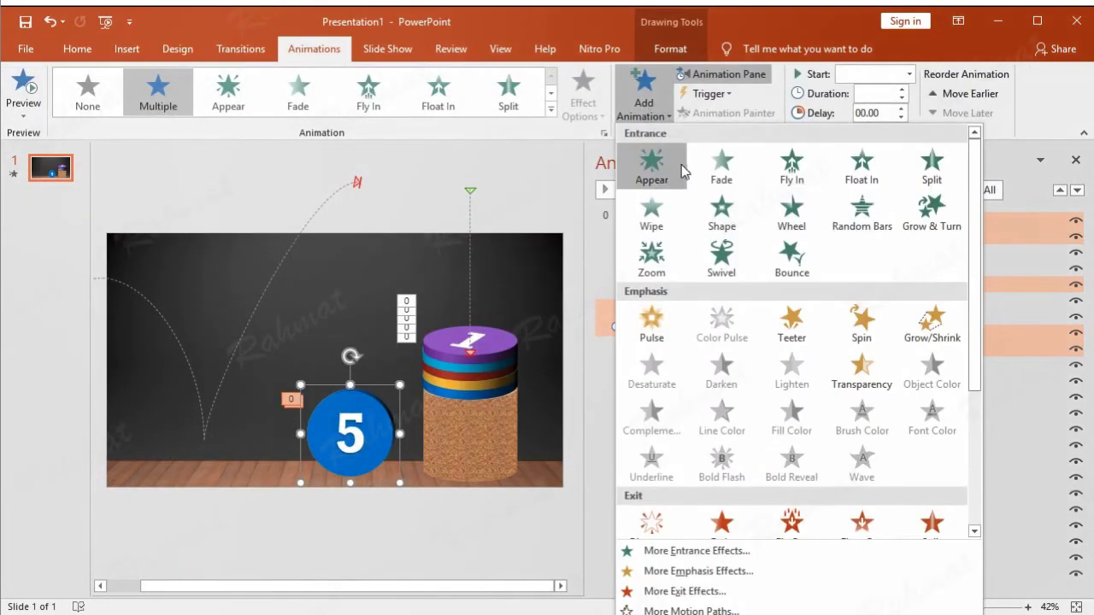
left_click(671, 592)
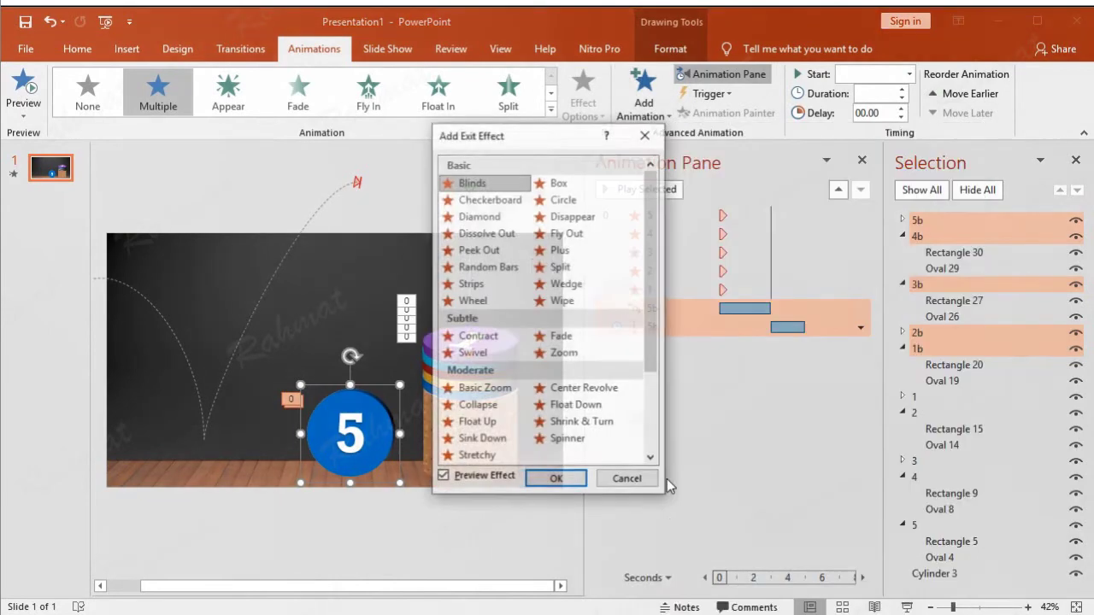
left_click(570, 216)
left_click(557, 480)
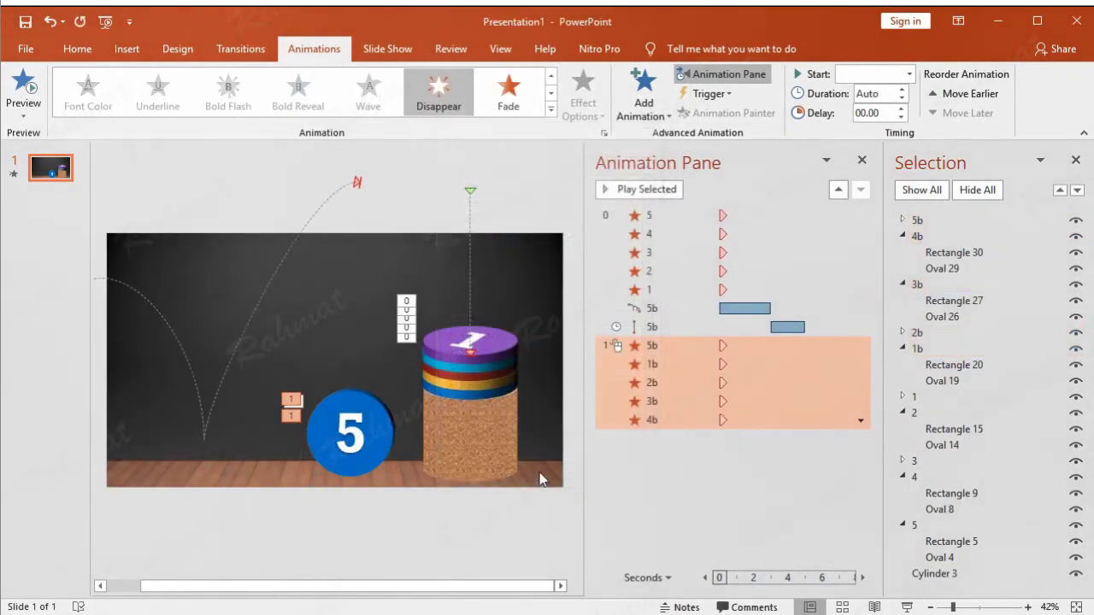
left_click_drag(701, 350, 704, 307)
Set the new exits for 1b and 2b to start With Previous.
left_click(860, 310)
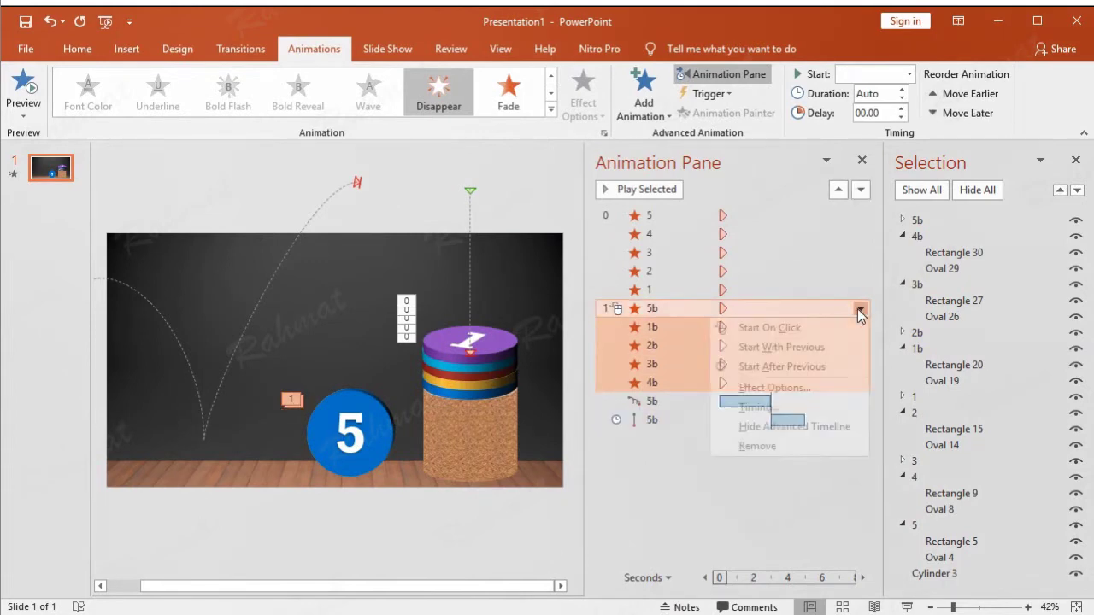
left_click(836, 347)
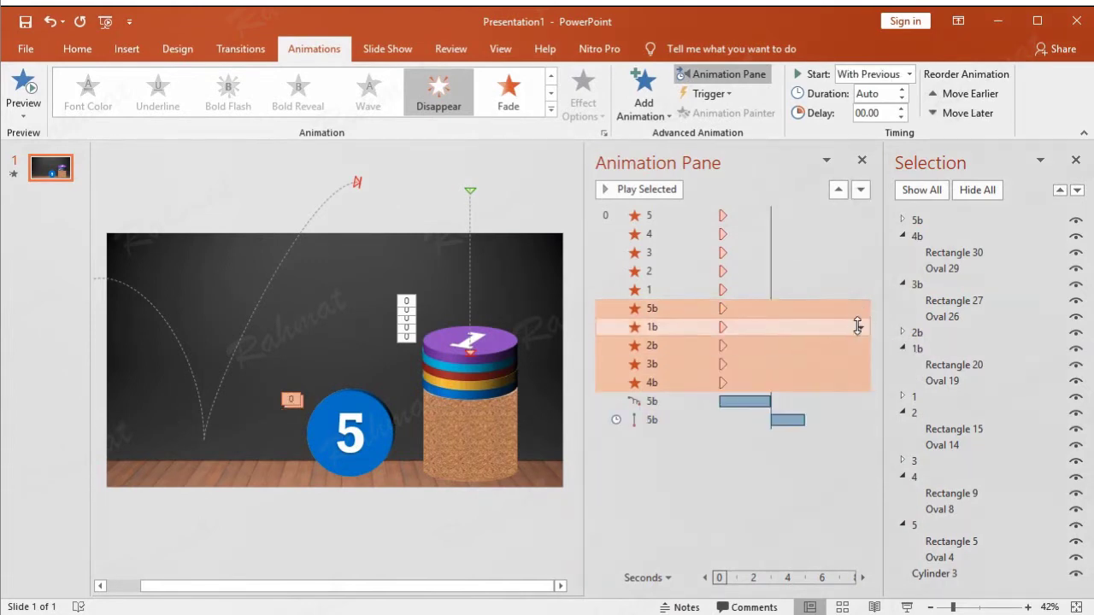
left_click(857, 325)
left_click(860, 327)
left_click(837, 367)
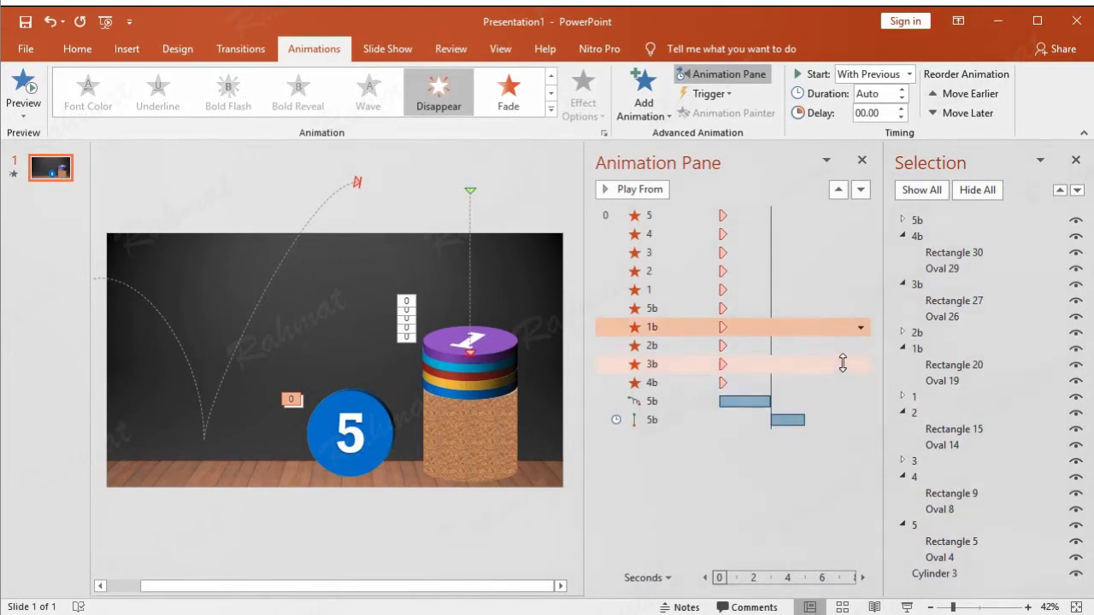
left_click(857, 346)
left_click(861, 346)
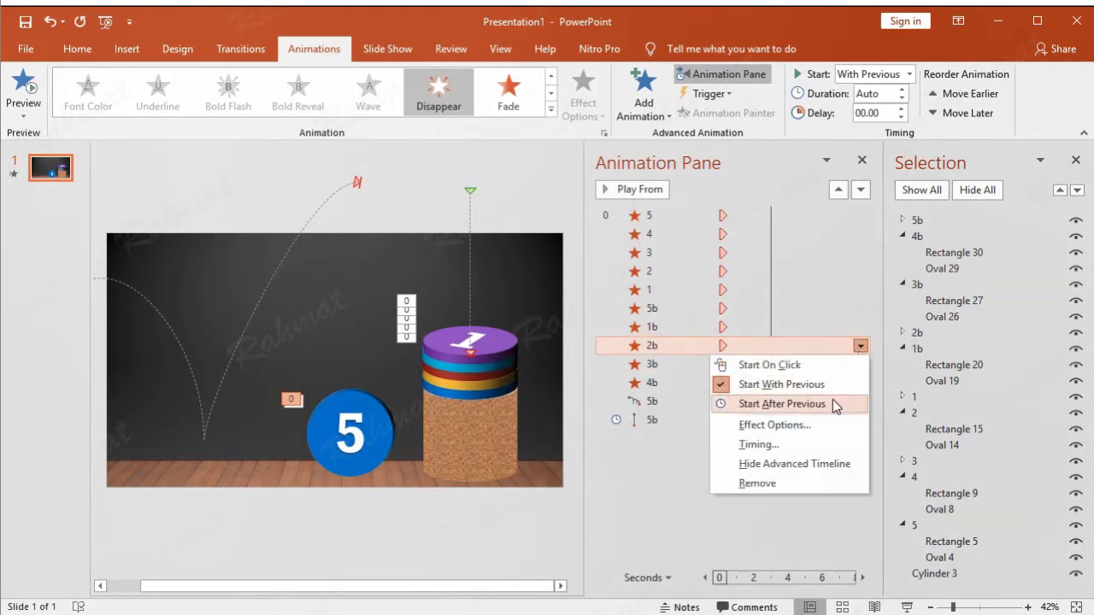
left_click(839, 384)
left_click(859, 366)
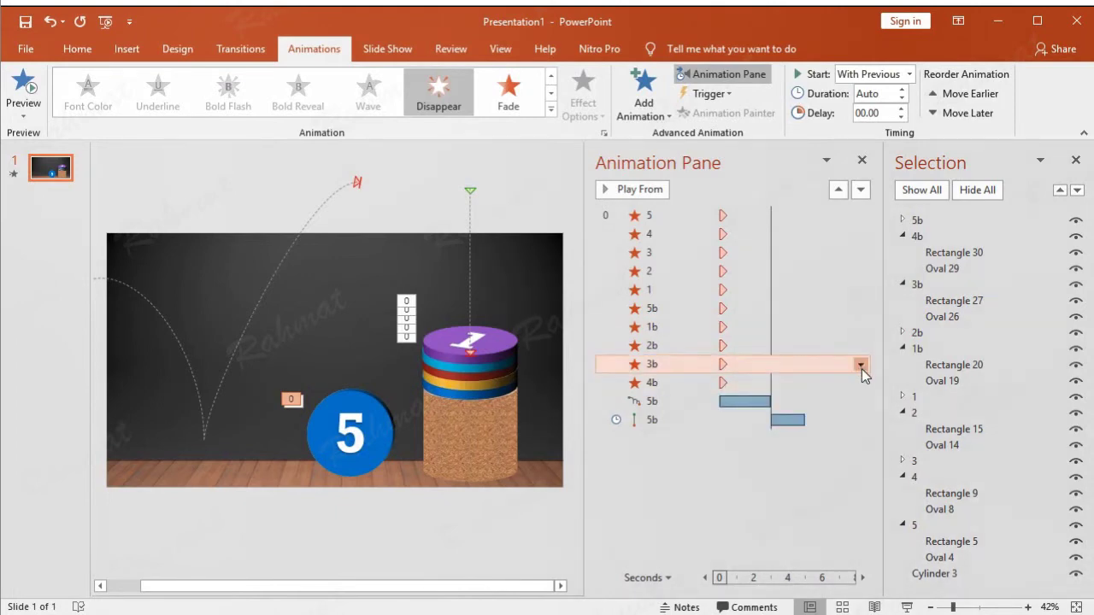
Set the 3b and 4b exits to start automatically With/After Previous.
left_click(862, 367)
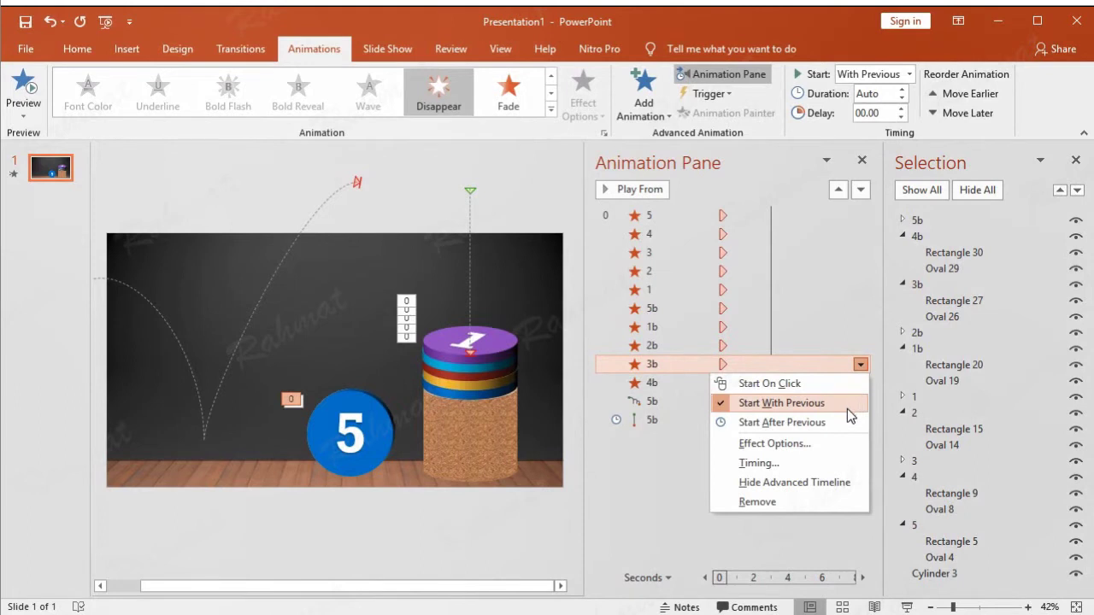
left_click(850, 416)
left_click(860, 383)
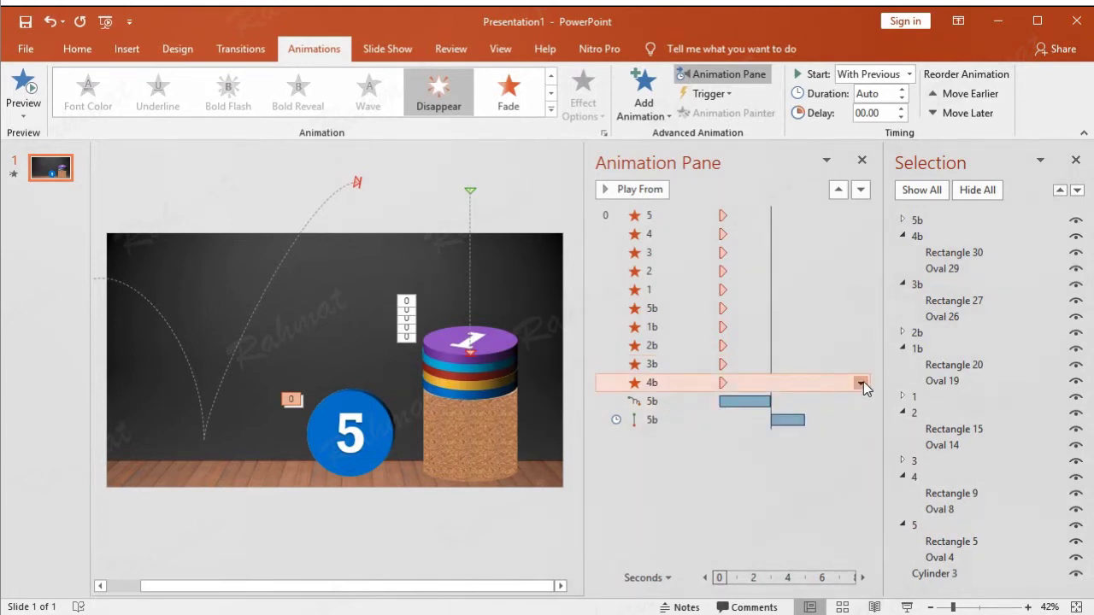
left_click(860, 384)
left_click(854, 442)
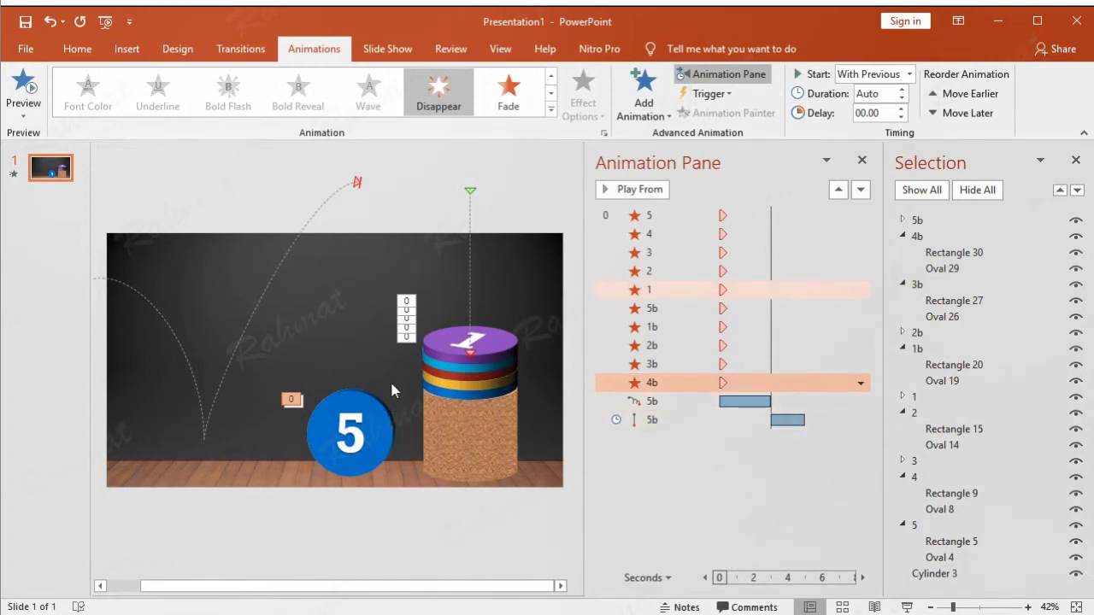
Remove all of coin 5's animations and play the slide show from the beginning.
left_click(385, 412)
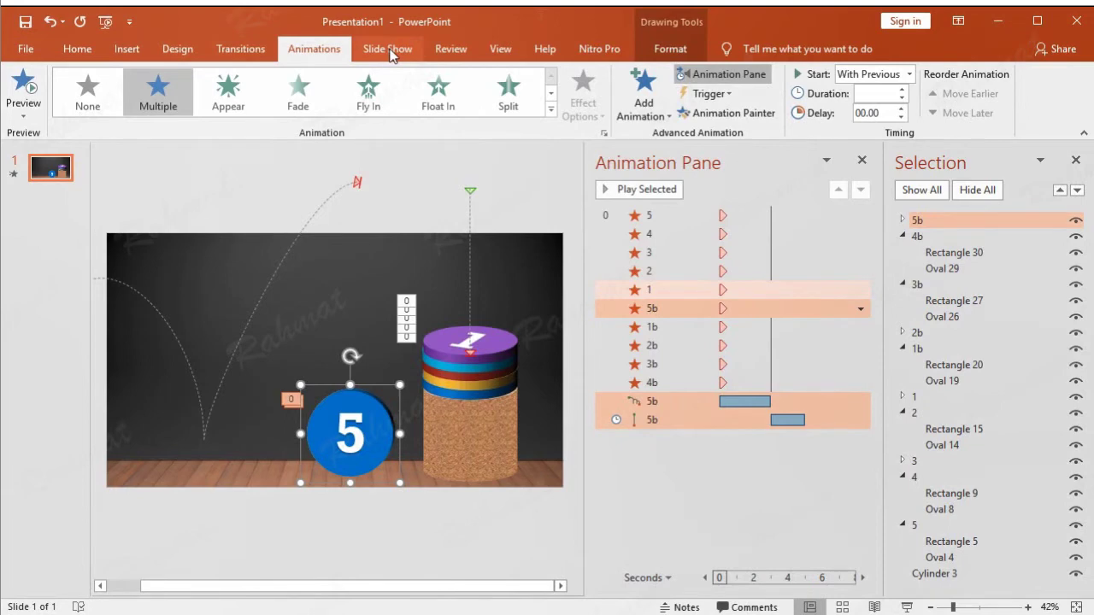
left_click(860, 309)
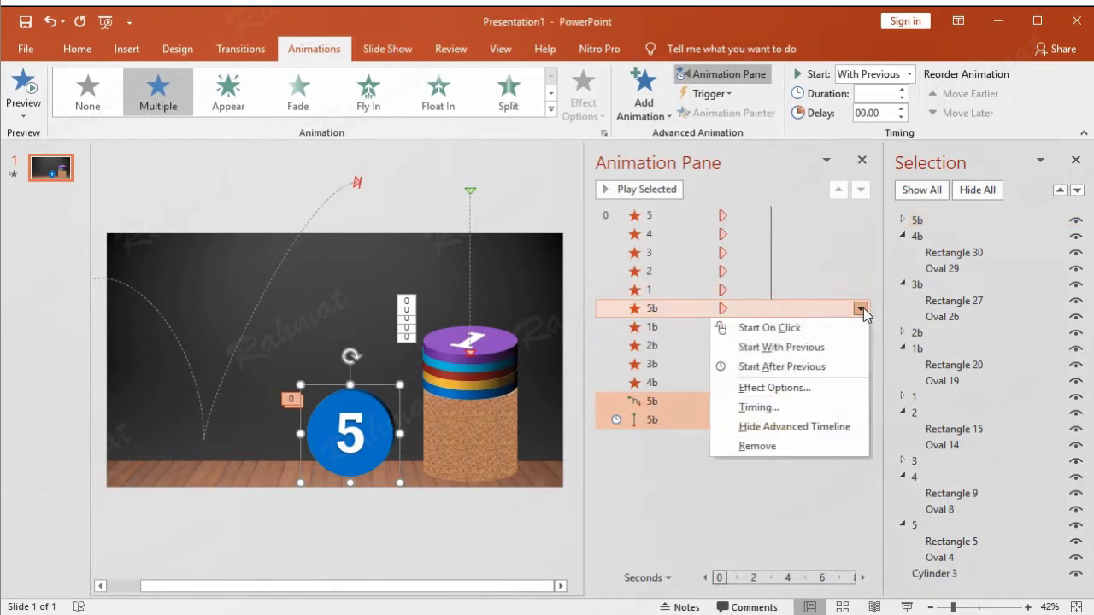
left_click(801, 446)
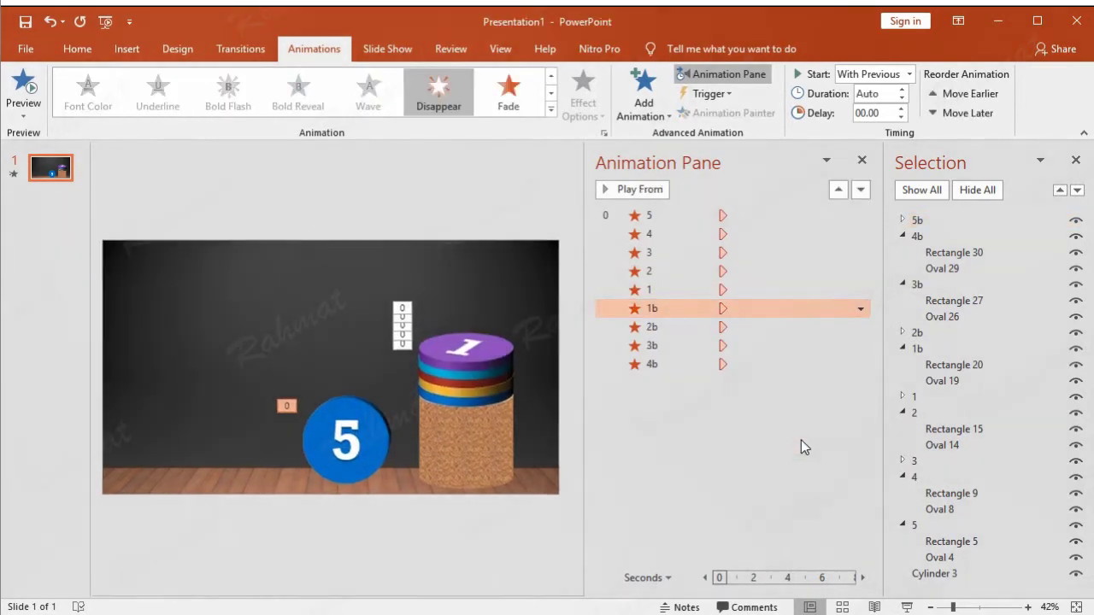
left_click(411, 56)
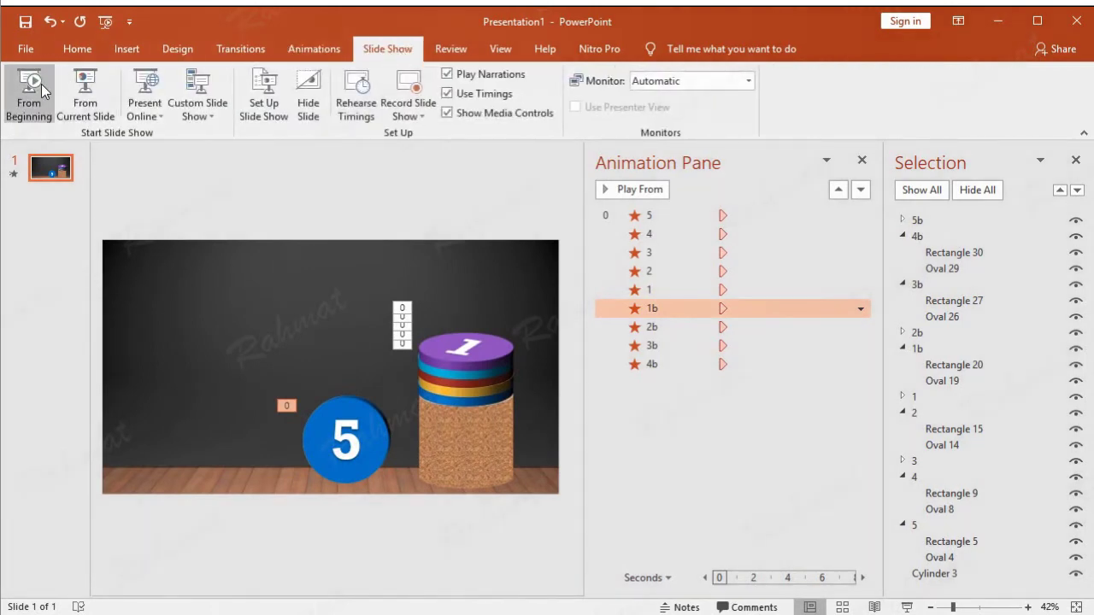
left_click(41, 85)
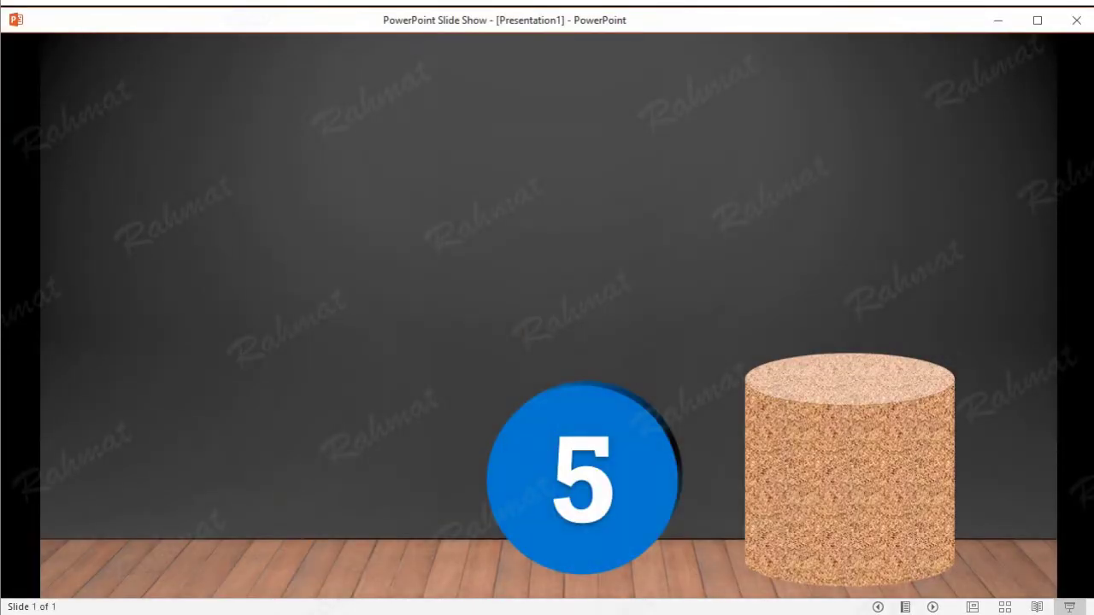
Undo the removal, delete only coin 5b's Disappear exit, and replay the slide show.
key("Escape")
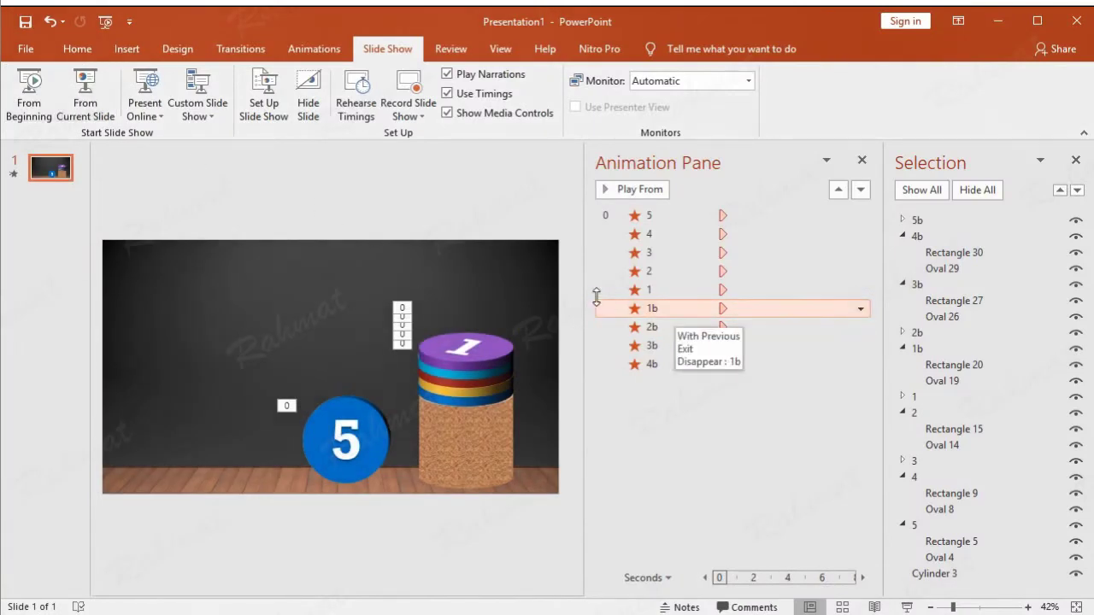
left_click(49, 23)
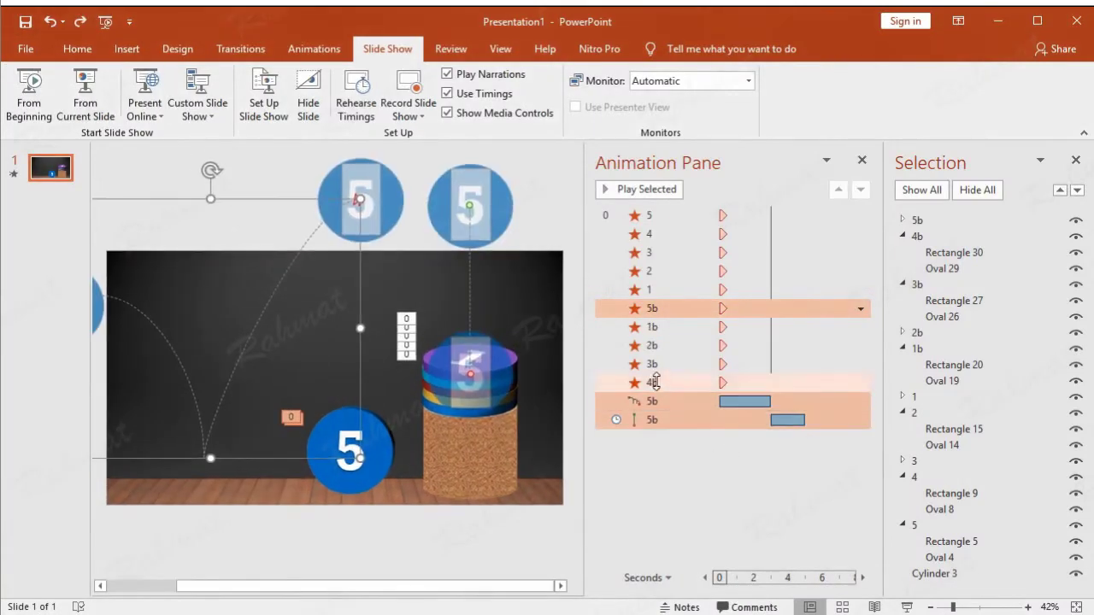
left_click(842, 514)
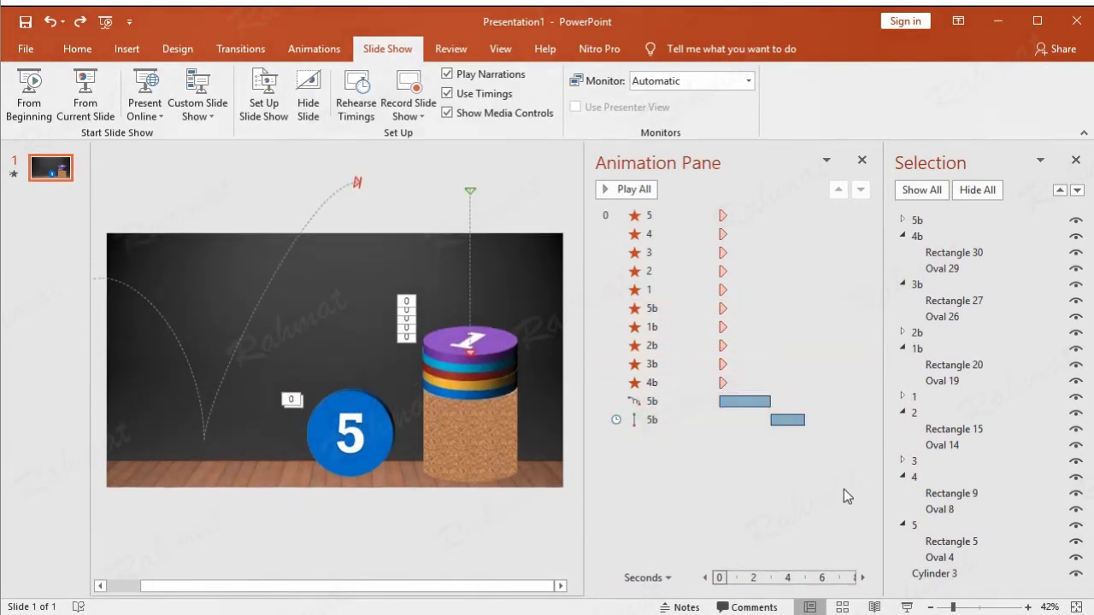
left_click(860, 309)
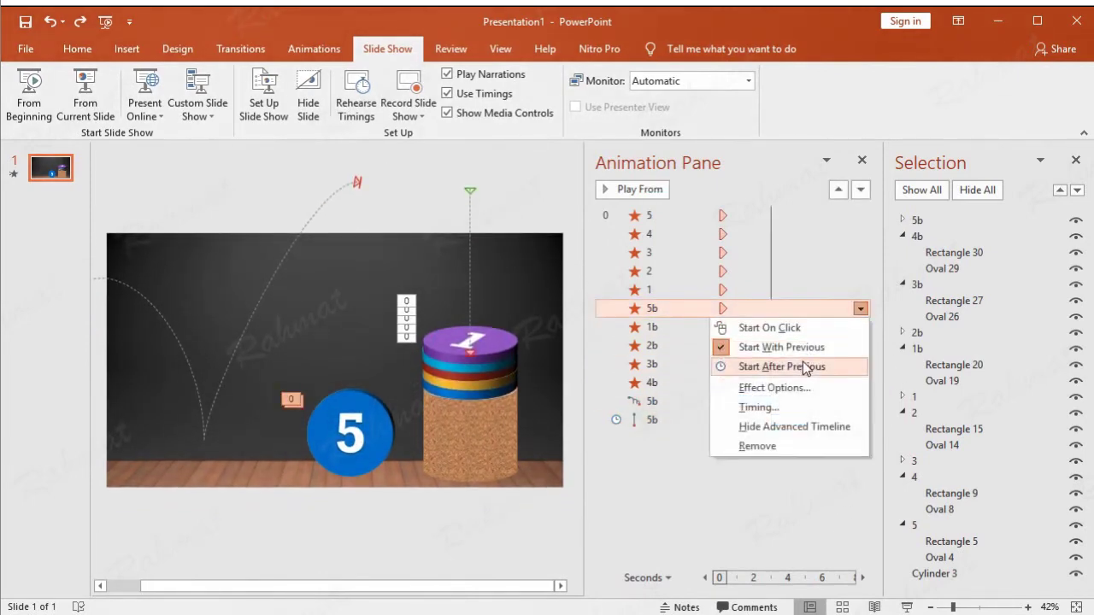
left_click(786, 444)
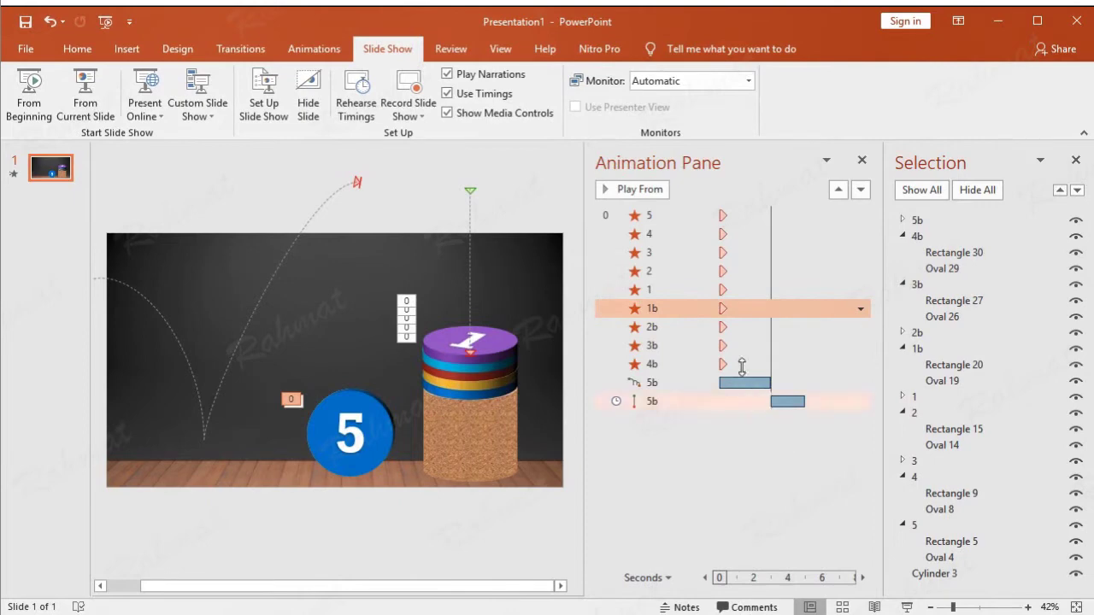
left_click(29, 90)
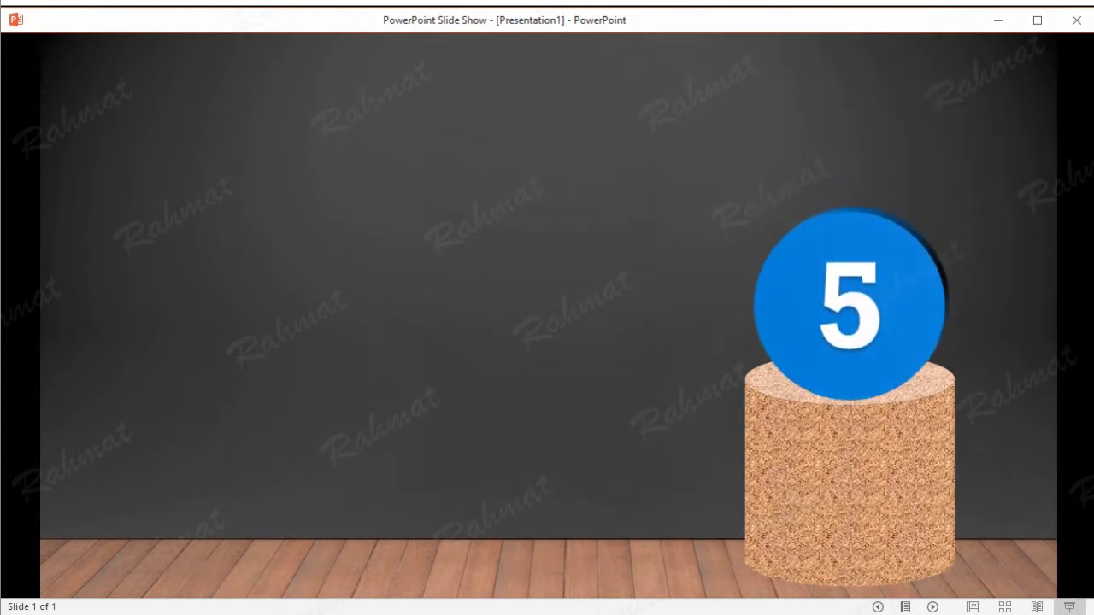
key("Escape")
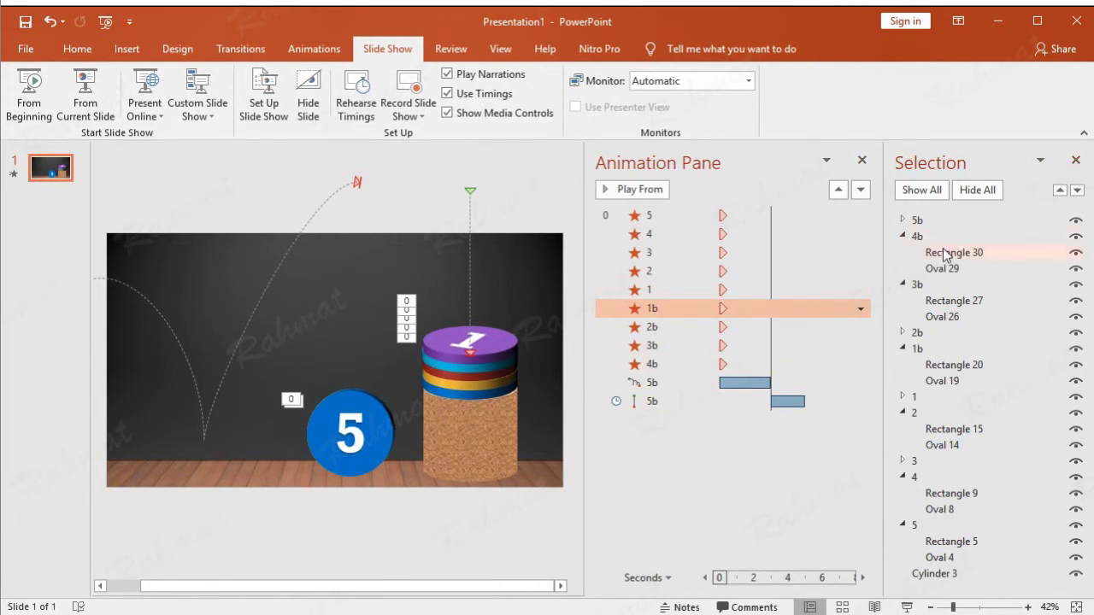
Give stacked coin group 5 an Appear entrance starting After Previous.
left_click(938, 529)
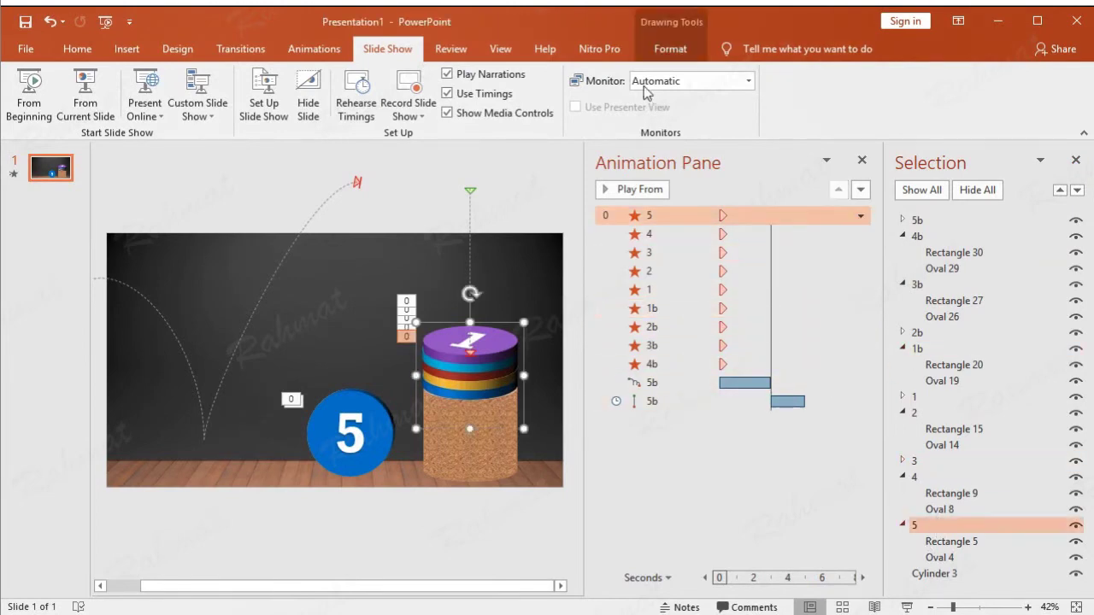
left_click(338, 53)
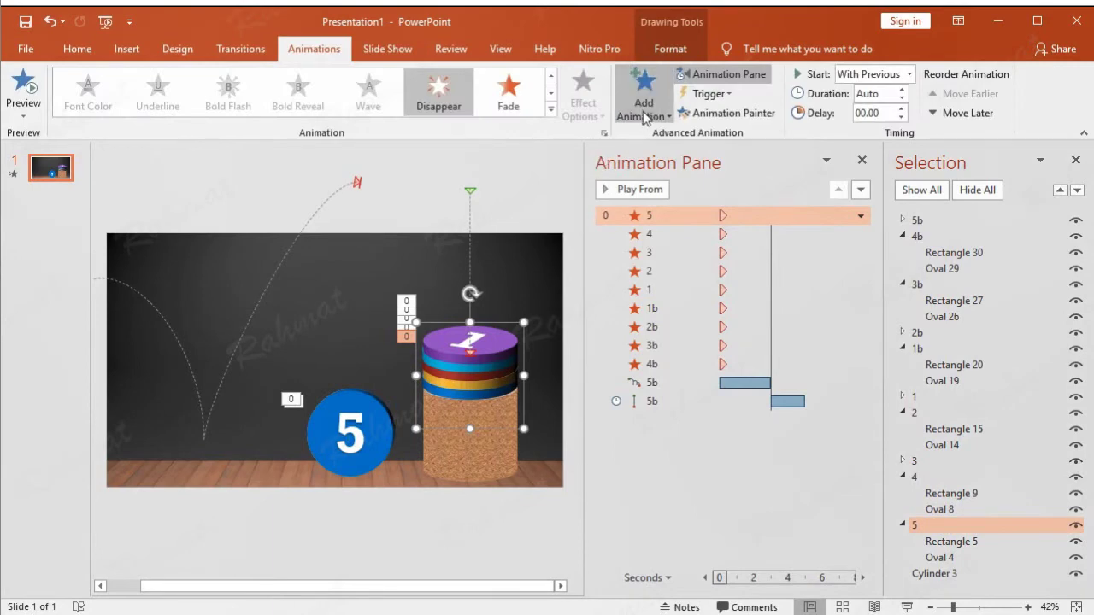
left_click(643, 107)
left_click(655, 176)
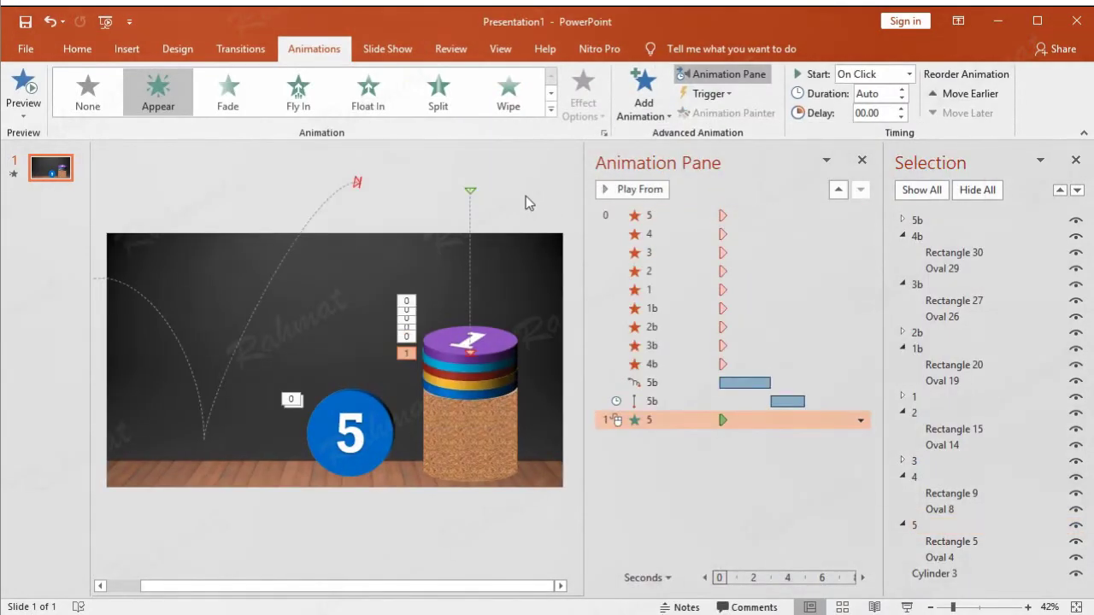
left_click(861, 420)
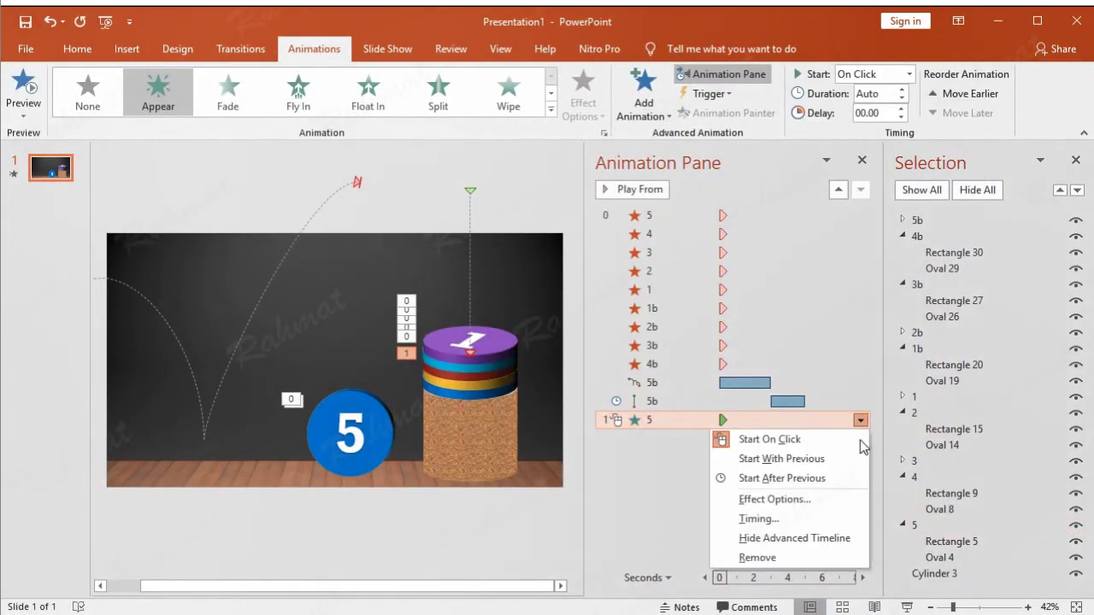
left_click(838, 522)
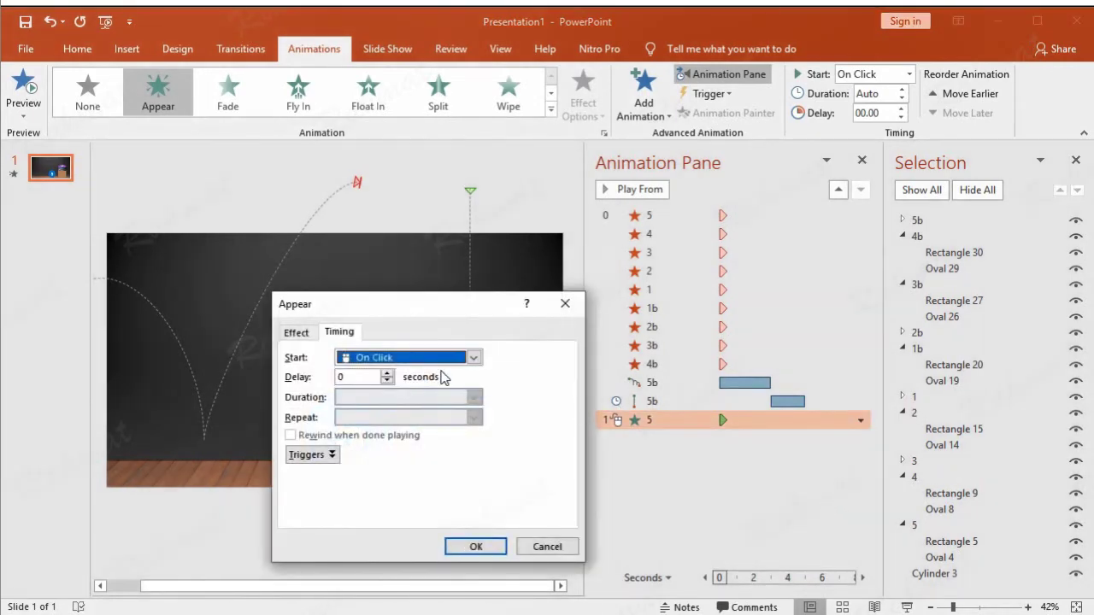
left_click(473, 357)
left_click(428, 408)
left_click(470, 548)
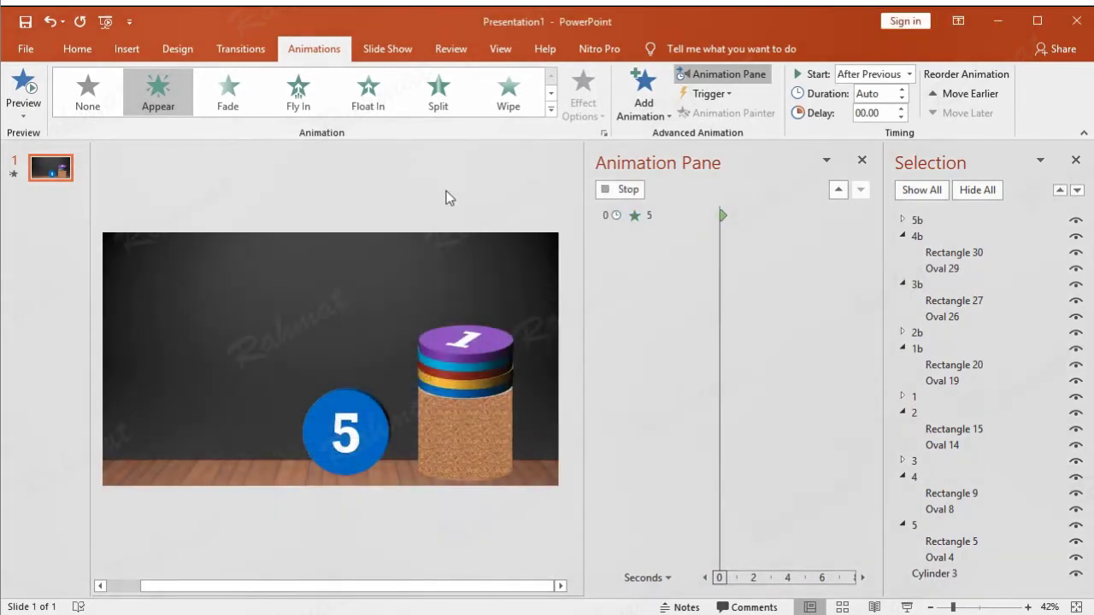
Give the bouncing blue coin 5 a Disappear exit starting With Previous, then replay the show.
left_click(381, 416)
left_click(644, 94)
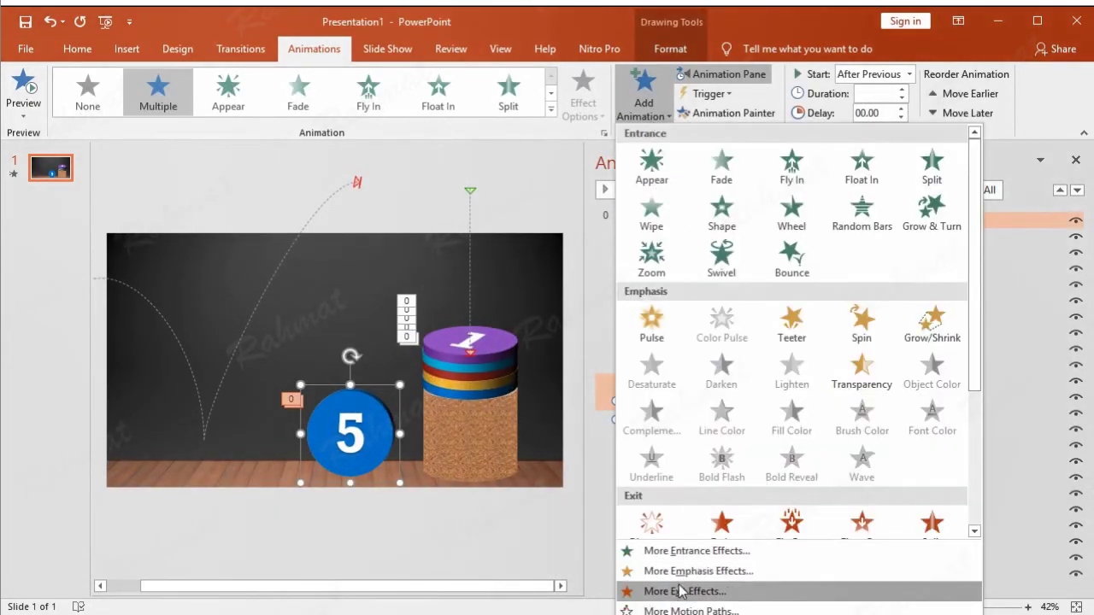
left_click(683, 591)
left_click(565, 213)
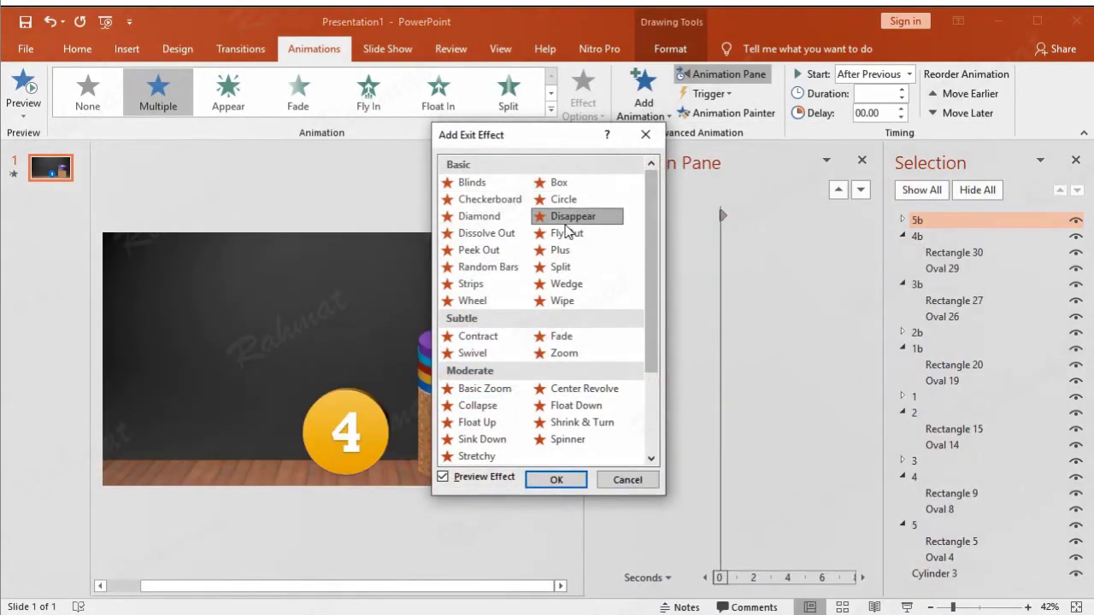
left_click(555, 479)
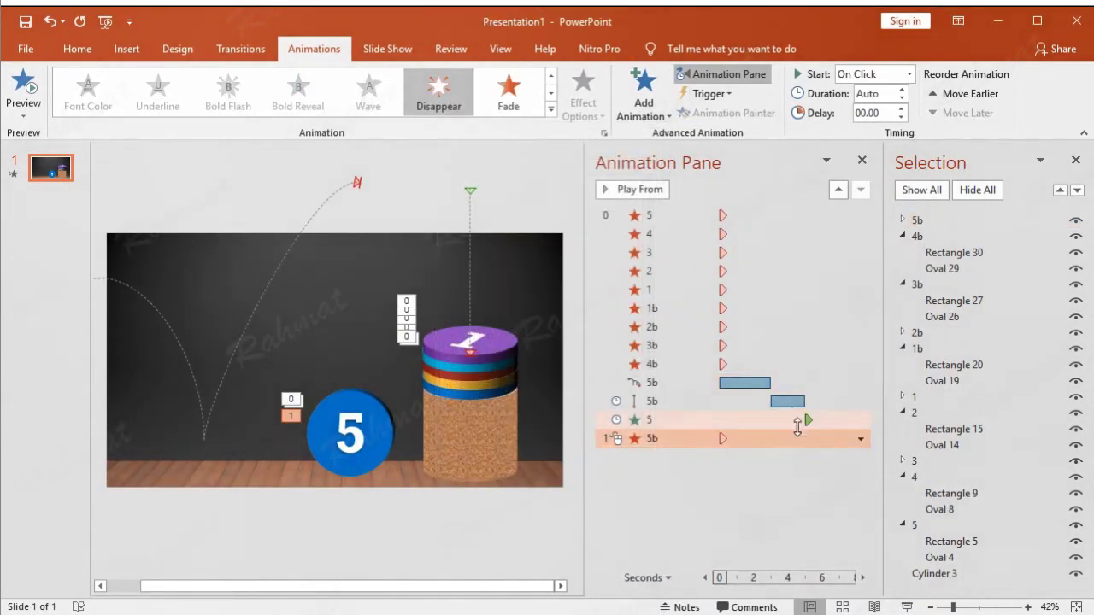
left_click(860, 440)
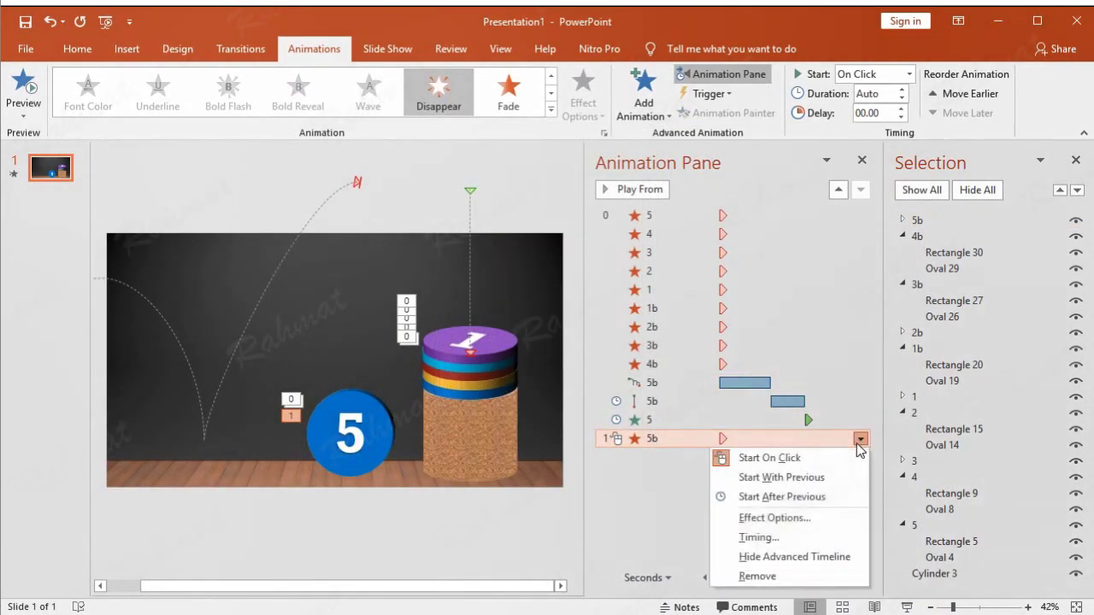
left_click(785, 539)
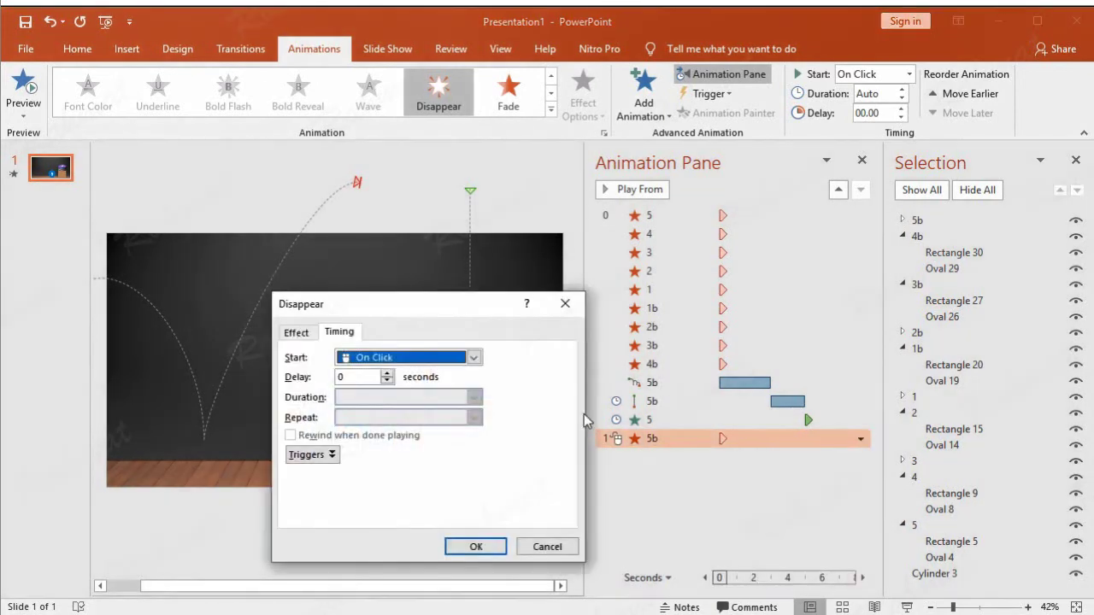
left_click(453, 357)
left_click(439, 386)
left_click(476, 552)
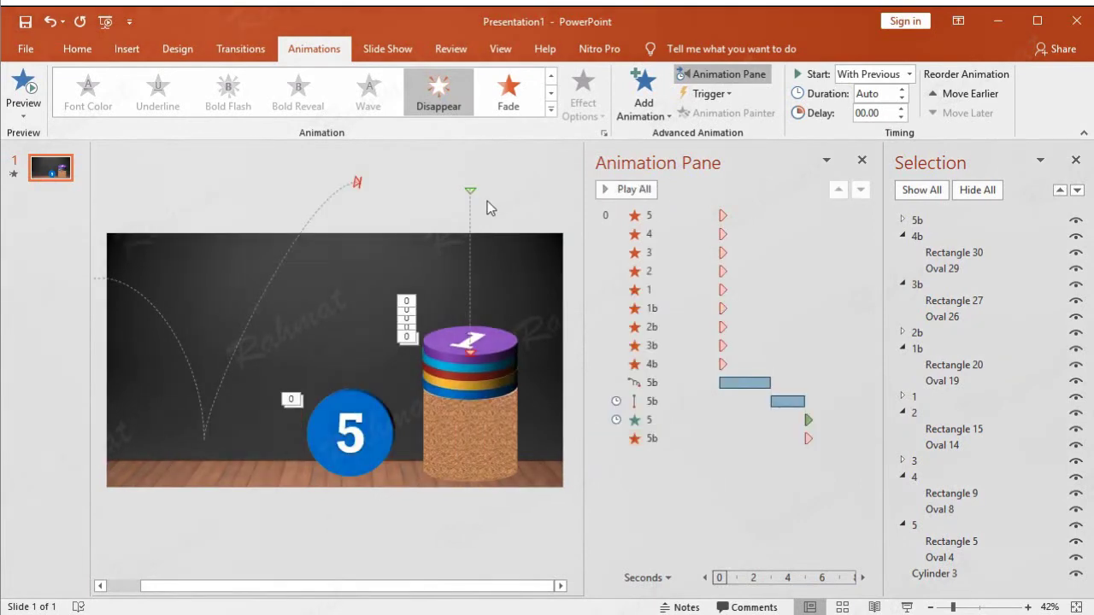
left_click(398, 52)
left_click(29, 111)
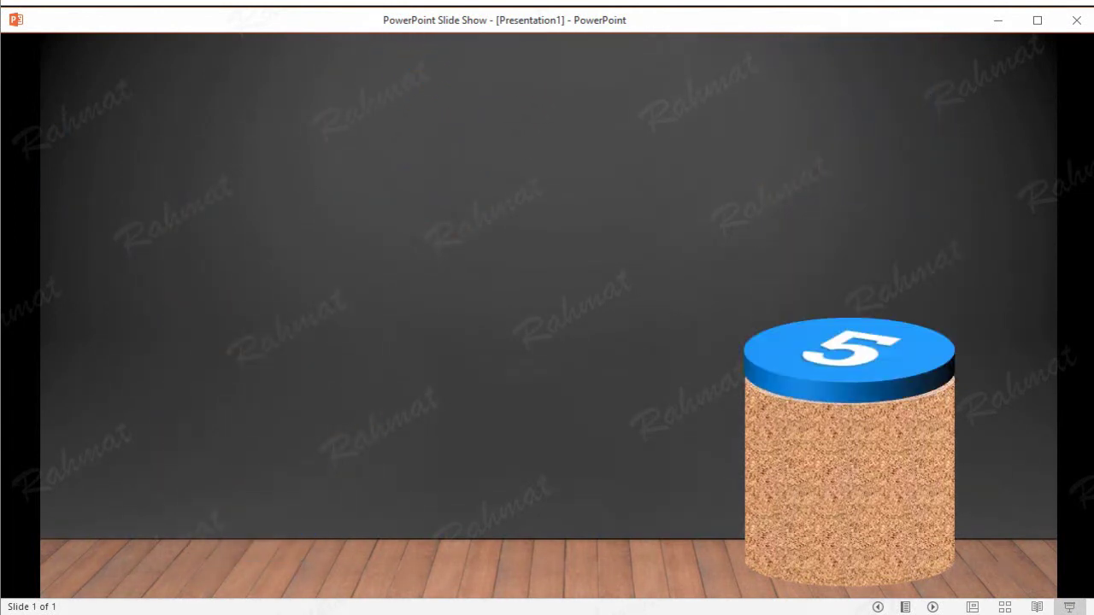
key("Escape")
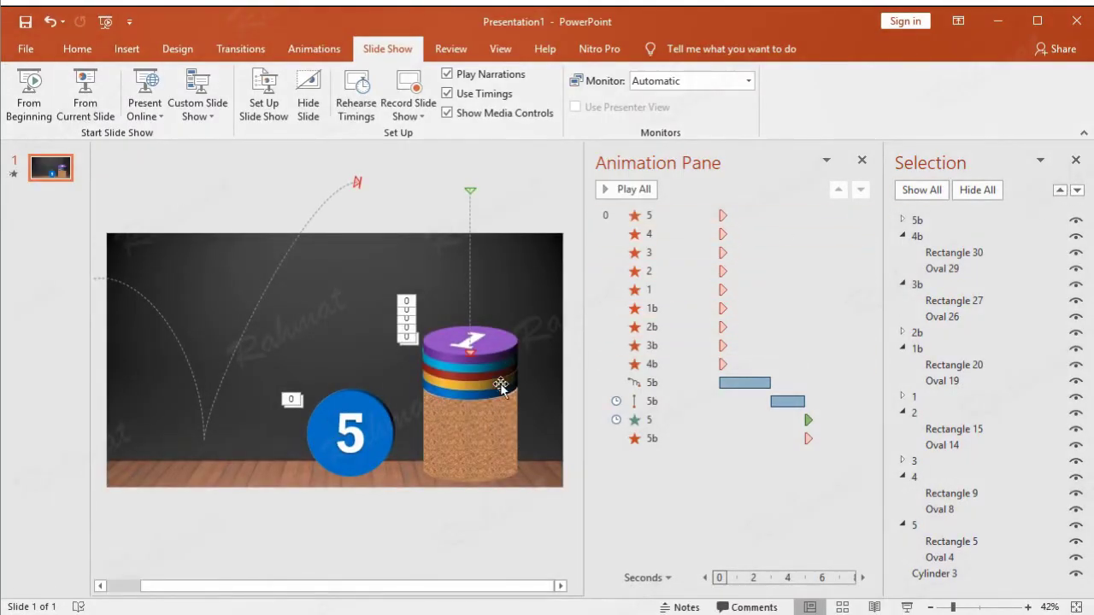
left_click(951, 474)
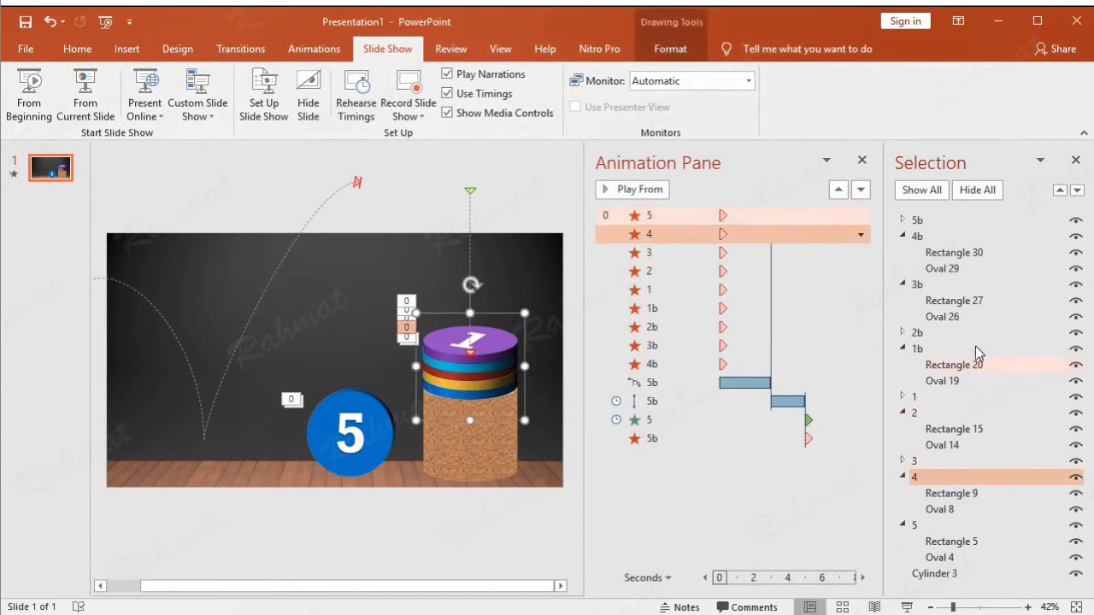
left_click(942, 237)
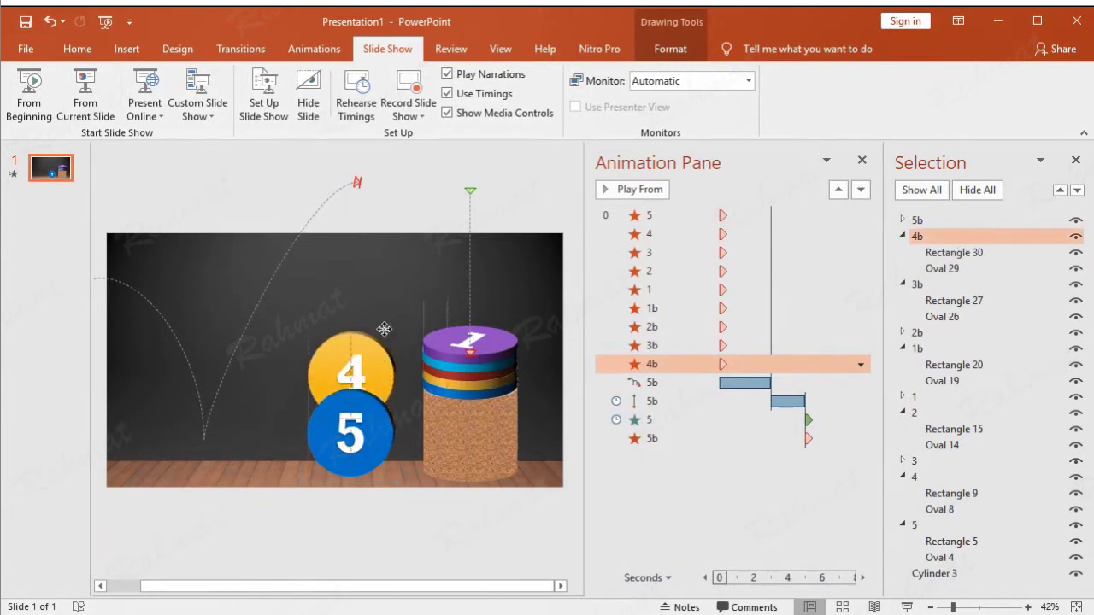
left_click_drag(382, 386, 382, 329)
Undo moving coin 4 and add a Bounce Right motion path to it.
left_click(50, 21)
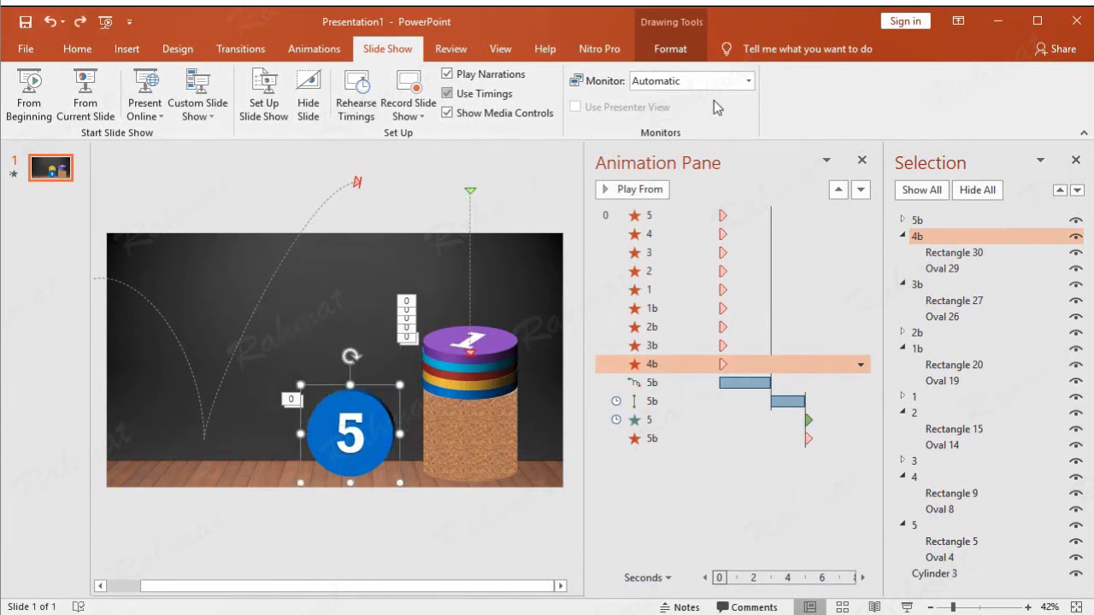
left_click(338, 51)
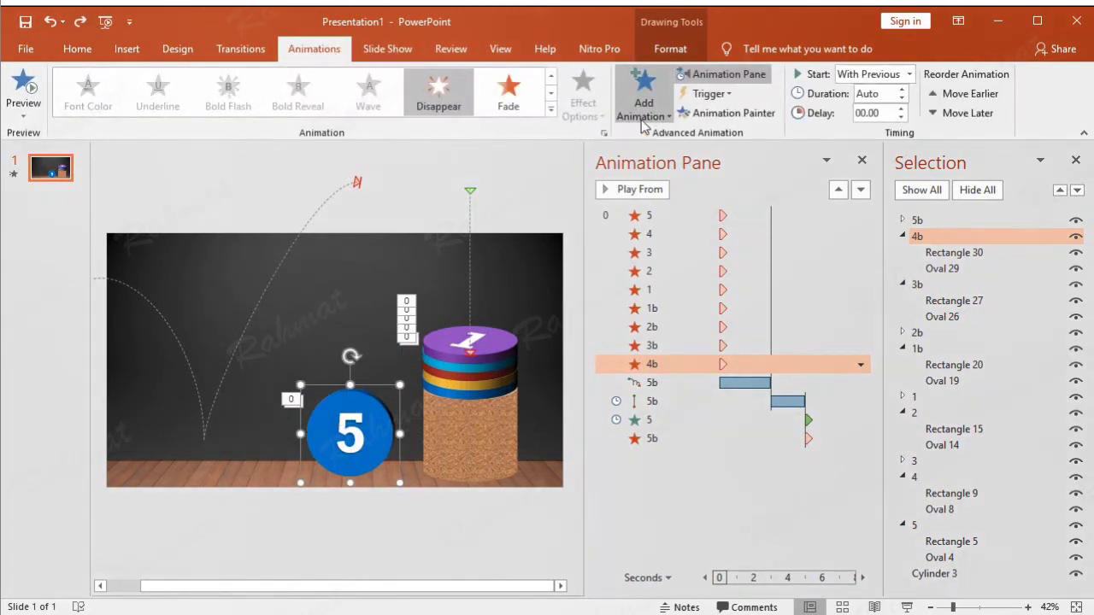
left_click(645, 96)
left_click(689, 609)
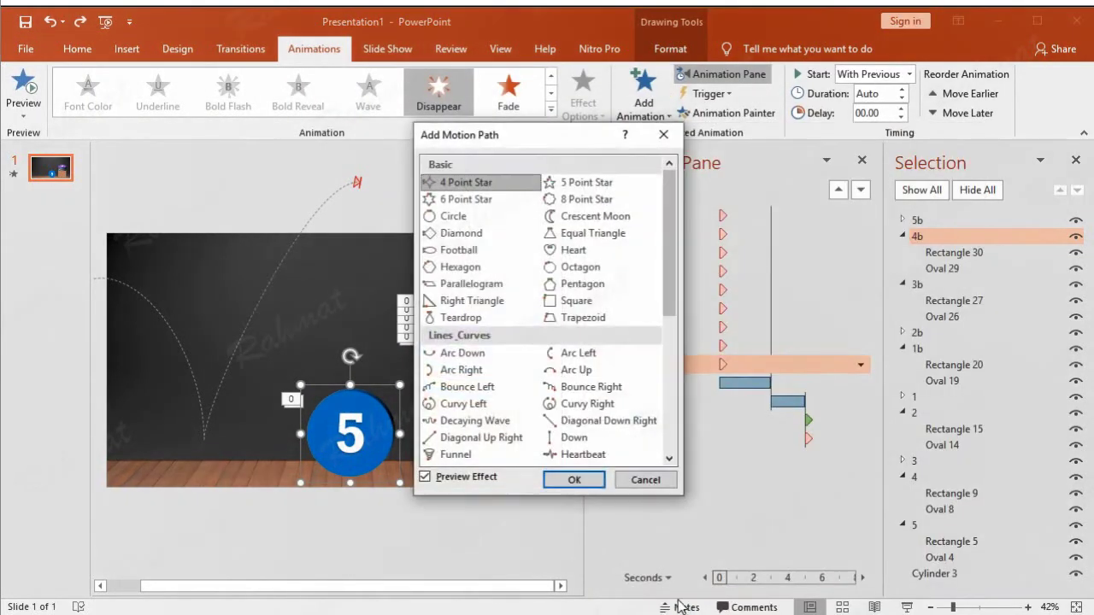
left_click(584, 390)
left_click(573, 479)
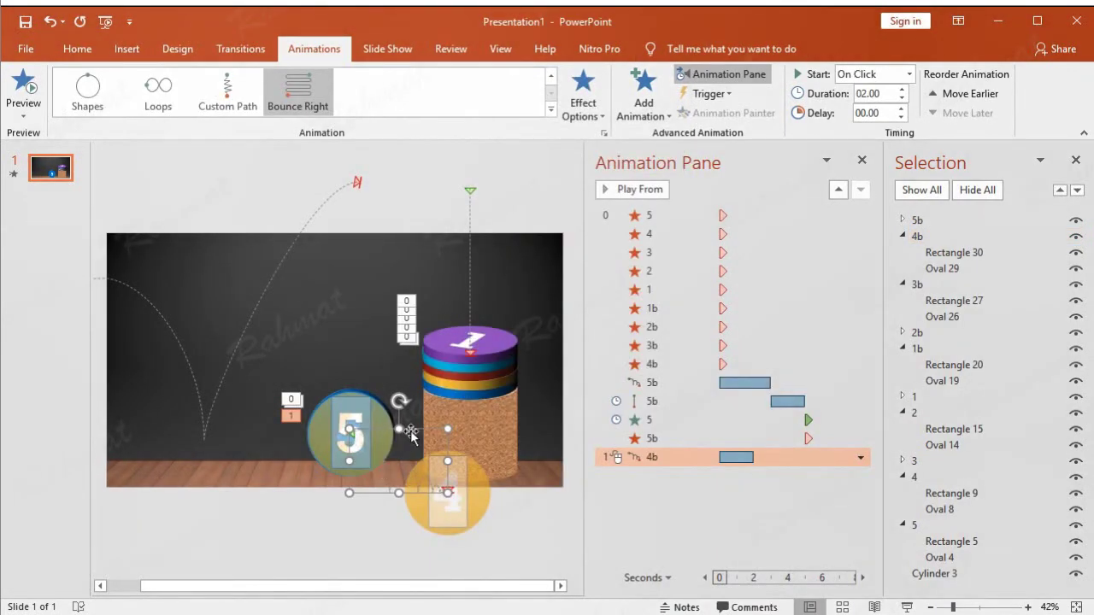
Reposition and resize the bounce path to start beyond the left edge and reach the floor.
left_click_drag(412, 434, 239, 308)
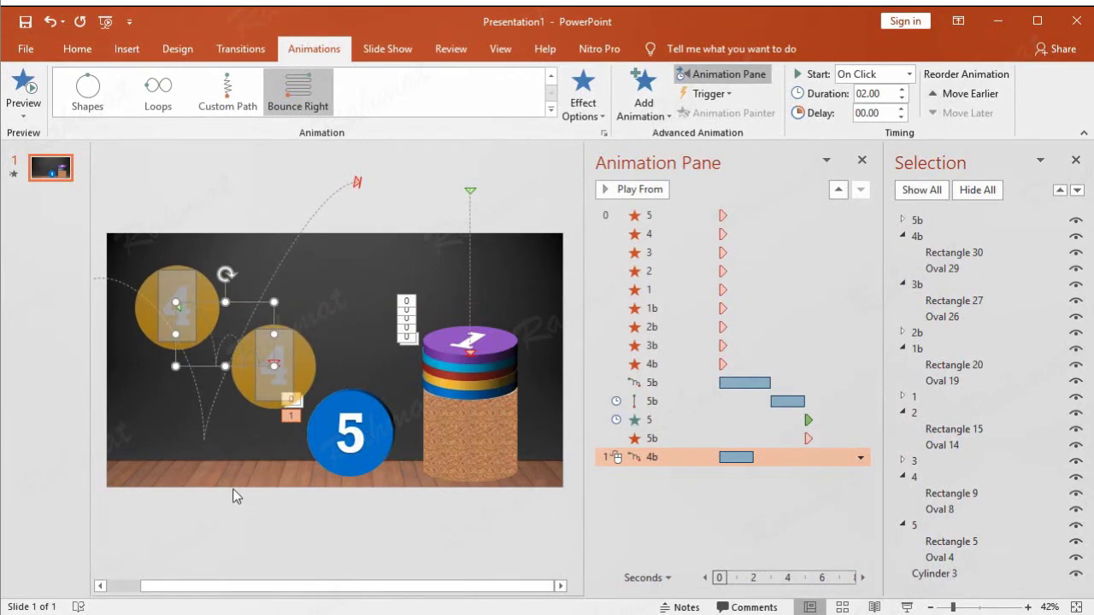
key("Escape")
left_click(128, 589)
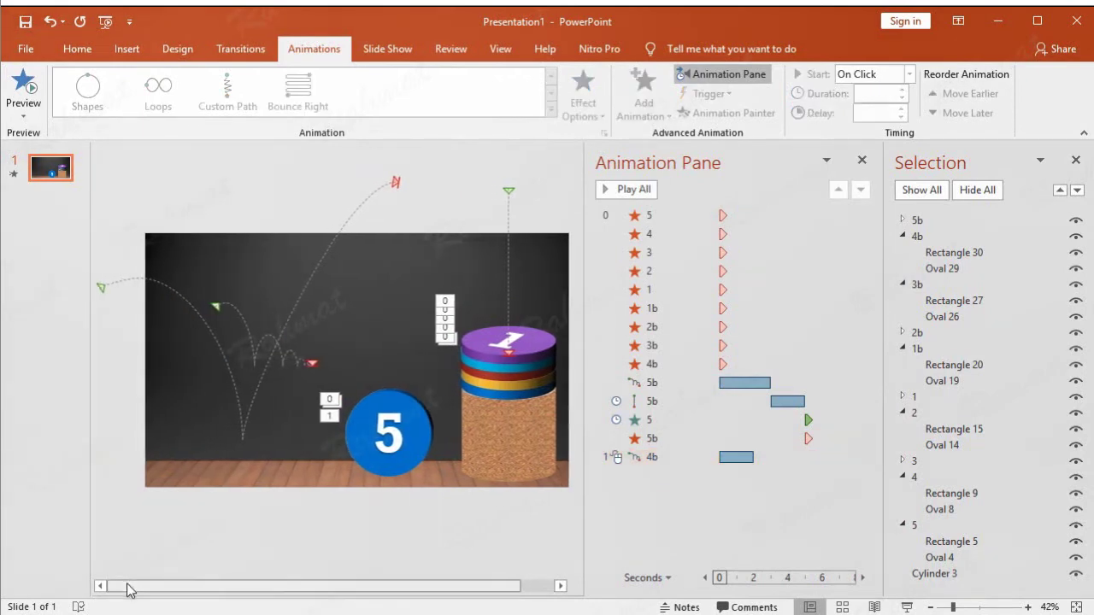
left_click(239, 311)
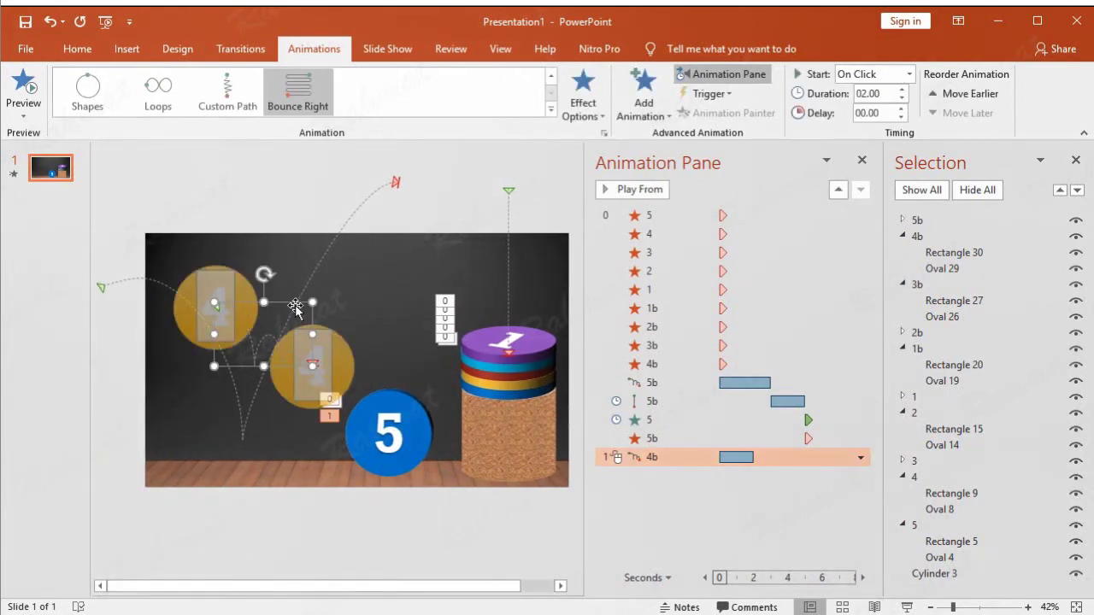
left_click_drag(283, 305, 180, 279)
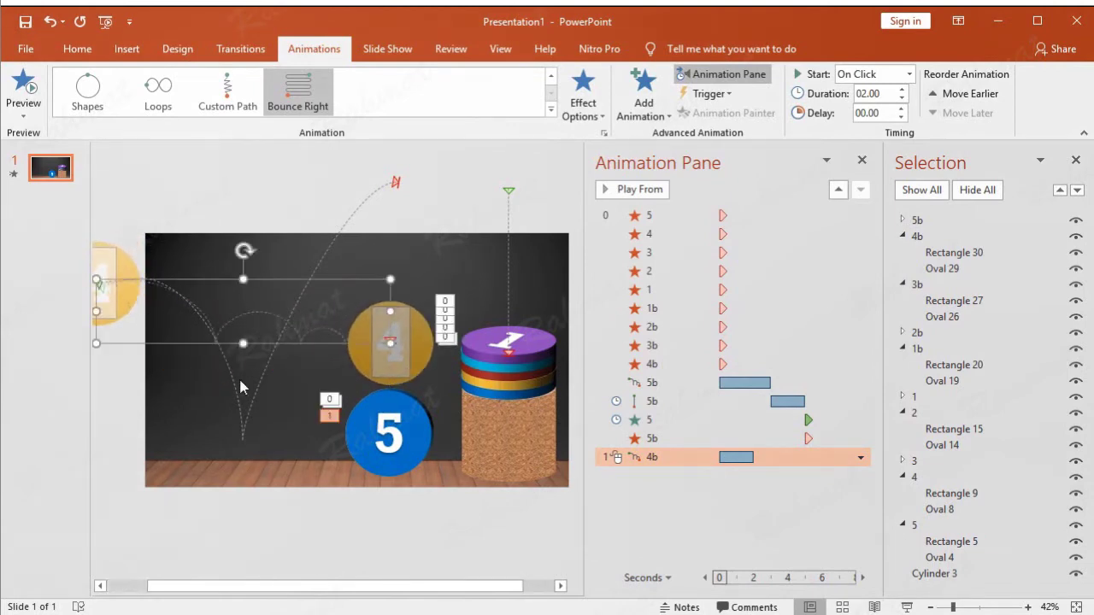
left_click_drag(245, 342, 267, 436)
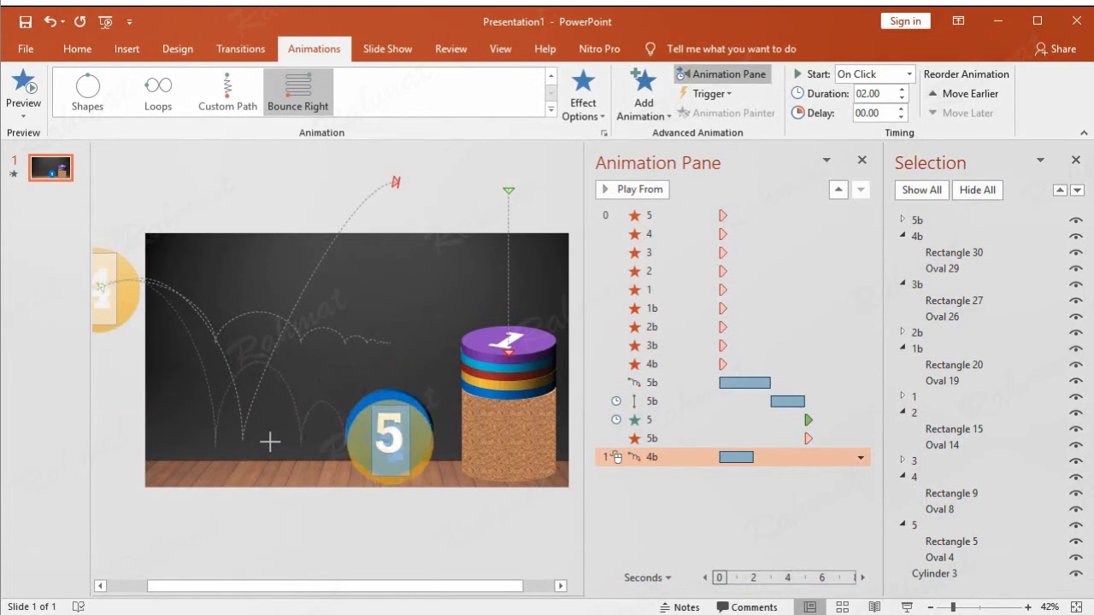
left_click_drag(388, 353, 412, 355)
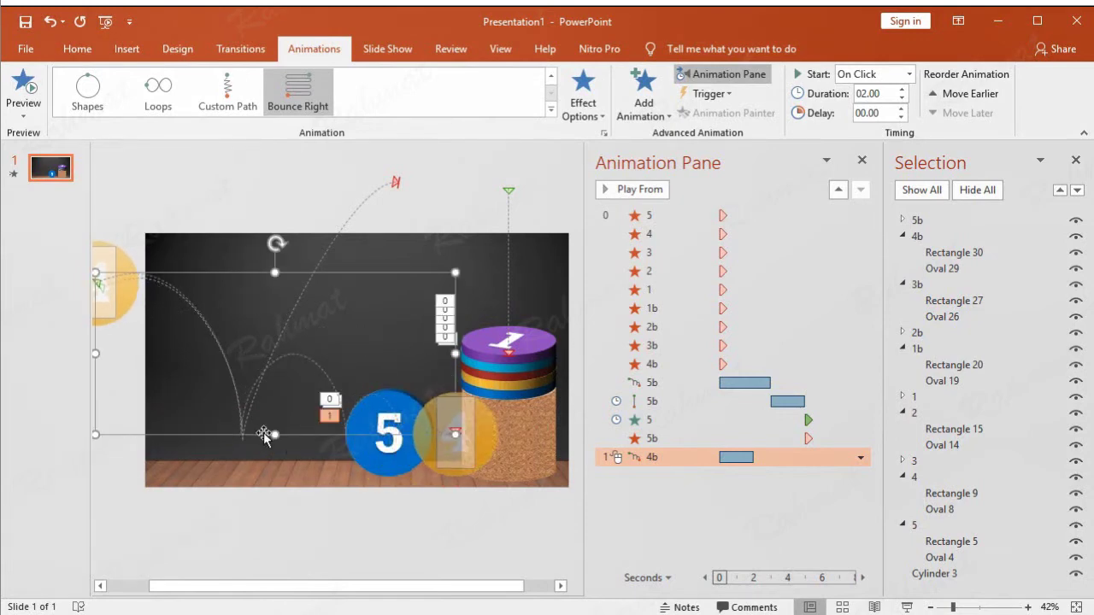
left_click_drag(275, 435, 274, 441)
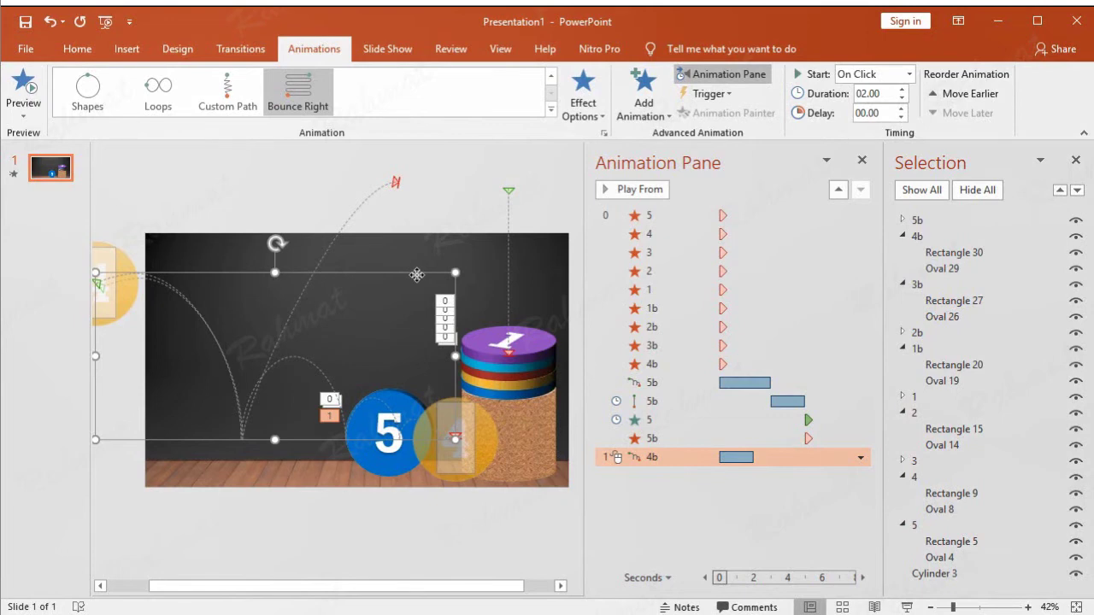
left_click_drag(414, 275, 421, 278)
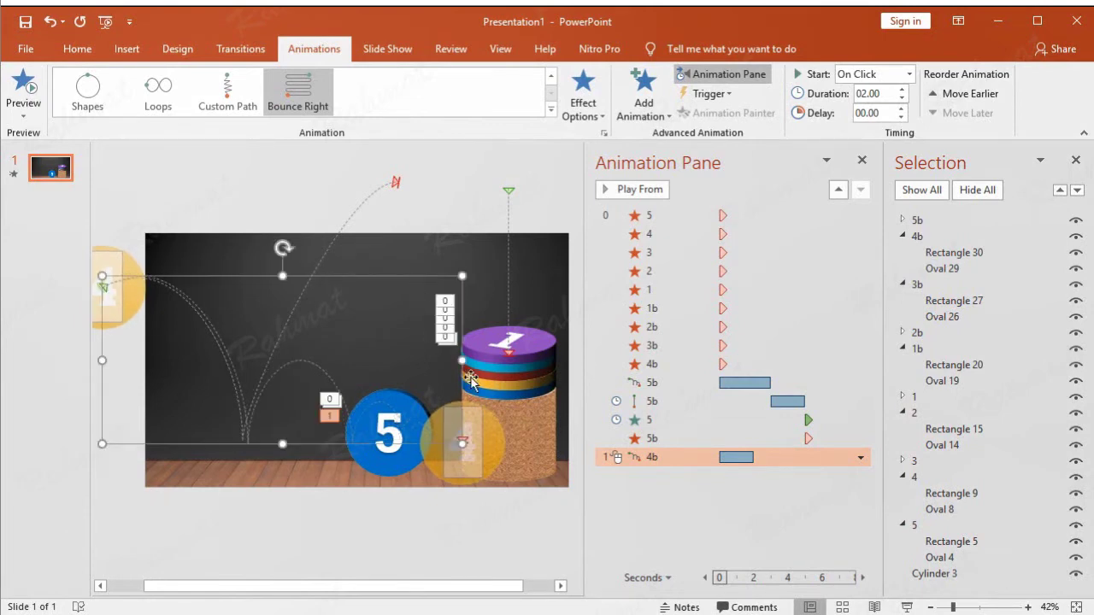
left_click_drag(461, 360, 450, 359)
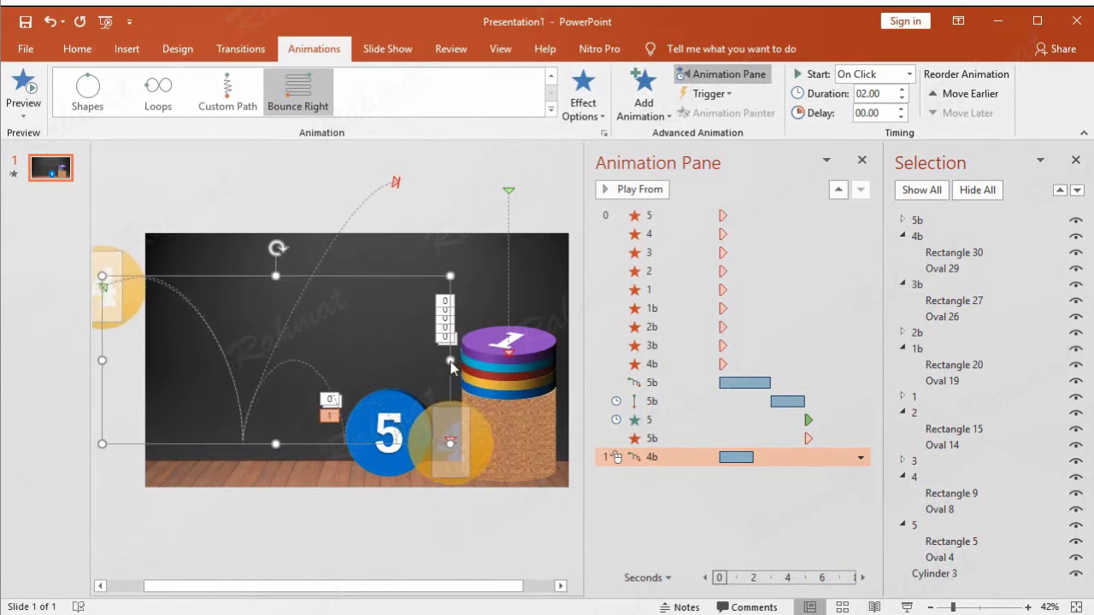
In Edit Points mode, delete the path's trailing vertices one by one back to the second floor bounce.
right_click(393, 278)
left_click(402, 288)
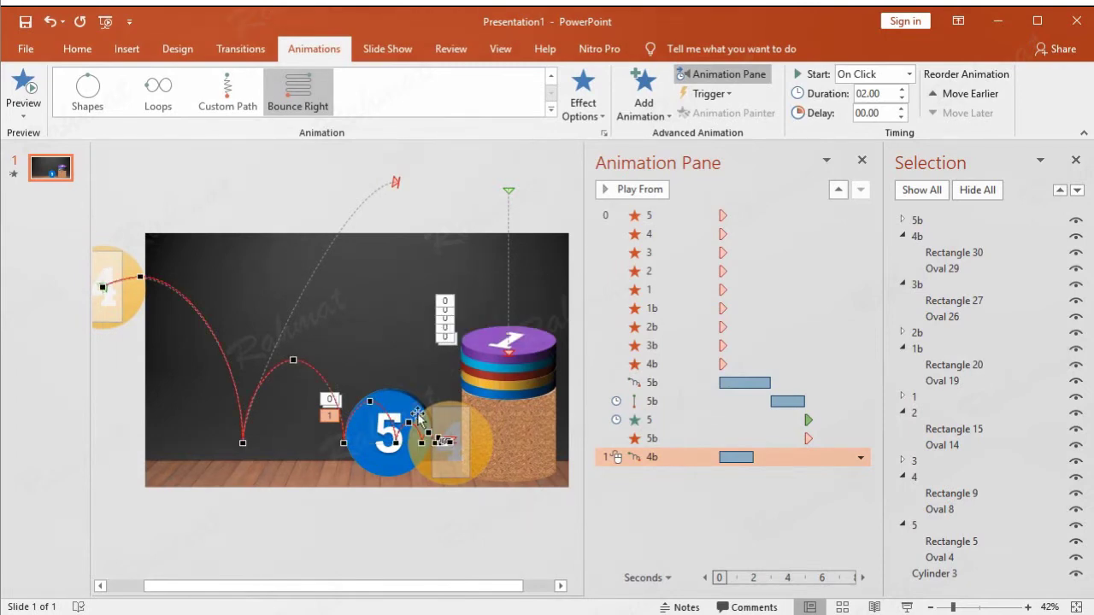
right_click(444, 441)
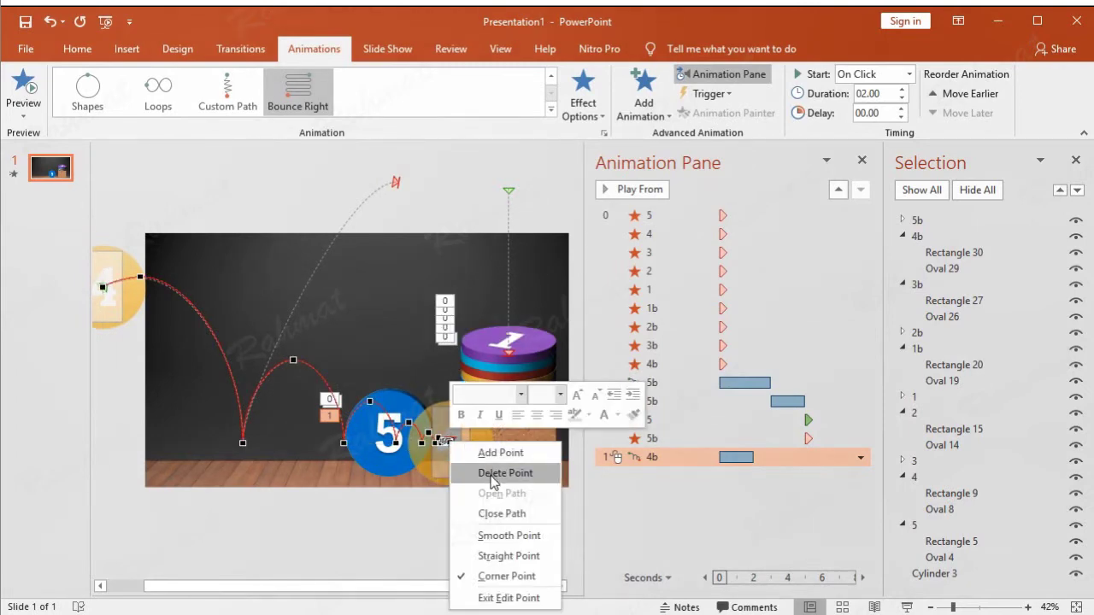
left_click(496, 474)
right_click(445, 441)
left_click(495, 475)
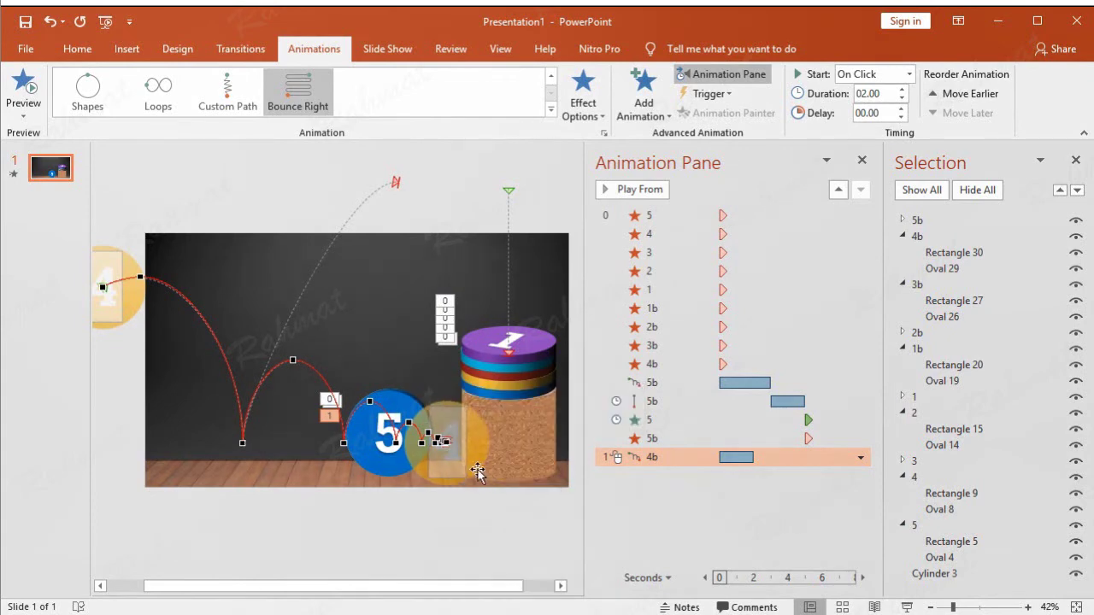
right_click(444, 442)
left_click(478, 474)
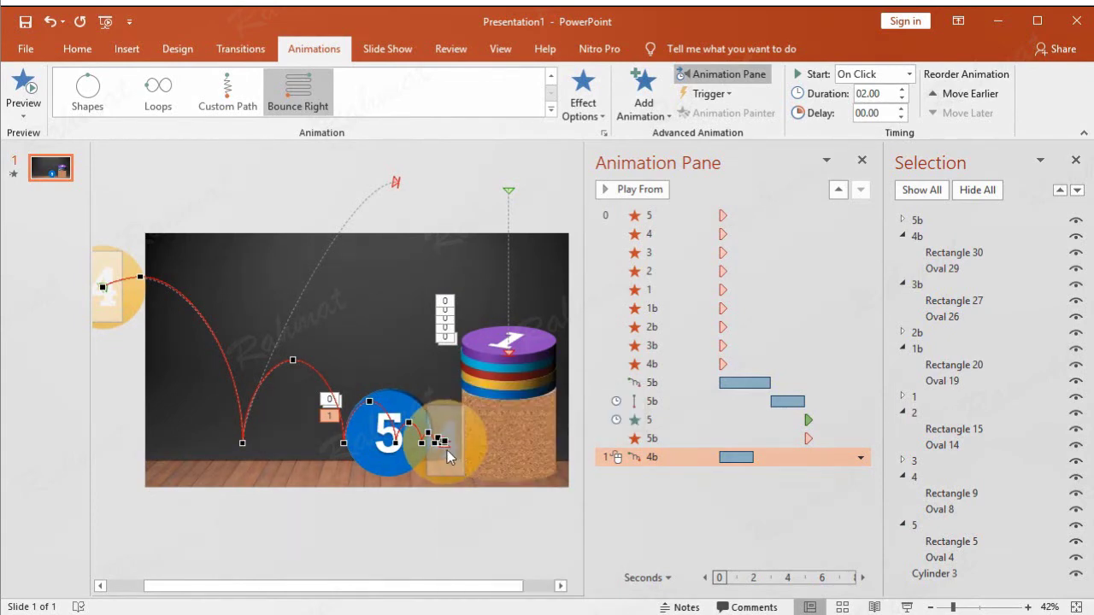
right_click(445, 440)
left_click(489, 474)
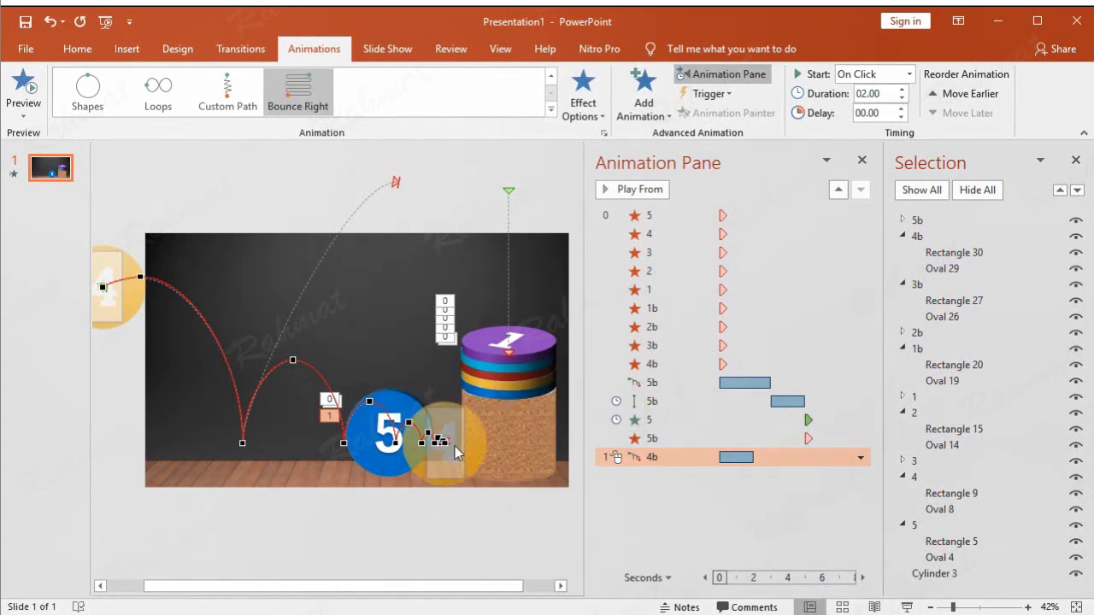
right_click(445, 442)
left_click(488, 473)
right_click(444, 441)
left_click(484, 473)
right_click(437, 441)
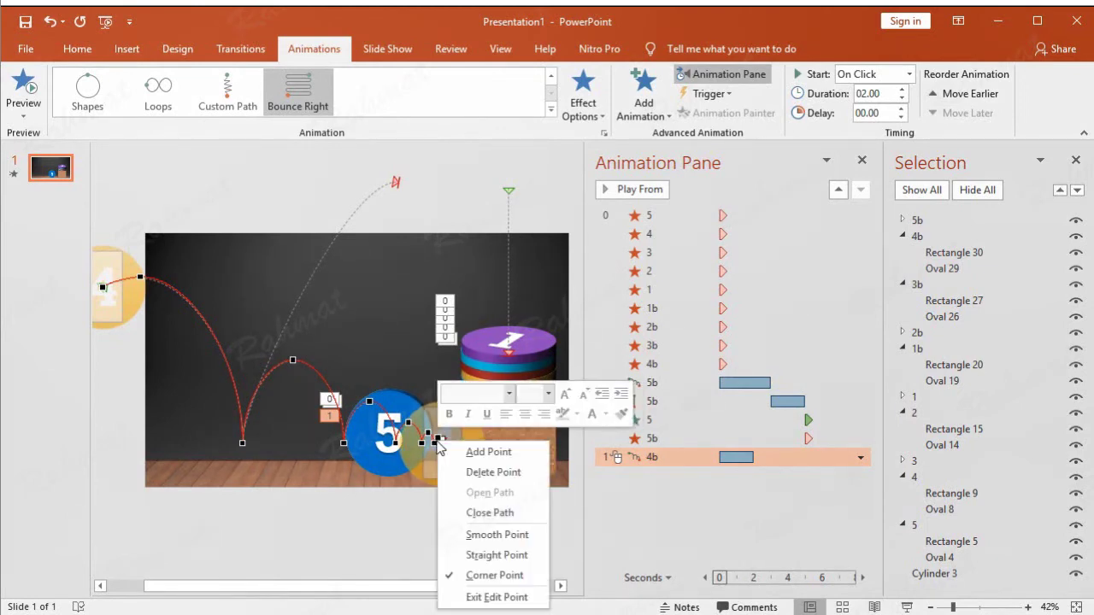
left_click(455, 472)
right_click(438, 441)
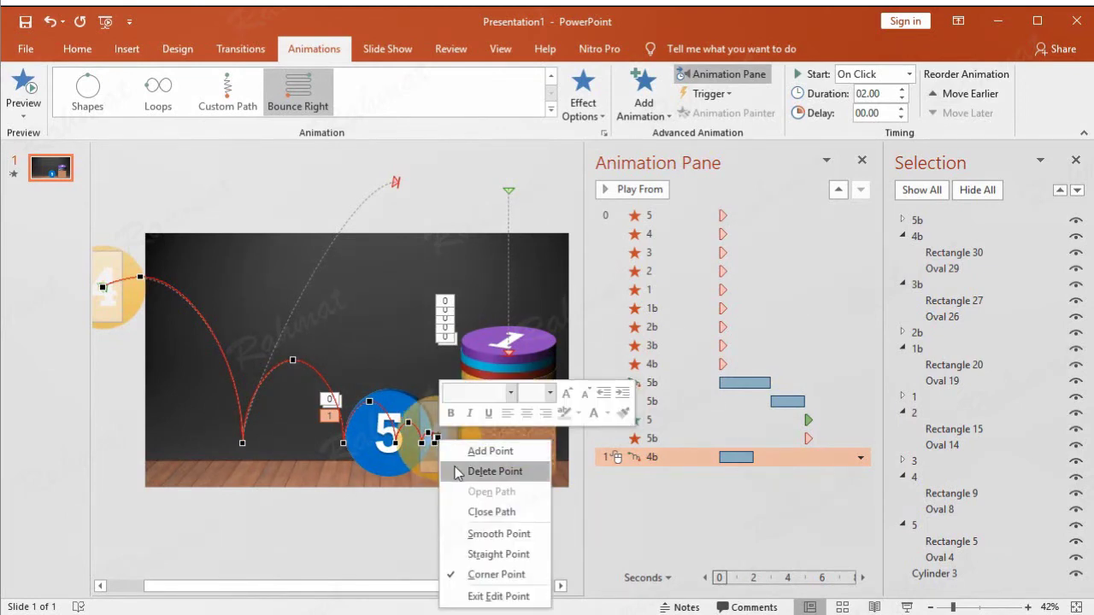
left_click(457, 473)
right_click(433, 441)
left_click(454, 472)
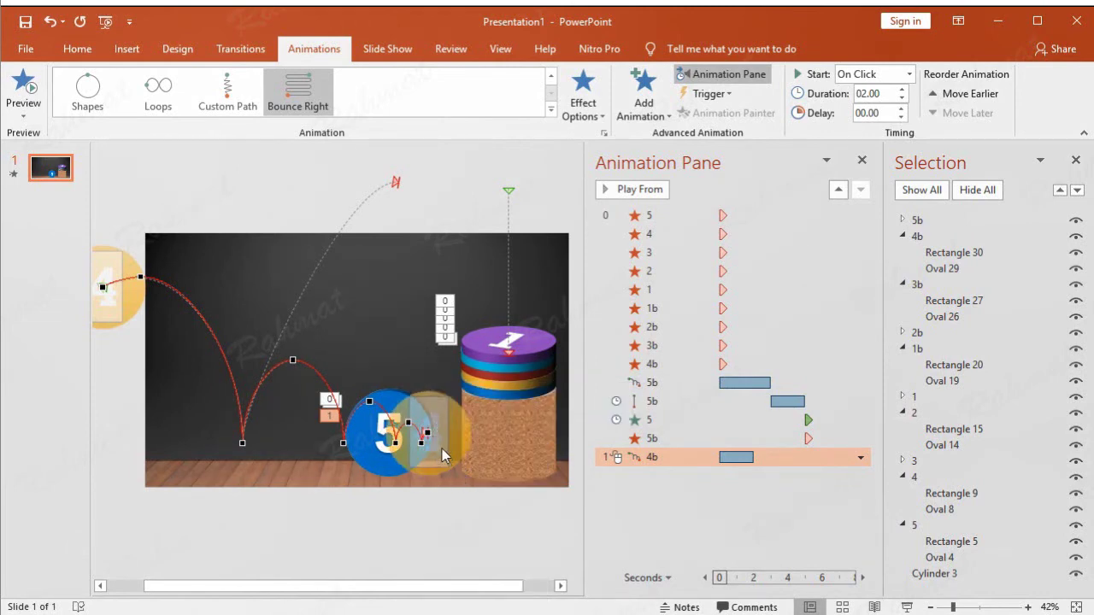
right_click(427, 432)
left_click(465, 465)
right_click(423, 442)
left_click(453, 405)
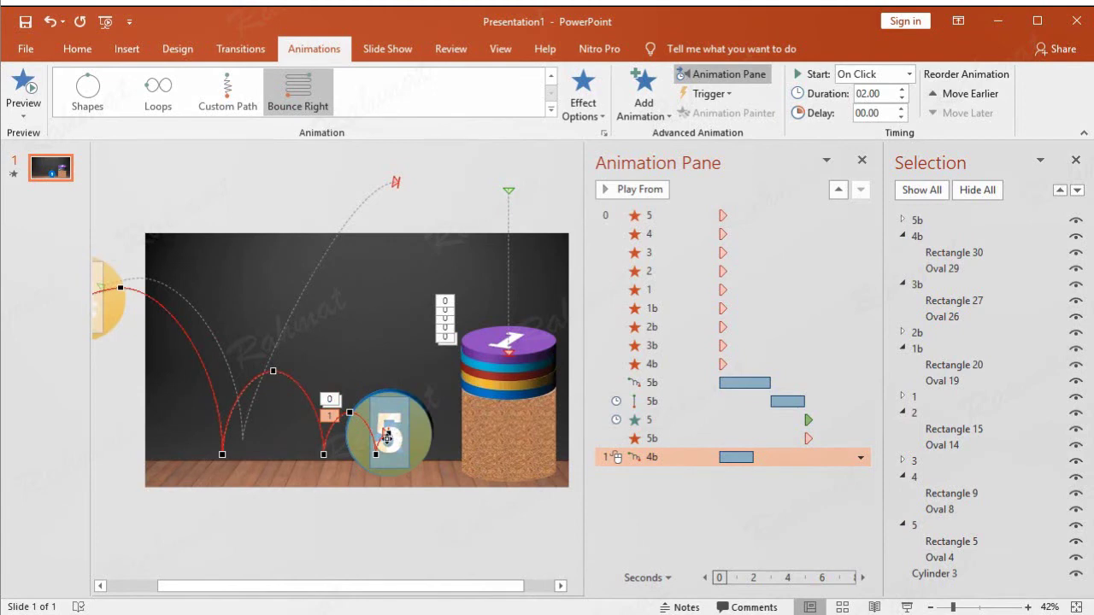
right_click(386, 434)
left_click(432, 466)
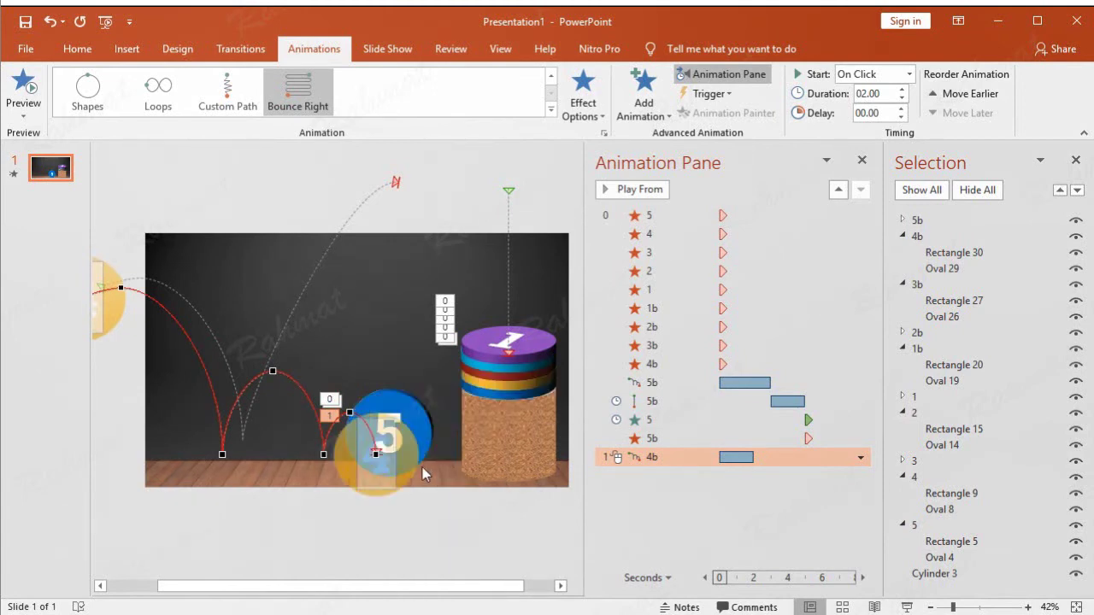
right_click(376, 454)
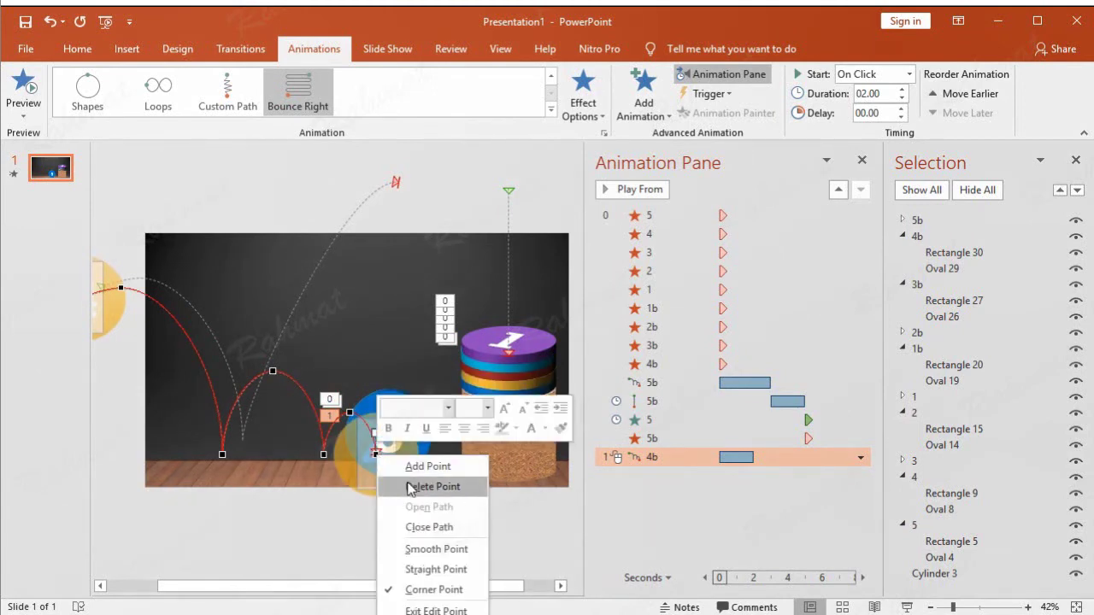
left_click(413, 486)
right_click(350, 412)
left_click(382, 443)
right_click(322, 455)
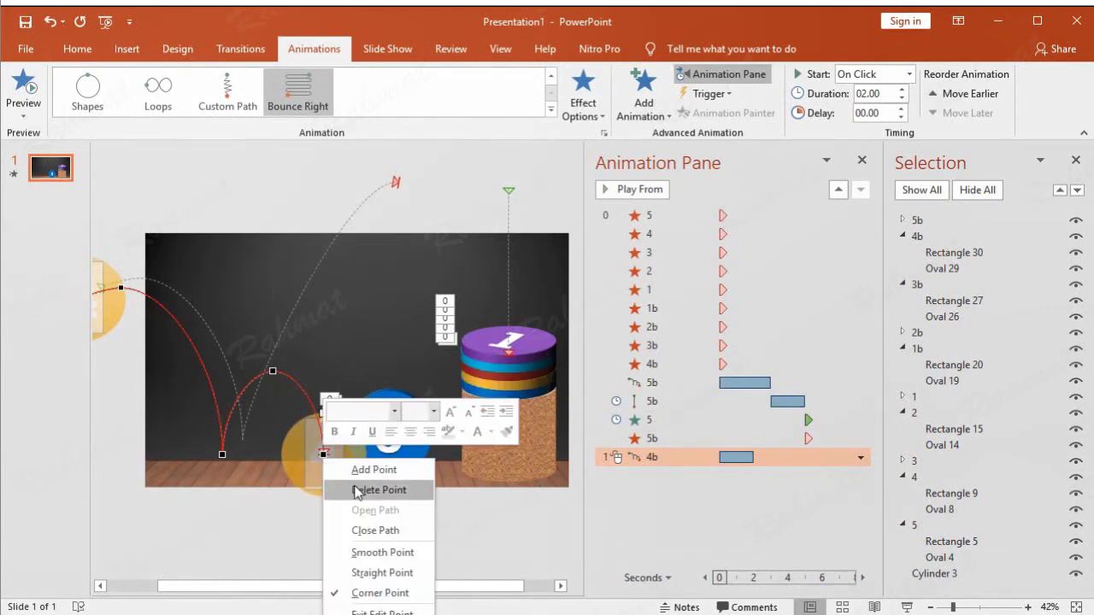
left_click(363, 488)
Nudge coin 4's bounce path slightly and drag its end vertex up above the slide.
left_click(199, 335)
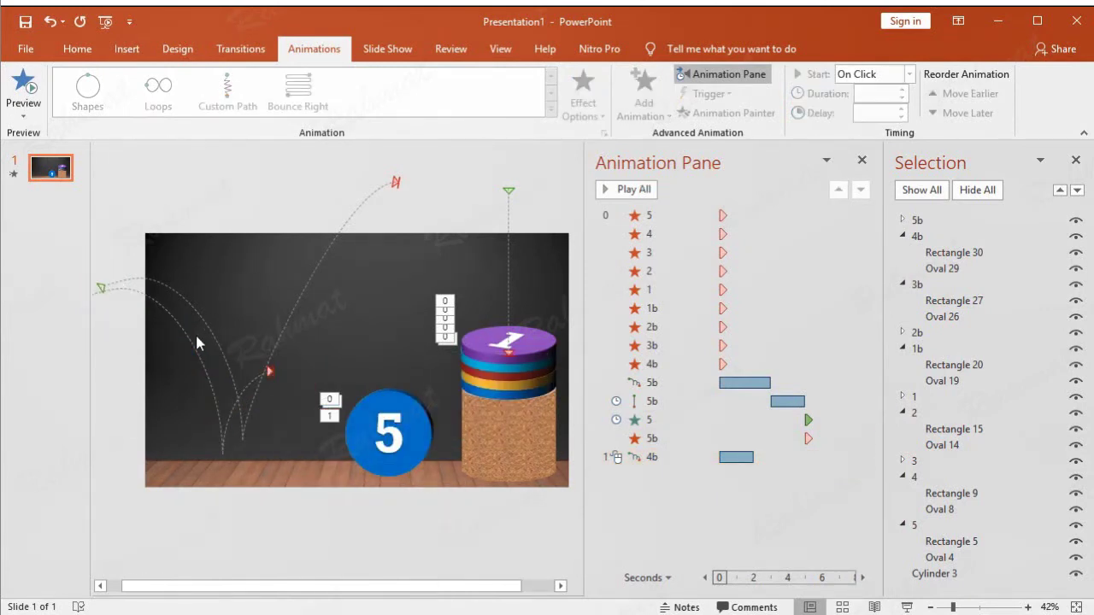
left_click(188, 339)
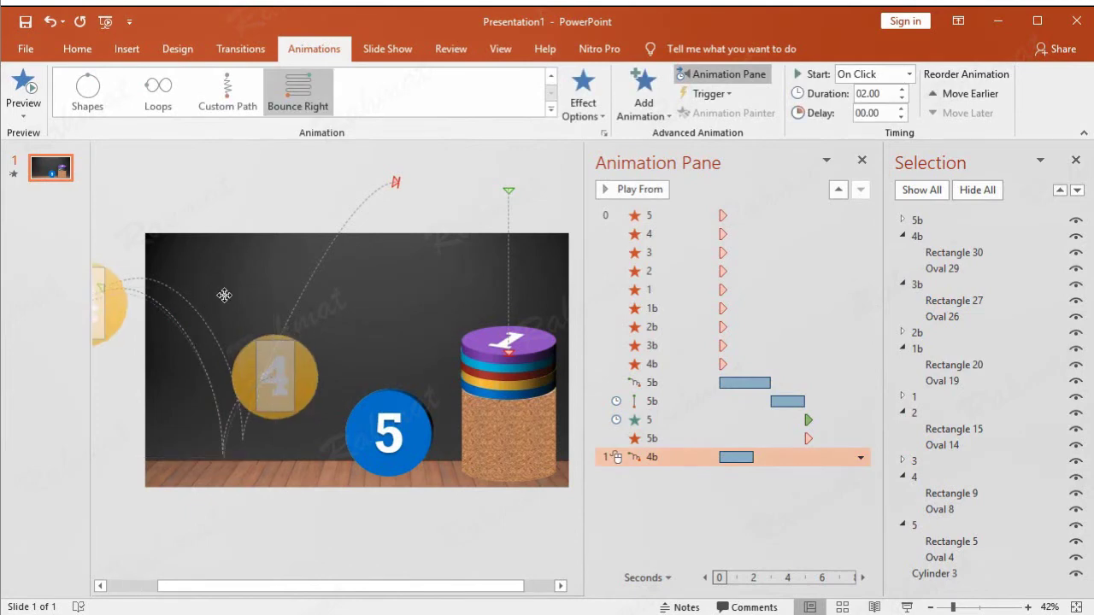
left_click_drag(228, 279, 224, 284)
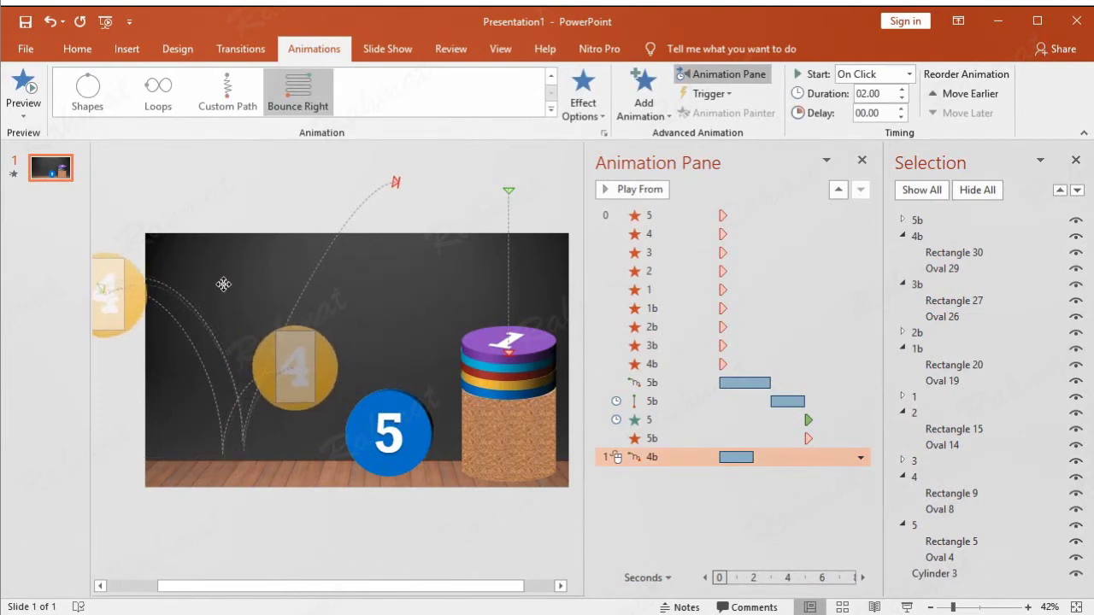
left_click_drag(223, 284, 221, 276)
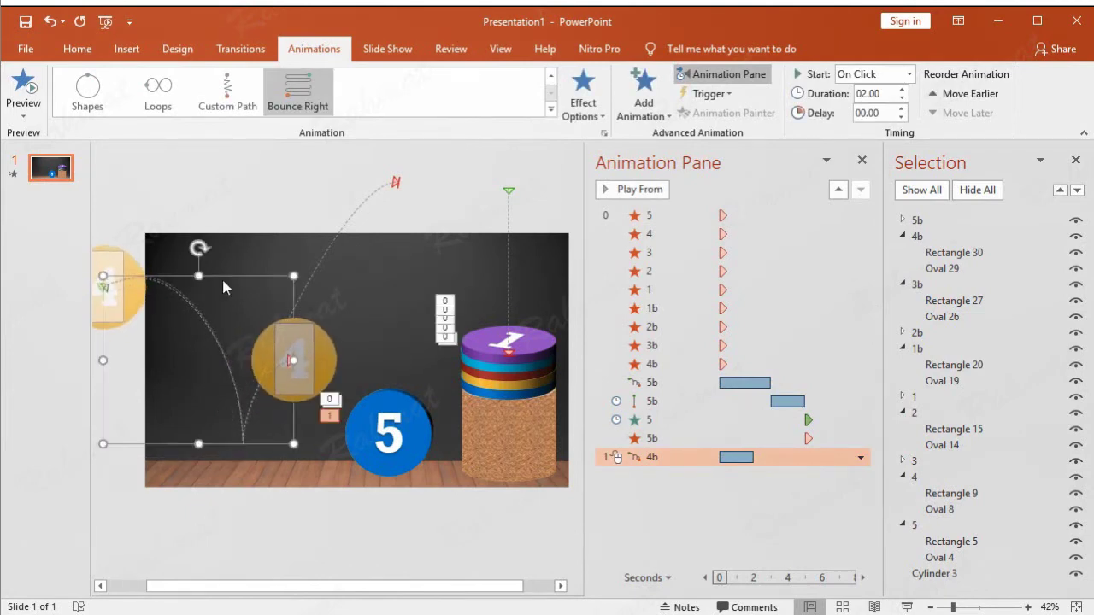
right_click(272, 274)
left_click(309, 286)
mouse_move(396, 182)
left_mouse_down()
mouse_move(382, 209)
mouse_move(353, 194)
left_mouse_up()
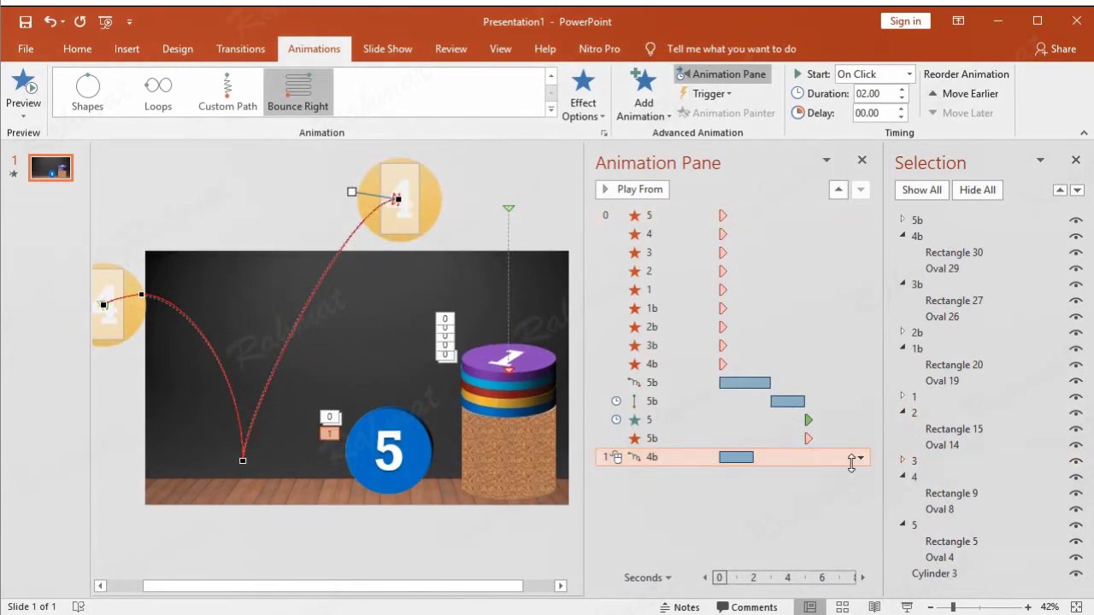
Set the 4b bounce animation to start After Previous with a 3-second (Slow) duration.
left_click(863, 459)
left_click(793, 552)
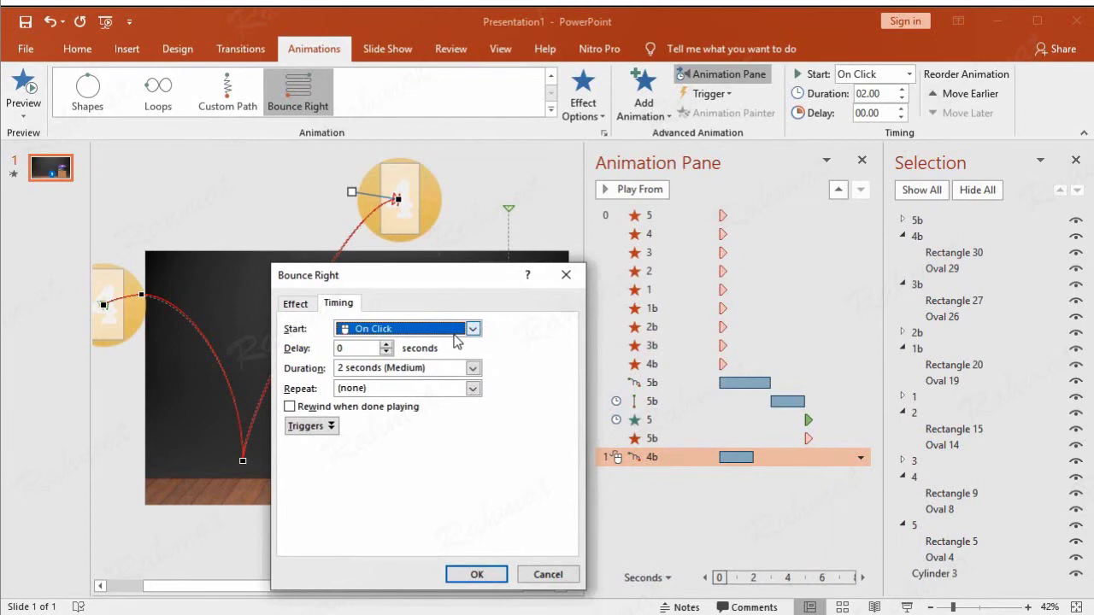
left_click(458, 340)
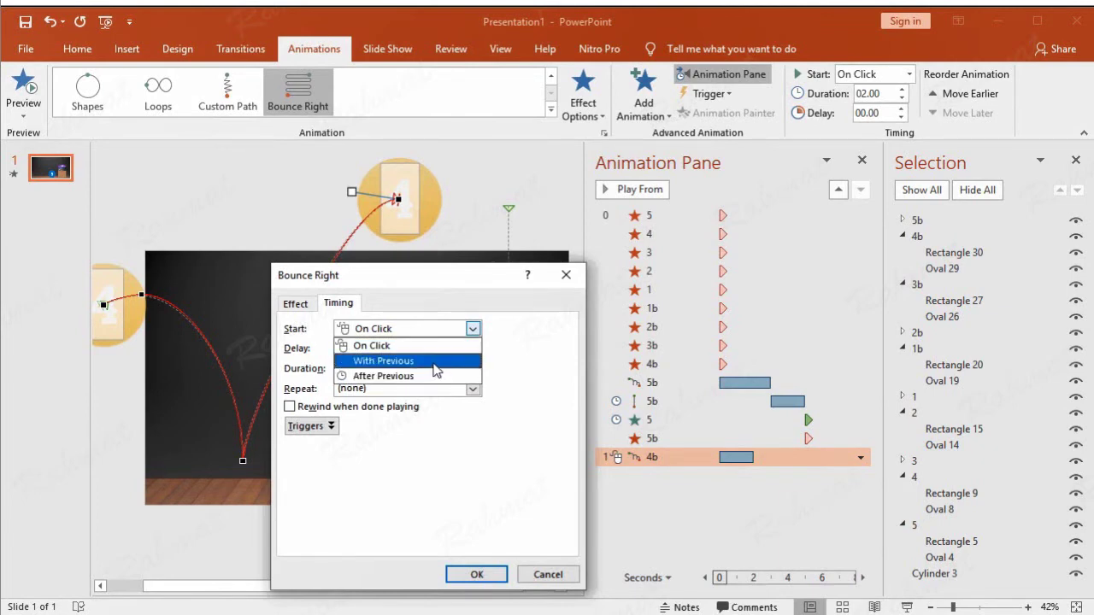
left_click(427, 376)
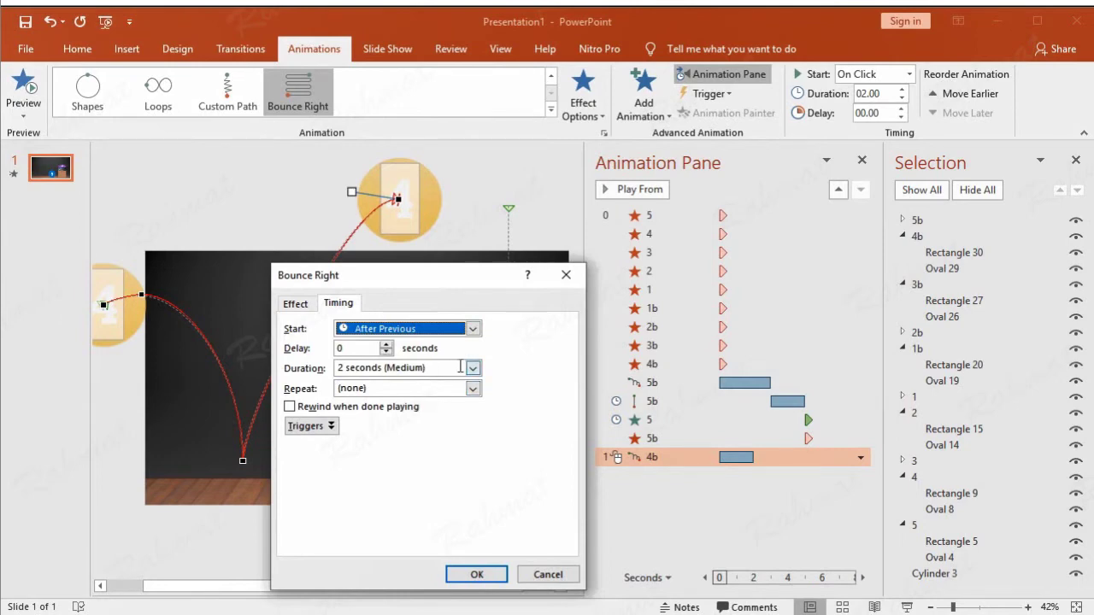
left_click(472, 368)
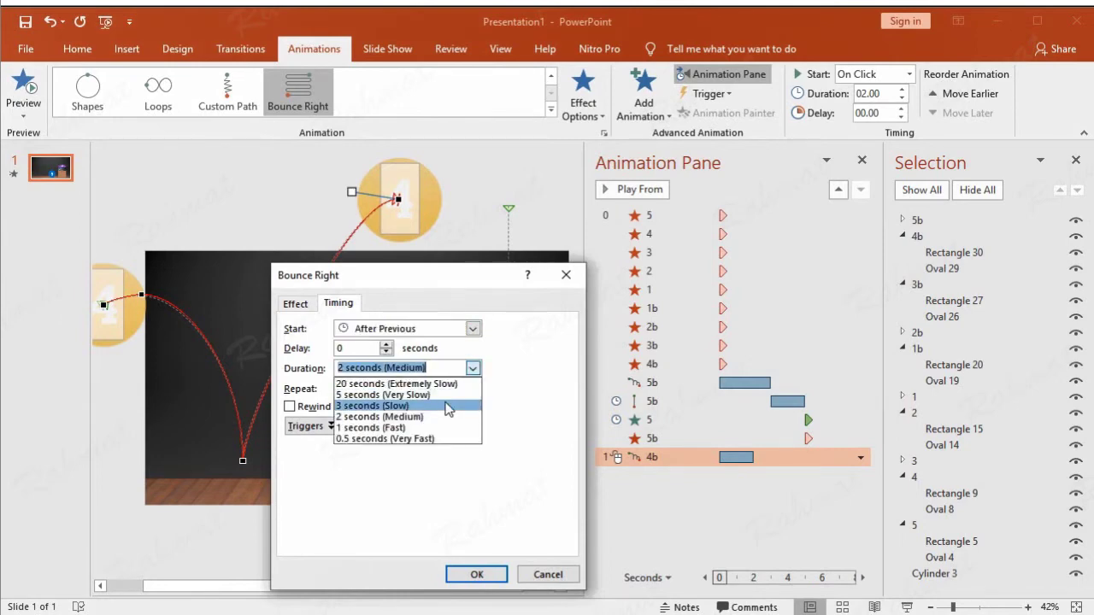
left_click(449, 406)
left_click(296, 304)
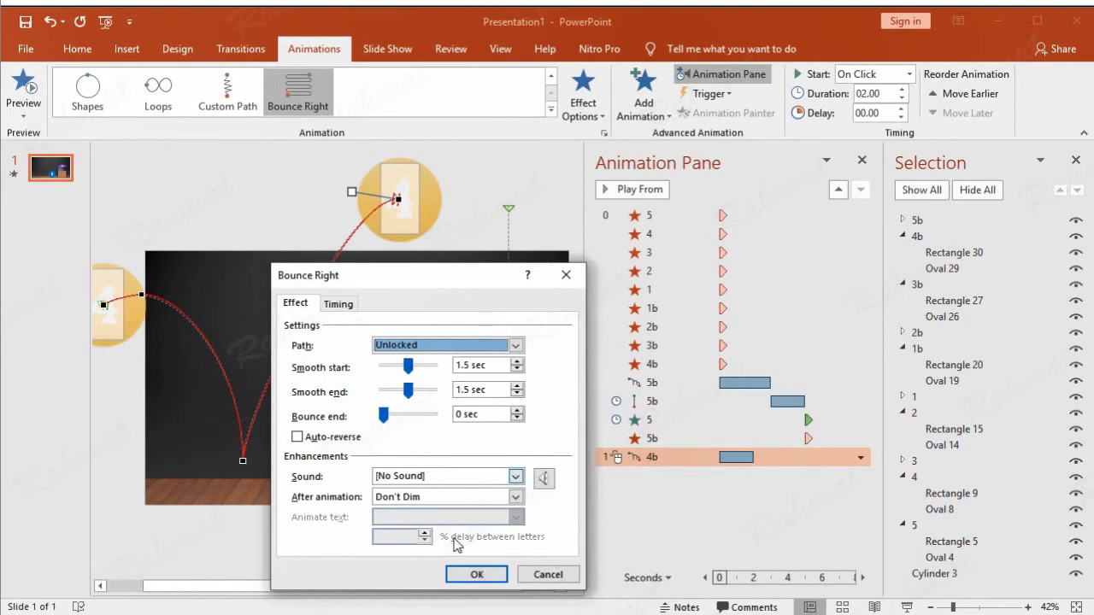
left_click(476, 574)
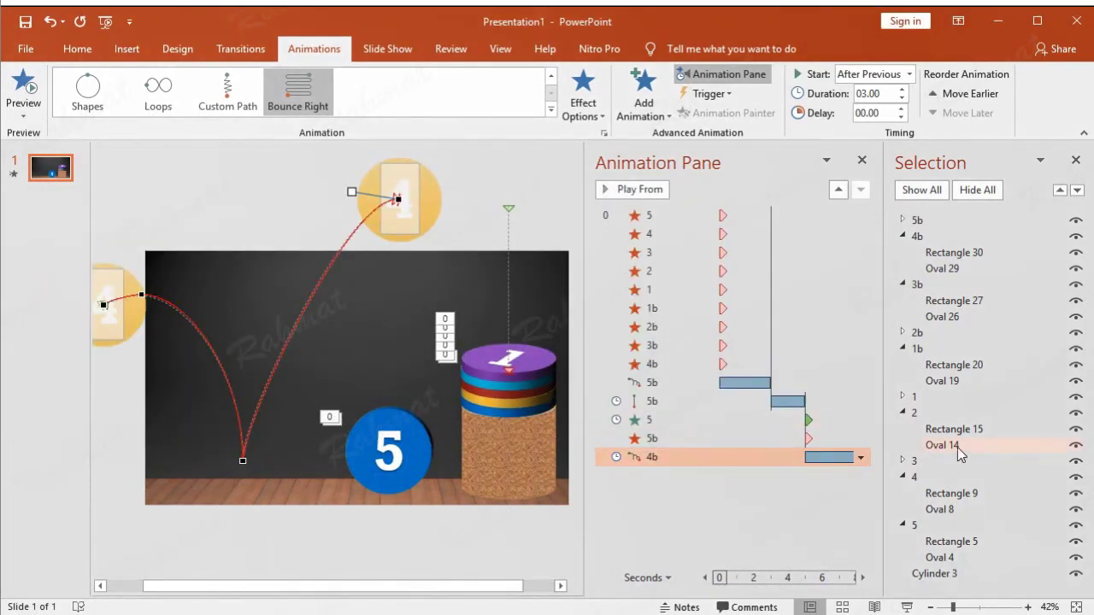
Add an Appear entrance to coin 4's group and move it ahead of the bounce path.
left_click(944, 246)
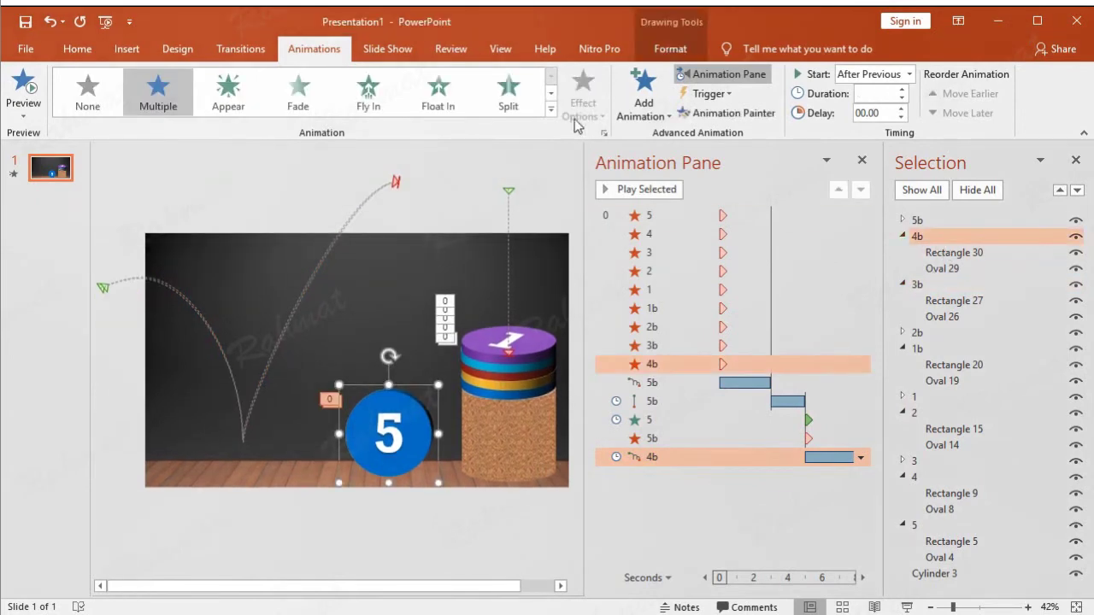
left_click(644, 92)
left_click(649, 158)
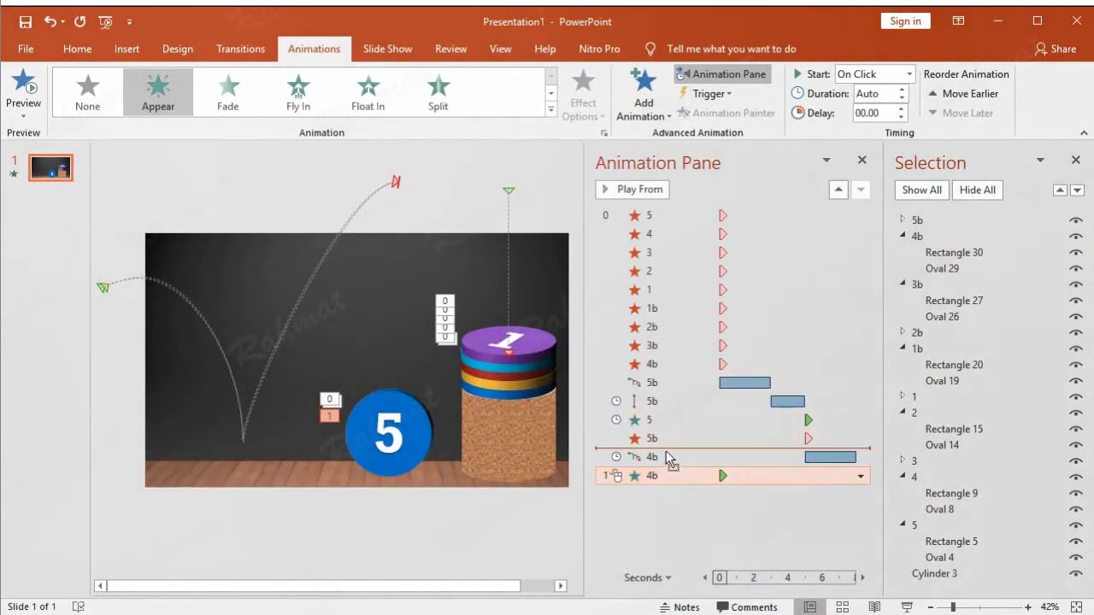
left_click_drag(668, 475, 666, 457)
Set the Appear entrance to start After Previous in its timing settings.
left_click(859, 459)
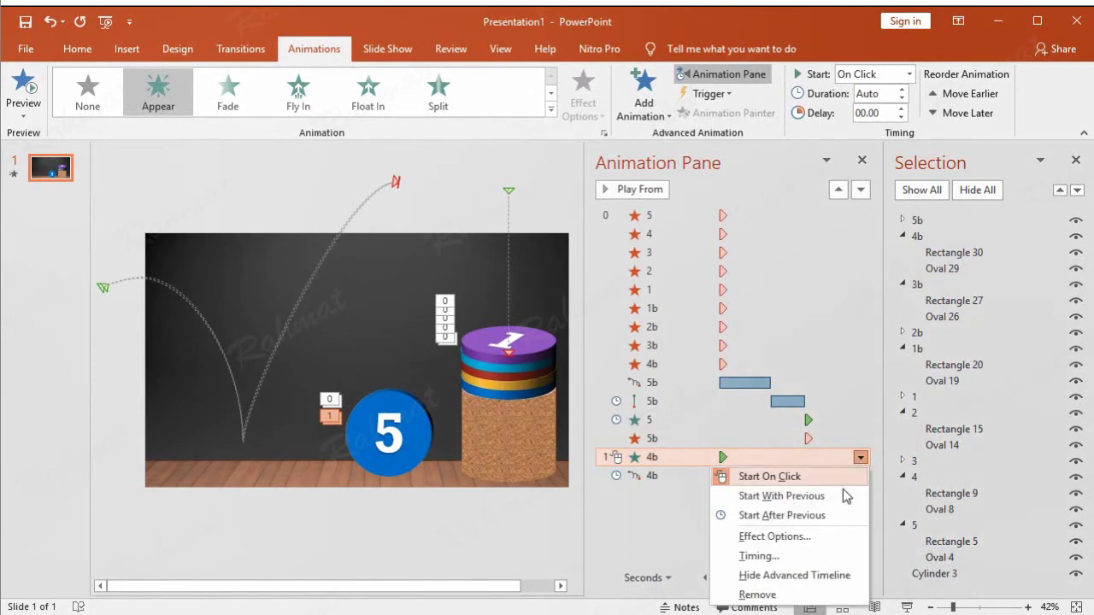
left_click(816, 554)
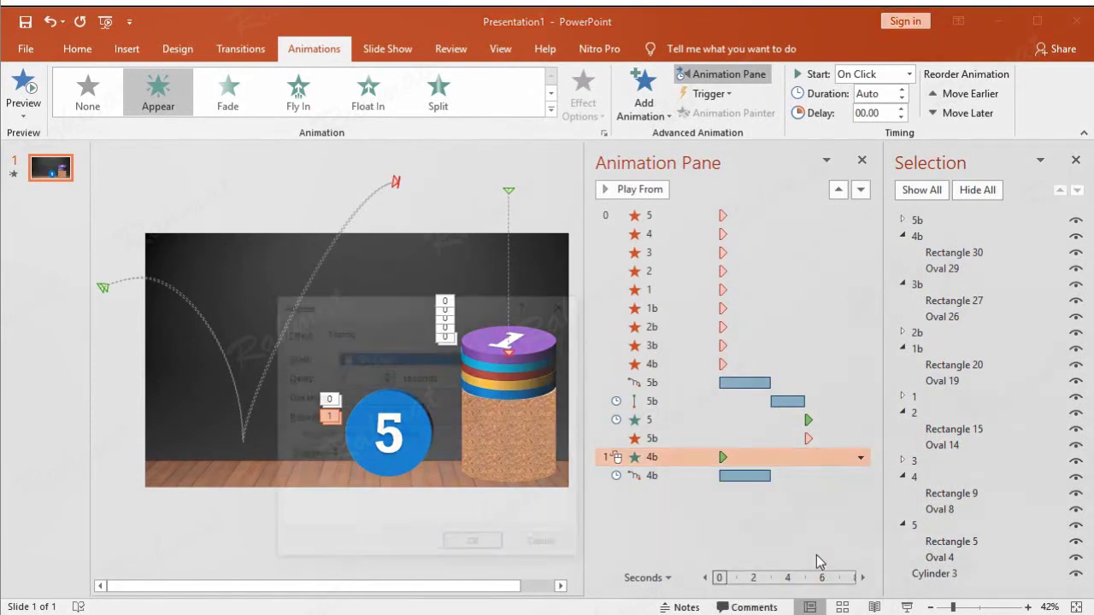
left_click(391, 358)
left_click(391, 406)
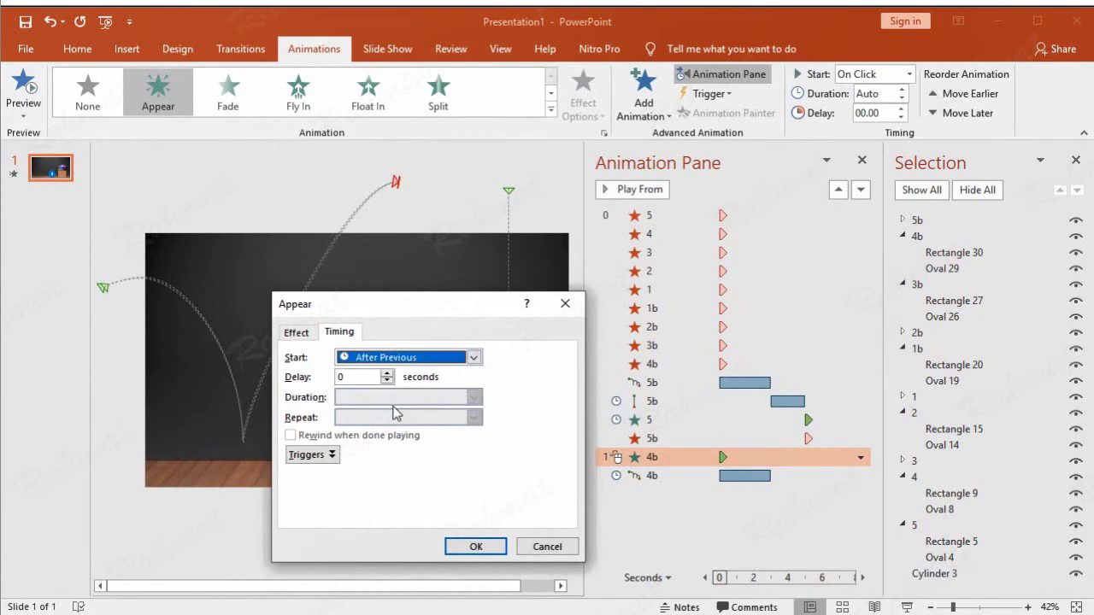
left_click(469, 545)
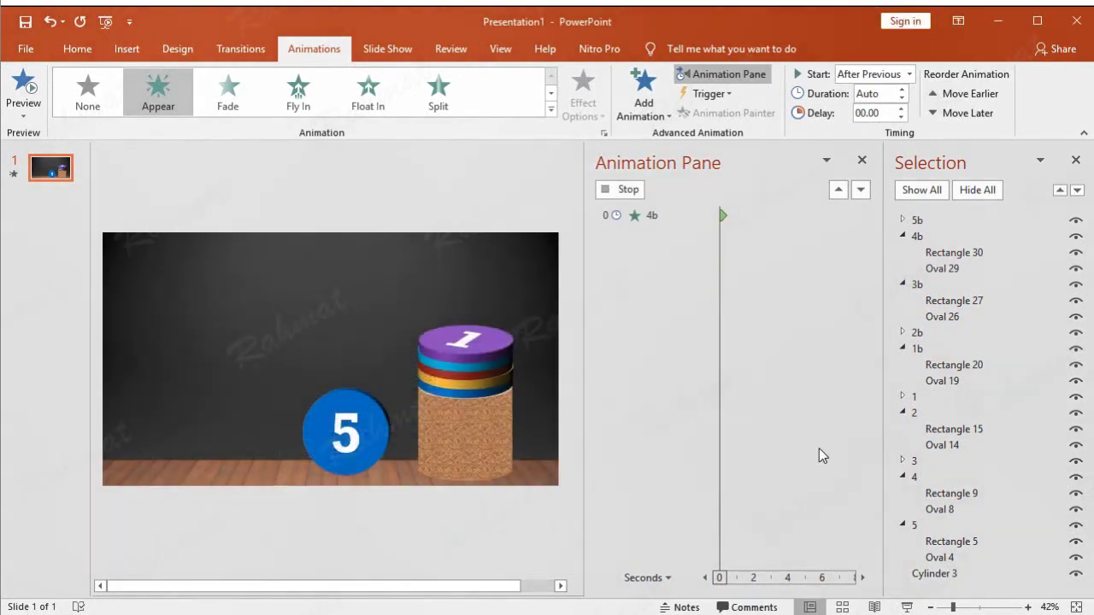
left_click(445, 186)
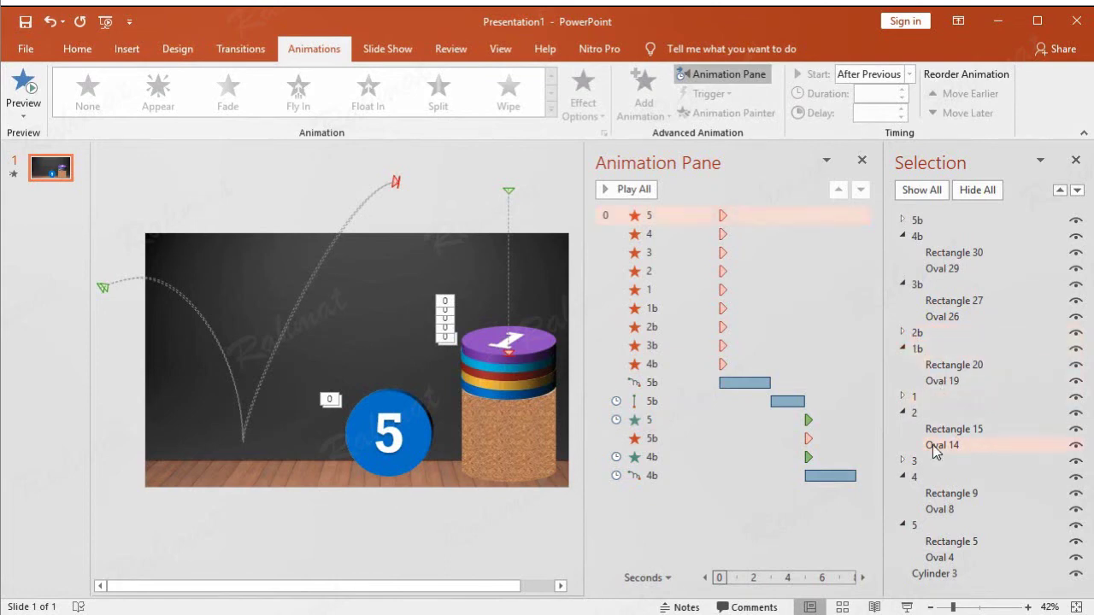
Add a Down motion path to coin 4's group from More Motion Paths.
left_click(935, 235)
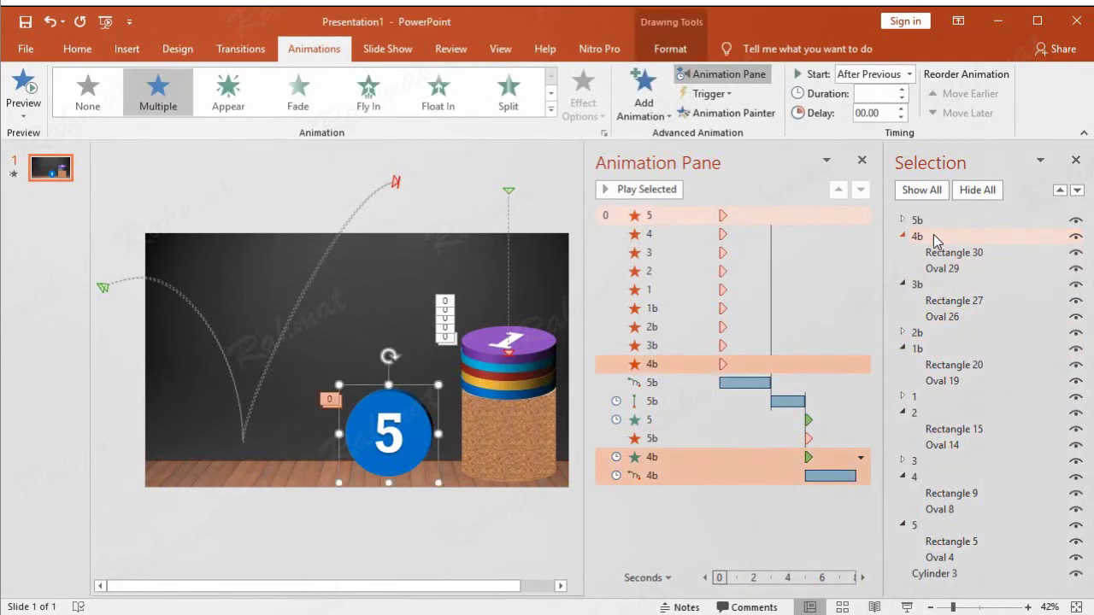
left_click(632, 110)
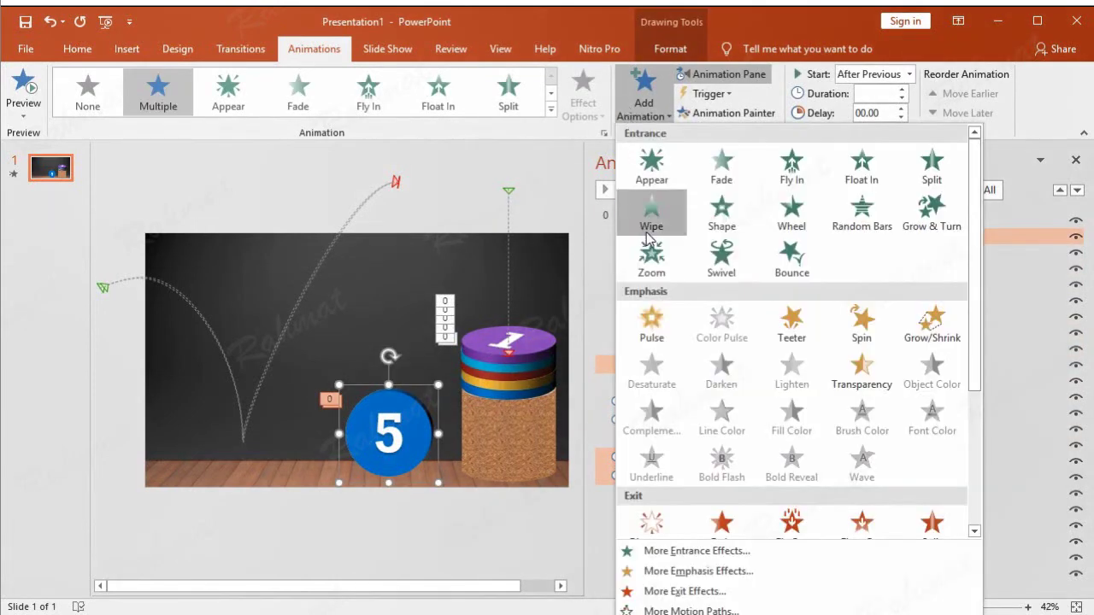
left_click(675, 610)
left_click(587, 438)
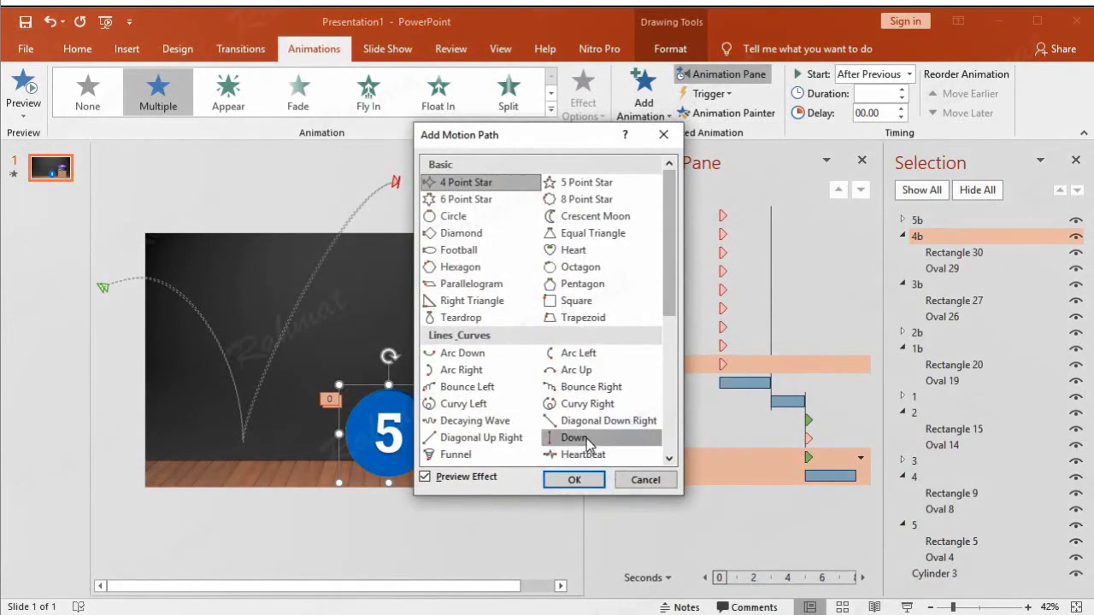
left_click(571, 478)
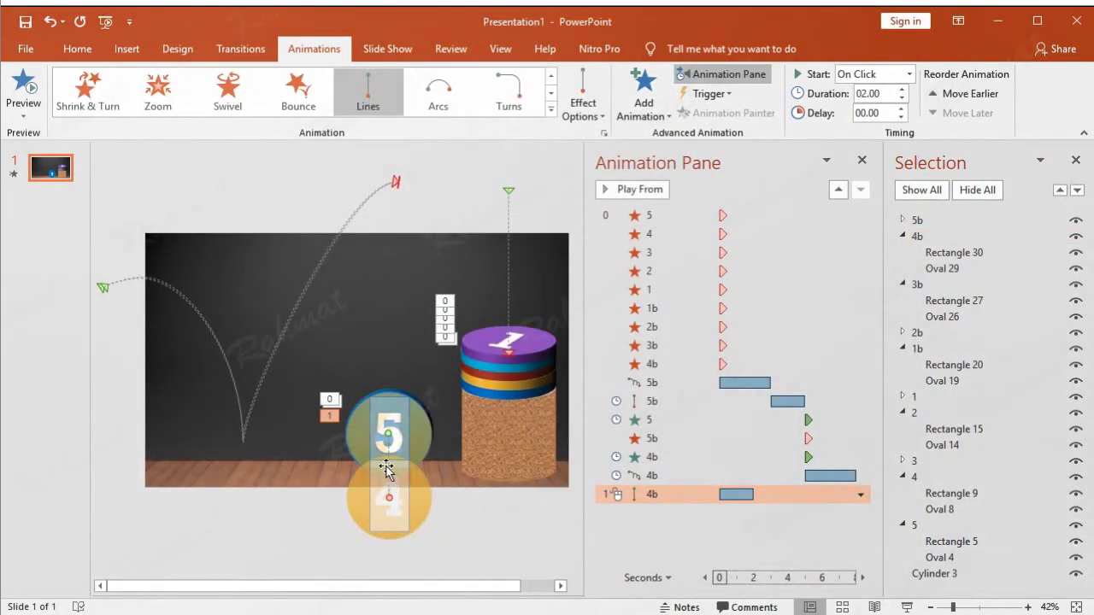
Undo the accidental move of ball 5 and select coin 4's new Down path.
mouse_move(391, 445)
left_mouse_down()
mouse_move(461, 336)
mouse_move(525, 290)
left_mouse_up()
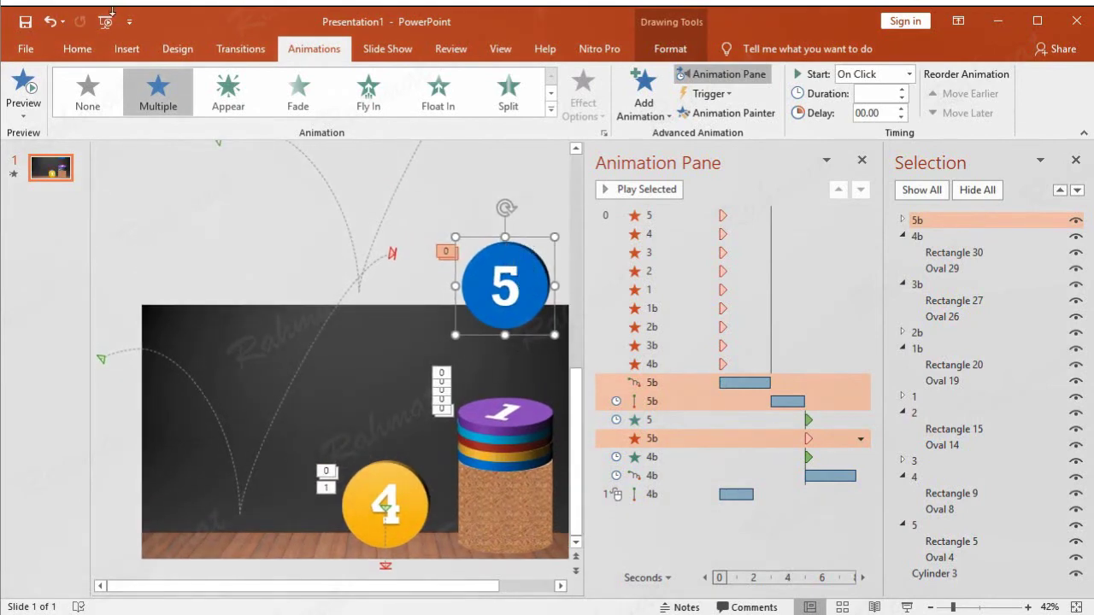
left_click(47, 22)
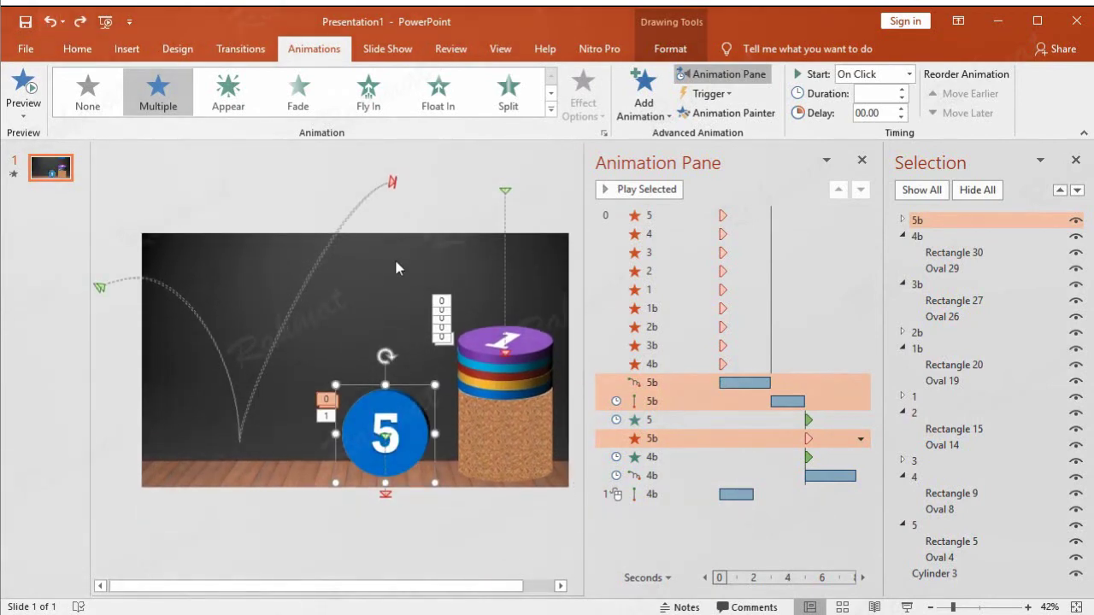
left_click(384, 497)
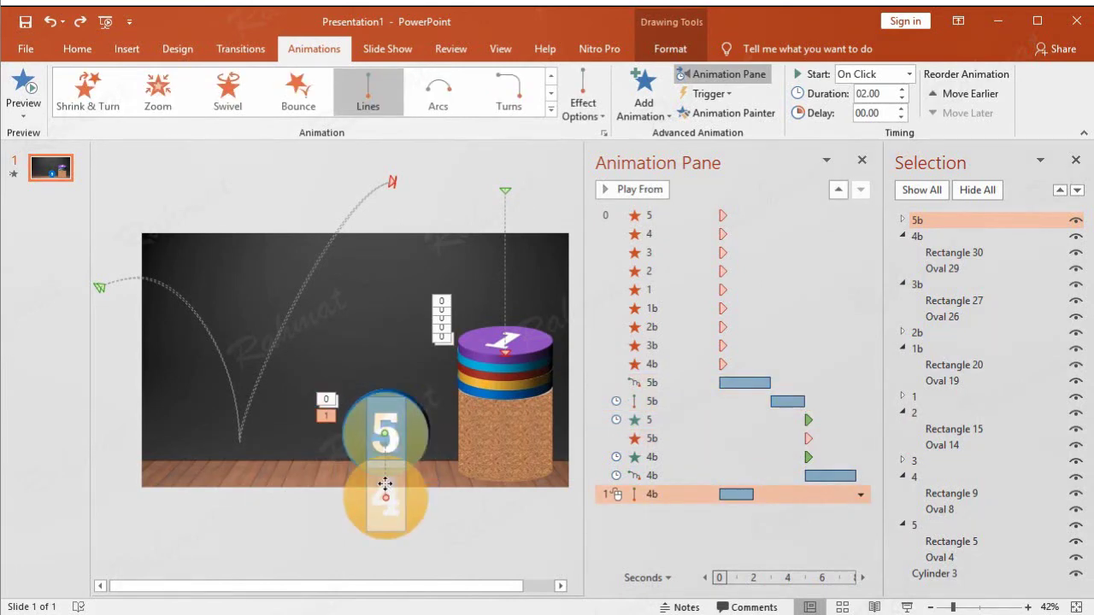
Drag coin 4's Down path so it ends directly above the cork cylinder stack.
left_click_drag(385, 488, 505, 242)
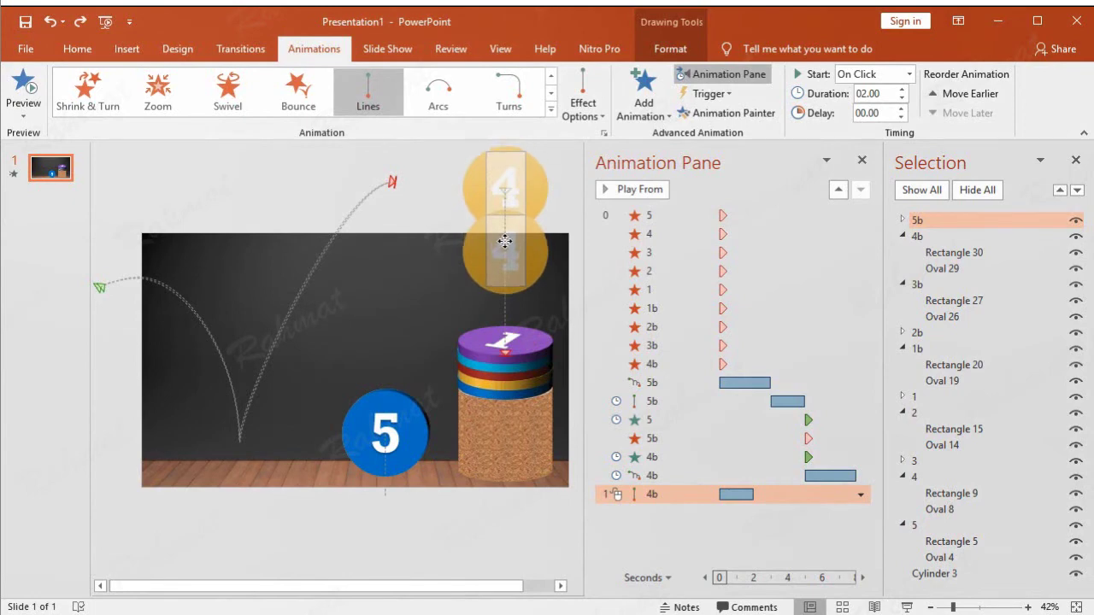
mouse_move(505, 242)
left_mouse_down()
mouse_move(455, 234)
mouse_move(503, 208)
left_mouse_up()
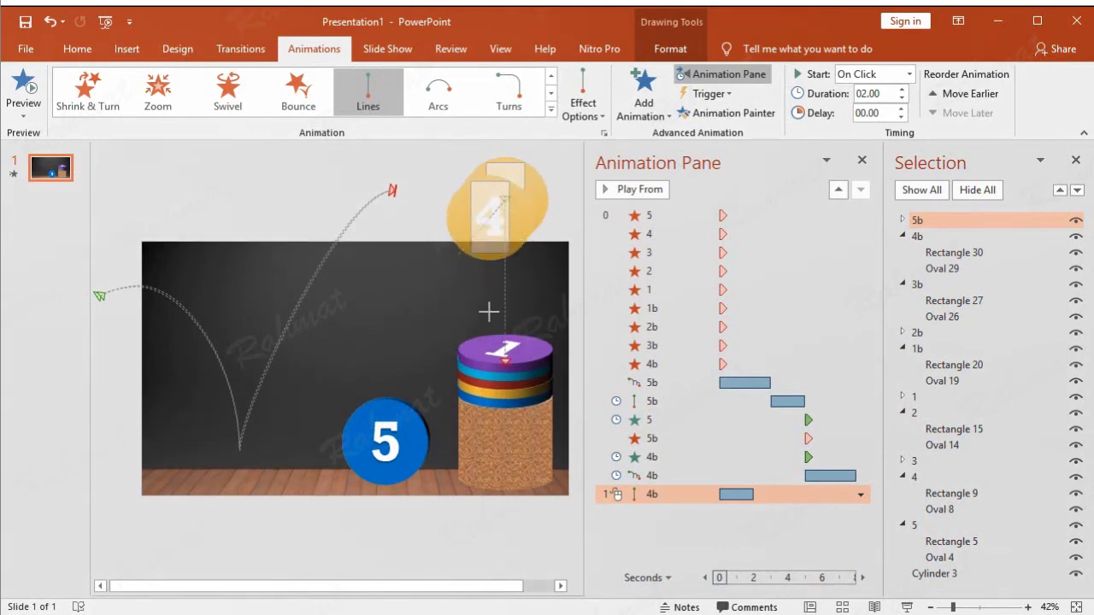
left_click_drag(504, 349, 510, 347)
left_click_drag(505, 199, 505, 202)
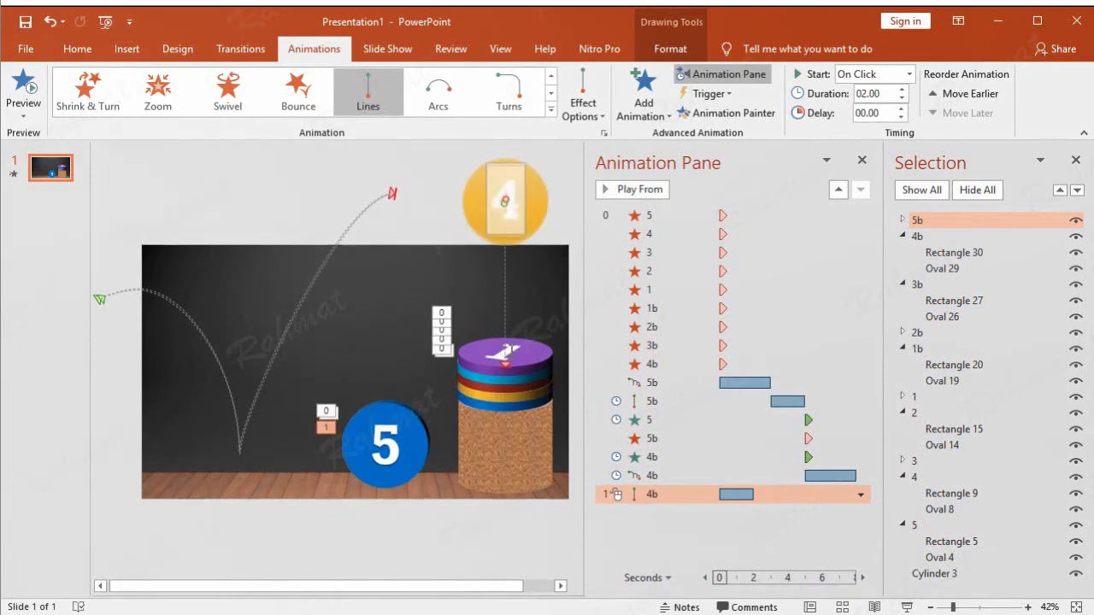
left_click(50, 29)
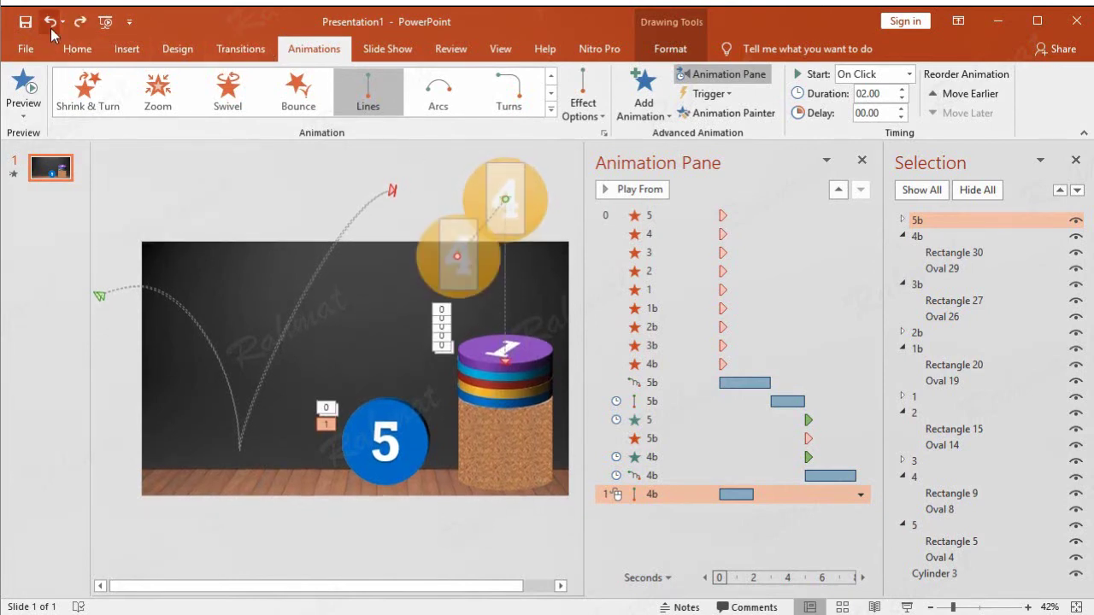
key("ctrl+y")
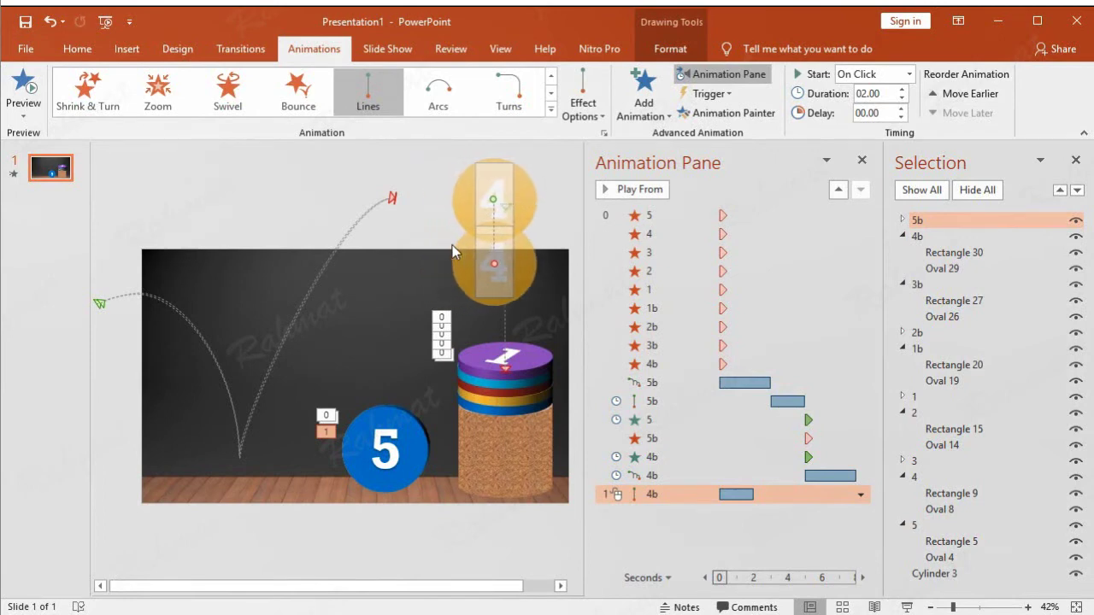
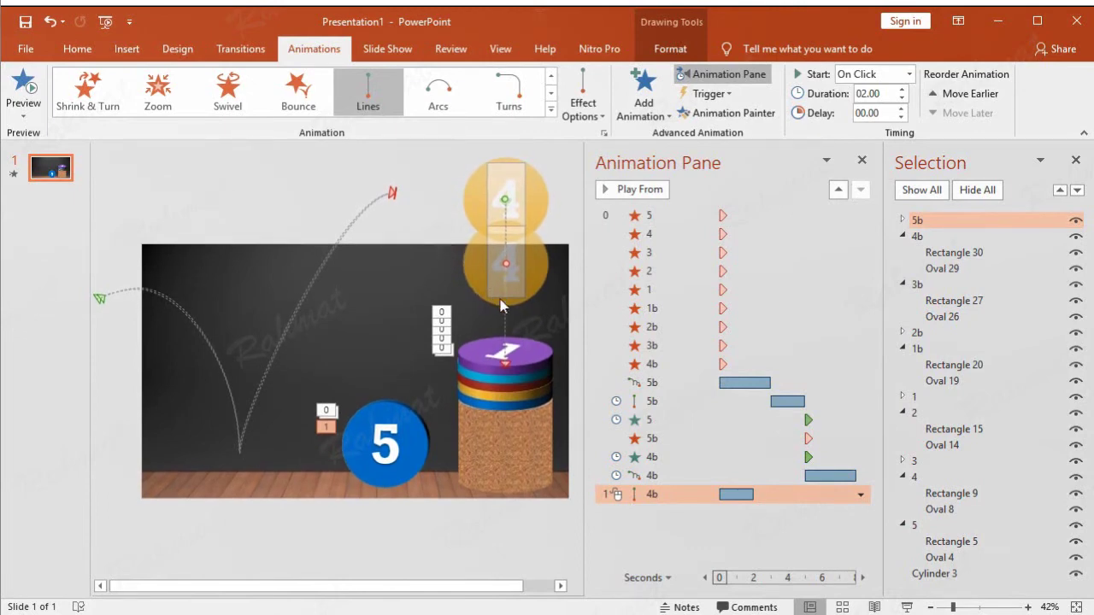
Drop the end of ball 4's 4b path onto the cylinder and set it to start After Previous.
left_click_drag(505, 263, 516, 359)
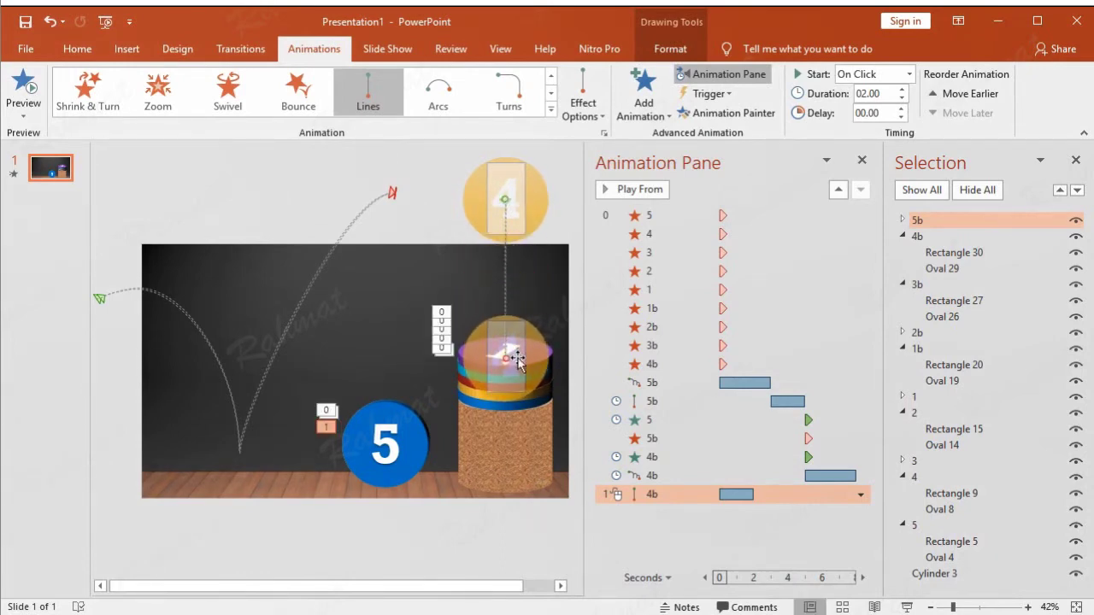
left_click(860, 494)
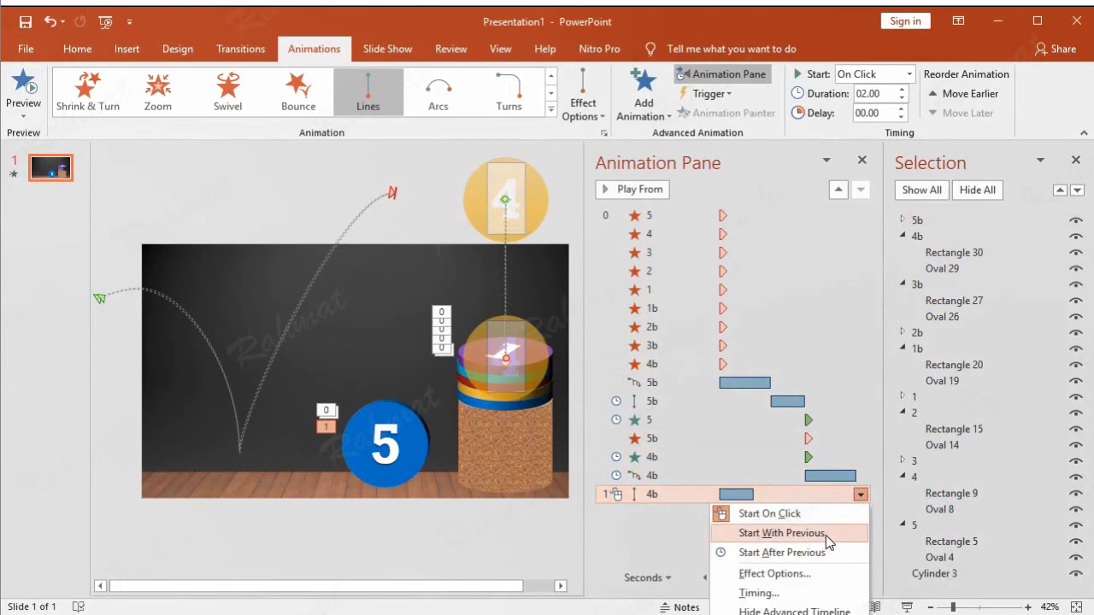
left_click(805, 595)
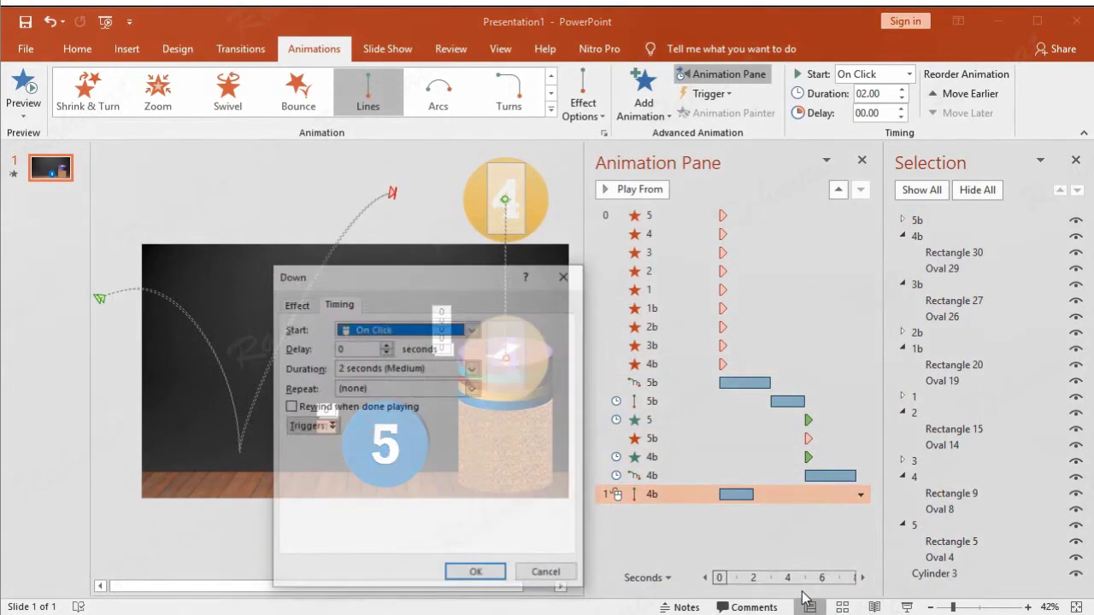
left_click(401, 329)
left_click(384, 376)
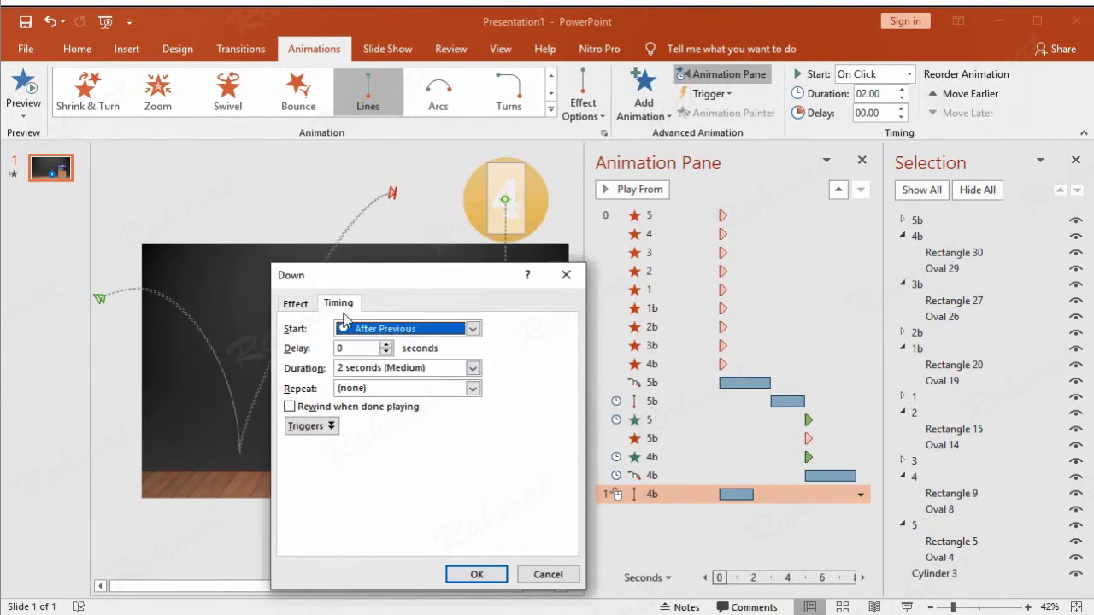
left_click(295, 305)
left_click(475, 575)
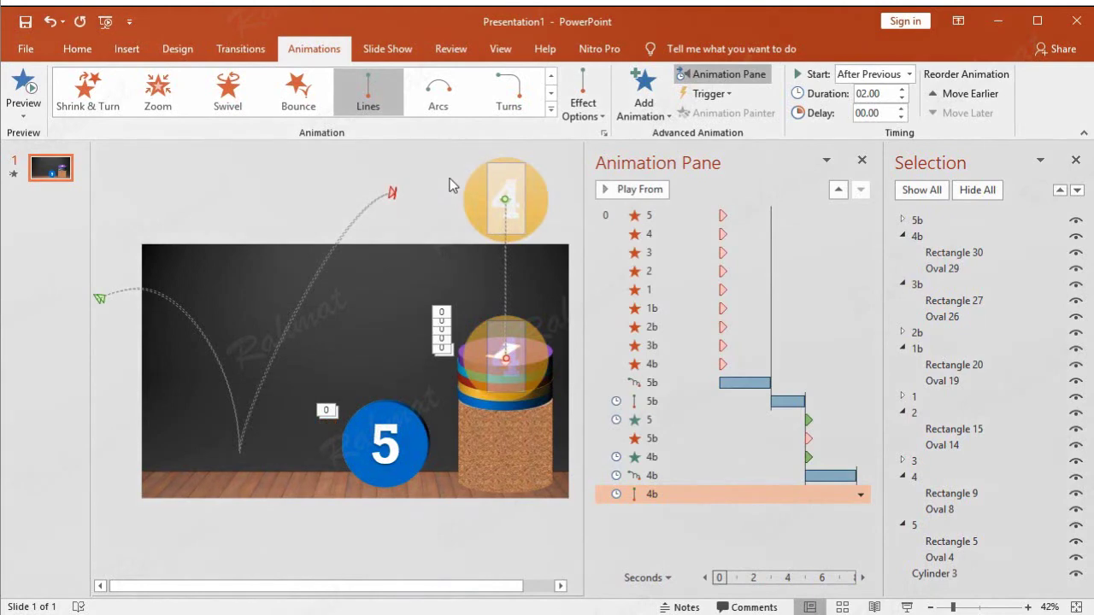
Add an Appear entrance to item 4 that starts After Previous.
left_click(946, 476)
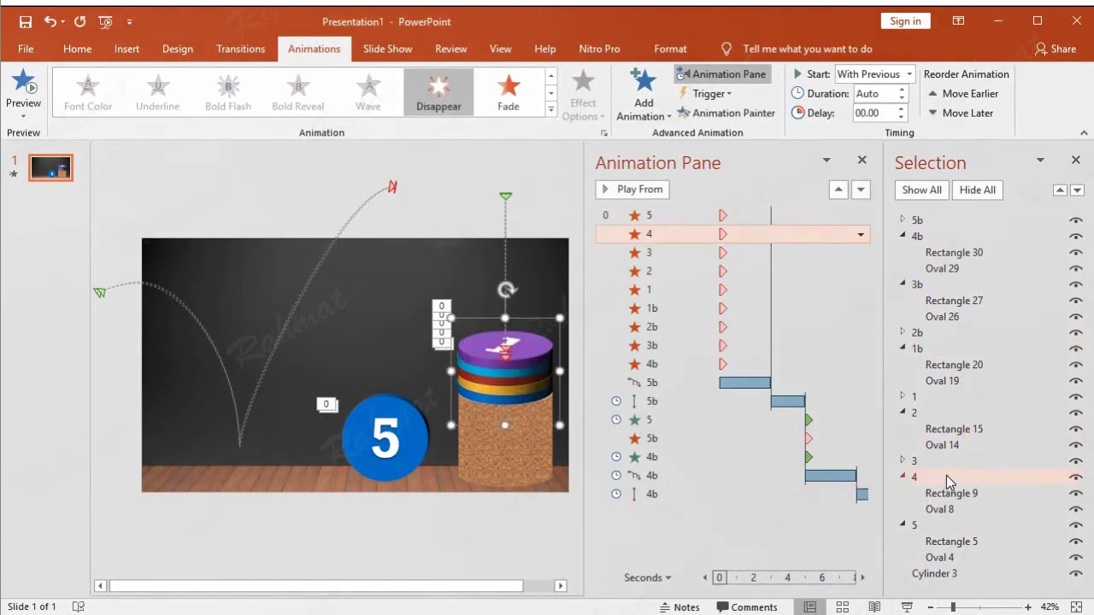
left_click(644, 92)
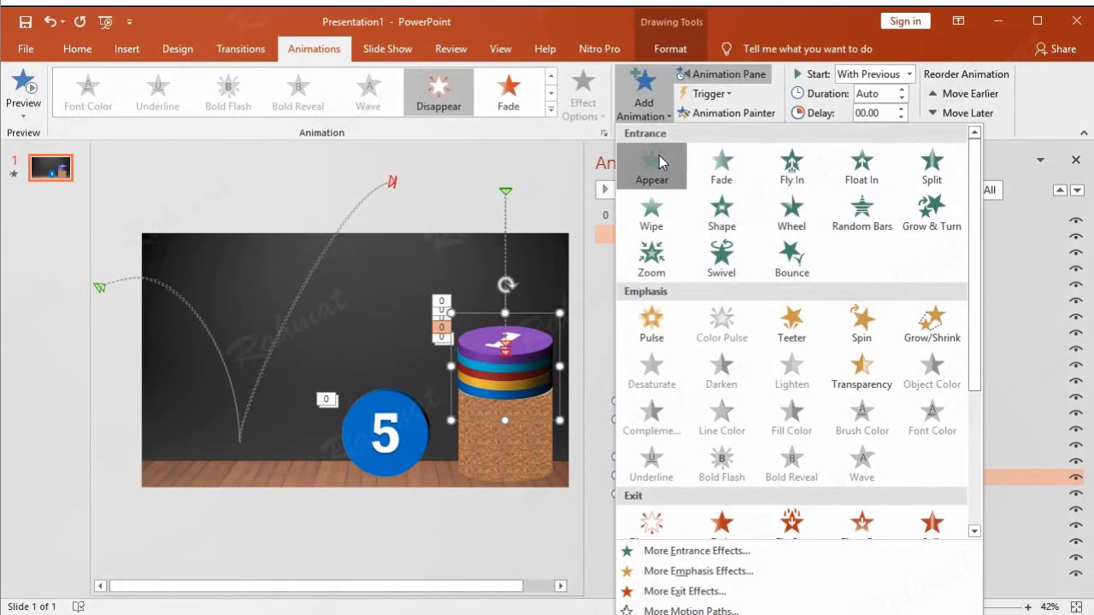
left_click(654, 162)
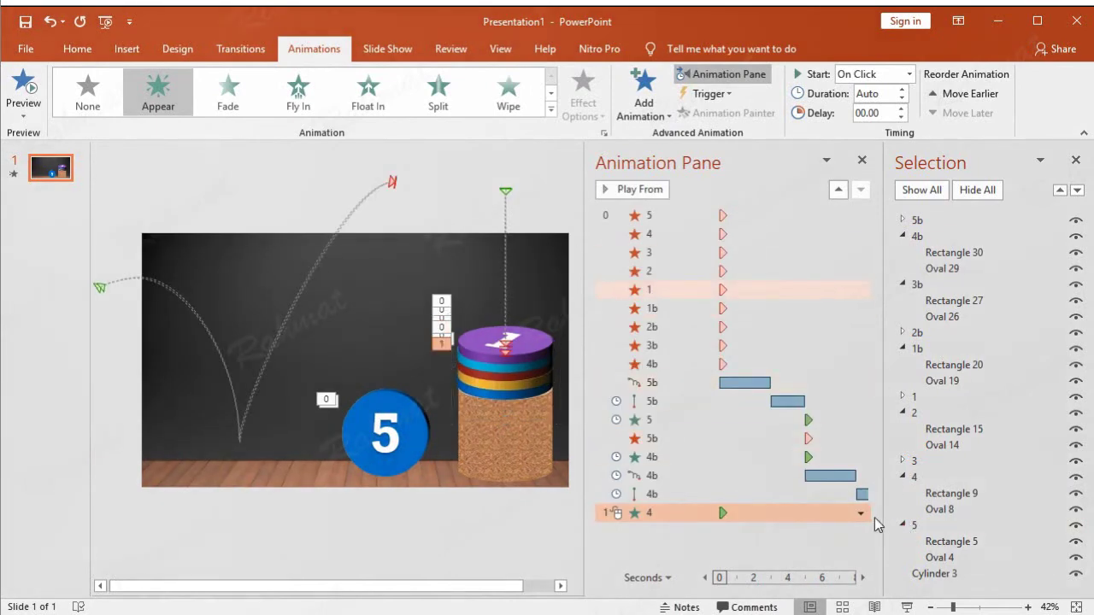
left_click(859, 513)
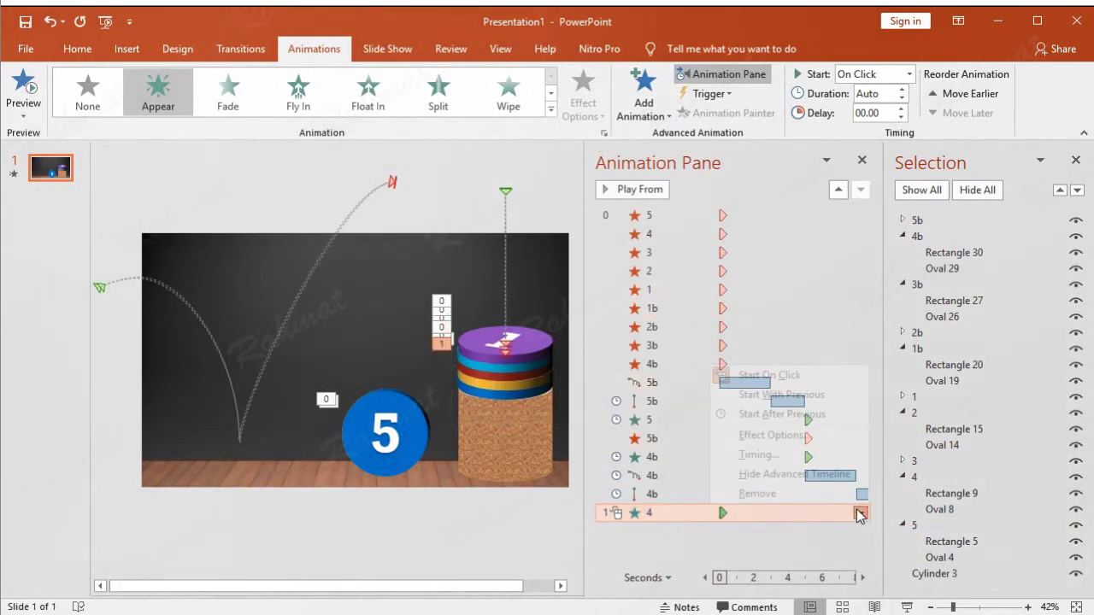
left_click(790, 457)
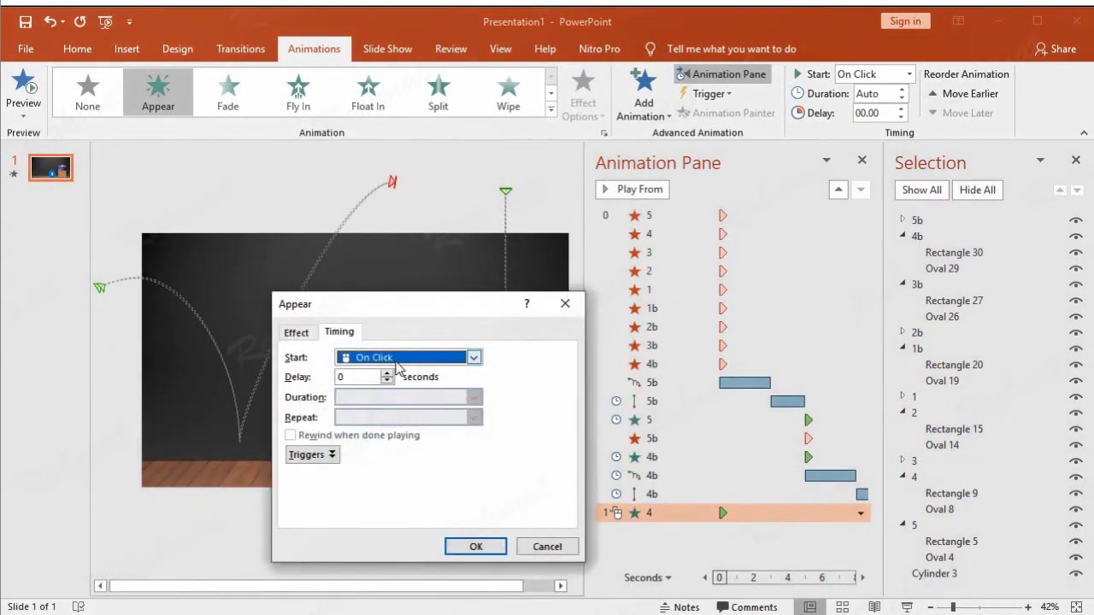
left_click(474, 357)
left_click(382, 405)
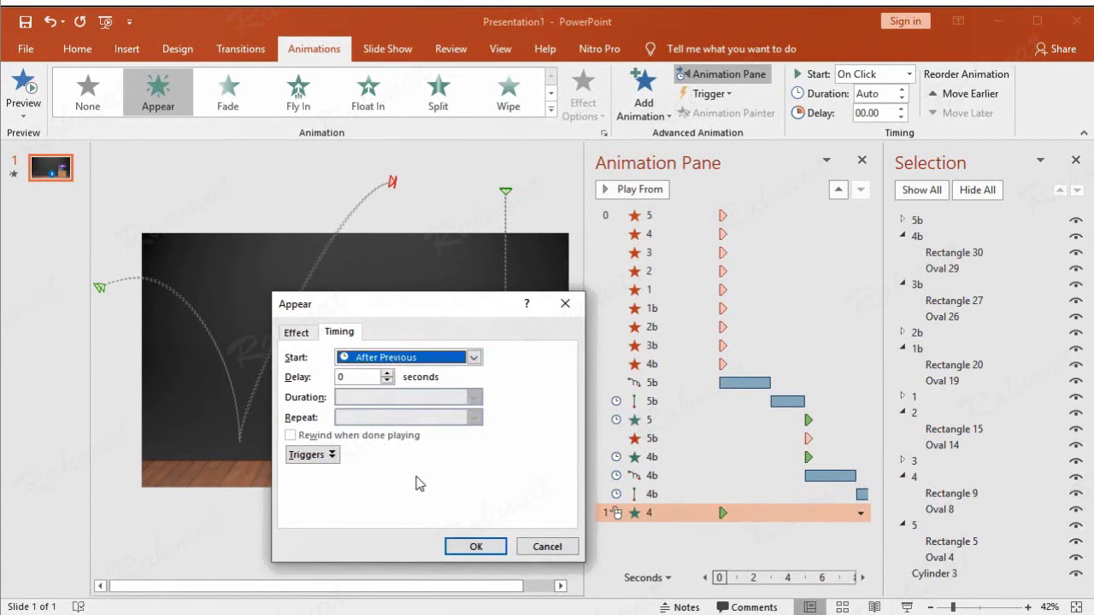
left_click(476, 546)
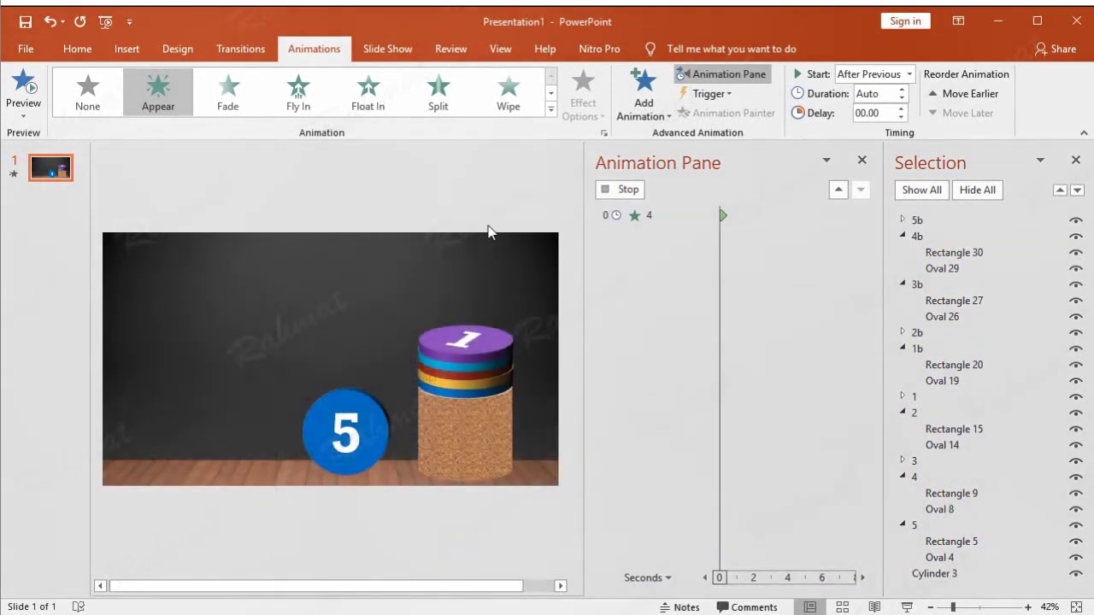
left_click(932, 239)
left_click(643, 96)
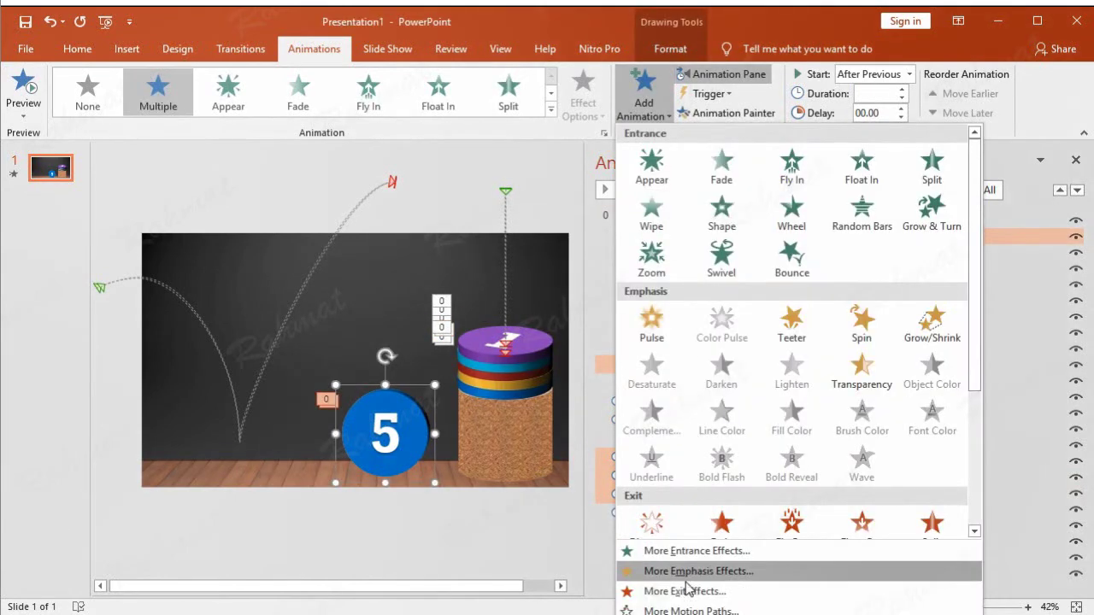
Add a Disappear exit effect to the 4b group.
left_click(684, 591)
left_click(573, 216)
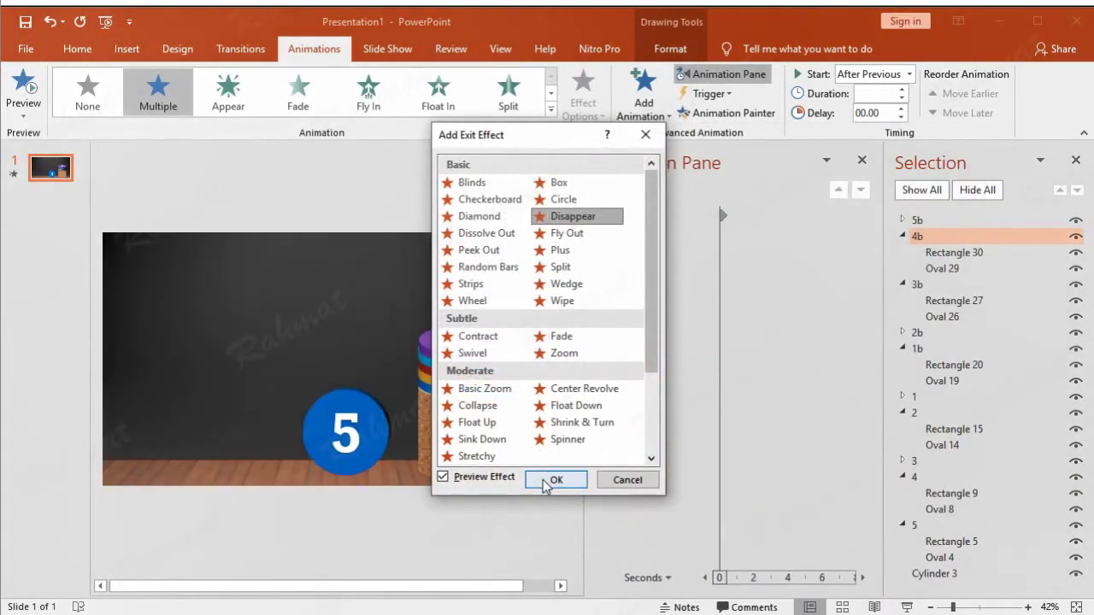
left_click(554, 480)
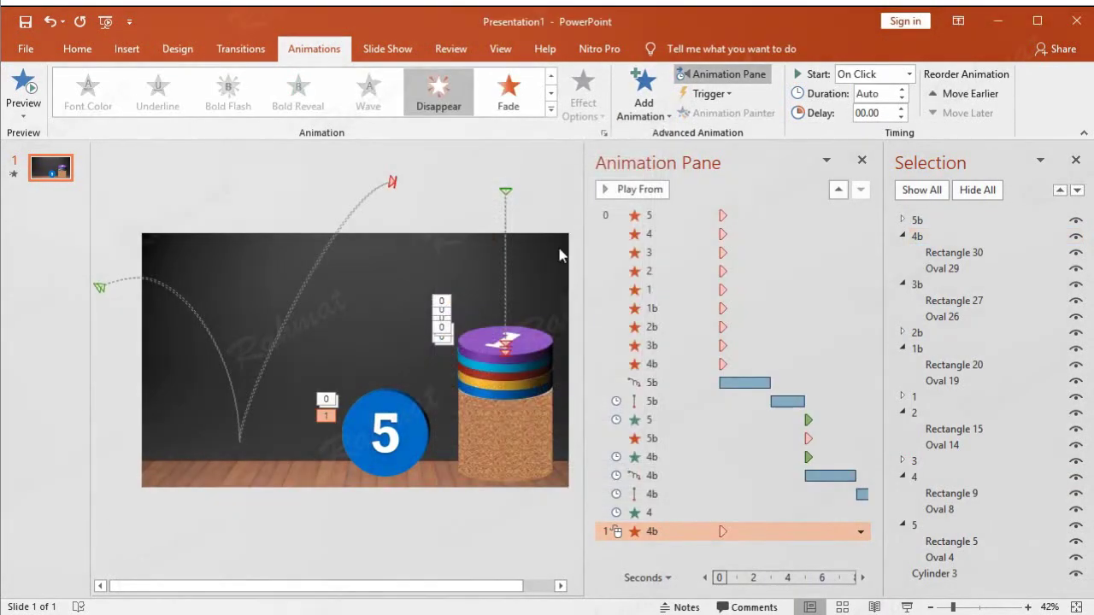
Set the 4b Disappear exit to start With Previous.
left_click(843, 531)
left_click(859, 532)
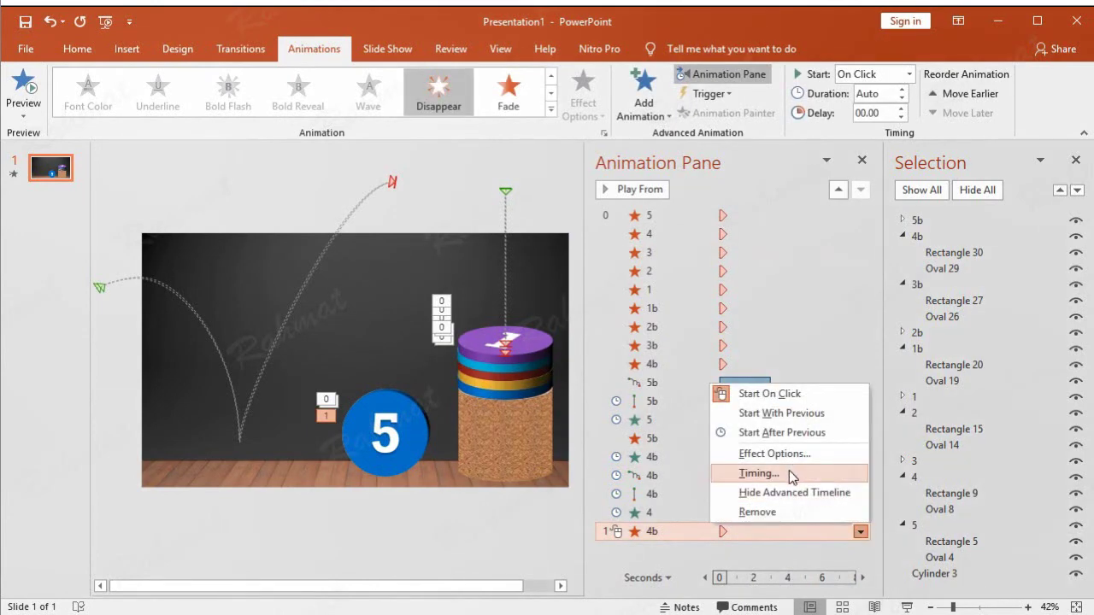
left_click(788, 472)
left_click(408, 357)
left_click(405, 385)
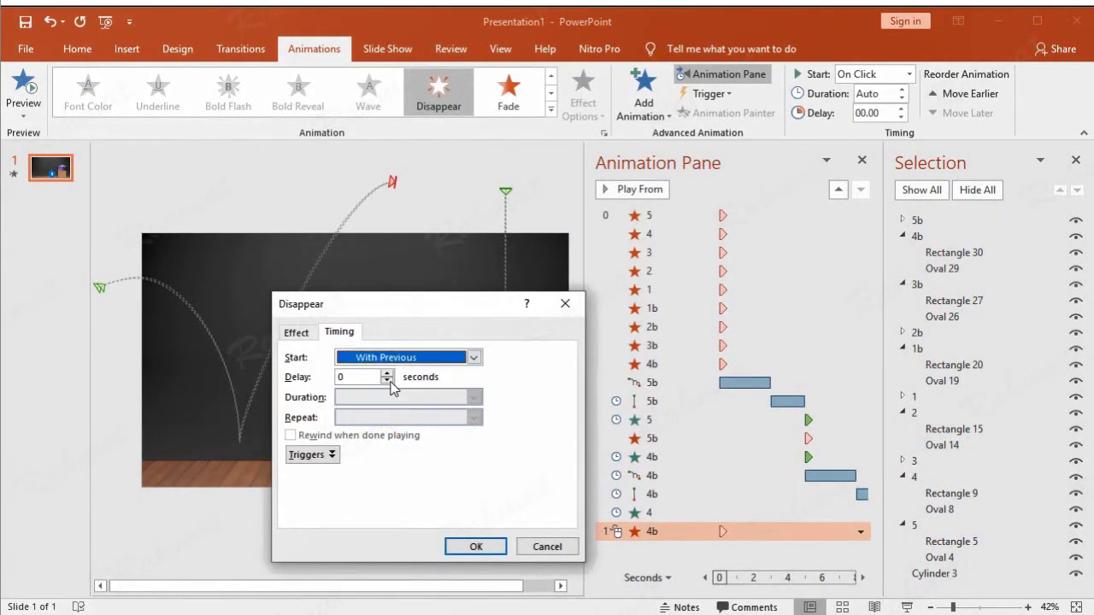
left_click(457, 549)
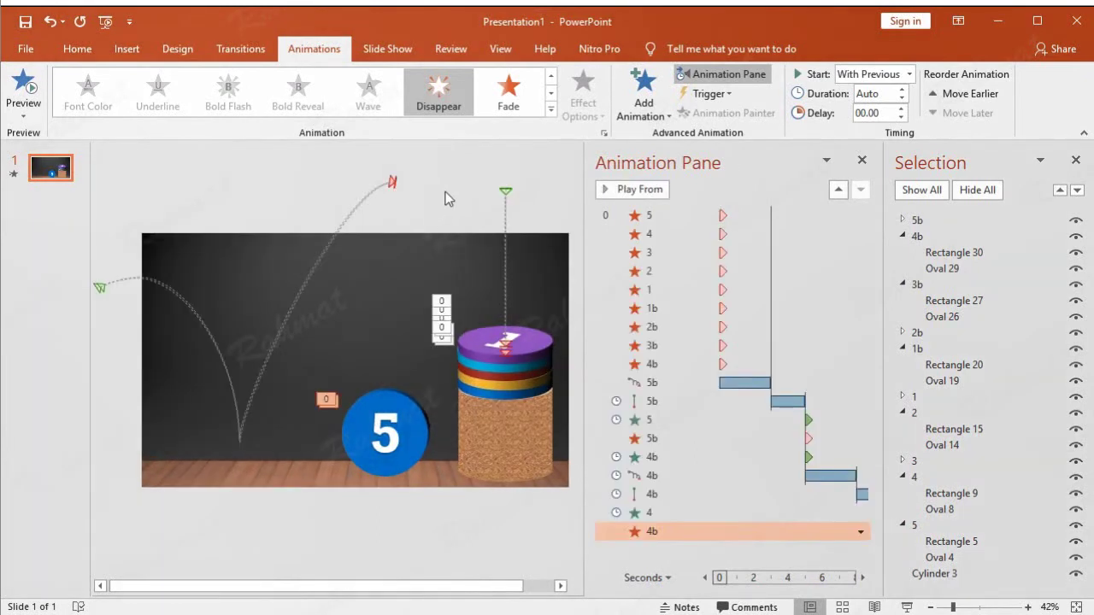
left_click(850, 532)
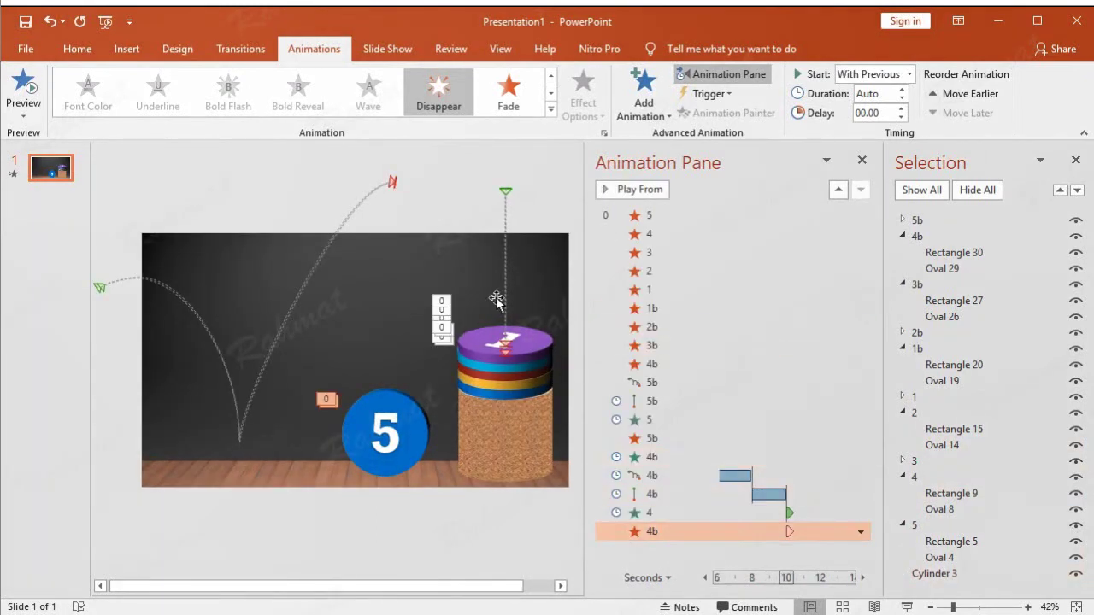
left_click(453, 178)
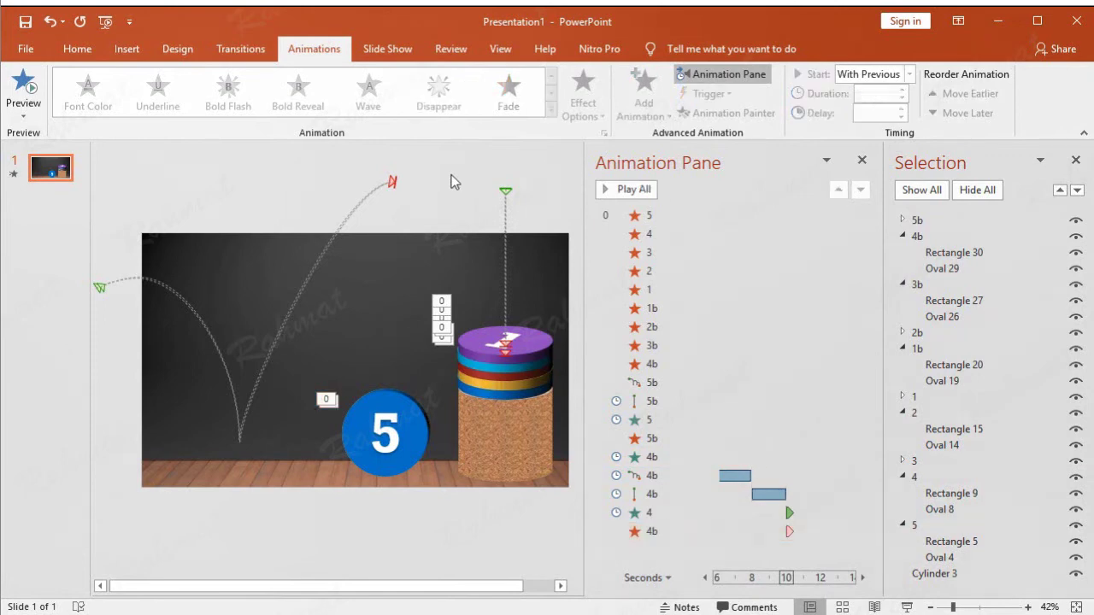
left_click(954, 290)
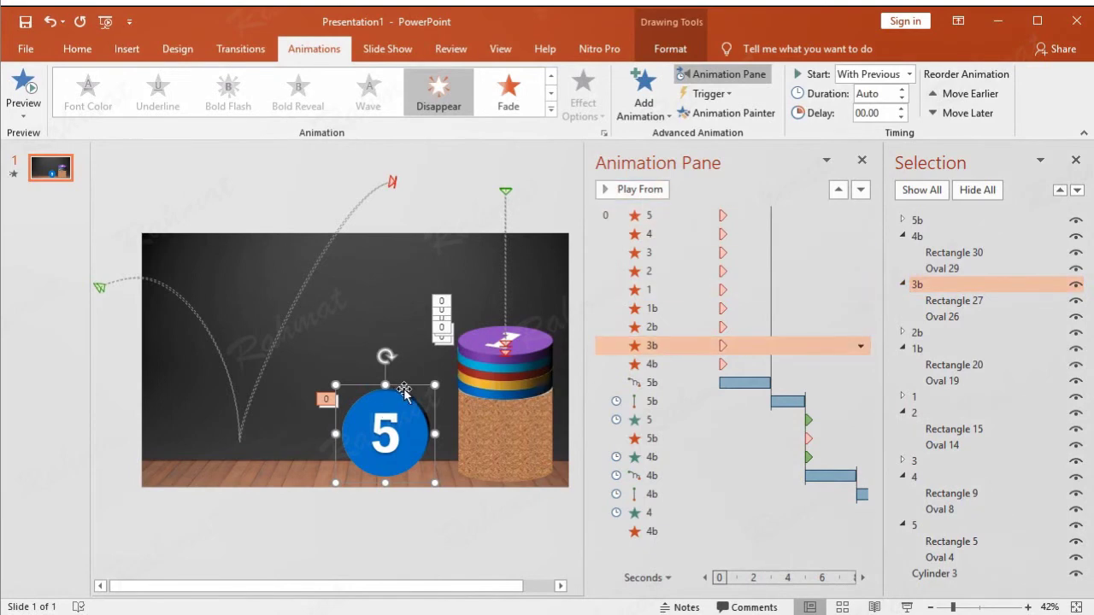
Give the 3b group an Appear entrance set to start After Previous.
left_click_drag(404, 389, 404, 314)
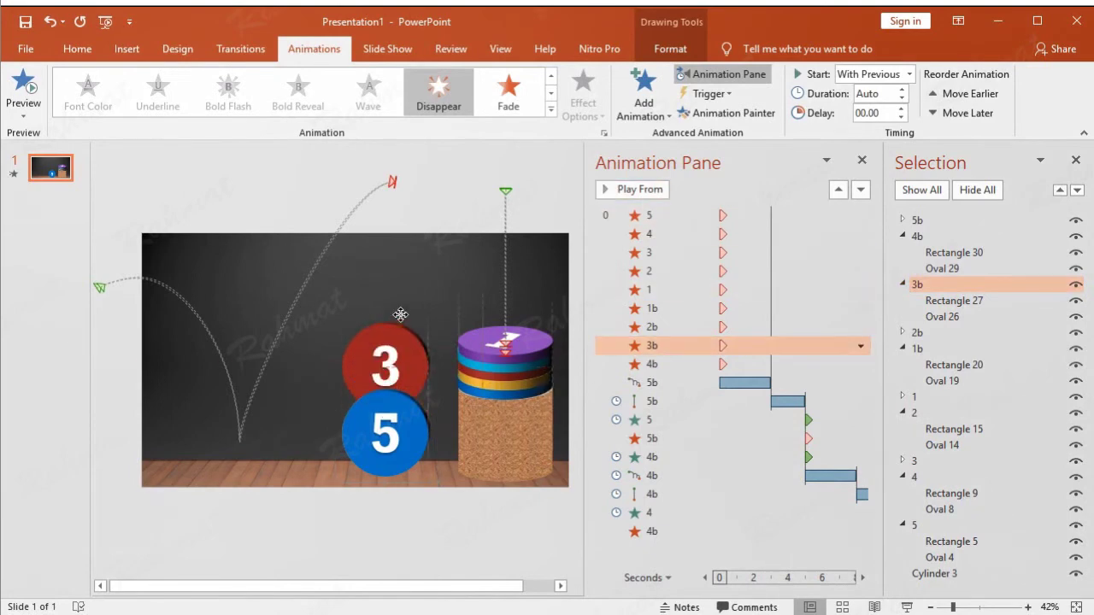
left_click(48, 24)
left_click(643, 94)
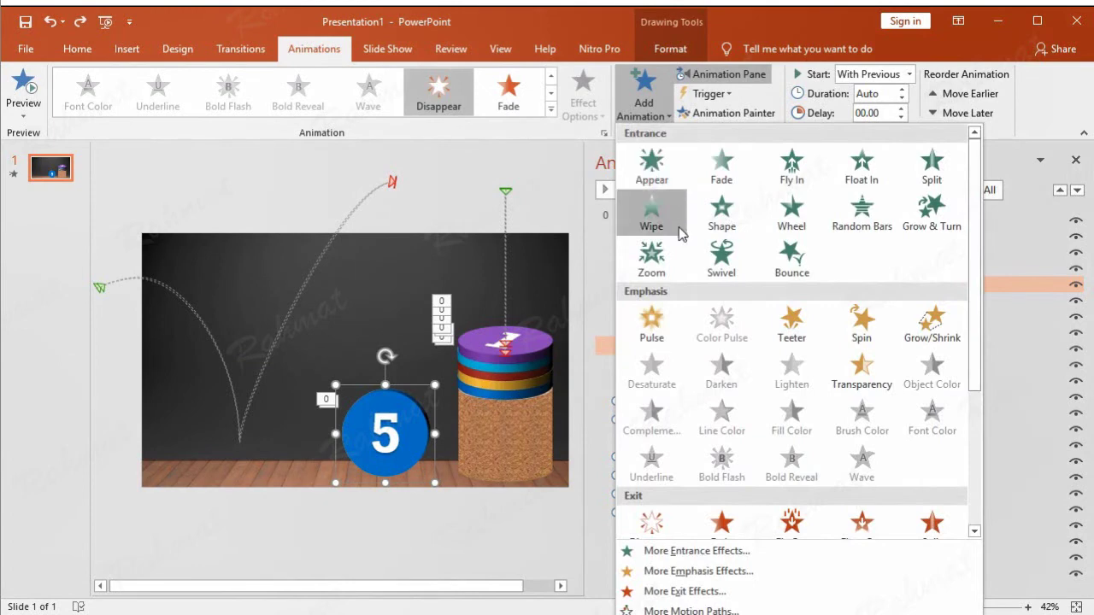
left_click(651, 164)
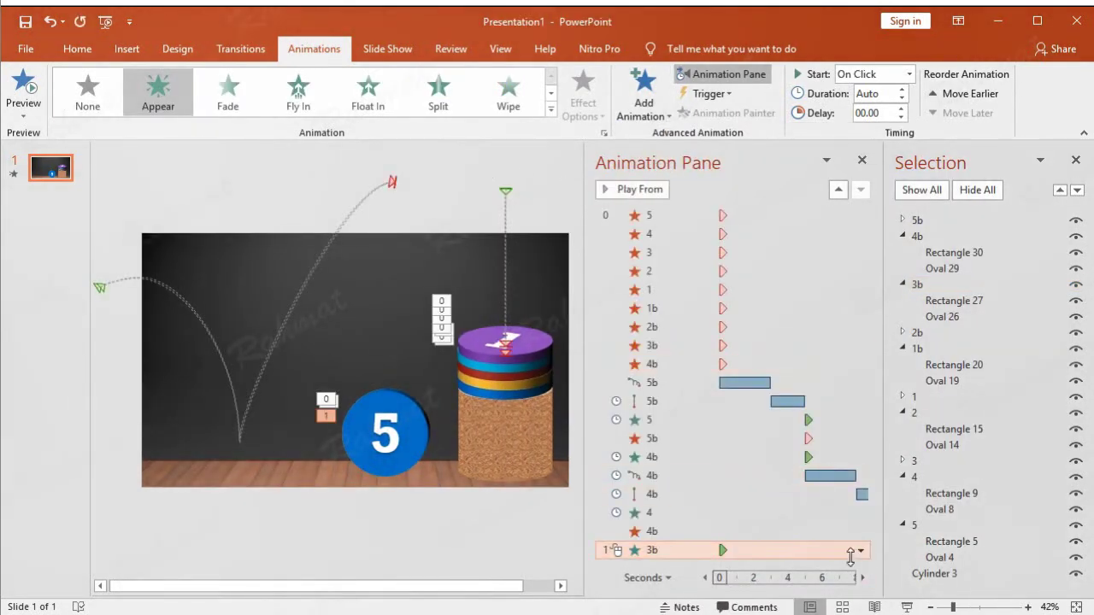
left_click(861, 550)
left_click(805, 499)
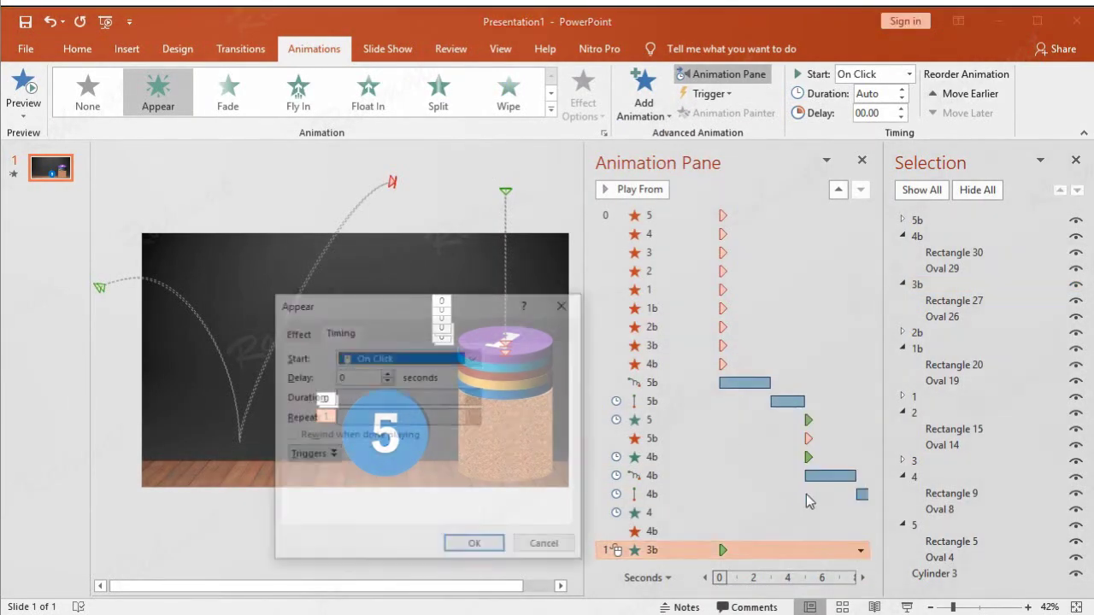
left_click(473, 357)
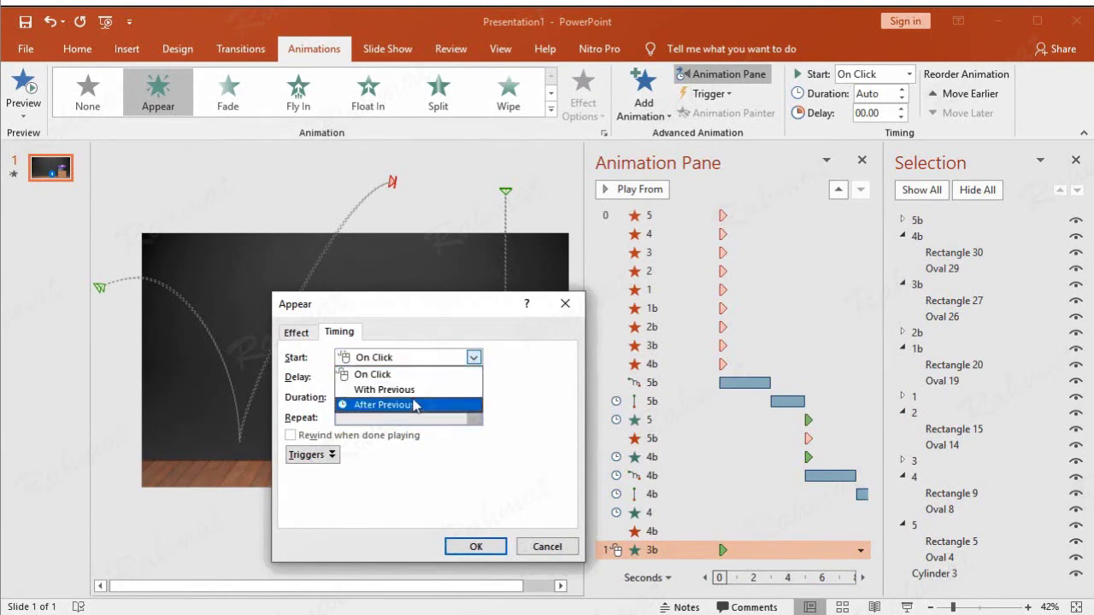
left_click(382, 400)
left_click(469, 548)
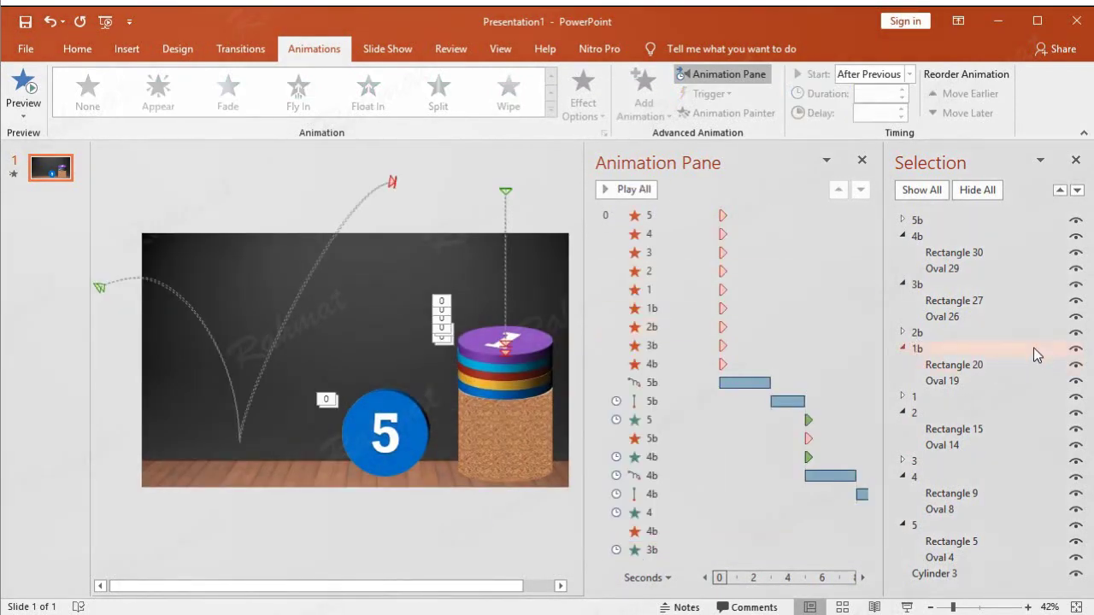
left_click(938, 282)
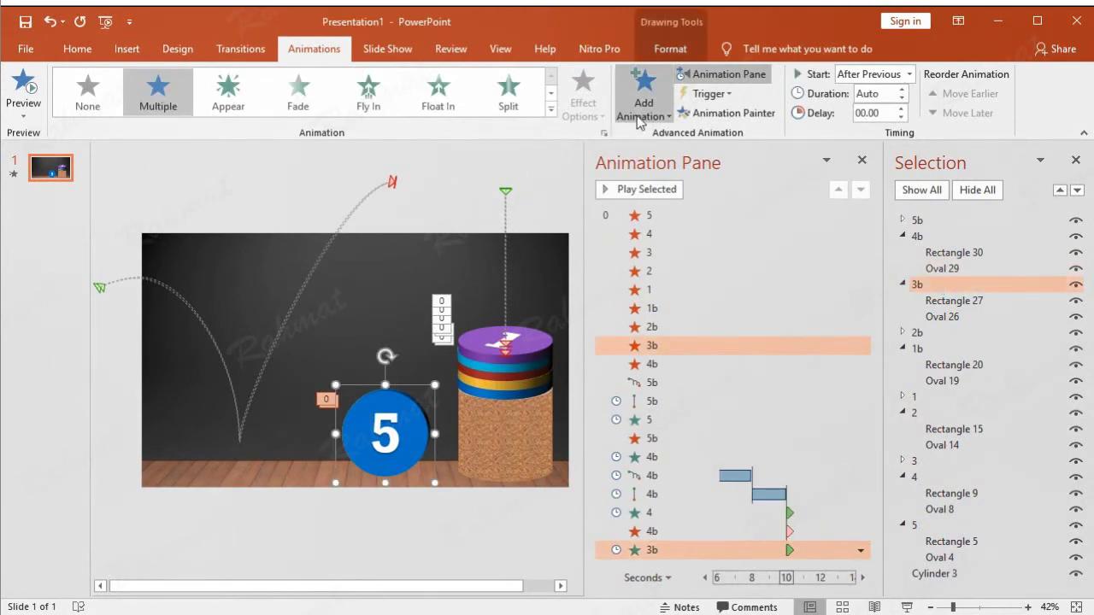
Add a Bounce Right motion path to ball 3, moved to the upper left and stretched wider and taller.
left_click(645, 109)
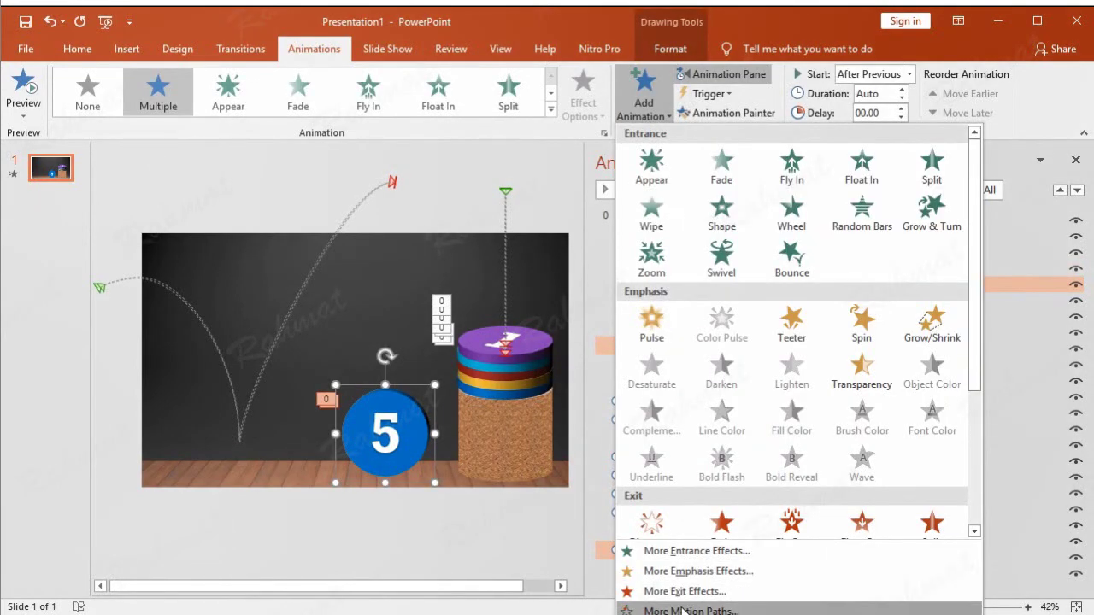
left_click(675, 610)
left_click(591, 385)
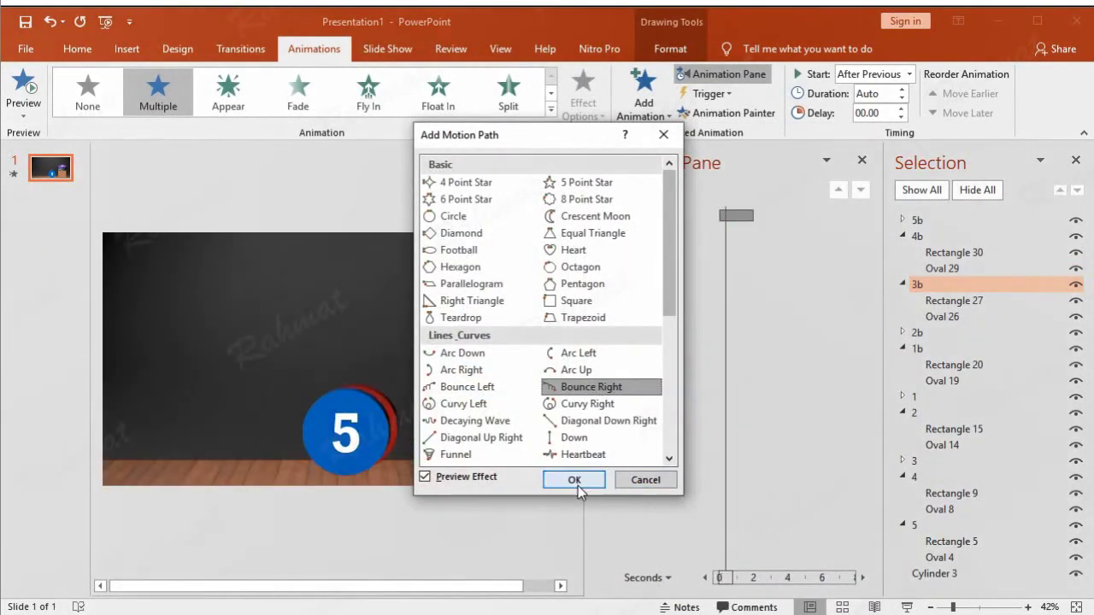
left_click(574, 478)
left_click_drag(237, 586, 233, 586)
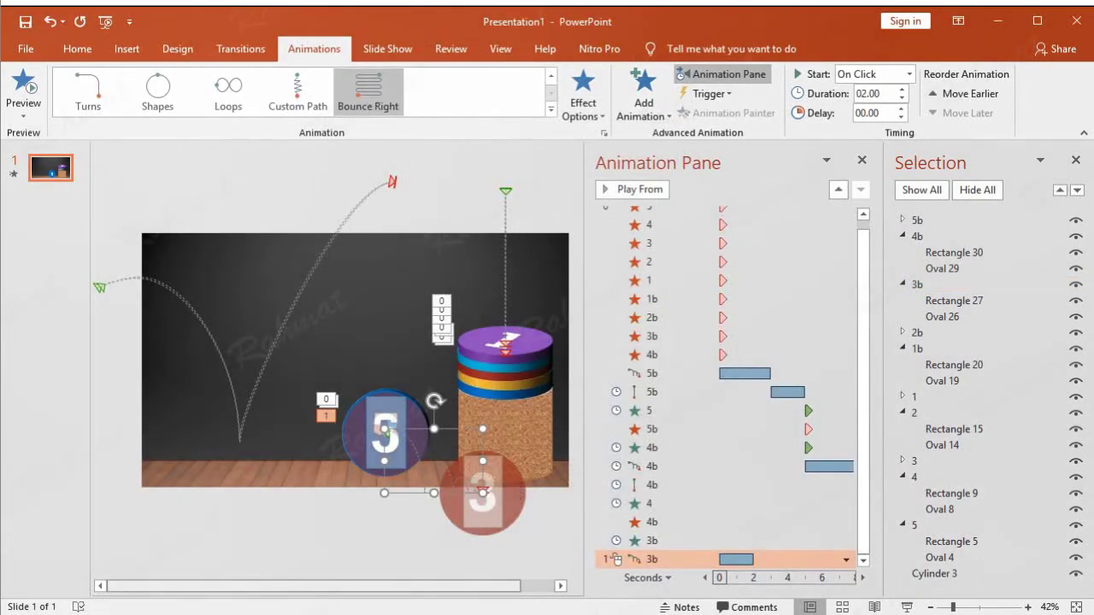
left_click_drag(422, 433, 152, 279)
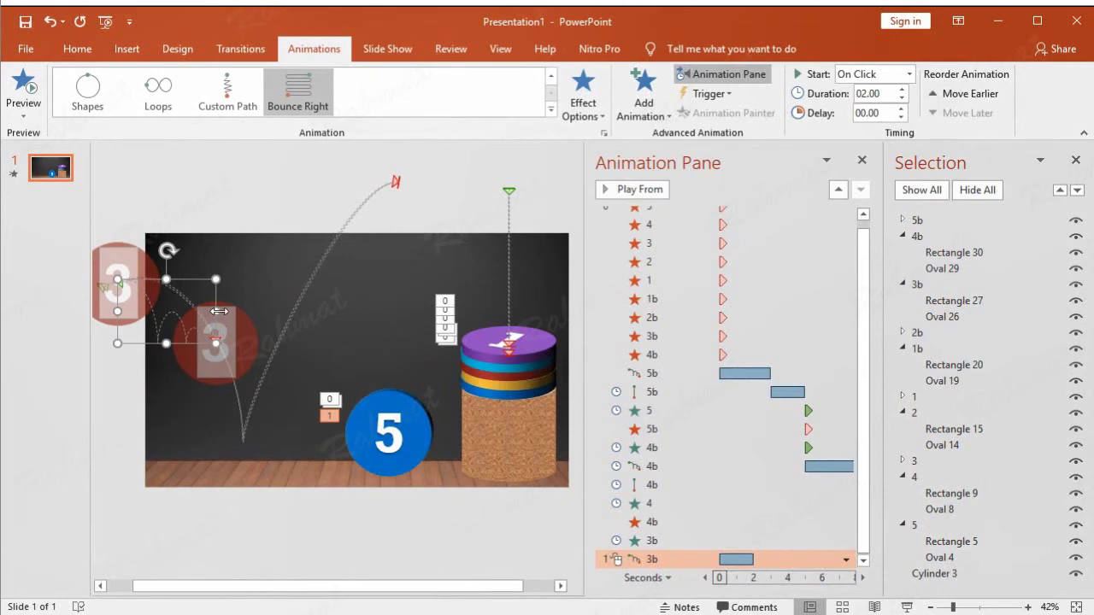
left_click_drag(219, 312, 346, 312)
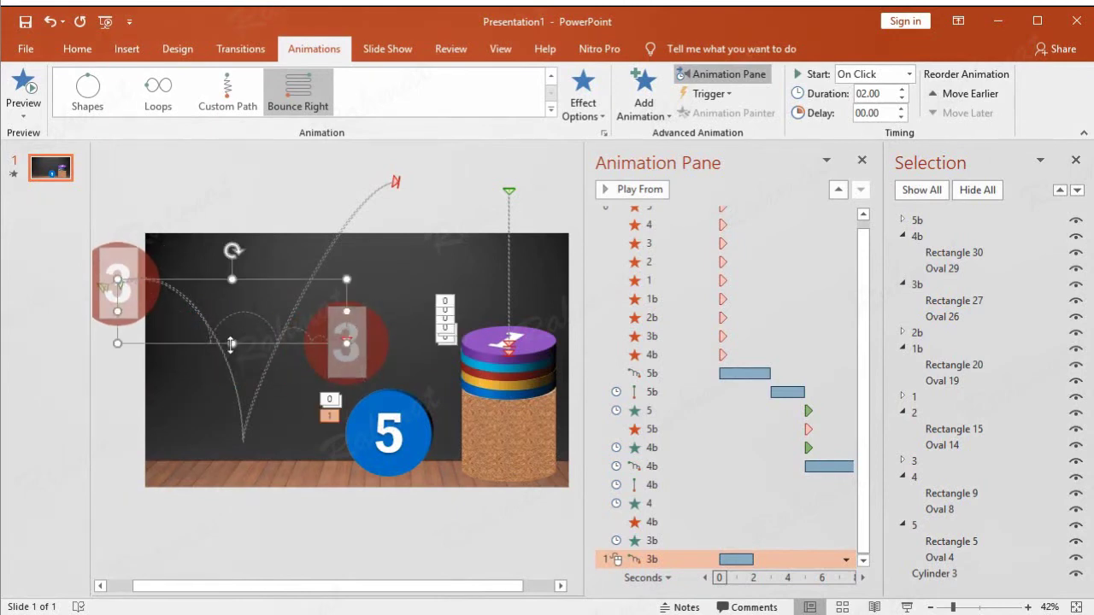
left_click_drag(230, 344, 254, 444)
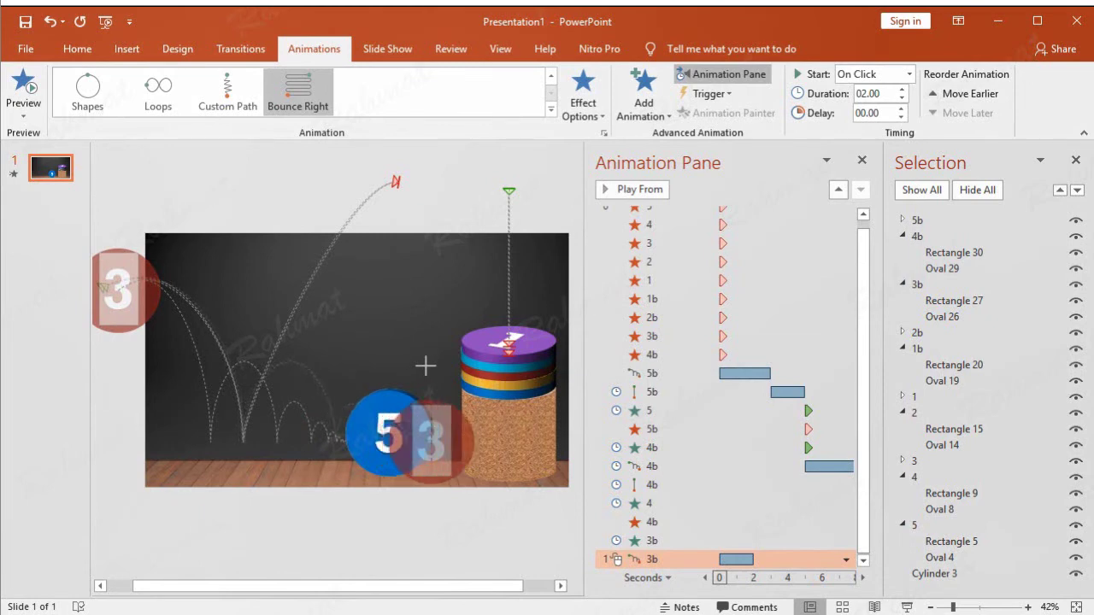
Delete the extra bounce points from the 3b path with Edit Points, leaving one bounce.
right_click(383, 282)
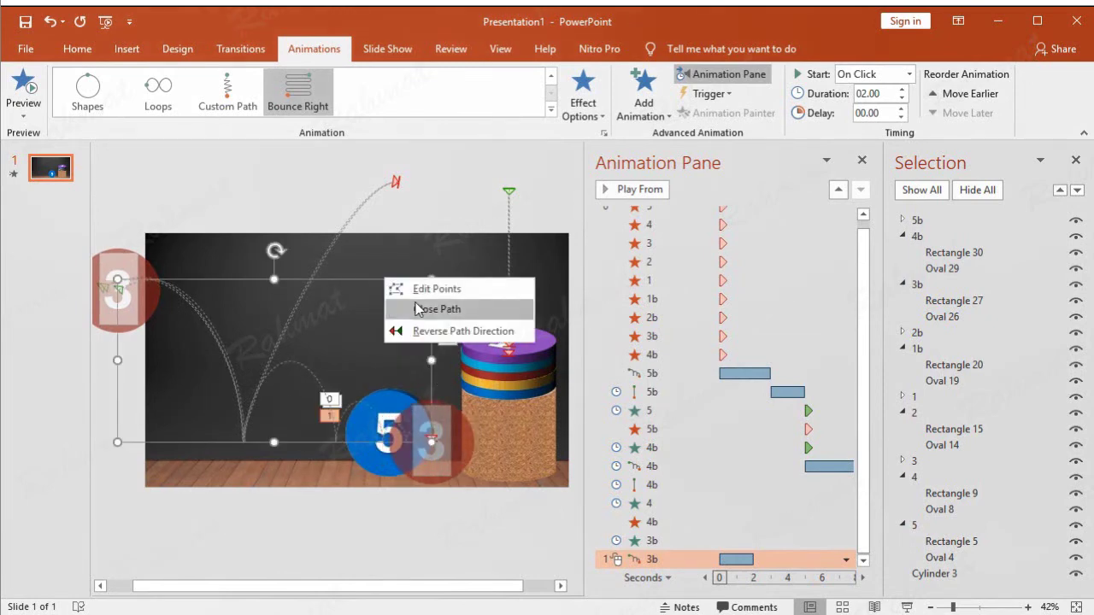
left_click(410, 290)
right_click(429, 441)
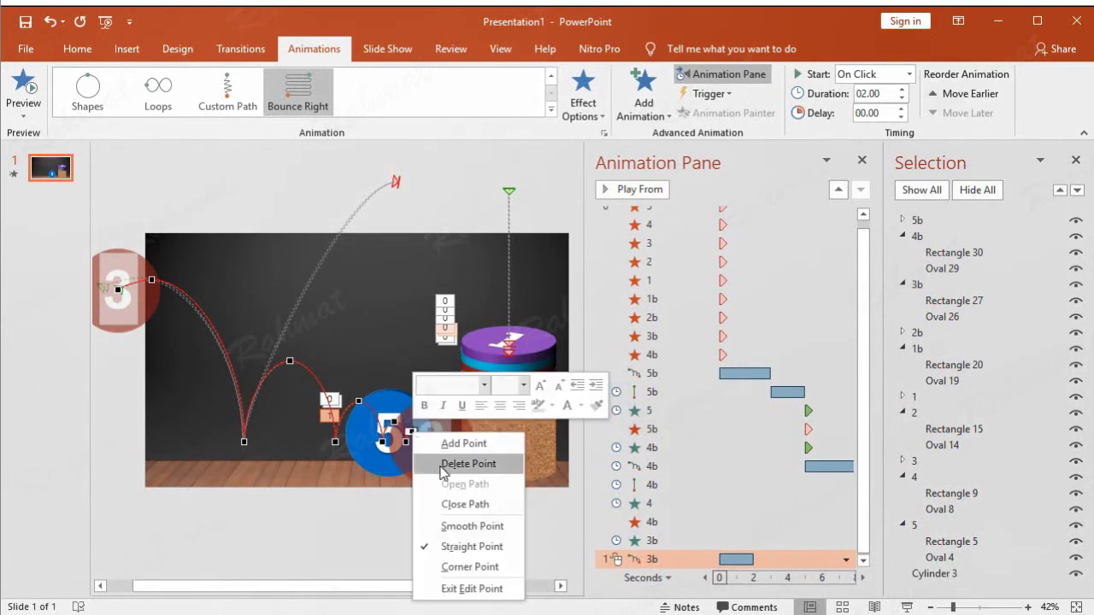
left_click(440, 465)
right_click(427, 440)
left_click(453, 472)
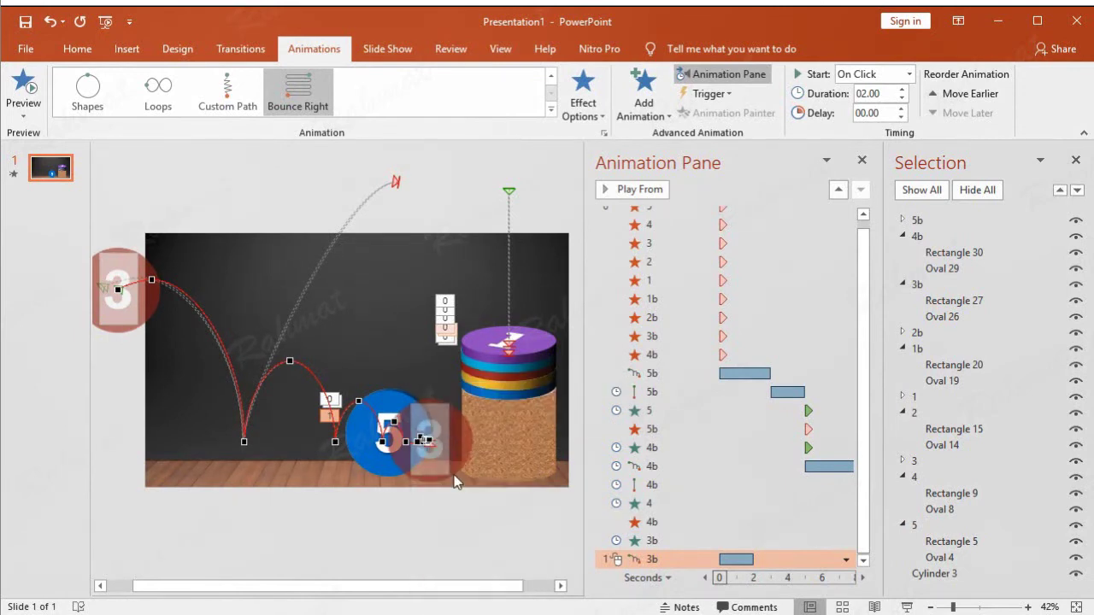
right_click(427, 440)
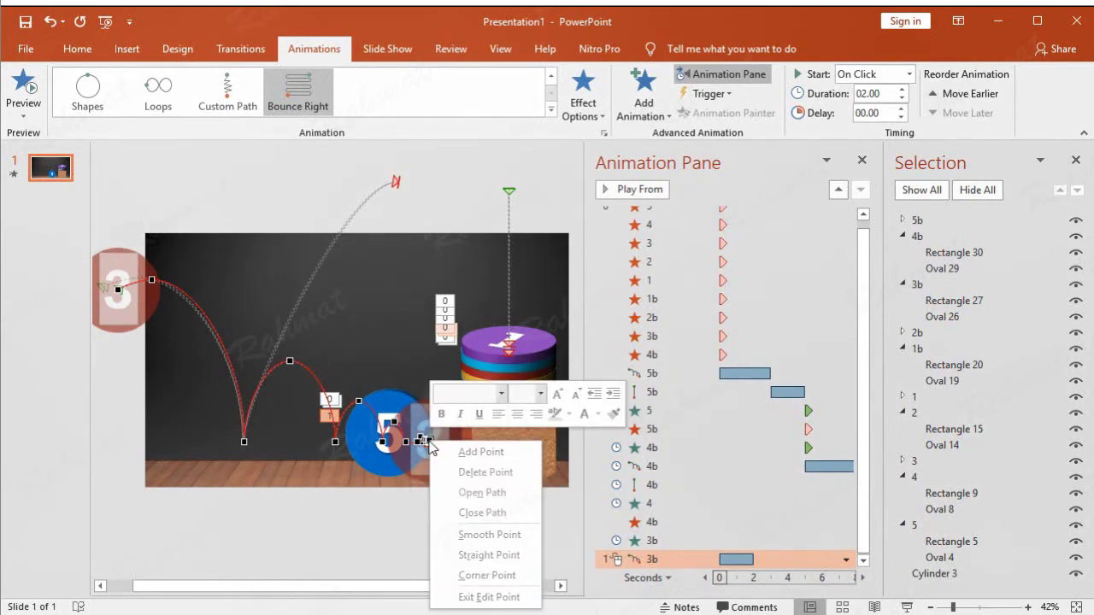
left_click(436, 466)
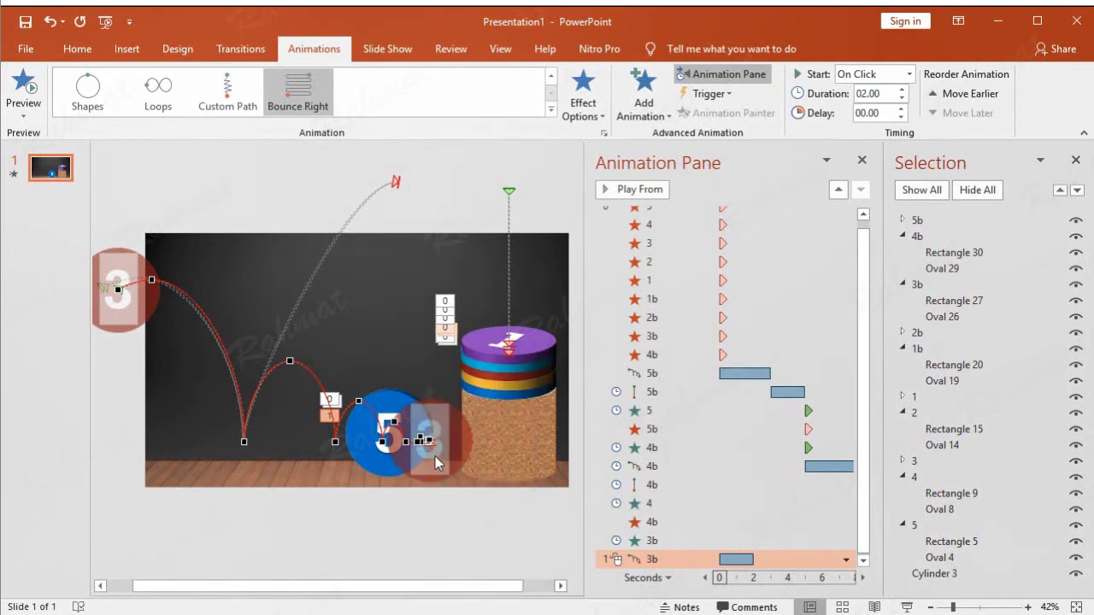
right_click(427, 441)
left_click(427, 453)
right_click(424, 440)
left_click(431, 470)
right_click(424, 440)
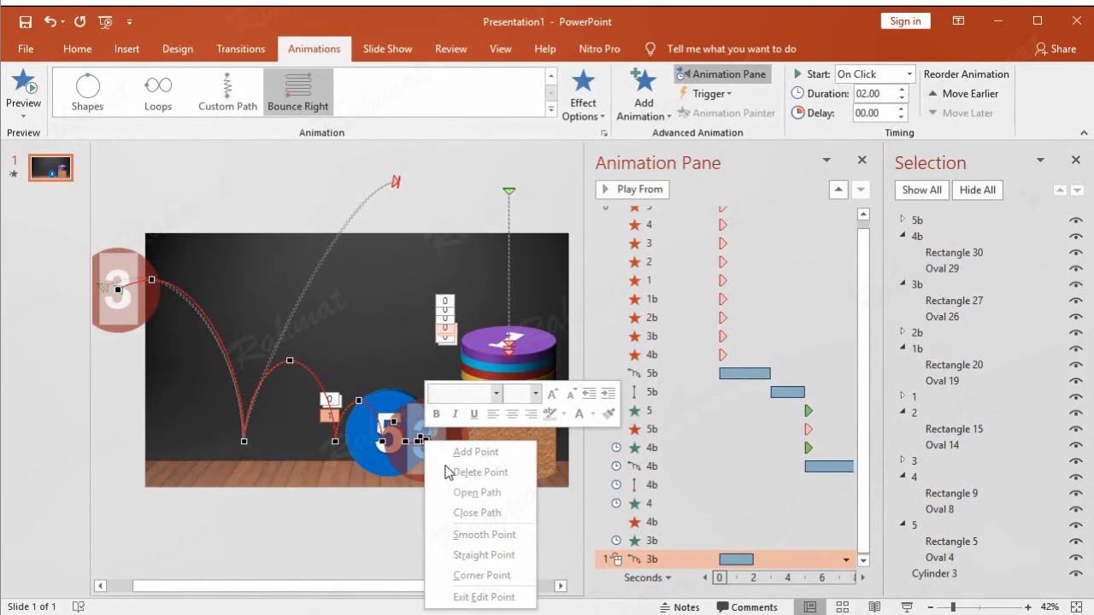
right_click(424, 441)
left_click(440, 470)
right_click(427, 443)
left_click(452, 468)
right_click(423, 441)
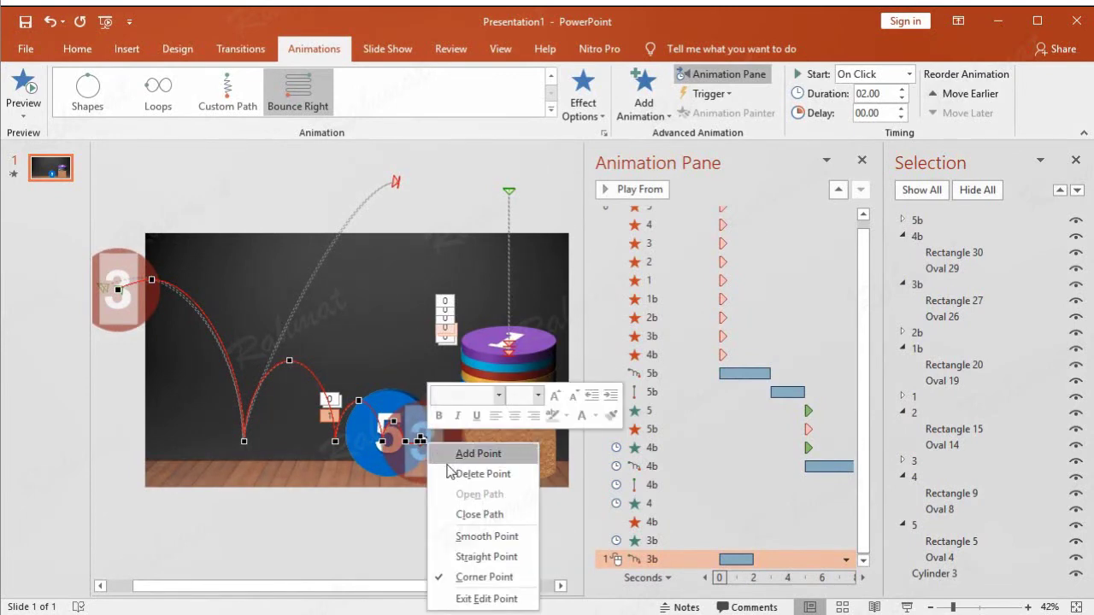
left_click(452, 474)
right_click(423, 441)
left_click(452, 474)
right_click(421, 442)
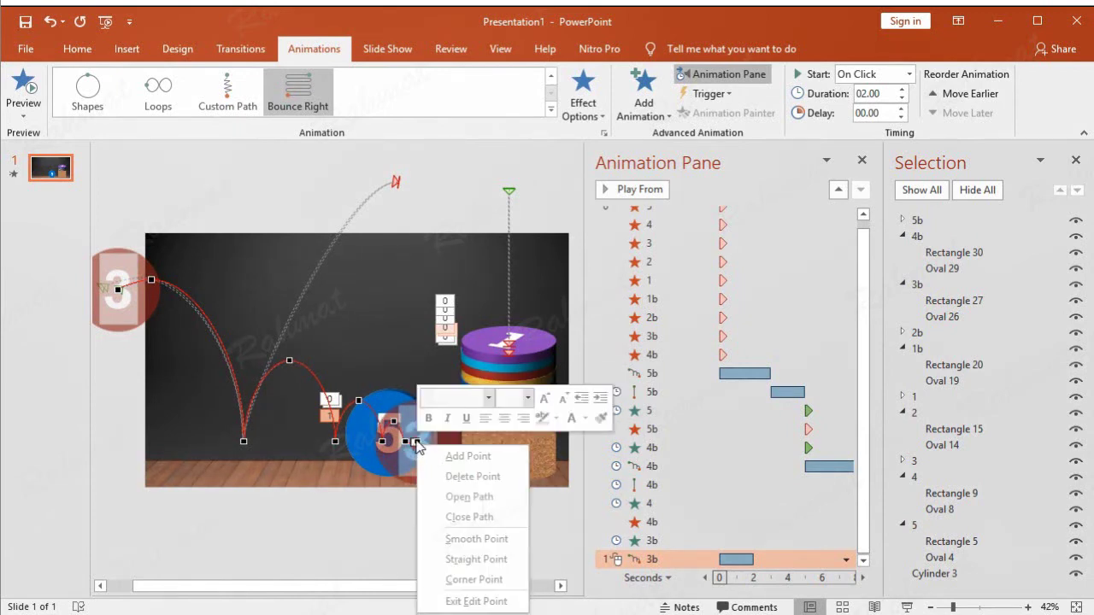
left_click(435, 475)
right_click(388, 432)
left_click(427, 464)
right_click(374, 416)
left_click(423, 447)
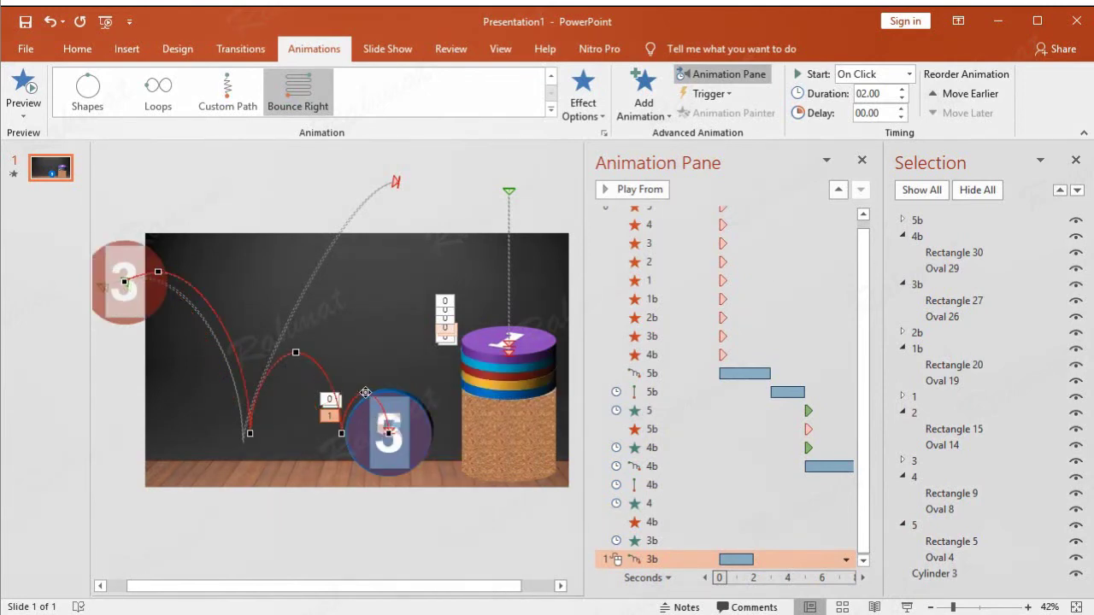
right_click(388, 432)
left_click(423, 464)
right_click(366, 395)
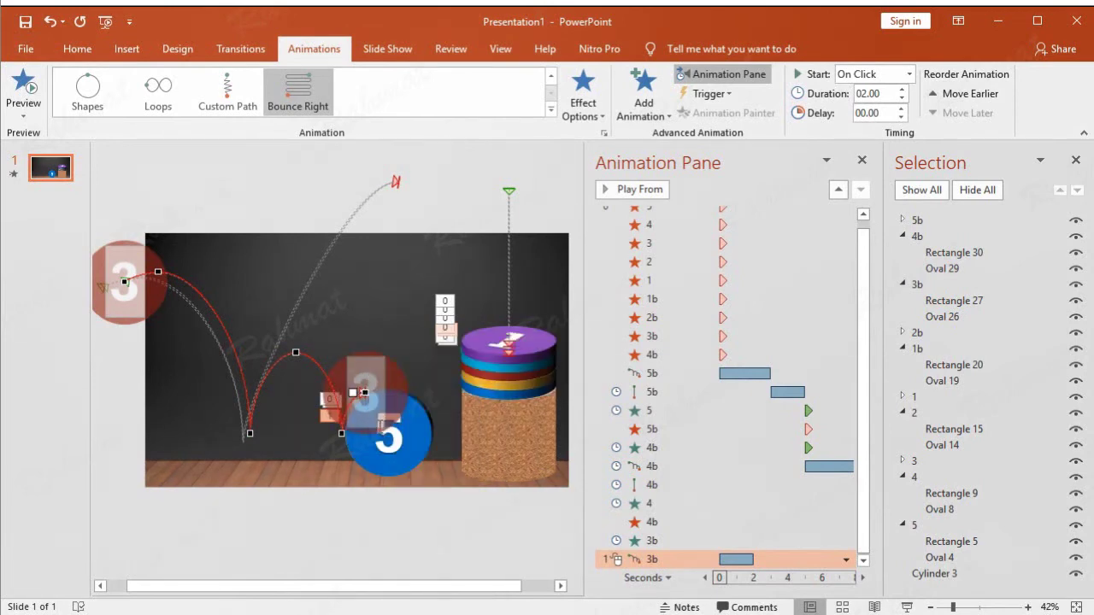
left_click(423, 427)
right_click(340, 434)
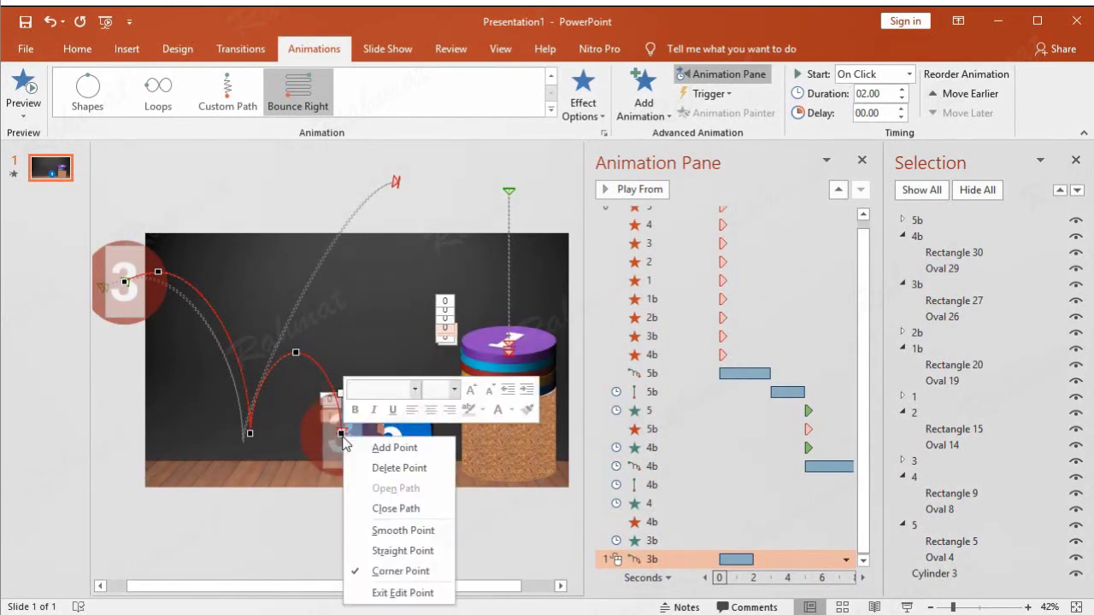
left_click(382, 468)
Nudge the 3b bounce path slightly to the left.
left_click(224, 308)
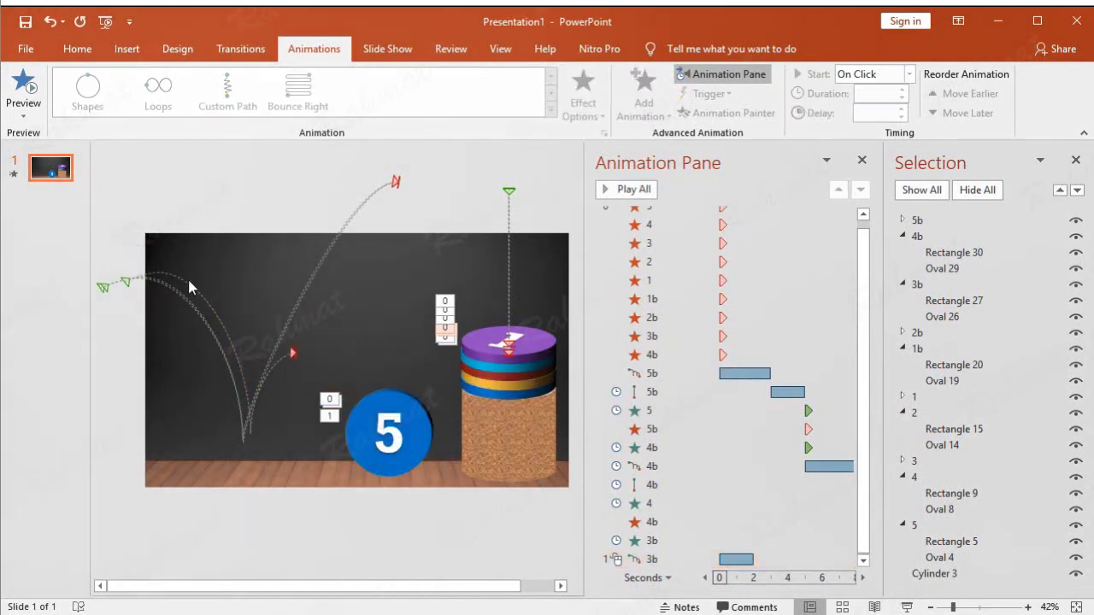
left_click(187, 286)
left_click_drag(187, 275, 187, 280)
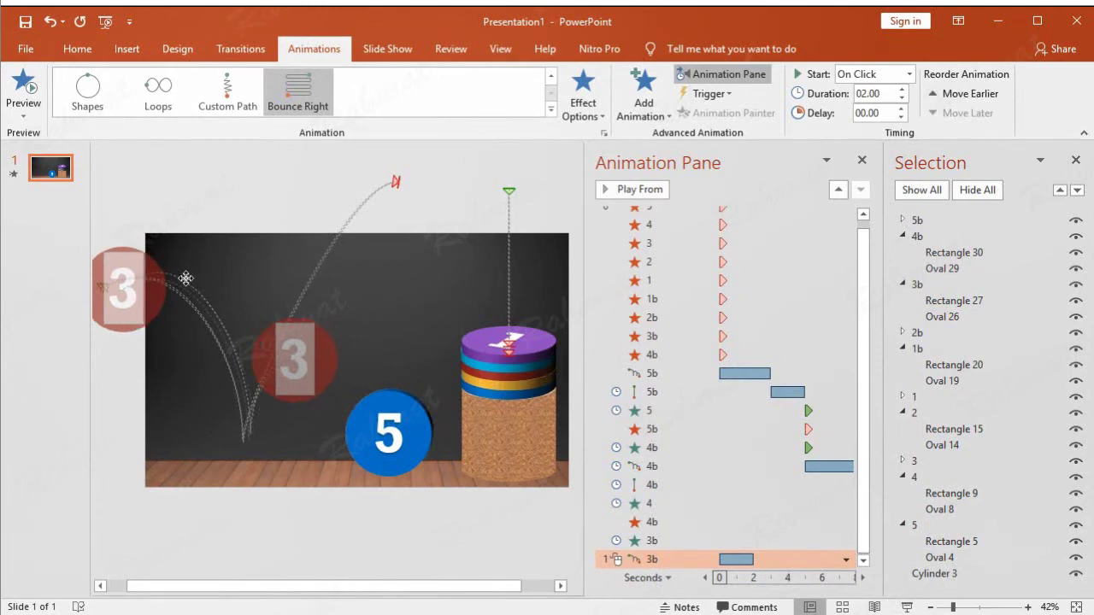
key("Left")
key("Left")
key("Left")
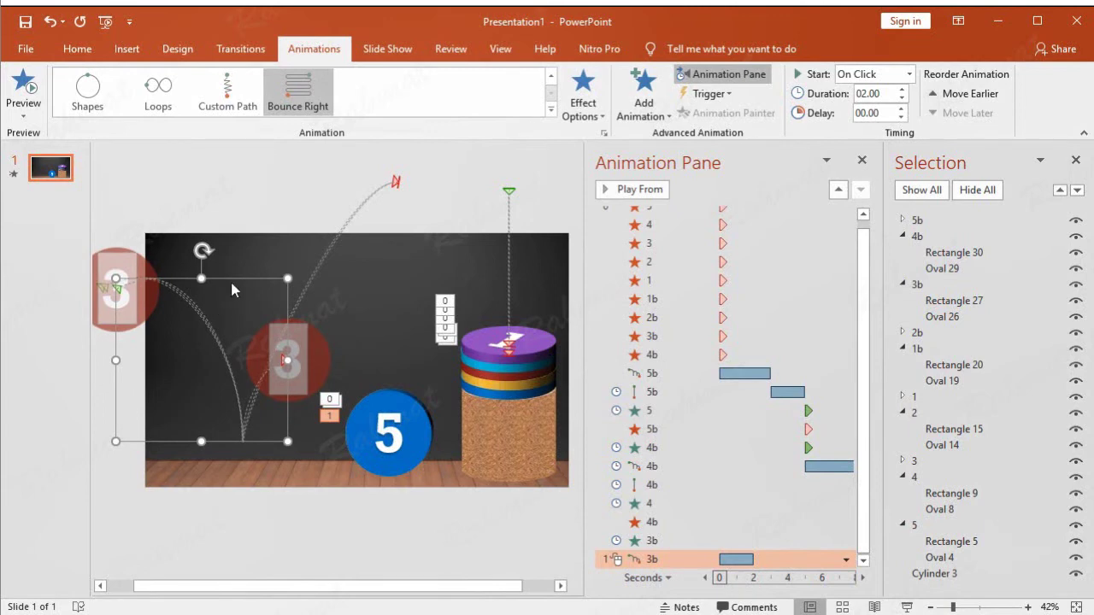
Drag the path's end point above the slide's top edge and round its top curve.
right_click(230, 291)
left_click(261, 288)
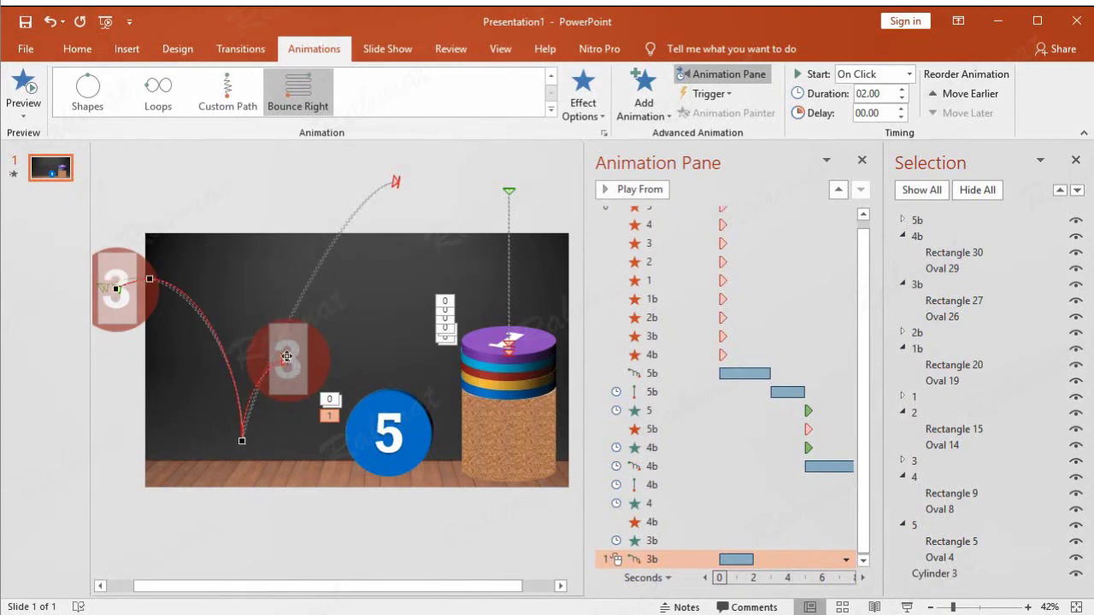
left_click_drag(287, 361, 395, 183)
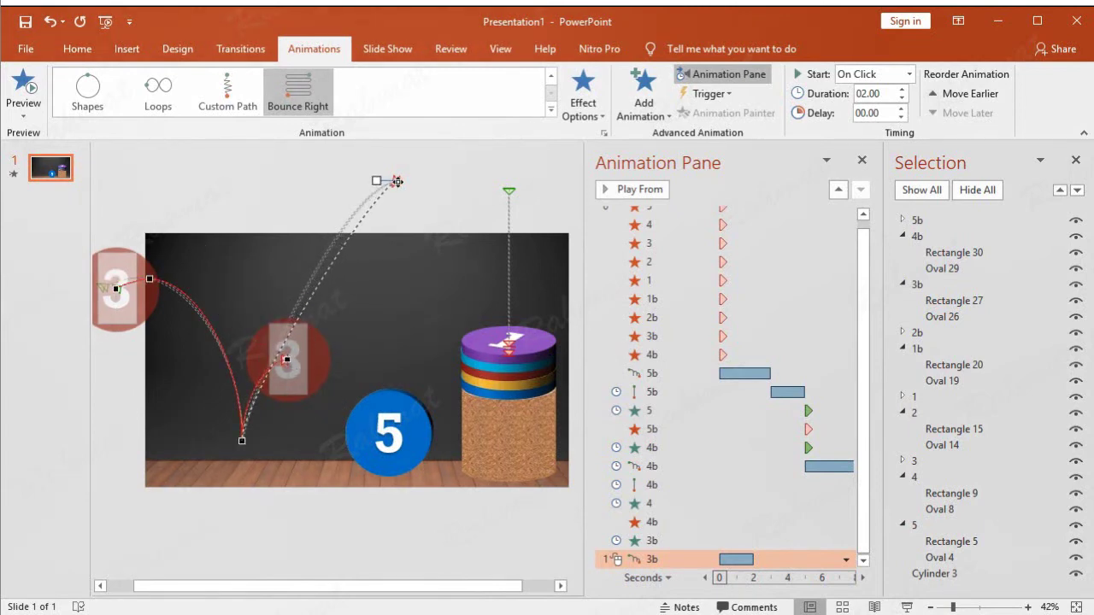
left_click_drag(375, 200, 350, 197)
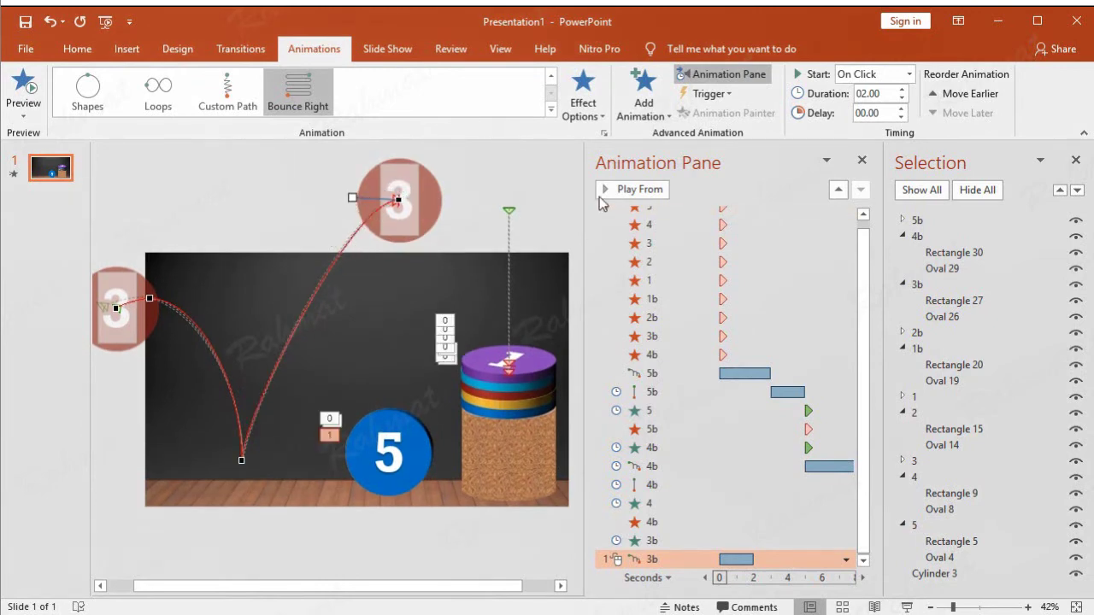
left_click(512, 164)
left_click(810, 557)
Set the 3b Bounce Right path to start After Previous with a 3-second duration.
left_click(845, 559)
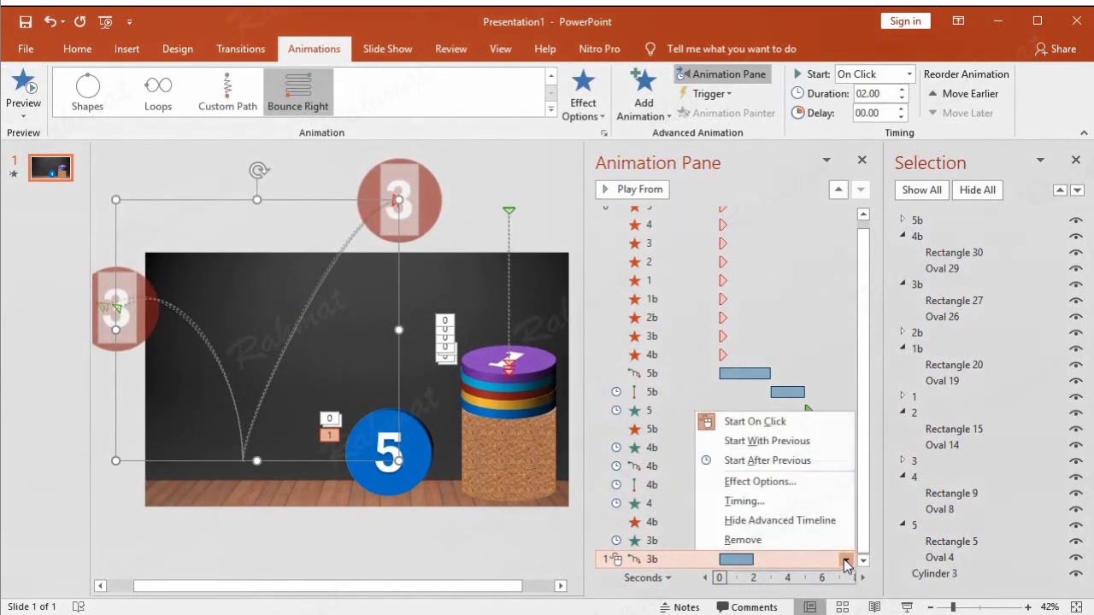
left_click(767, 500)
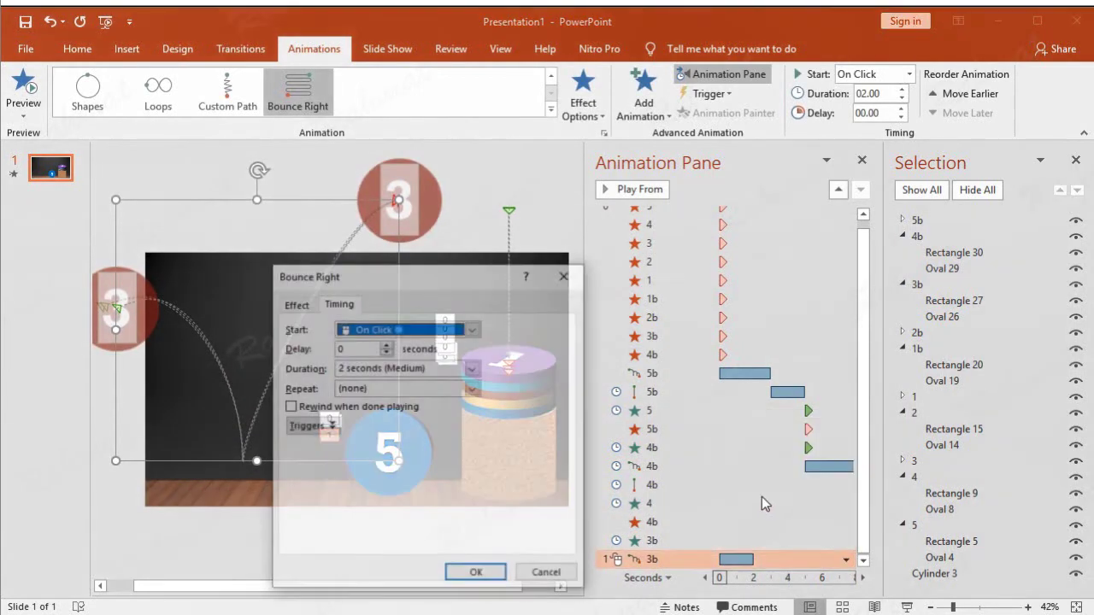
left_click(447, 332)
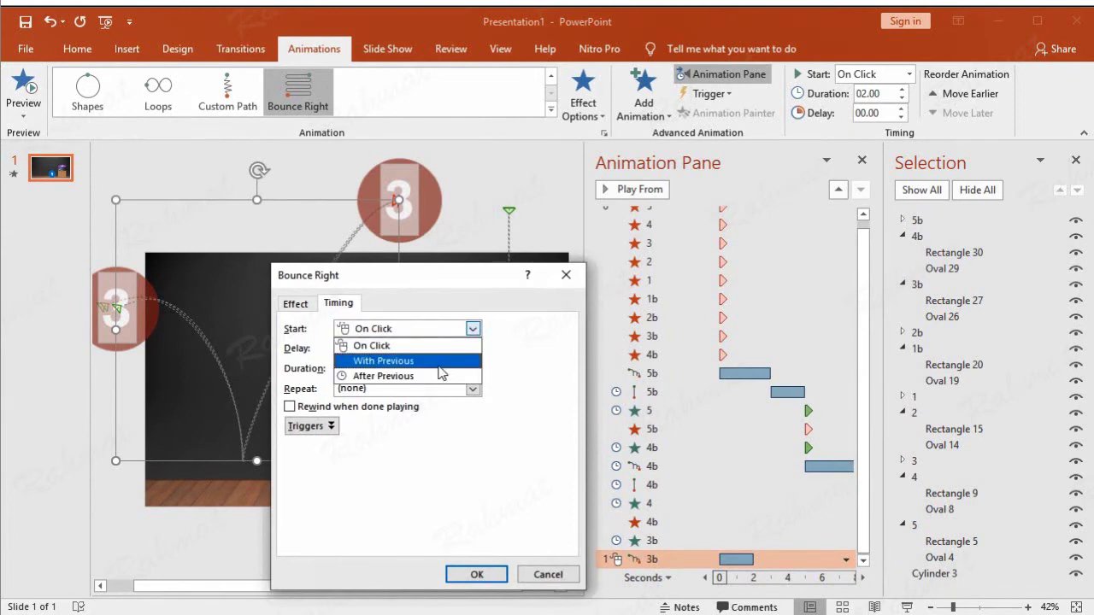
left_click(434, 376)
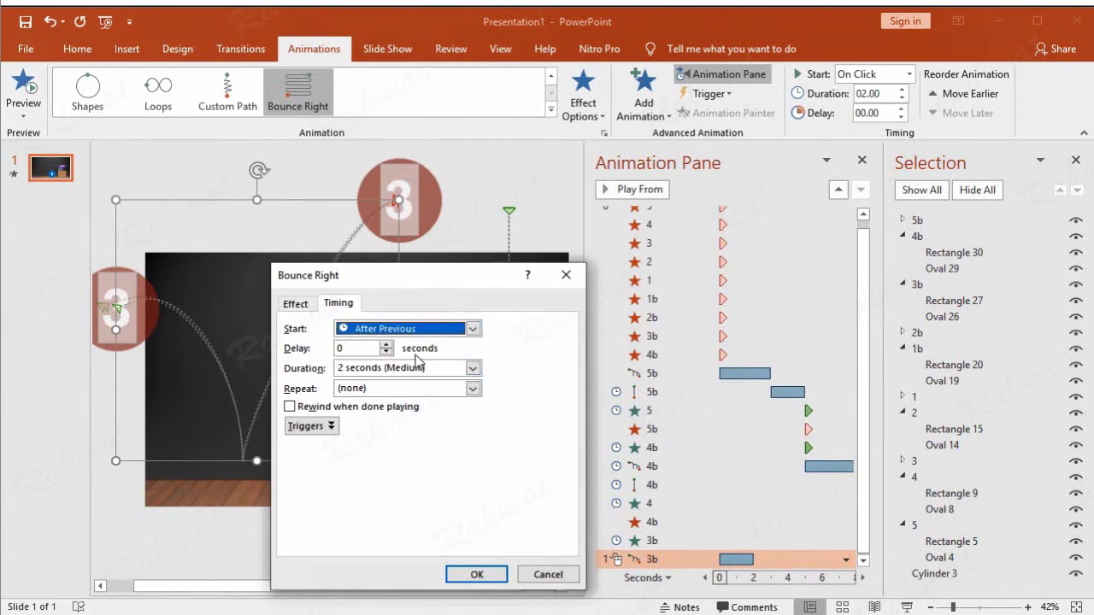
left_click(473, 369)
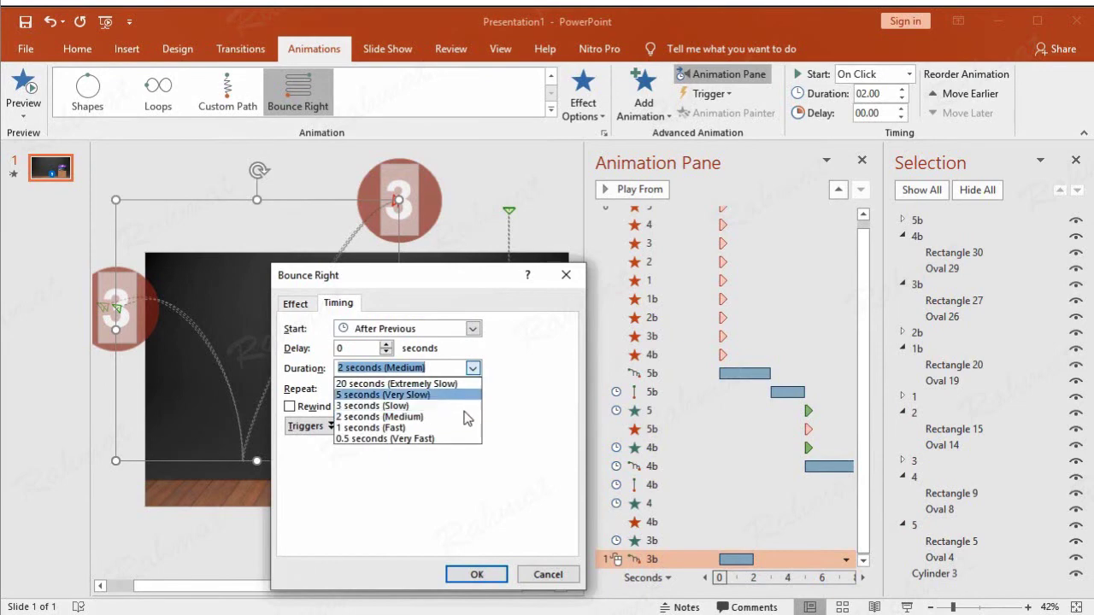
left_click(469, 407)
left_click(304, 308)
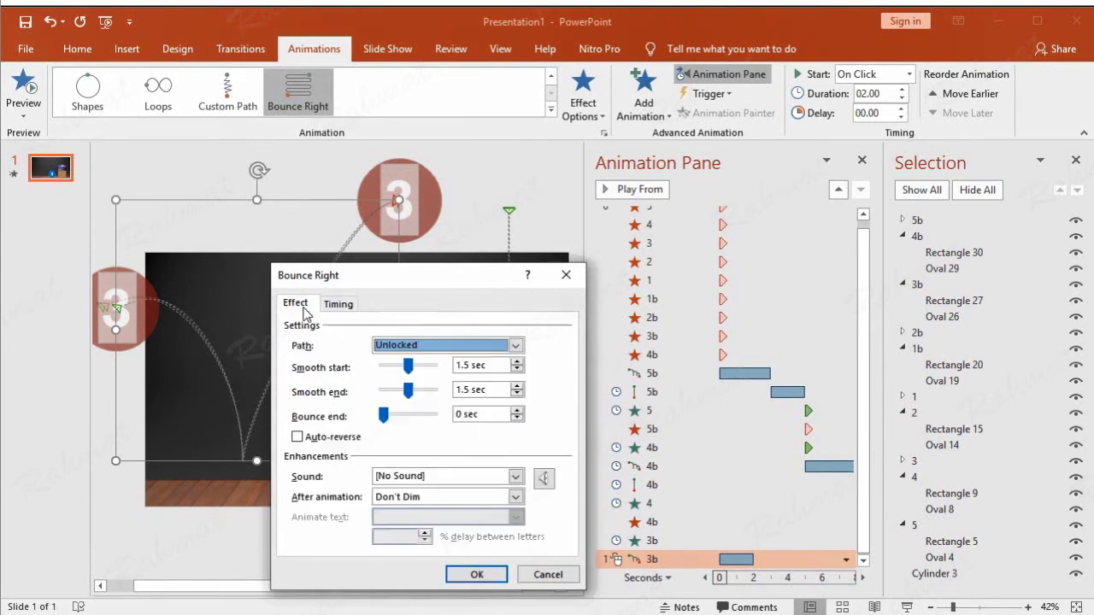
left_click(476, 574)
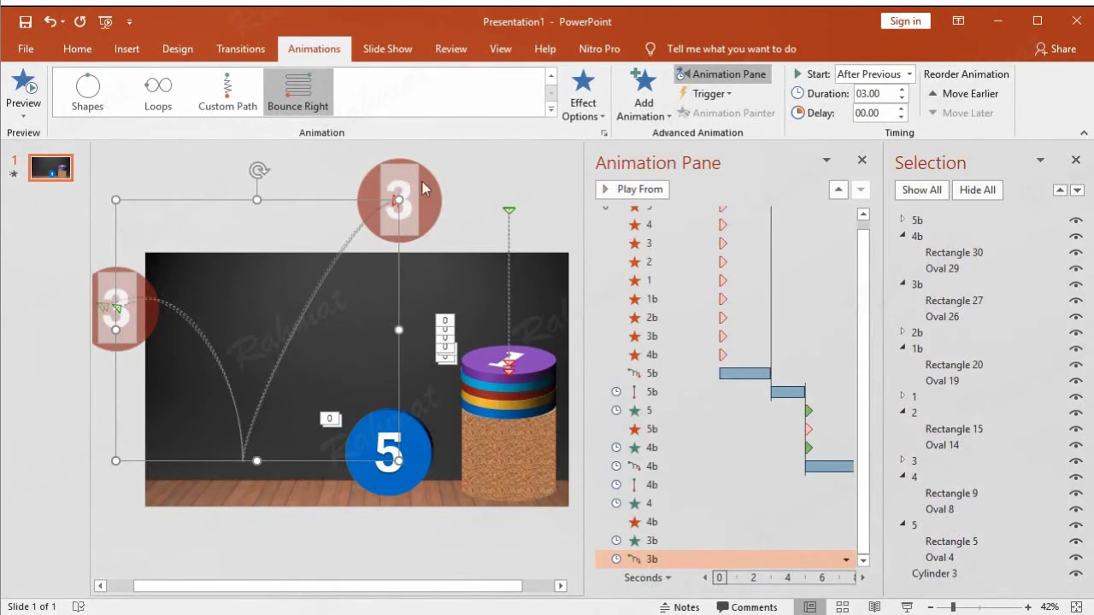
left_click(976, 284)
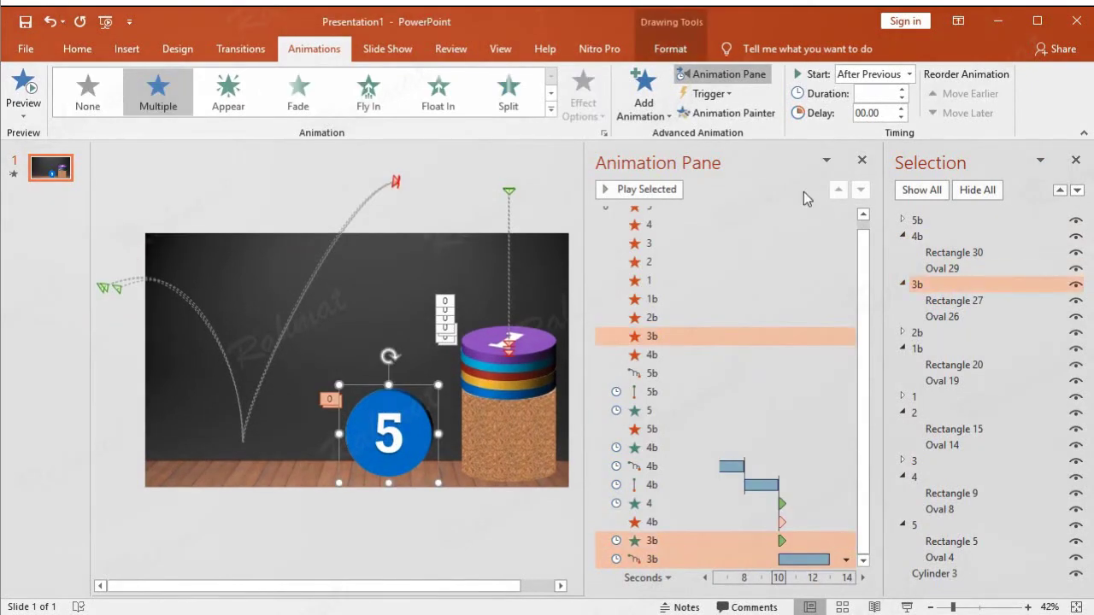
Add a Down motion path to 3b, placed above the cylinder and ending on its top.
left_click(656, 124)
left_click(688, 610)
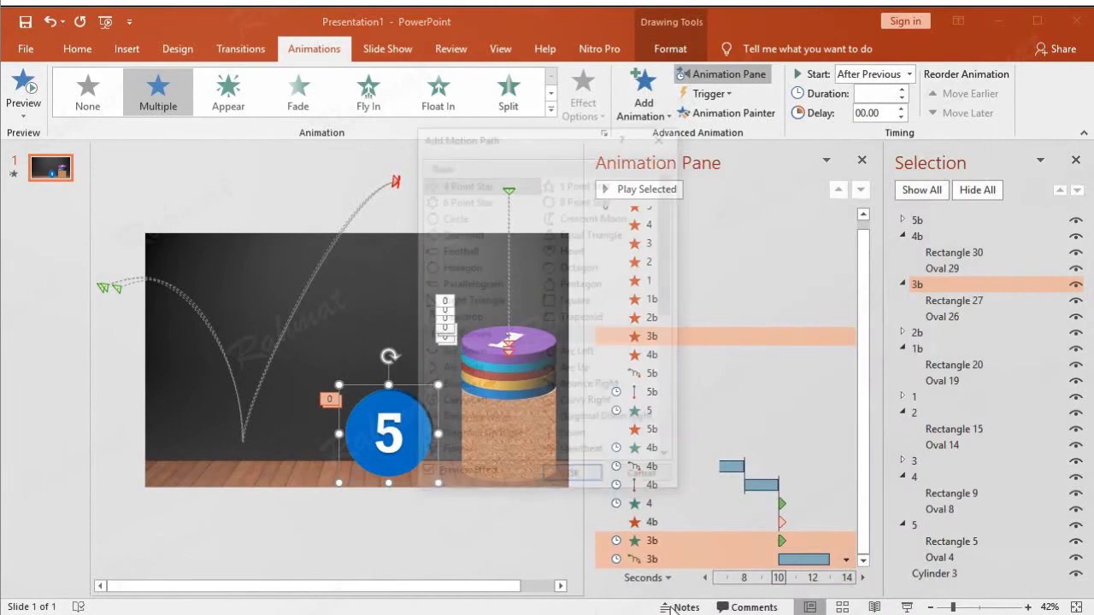
left_click(574, 437)
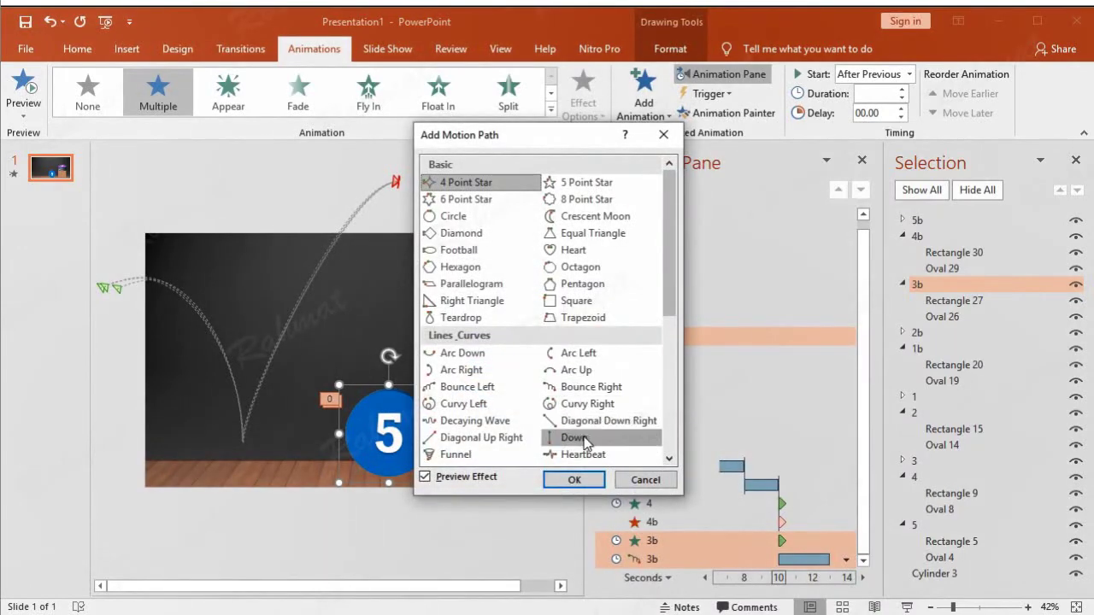
left_click(574, 479)
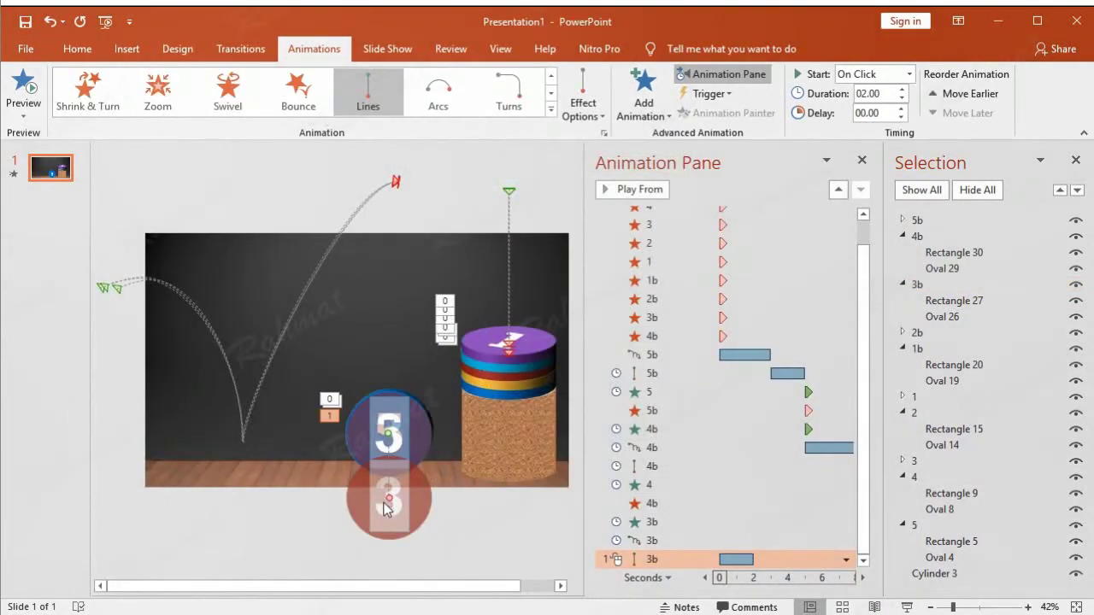
left_click_drag(389, 492, 484, 270)
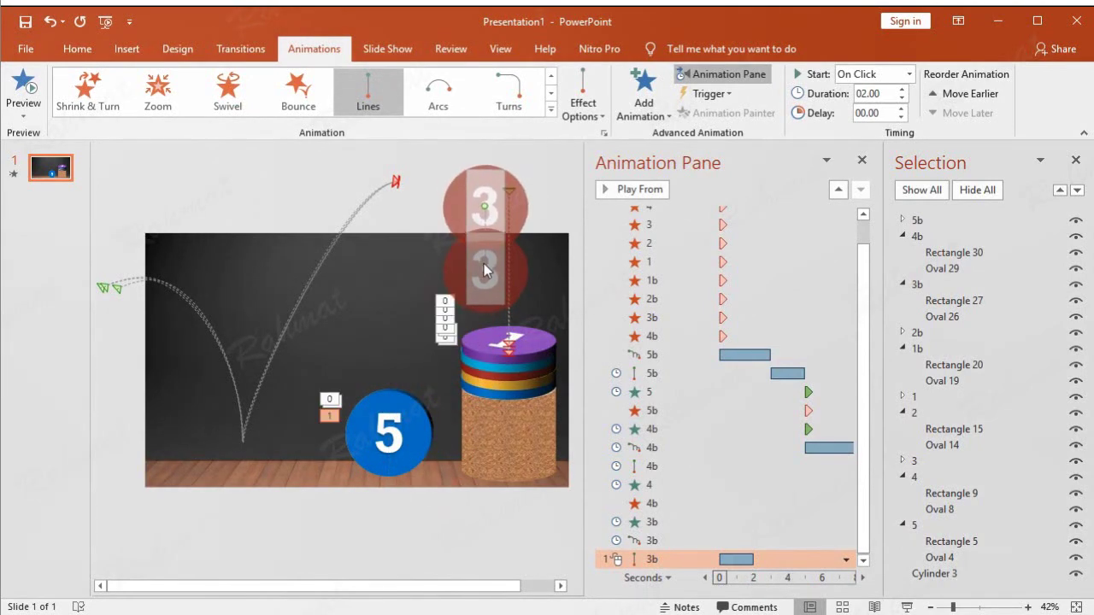
scroll(484, 270, "up", 1)
scroll(484, 265, "down", 1)
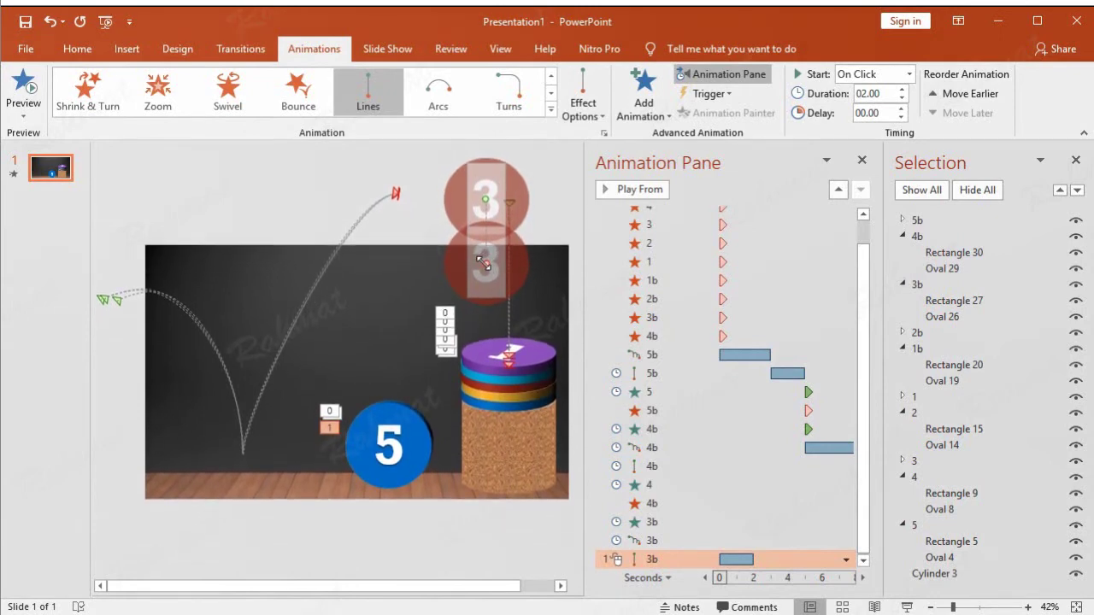
scroll(484, 267, "down", 1)
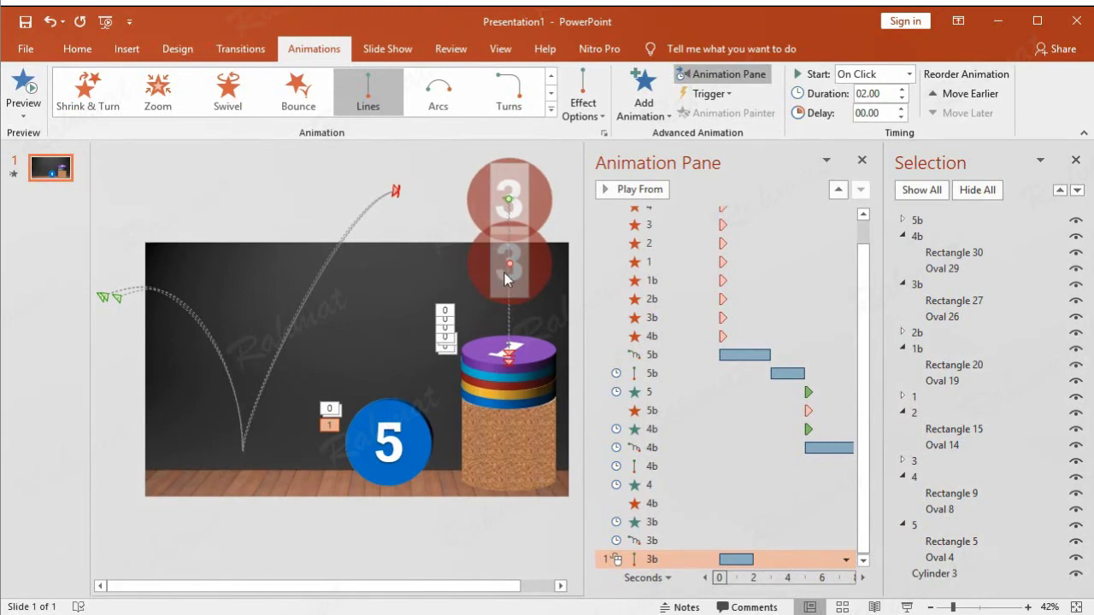
left_click_drag(509, 265, 506, 349)
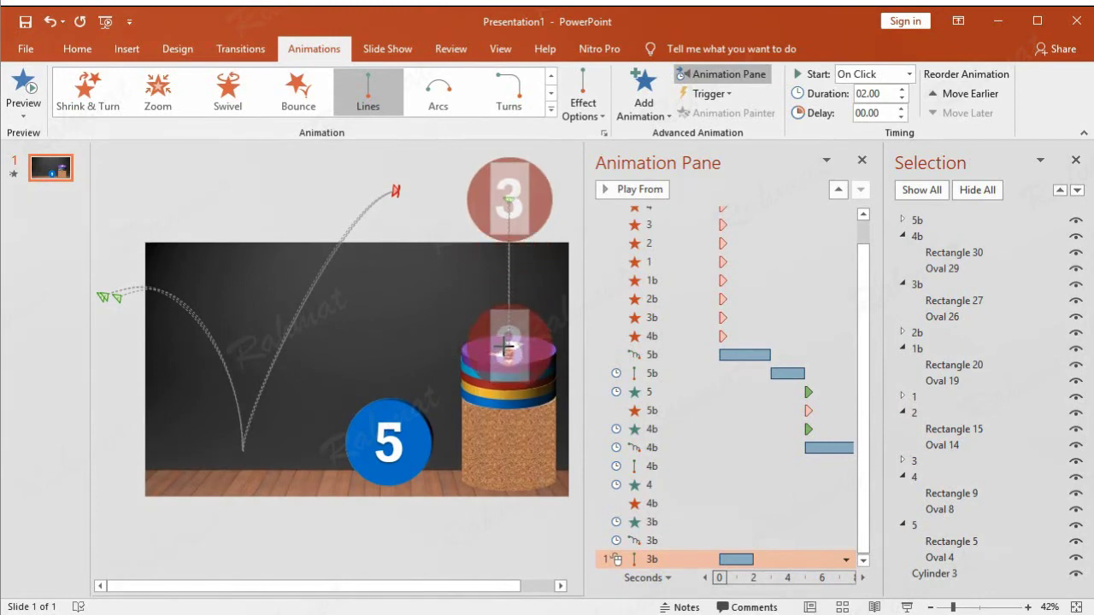
Set the 3b drop animation to start After Previous.
left_click(844, 561)
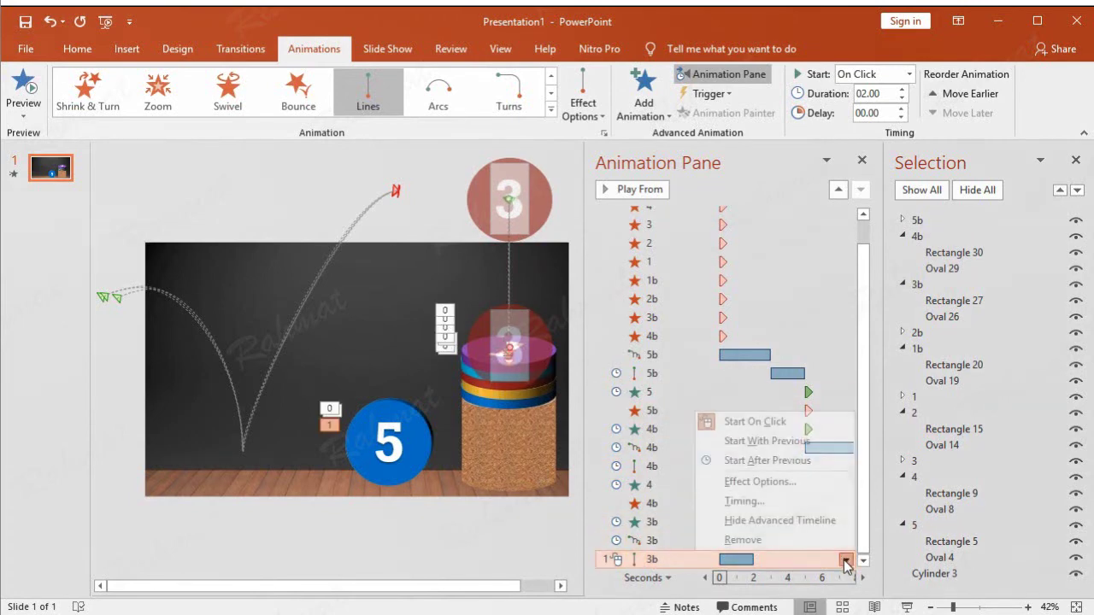
left_click(765, 507)
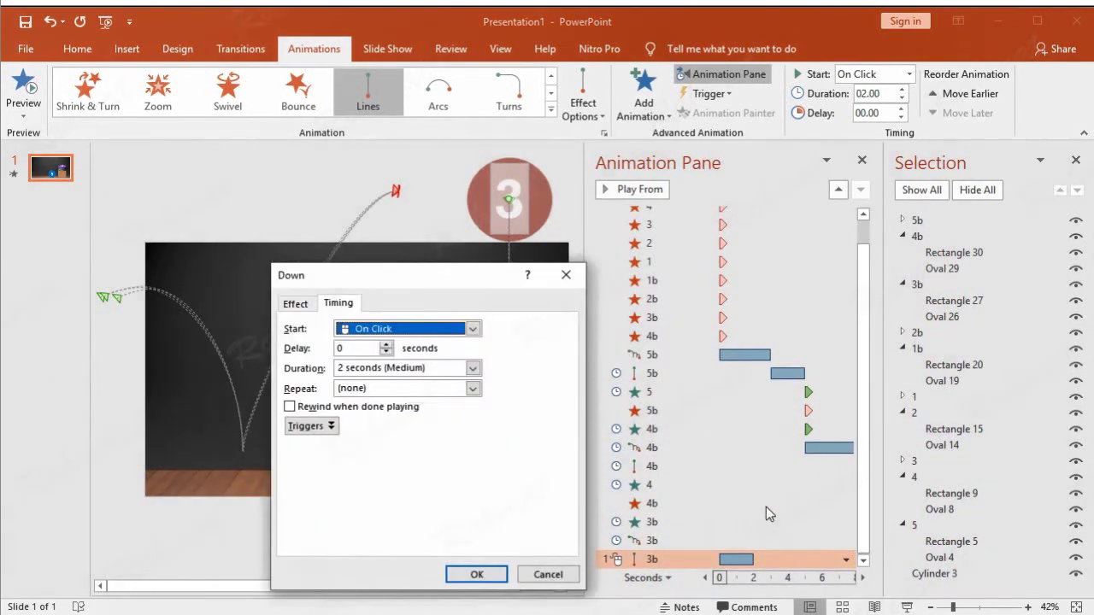
left_click(462, 329)
left_click(425, 377)
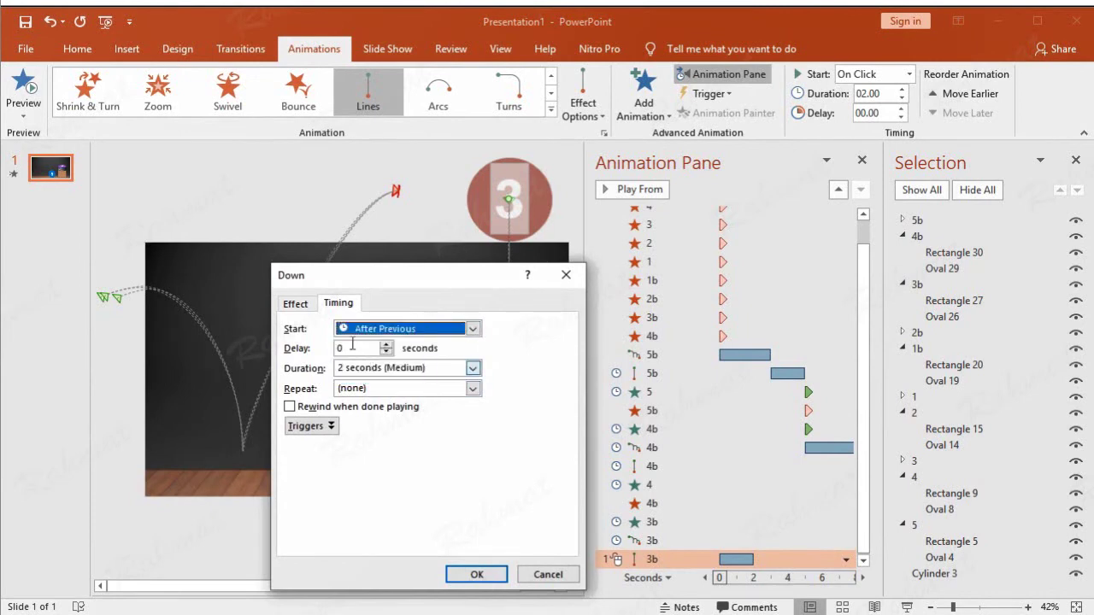
left_click(299, 306)
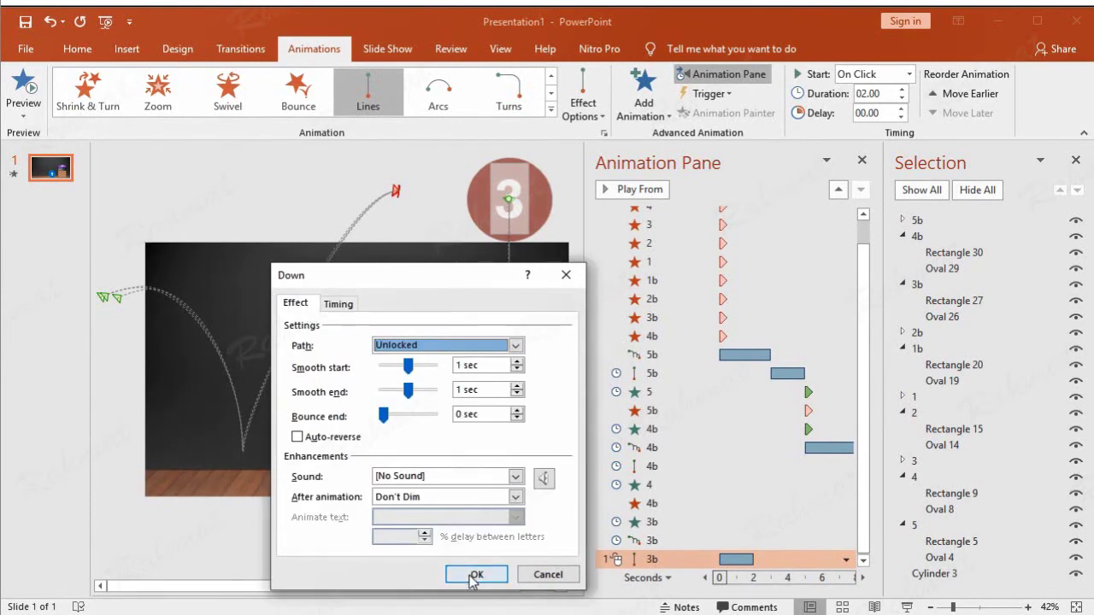
left_click(471, 574)
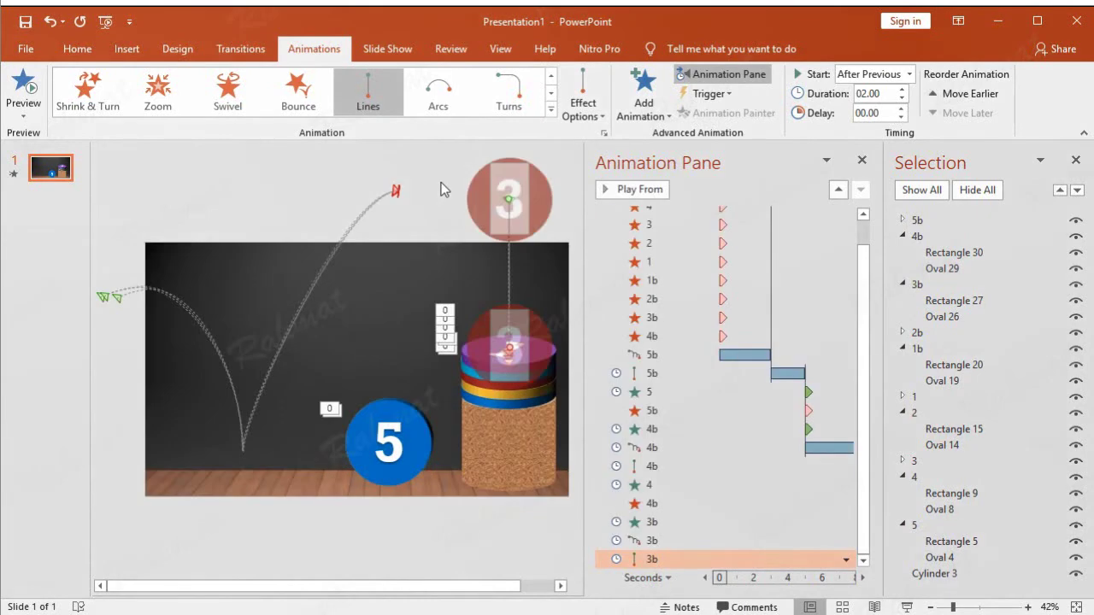
Give the group 3 ball an Appear entrance that starts After Previous.
left_click(954, 460)
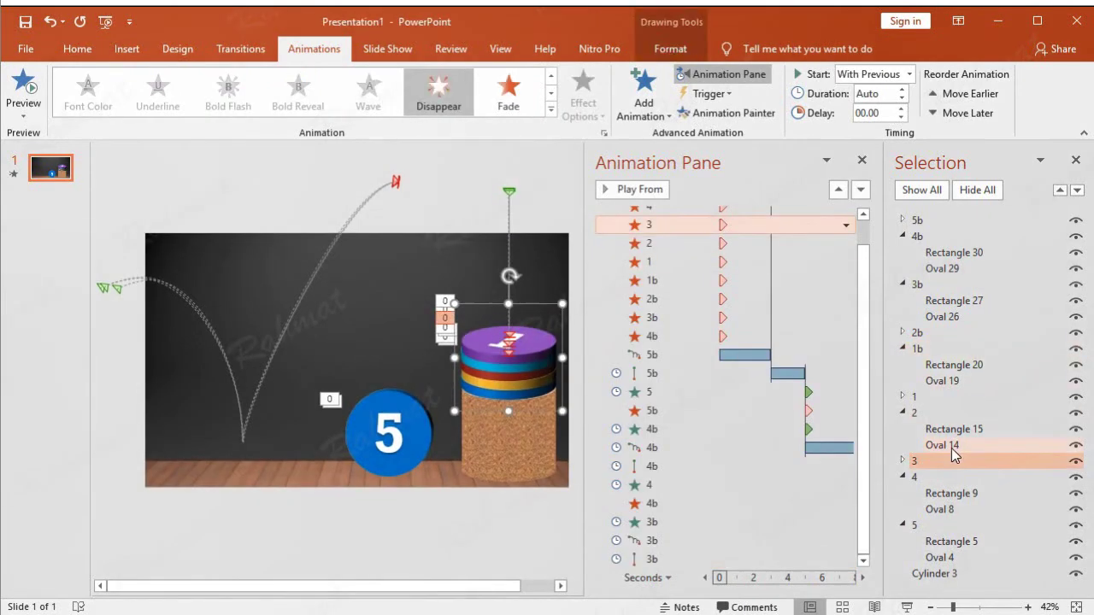
left_click(654, 115)
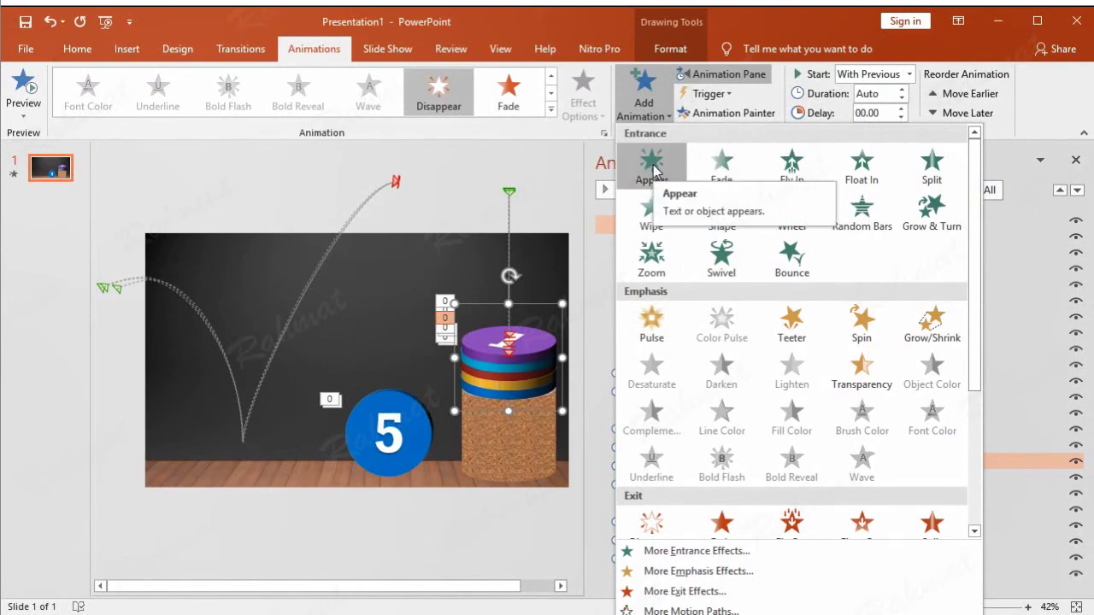
left_click(652, 168)
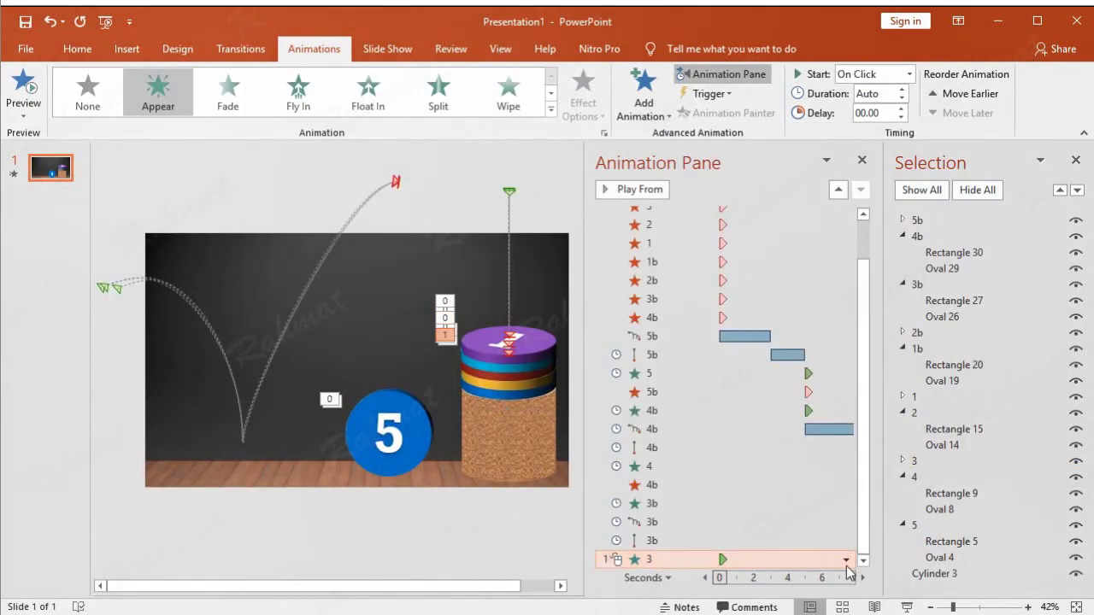
left_click(846, 560)
left_click(735, 500)
left_click(446, 360)
left_click(382, 397)
left_click(474, 545)
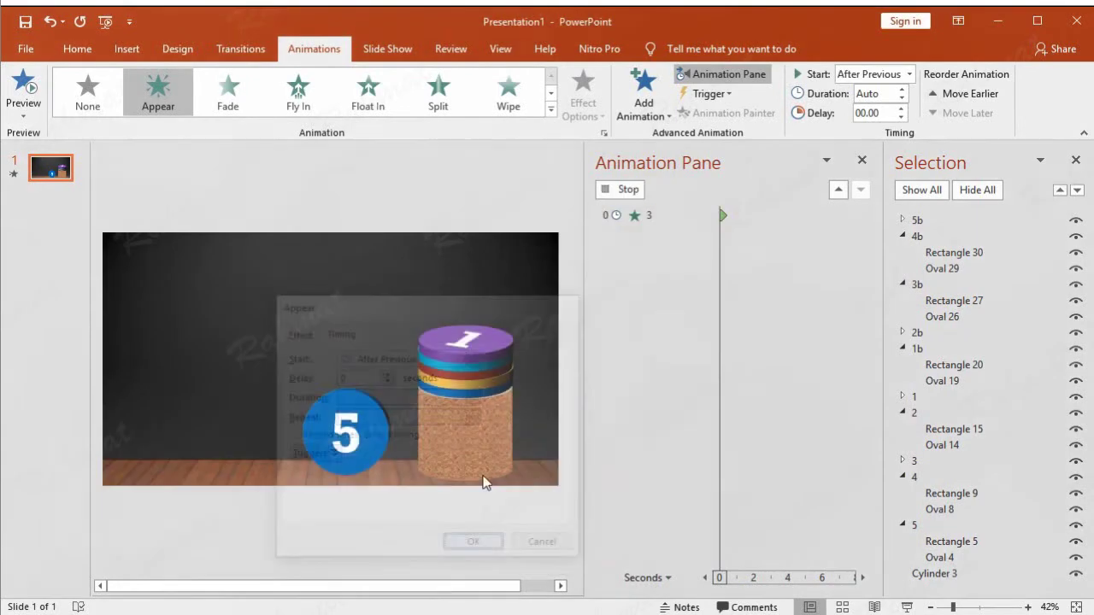
Add a Disappear exit to the 3b ball group, set to start With Previous.
left_click(917, 288)
left_click(643, 119)
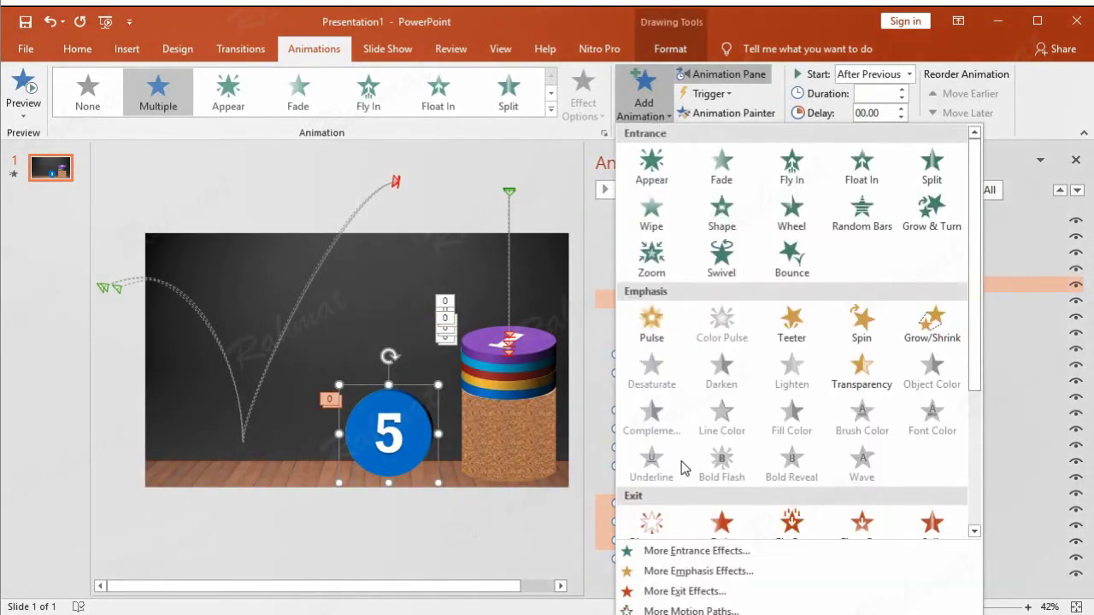
left_click(681, 592)
left_click(570, 216)
left_click(557, 479)
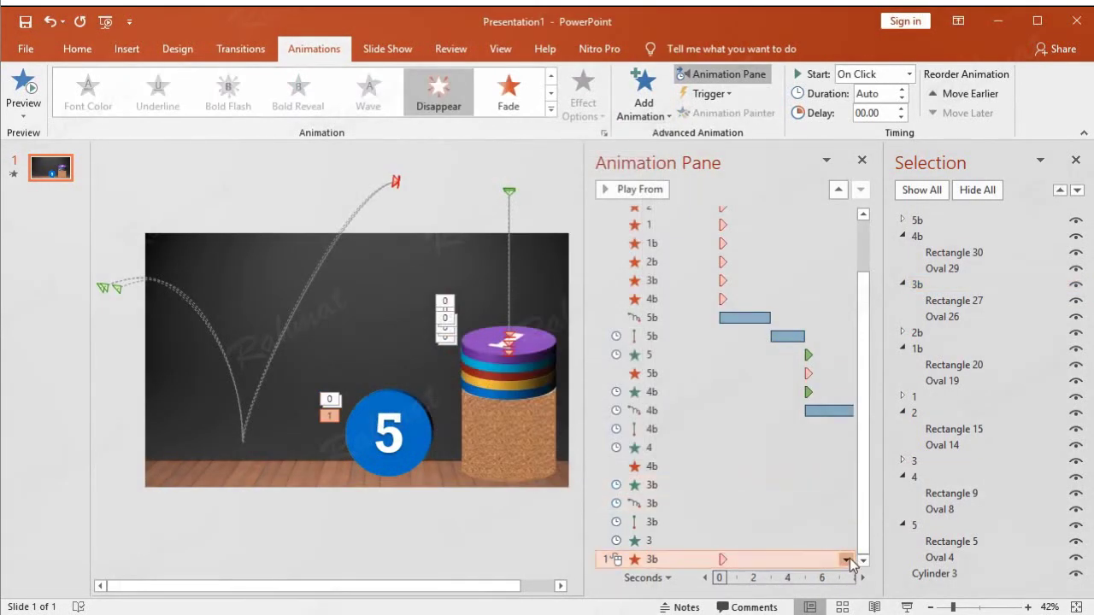
left_click(849, 560)
left_click(743, 499)
left_click(444, 366)
left_click(399, 385)
left_click(485, 546)
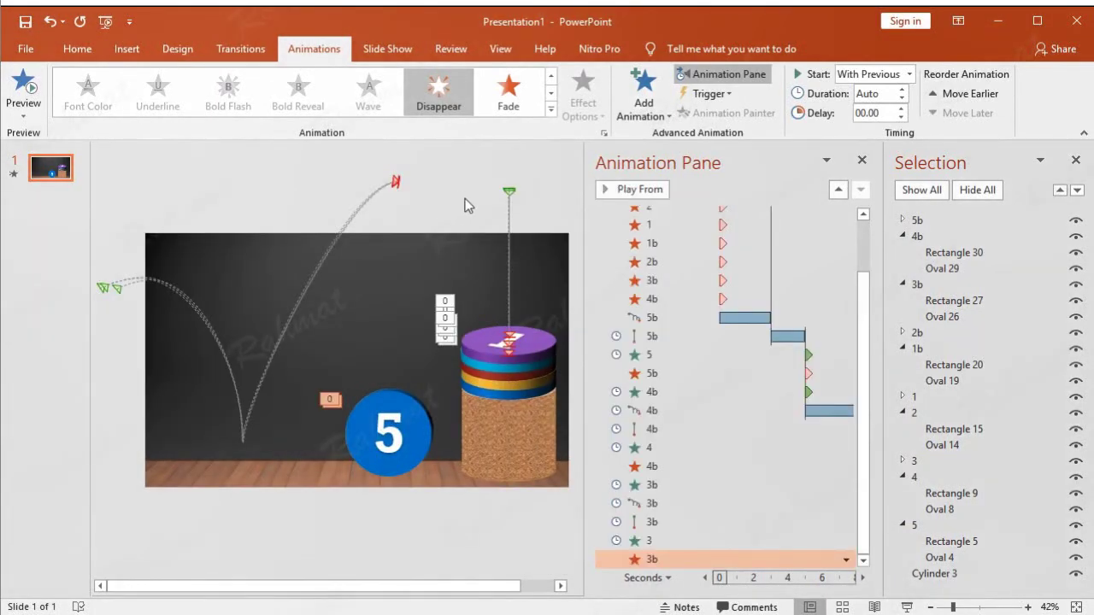
Give the 2b ball group an Appear entrance that starts After Previous.
left_click(939, 333)
left_click(643, 94)
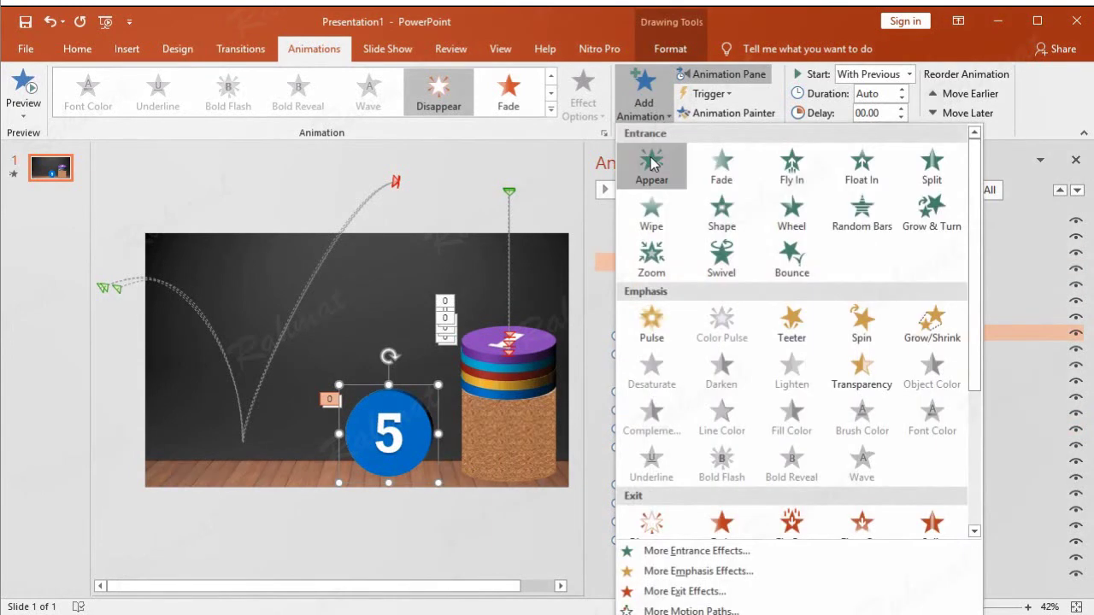
left_click(652, 163)
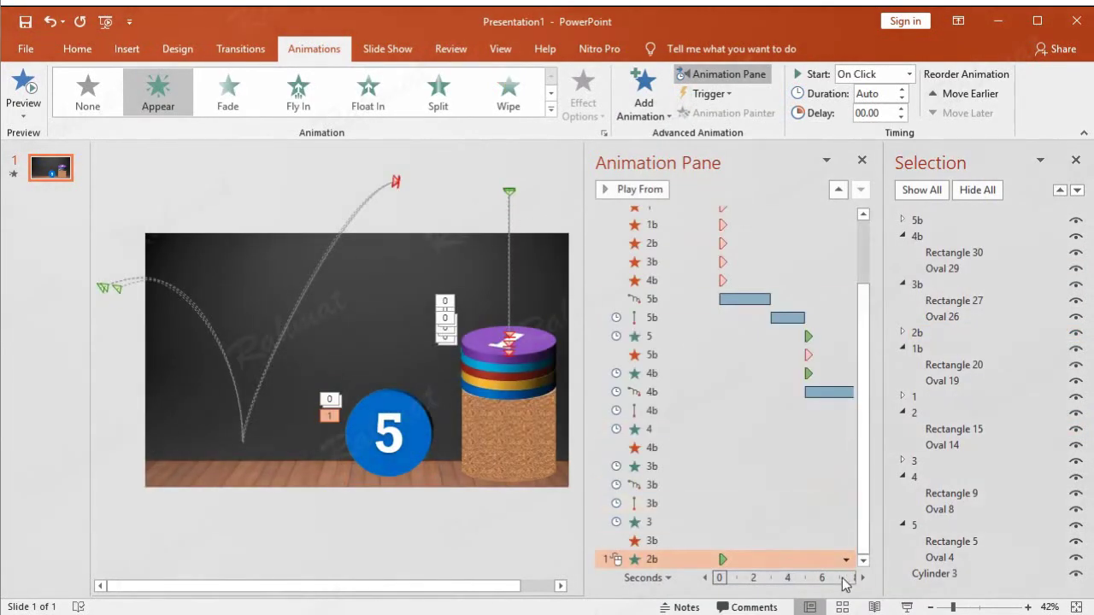
left_click(846, 559)
left_click(725, 500)
left_click(473, 358)
left_click(444, 405)
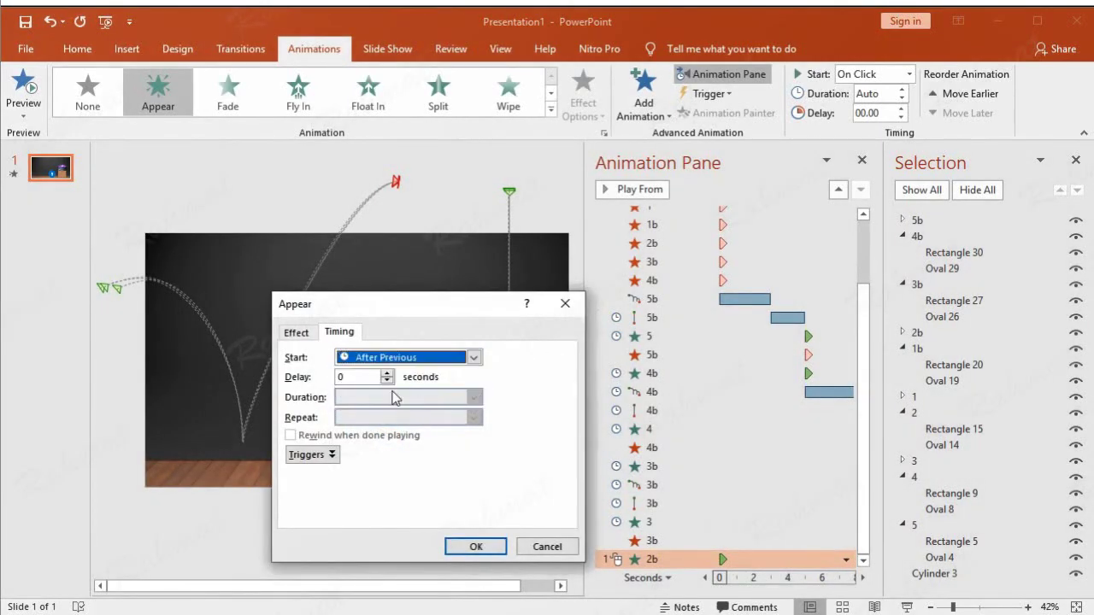
left_click(475, 546)
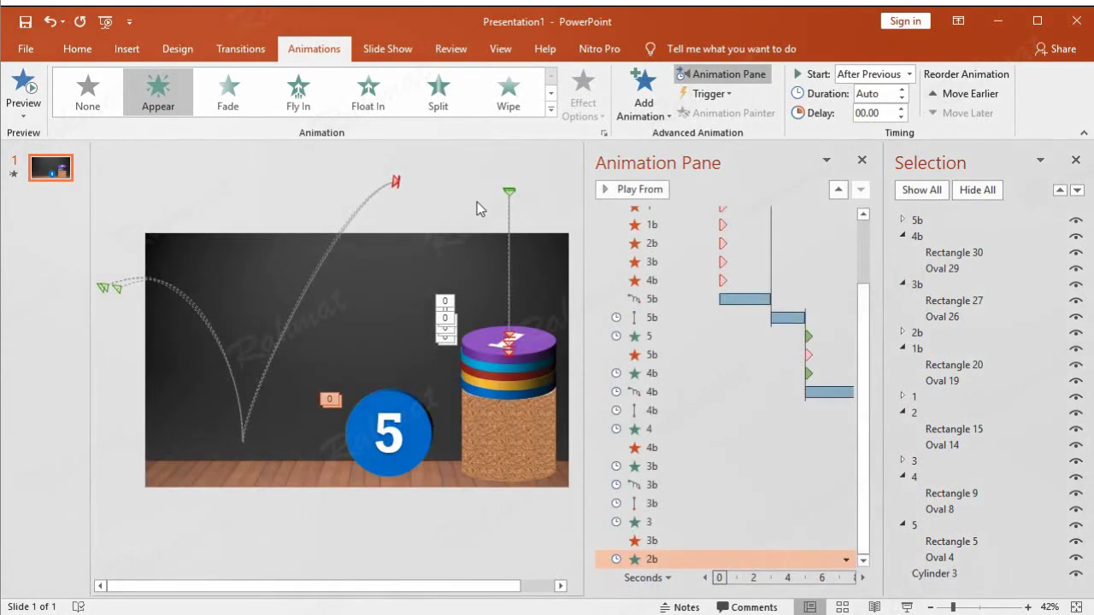
left_click(939, 334)
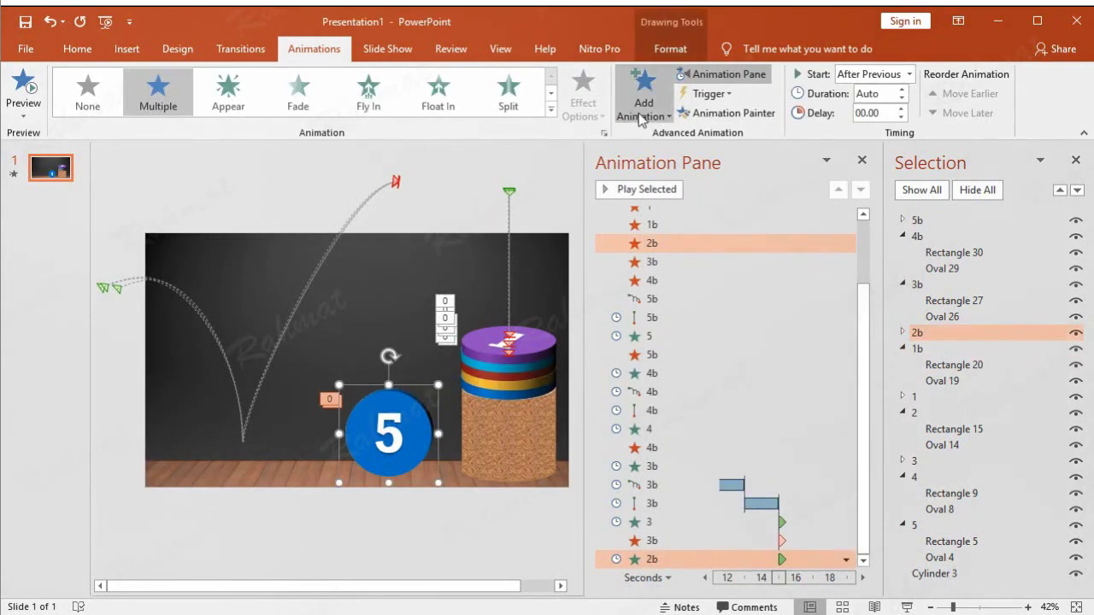
Add a Bounce Right motion path to the 2b group and shift it up and right.
left_click(643, 118)
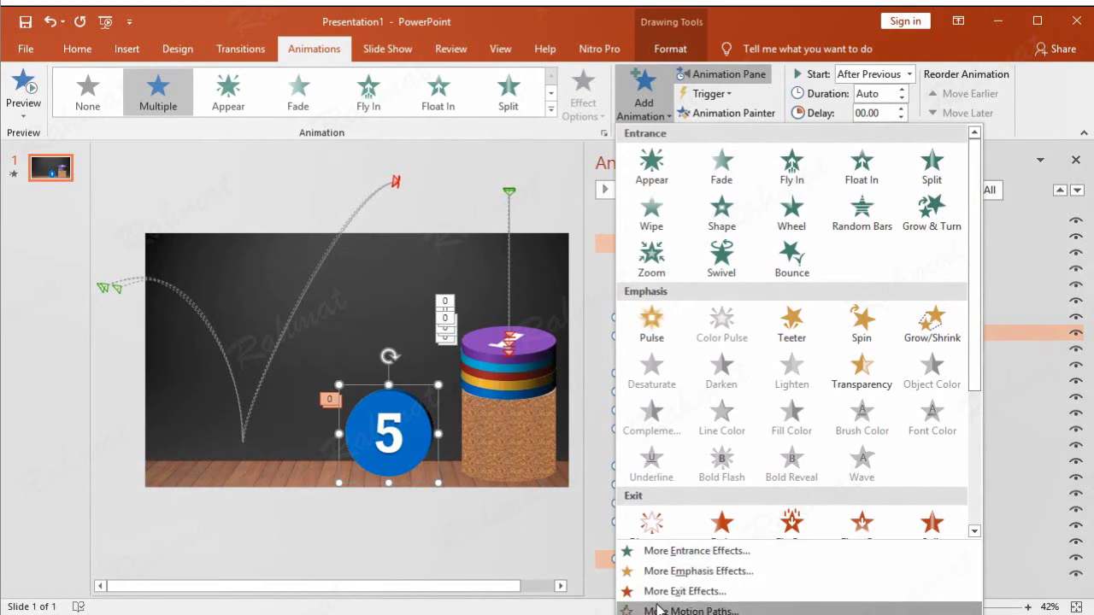
left_click(675, 610)
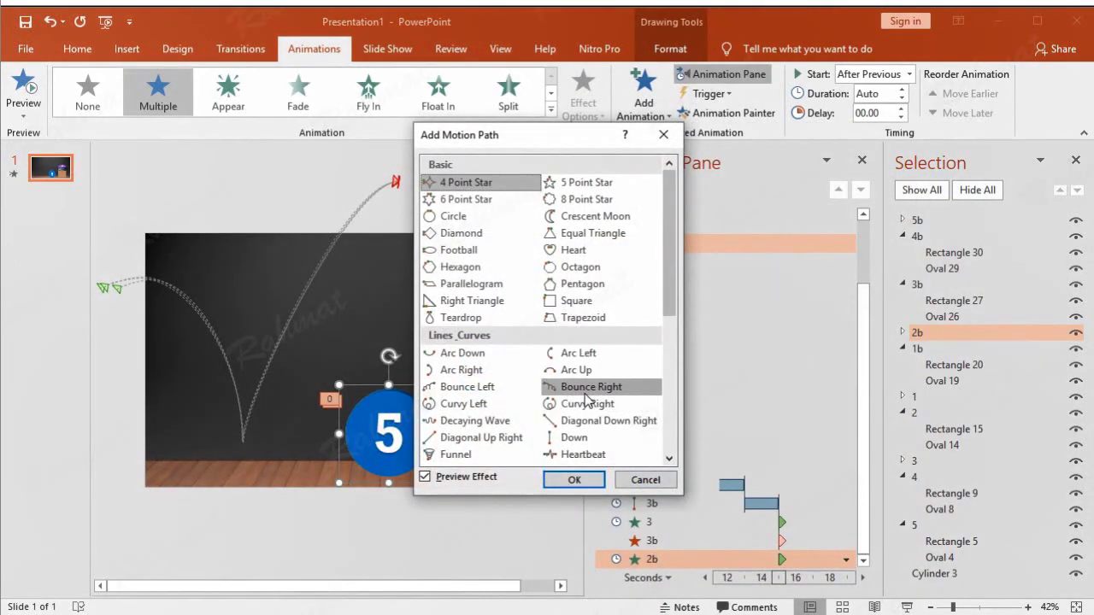
left_click(590, 389)
left_click(575, 481)
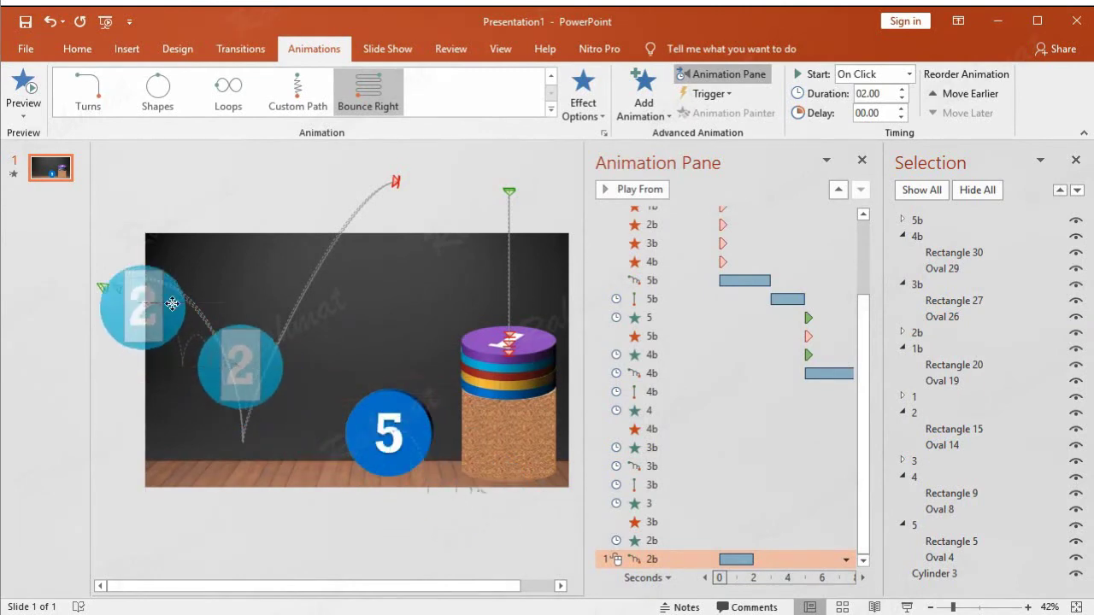
left_click_drag(179, 297, 215, 283)
left_click(213, 289)
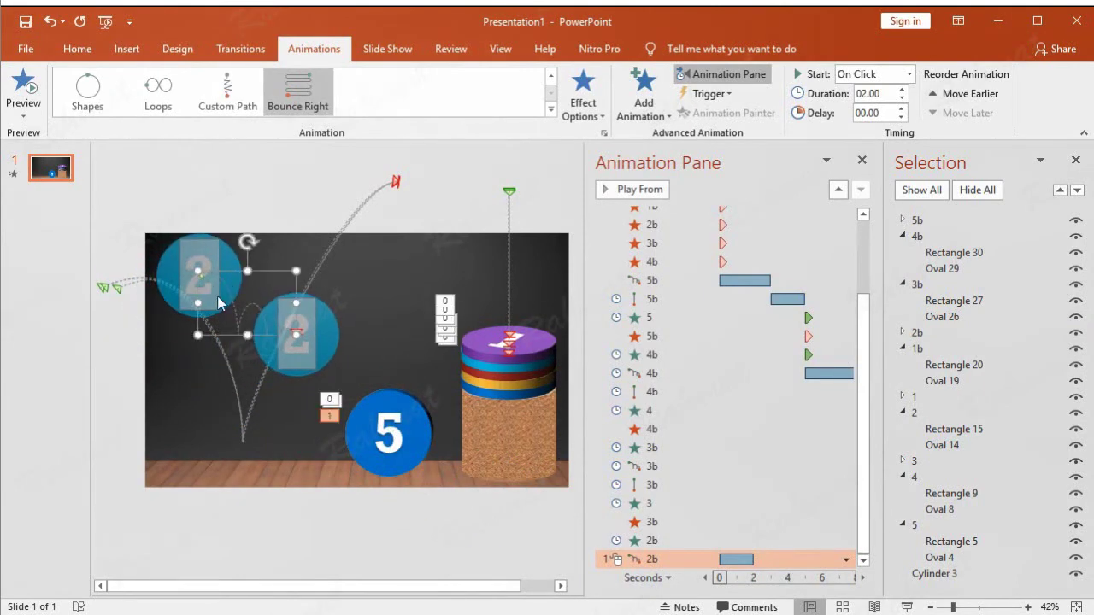
Try pulling ball 3's path start left, undo it, then nudge the 3b path with arrow keys.
left_click(110, 288)
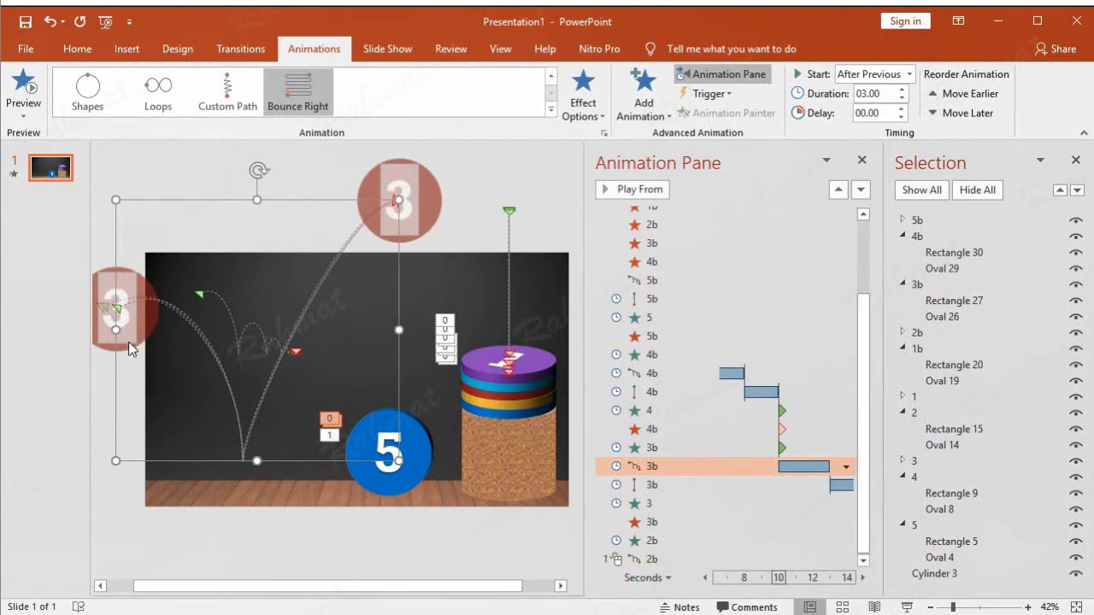
right_click(192, 203)
left_click(214, 213)
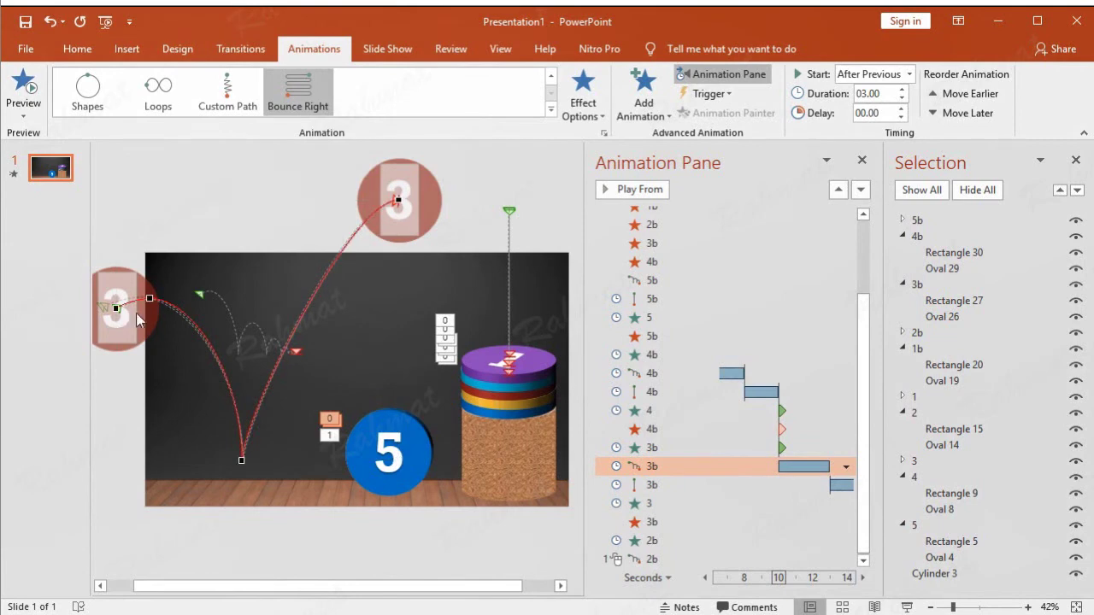
left_click_drag(117, 310, 106, 311)
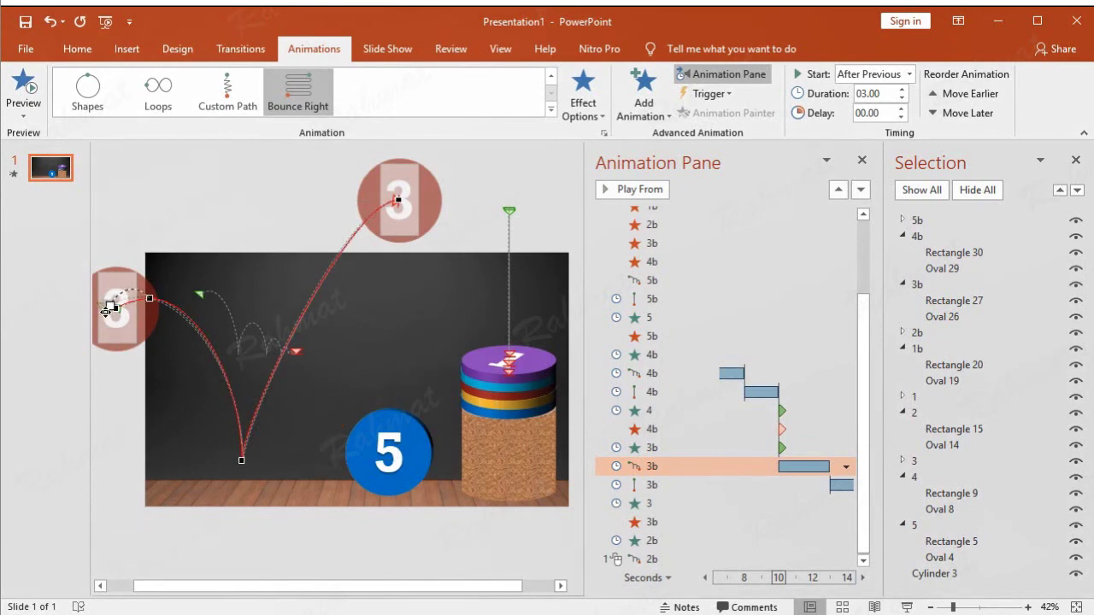
left_click(47, 26)
left_click(229, 240)
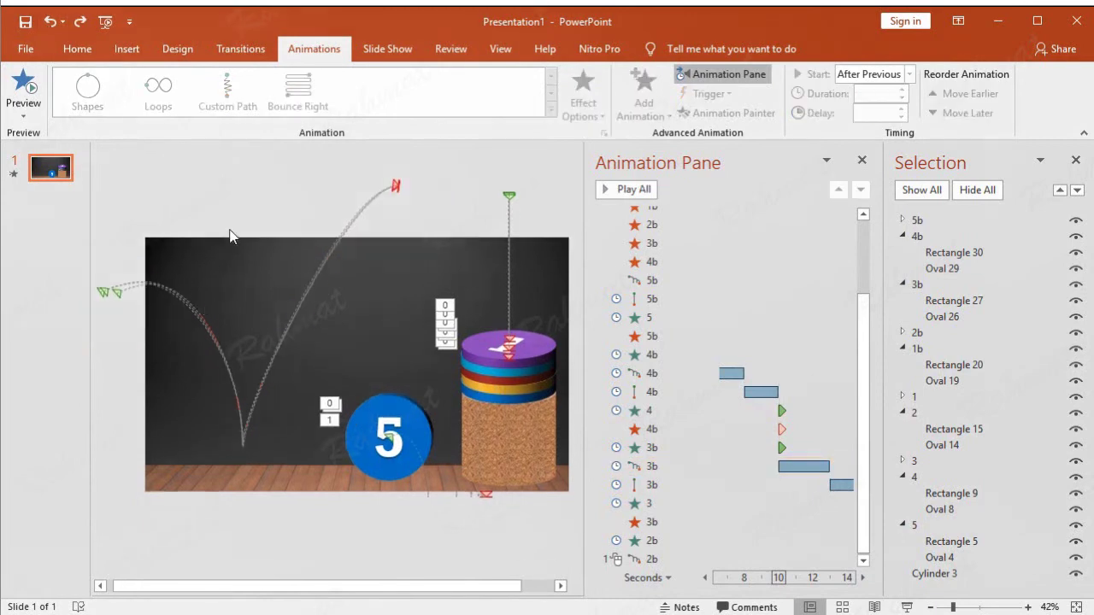
left_click(171, 290)
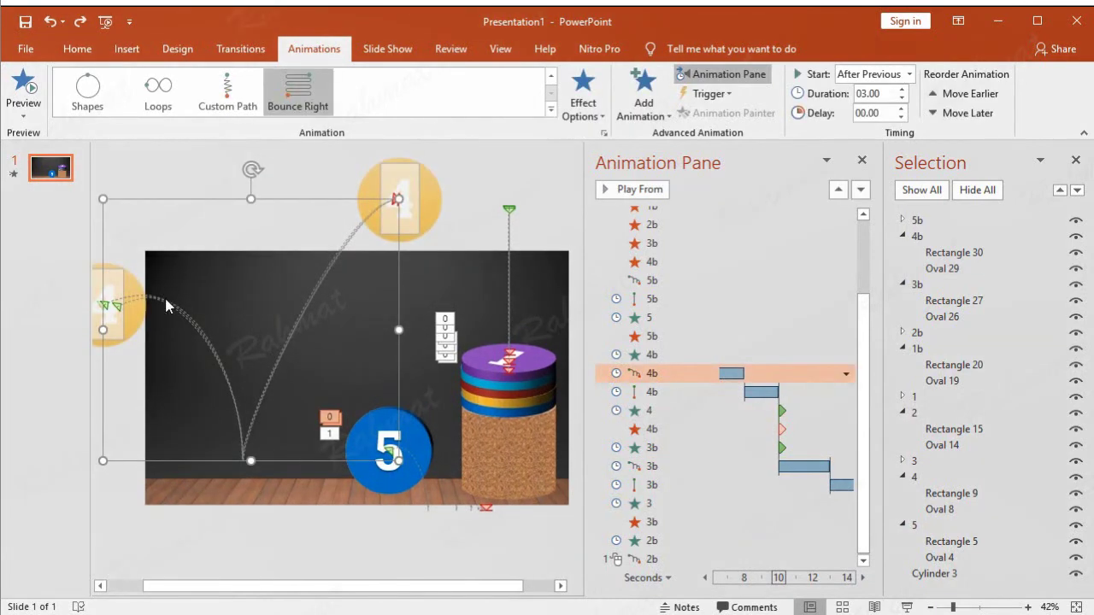
left_click(110, 307)
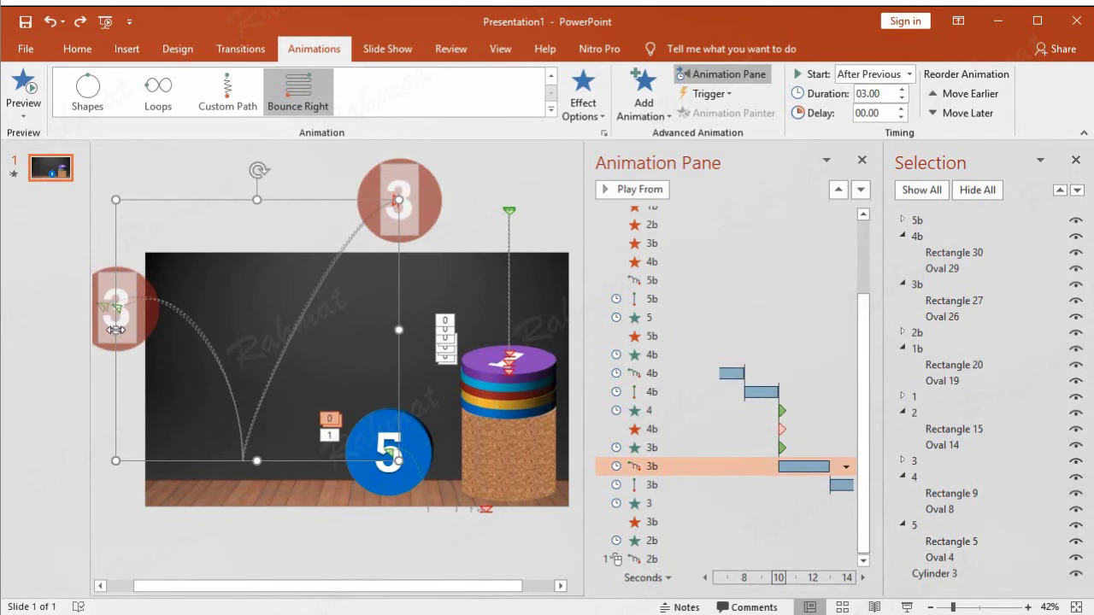
key("Escape")
left_click(105, 329)
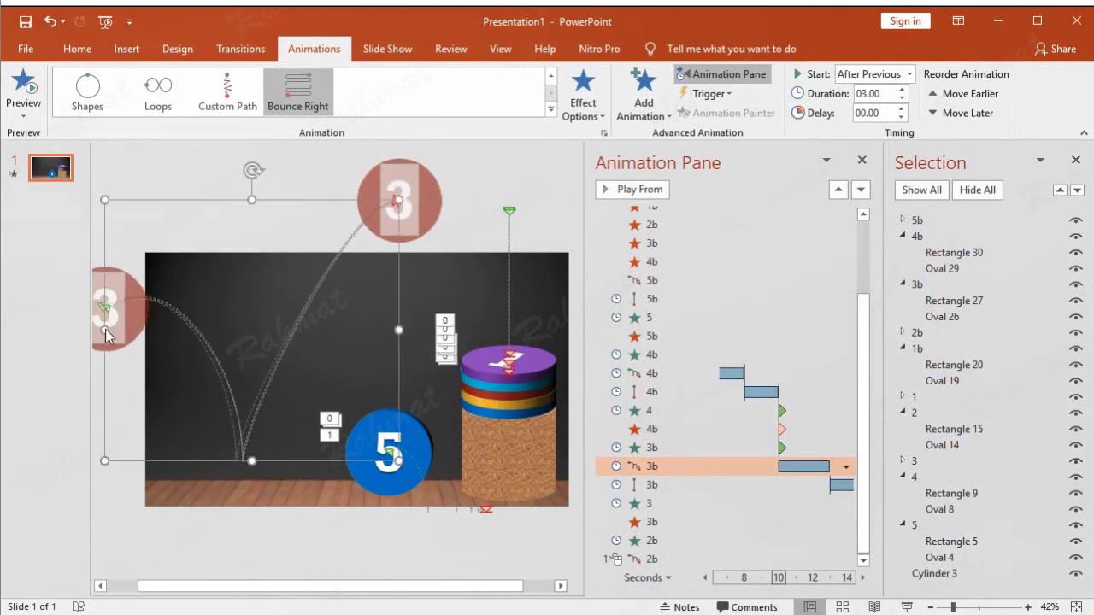
key("ctrl+Left")
key("ctrl+Left")
key("ctrl+Left")
key("Right")
key("Right")
key("Right")
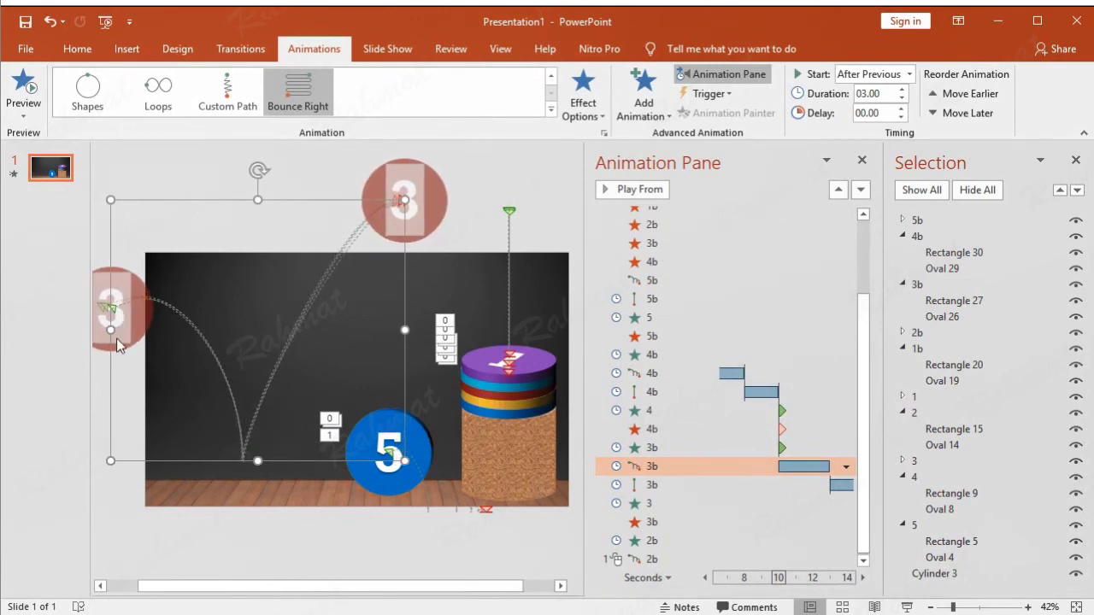
Reshape the start vertex of the 3b bounce path in Edit Points so it begins at the ball.
right_click(135, 202)
left_click(166, 211)
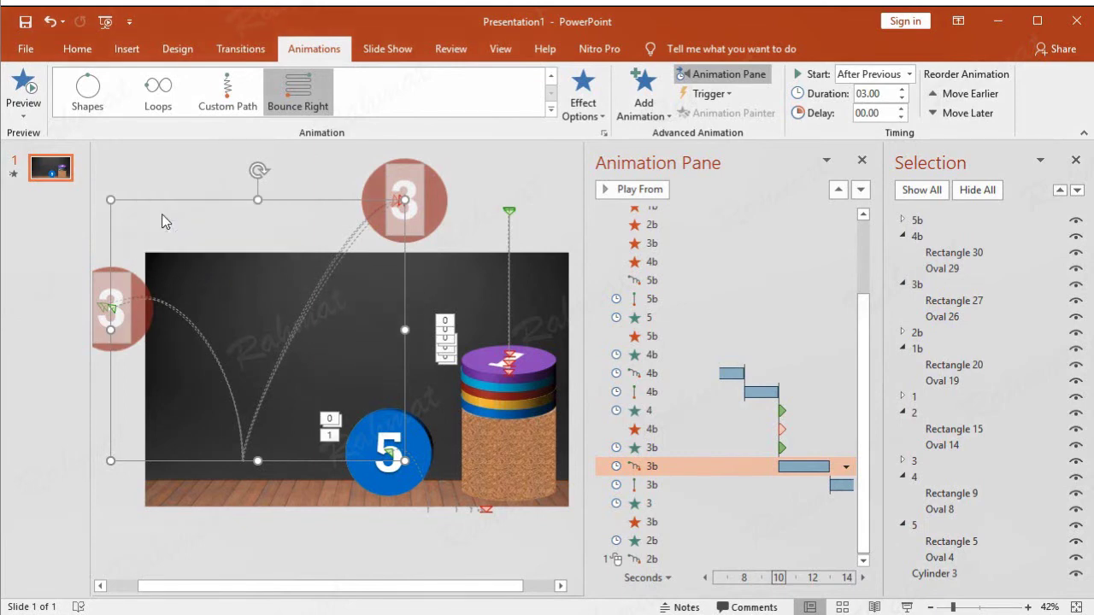
left_click_drag(110, 309, 187, 303)
left_click(145, 300)
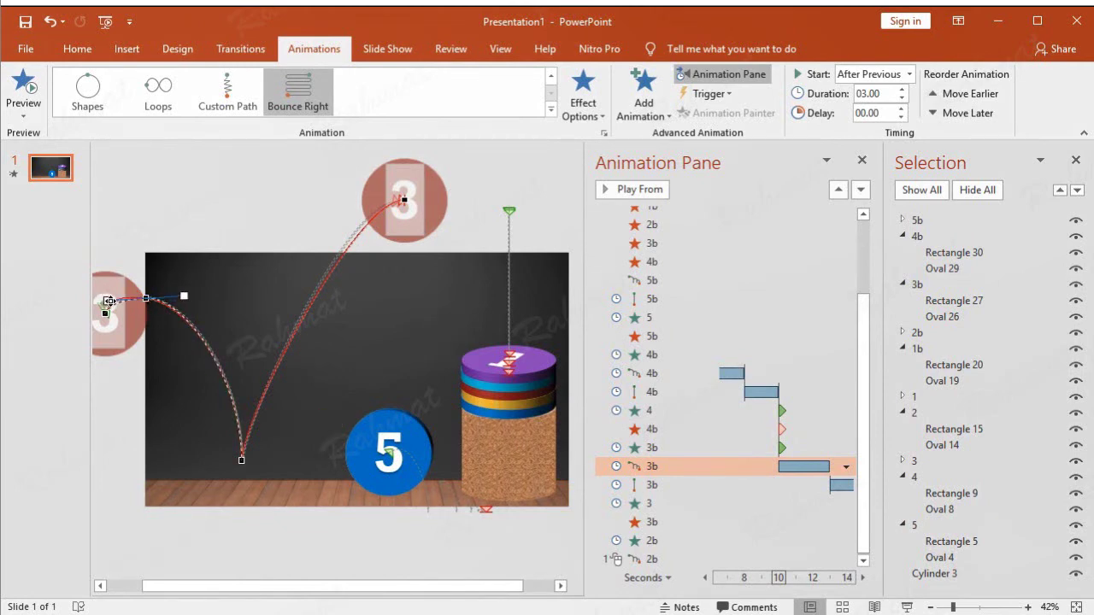
left_click(250, 213)
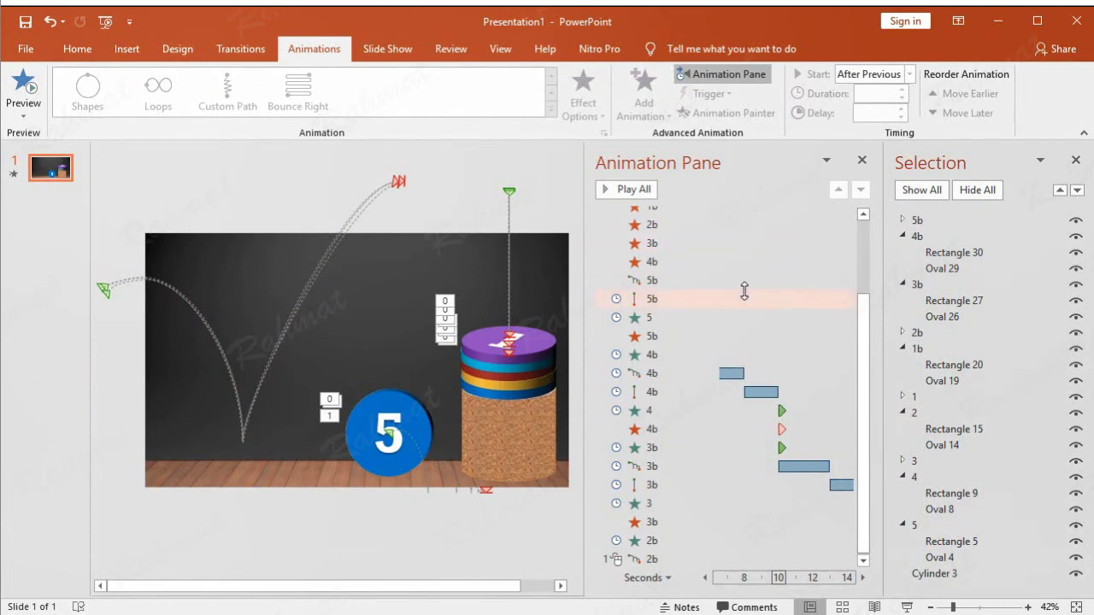
Move ball 2's bounce path to the upper left and stretch it wider toward the 5 ball.
left_click(665, 559)
left_click_drag(418, 432, 137, 277)
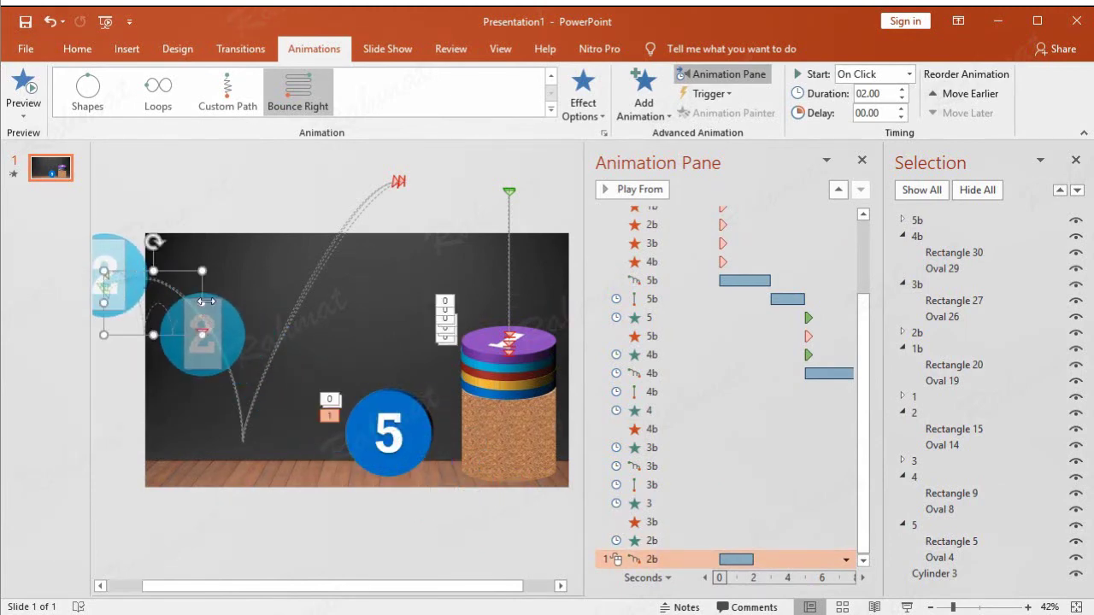
left_click_drag(206, 301, 363, 302)
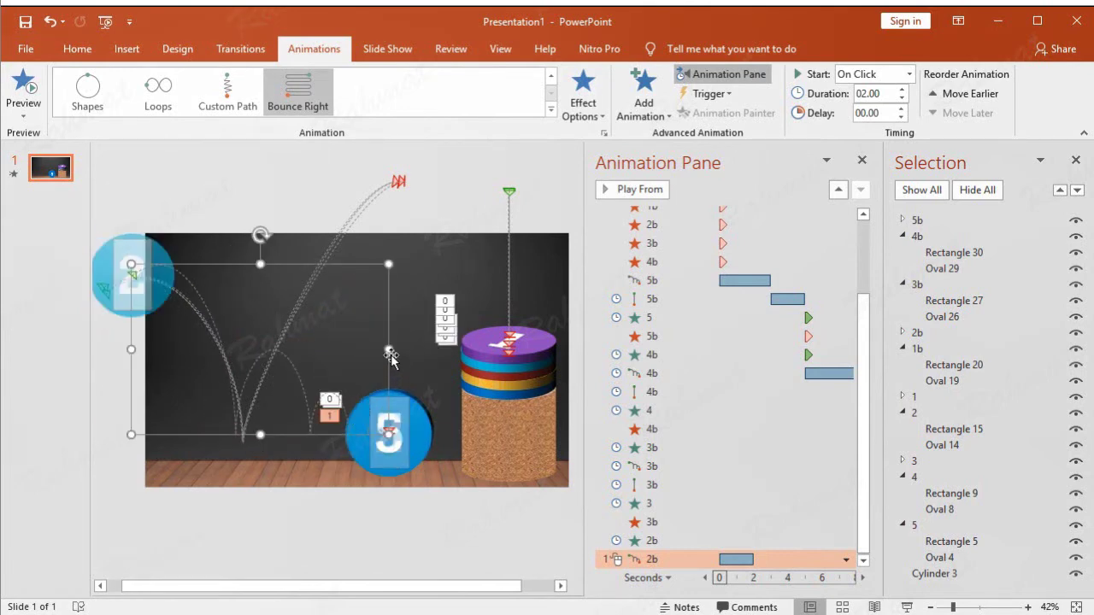
left_click_drag(390, 350, 410, 350)
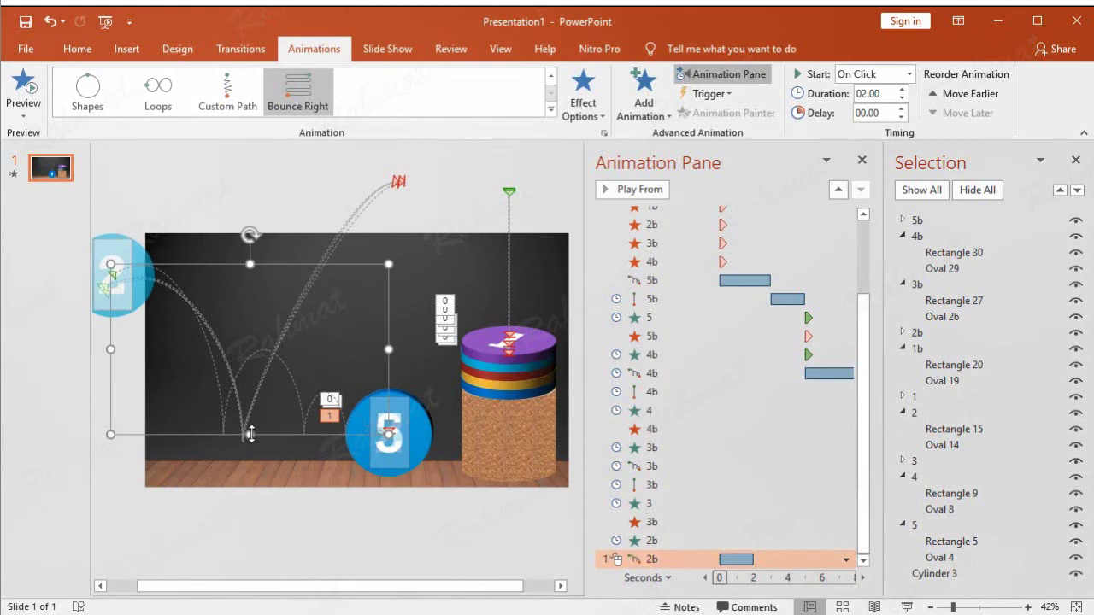
Lower the 2b arcs slightly, nudge the path down and left, and widen it to the cylinder.
left_click_drag(250, 435, 251, 441)
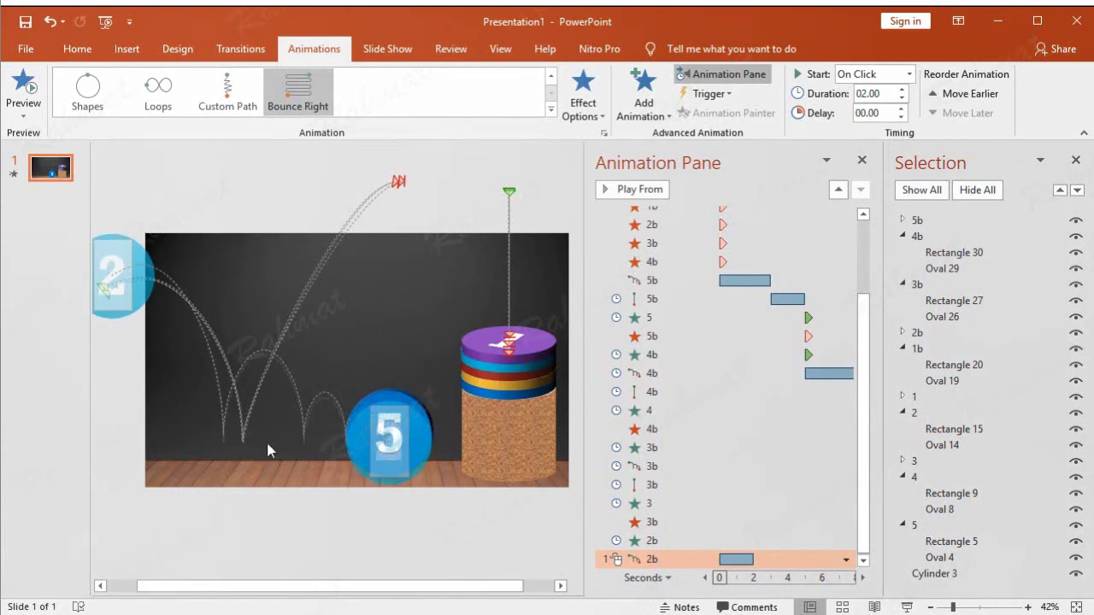
key("Down")
key("Down")
key("Down")
key("Left")
key("Left")
key("Left")
key("Left")
key("Left")
key("Left")
key("Left")
key("Down")
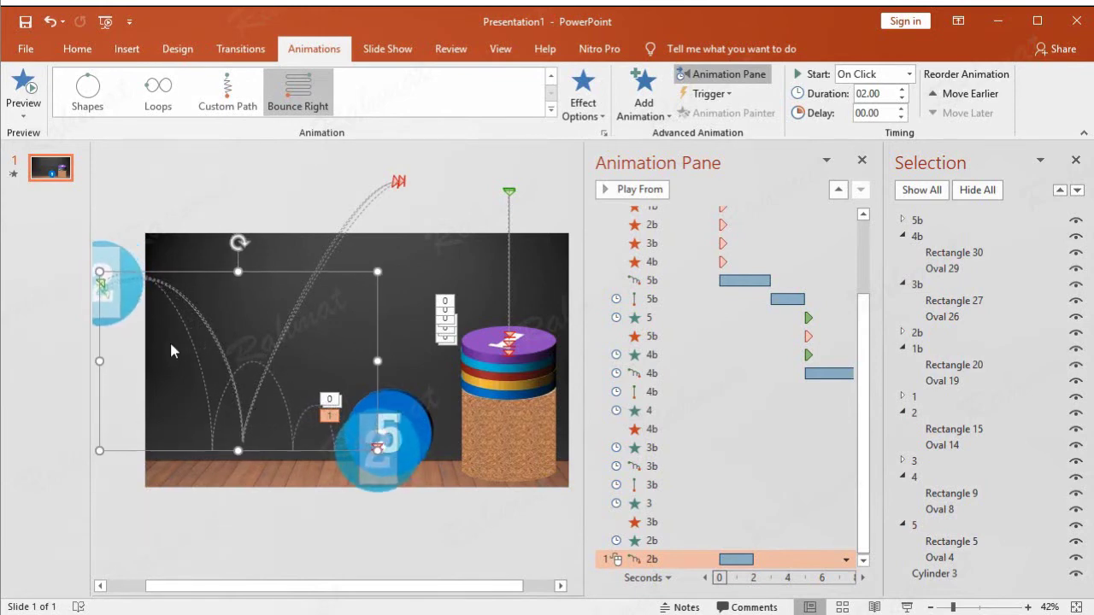
key("Down")
key("Down")
key("Down")
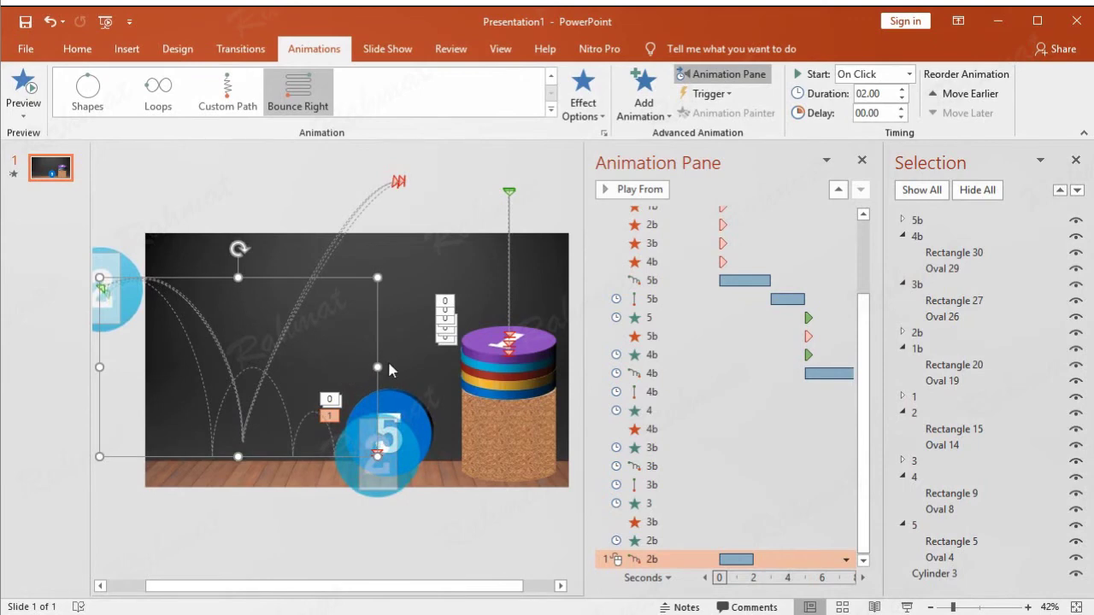
left_click_drag(383, 367, 456, 366)
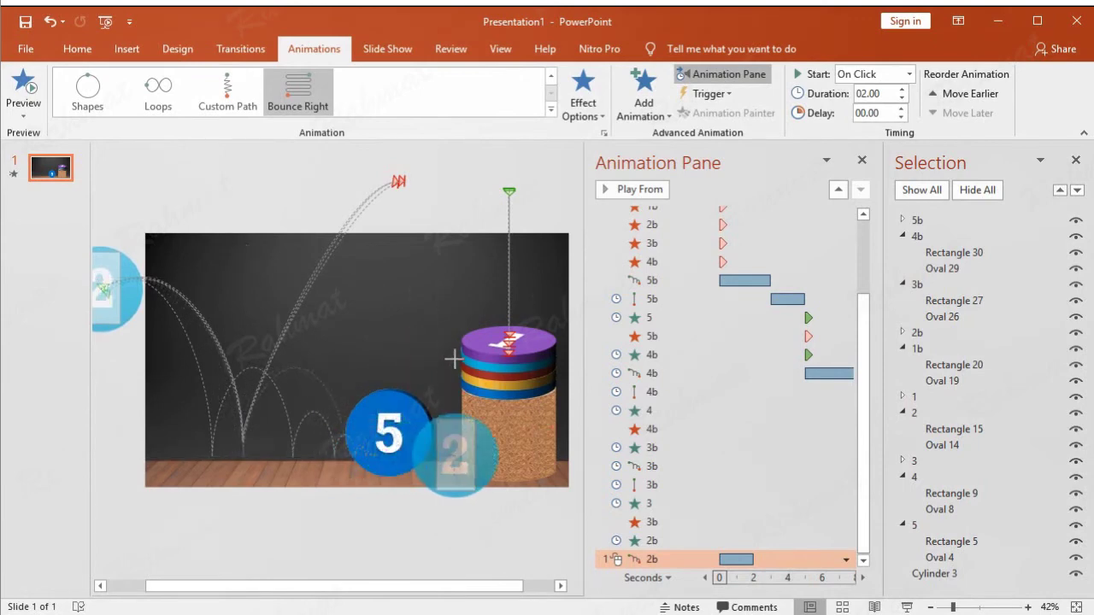
left_click(276, 434)
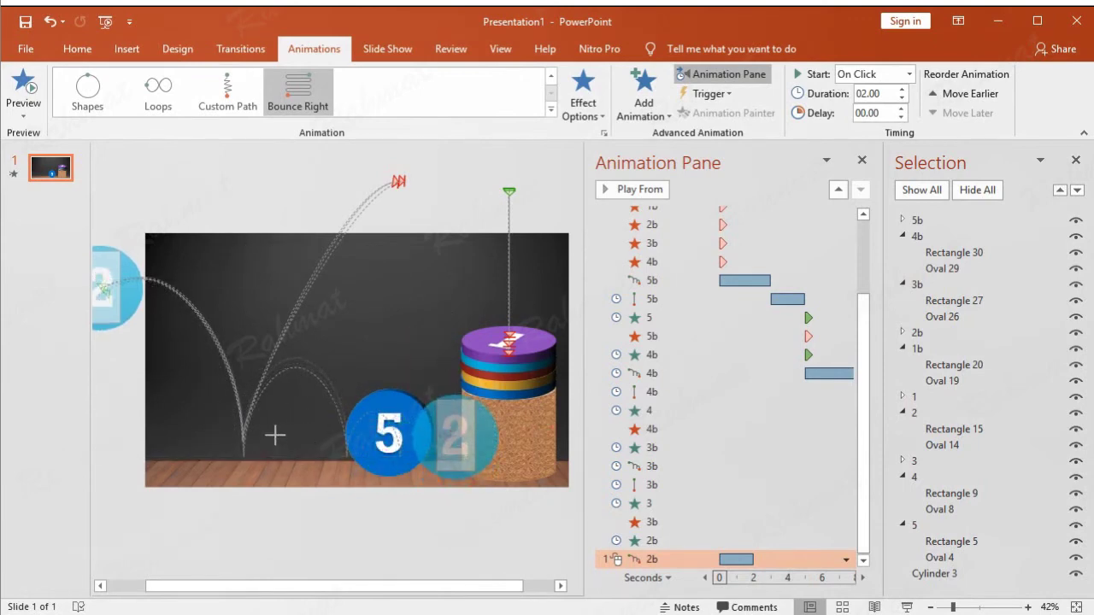
left_click(276, 434)
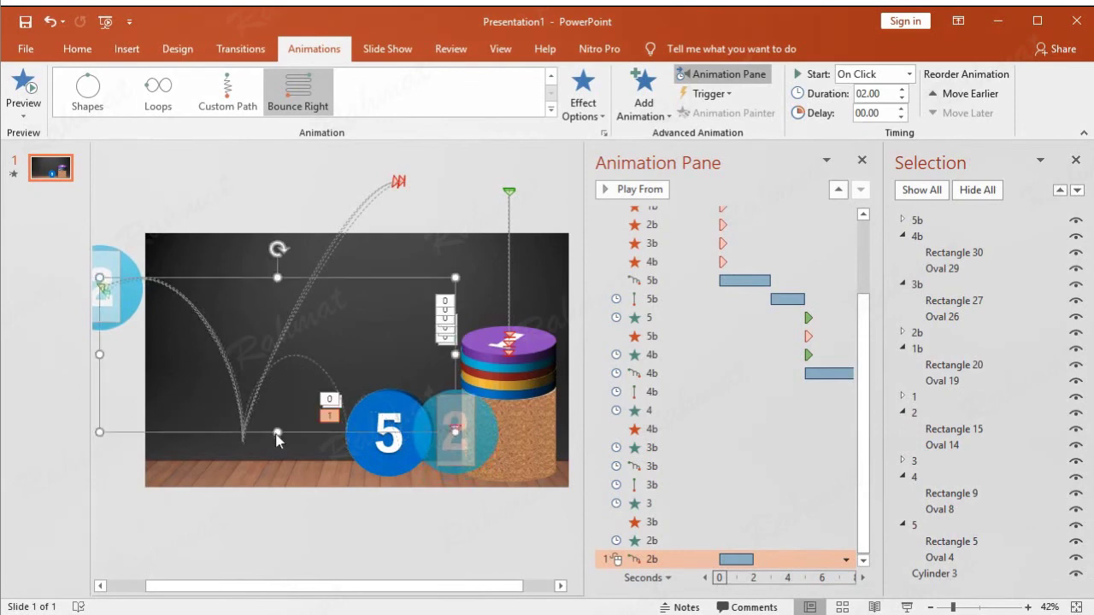
In Edit Points, delete the extra vertices clustered at the end of ball 2's path.
right_click(416, 282)
left_click(427, 291)
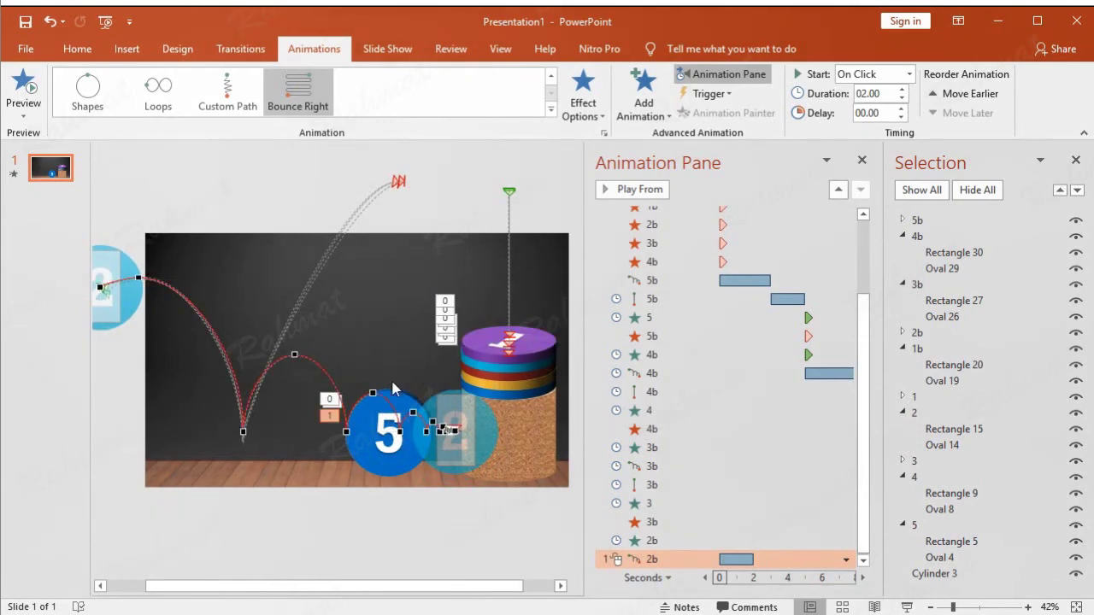
right_click(447, 431)
left_click(465, 445)
right_click(451, 430)
left_click(483, 462)
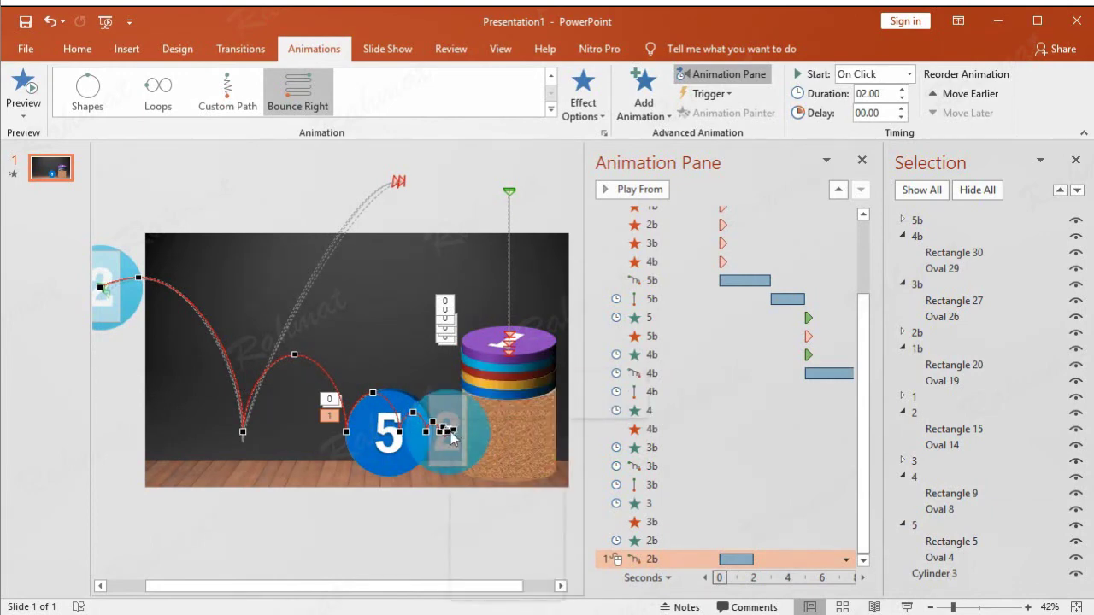
right_click(450, 431)
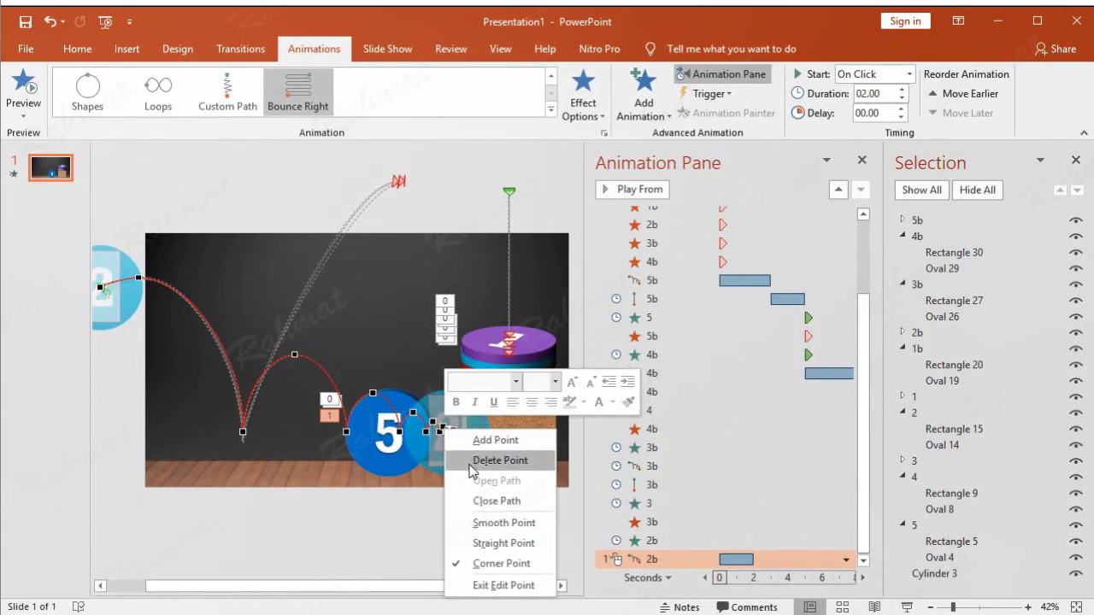
left_click(478, 462)
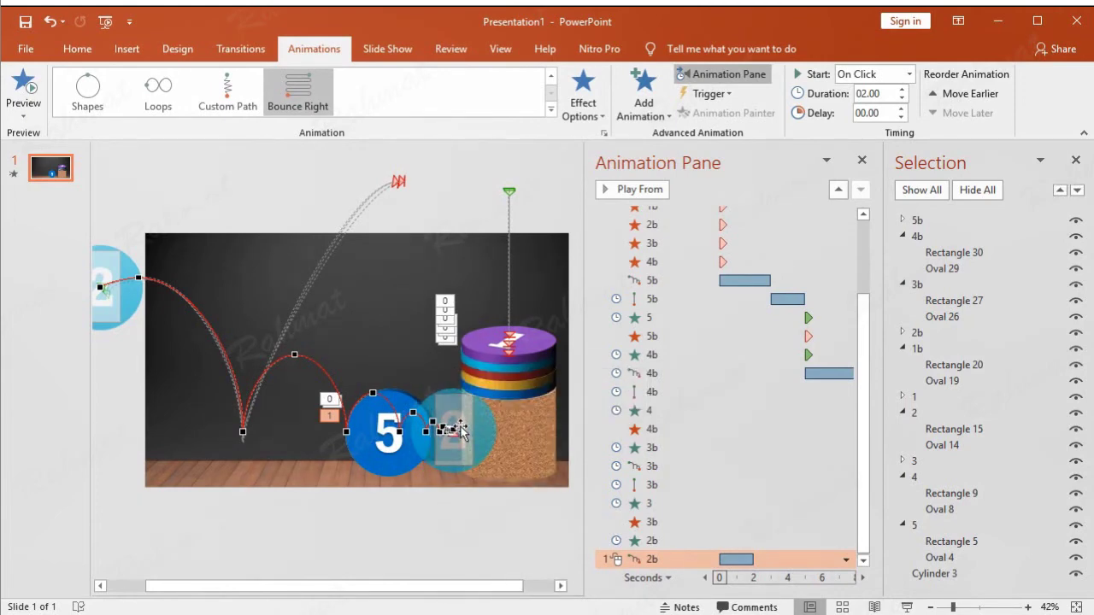
right_click(450, 431)
left_click(453, 440)
right_click(450, 431)
left_click(478, 462)
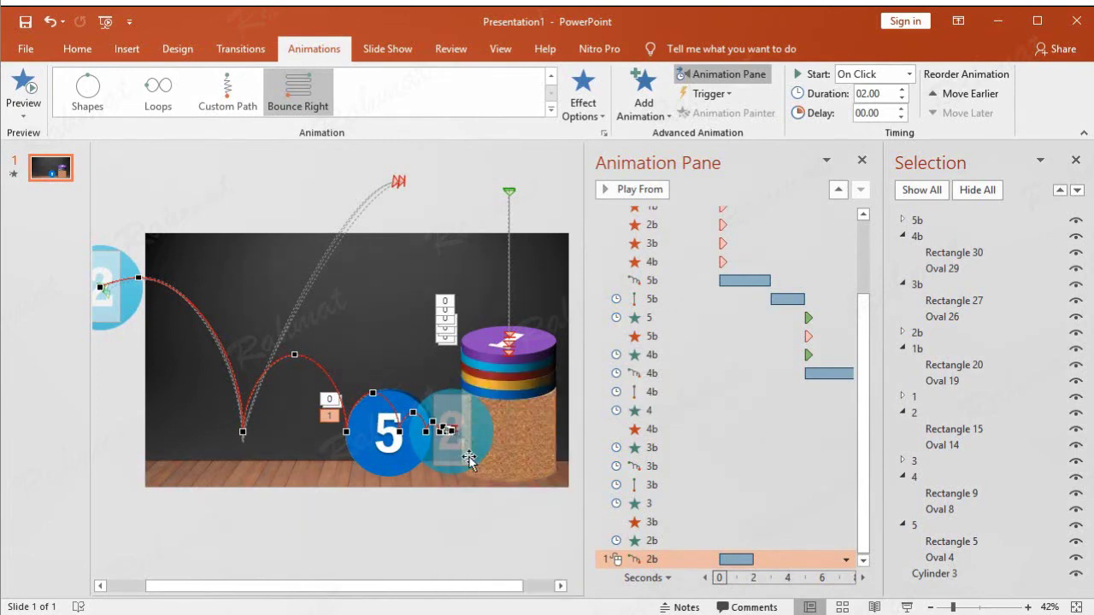
right_click(450, 431)
left_click(465, 462)
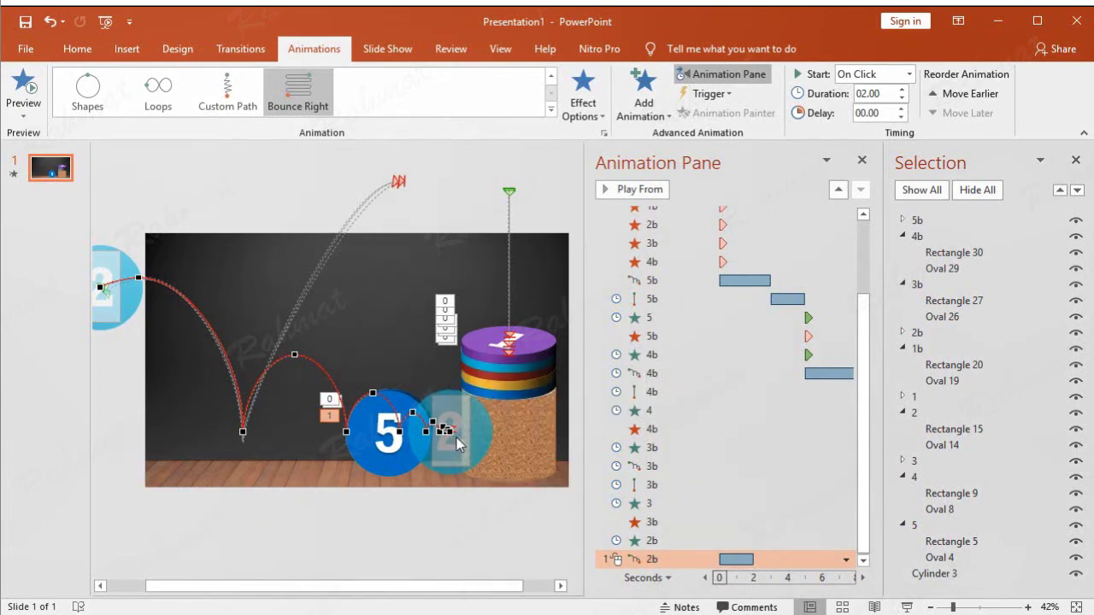
right_click(449, 431)
left_click(459, 444)
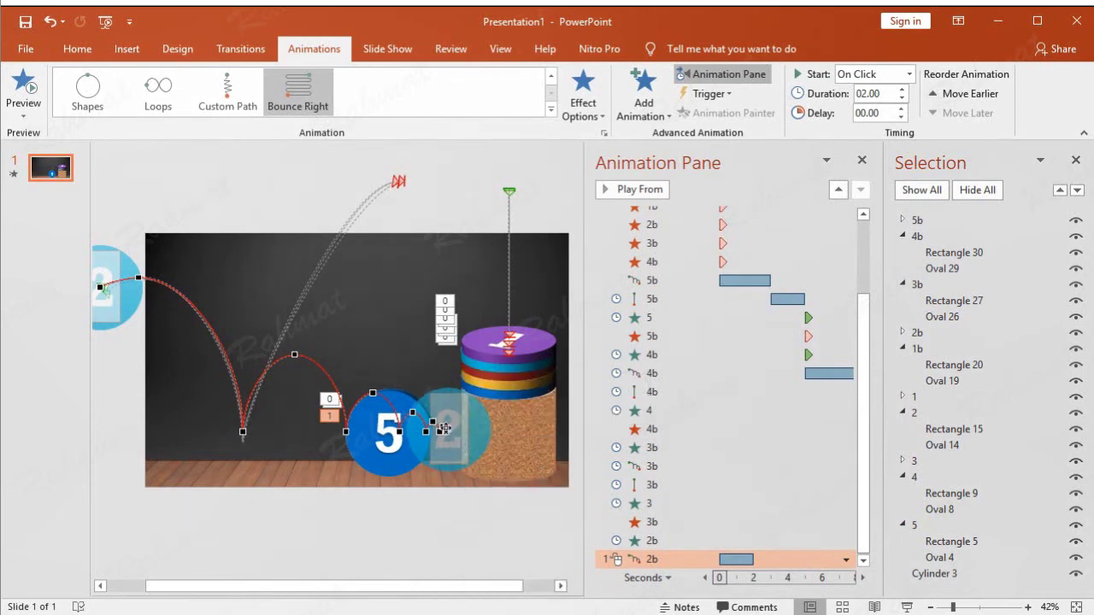
right_click(443, 429)
left_click(479, 461)
right_click(444, 431)
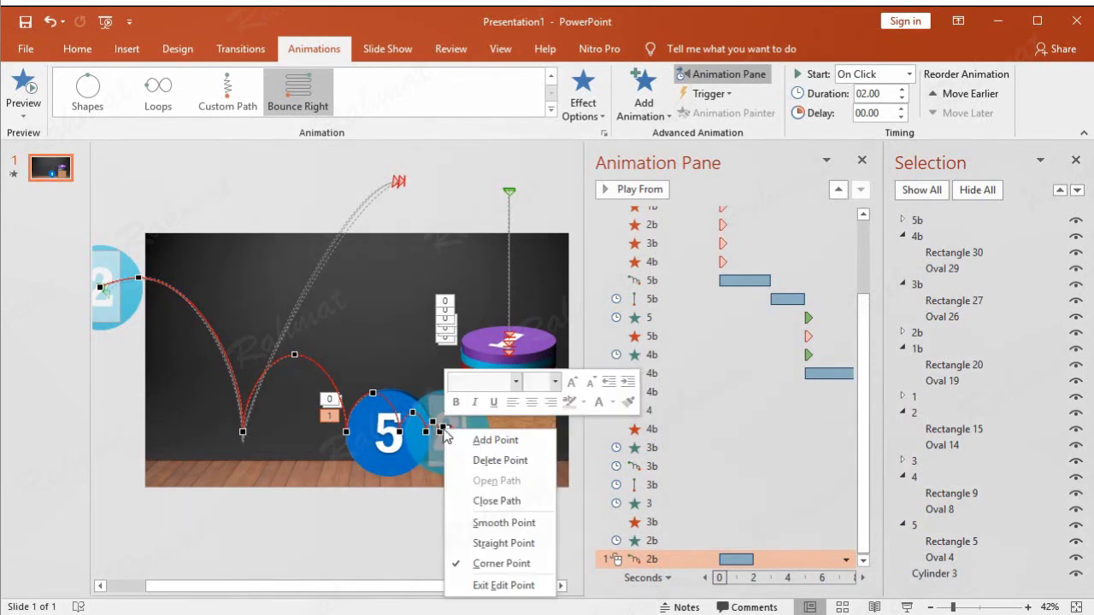
left_click(472, 460)
right_click(443, 429)
left_click(475, 460)
Keep deleting end vertices back along the path until a single bounce remains, then reselect it.
right_click(443, 432)
left_click(463, 461)
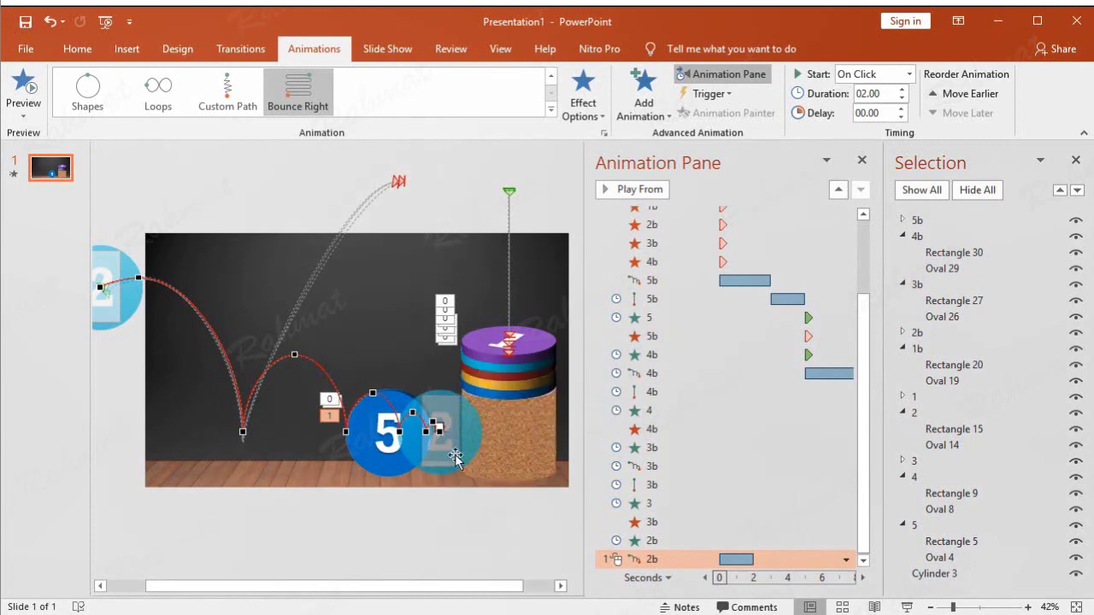
right_click(433, 421)
left_click(467, 459)
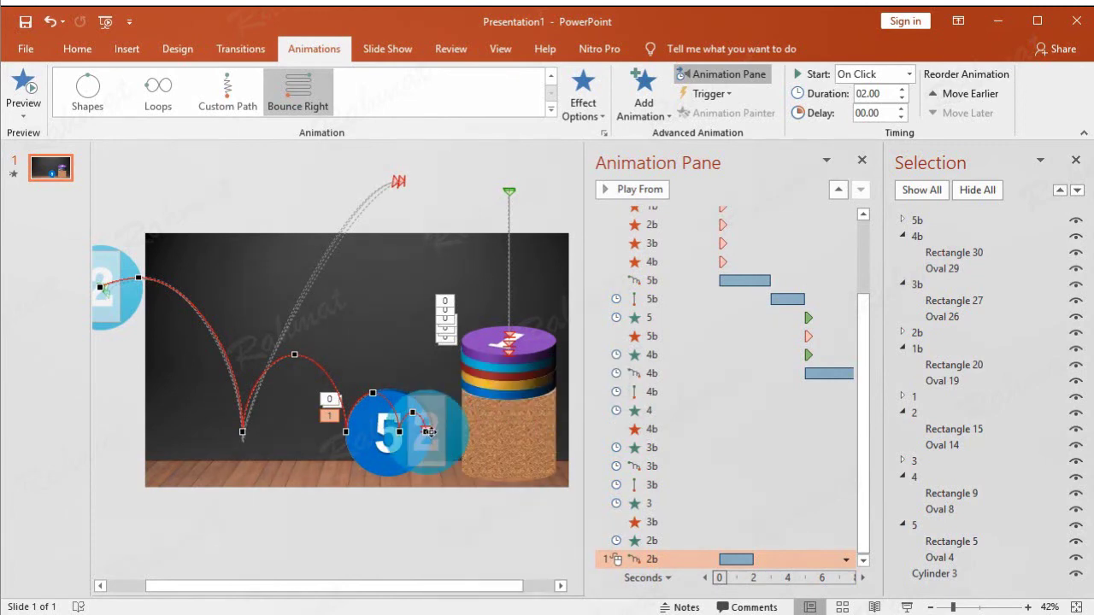
right_click(426, 431)
left_click(453, 461)
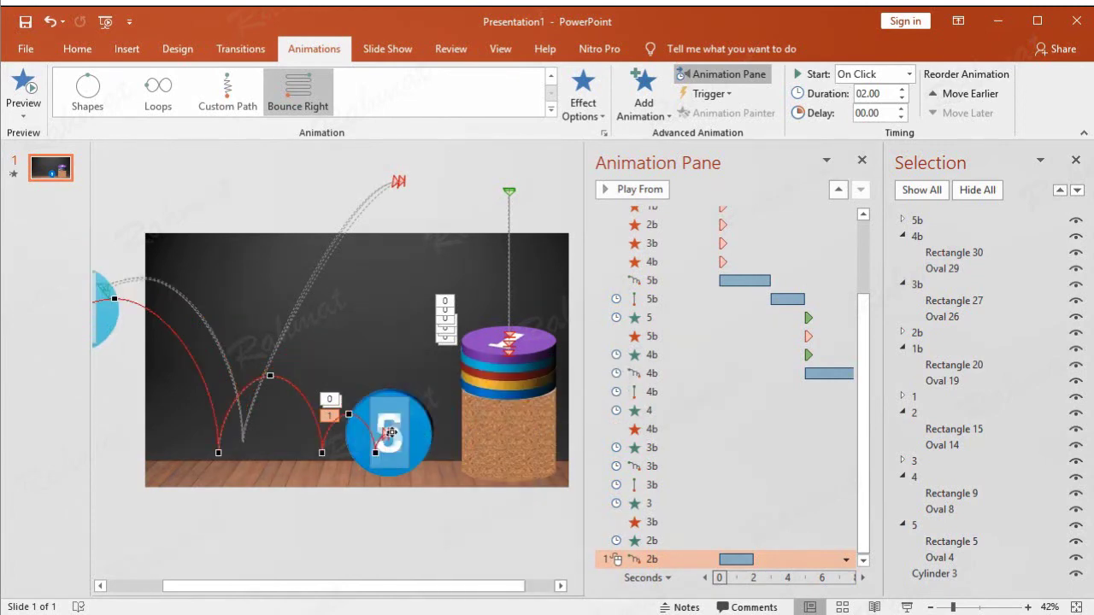
right_click(390, 436)
left_click(445, 466)
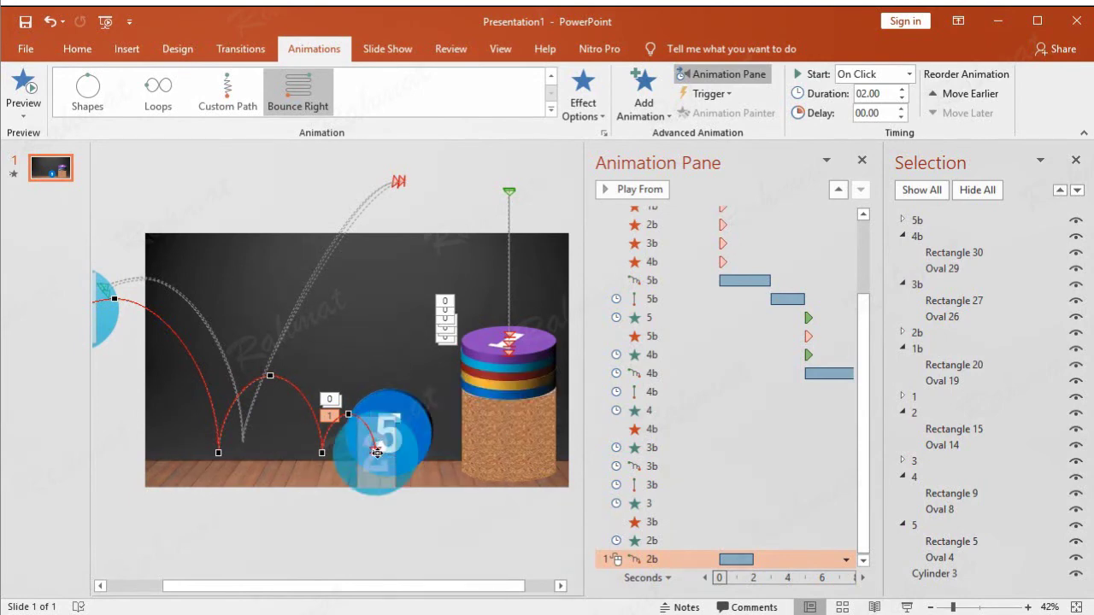
right_click(376, 452)
left_click(412, 484)
right_click(348, 415)
left_click(373, 447)
right_click(323, 451)
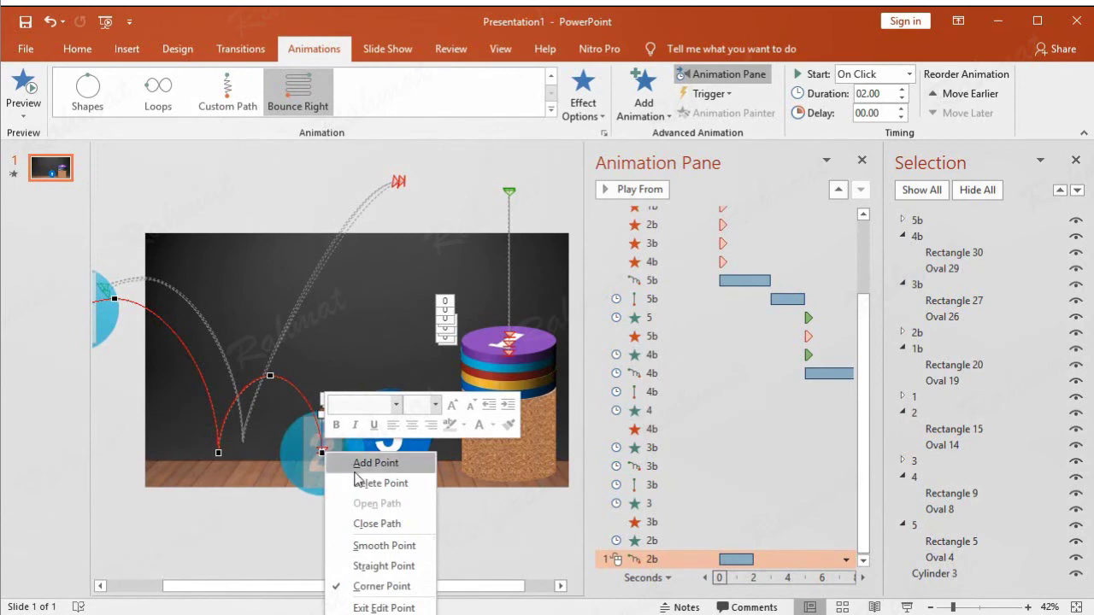
left_click(350, 482)
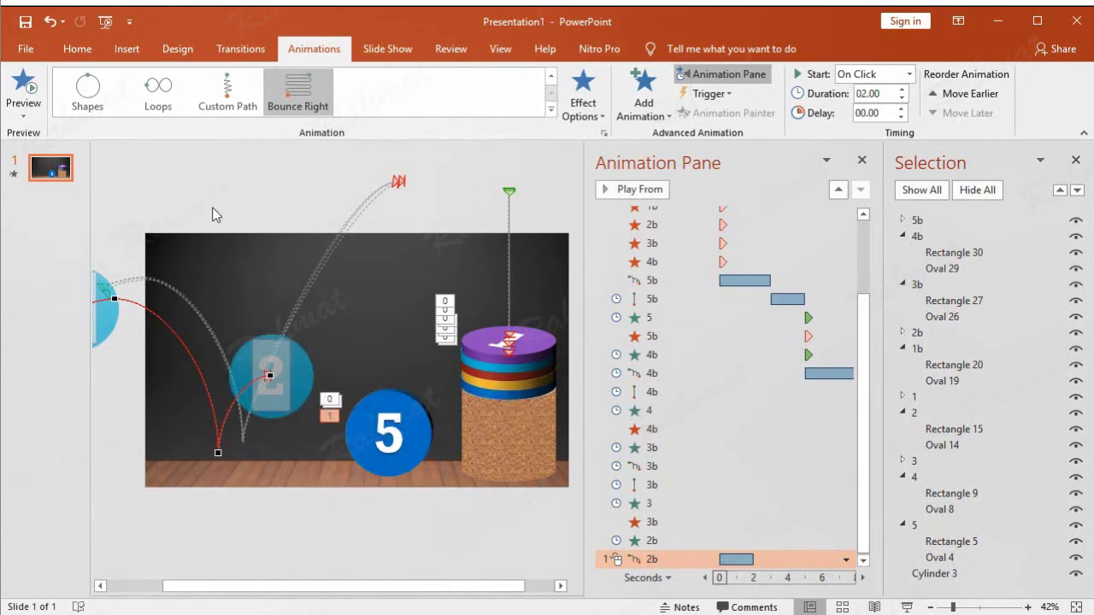
left_click(141, 331)
left_click(147, 315)
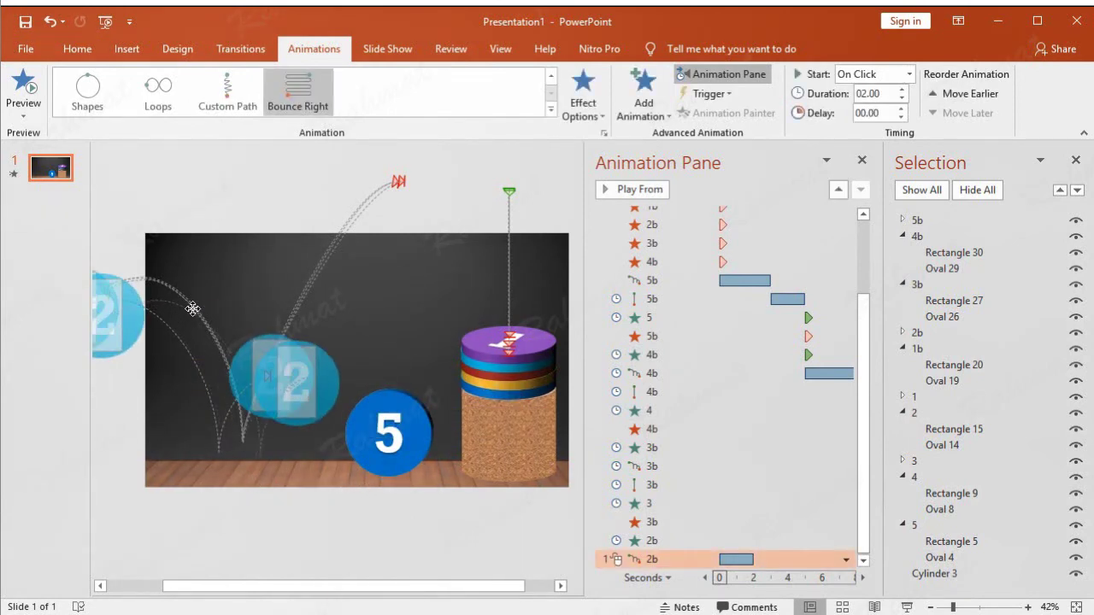
Nudge ball 2's path up and right, stretch it slightly taller, and drag its end above the slide.
left_click(178, 293)
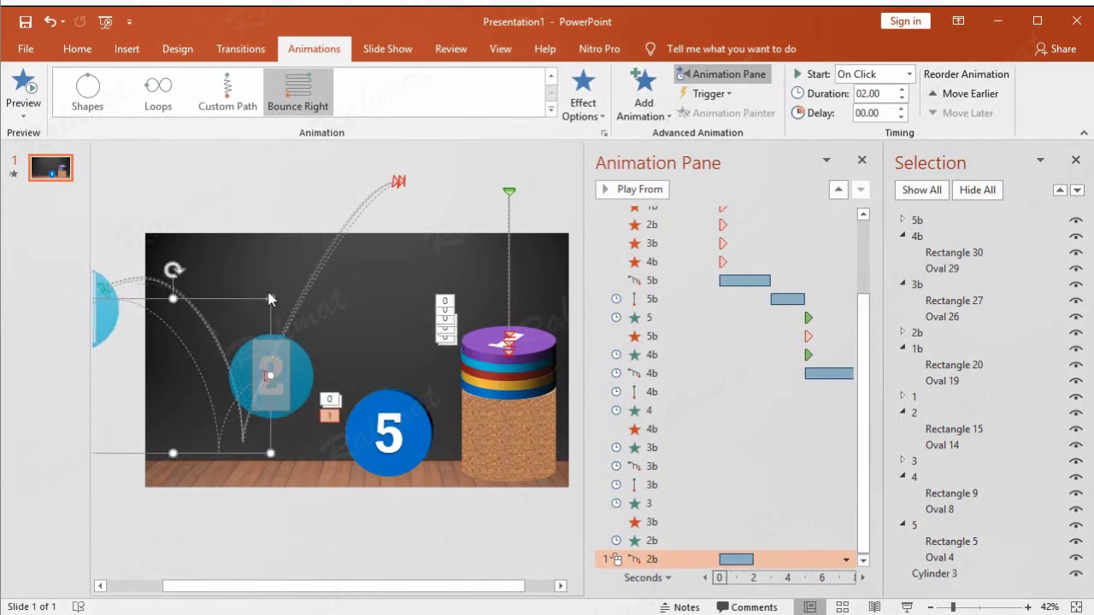
key("Up")
key("Up")
key("Up")
key("Up")
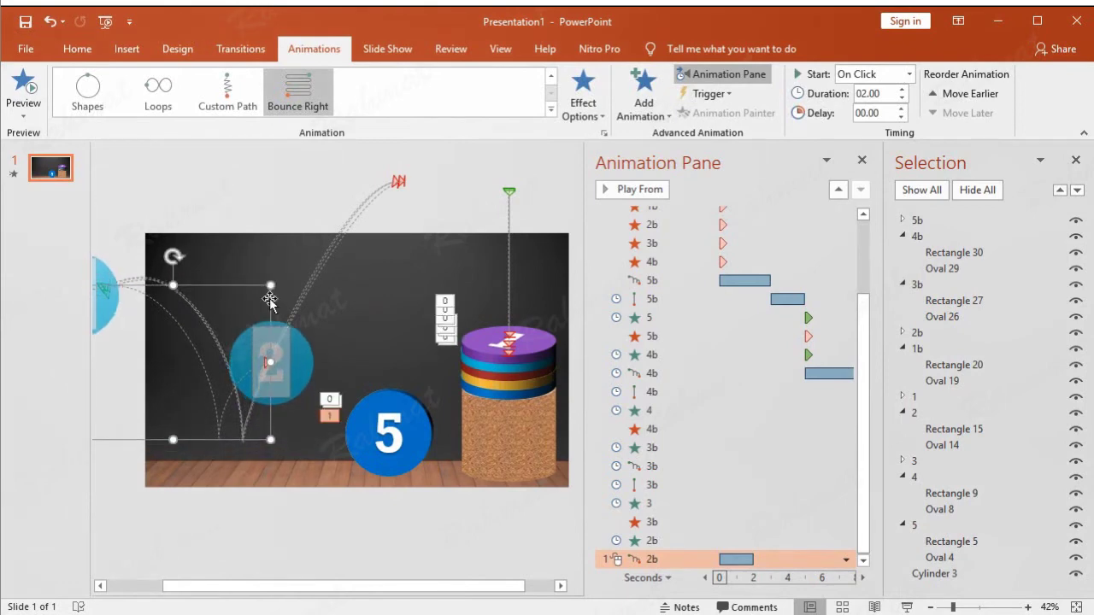
key("Right")
key("Right")
key("Right")
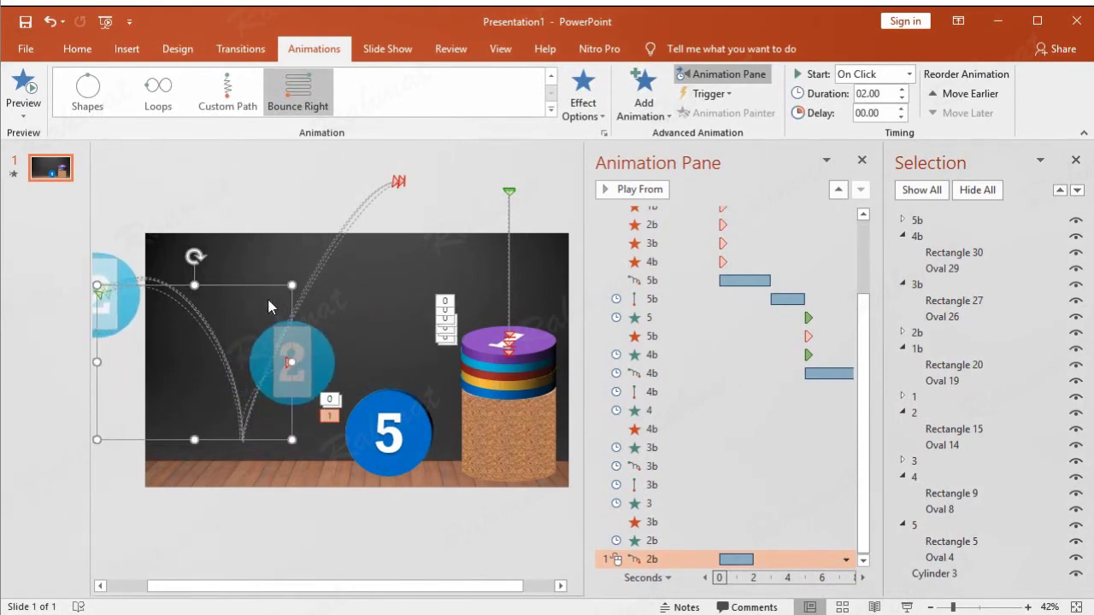
key("Up")
key("Up")
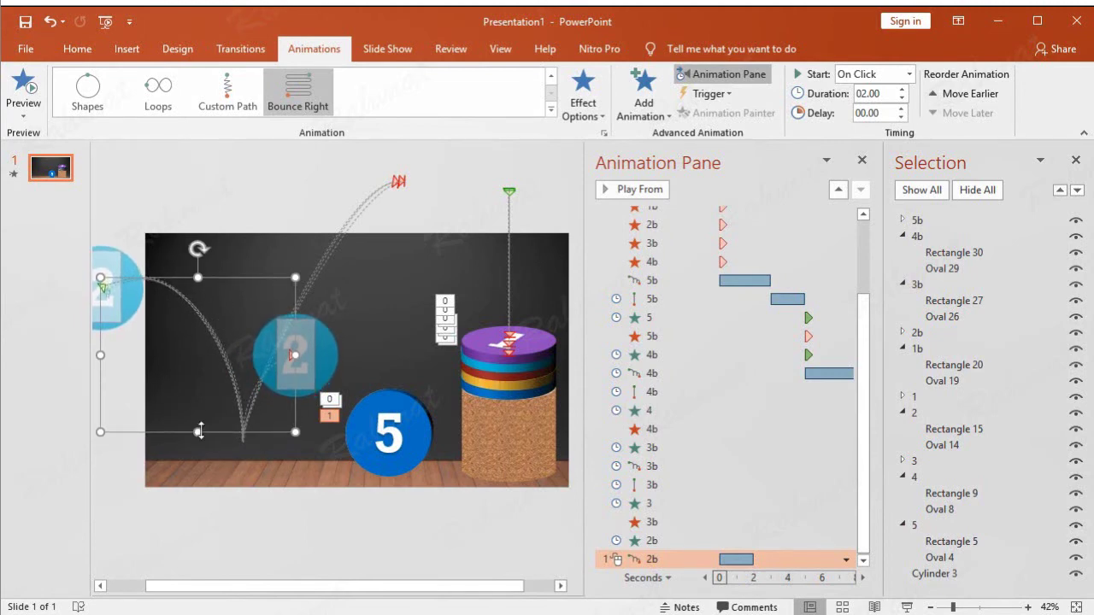
left_click_drag(198, 430, 199, 439)
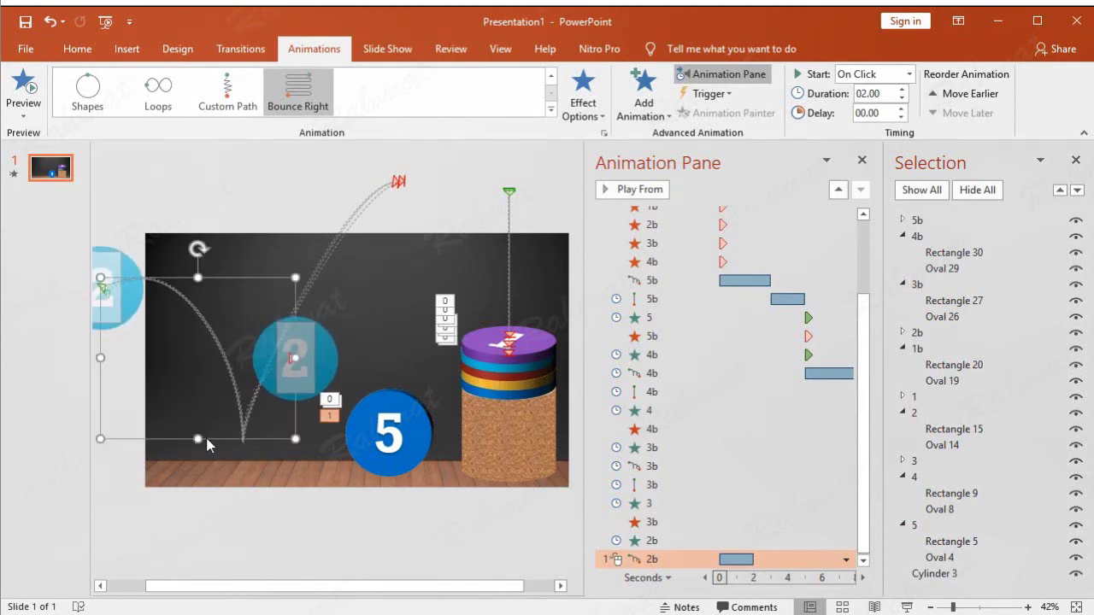
right_click(294, 357)
key("Escape")
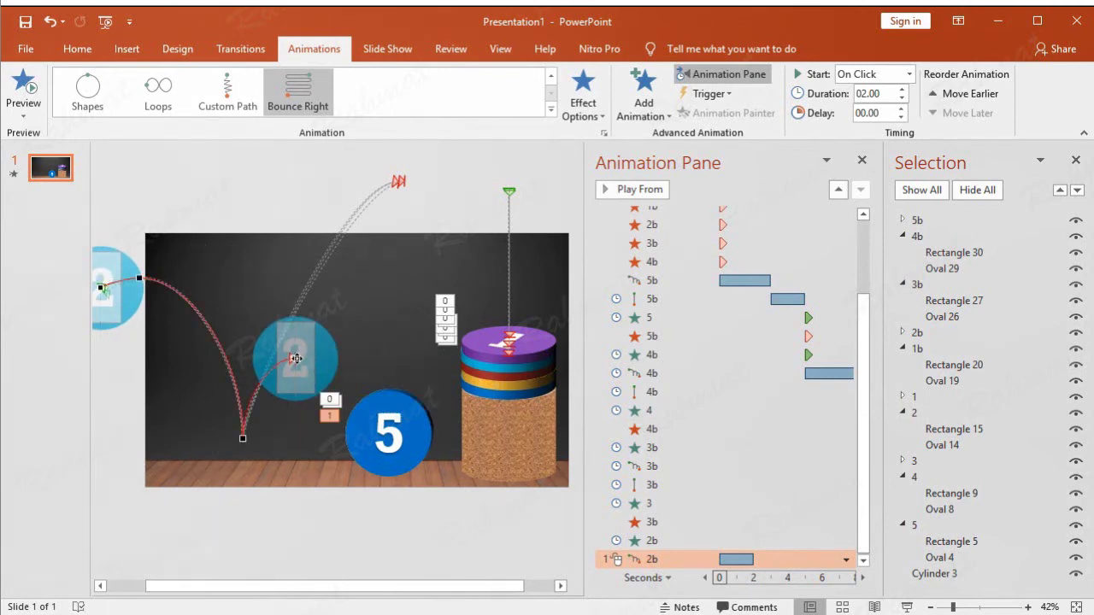
mouse_move(294, 358)
left_mouse_down()
mouse_move(398, 181)
mouse_move(351, 197)
left_mouse_up()
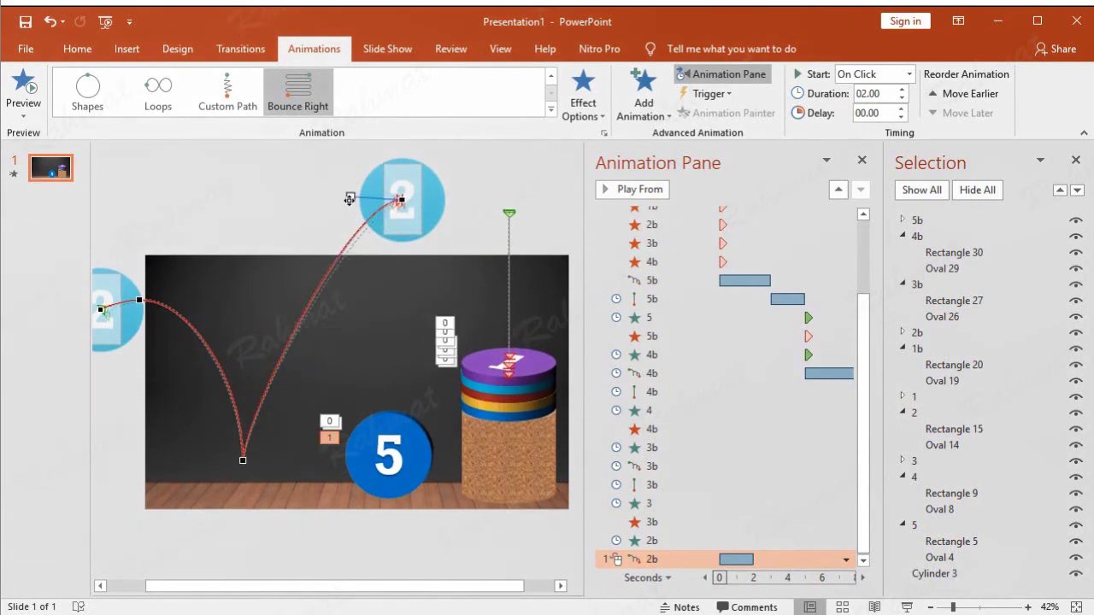
left_click(318, 203)
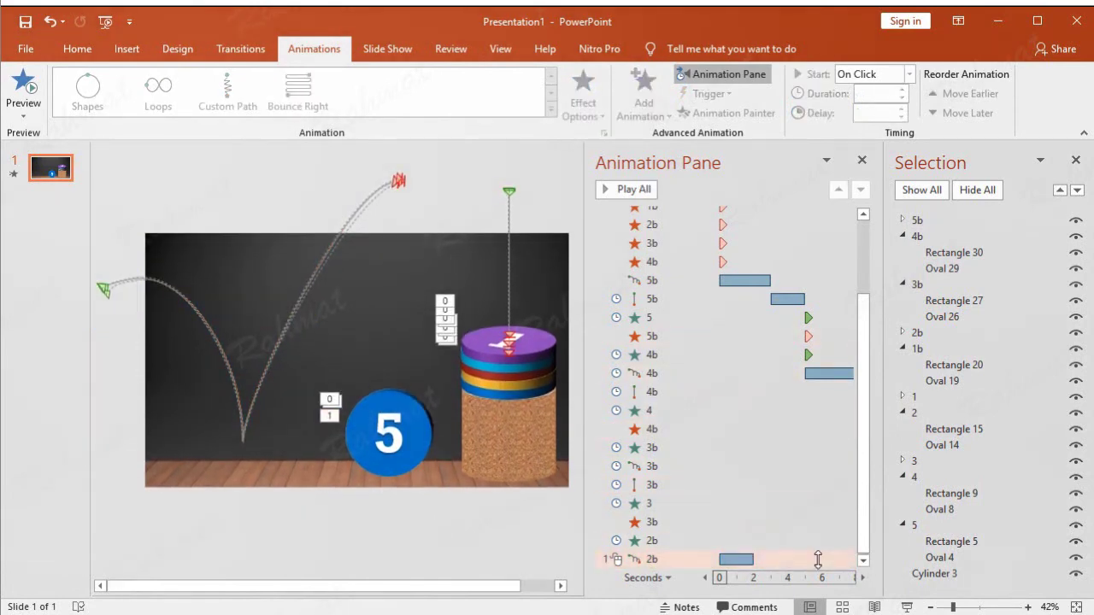
Set the 2b Bounce Right animation to start After Previous with a 3-second (Slow) duration.
left_click(855, 556)
left_click(845, 560)
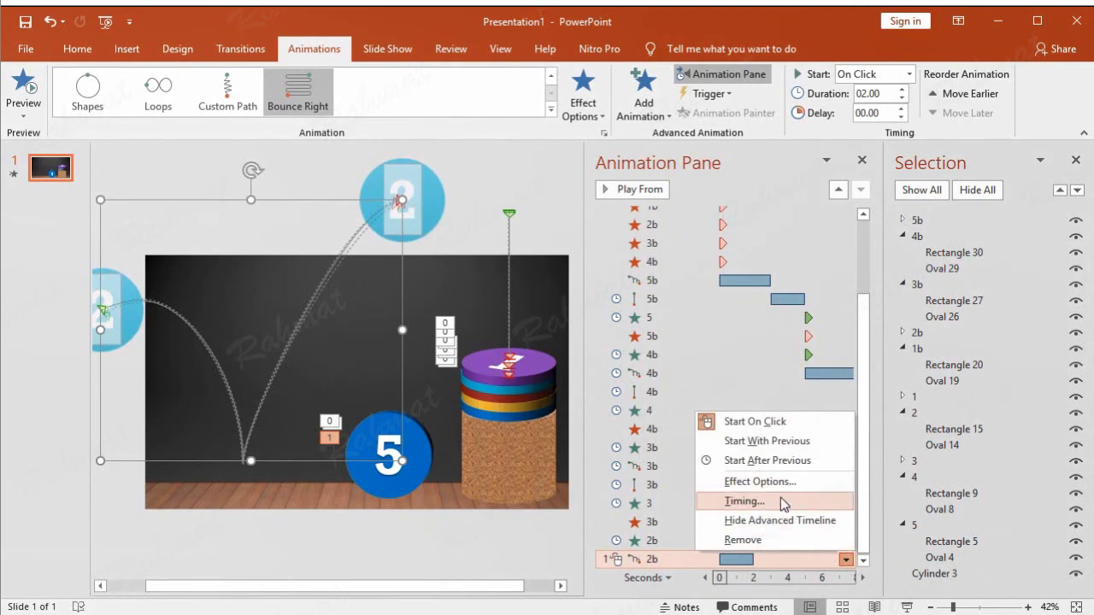
left_click(776, 502)
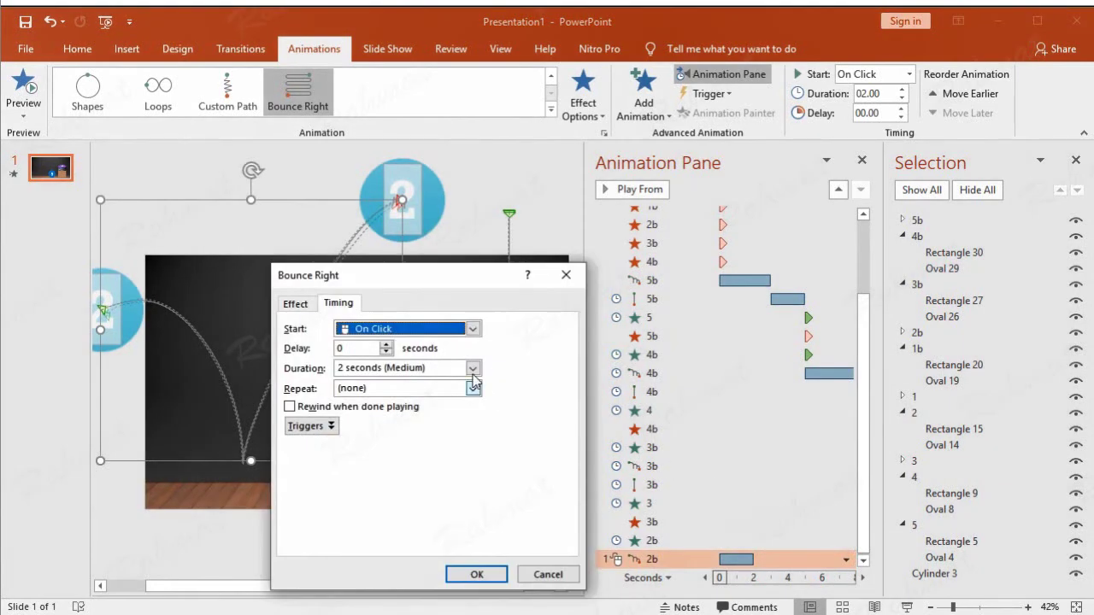
left_click(444, 330)
left_click(418, 376)
left_click(473, 368)
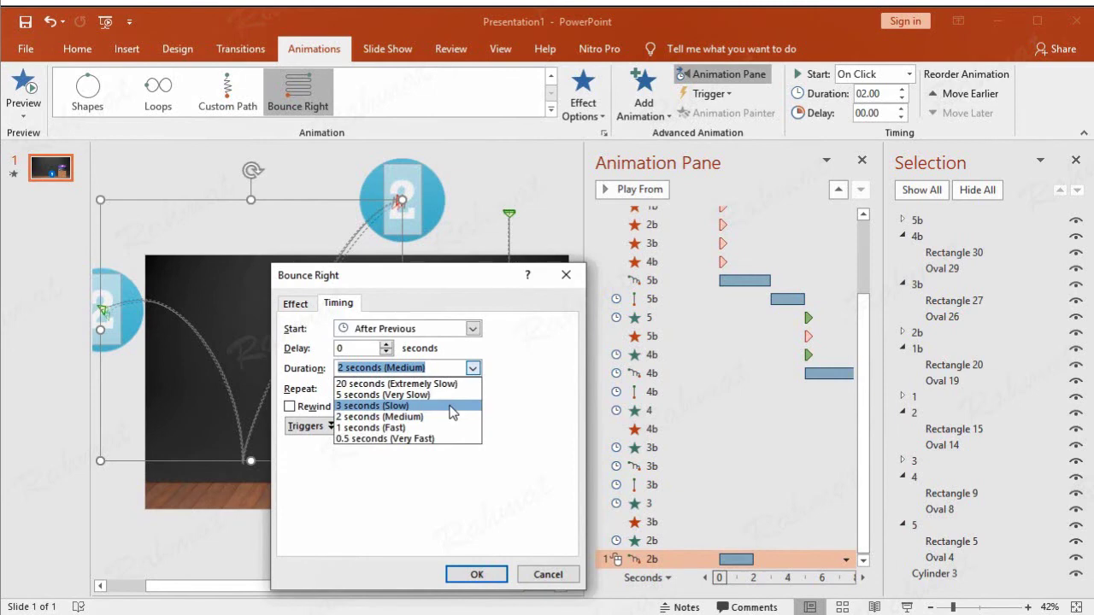
left_click(452, 407)
left_click(295, 304)
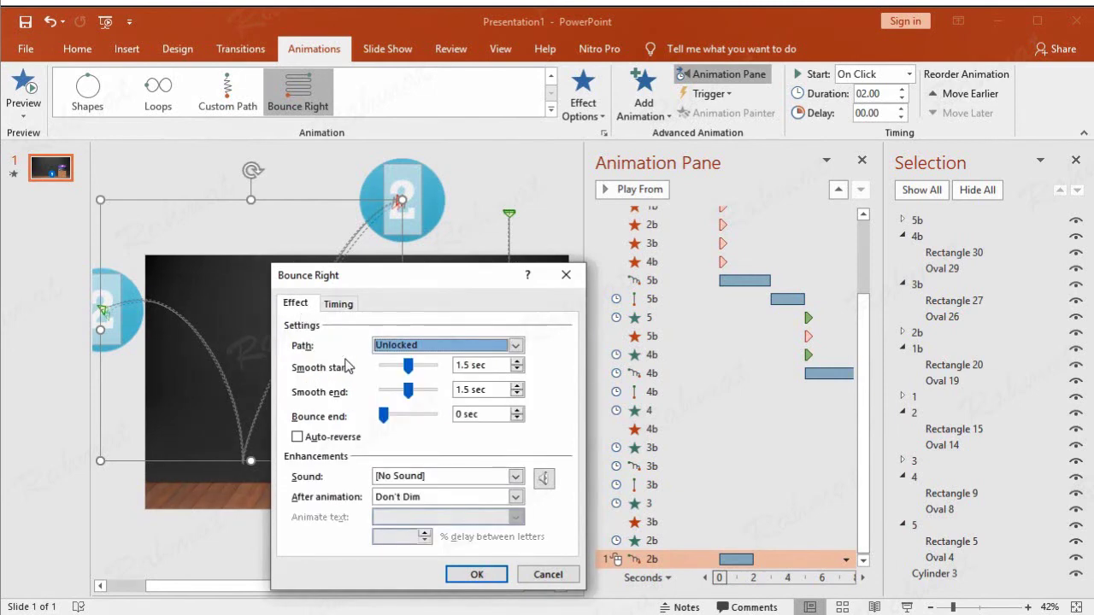
left_click(477, 573)
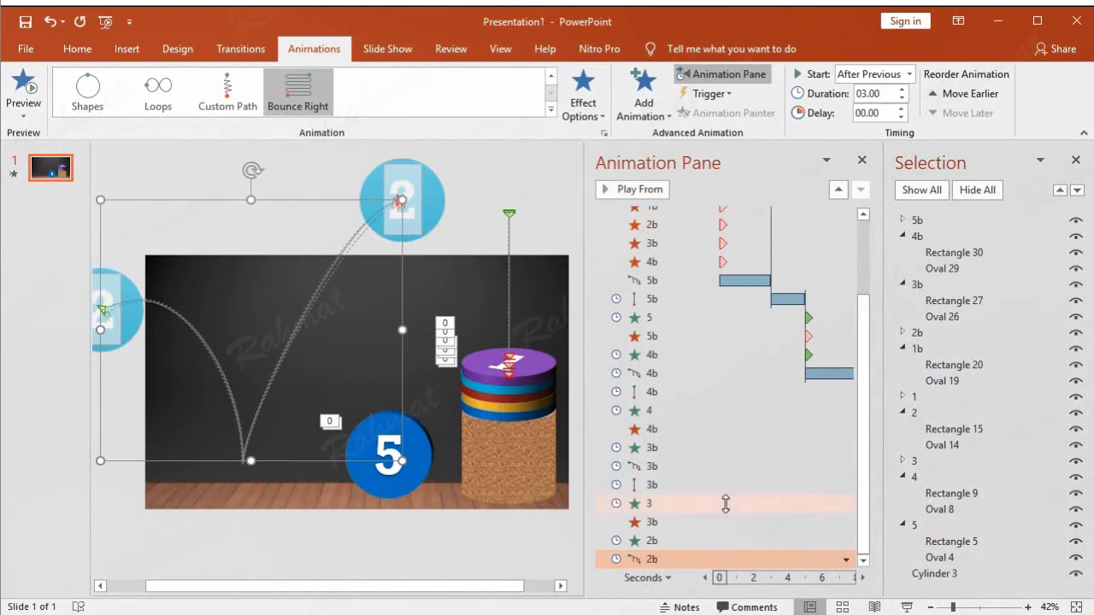
left_click(936, 331)
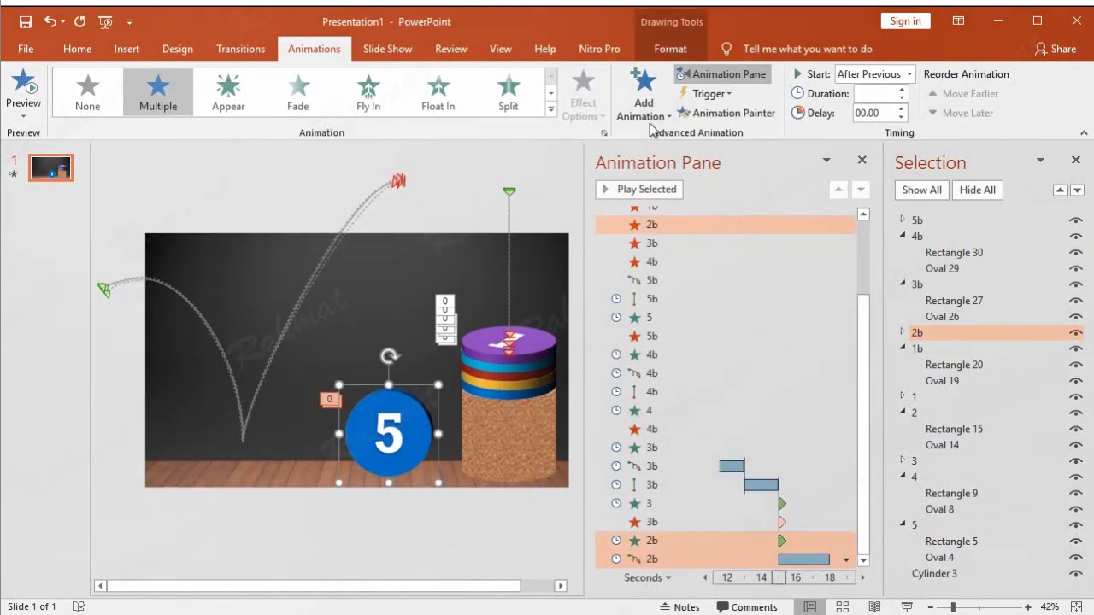
Add a Down motion path to the 2b group and position it to drop onto the cylinder top.
left_click(645, 107)
left_click(675, 611)
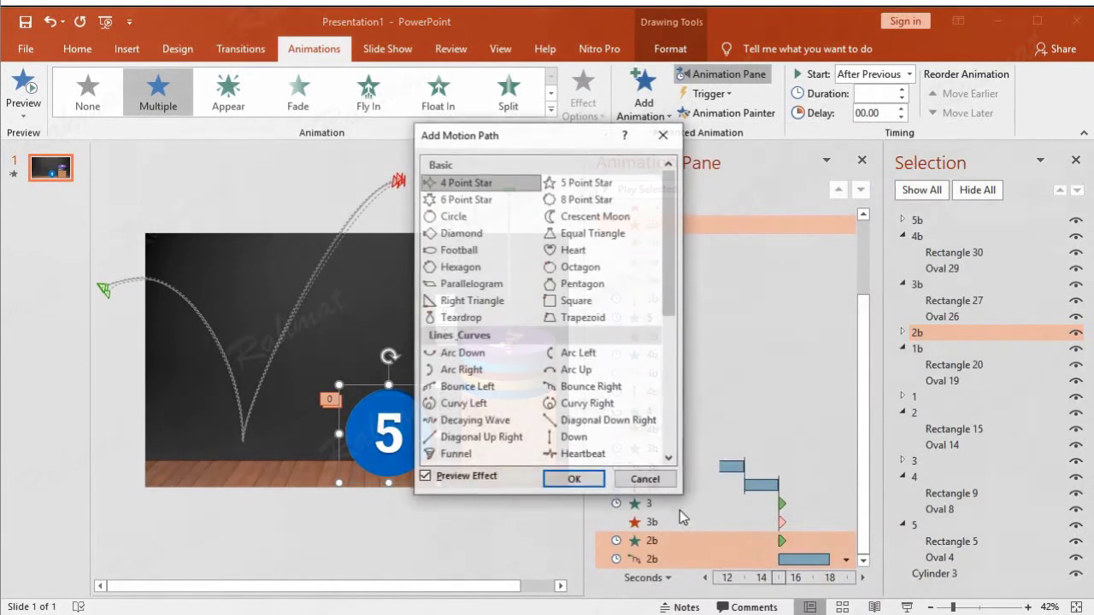
left_click(584, 438)
left_click(574, 480)
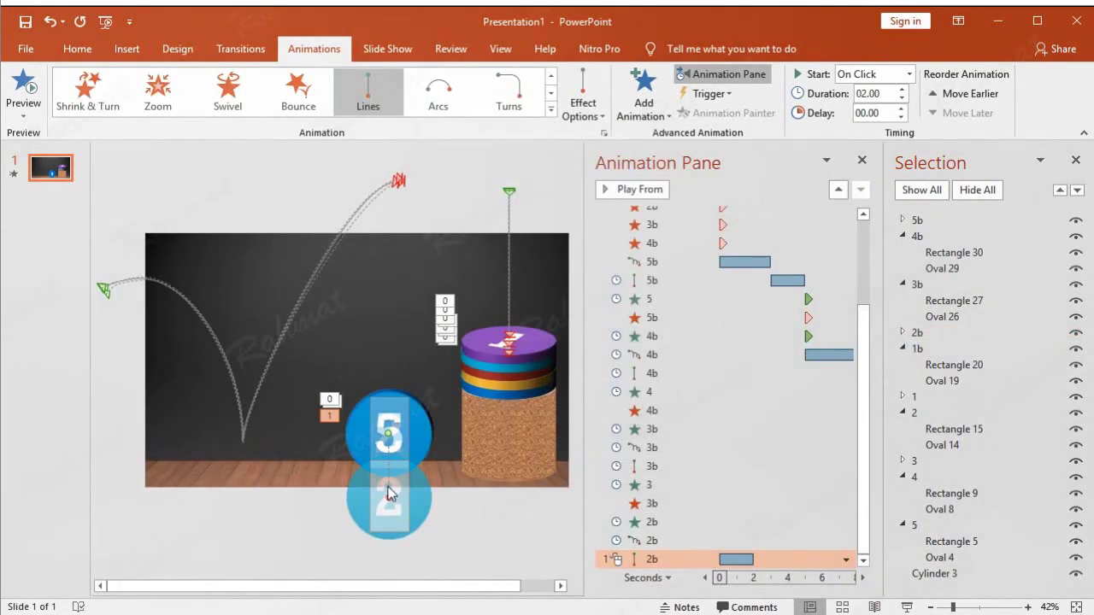
left_click_drag(389, 487, 488, 248)
key("Right")
key("Right")
key("Right")
key("Right")
key("Right")
key("Right")
key("Right")
key("Right")
key("Right")
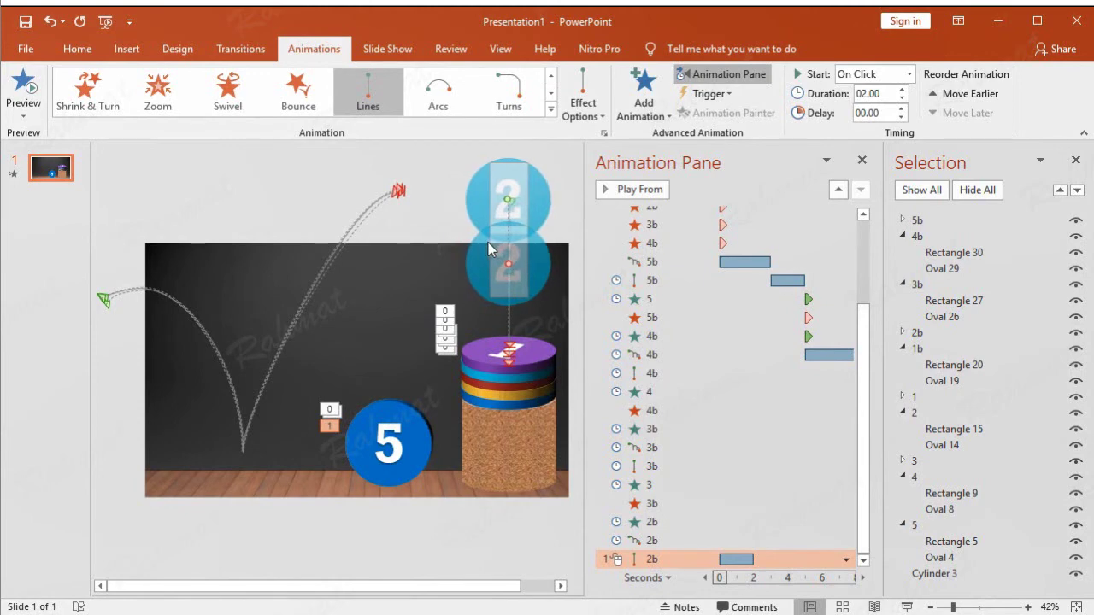
key("Right")
key("Right")
key("Left")
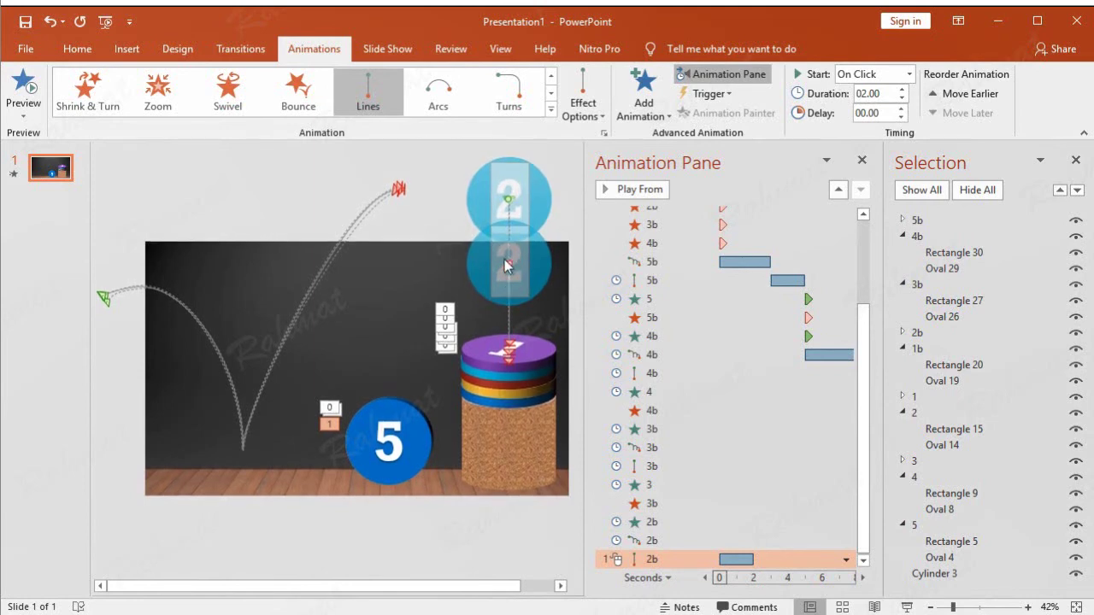
left_click_drag(510, 263, 506, 342)
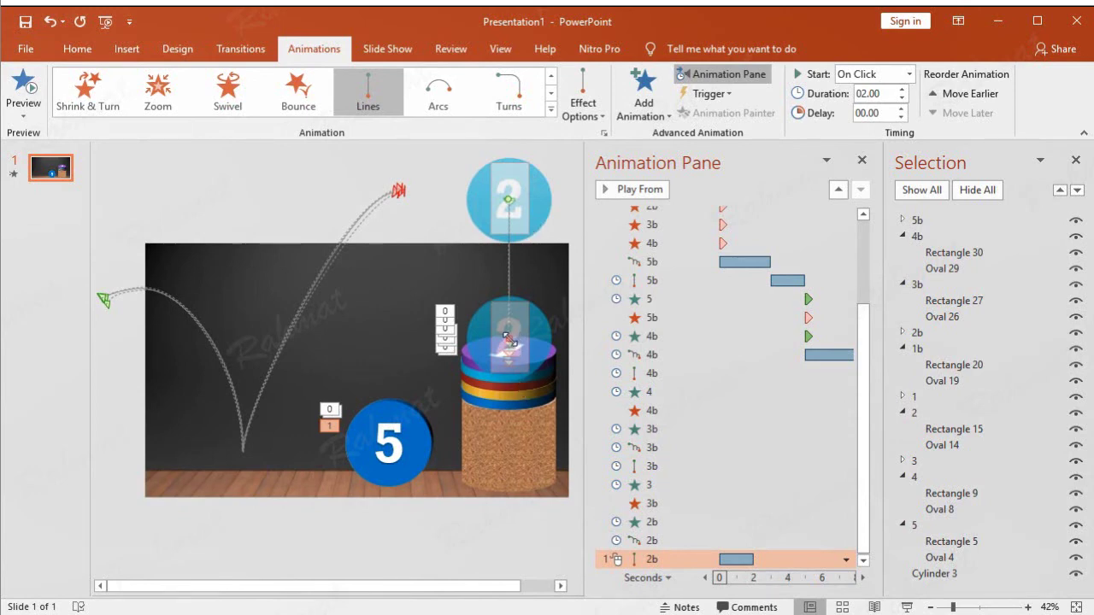
left_click_drag(509, 342, 510, 320)
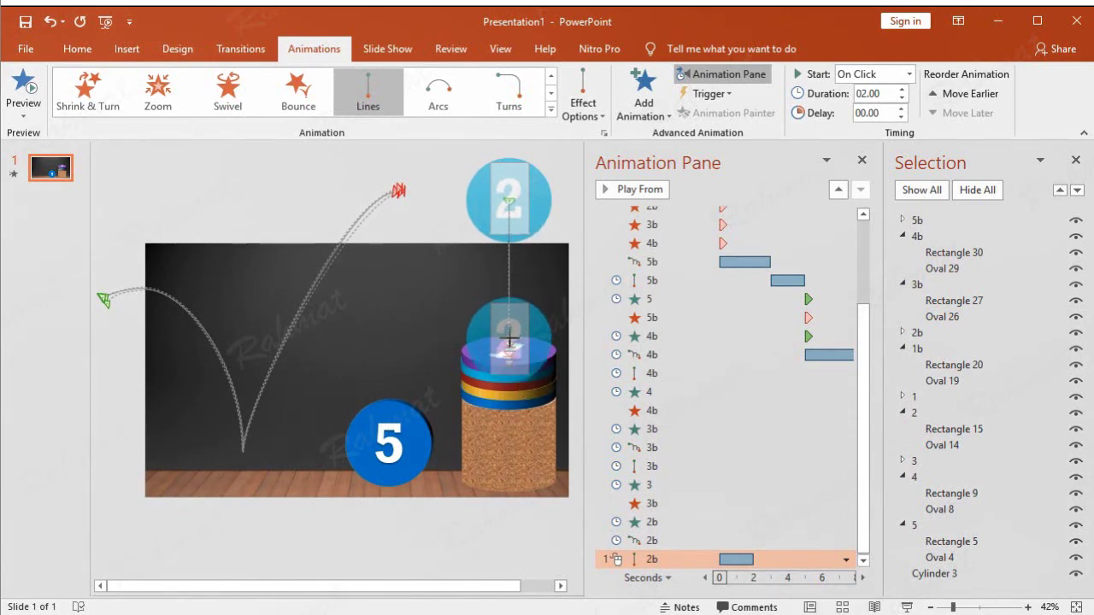
Set the Down animation to start After Previous, keeping its 2-second duration.
left_click(848, 559)
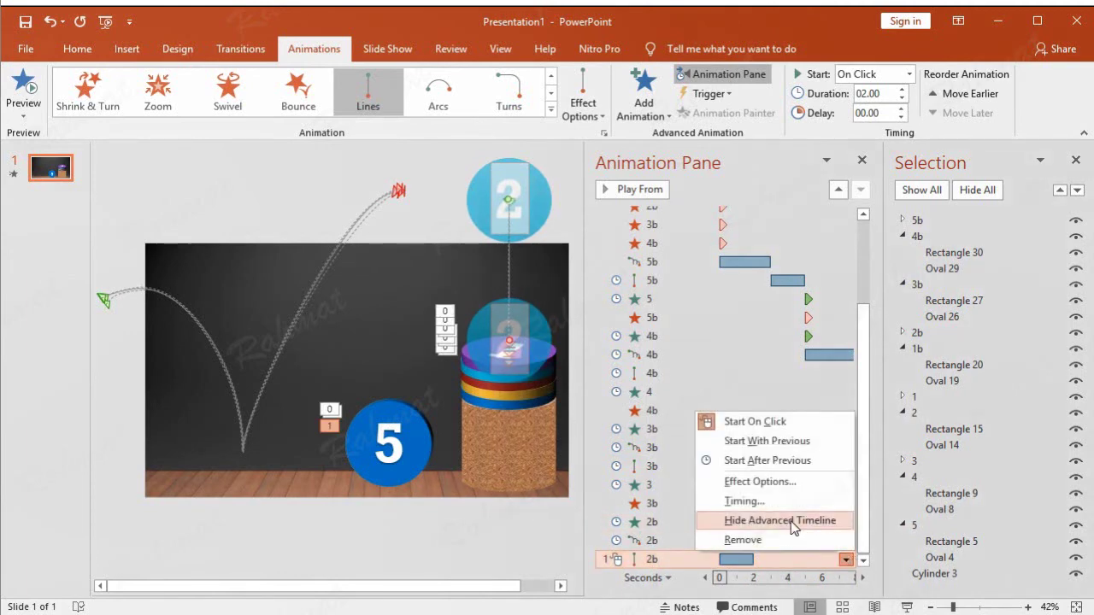
left_click(779, 496)
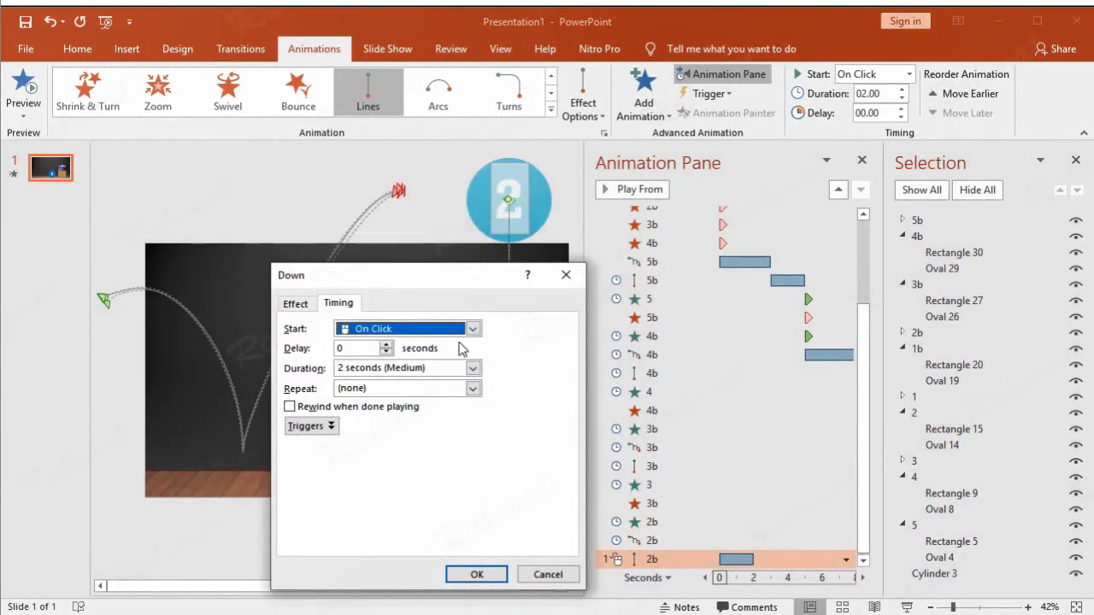
left_click(466, 329)
left_click(437, 374)
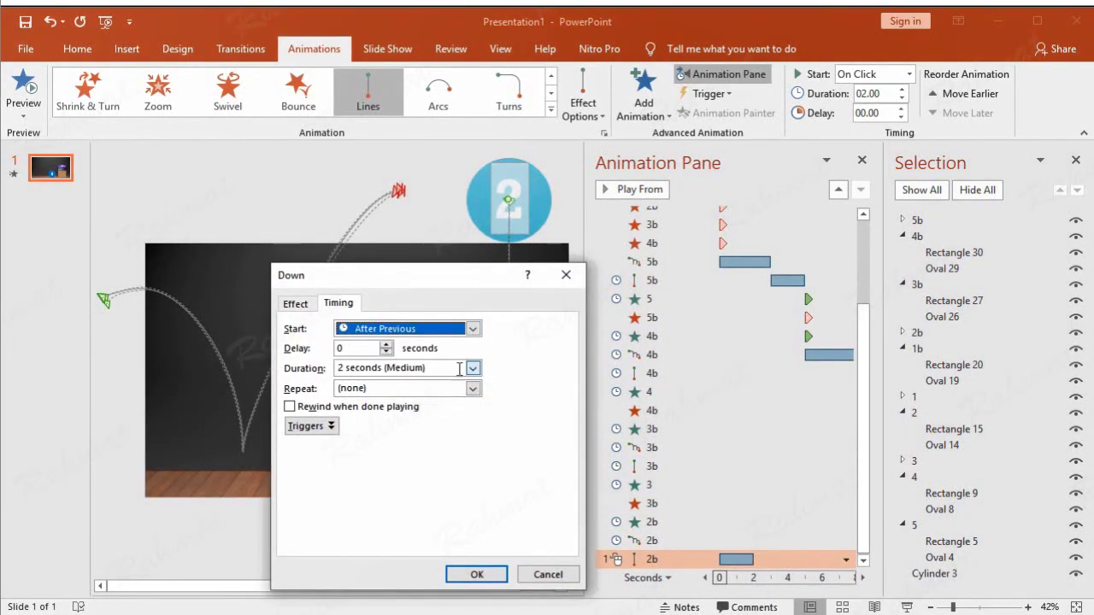
left_click(296, 305)
left_click(483, 575)
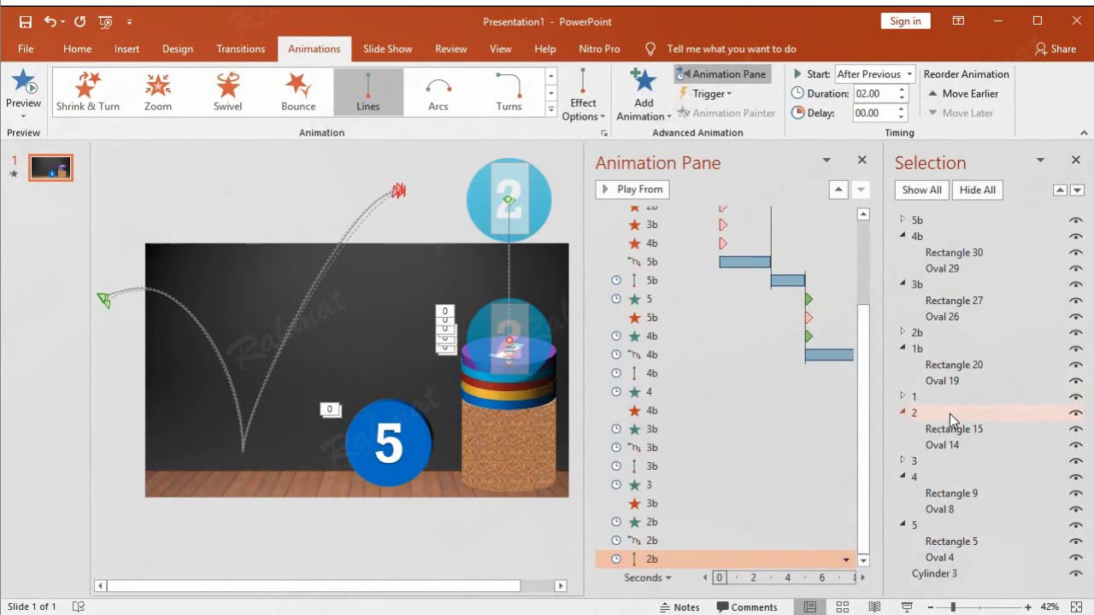
Give group 2 an Appear entrance set to start After Previous.
left_click(950, 413)
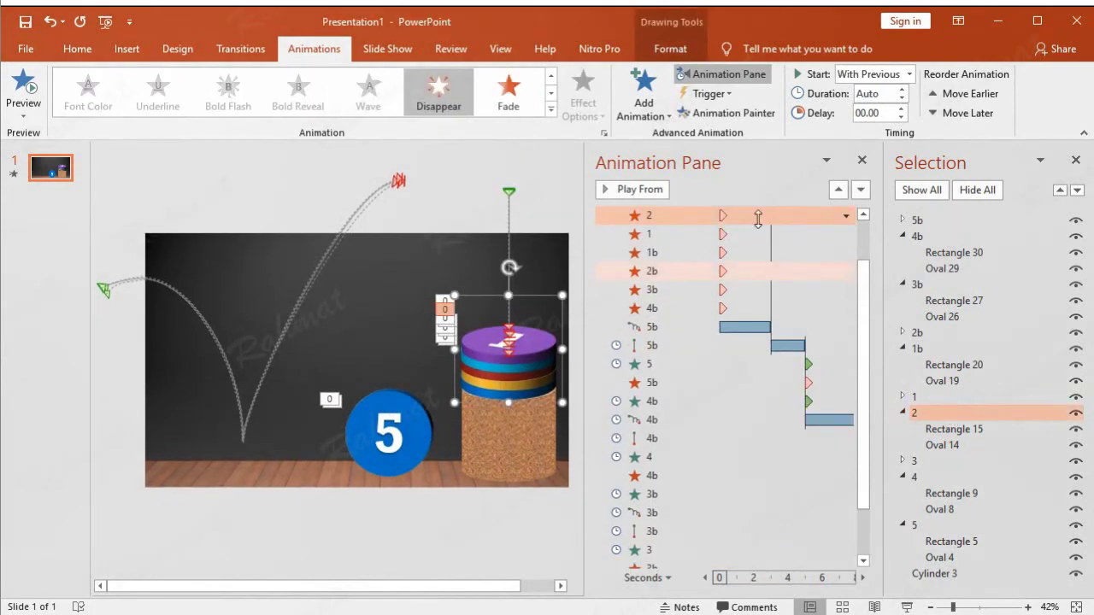
left_click(643, 110)
left_click(650, 162)
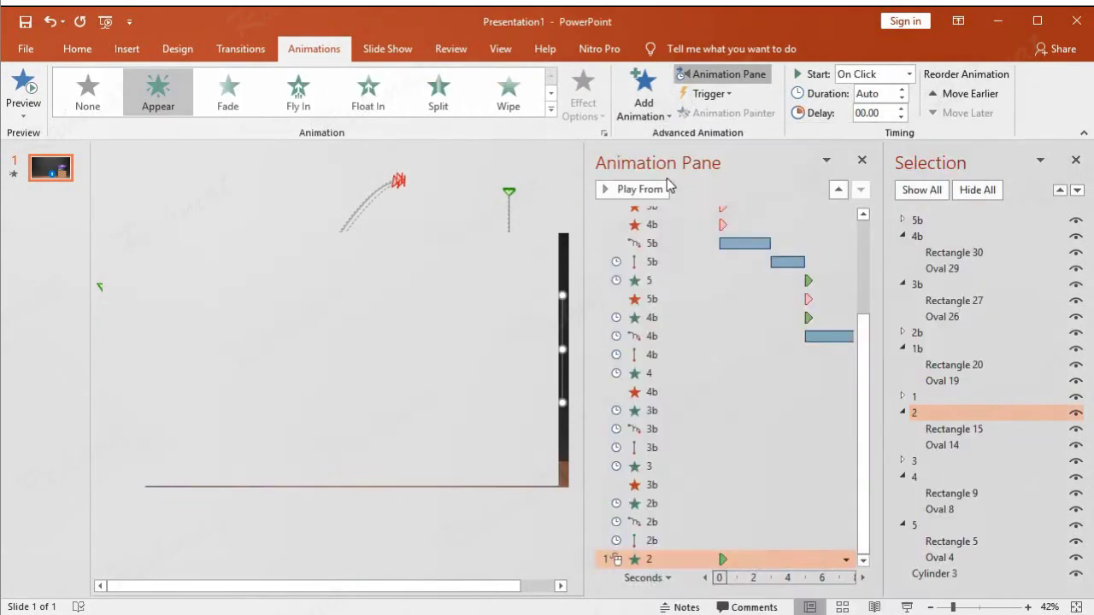
left_click(846, 560)
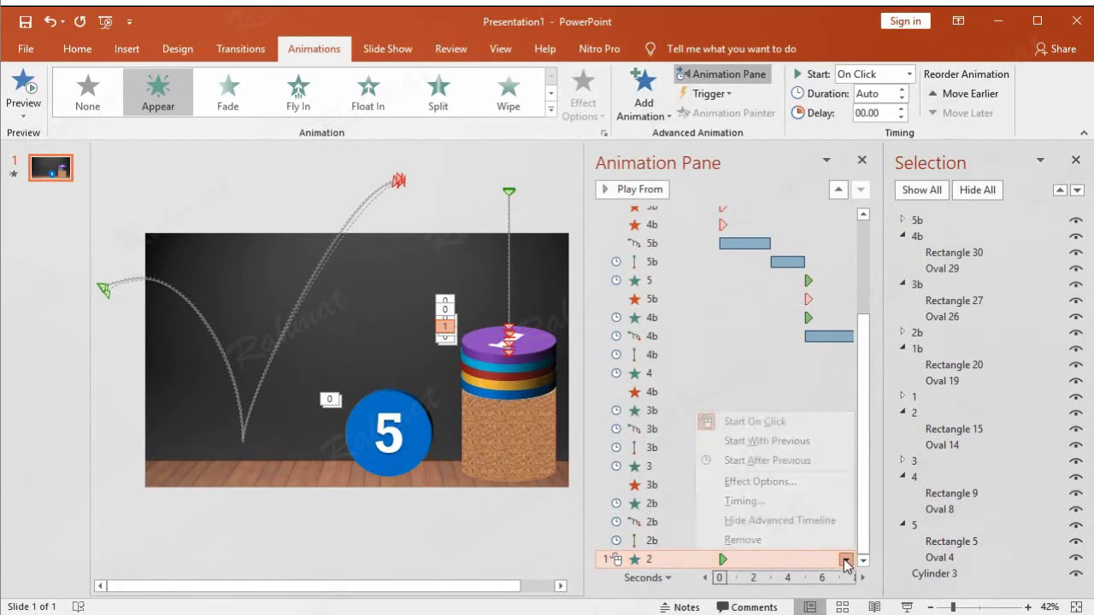
left_click(783, 500)
left_click(473, 357)
left_click(417, 414)
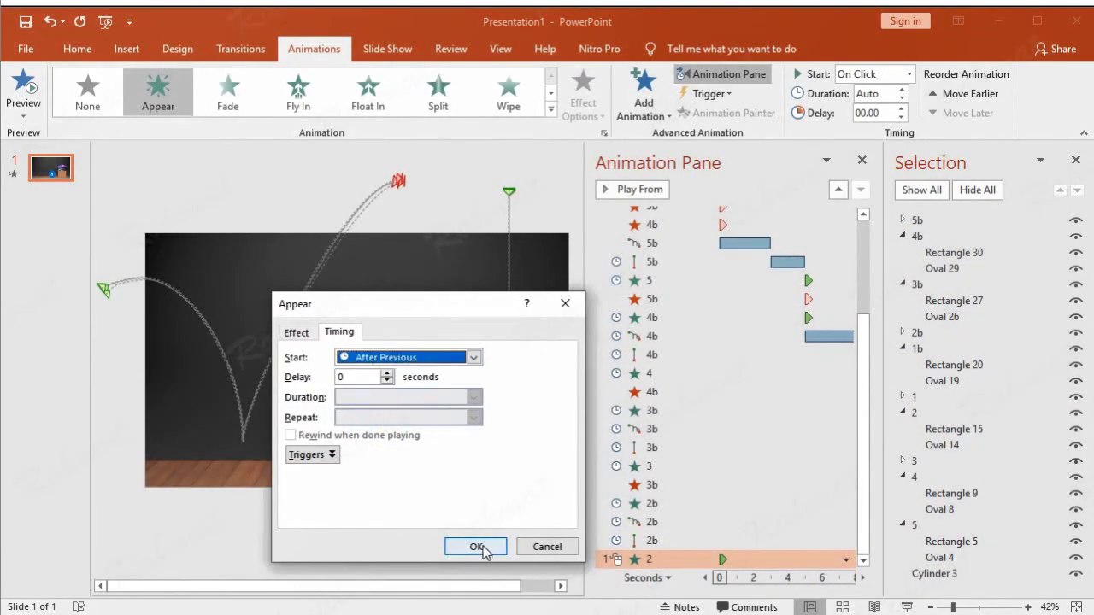
left_click(478, 547)
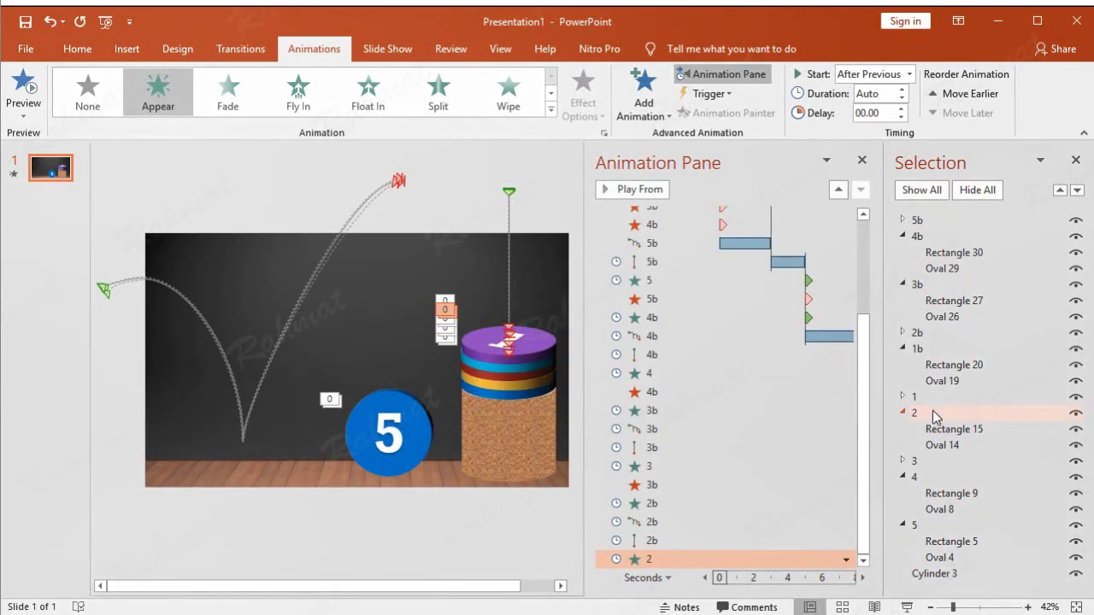
Give group 2b a Disappear exit set to start With Previous.
left_click(923, 334)
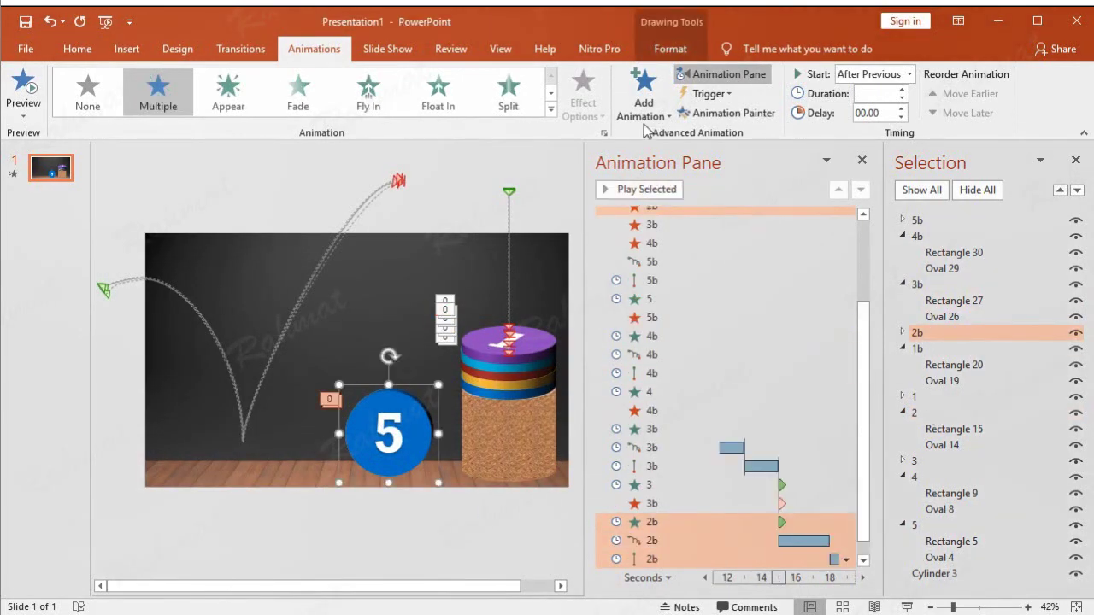
left_click(646, 128)
left_click(694, 554)
left_click(478, 250)
left_click(479, 216)
left_click(572, 216)
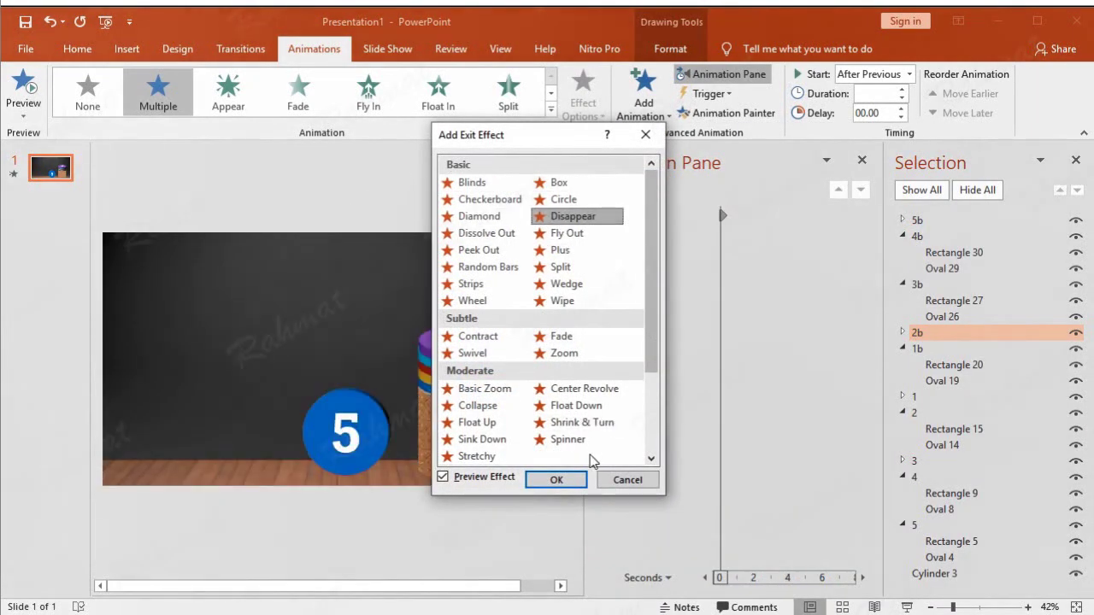
left_click(556, 479)
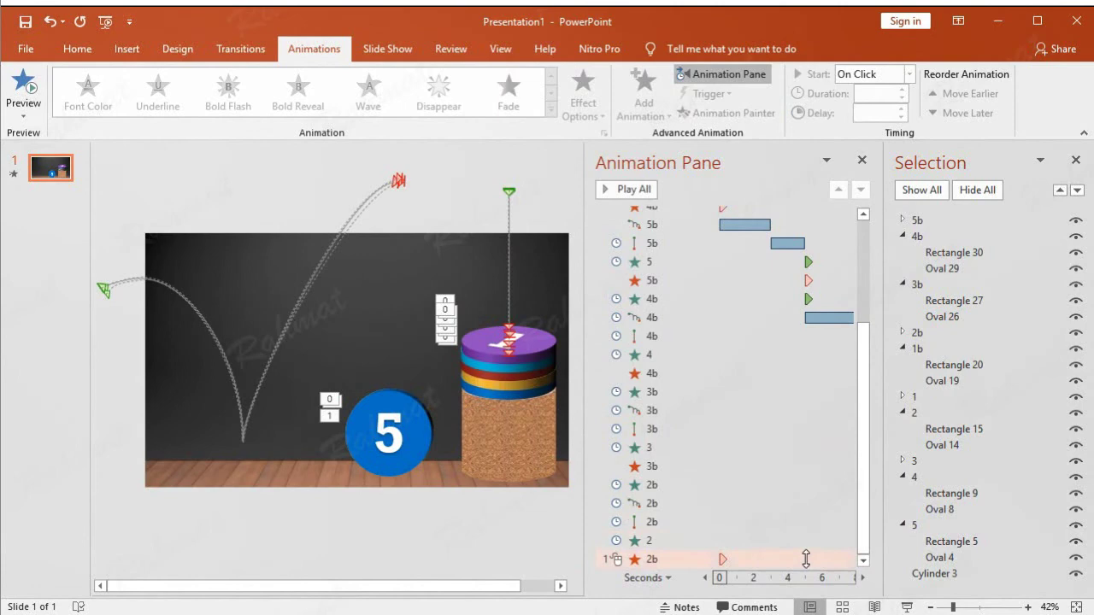
left_click(846, 559)
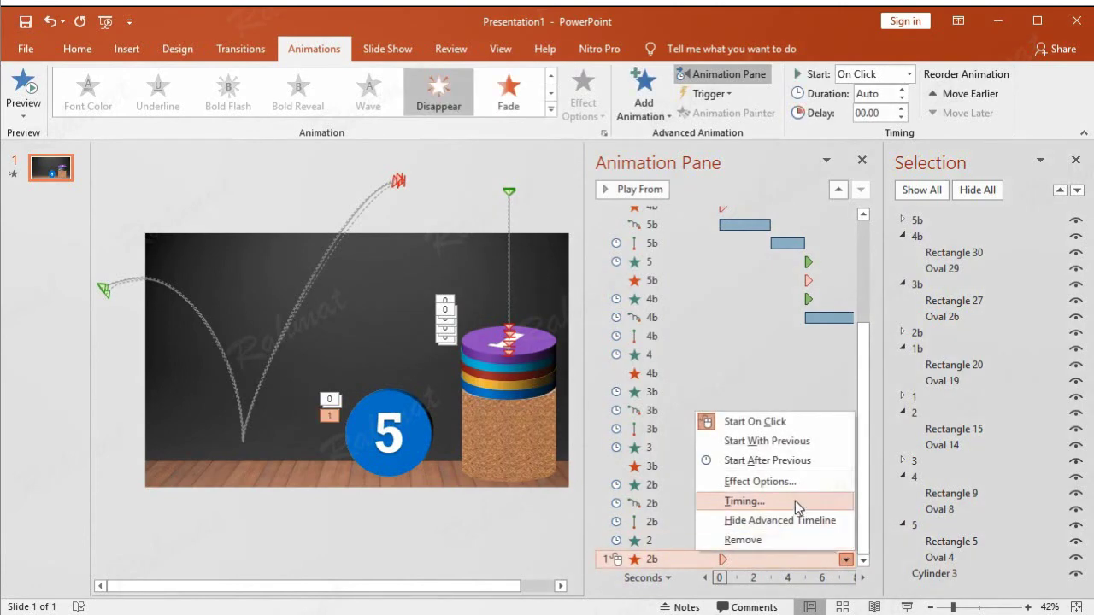
left_click(797, 504)
left_click(473, 357)
left_click(428, 388)
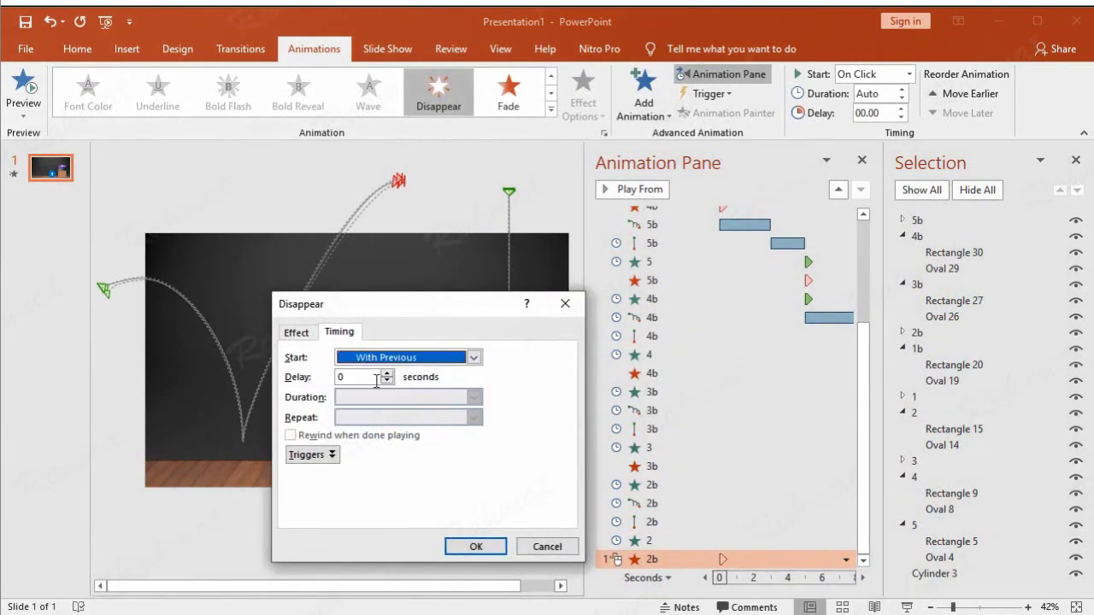
left_click(477, 547)
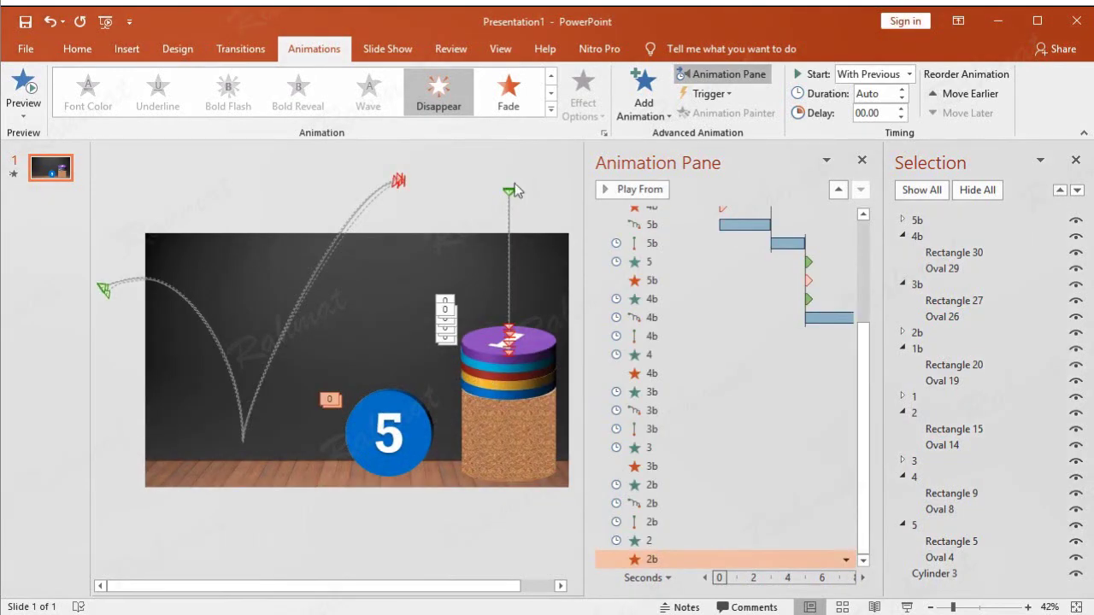
Give group 1b, the 5 ball, an Appear entrance starting After Previous.
left_click(947, 349)
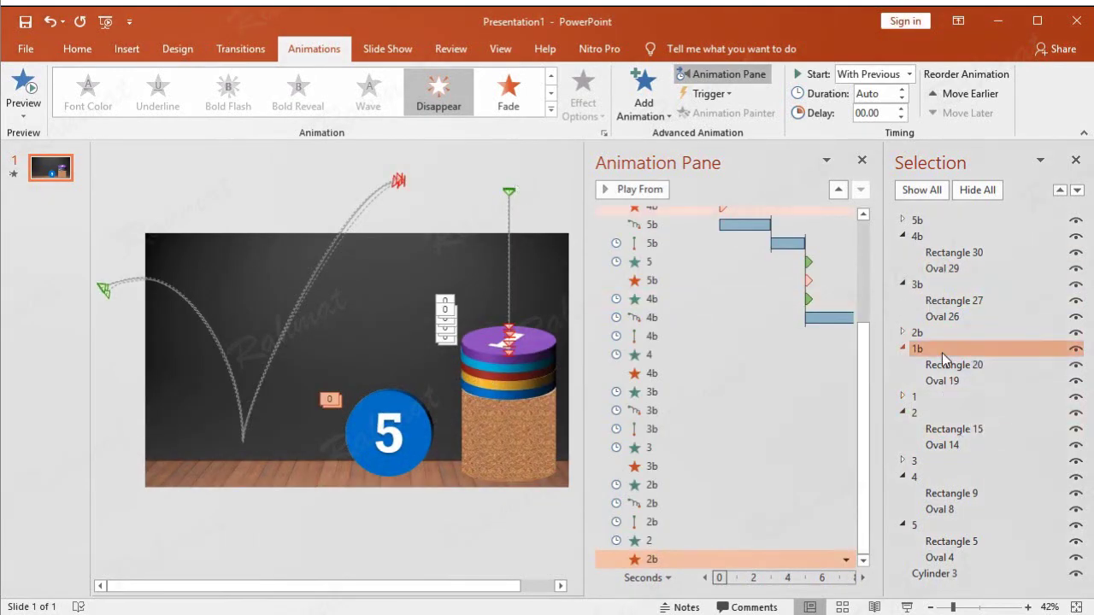
left_click(640, 107)
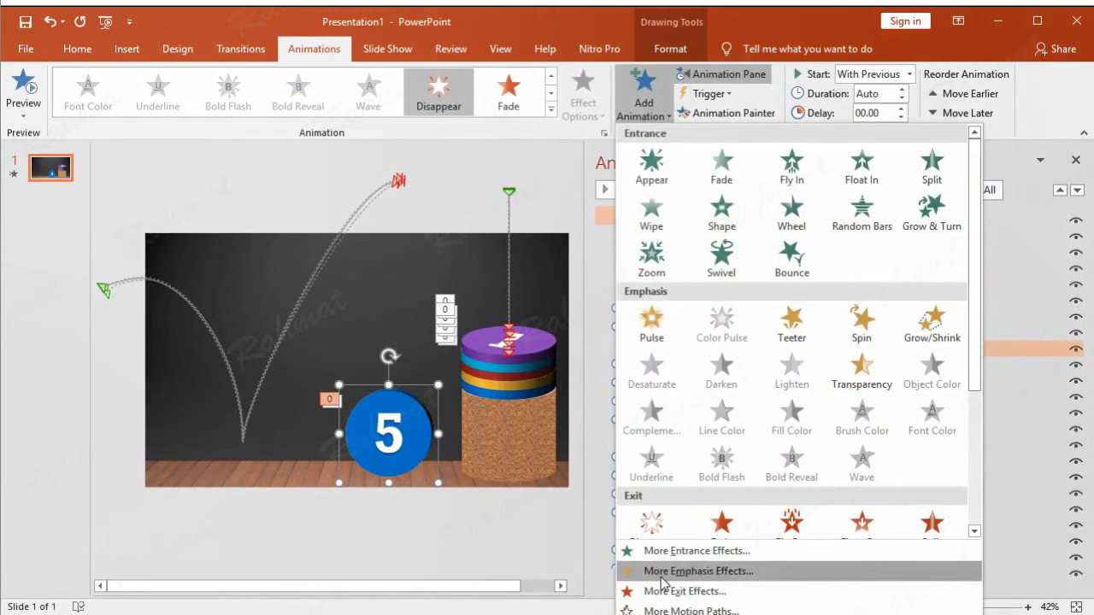
left_click(675, 551)
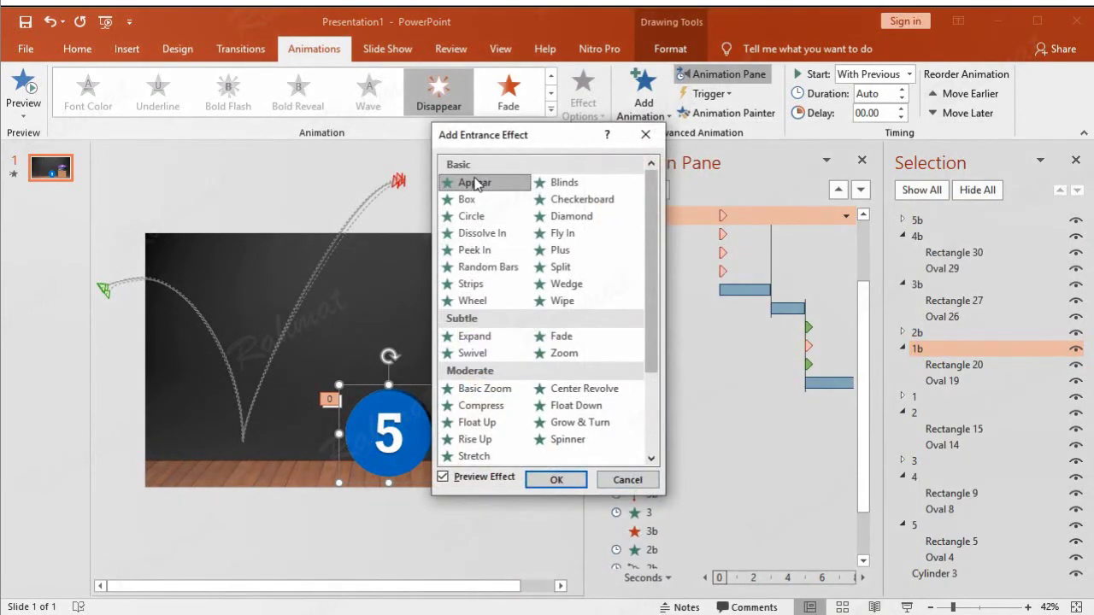
left_click(555, 480)
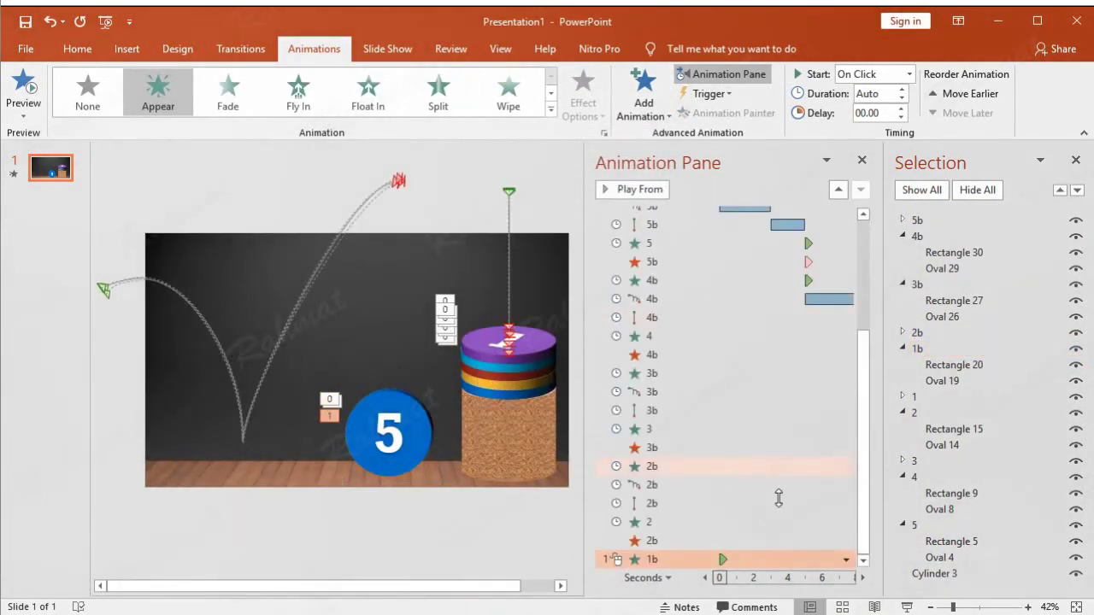
left_click(846, 560)
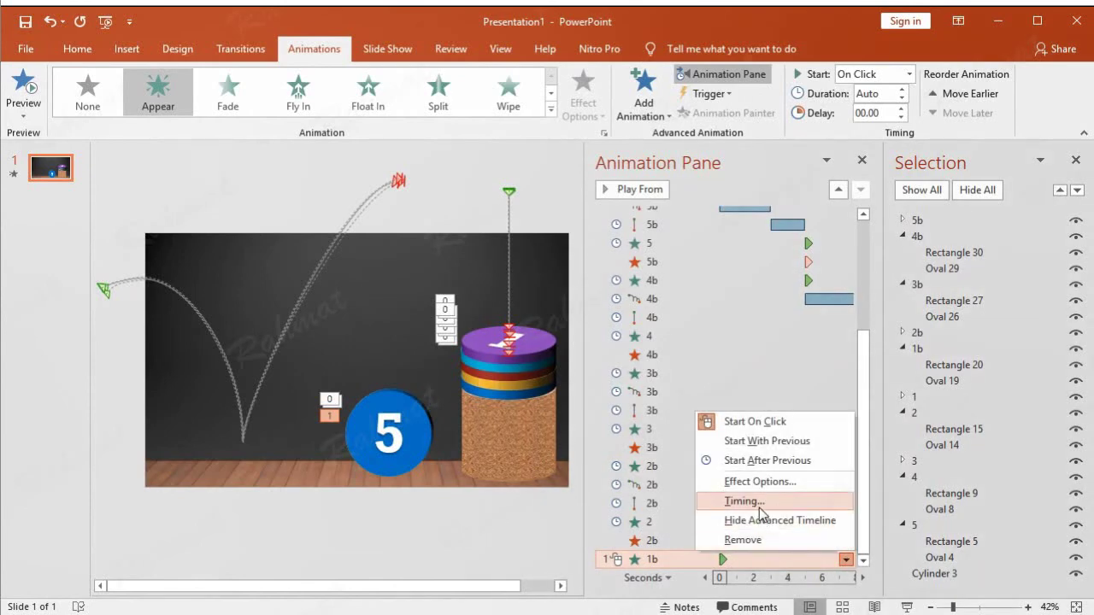
left_click(739, 501)
left_click(473, 357)
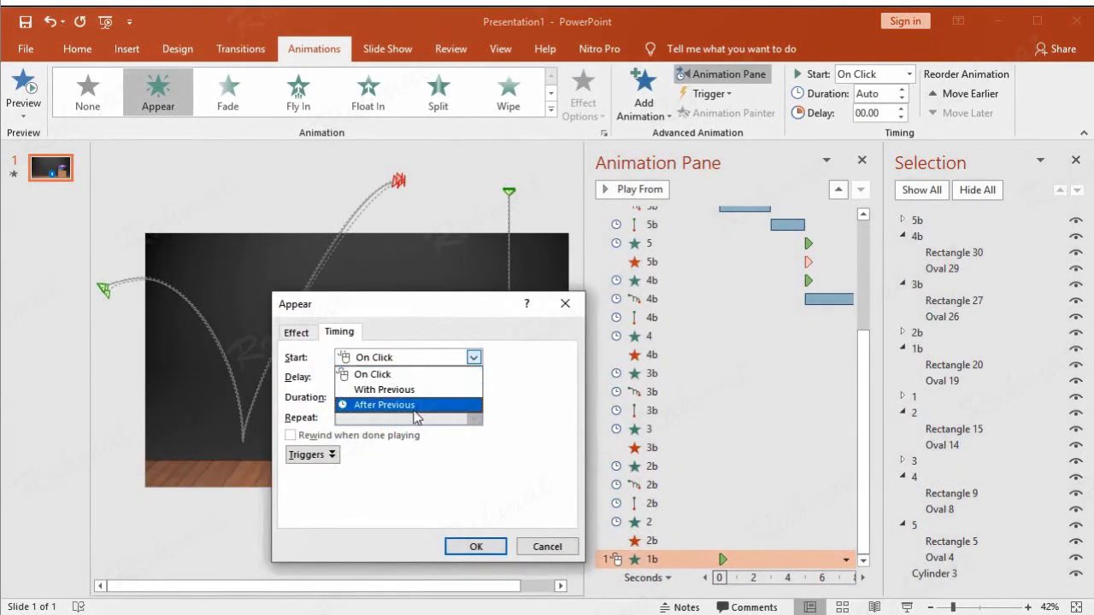
left_click(412, 404)
left_click(476, 547)
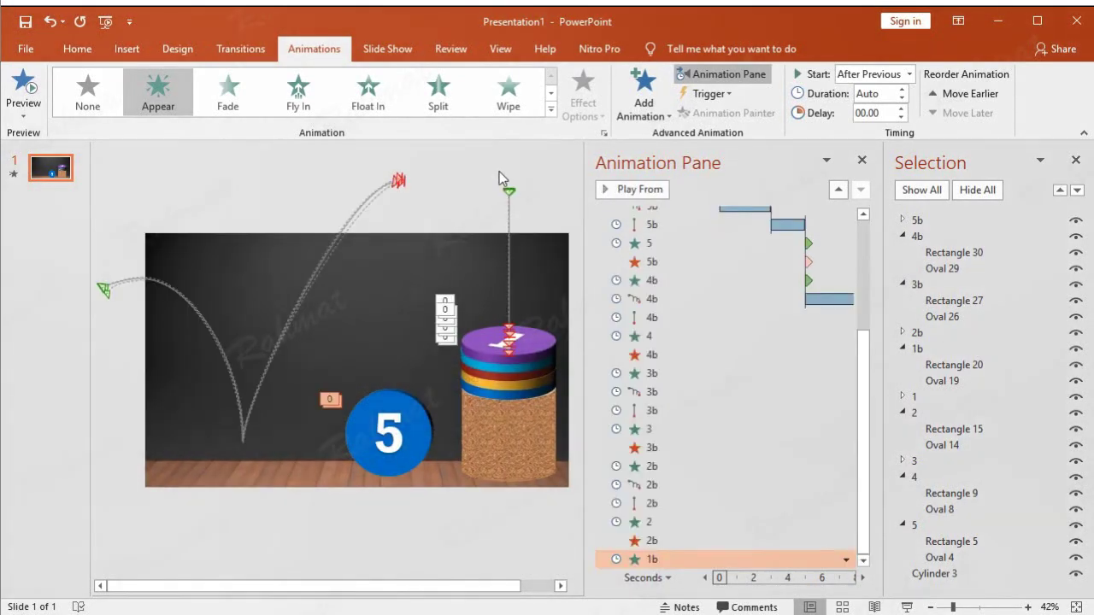
Add a Bounce Right motion path to 1b and stretch its end past the 5 ball.
left_click(919, 349)
left_click(644, 99)
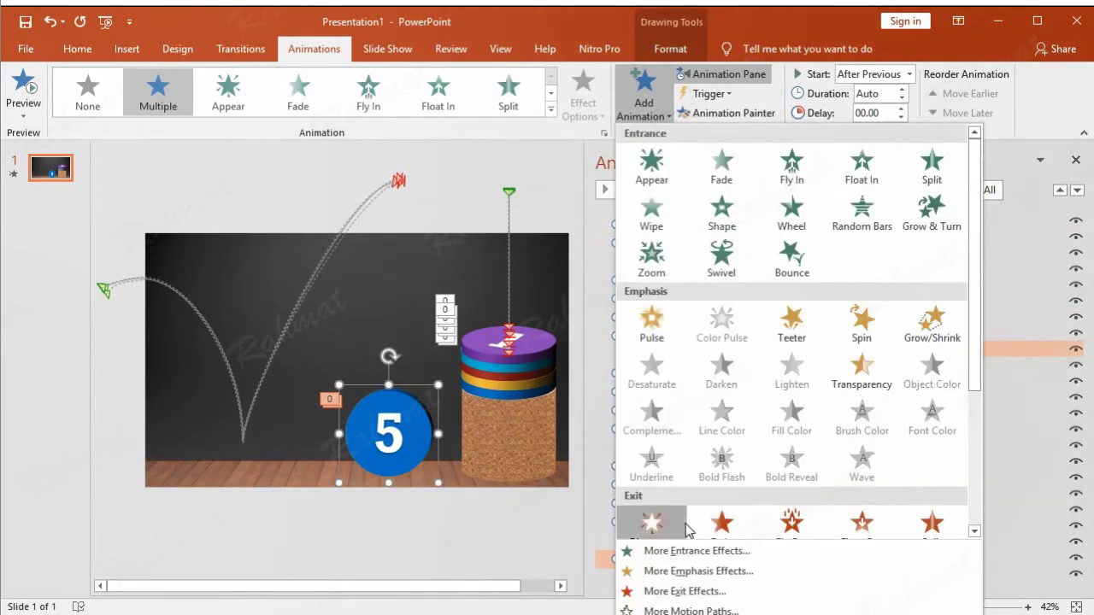
left_click(682, 610)
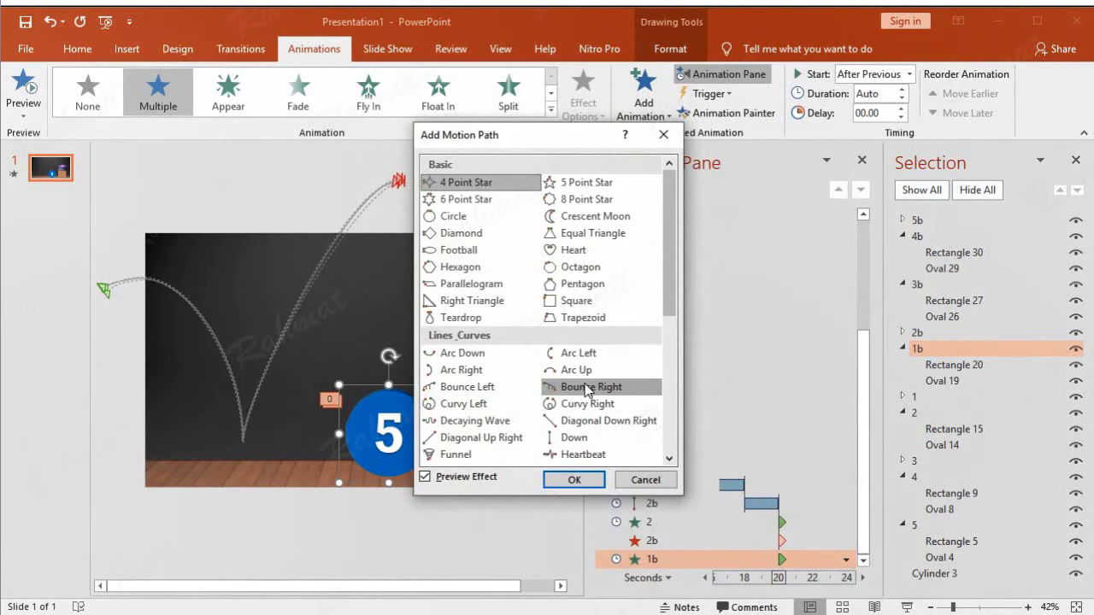
left_click(586, 387)
left_click(574, 480)
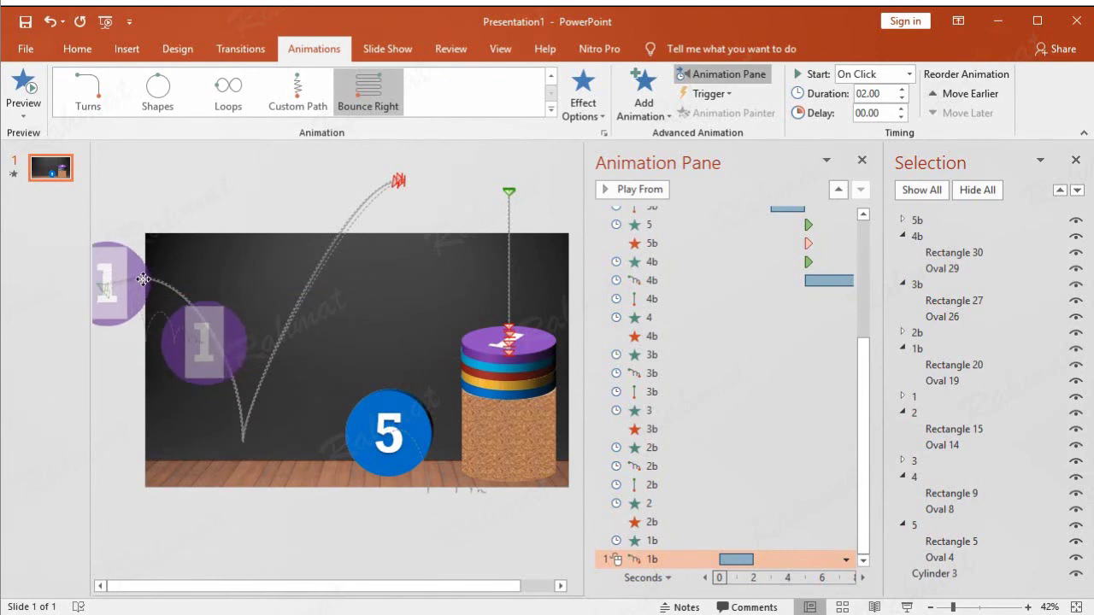
left_click_drag(206, 309, 374, 310)
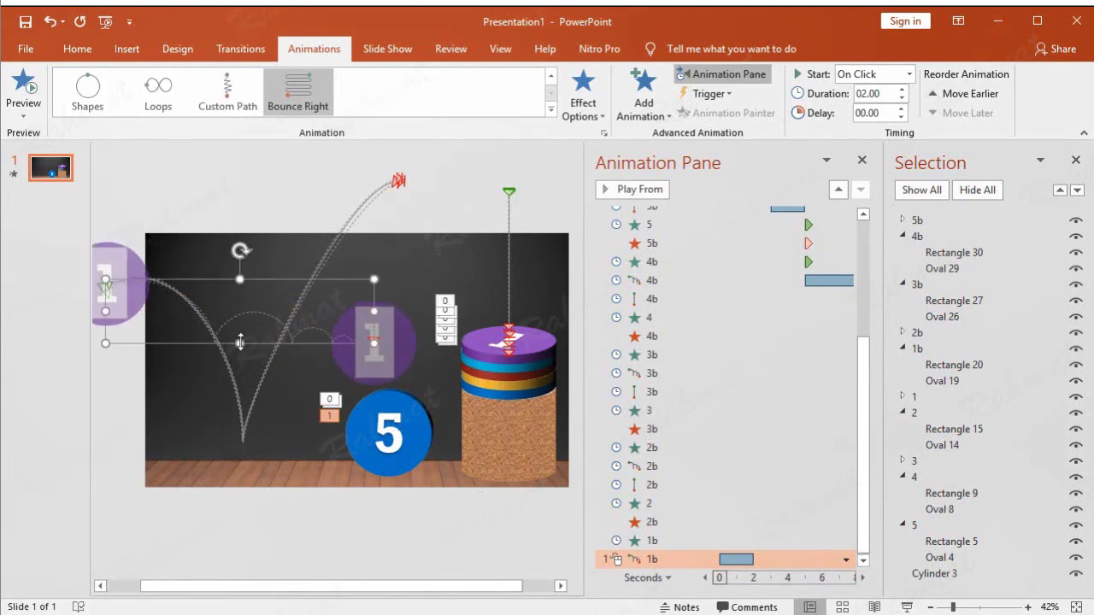
left_click_drag(241, 342, 273, 434)
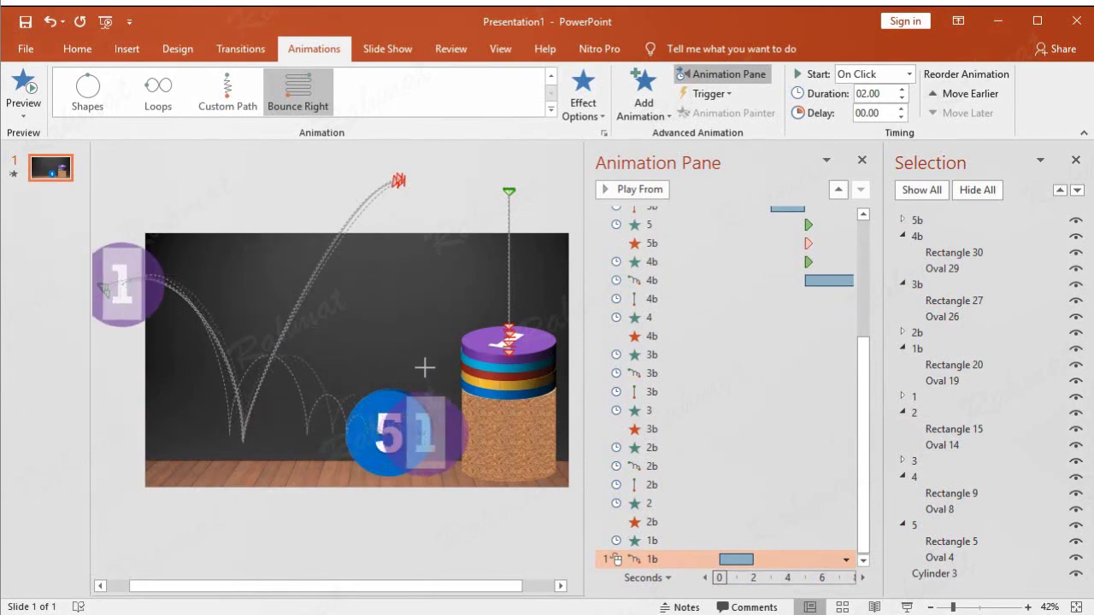
left_click_drag(393, 357, 429, 357)
In Edit Points mode, delete the cluster of vertices at the bounce path's end.
right_click(401, 275)
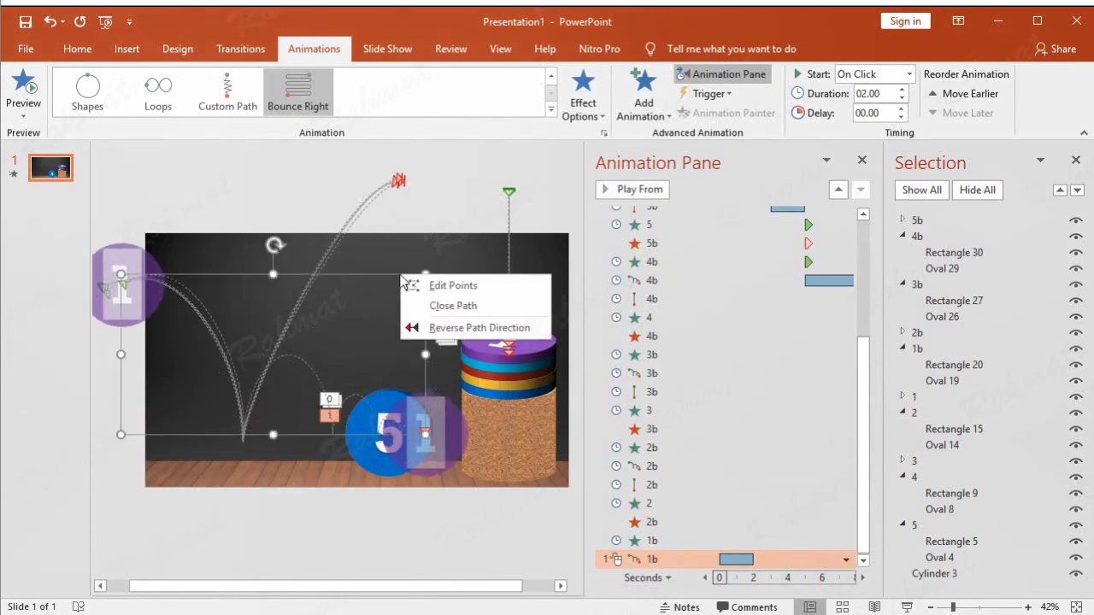
left_click(423, 283)
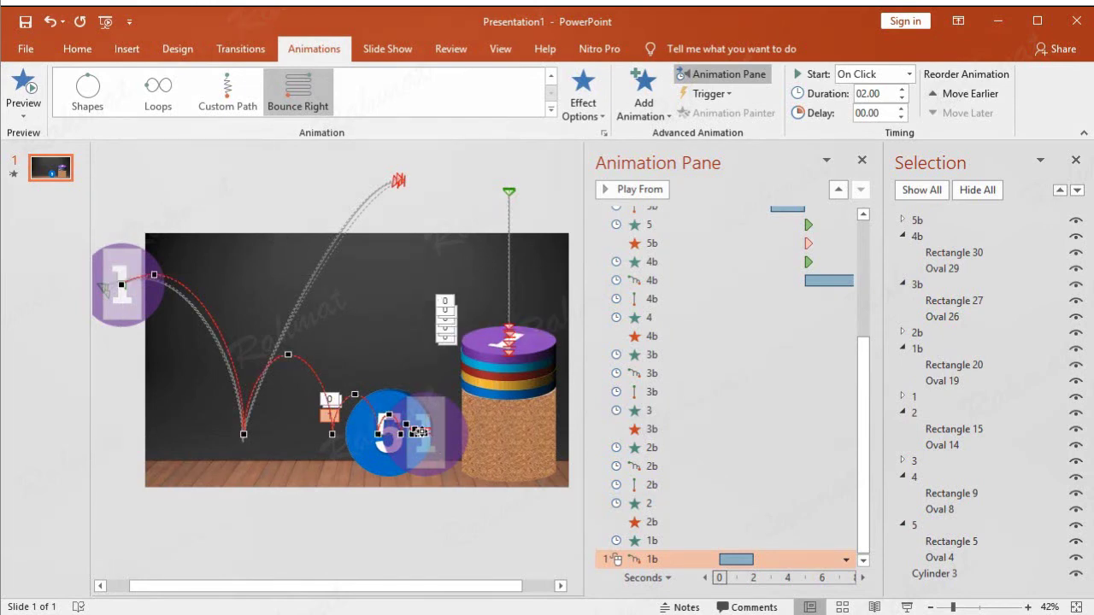
right_click(420, 433)
left_click(462, 461)
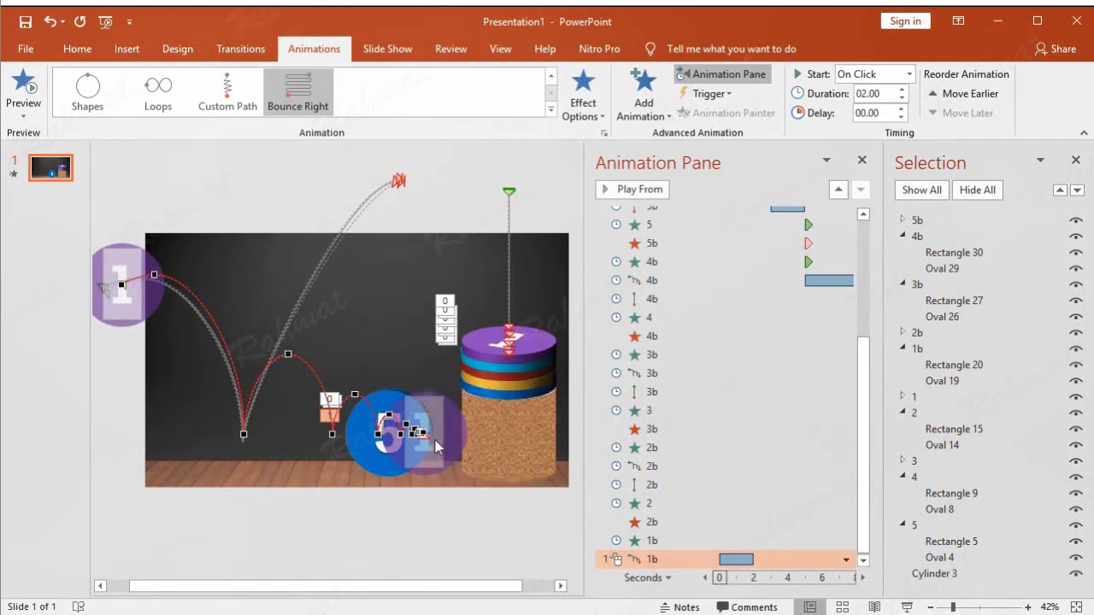
right_click(420, 432)
left_click(449, 464)
right_click(421, 433)
left_click(446, 466)
right_click(418, 433)
left_click(432, 461)
right_click(417, 433)
left_click(432, 463)
right_click(416, 431)
left_click(436, 462)
right_click(416, 431)
left_click(441, 466)
Delete the remaining later bounce vertices so the path ends after the first landing.
right_click(387, 436)
left_click(408, 466)
right_click(387, 441)
left_click(418, 471)
right_click(387, 435)
left_click(409, 462)
right_click(385, 443)
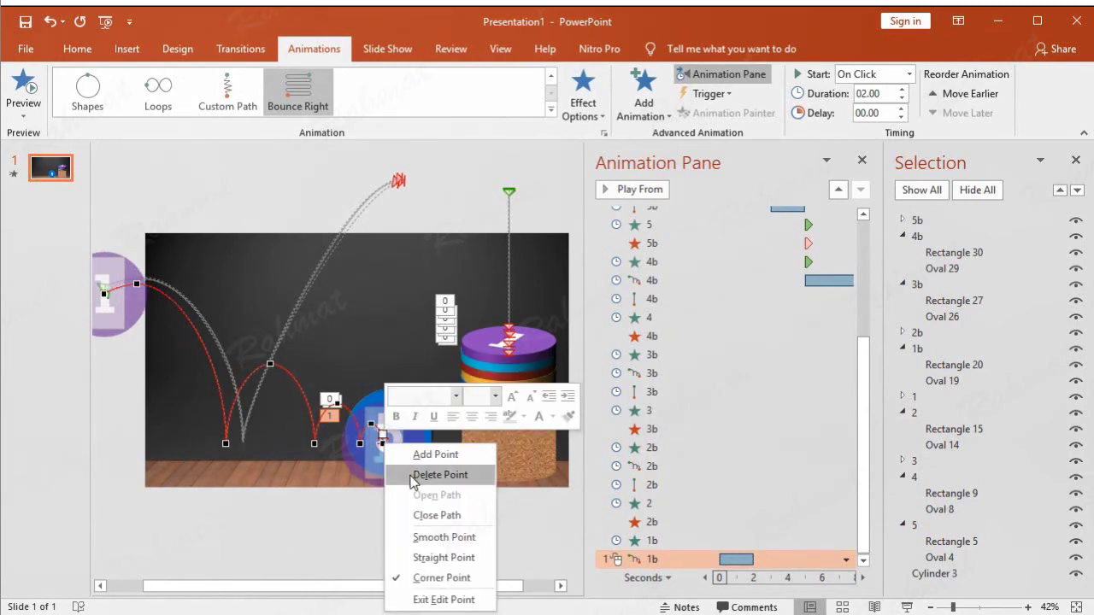
left_click(410, 475)
right_click(387, 434)
left_click(418, 462)
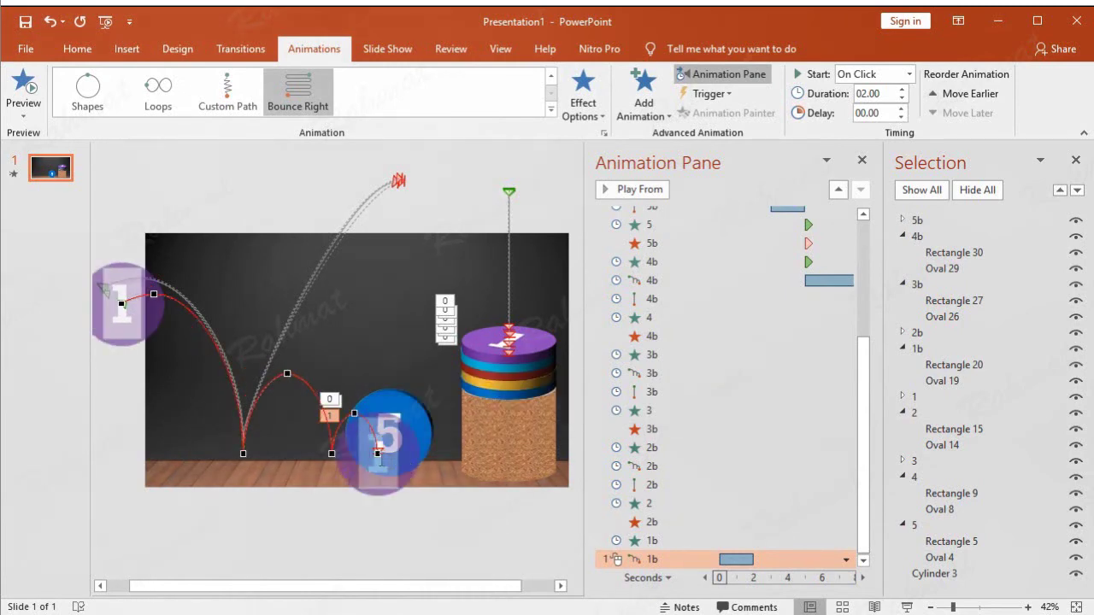
right_click(378, 454)
left_click(397, 486)
right_click(355, 415)
left_click(390, 448)
right_click(332, 455)
left_click(368, 487)
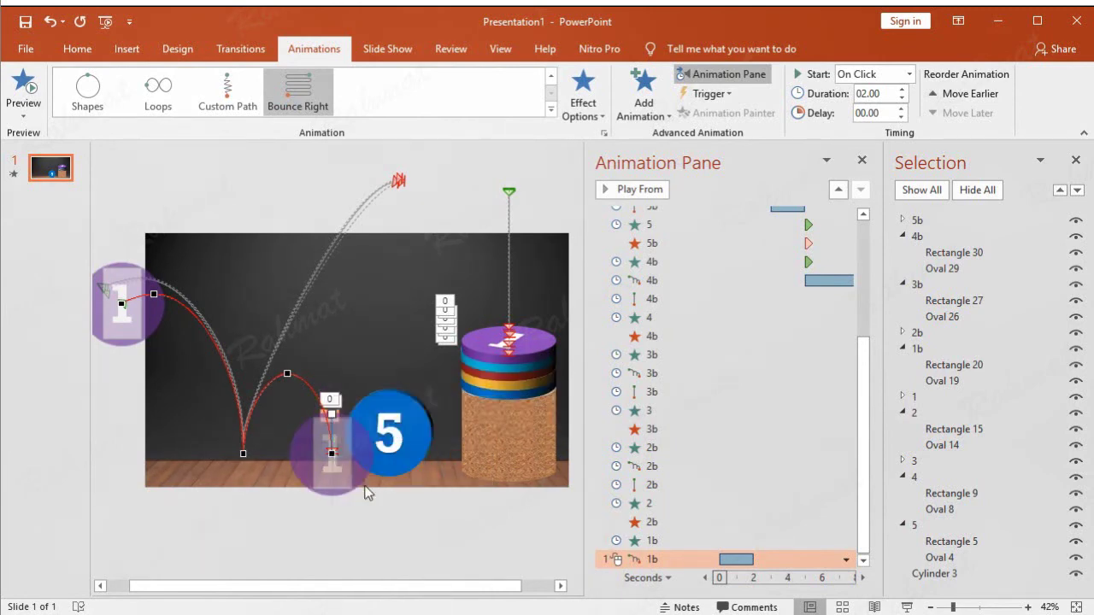
Resize ball 1's motion path to start higher and extend left, nudging it into place.
left_click(187, 313)
left_click(179, 306)
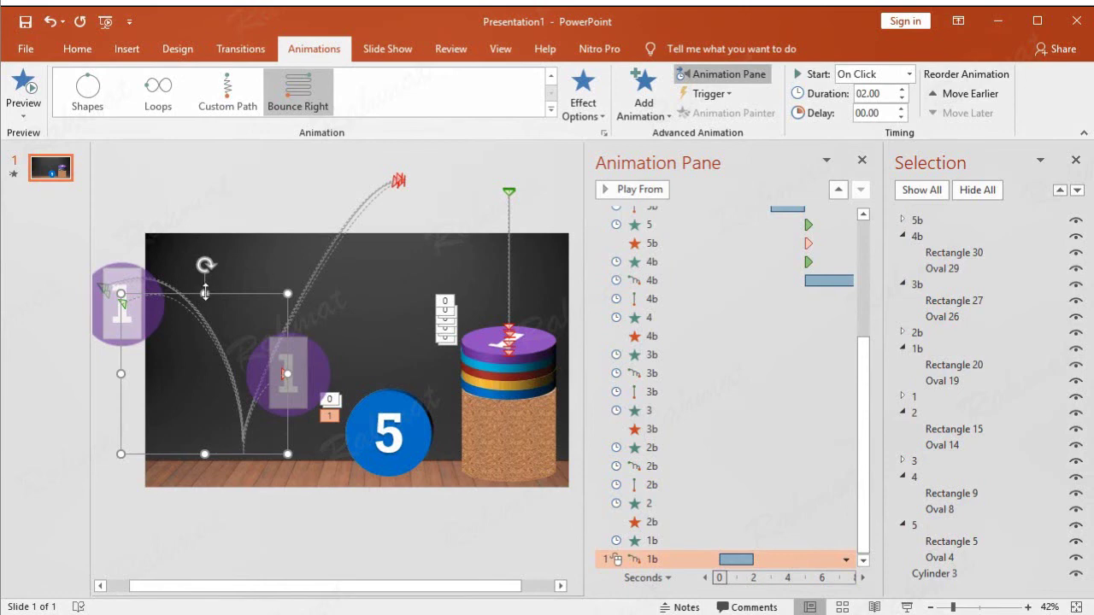
left_click_drag(205, 293, 205, 286)
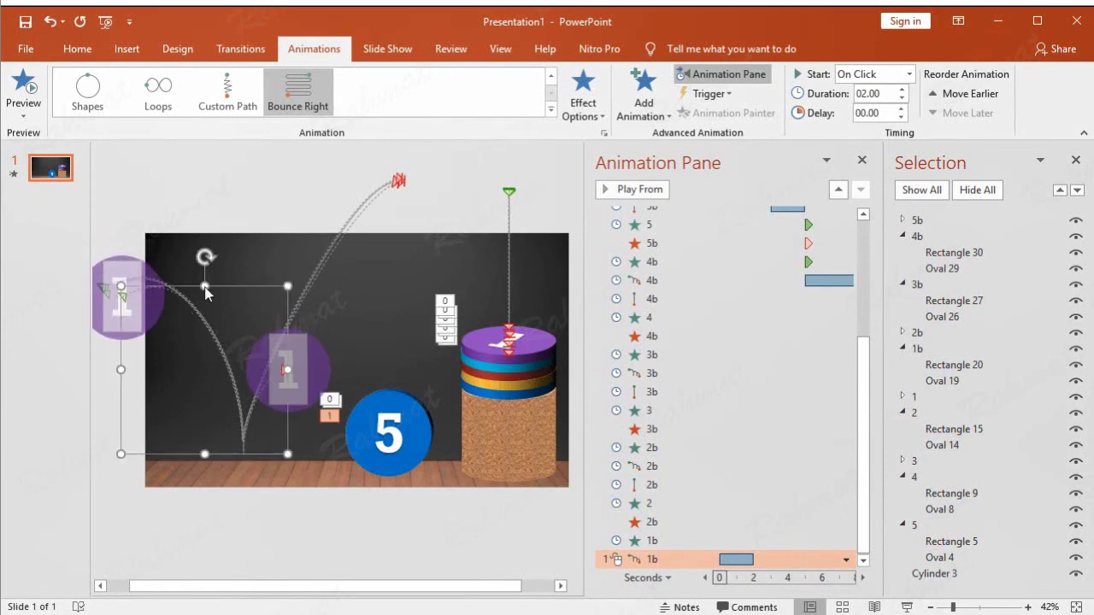
key("Up")
key("Up")
key("Up")
key("Up")
key("Up")
key("Up")
key("Up")
key("Up")
key("Up")
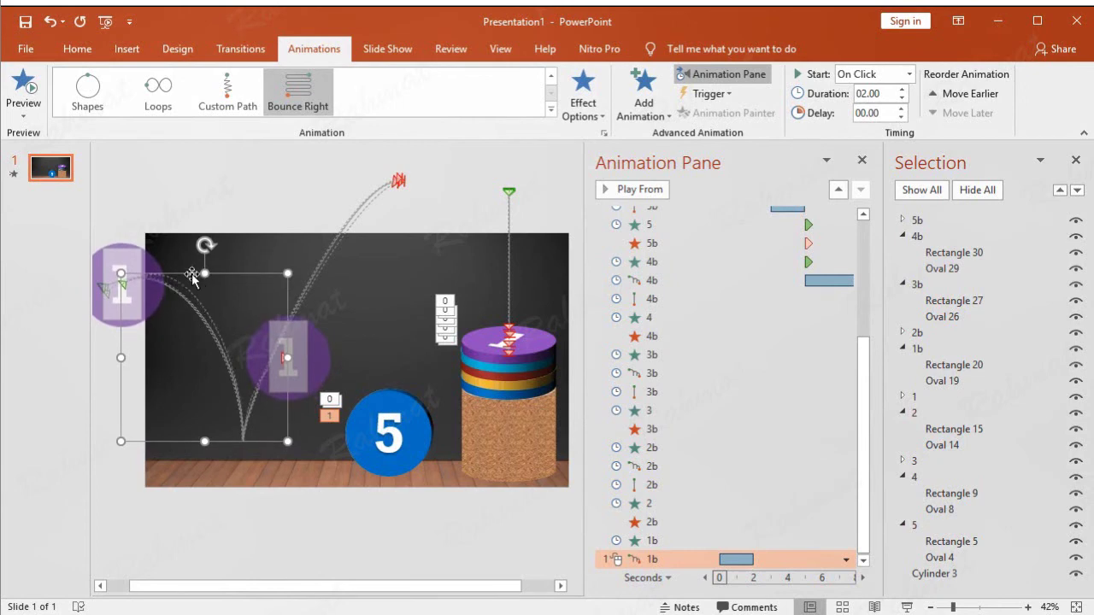
left_click_drag(120, 357, 103, 358)
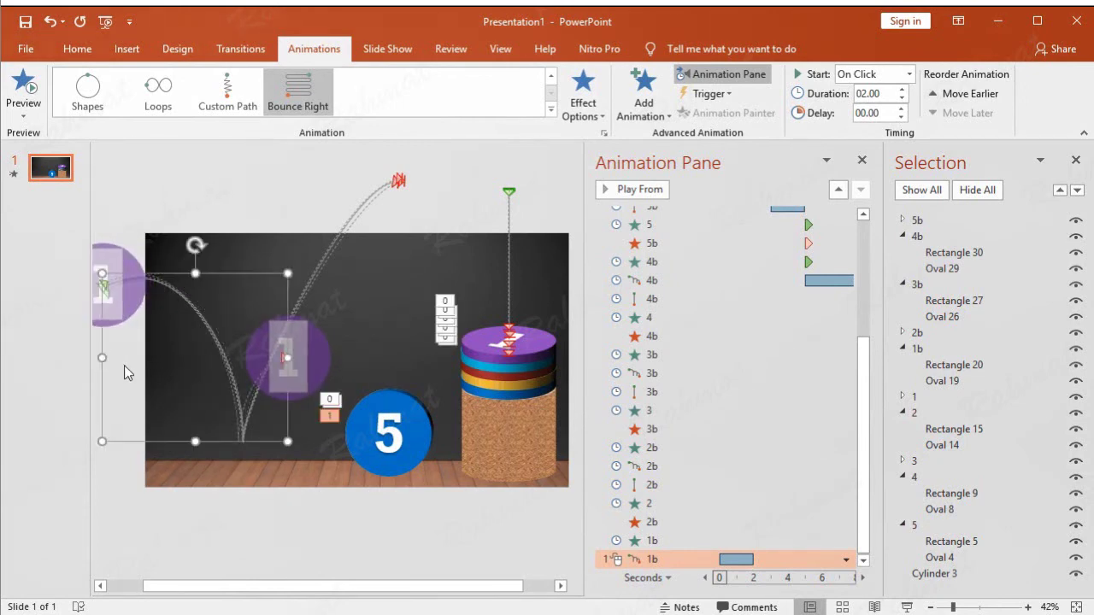
key("Right")
key("Right")
key("Right")
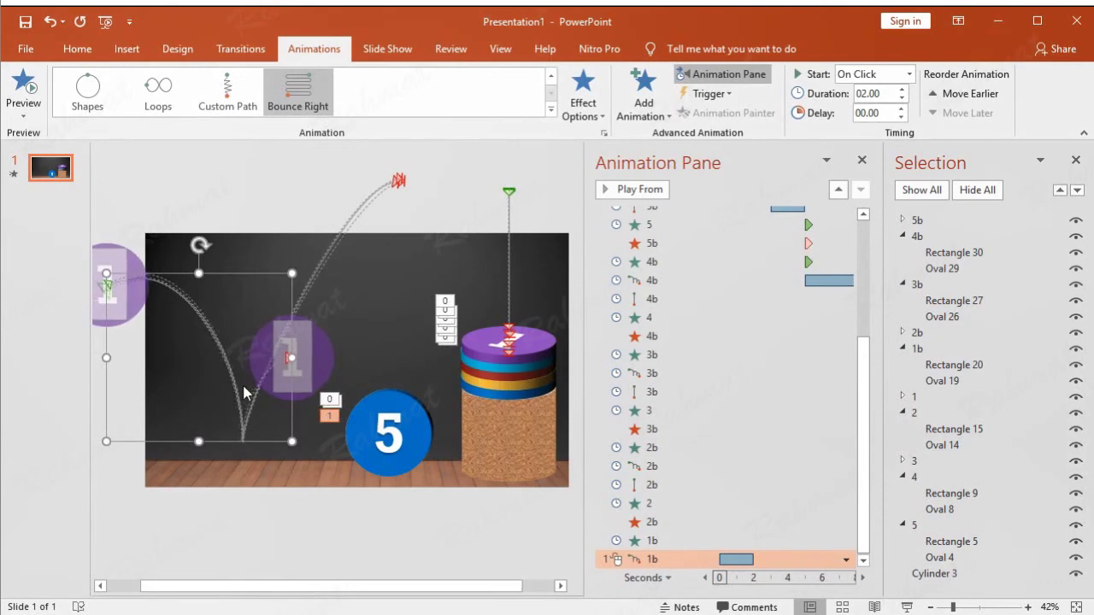
left_click(98, 359)
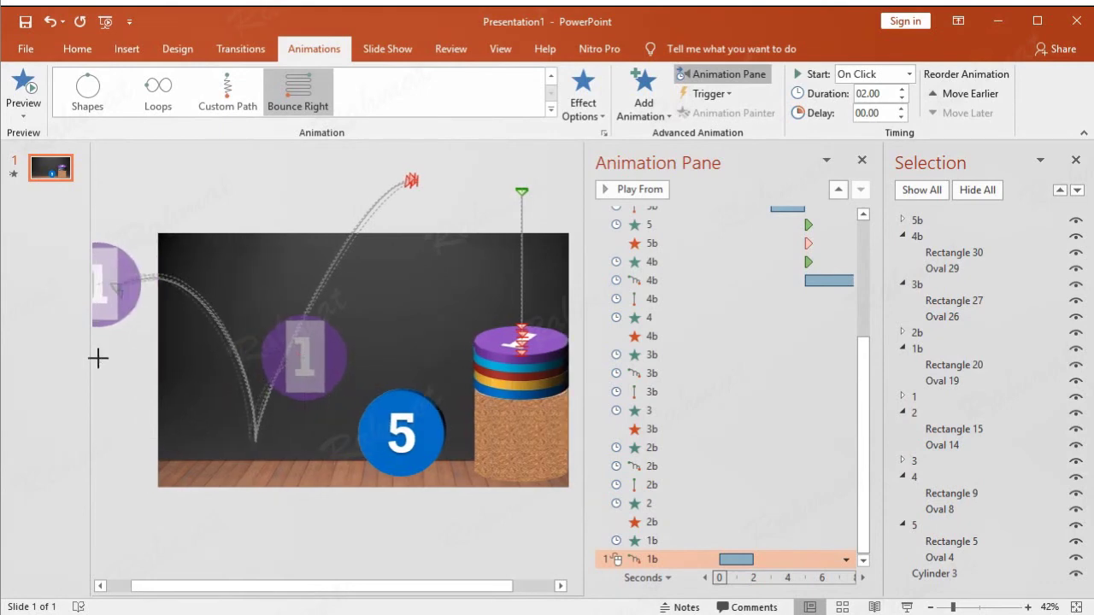
scroll(97, 359, "left", 2)
left_click(130, 359)
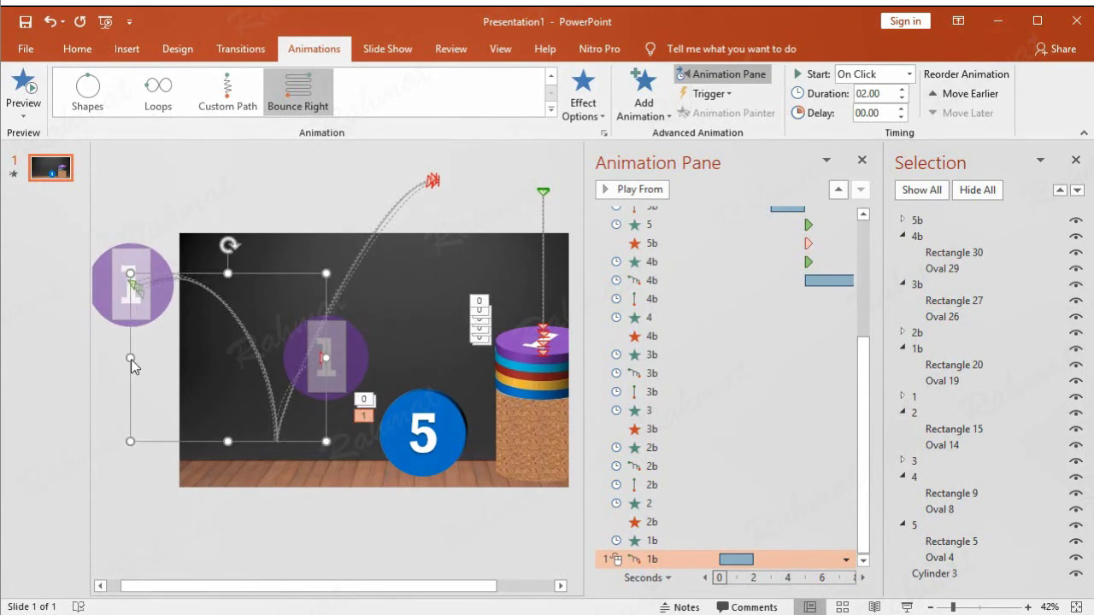
key("Right")
key("Right")
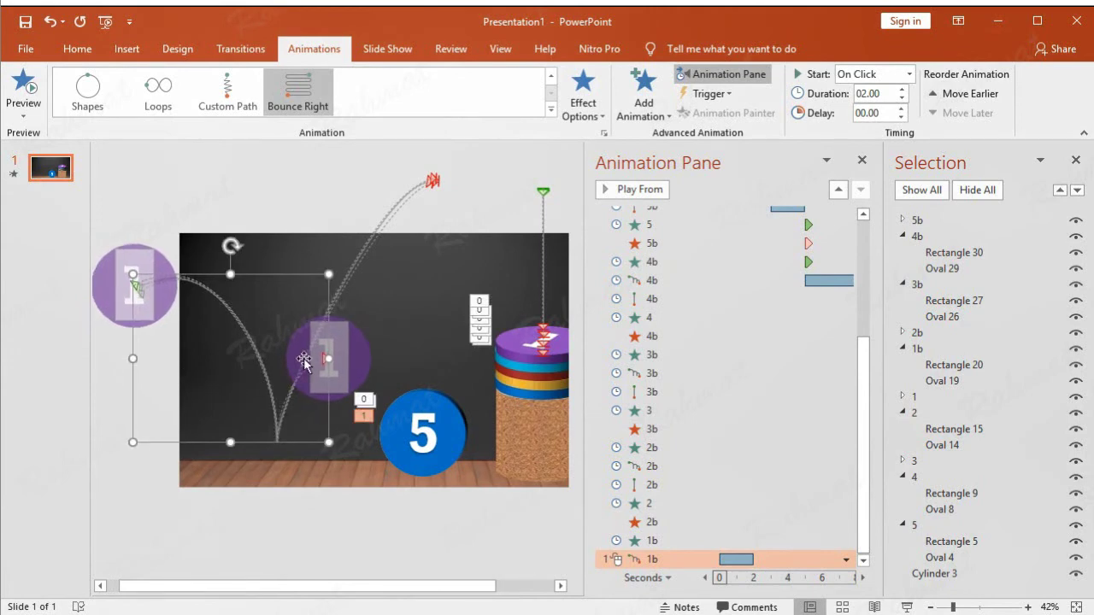
Edit the path's points and pull its end up above the slide's top edge.
right_click(310, 278)
left_click(340, 286)
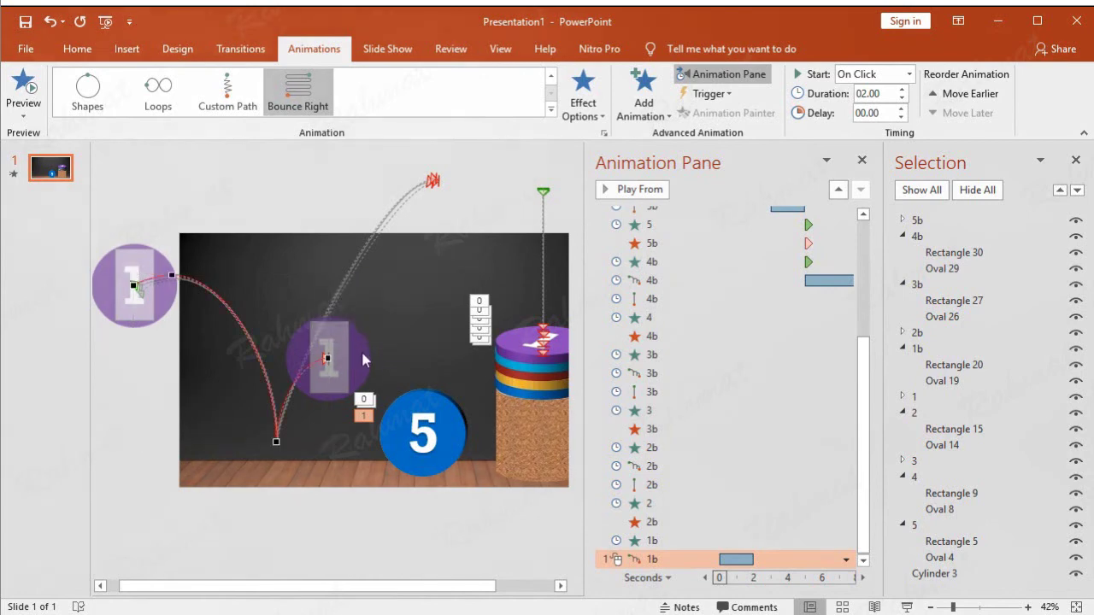
mouse_move(326, 357)
left_mouse_down()
mouse_move(435, 179)
mouse_move(380, 204)
left_mouse_up()
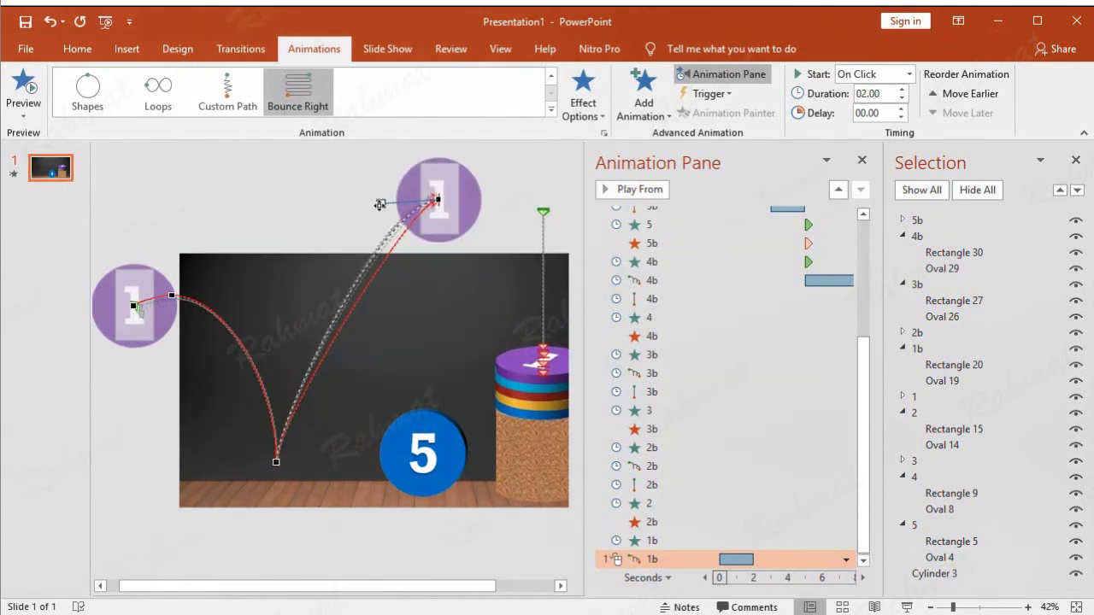
Set the 1b Bounce Right path to start After Previous with a 3-second (Slow) duration.
left_click(845, 561)
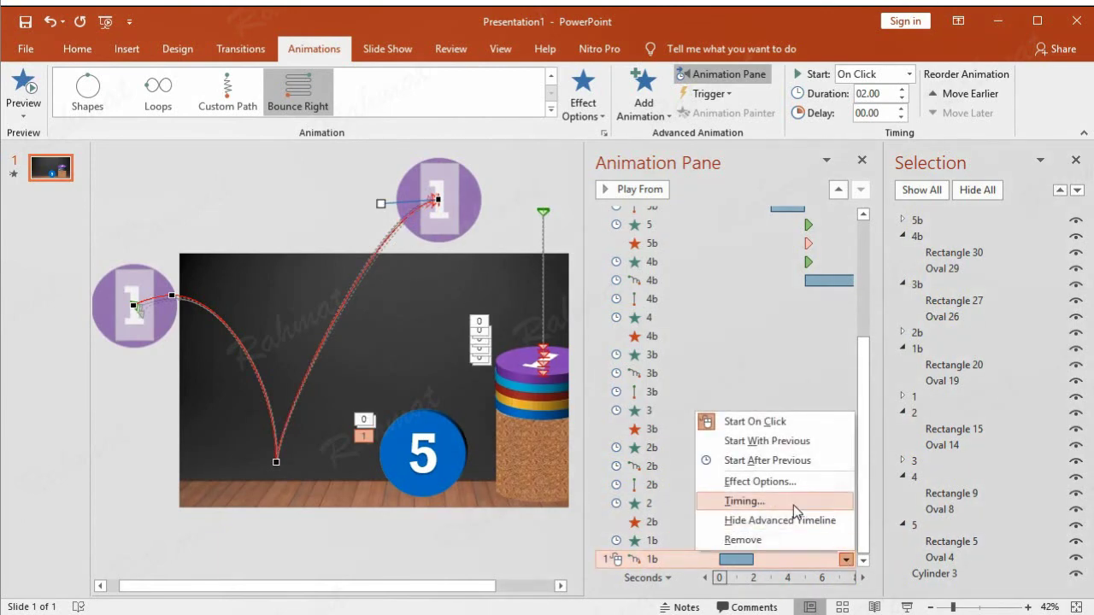
left_click(794, 506)
left_click(410, 330)
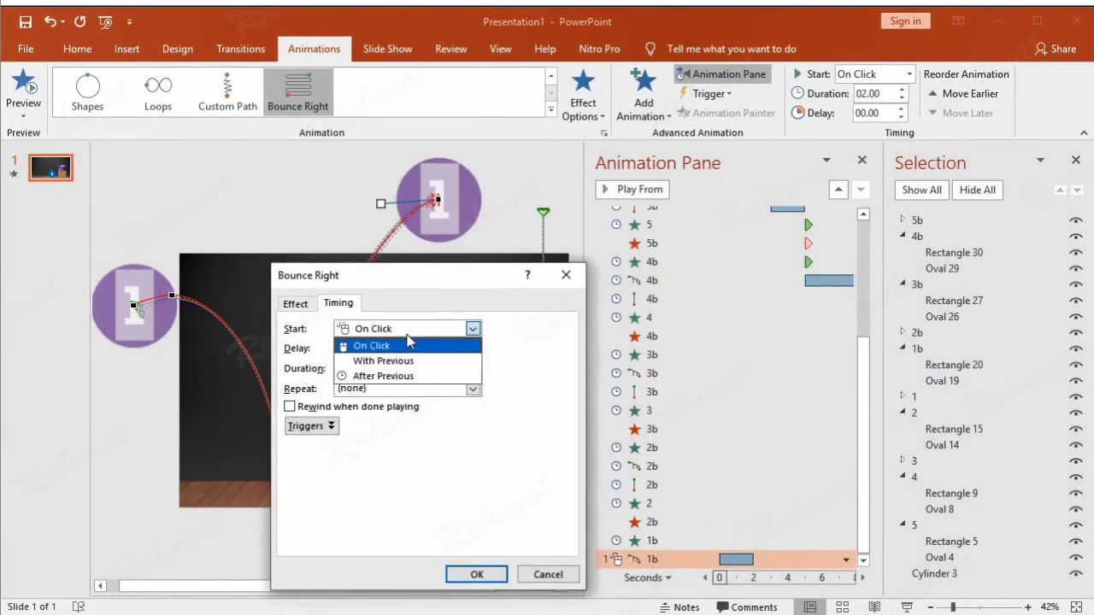
left_click(417, 376)
left_click(472, 369)
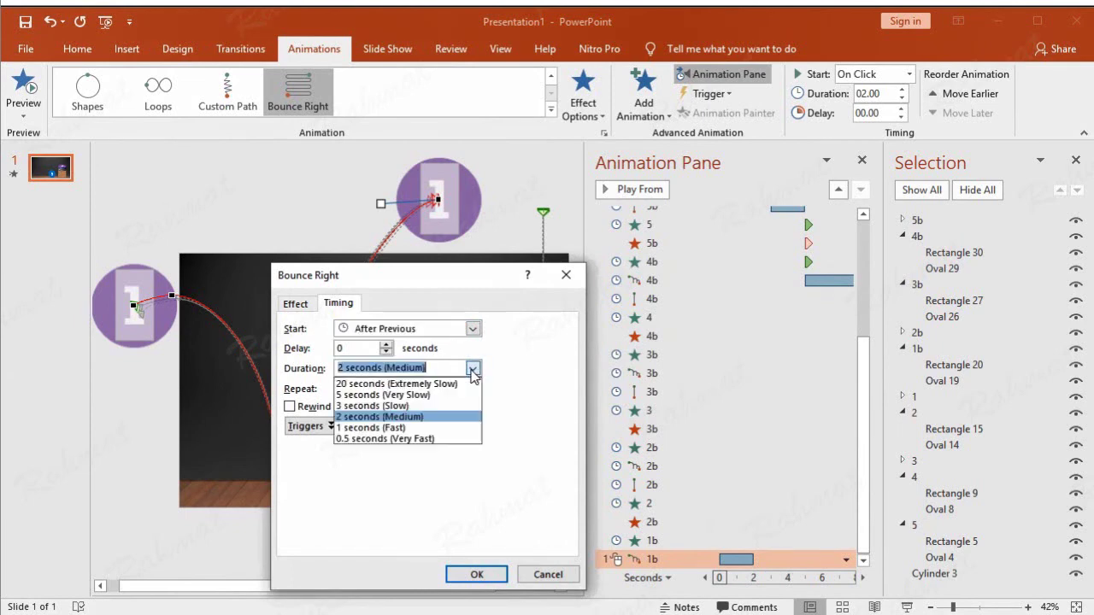
left_click(450, 407)
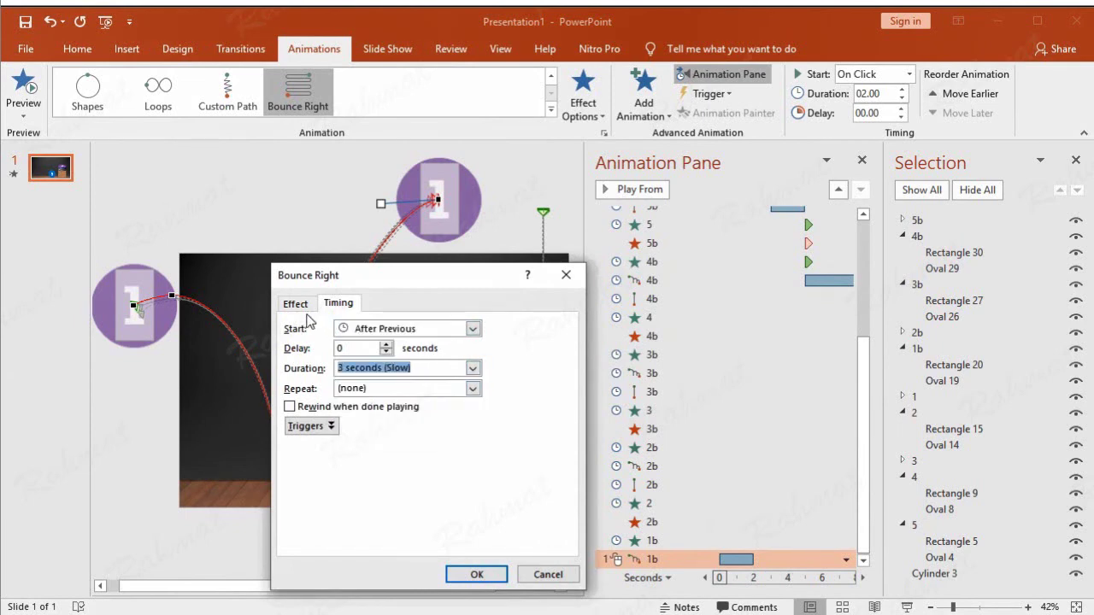
left_click(301, 306)
left_click(476, 574)
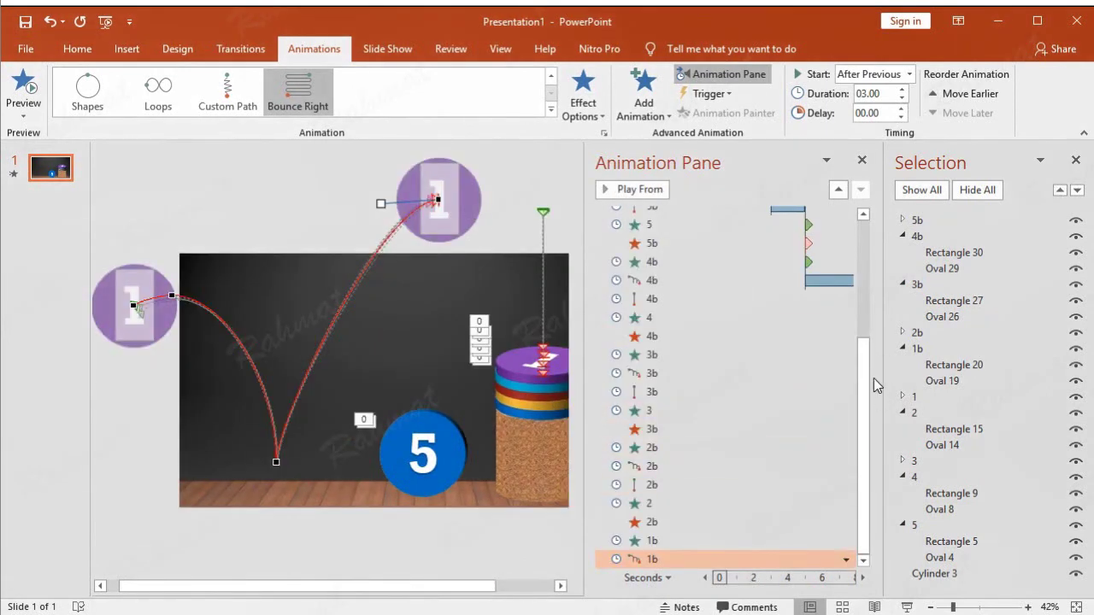
Add a Down motion path to ball 1 and position it to drop onto the cylinder top.
left_click(645, 98)
left_click(675, 610)
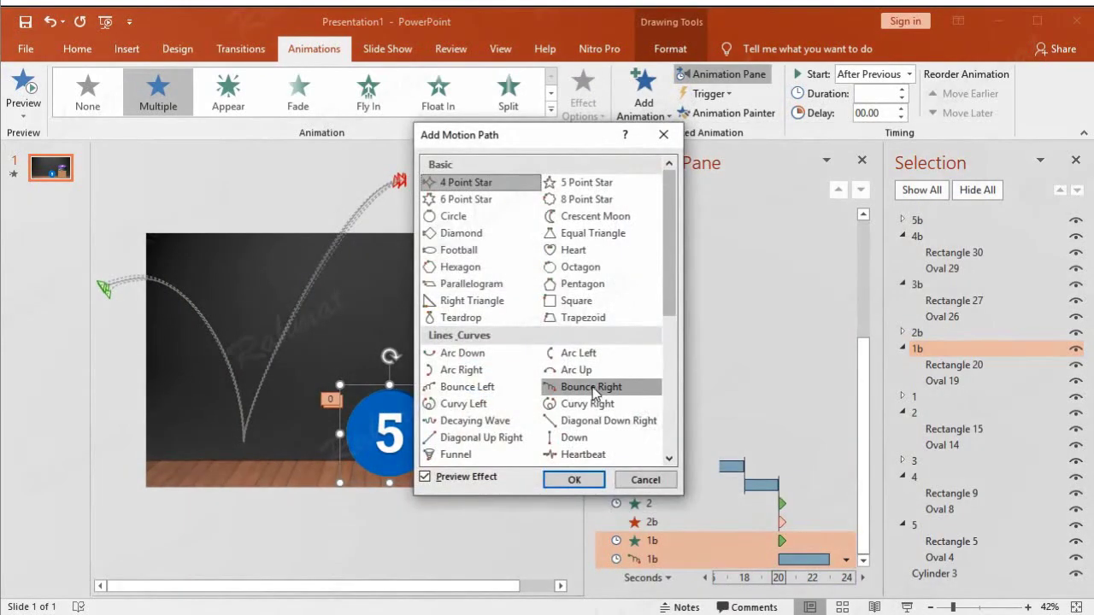
left_click(574, 438)
left_click(574, 480)
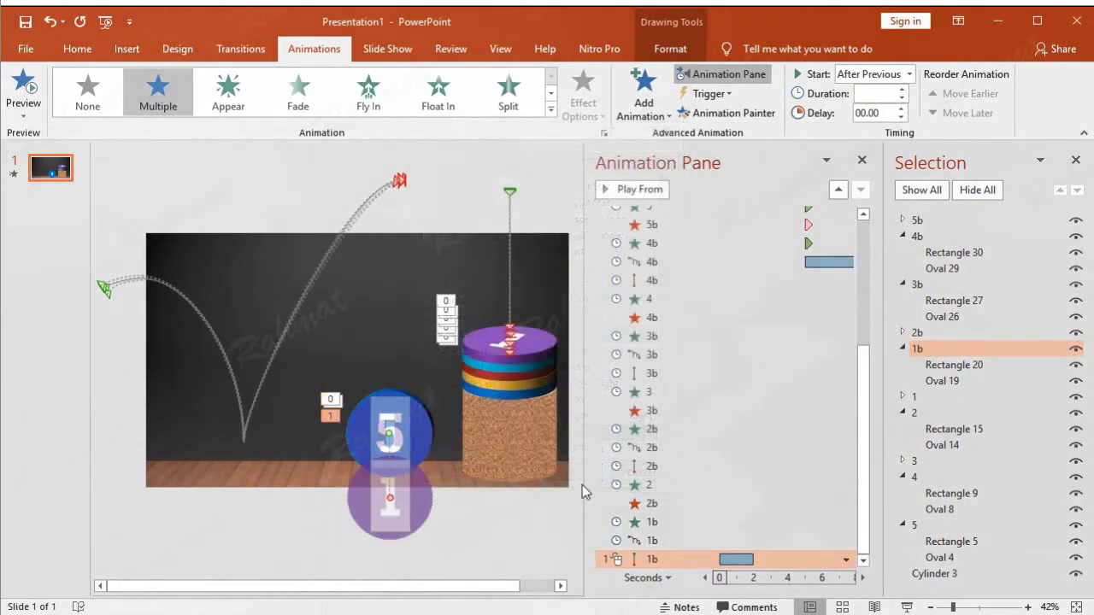
left_click_drag(389, 495, 488, 270)
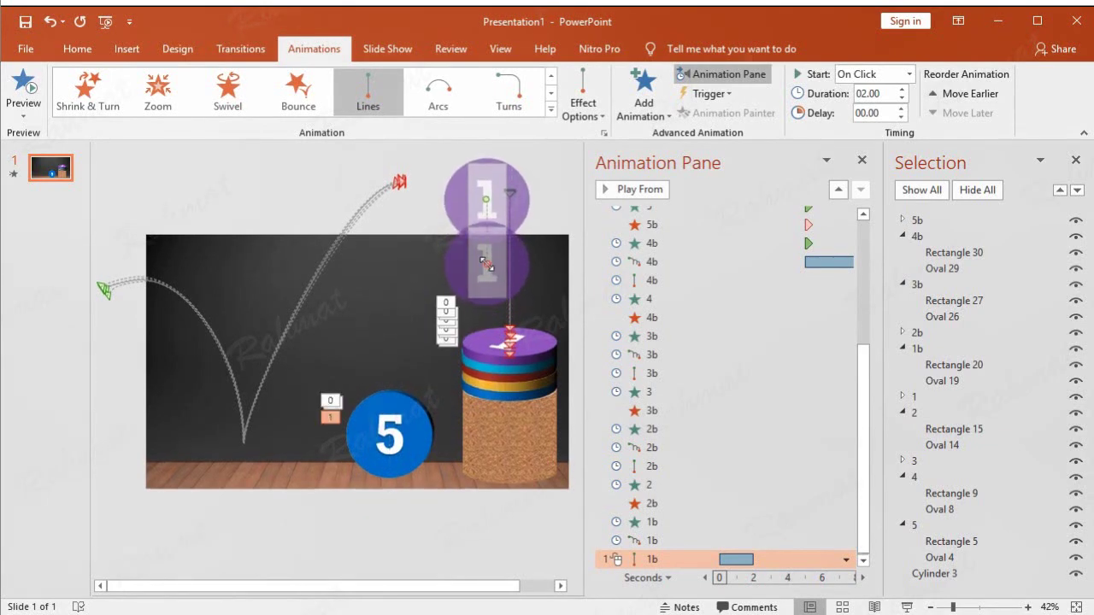
key("Right")
key("Right")
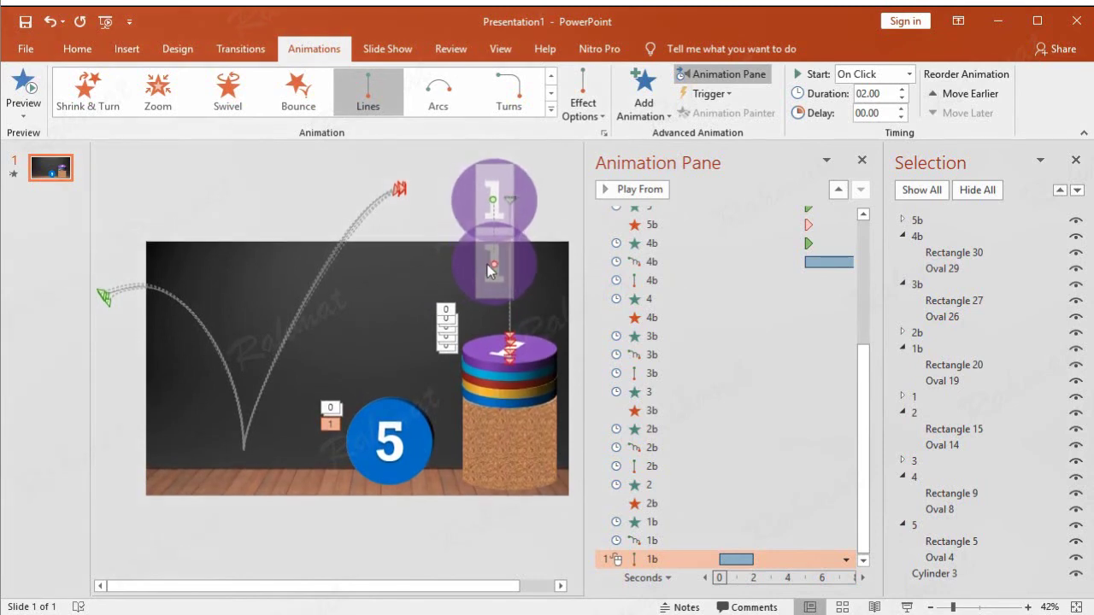
key("Right")
key("Right")
key("Right")
key("Right")
key("Right")
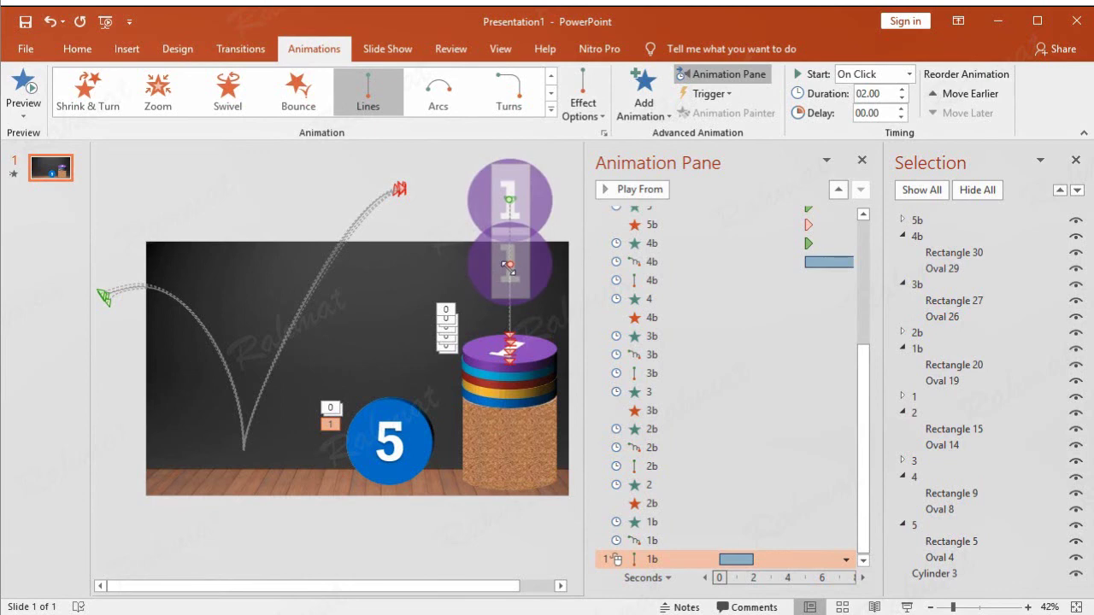
left_click_drag(508, 267, 510, 338)
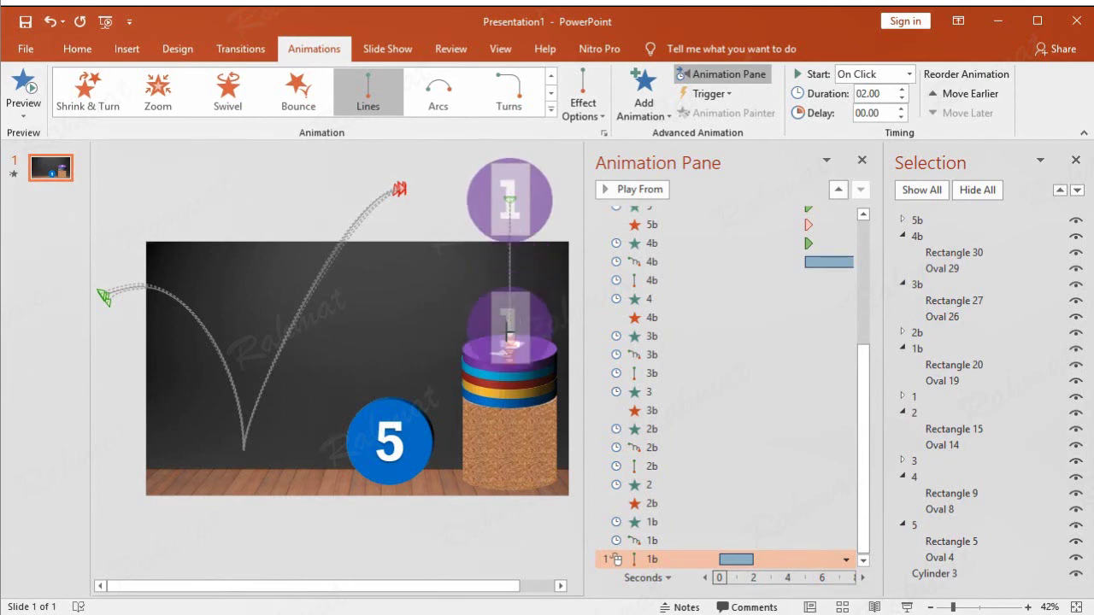
Set the Down drop to start After Previous.
left_click(846, 560)
left_click(743, 500)
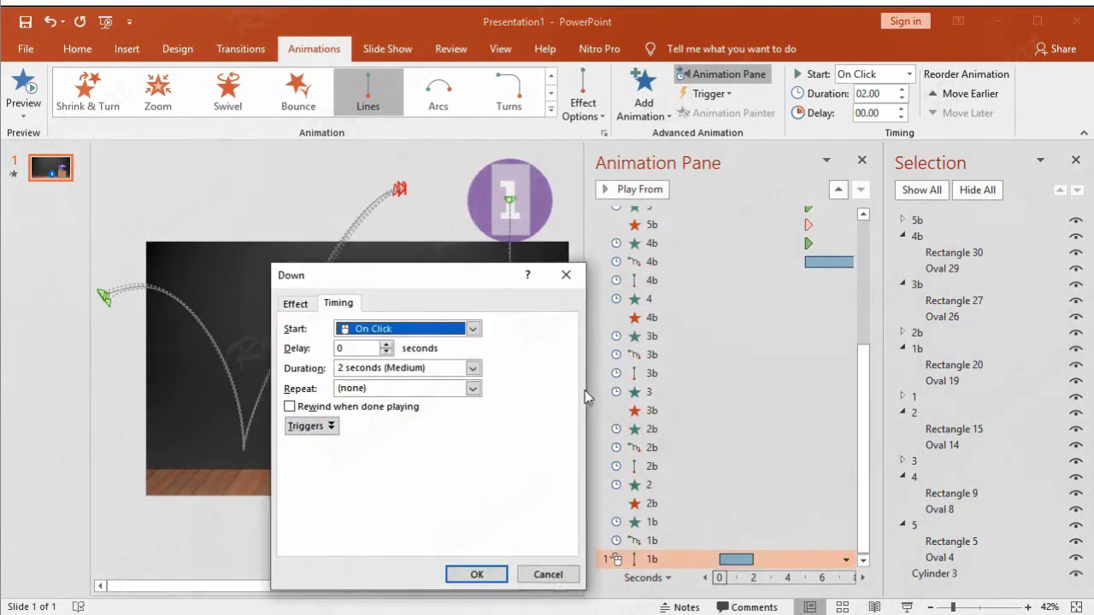
left_click(456, 333)
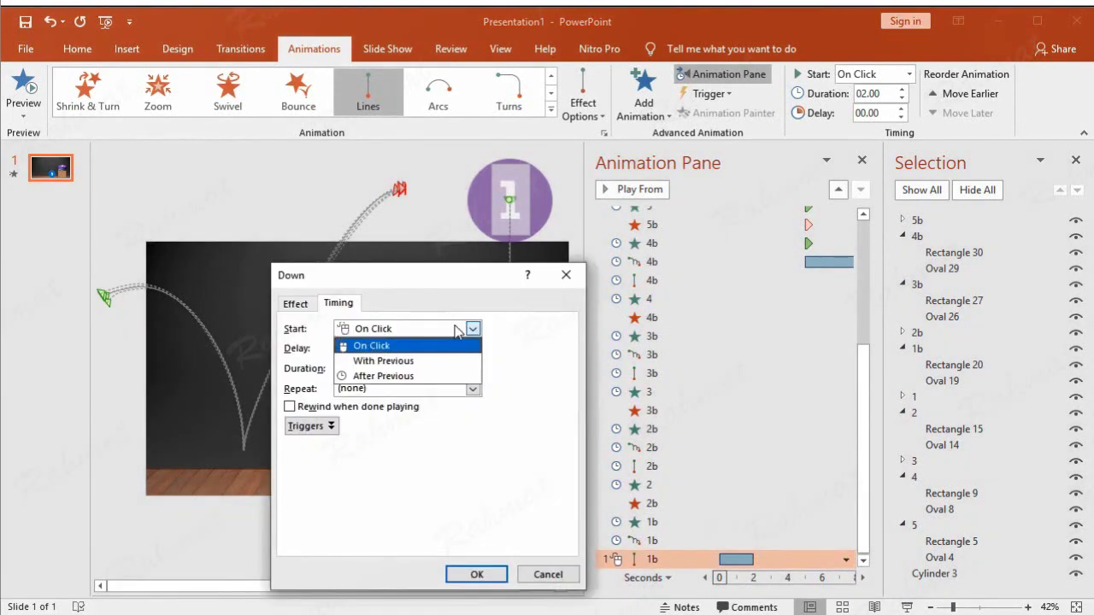
left_click(438, 377)
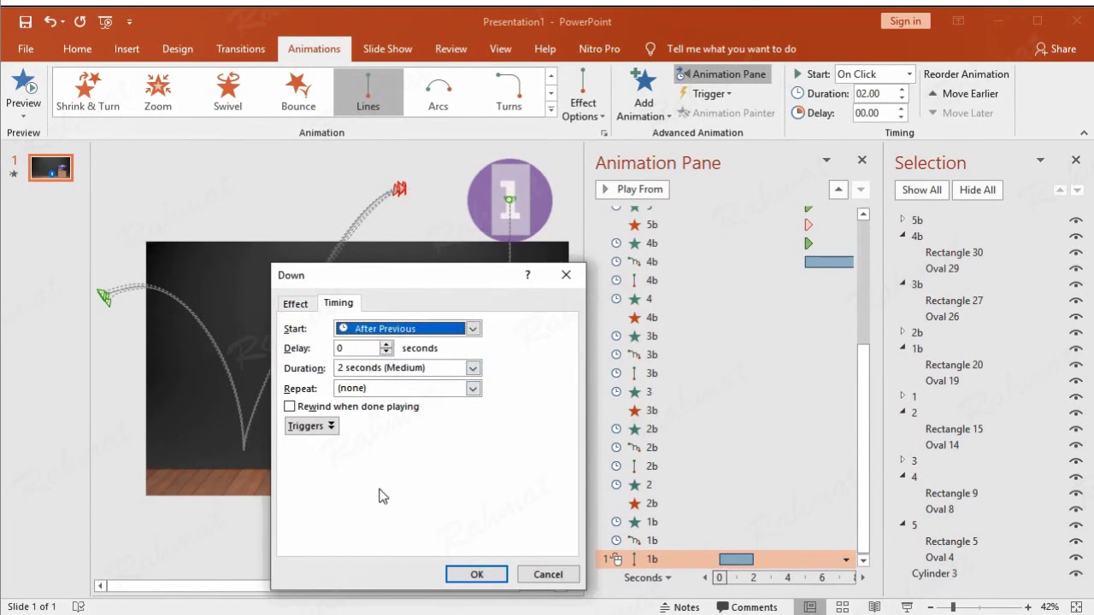
left_click(306, 304)
left_click(475, 574)
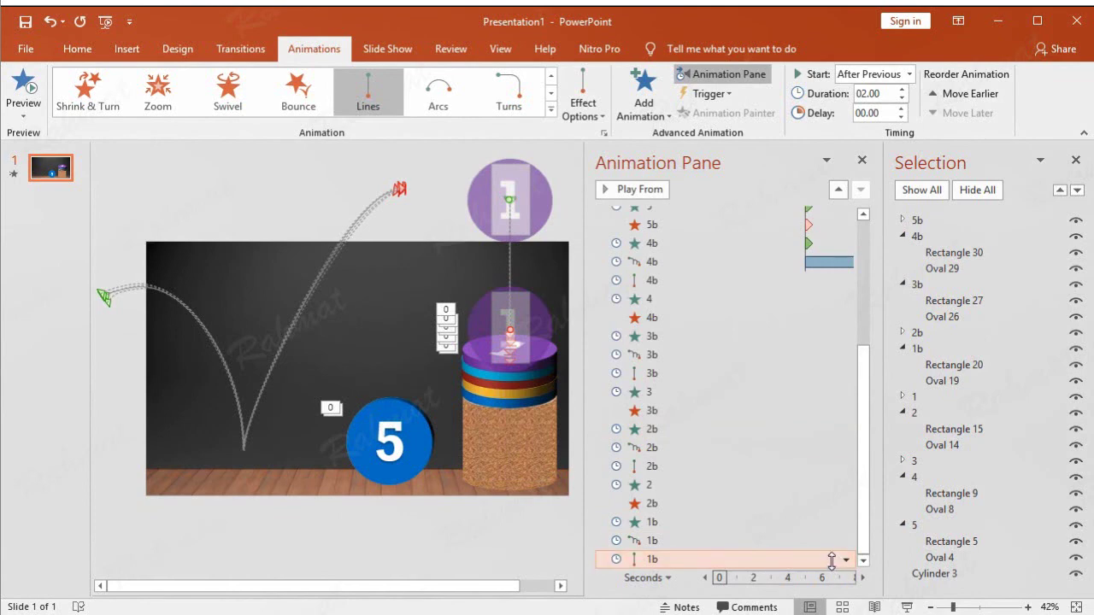
Give group 1 an Appear entrance effect.
left_click(929, 400)
left_click(655, 126)
left_click(651, 163)
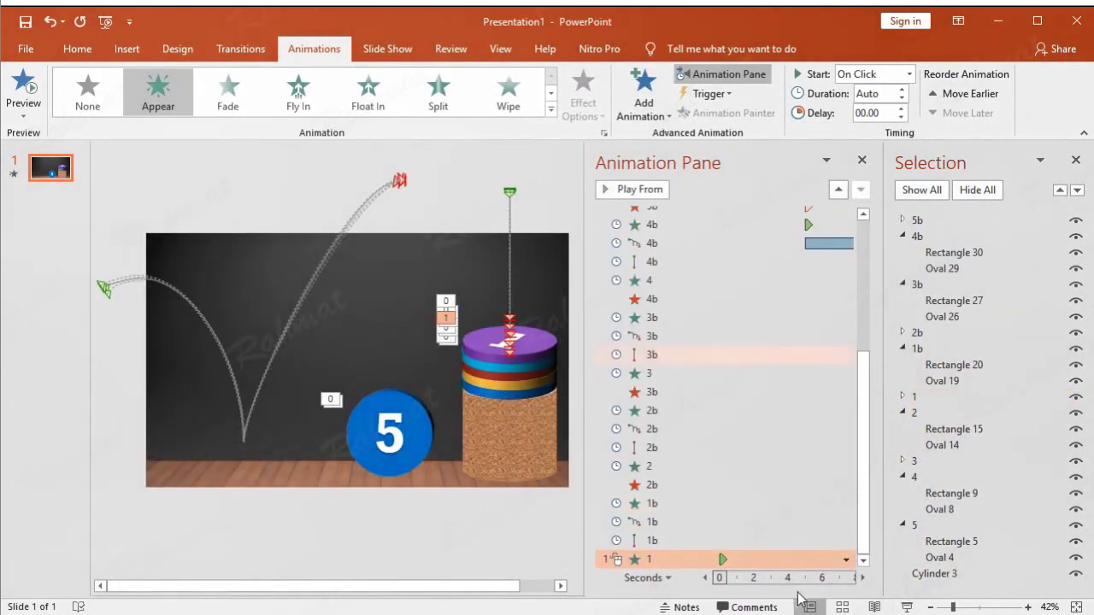
Set the group 1 Appear entrance to start After Previous.
left_click(846, 559)
left_click(778, 500)
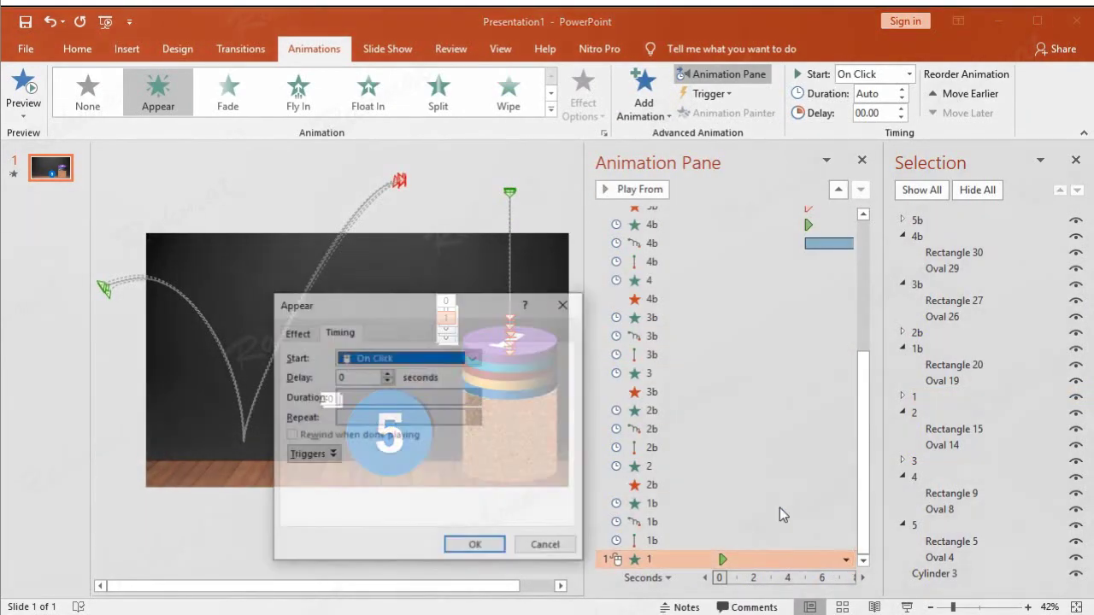
left_click(418, 405)
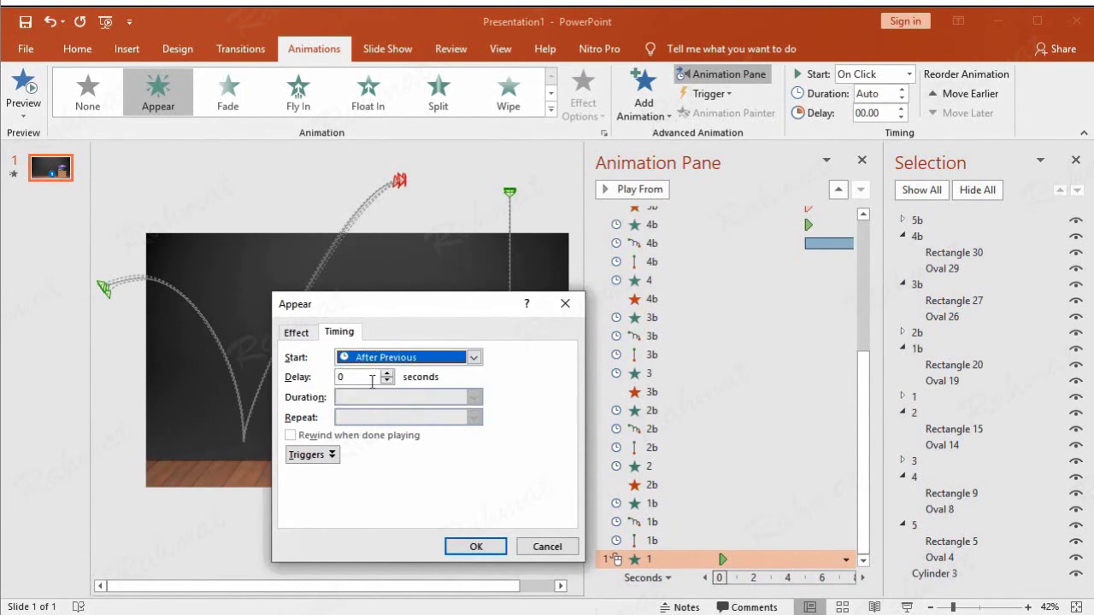
left_click(475, 546)
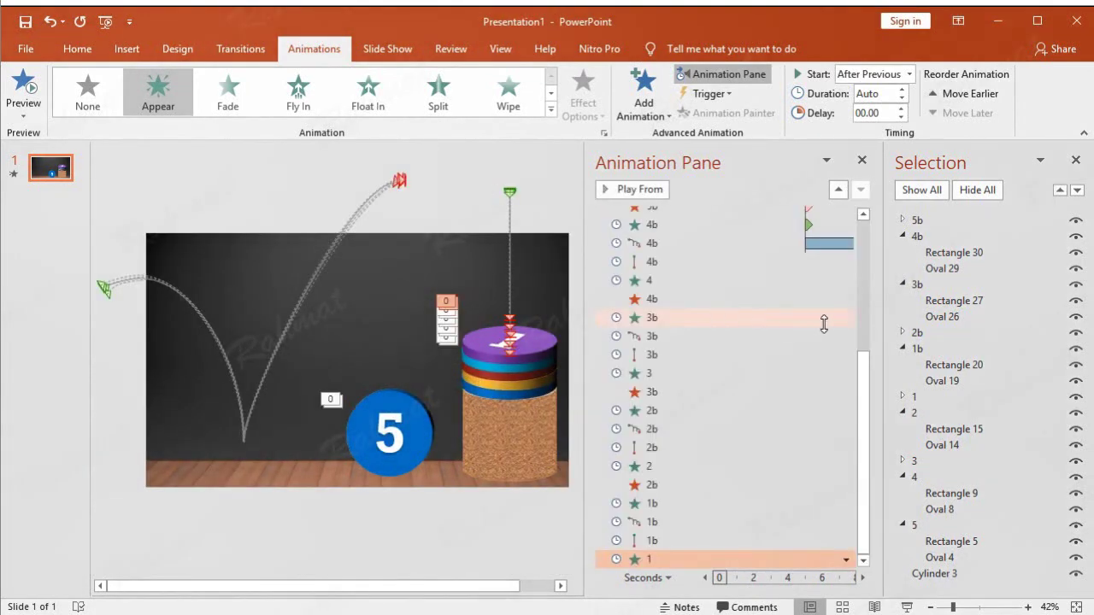
Give group 1b a Disappear exit starting With Previous.
left_click(942, 349)
left_click(644, 99)
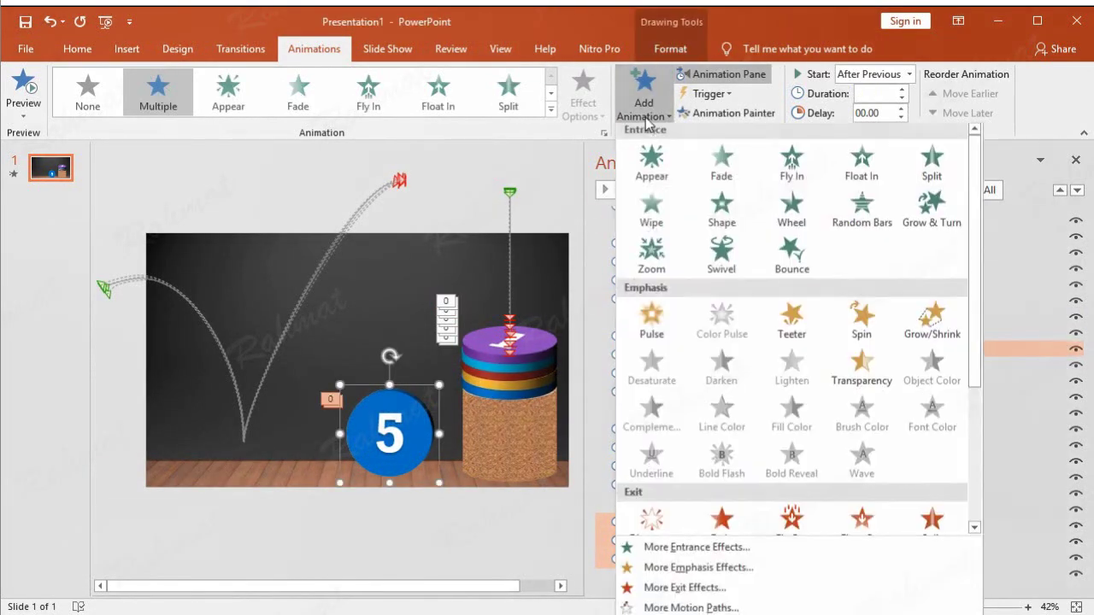
left_click(684, 590)
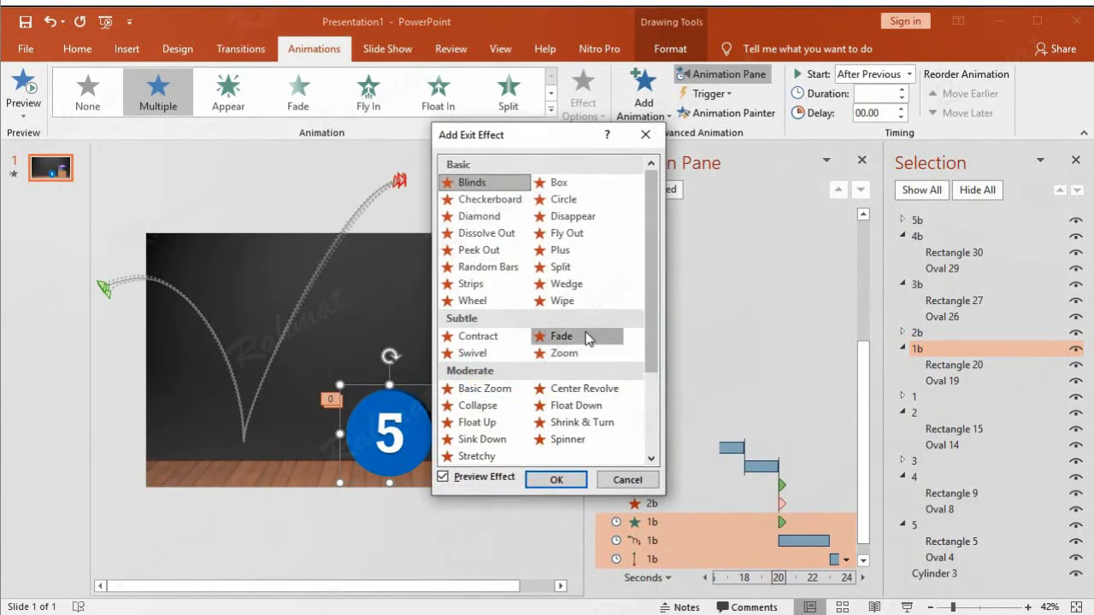
left_click(572, 217)
left_click(556, 479)
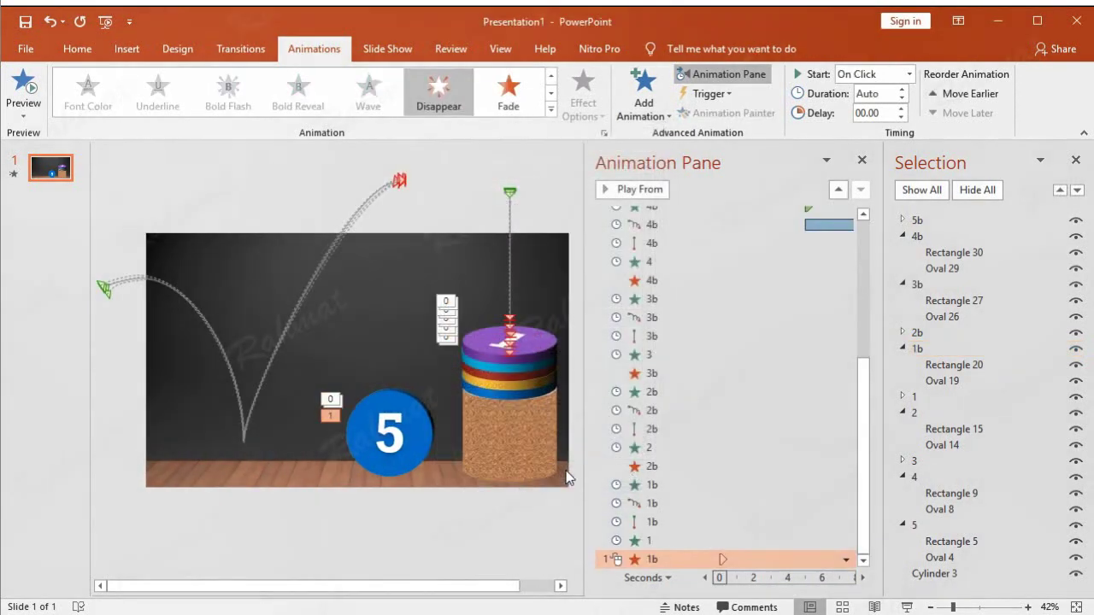
left_click(846, 559)
left_click(782, 502)
left_click(473, 357)
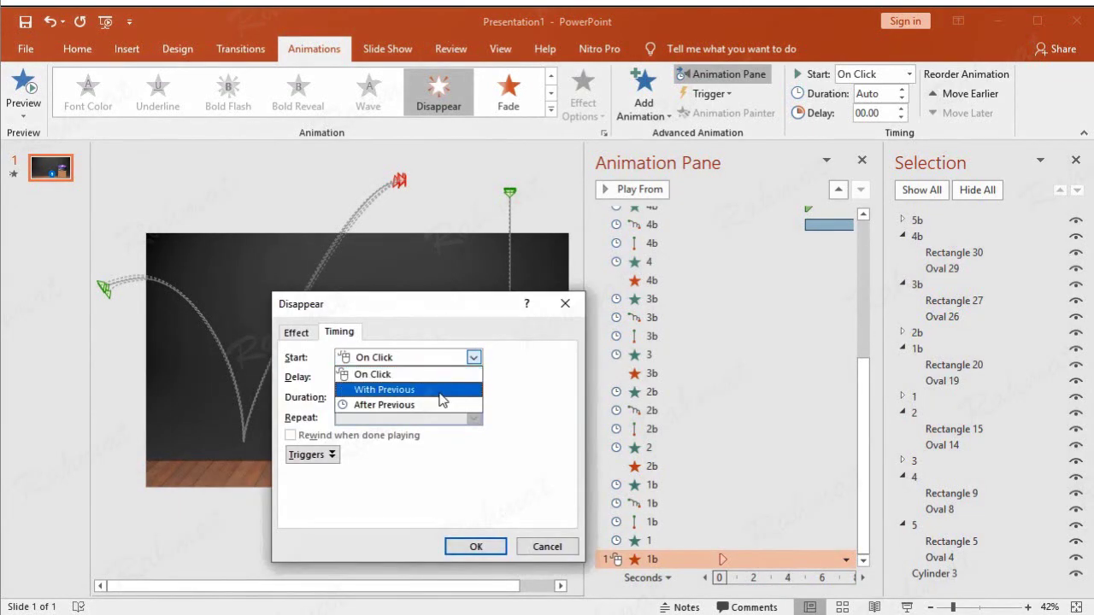
left_click(449, 385)
left_click(477, 547)
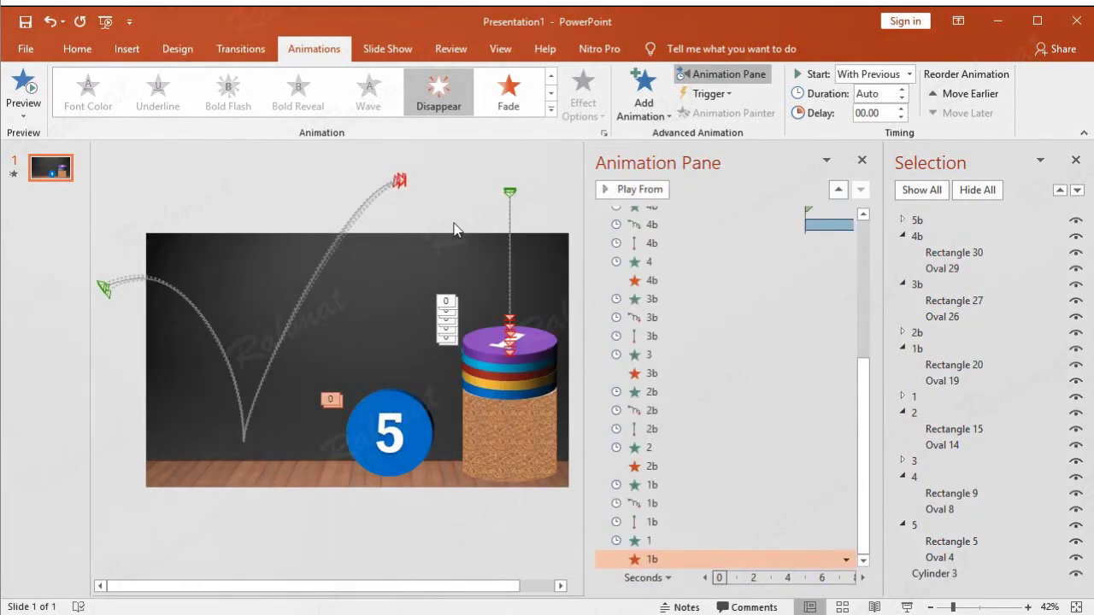
left_click(126, 48)
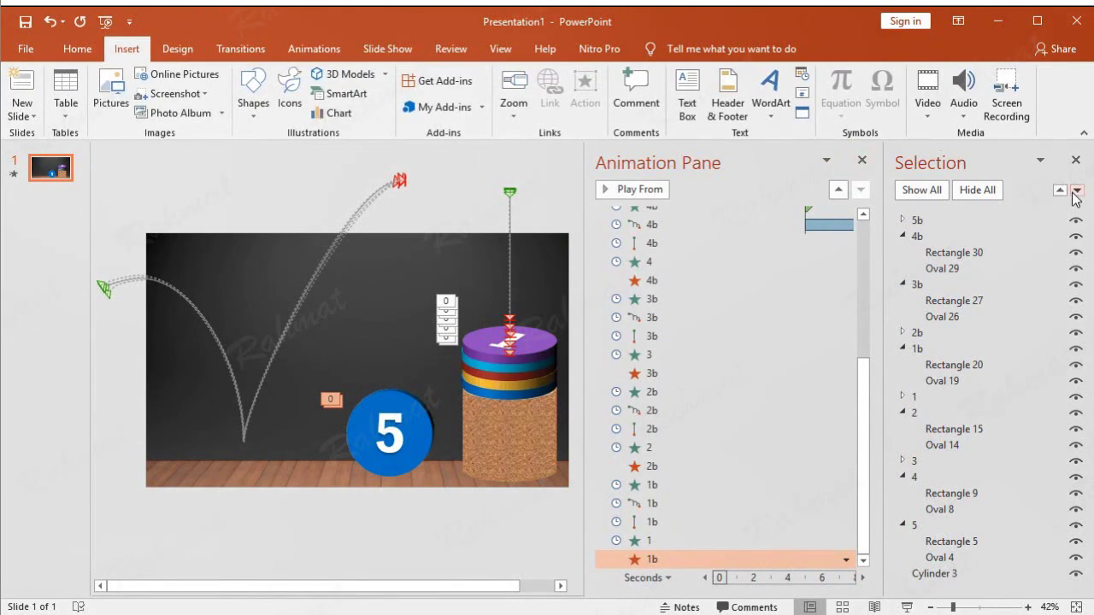
Insert the Kalimba audio file from this PC and move its icon higher on the slide.
left_click(1076, 160)
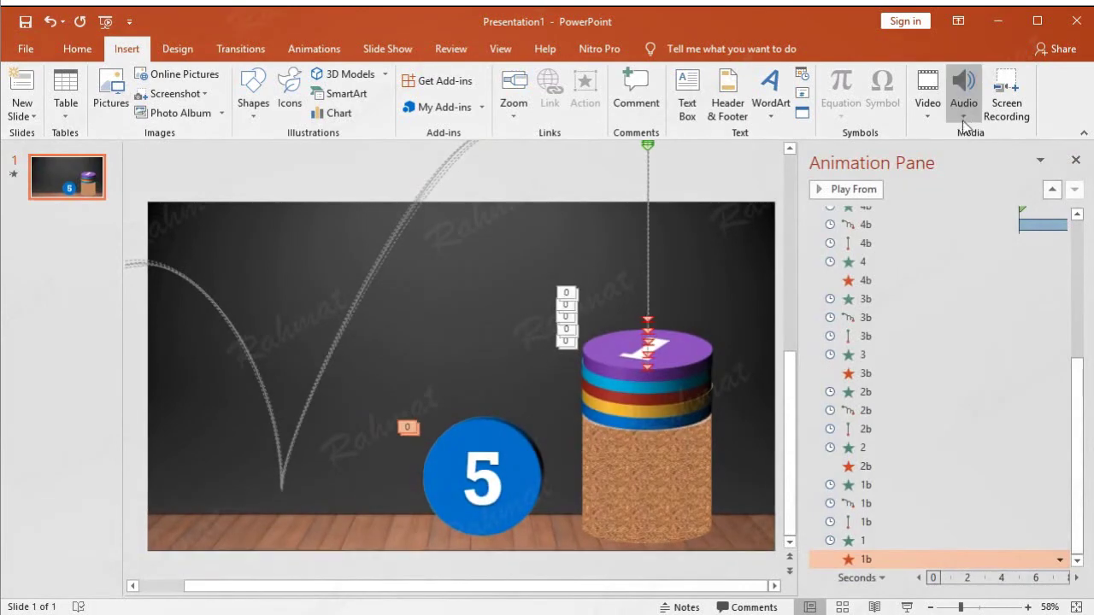
left_click(964, 118)
left_click(983, 136)
left_click(195, 125)
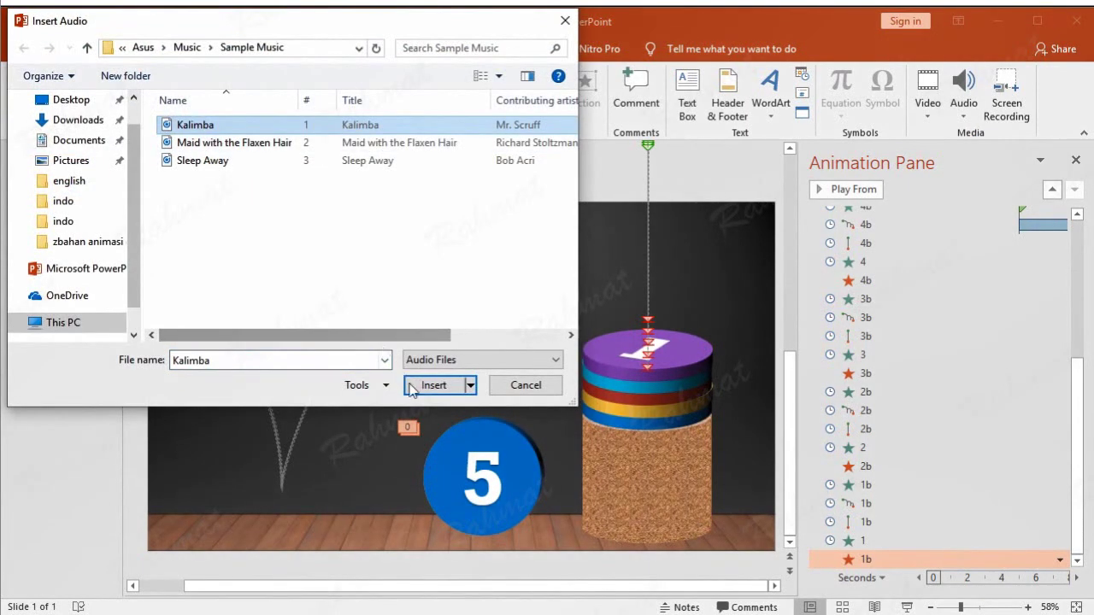
left_click(419, 388)
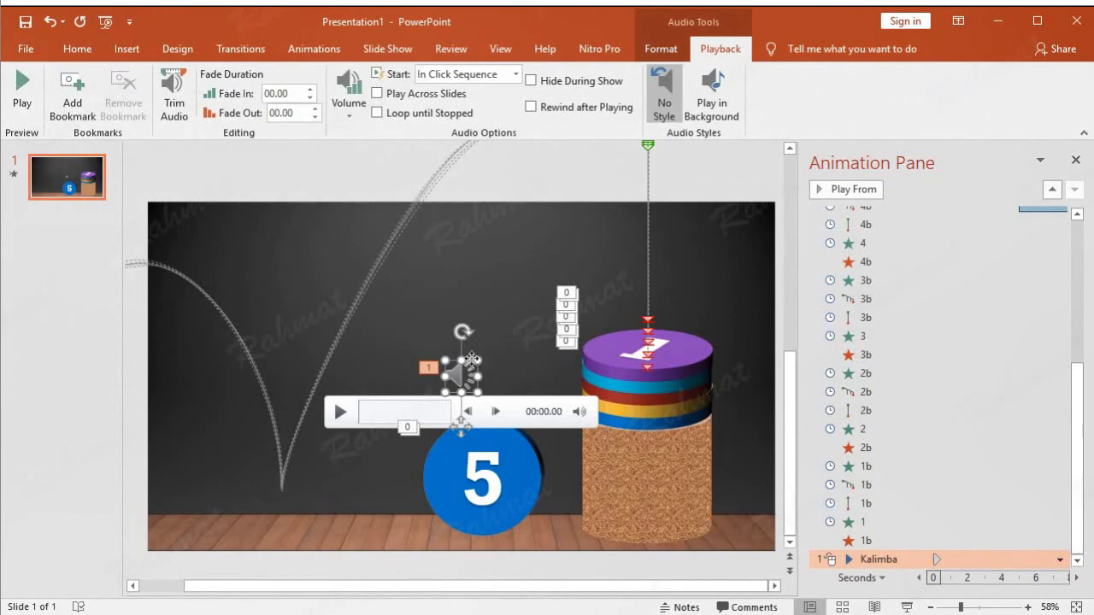
left_click_drag(470, 359, 476, 247)
Set the audio to start Automatically, Play Across Slides, and Hide During Show.
left_click(478, 75)
left_click(462, 108)
left_click(377, 94)
left_click(531, 81)
Trim the Kalimba track's end time to 00:24.7.
left_click(184, 113)
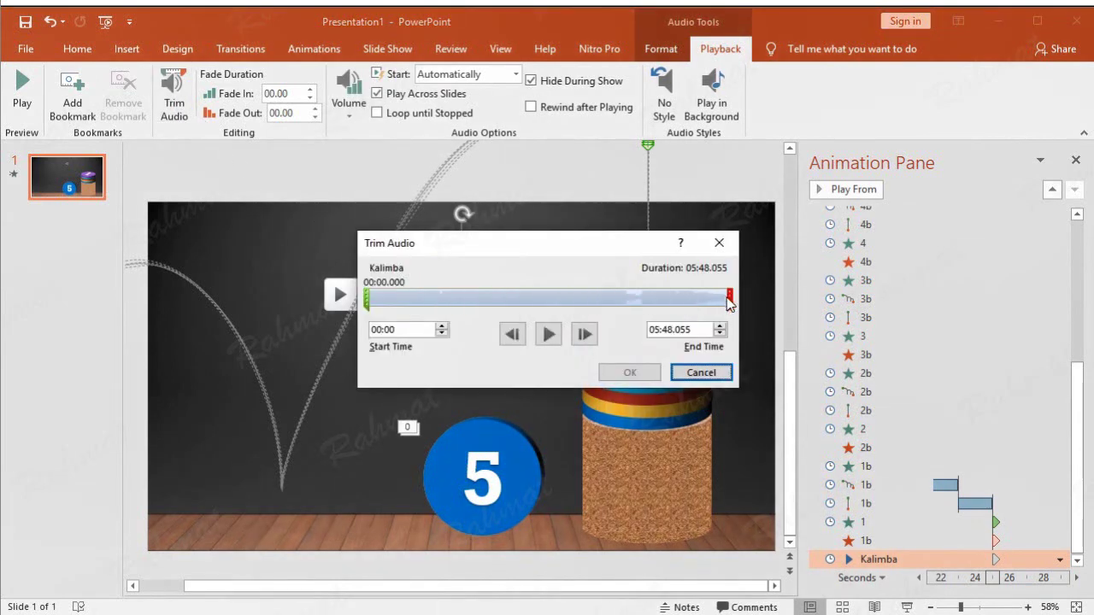
left_click_drag(728, 297, 418, 293)
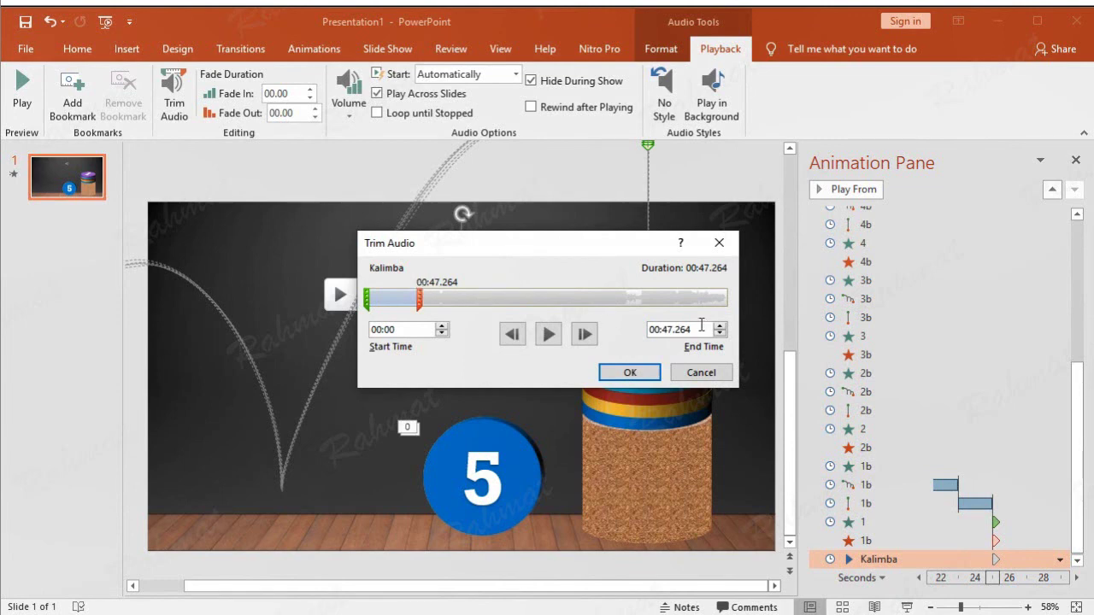
left_click_drag(701, 332, 667, 334)
key("BackSpace")
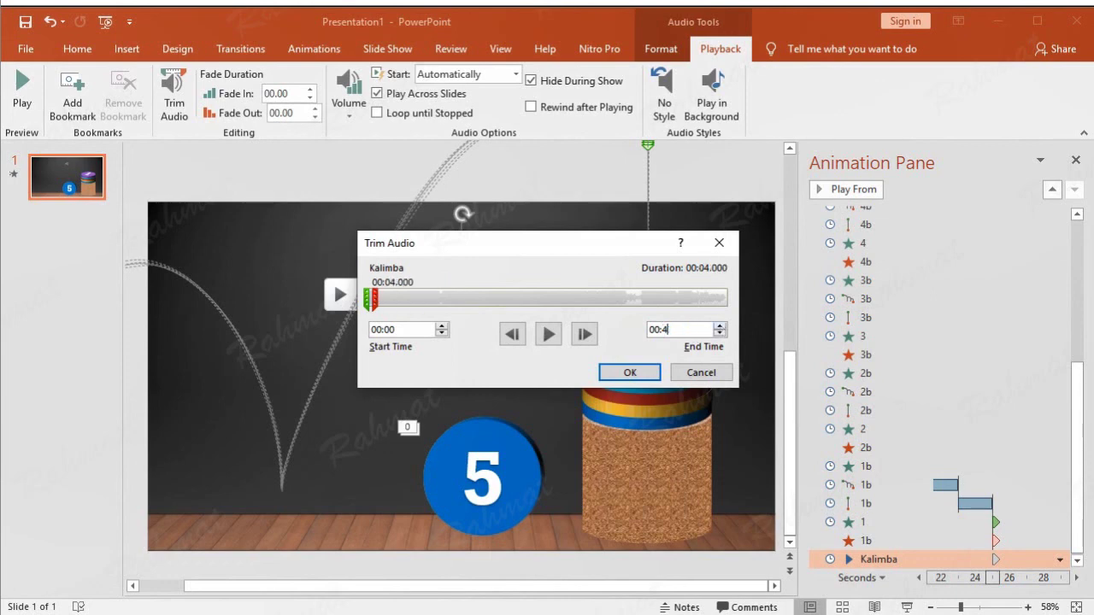
type("24.")
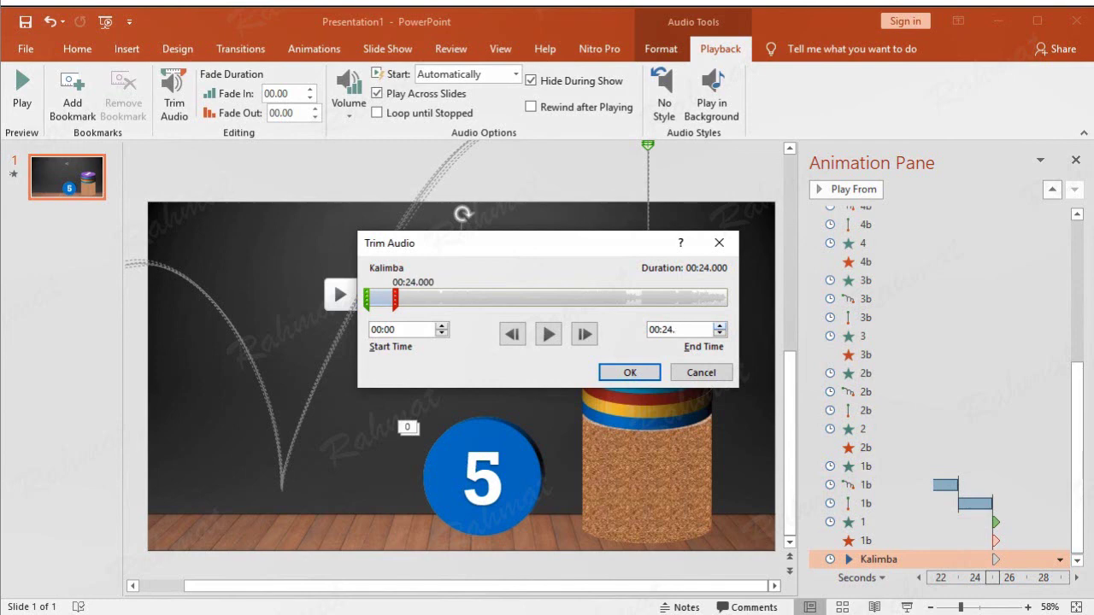
type("700")
left_click(623, 372)
key("Tab")
type("05")
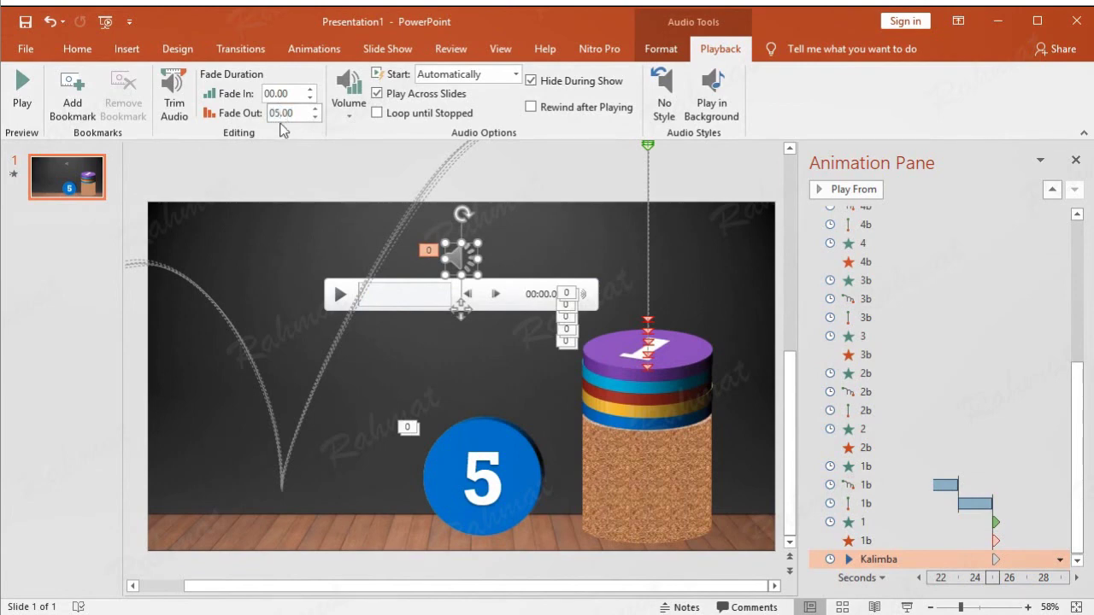
left_click(594, 228)
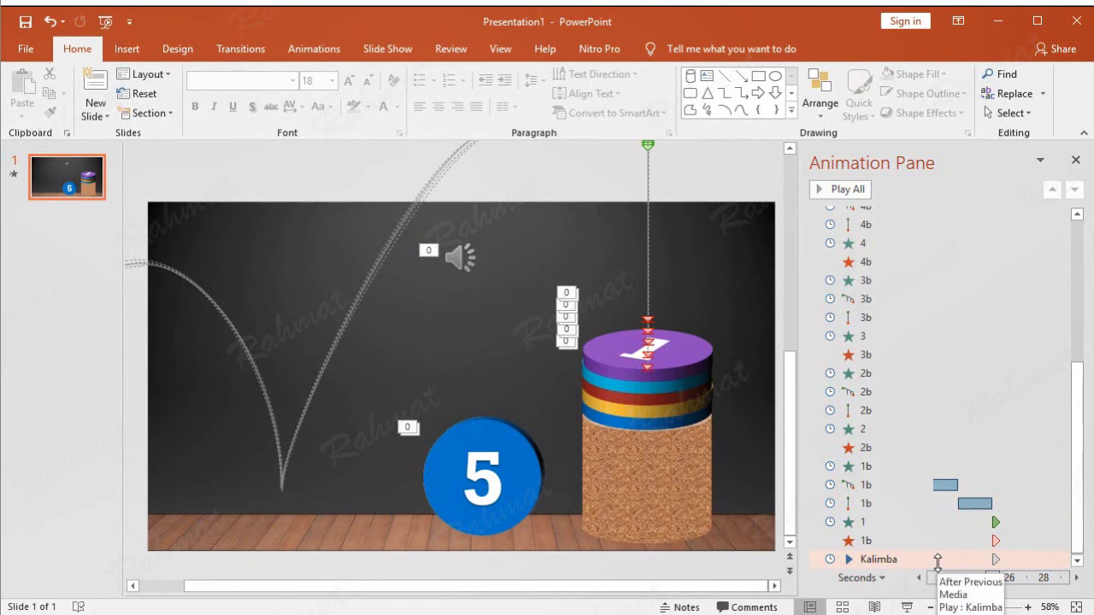
Move the Kalimba audio effect to the top of the animation order.
left_click_drag(937, 561, 902, 240)
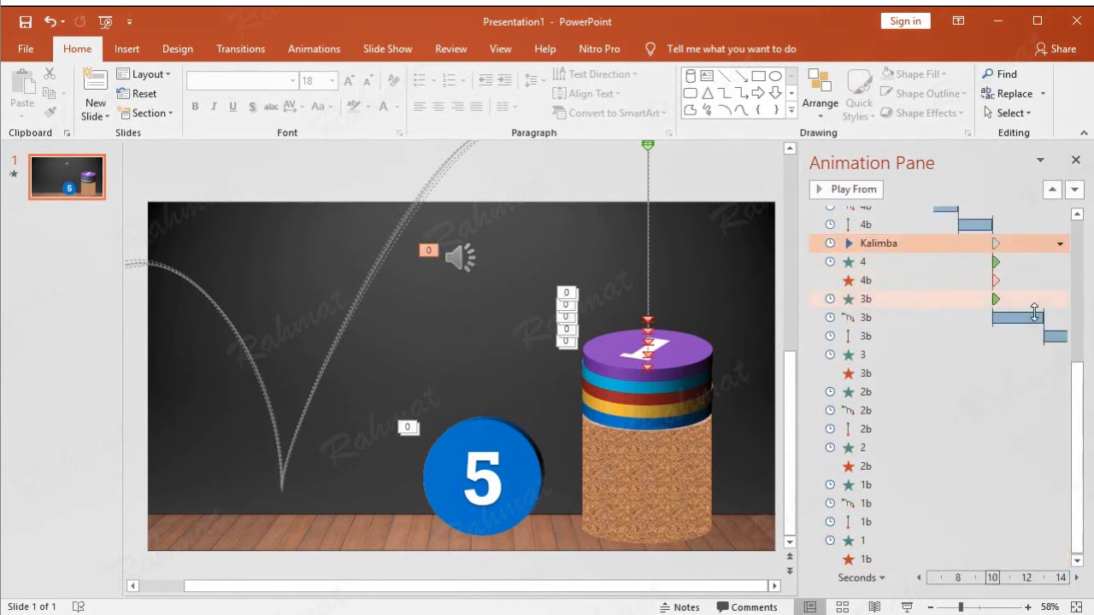
left_click_drag(1081, 383, 1081, 236)
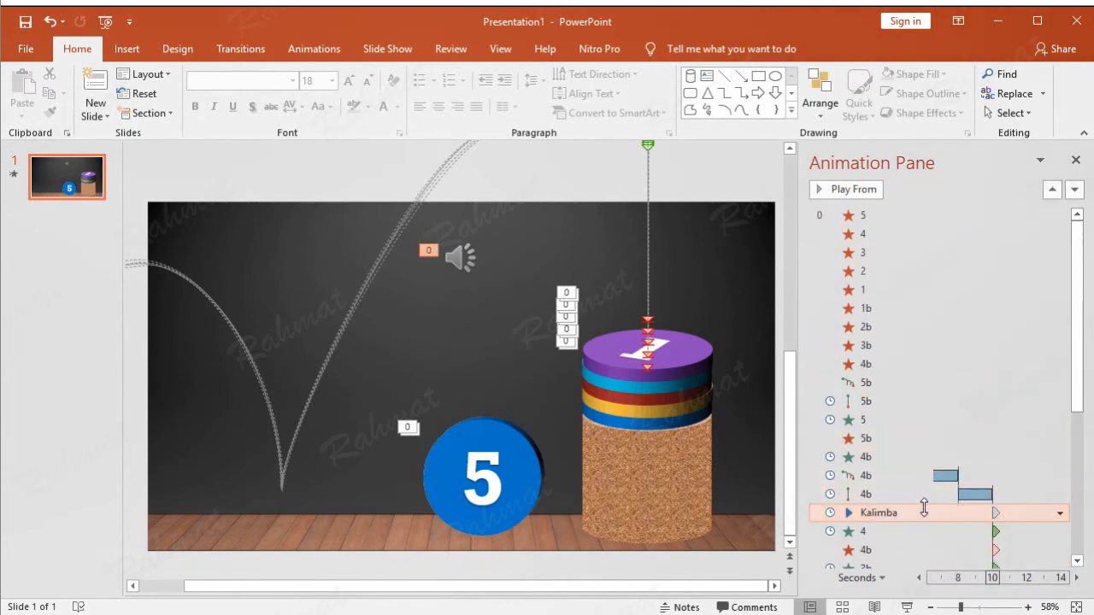
left_click_drag(907, 513, 908, 205)
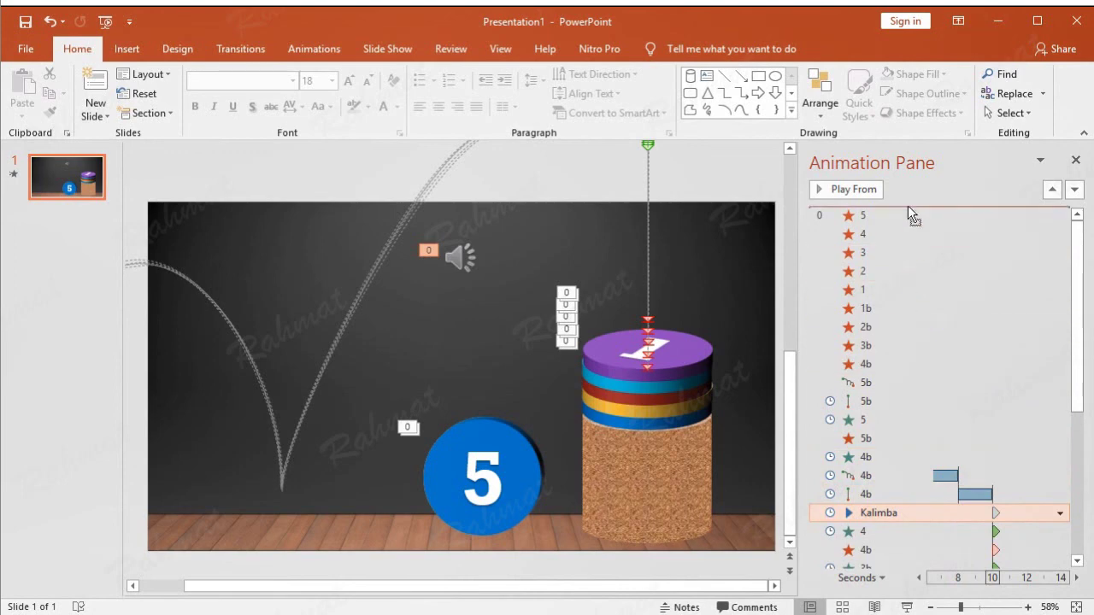
Set Kalimba to start With Previous after a 0.4-second delay, preview it, and close the Animation Pane.
left_click(1059, 218)
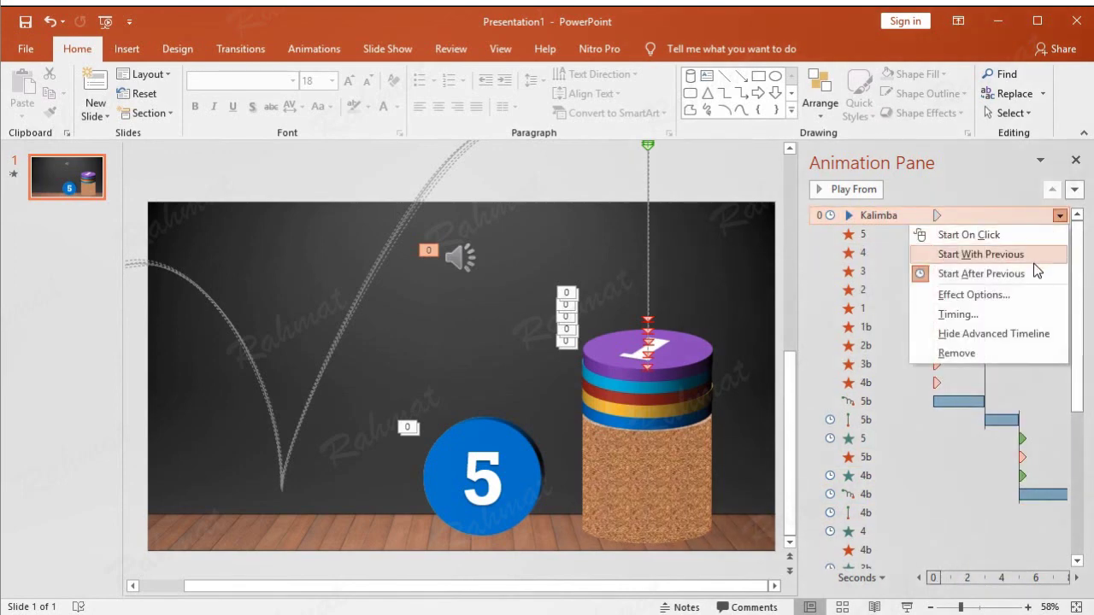
left_click(975, 314)
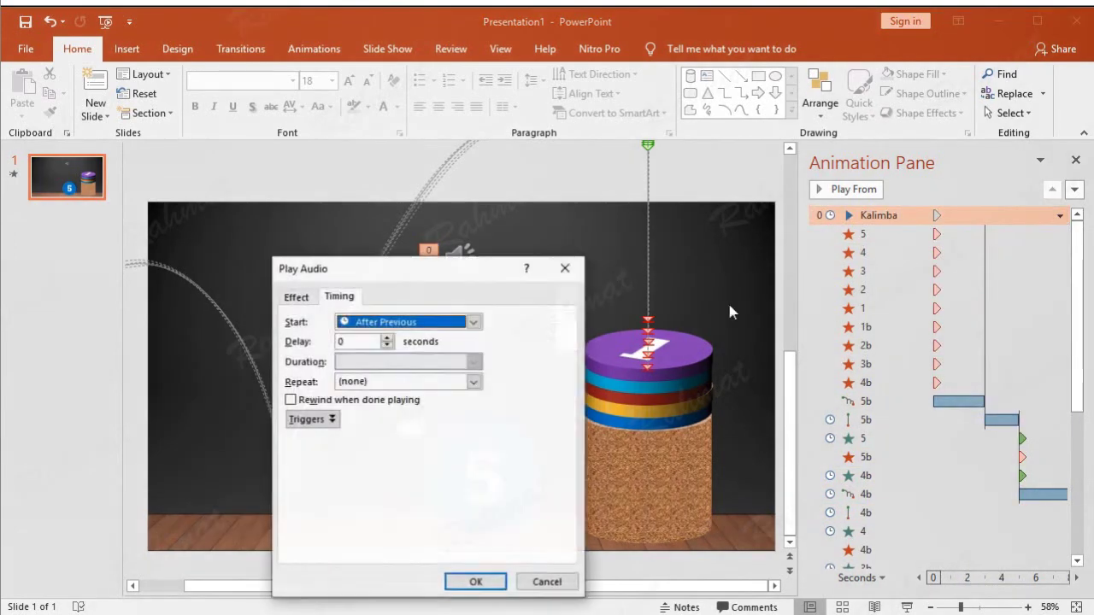
left_click(443, 331)
left_click(425, 354)
left_click(369, 342)
type(".4")
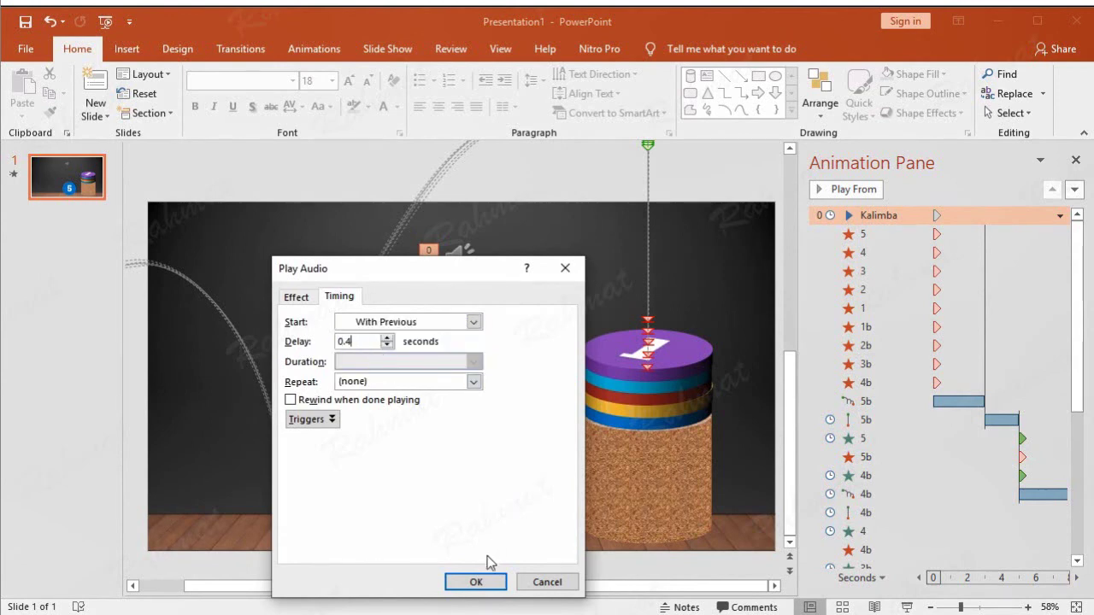
left_click(477, 582)
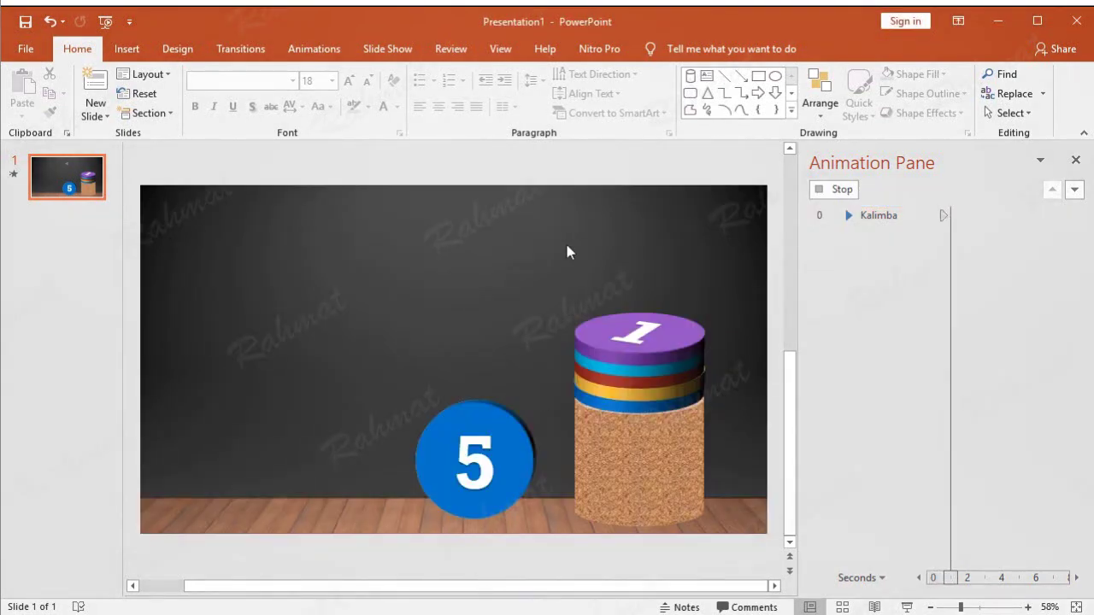
left_click(565, 247)
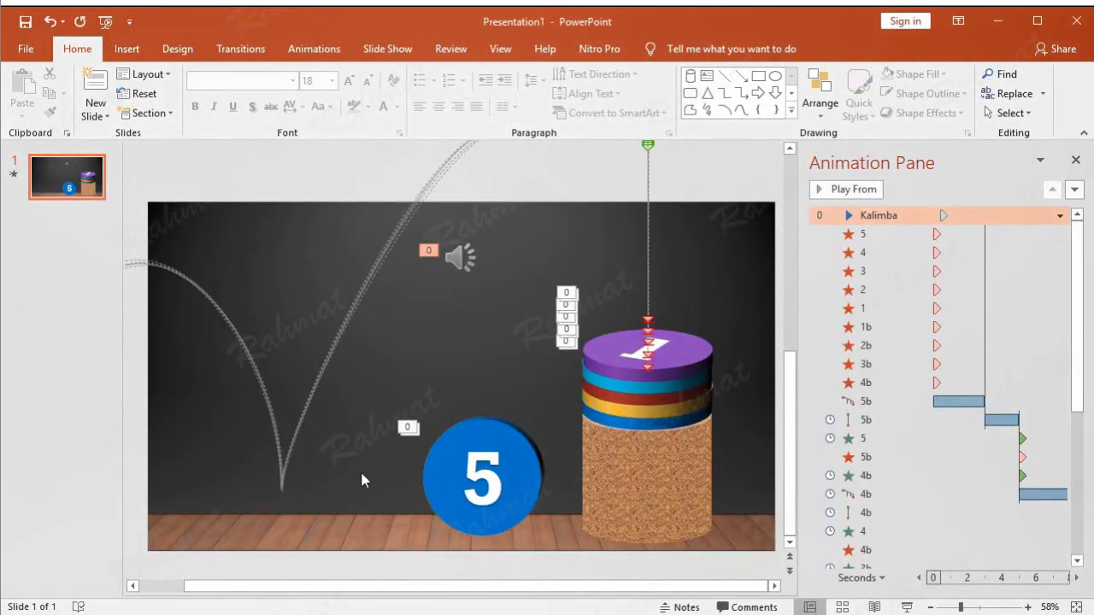
left_click(1076, 161)
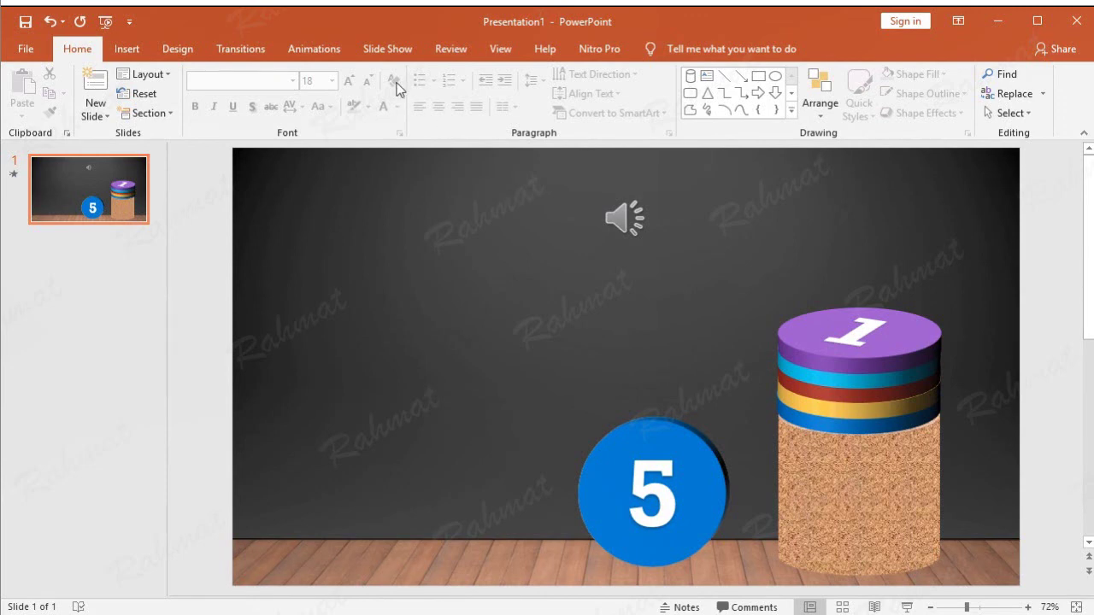
Run the slide show from the beginning to watch the bouncing balls with music, then exit it.
left_click(365, 53)
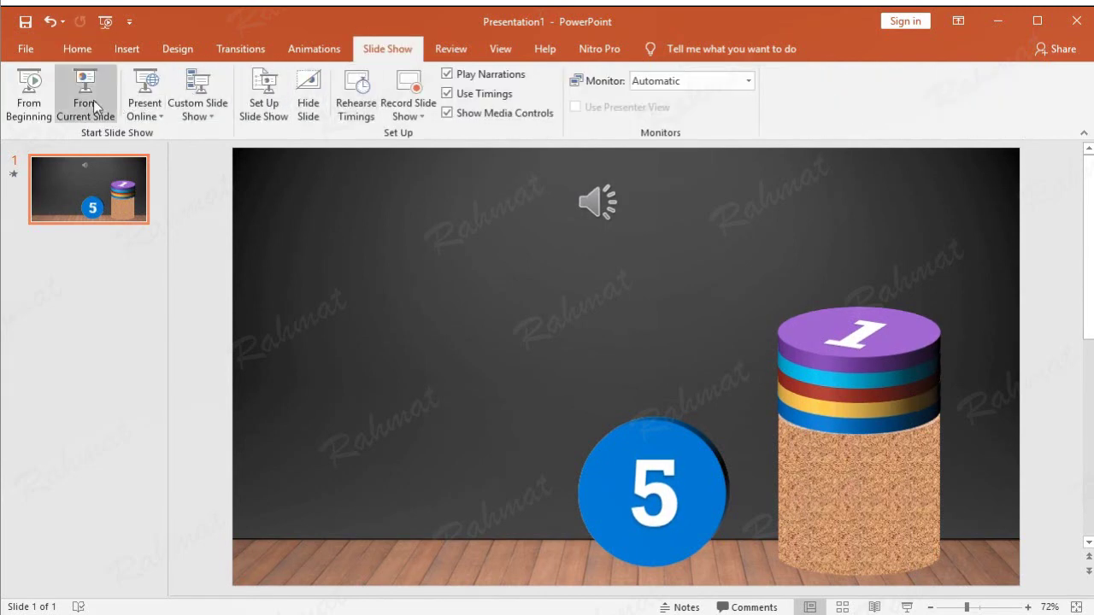
left_click(33, 105)
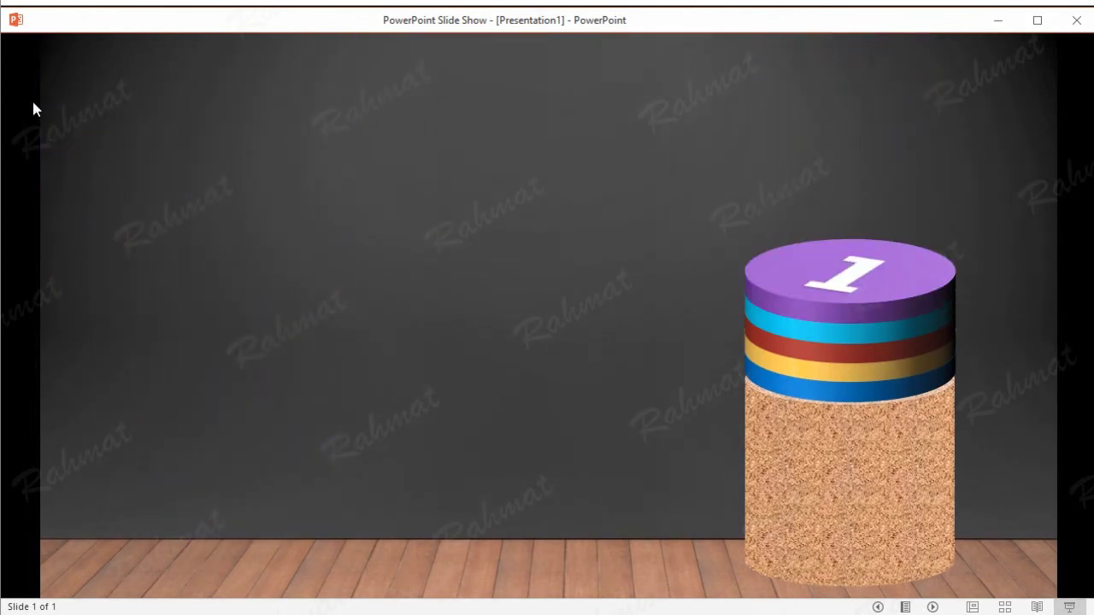
key("Escape")
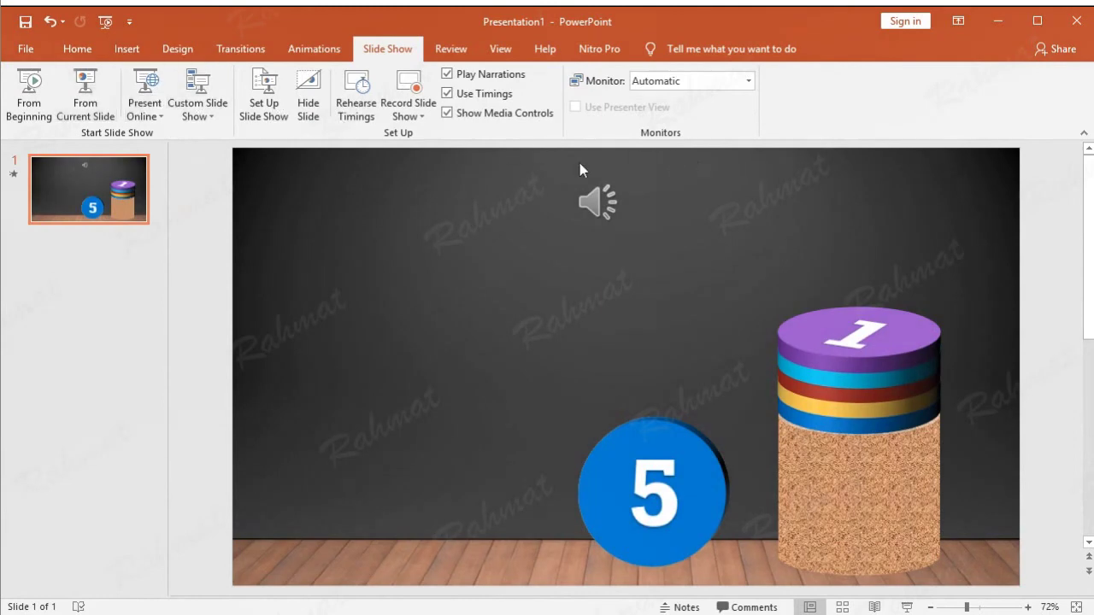